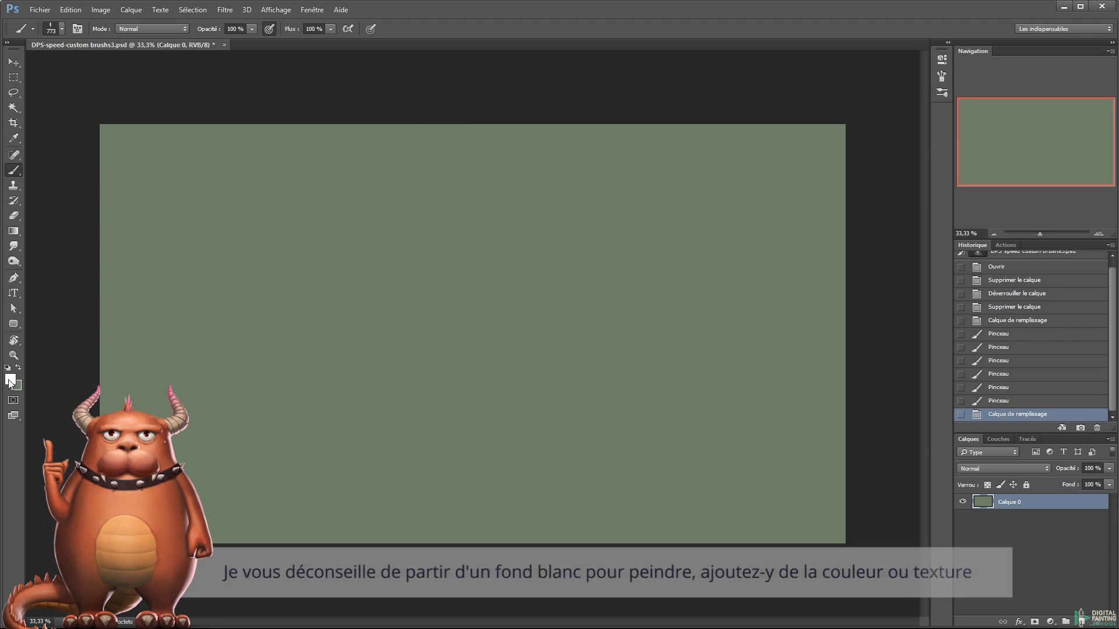
# Sample the canvas green as the foreground colour, lighten it slightly, and brush soft patches over the upper-left area
pyautogui.click(11, 382)
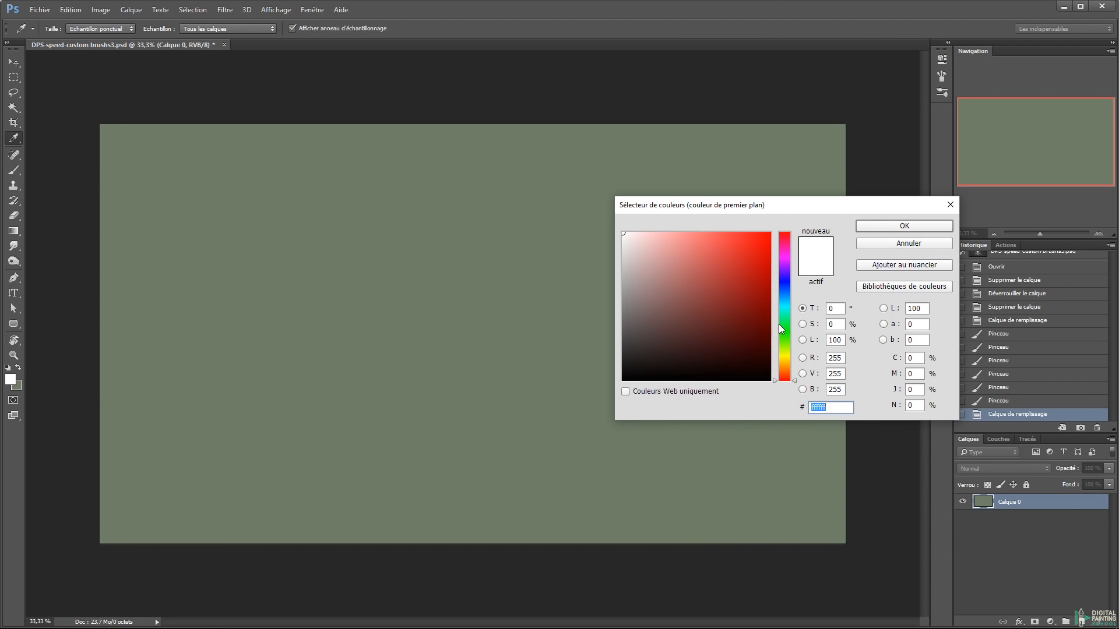
pyautogui.click(588, 232)
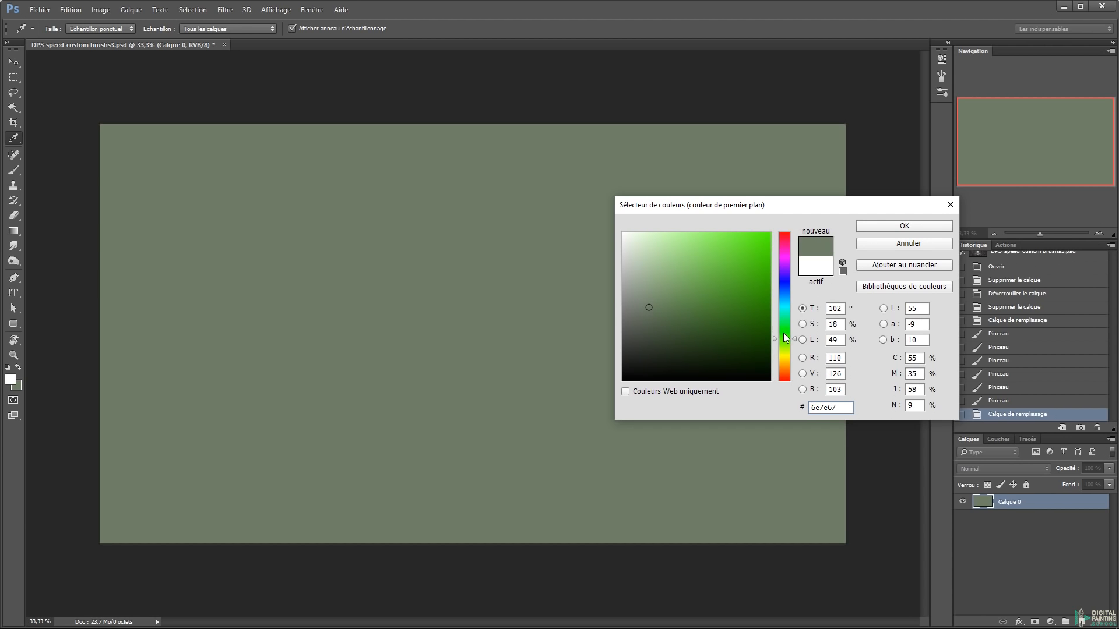
pyautogui.moveTo(784, 333); pyautogui.dragTo(786, 345)
pyautogui.click(647, 297)
pyautogui.click(877, 230)
pyautogui.moveTo(447, 225)
pyautogui.mouseDown()
pyautogui.moveTo(414, 198)
pyautogui.moveTo(346, 215)
pyautogui.moveTo(275, 207)
pyautogui.mouseUp()
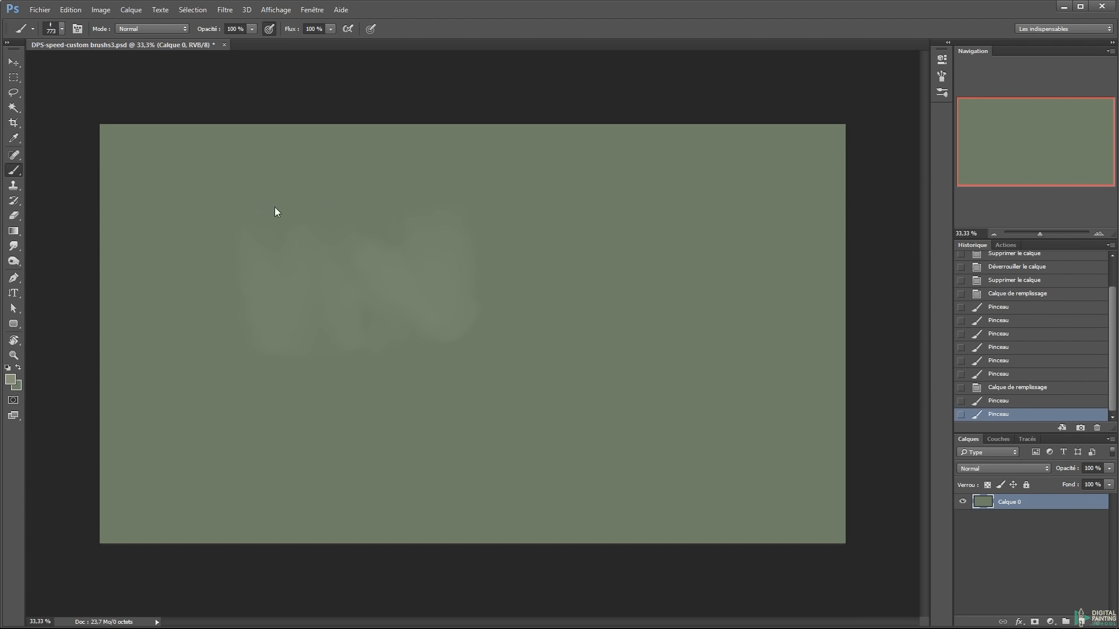
# Select the "Brush texturé 3 - excellent" brush and paint light scratchy texture across the canvas
pyautogui.rightClick(431, 275)
pyautogui.moveTo(685, 468)
pyautogui.mouseDown()
pyautogui.moveTo(677, 497)
pyautogui.moveTo(676, 489)
pyautogui.mouseUp()
pyautogui.click(629, 502)
pyautogui.click(576, 492)
pyautogui.moveTo(380, 351); pyautogui.dragTo(376, 373)
pyautogui.moveTo(400, 374); pyautogui.dragTo(467, 388)
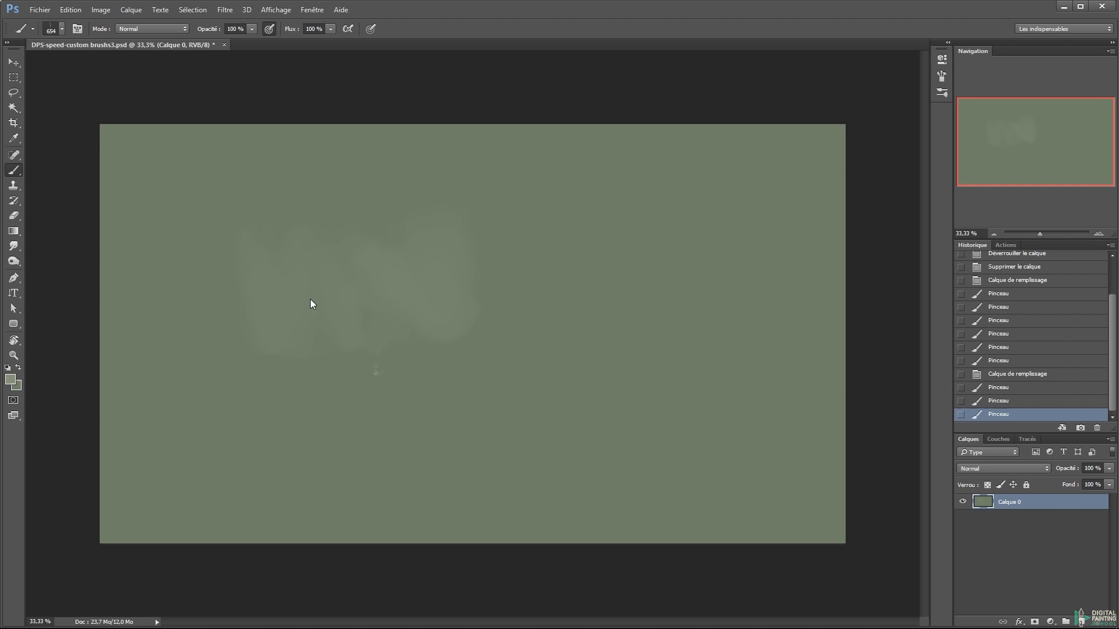
pyautogui.hotkey('ctrl', 'z')
pyautogui.press('.')
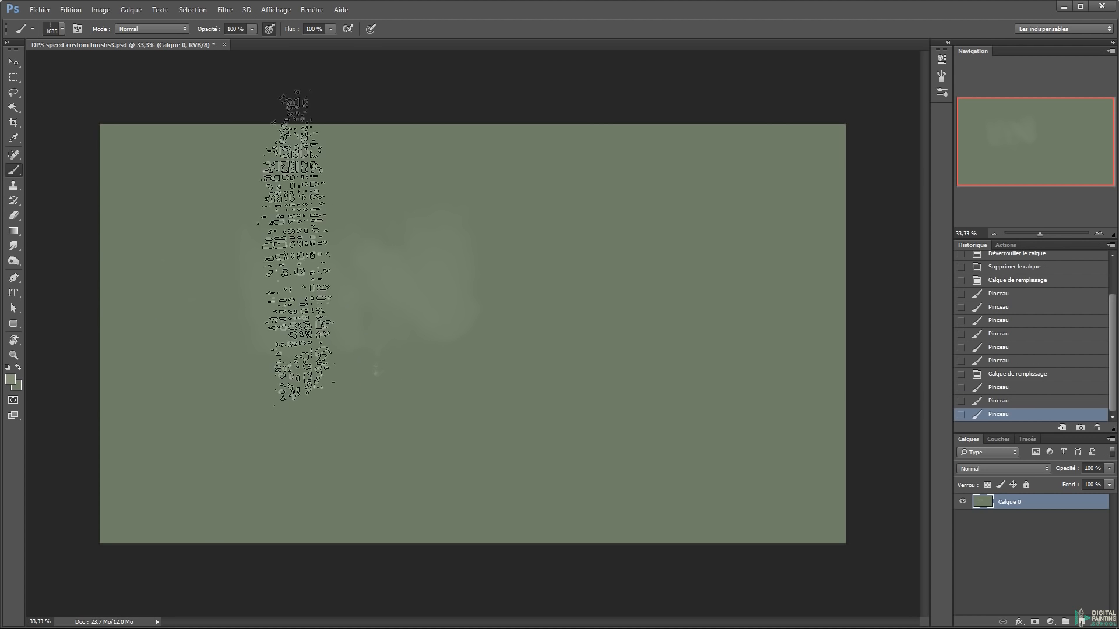
pyautogui.moveTo(140, 312)
pyautogui.mouseDown()
pyautogui.moveTo(150, 387)
pyautogui.moveTo(649, 318)
pyautogui.moveTo(505, 387)
pyautogui.moveTo(534, 347)
pyautogui.moveTo(470, 341)
pyautogui.mouseUp()
# Select the Trait vertical brush and paint broad, pale green strokes over the upper-left part of the background
pyautogui.rightClick(470, 341)
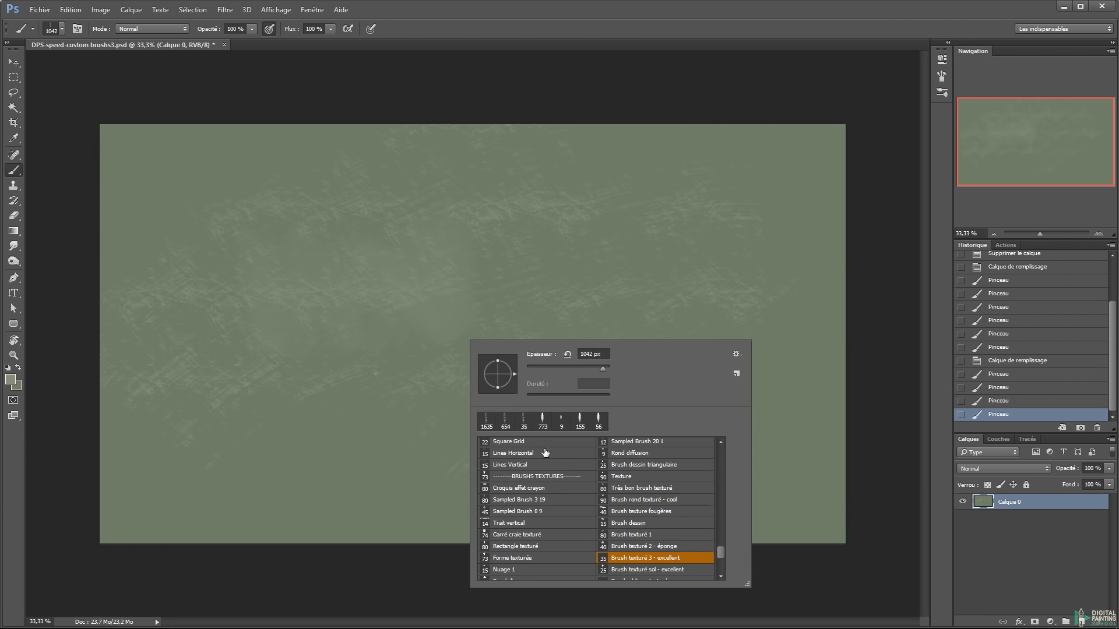
pyautogui.click(626, 570)
pyautogui.click(516, 458)
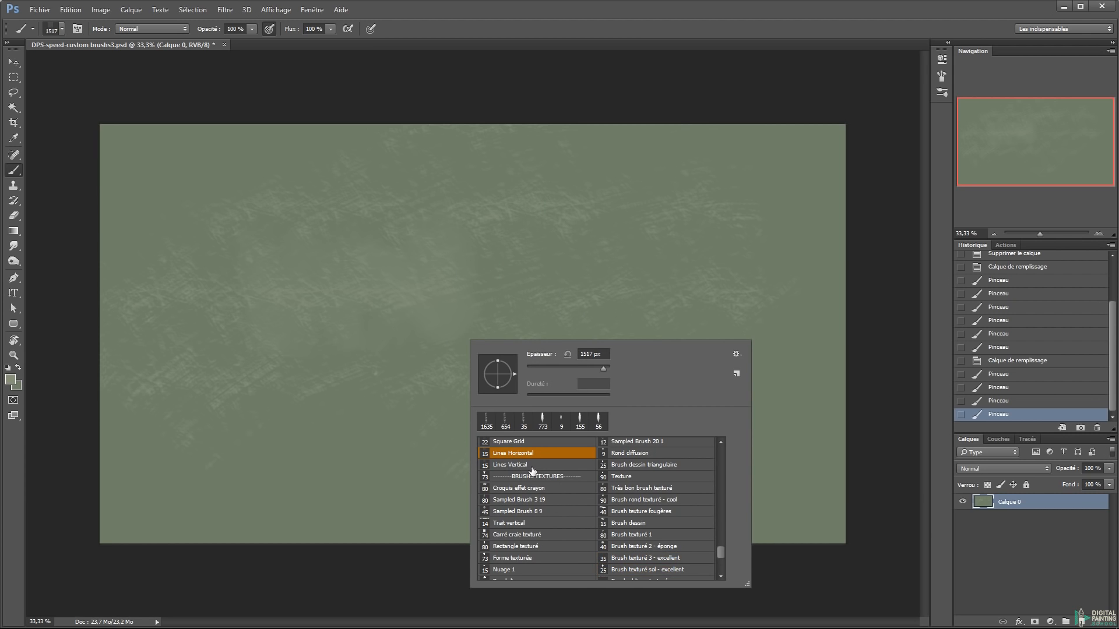
pyautogui.click(540, 525)
pyautogui.keyDown('alt'); pyautogui.rightClick(343, 295); pyautogui.keyUp('alt')
pyautogui.moveTo(288, 274)
pyautogui.mouseDown()
pyautogui.moveTo(285, 389)
pyautogui.moveTo(295, 220)
pyautogui.mouseUp()
pyautogui.keyDown('alt'); pyautogui.click(343, 257); pyautogui.keyUp('alt')
pyautogui.moveTo(289, 177); pyautogui.dragTo(295, 127)
pyautogui.moveTo(245, 128); pyautogui.dragTo(223, 145)
pyautogui.moveTo(223, 145); pyautogui.dragTo(181, 268)
pyautogui.keyDown('alt'); pyautogui.click(182, 186); pyautogui.keyUp('alt')
pyautogui.moveTo(250, 326); pyautogui.dragTo(333, 130)
# Extend the broad tonal strokes over the centre, right and lower background, using a smaller brush of 370 px
pyautogui.moveTo(591, 136); pyautogui.dragTo(586, 411)
pyautogui.keyDown('alt'); pyautogui.click(350, 291); pyautogui.keyUp('alt')
pyautogui.moveTo(452, 222); pyautogui.dragTo(438, 338)
pyautogui.moveTo(556, 185); pyautogui.dragTo(551, 368)
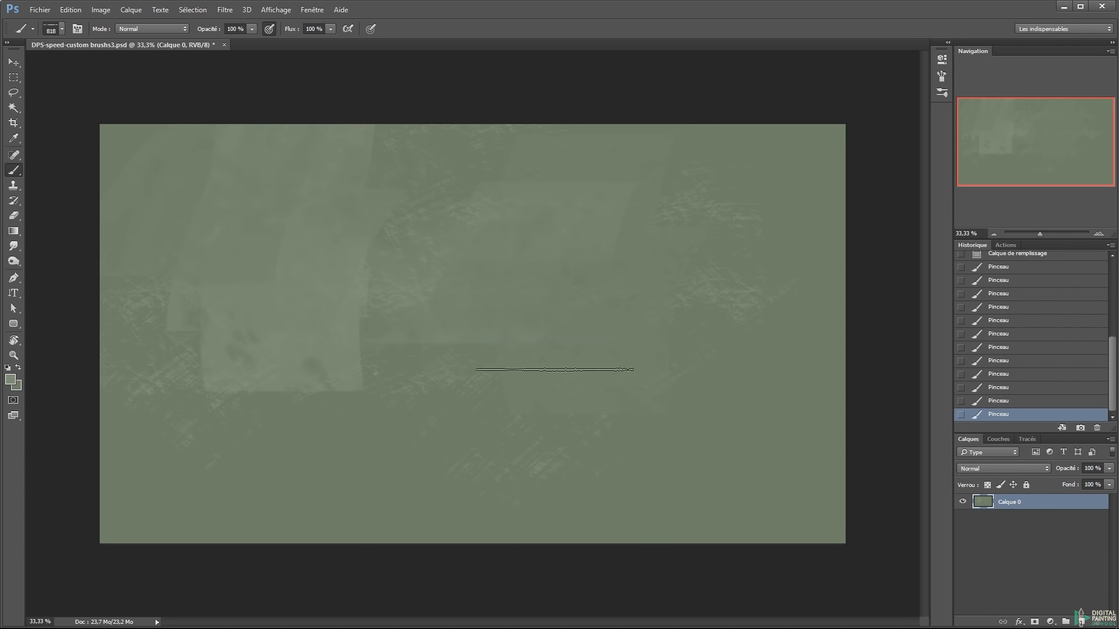
pyautogui.keyDown('alt'); pyautogui.rightClick(621, 273); pyautogui.keyUp('alt')
pyautogui.moveTo(674, 146); pyautogui.dragTo(646, 239)
pyautogui.moveTo(446, 419); pyautogui.dragTo(241, 487)
pyautogui.moveTo(180, 442); pyautogui.dragTo(292, 393)
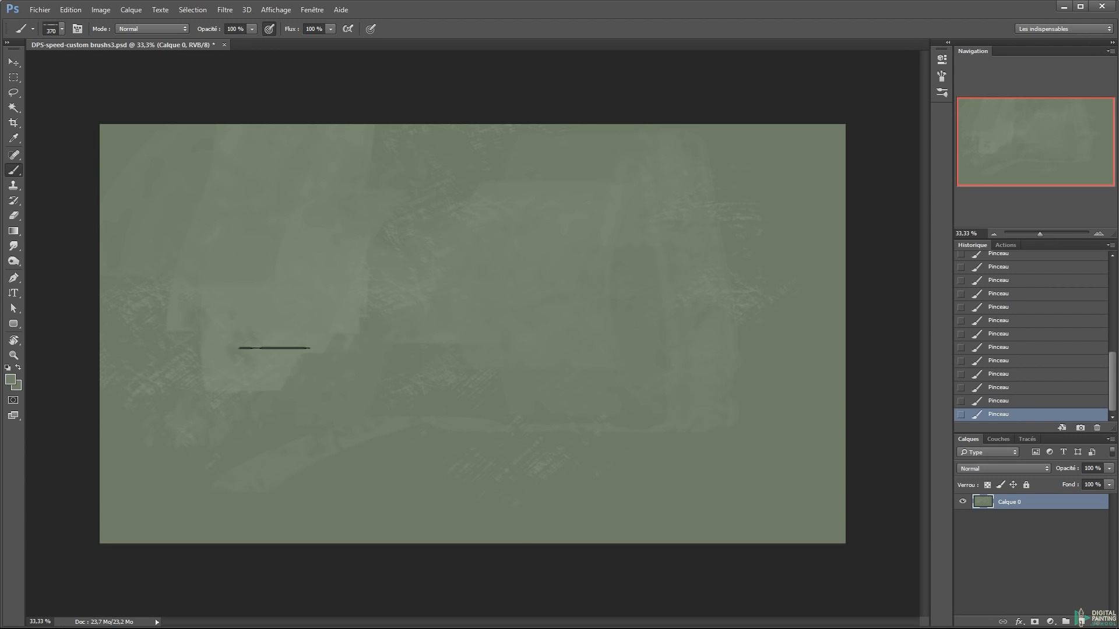
# Set a darker blue-green foreground colour, select the Ink Big brush, and lay first dark strokes at the upper left
pyautogui.click(10, 381)
pyautogui.click(653, 317)
pyautogui.moveTo(785, 340)
pyautogui.mouseDown()
pyautogui.moveTo(784, 319)
pyautogui.moveTo(784, 334)
pyautogui.mouseUp()
pyautogui.press('Return')
pyautogui.rightClick(513, 227)
pyautogui.click(546, 401)
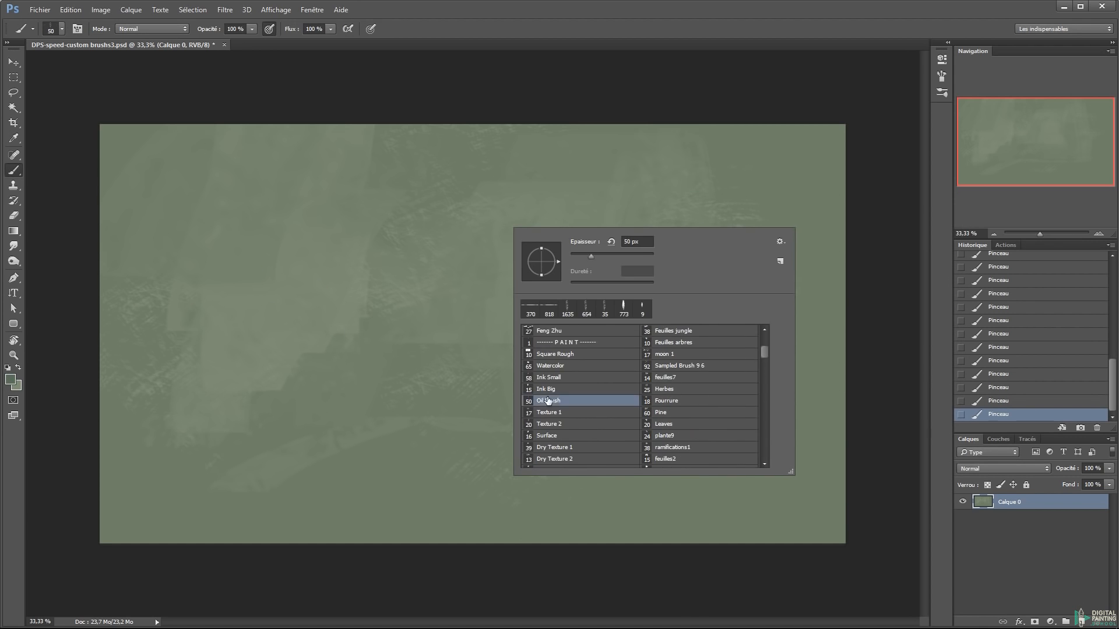
pyautogui.rightClick(410, 313)
pyautogui.click(150, 307)
pyautogui.hotkey('ctrl', 'z')
pyautogui.moveTo(230, 201)
pyautogui.mouseDown()
pyautogui.moveTo(219, 148)
pyautogui.moveTo(155, 198)
pyautogui.mouseUp()
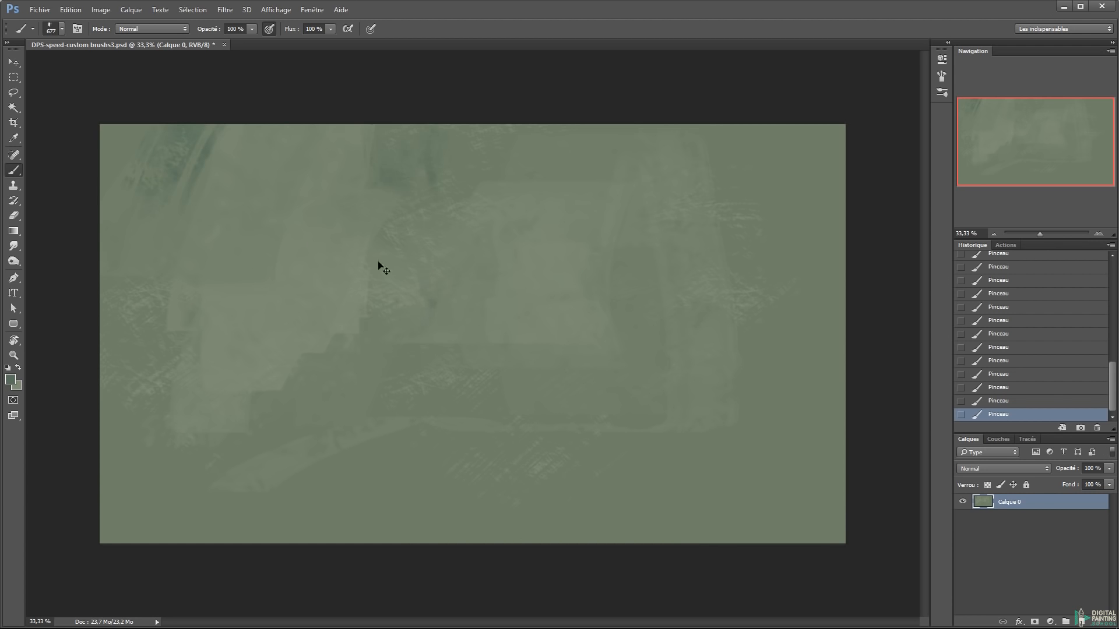
# Paint a thick, dark blue-green trunk shape descending from the canvas top in the centre
pyautogui.moveTo(431, 128); pyautogui.dragTo(464, 349)
pyautogui.moveTo(481, 244); pyautogui.dragTo(528, 311)
pyautogui.moveTo(408, 268); pyautogui.dragTo(391, 233)
pyautogui.moveTo(460, 274); pyautogui.dragTo(513, 332)
pyautogui.moveTo(436, 291)
pyautogui.mouseDown()
pyautogui.moveTo(487, 363)
pyautogui.moveTo(478, 402)
pyautogui.mouseUp()
pyautogui.moveTo(647, 163); pyautogui.dragTo(676, 192)
pyautogui.moveTo(507, 350); pyautogui.dragTo(513, 408)
# Paint two more dark blue-green trunk shapes, one on the right and one on the left of the canvas
pyautogui.moveTo(708, 131); pyautogui.dragTo(688, 303)
pyautogui.moveTo(693, 262); pyautogui.dragTo(688, 391)
pyautogui.moveTo(723, 134); pyautogui.dragTo(632, 434)
pyautogui.moveTo(219, 134); pyautogui.dragTo(262, 386)
pyautogui.moveTo(182, 153); pyautogui.dragTo(237, 342)
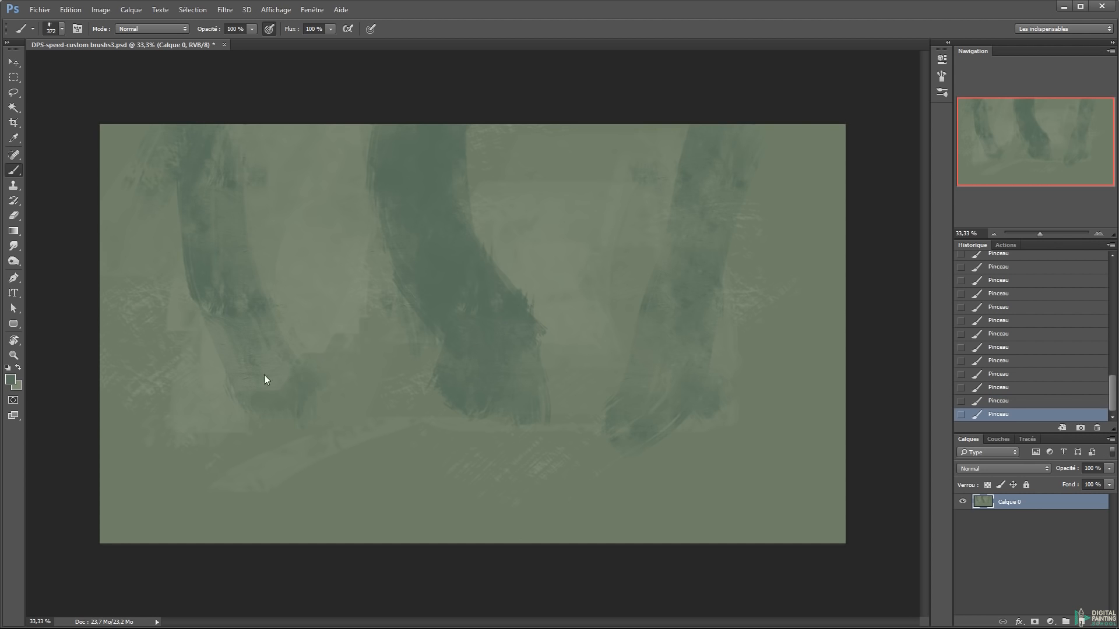
pyautogui.moveTo(195, 198)
pyautogui.mouseDown()
pyautogui.moveTo(205, 292)
pyautogui.moveTo(257, 363)
pyautogui.mouseUp()
# Boost the saturation of the painted layer with repeated Hue/Saturation adjustments
pyautogui.click(11, 379)
pyautogui.click(874, 244)
pyautogui.hotkey('ctrl', 'u')
pyautogui.press('Return')
pyautogui.hotkey('ctrl', 'u')
pyautogui.press('Tab')
pyautogui.hotkey('shift', 'Up')
pyautogui.press('Return')
pyautogui.hotkey('ctrl', 'u')
pyautogui.press('Tab')
pyautogui.hotkey('shift', 'Up')
pyautogui.press('Return')
# Shift the foreground colour to a yellow-green and brush bright foliage patches across the upper and middle canvas
pyautogui.press('b')
pyautogui.click(11, 379)
pyautogui.click(784, 353)
pyautogui.click(886, 226)
pyautogui.moveTo(306, 257)
pyautogui.mouseDown()
pyautogui.moveTo(315, 290)
pyautogui.moveTo(326, 280)
pyautogui.mouseUp()
pyautogui.moveTo(344, 274); pyautogui.dragTo(338, 233)
pyautogui.moveTo(332, 227)
pyautogui.mouseDown()
pyautogui.moveTo(314, 191)
pyautogui.moveTo(482, 190)
pyautogui.moveTo(550, 230)
pyautogui.moveTo(237, 233)
pyautogui.moveTo(756, 265)
pyautogui.moveTo(472, 326)
pyautogui.moveTo(725, 289)
pyautogui.moveTo(393, 213)
pyautogui.moveTo(102, 378)
pyautogui.mouseUp()
# Add a new layer, set a dark olive foreground colour, and block in the ground across the lower part
pyautogui.hotkey('ctrl', 'shift', 'alt', 'n')
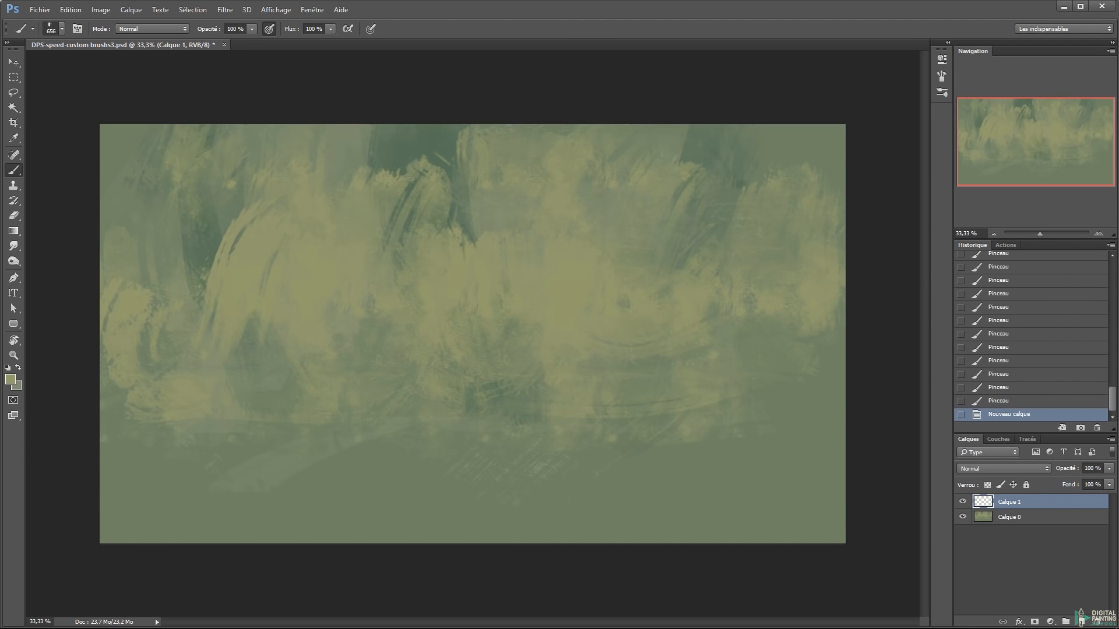
pyautogui.press('x')
pyautogui.click(11, 380)
pyautogui.moveTo(786, 351); pyautogui.dragTo(786, 342)
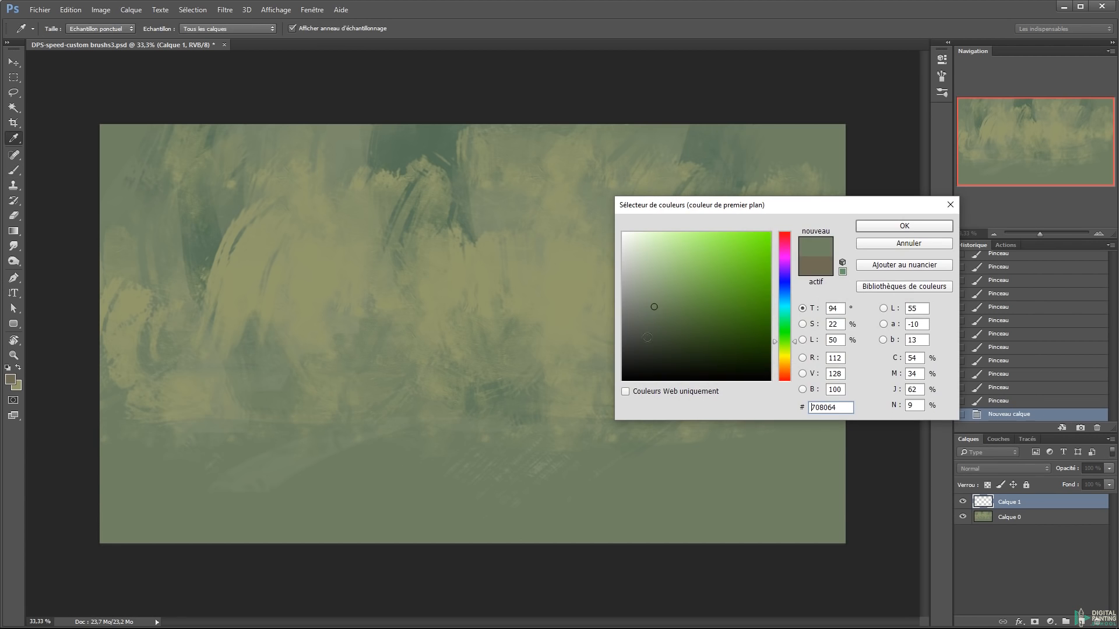
pyautogui.click(649, 335)
pyautogui.click(786, 346)
pyautogui.press('Return')
pyautogui.moveTo(540, 408)
pyautogui.mouseDown()
pyautogui.moveTo(430, 425)
pyautogui.moveTo(278, 491)
pyautogui.moveTo(525, 474)
pyautogui.moveTo(222, 492)
pyautogui.moveTo(282, 408)
pyautogui.moveTo(576, 431)
pyautogui.moveTo(205, 442)
pyautogui.mouseUp()
pyautogui.moveTo(424, 362)
pyautogui.keyDown('alt'); pyautogui.mouseDown()
pyautogui.moveTo(150, 424)
pyautogui.moveTo(712, 404)
pyautogui.moveTo(212, 395)
pyautogui.moveTo(777, 412)
pyautogui.moveTo(692, 445)
pyautogui.moveTo(707, 435)
pyautogui.moveTo(676, 469)
pyautogui.moveTo(674, 497)
pyautogui.mouseUp(); pyautogui.keyUp('alt')
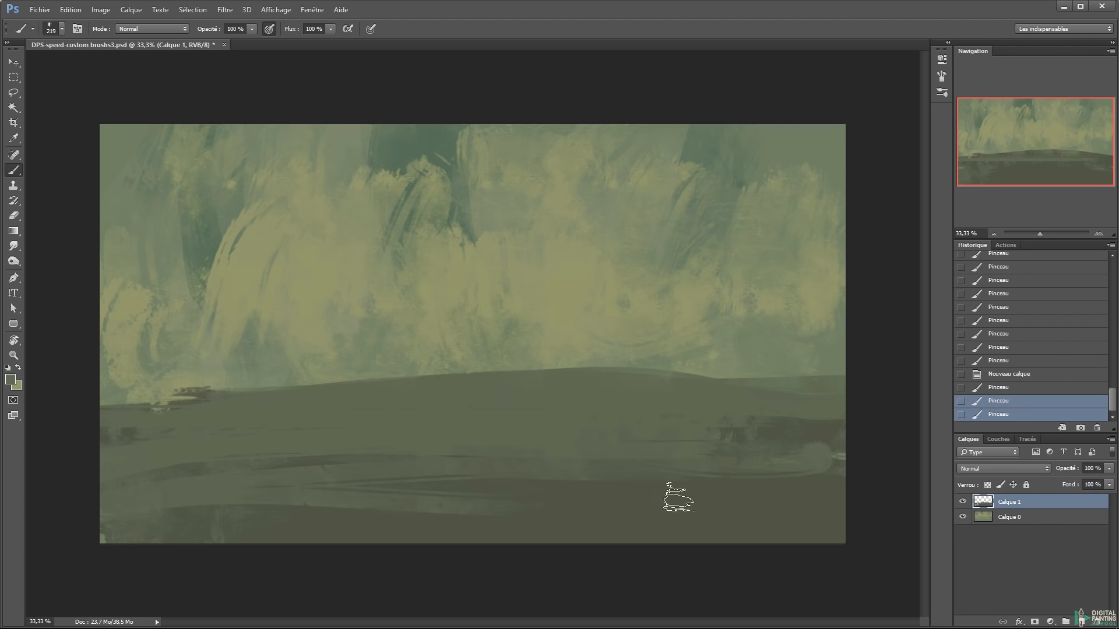
# Paint darker horizontal bands over the ground to vary its tone
pyautogui.moveTo(236, 439)
pyautogui.mouseDown()
pyautogui.moveTo(795, 437)
pyautogui.moveTo(821, 419)
pyautogui.mouseUp()
pyautogui.moveTo(329, 486)
pyautogui.mouseDown()
pyautogui.moveTo(572, 427)
pyautogui.moveTo(721, 419)
pyautogui.mouseUp()
pyautogui.moveTo(72, 485); pyautogui.dragTo(438, 434)
pyautogui.moveTo(583, 428); pyautogui.dragTo(821, 424)
pyautogui.moveTo(486, 401); pyautogui.dragTo(645, 425)
pyautogui.moveTo(581, 485); pyautogui.dragTo(656, 472)
pyautogui.moveTo(485, 387); pyautogui.dragTo(374, 431)
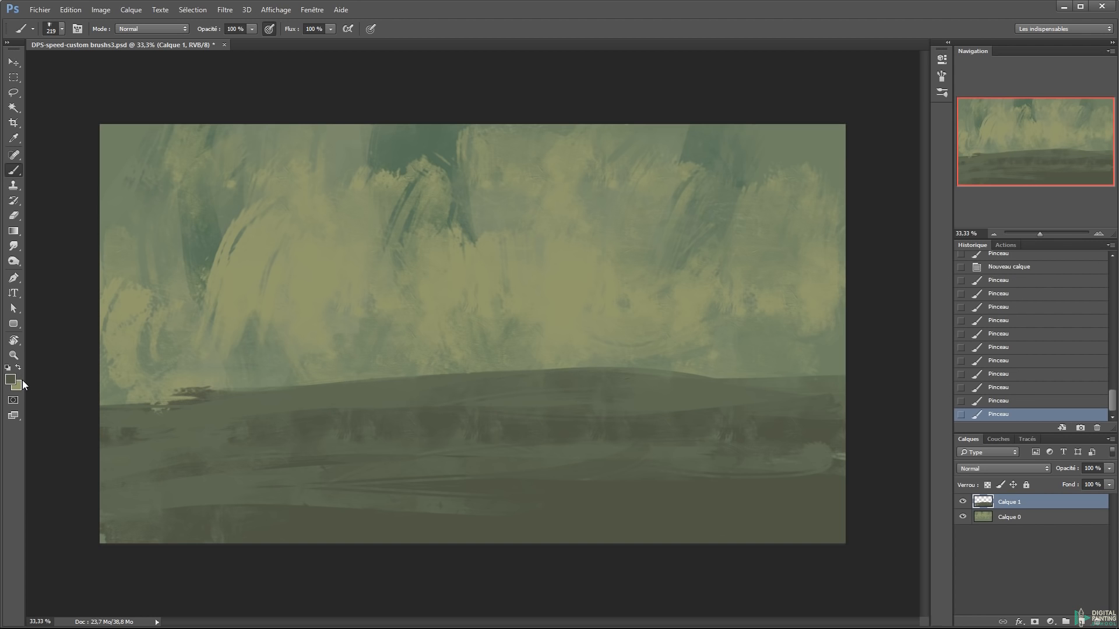
# Add a new layer and paint a trunk on the left and one on the right with sampled colour at 50% opacity
pyautogui.hotkey('ctrl', 'shift', 'alt', 'n')
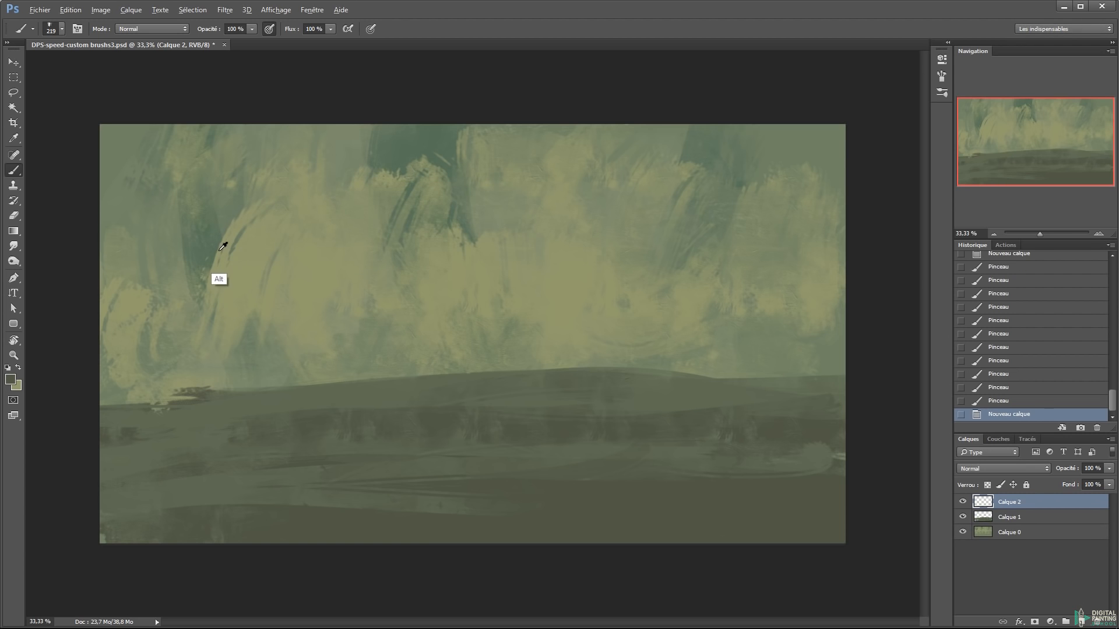
pyautogui.moveTo(234, 377); pyautogui.dragTo(205, 280)
pyautogui.hotkey('ctrl', 'z')
pyautogui.moveTo(225, 379)
pyautogui.mouseDown()
pyautogui.moveTo(205, 281)
pyautogui.moveTo(217, 196)
pyautogui.mouseUp()
pyautogui.hotkey('ctrl', 'z')
pyautogui.press('5')
pyautogui.keyDown('alt'); pyautogui.click(230, 341); pyautogui.keyUp('alt')
pyautogui.moveTo(235, 367)
pyautogui.mouseDown()
pyautogui.moveTo(224, 245)
pyautogui.moveTo(204, 194)
pyautogui.mouseUp()
pyautogui.moveTo(226, 284); pyautogui.dragTo(211, 140)
pyautogui.moveTo(671, 372)
pyautogui.mouseDown()
pyautogui.moveTo(687, 265)
pyautogui.moveTo(698, 262)
pyautogui.mouseUp()
# Select the One Edge brush and set its size to 90 px
pyautogui.rightClick(539, 288)
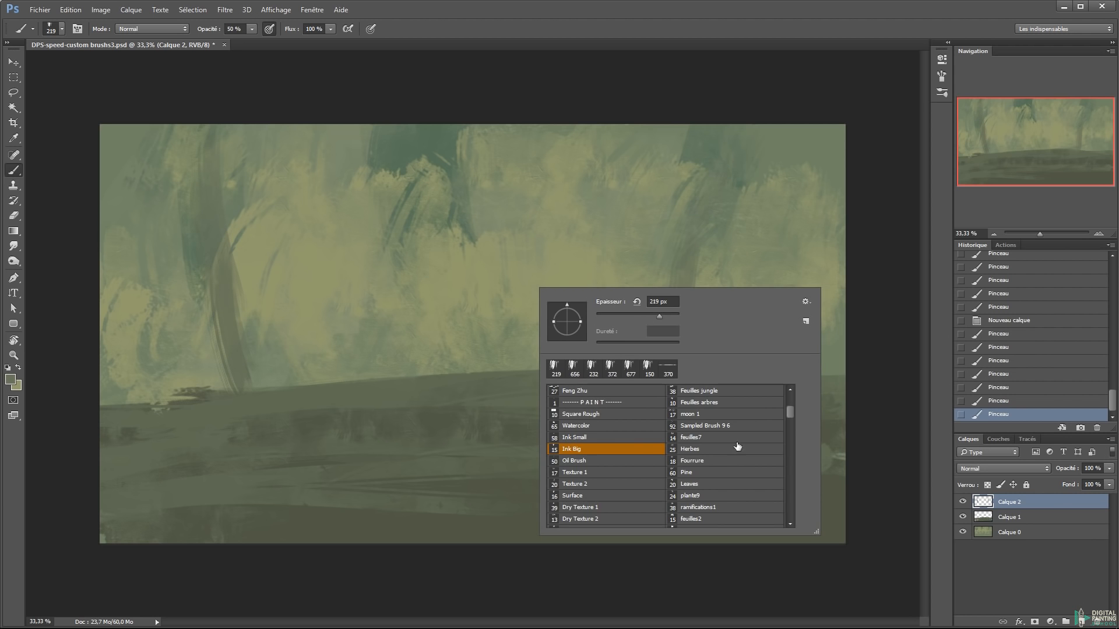
pyautogui.moveTo(790, 411); pyautogui.dragTo(778, 480)
pyautogui.click(627, 458)
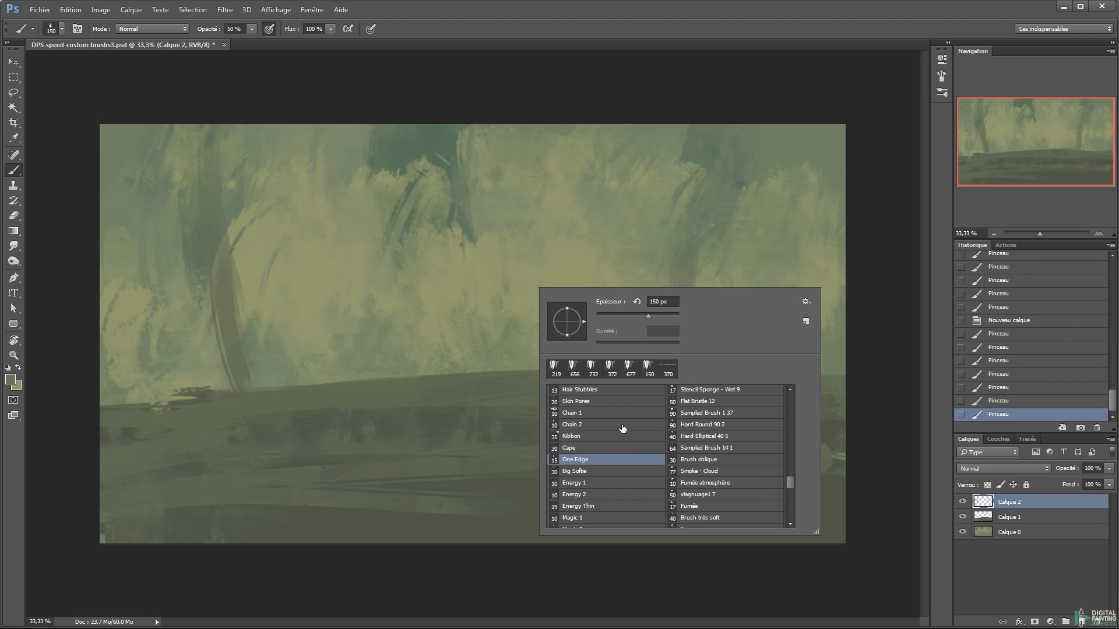
pyautogui.click(633, 315)
pyautogui.press('Return')
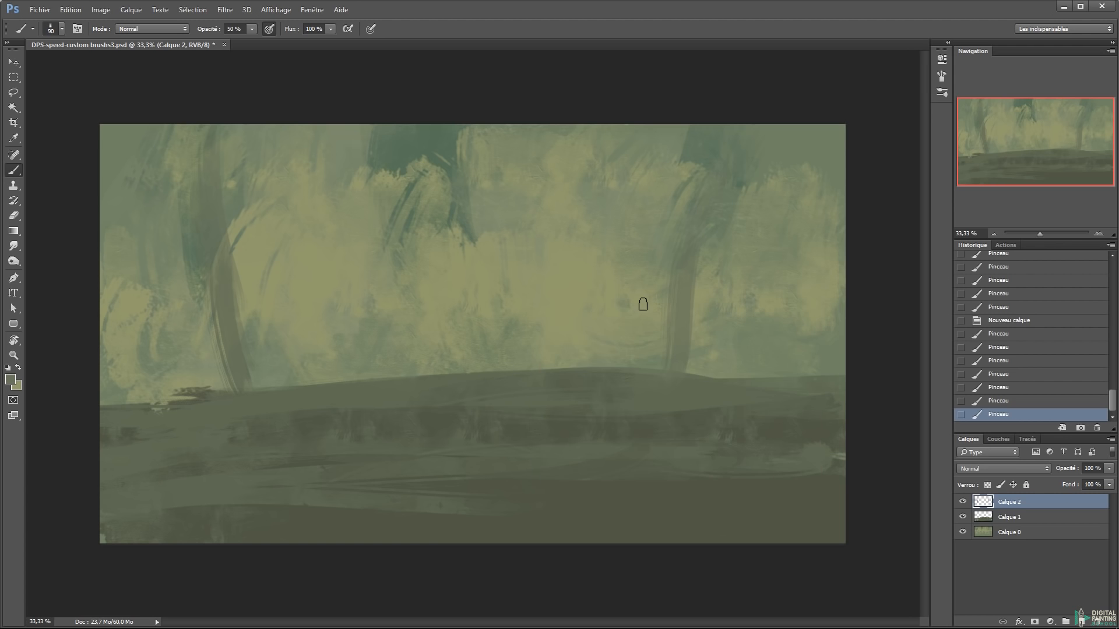
# Set a brighter, more saturated yellow and paint a soft glow above the horizon with a 534 px brush
pyautogui.click(10, 380)
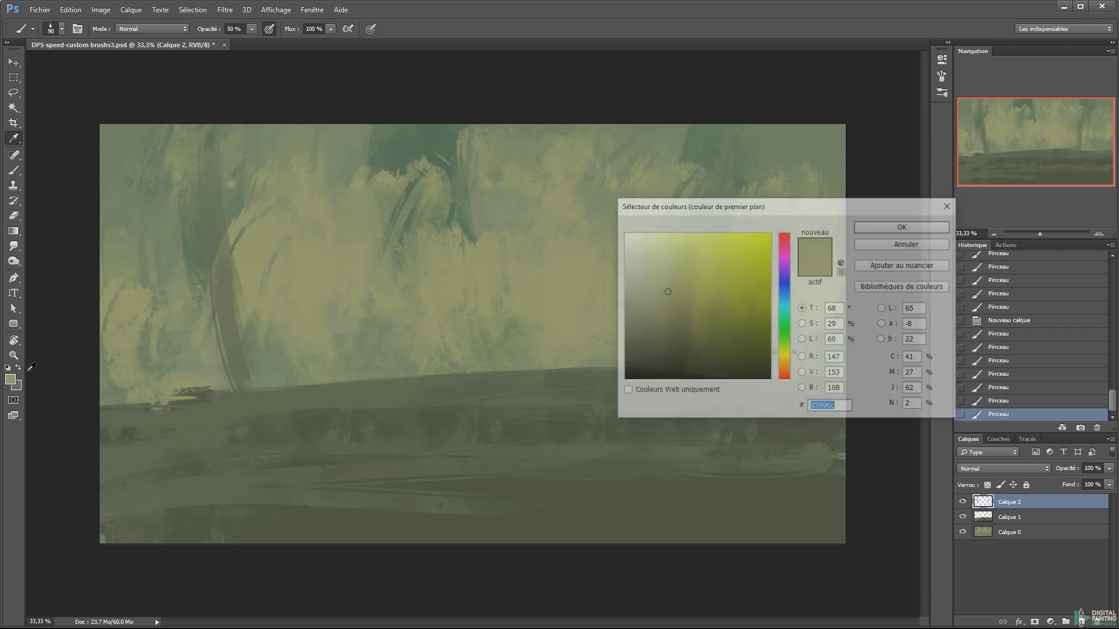
pyautogui.moveTo(665, 292)
pyautogui.mouseDown()
pyautogui.moveTo(710, 265)
pyautogui.moveTo(685, 272)
pyautogui.mouseUp()
pyautogui.press('Return')
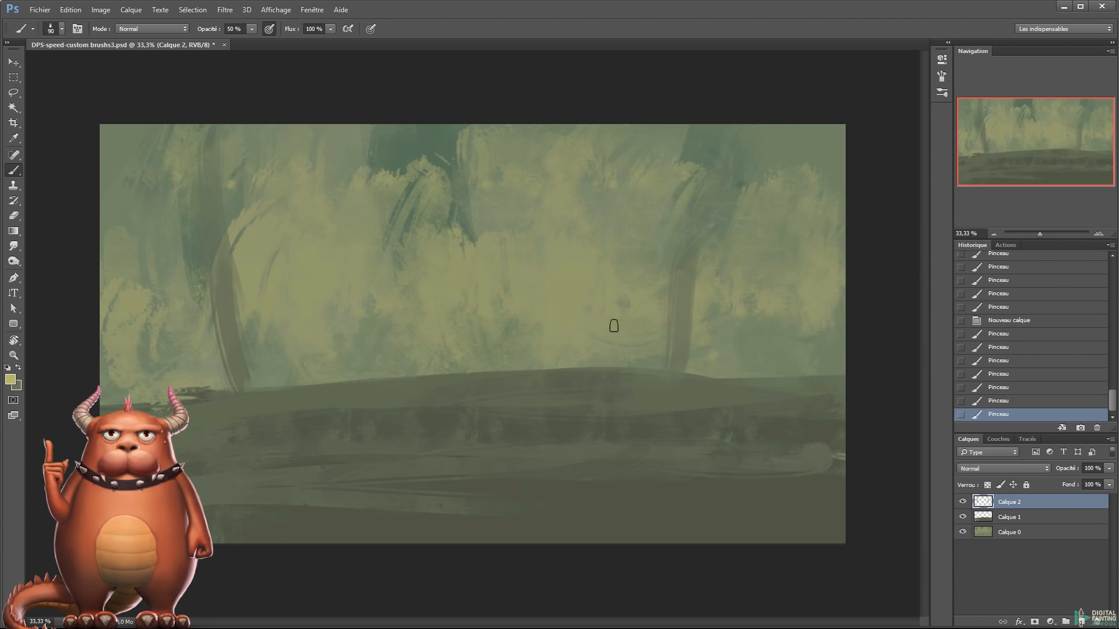
pyautogui.press('alt')
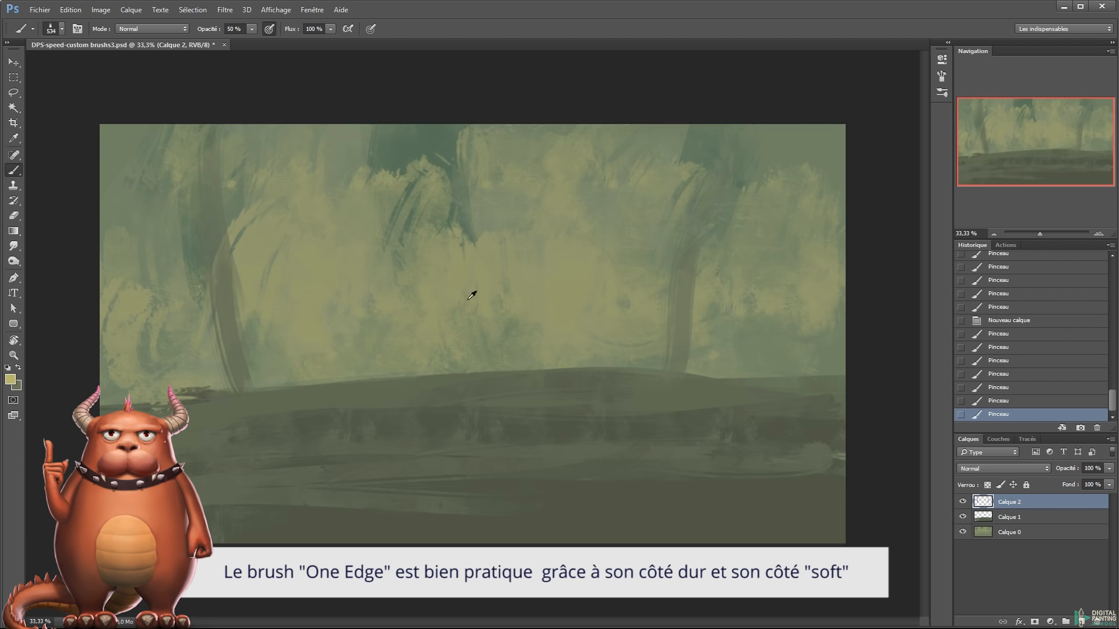
pyautogui.moveTo(245, 316); pyautogui.dragTo(505, 298)
pyautogui.moveTo(257, 320)
pyautogui.mouseDown()
pyautogui.moveTo(491, 288)
pyautogui.moveTo(812, 279)
pyautogui.mouseUp()
pyautogui.moveTo(729, 305); pyautogui.dragTo(819, 304)
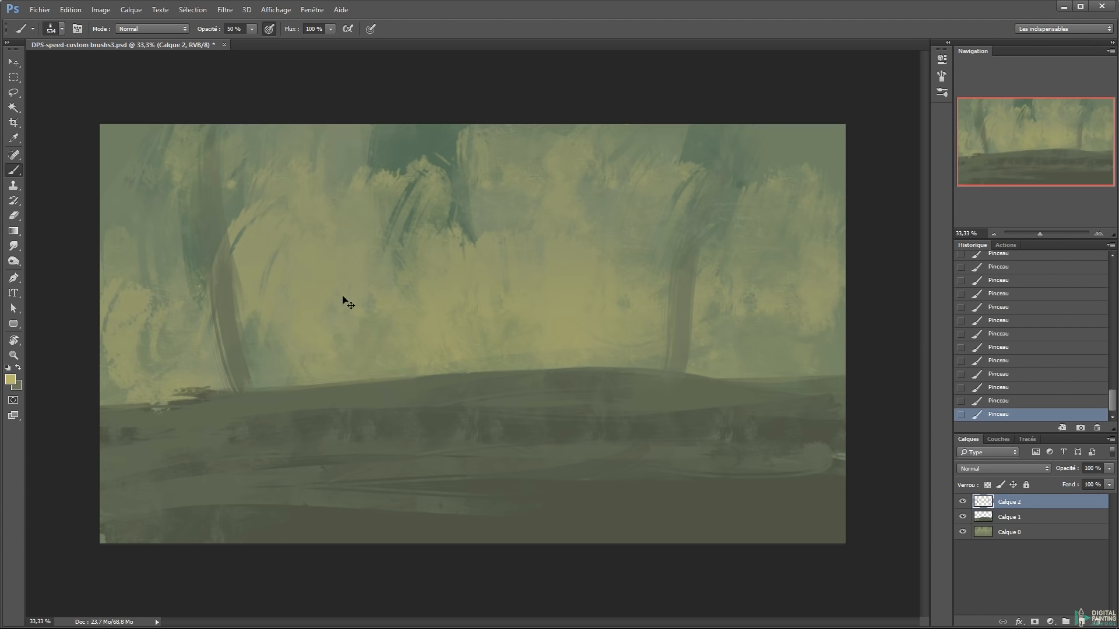
# Lighten the foreground colour to a pale cream and brush a brighter glow above the centre of the horizon
pyautogui.click(11, 380)
pyautogui.click(664, 262)
pyautogui.press('Return')
pyautogui.moveTo(414, 328); pyautogui.dragTo(602, 286)
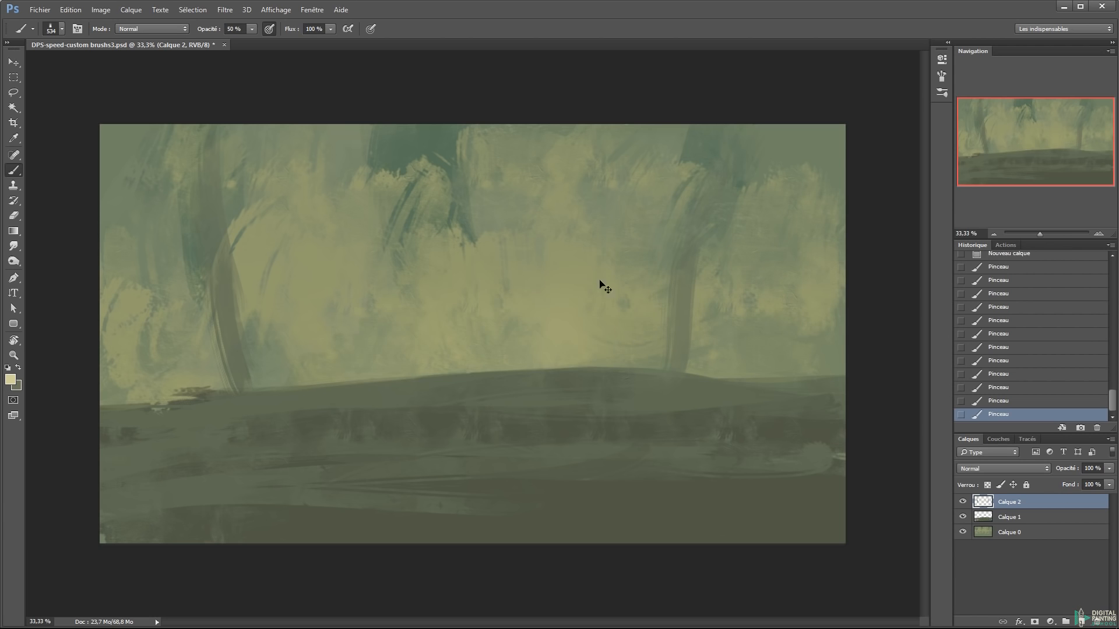
# Brush soft haze along the horizon and upper ground, undoing one wide stroke and reducing the brush to 256 px
pyautogui.keyDown('alt'); pyautogui.rightClick(457, 311); pyautogui.keyUp('alt')
pyautogui.keyDown('alt'); pyautogui.rightClick(650, 346); pyautogui.keyUp('alt')
pyautogui.moveTo(749, 409); pyautogui.dragTo(193, 434)
pyautogui.hotkey('ctrl', 'z')
pyautogui.keyDown('alt'); pyautogui.rightClick(505, 405); pyautogui.keyUp('alt')
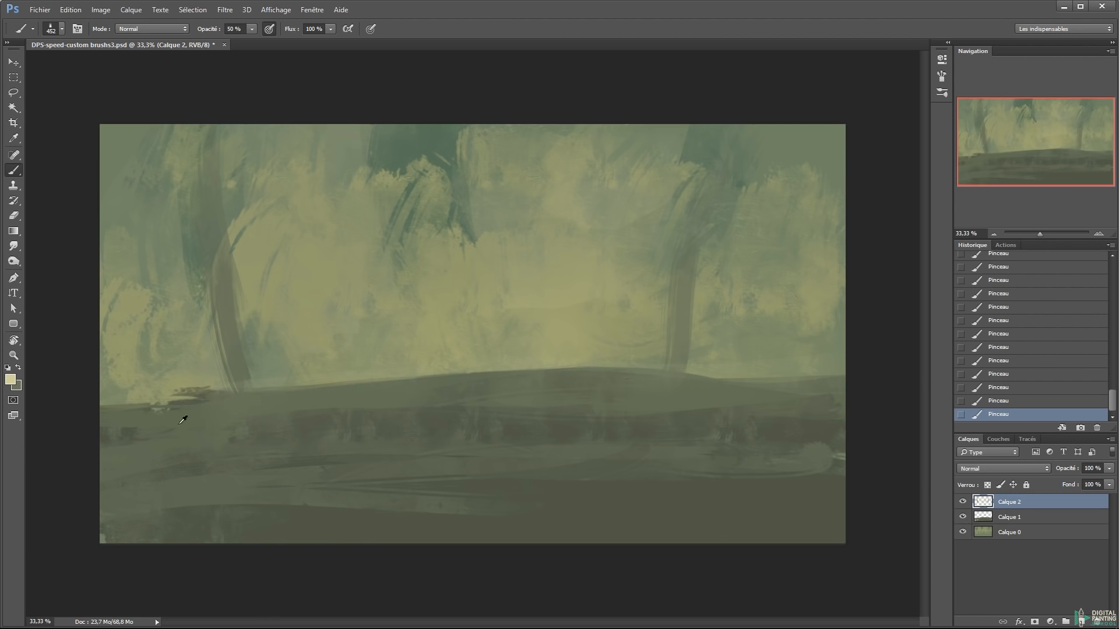
pyautogui.keyDown('alt'); pyautogui.rightClick(496, 369); pyautogui.keyUp('alt')
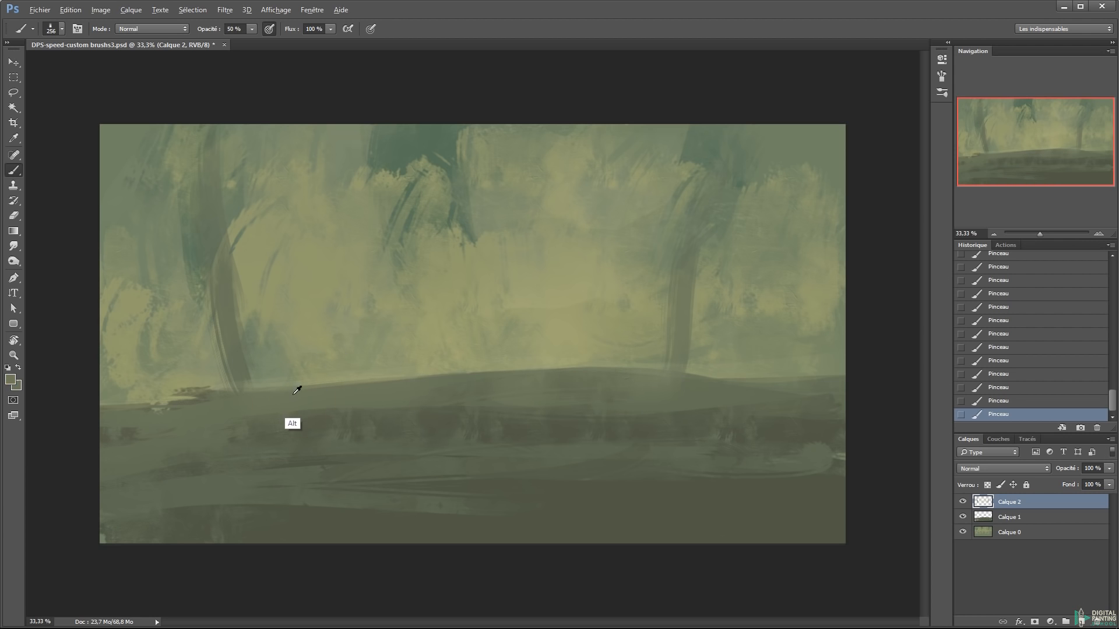
# Add a new layer above the existing ones
pyautogui.rightClick(330, 348)
pyautogui.click(970, 578)
pyautogui.hotkey('ctrl', 'shift', 'n')
pyautogui.press('Return')
# Browse the foliage brushes, trying Forest, Forest Fog and Plant Leaves, and select Dead Trees 1
pyautogui.rightClick(362, 324)
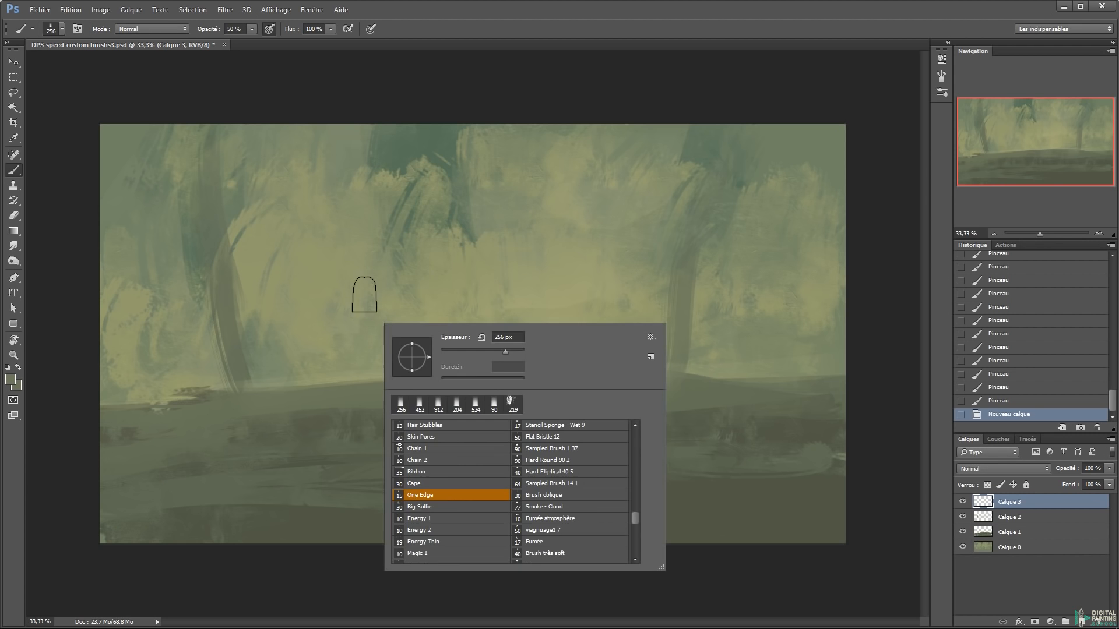
pyautogui.moveTo(638, 517)
pyautogui.mouseDown()
pyautogui.moveTo(638, 453)
pyautogui.moveTo(635, 493)
pyautogui.mouseUp()
pyautogui.scroll(-2, 635, 493)
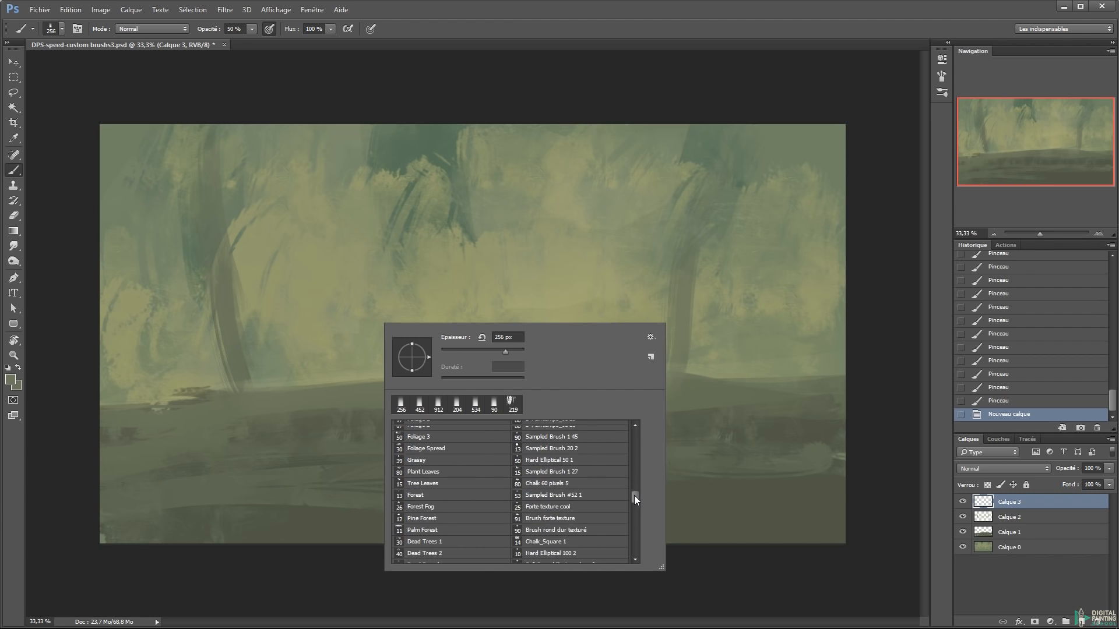
pyautogui.click(488, 461)
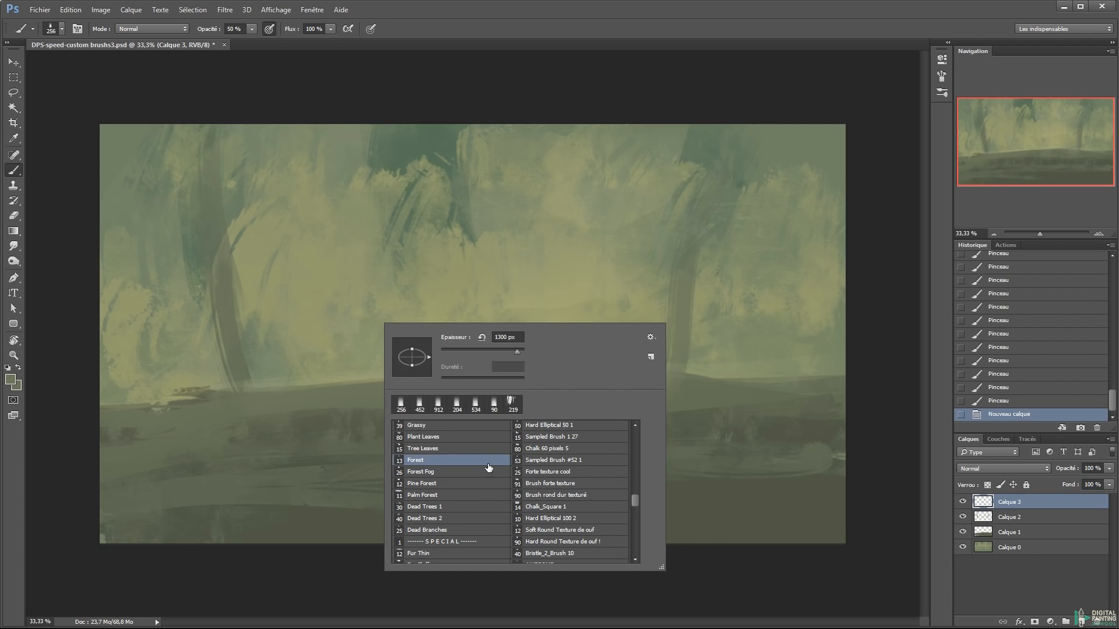
pyautogui.click(466, 474)
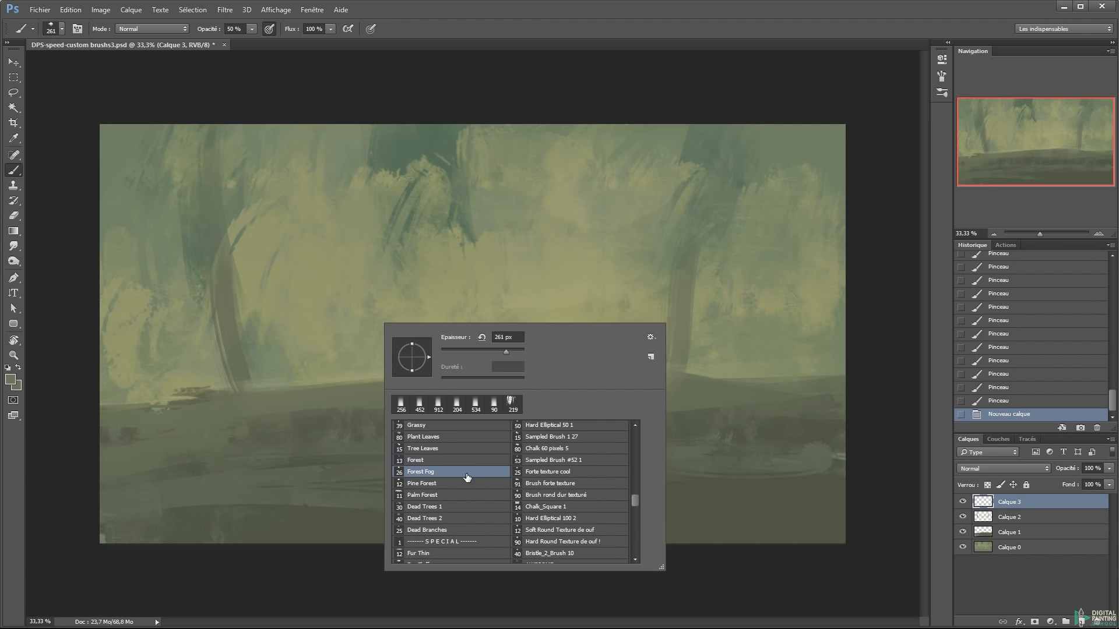
pyautogui.click(491, 508)
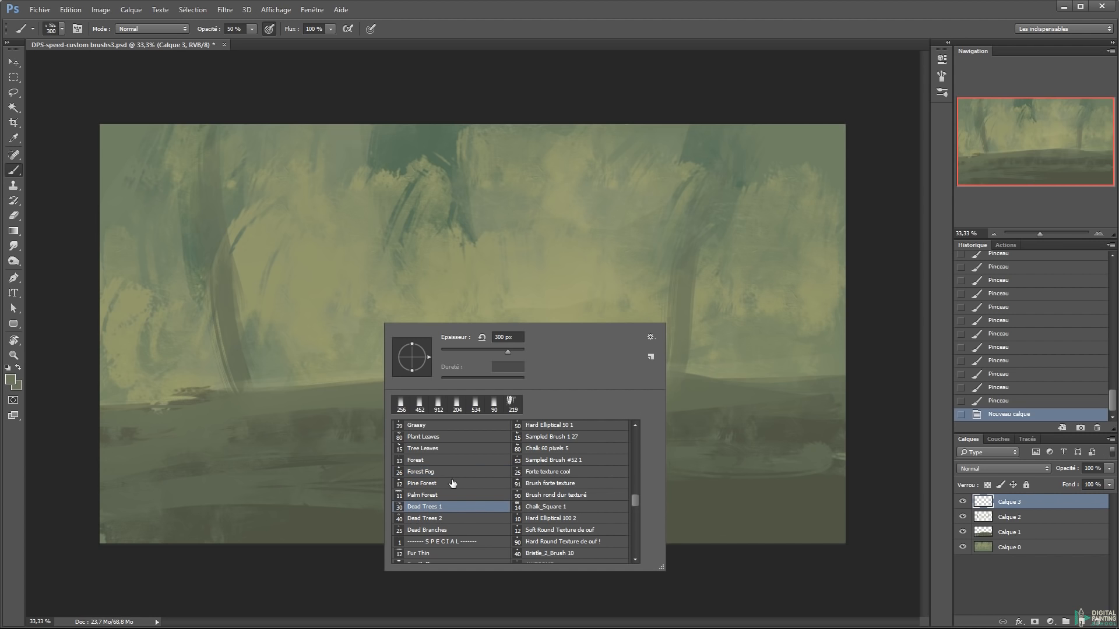
pyautogui.click(446, 438)
pyautogui.click(428, 506)
# Sample the ground green and stamp Dead Trees 1 at 2174 px and 100% opacity along the left half of the horizon
pyautogui.keyDown('alt'); pyautogui.click(353, 391); pyautogui.keyUp('alt')
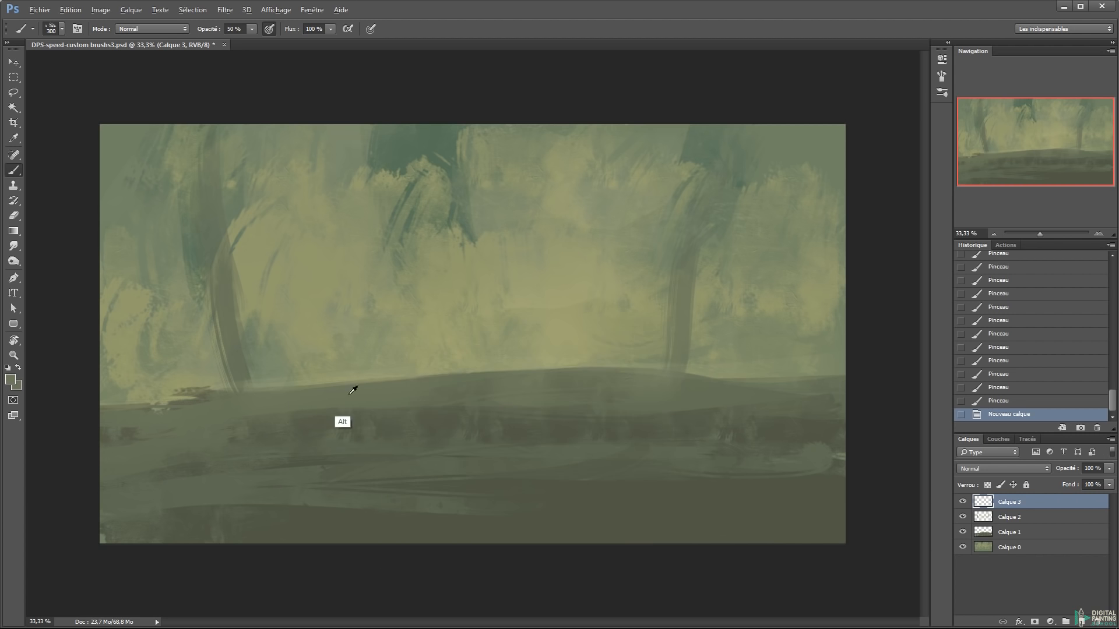
pyautogui.moveTo(361, 390); pyautogui.dragTo(411, 402)
pyautogui.moveTo(370, 367); pyautogui.dragTo(441, 367)
pyautogui.click(388, 327)
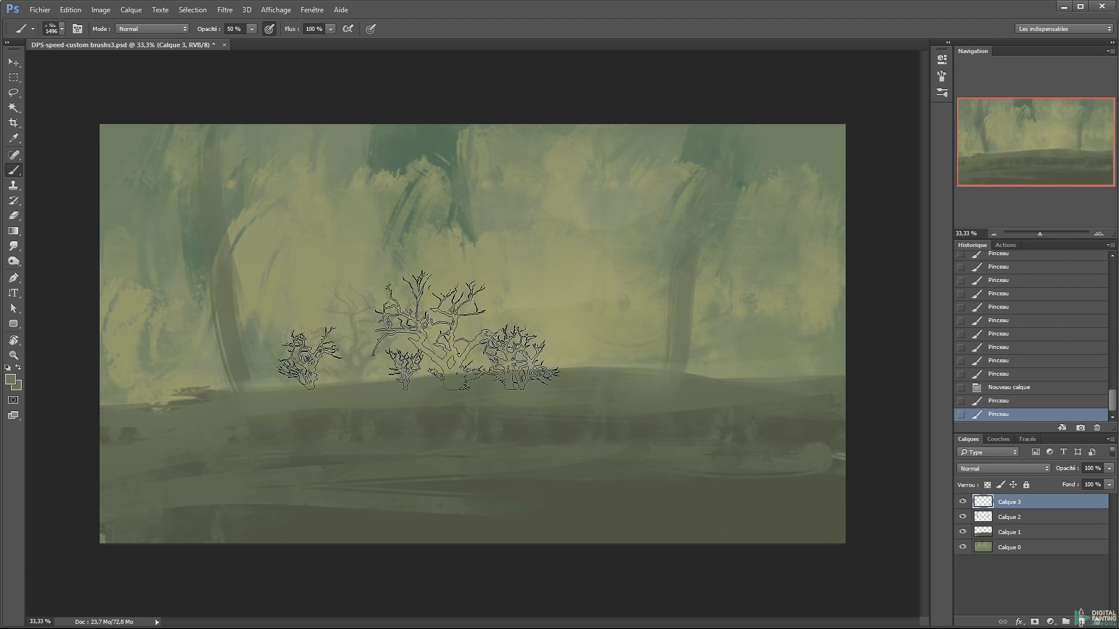
pyautogui.hotkey('ctrl', 'alt', 'z')
pyautogui.moveTo(392, 303); pyautogui.dragTo(472, 302)
pyautogui.click(350, 306)
pyautogui.hotkey('ctrl', 'alt', 'z')
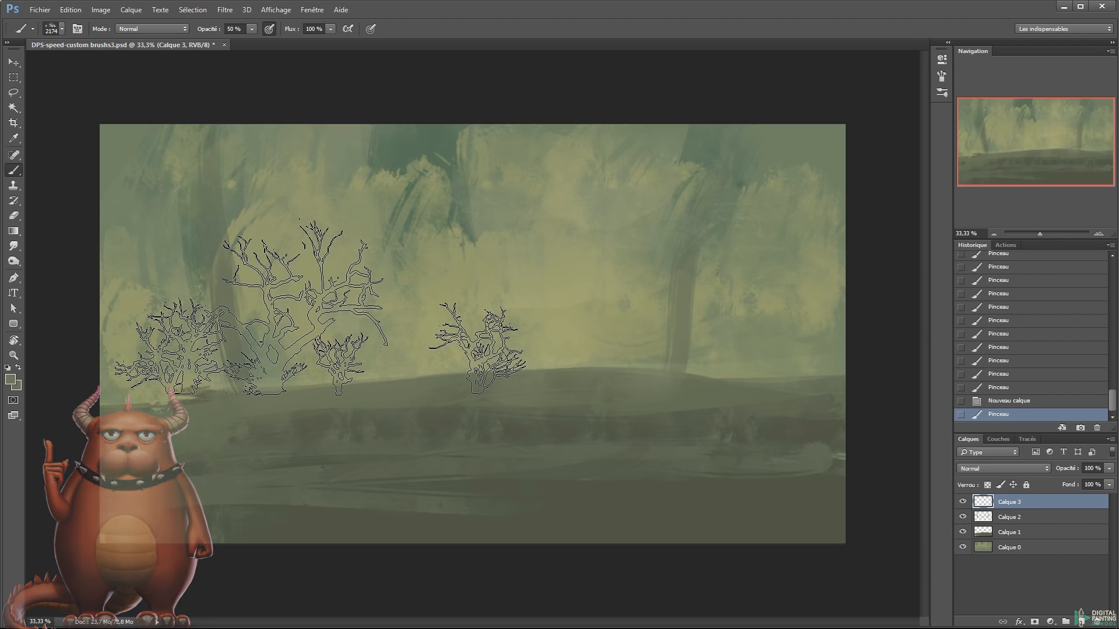
pyautogui.press('0')
pyautogui.click(320, 308)
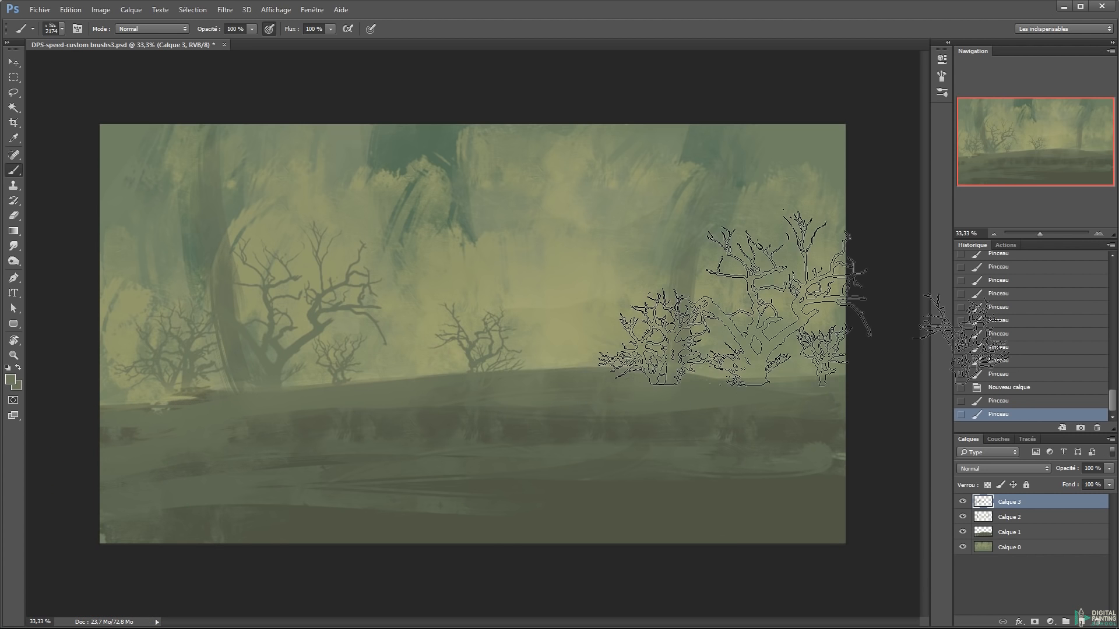
# Select the Dead Trees 2 brush and stamp it at 1060 px on the horizon right of the painting's centre
pyautogui.rightClick(513, 330)
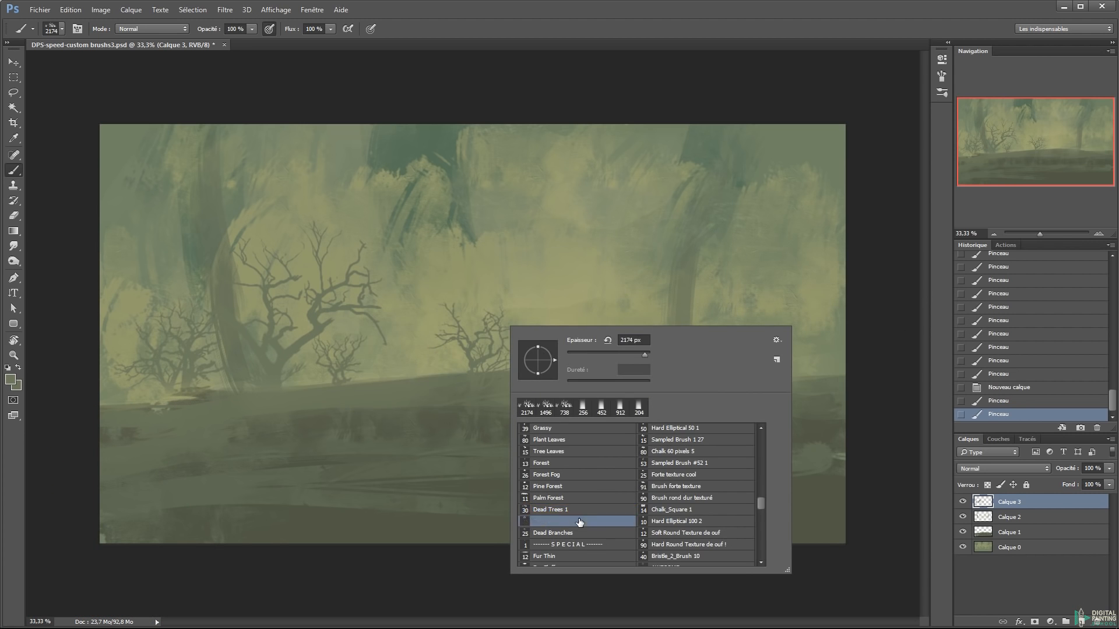
pyautogui.doubleClick(579, 522)
pyautogui.click(655, 325)
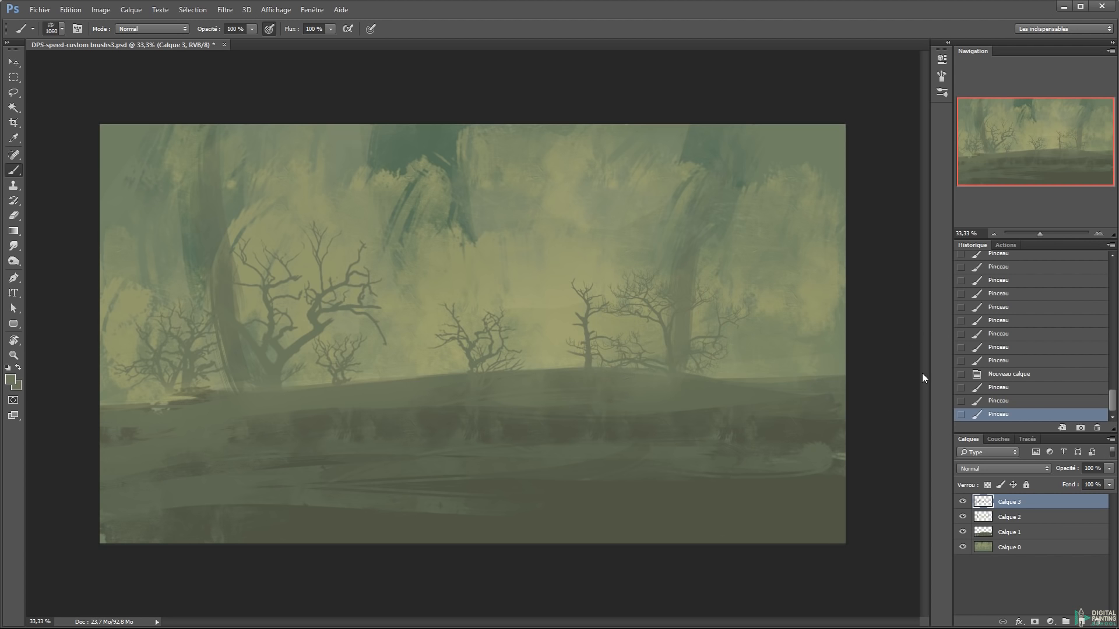
pyautogui.keyDown('alt'); pyautogui.moveTo(737, 338); pyautogui.dragTo(757, 344); pyautogui.keyUp('alt')
# Select the Dead Branches brush and set the foreground colour to dark green 2c3328
pyautogui.rightClick(721, 337)
pyautogui.click(766, 541)
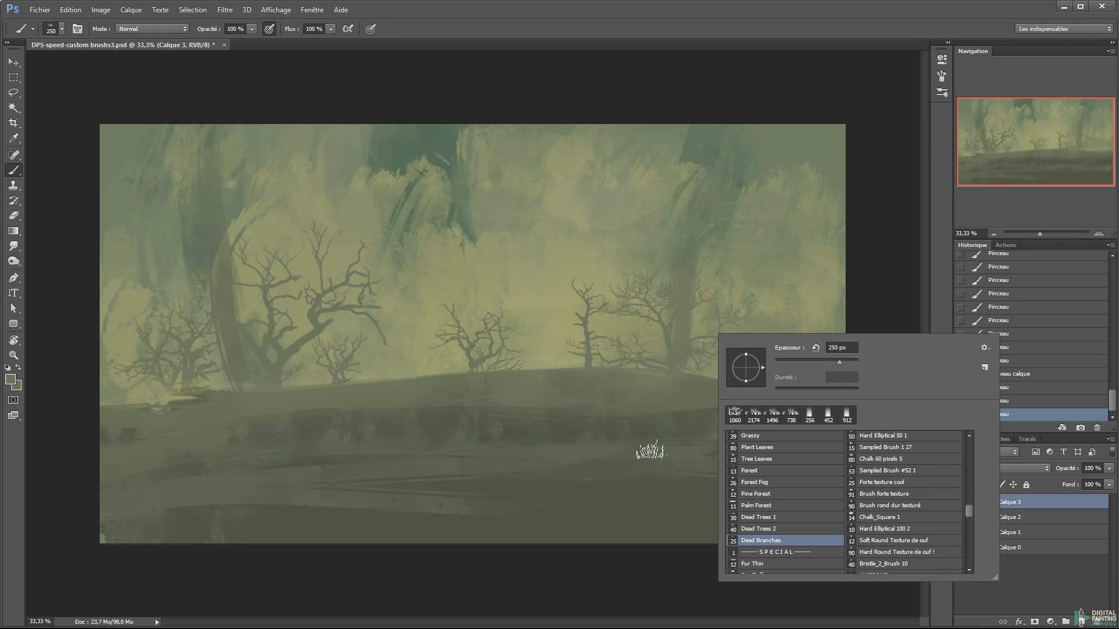
pyautogui.click(645, 451)
pyautogui.keyDown('alt'); pyautogui.click(671, 506); pyautogui.keyUp('alt')
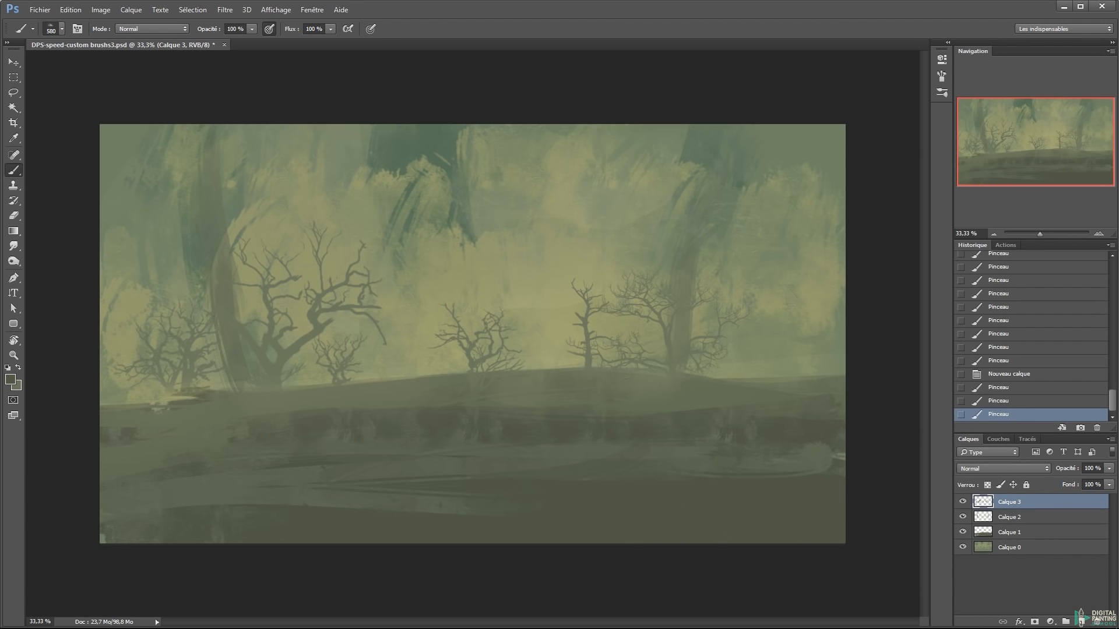
pyautogui.click(8, 380)
pyautogui.click(655, 351)
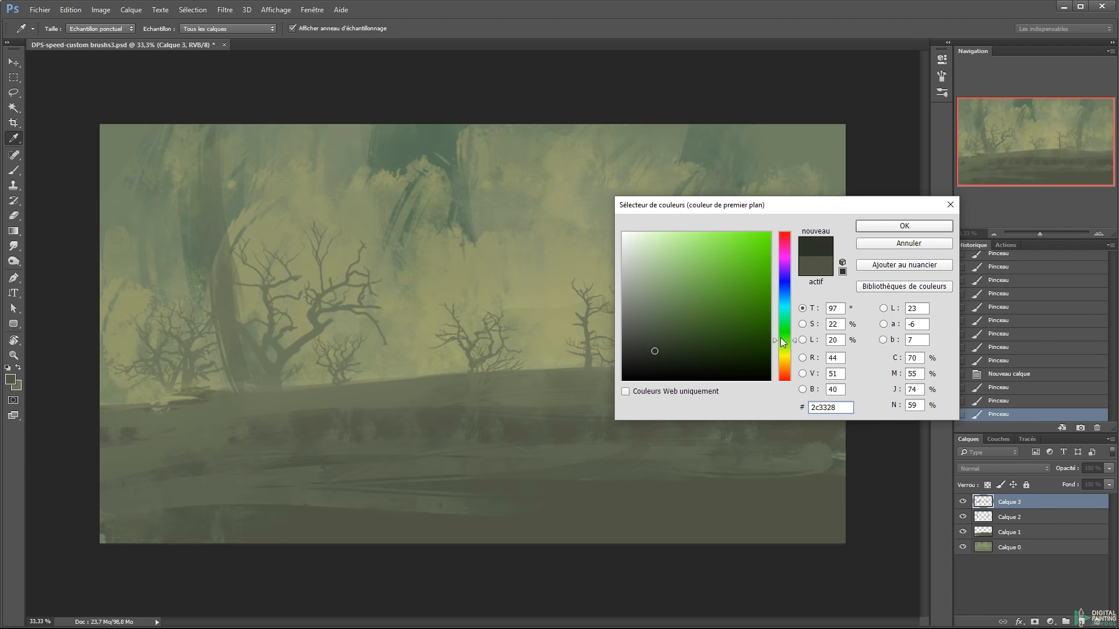
pyautogui.press('Return')
# Stamp dark dead branches at varying sizes across the lower foreground, with the largest clump near the right corner
pyautogui.click(446, 455)
pyautogui.rightClick(625, 473)
pyautogui.doubleClick(648, 500)
pyautogui.click(740, 478)
pyautogui.press('alt')
pyautogui.click(328, 524)
pyautogui.click(518, 477)
pyautogui.click(658, 470)
# Select the Silhouette arbre brush for tree silhouettes
pyautogui.rightClick(564, 378)
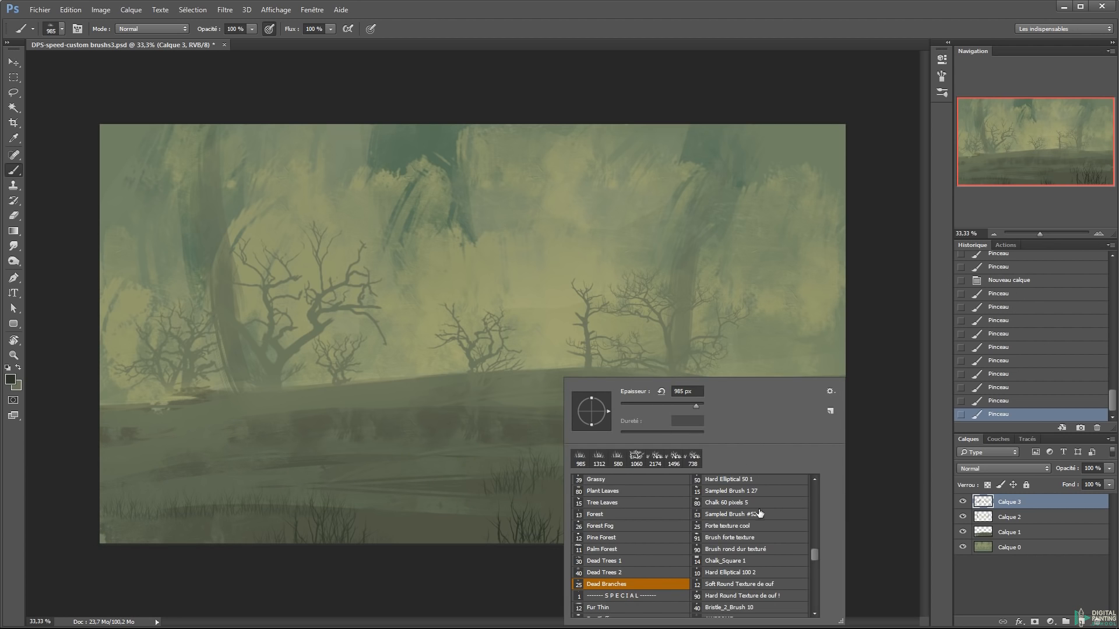
pyautogui.moveTo(816, 558); pyautogui.dragTo(816, 533)
pyautogui.click(725, 573)
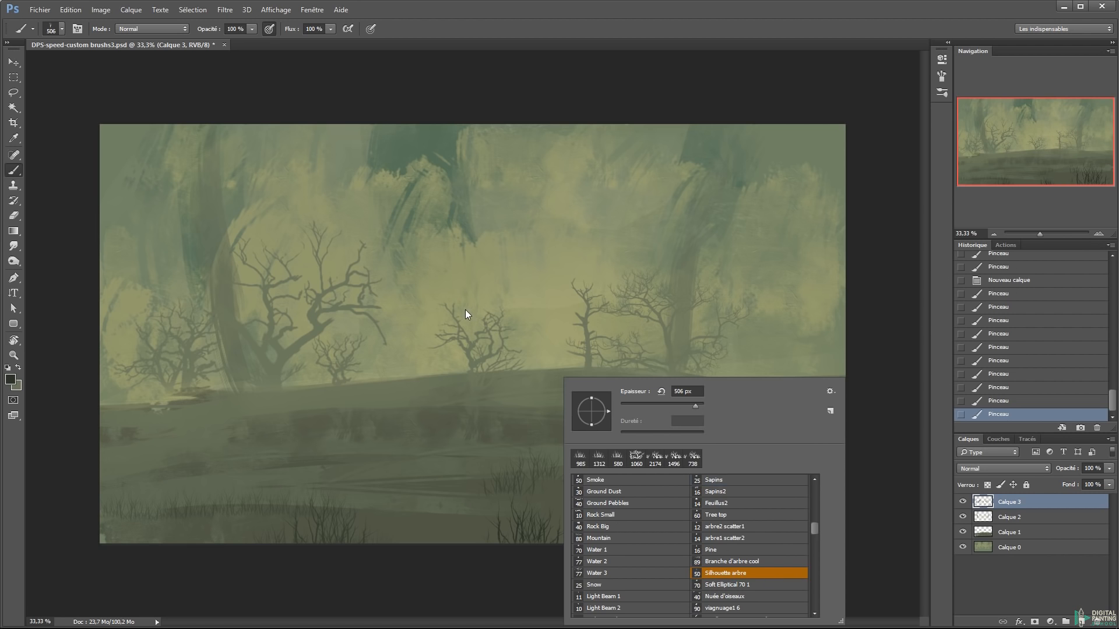
pyautogui.click(511, 341)
pyautogui.hotkey('ctrl', 'z')
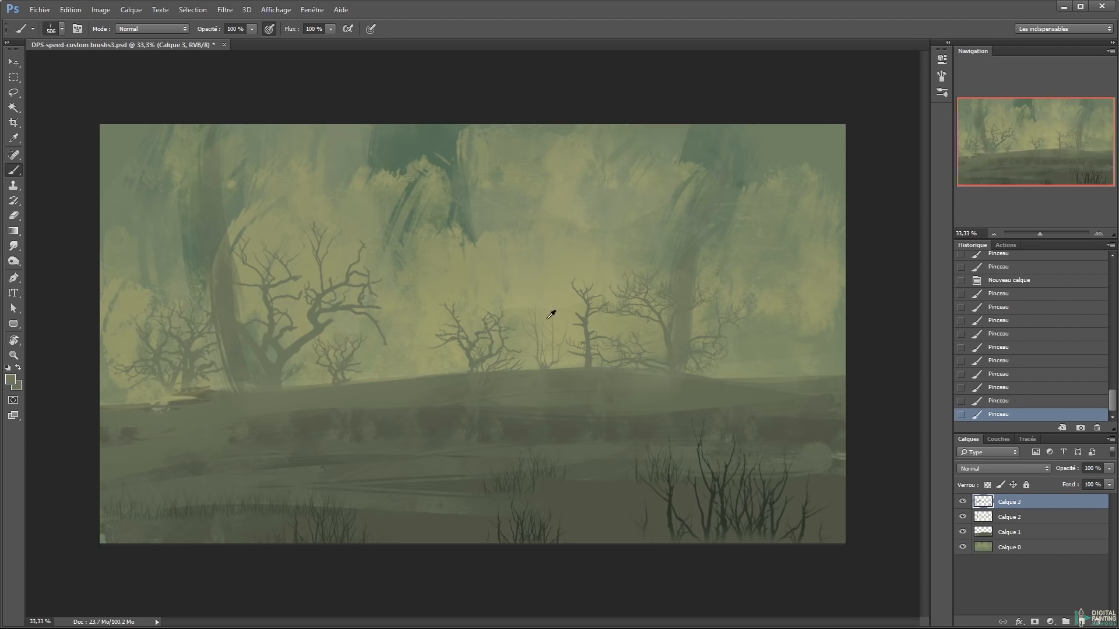
pyautogui.hotkey('ctrl', 'z')
pyautogui.keyDown('alt'); pyautogui.rightClick(568, 317); pyautogui.keyUp('alt')
pyautogui.hotkey('ctrl', 'alt', 'z')
pyautogui.click(309, 327)
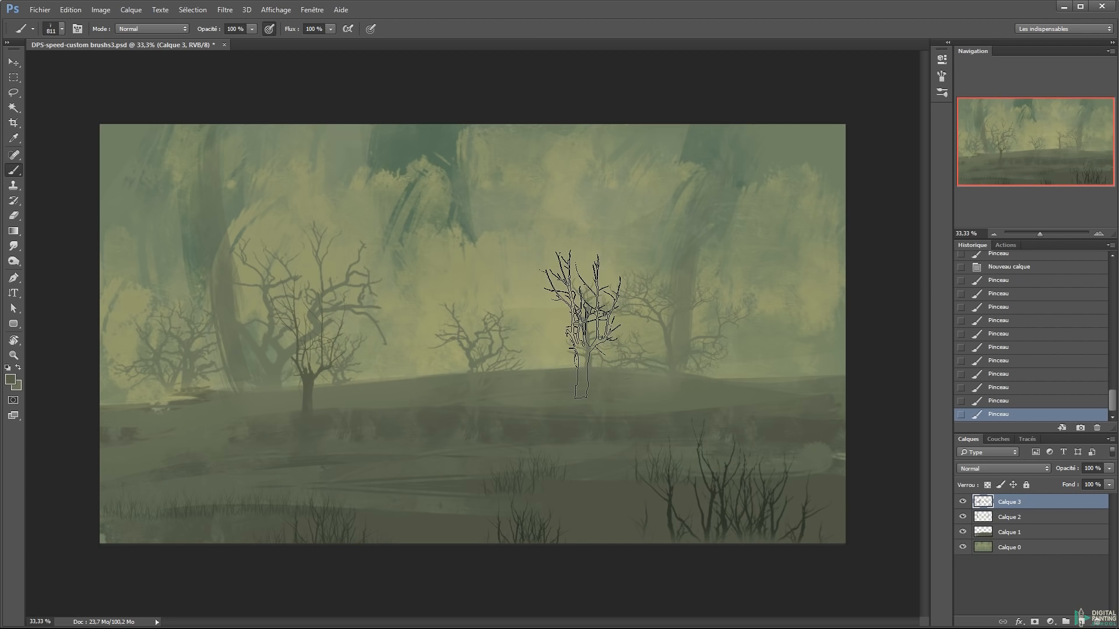
pyautogui.keyDown('alt'); pyautogui.rightClick(656, 363); pyautogui.keyUp('alt')
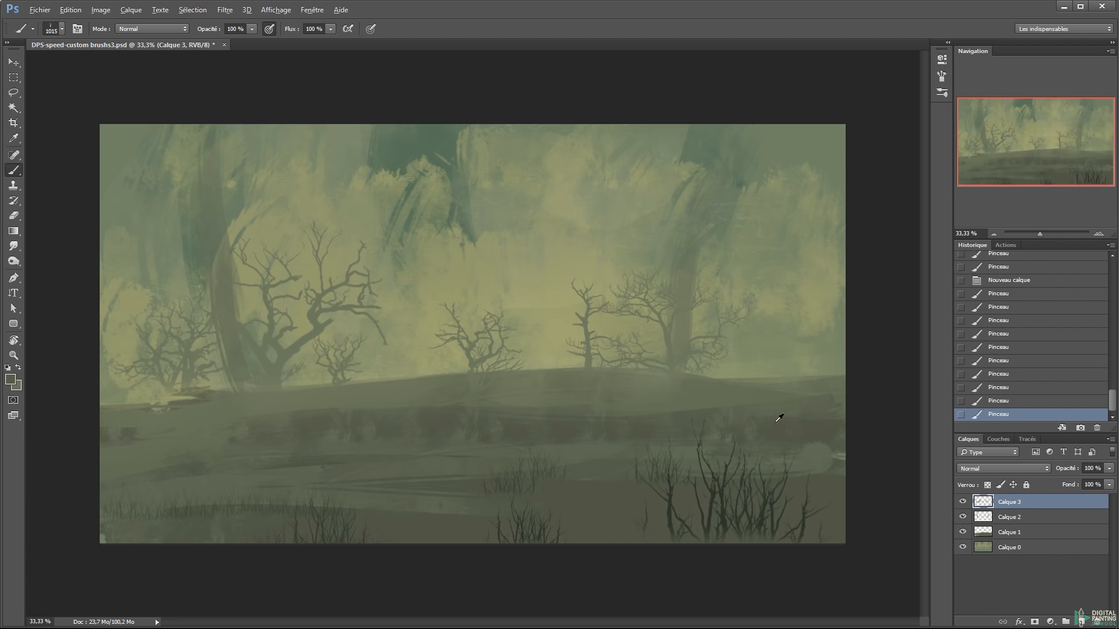
pyautogui.click(751, 285)
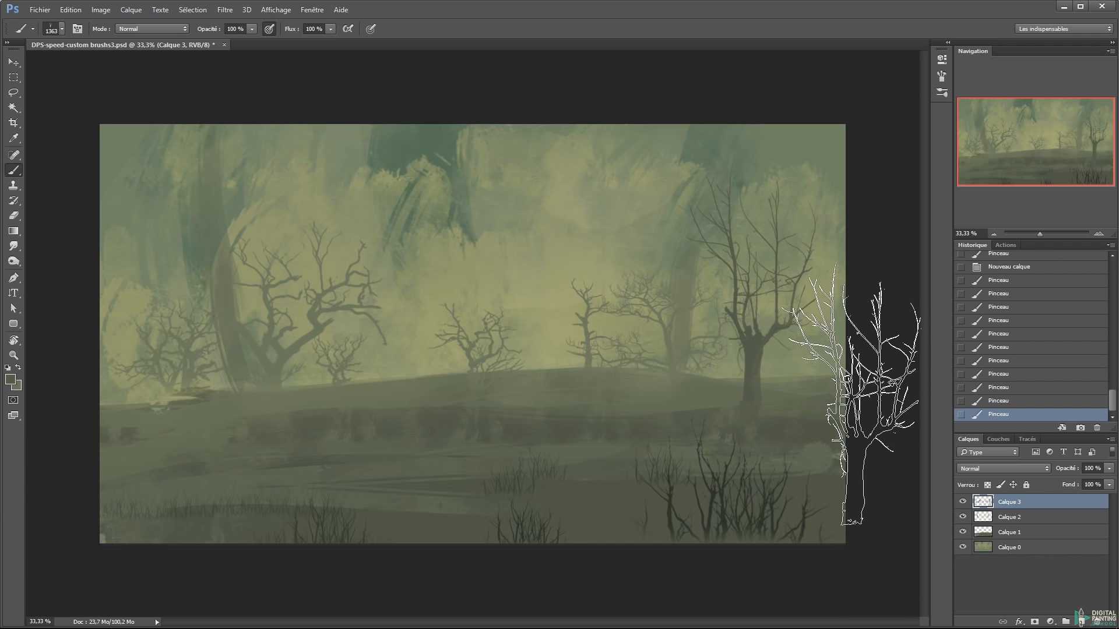
pyautogui.hotkey('ctrl', 'alt', 'z')
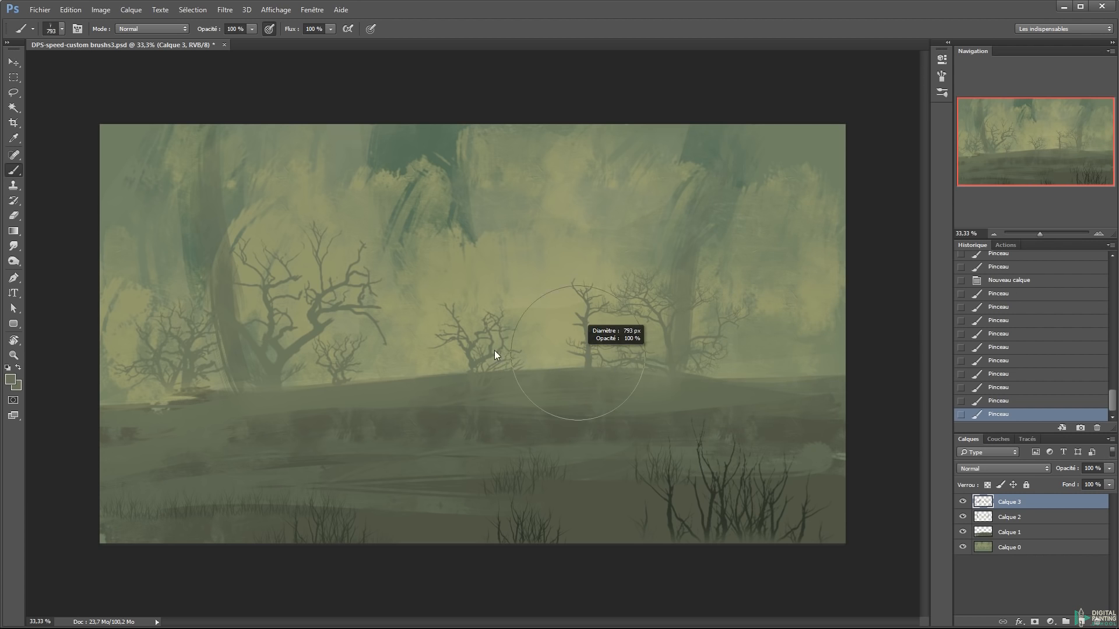
# Stamp one small tree silhouette at 493 px beside the thin dead tree on the horizon, right of centre
pyautogui.click(554, 283)
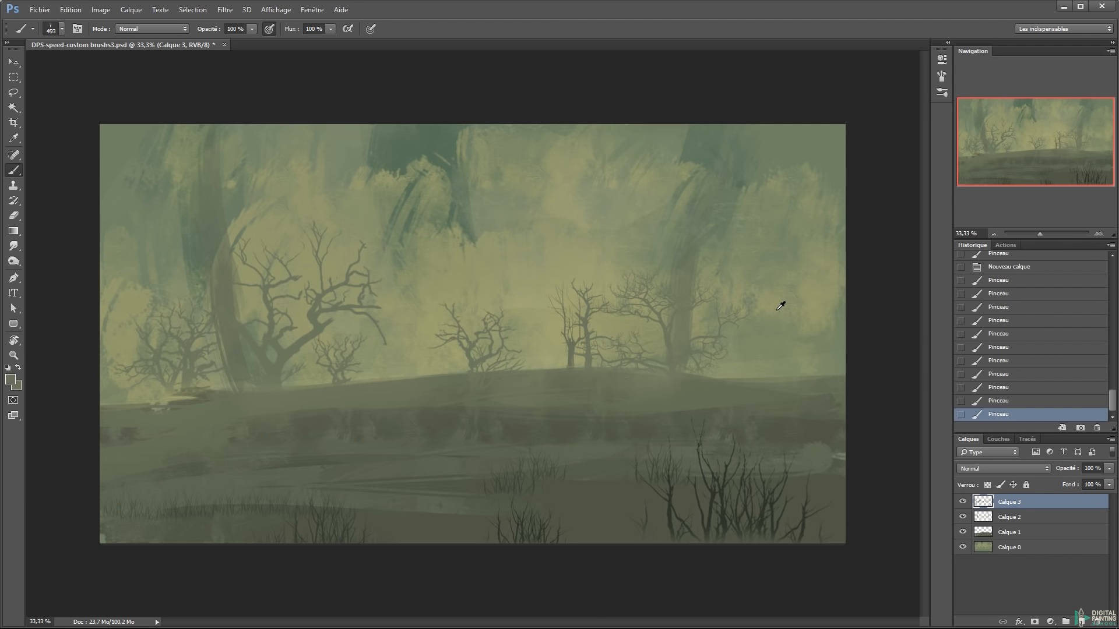
pyautogui.click(754, 357)
pyautogui.hotkey('ctrl', 'alt', 'z')
# Add a new layer on top and sample a pale green from the sky
pyautogui.hotkey('ctrl', 'shift', 'alt', 'n')
pyautogui.keyDown('alt'); pyautogui.click(458, 257); pyautogui.keyUp('alt')
pyautogui.moveTo(452, 256); pyautogui.dragTo(499, 257)
pyautogui.moveTo(457, 184); pyautogui.dragTo(231, 184)
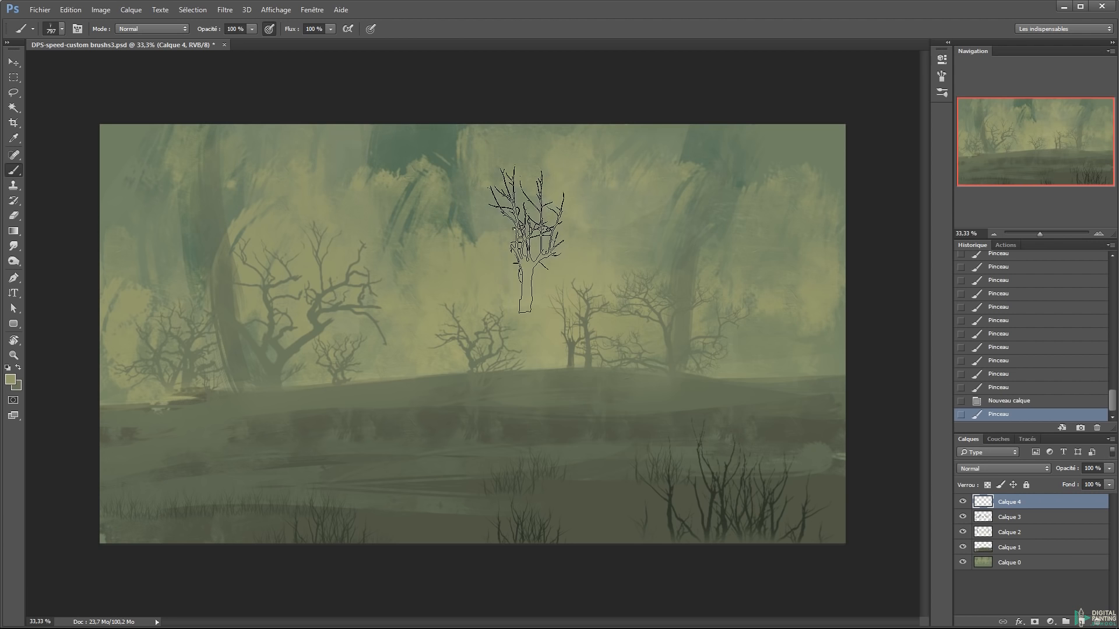
# Select the One Edge brush at 842 px and change the foreground colour to a light beige
pyautogui.rightClick(519, 233)
pyautogui.moveTo(769, 380)
pyautogui.mouseDown()
pyautogui.moveTo(771, 333)
pyautogui.moveTo(772, 422)
pyautogui.mouseUp()
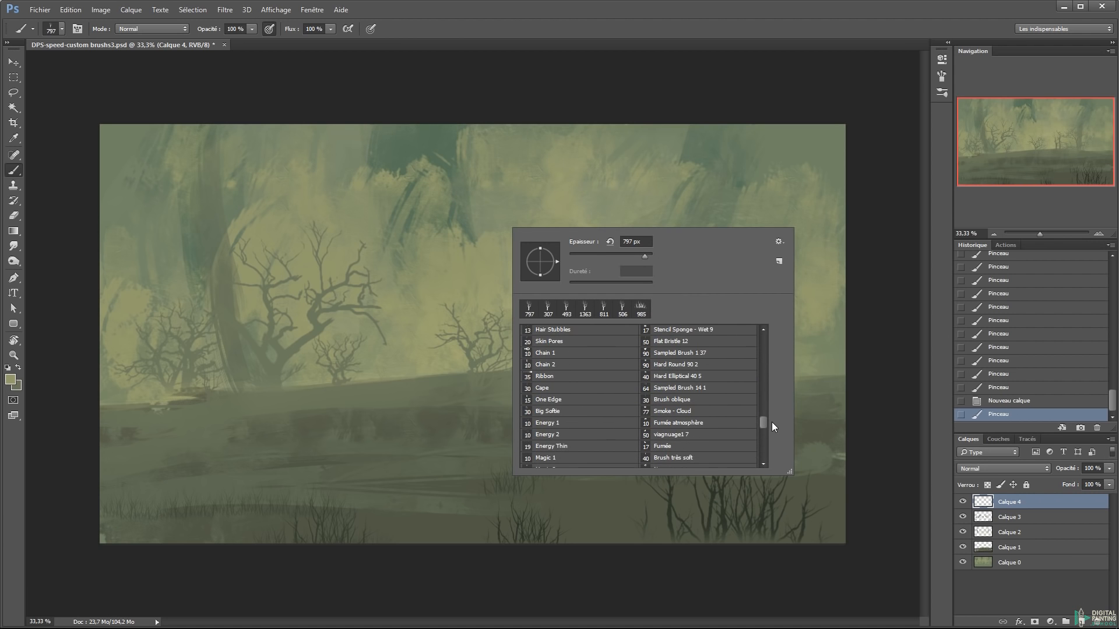
pyautogui.click(599, 399)
pyautogui.moveTo(282, 203); pyautogui.dragTo(350, 202)
pyautogui.moveTo(319, 135)
pyautogui.mouseDown()
pyautogui.moveTo(83, 138)
pyautogui.moveTo(191, 95)
pyautogui.moveTo(397, 113)
pyautogui.mouseUp()
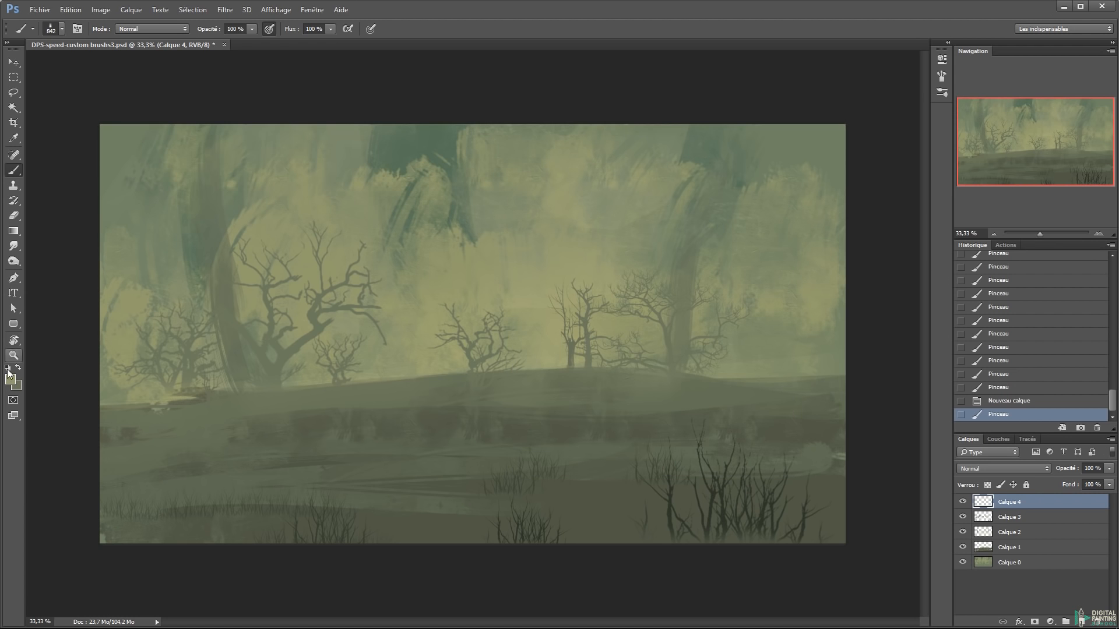
pyautogui.click(10, 380)
pyautogui.click(661, 271)
pyautogui.click(784, 359)
pyautogui.click(904, 226)
pyautogui.moveTo(681, 121)
pyautogui.mouseDown()
pyautogui.moveTo(193, 95)
pyautogui.moveTo(125, 129)
pyautogui.mouseUp()
pyautogui.moveTo(829, 115)
pyautogui.mouseDown()
pyautogui.moveTo(249, 132)
pyautogui.moveTo(145, 152)
pyautogui.mouseUp()
pyautogui.moveTo(688, 146)
pyautogui.mouseDown()
pyautogui.moveTo(411, 161)
pyautogui.moveTo(169, 203)
pyautogui.mouseUp()
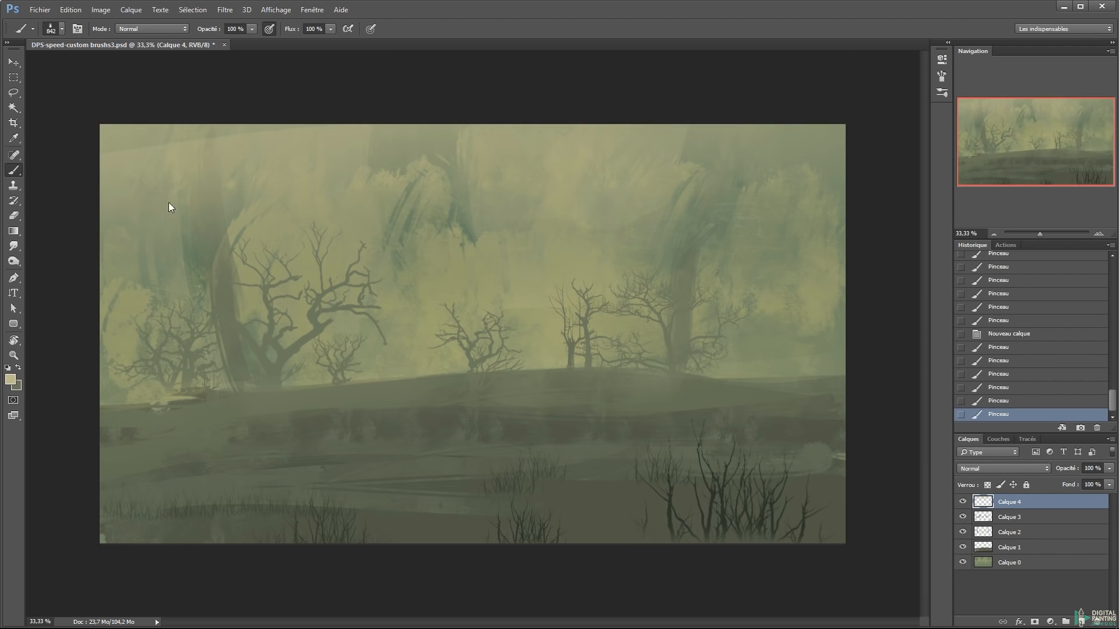
pyautogui.hotkey('ctrl', 'alt', 'z')
pyautogui.hotkey('ctrl', 'alt', 'z')
pyautogui.hotkey('ctrl', 'alt', 'z')
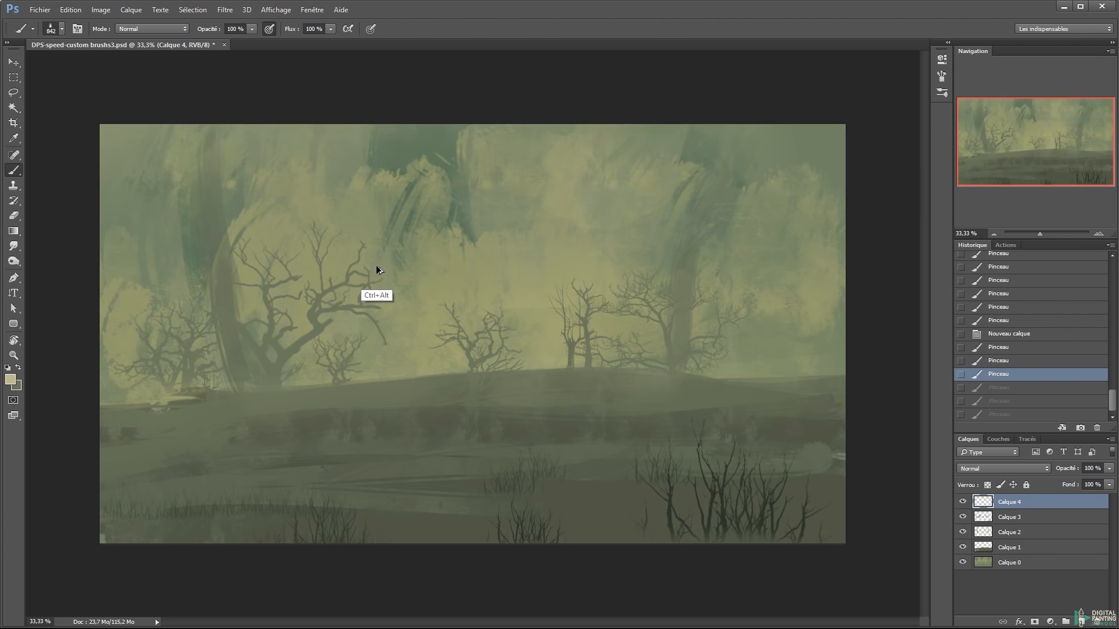
# Brush a wide band of pale haze over the background trees, from the left edge to the right edge
pyautogui.moveTo(82, 291)
pyautogui.mouseDown()
pyautogui.moveTo(593, 257)
pyautogui.moveTo(839, 274)
pyautogui.mouseUp()
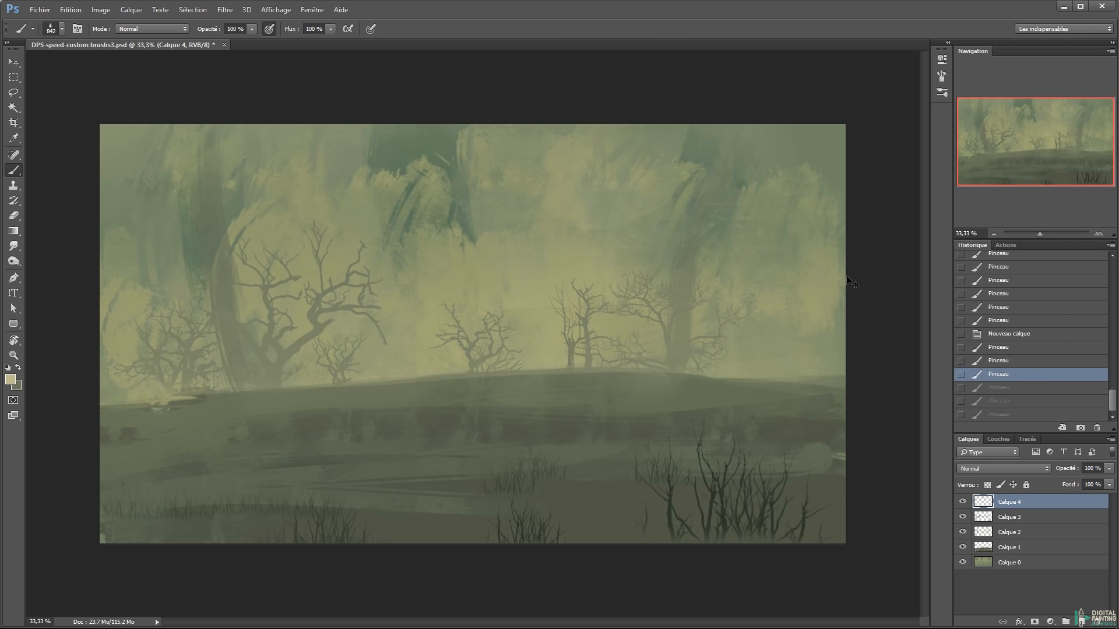
pyautogui.hotkey('ctrl', 'alt', 'z')
pyautogui.hotkey('ctrl', 'shift', 'z')
pyautogui.click(688, 355)
pyautogui.click(754, 270)
# Reduce the One Edge brush to 193 px and brush mist along the horizon at the tree bases, undoing unwanted strokes
pyautogui.rightClick(511, 304)
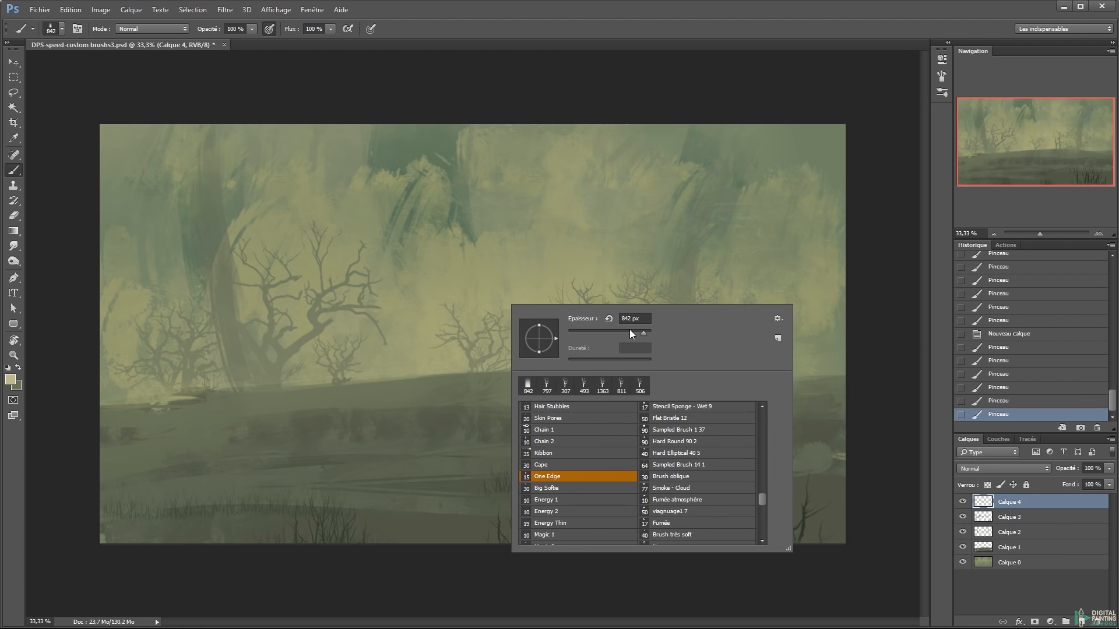
pyautogui.click(346, 364)
pyautogui.moveTo(350, 367); pyautogui.dragTo(400, 369)
pyautogui.hotkey('ctrl', 'z')
pyautogui.moveTo(248, 383)
pyautogui.mouseDown()
pyautogui.moveTo(679, 351)
pyautogui.moveTo(779, 360)
pyautogui.mouseUp()
pyautogui.hotkey('ctrl', 'z')
pyautogui.moveTo(278, 379)
pyautogui.mouseDown()
pyautogui.moveTo(775, 357)
pyautogui.moveTo(815, 365)
pyautogui.mouseUp()
pyautogui.moveTo(188, 381); pyautogui.dragTo(934, 384)
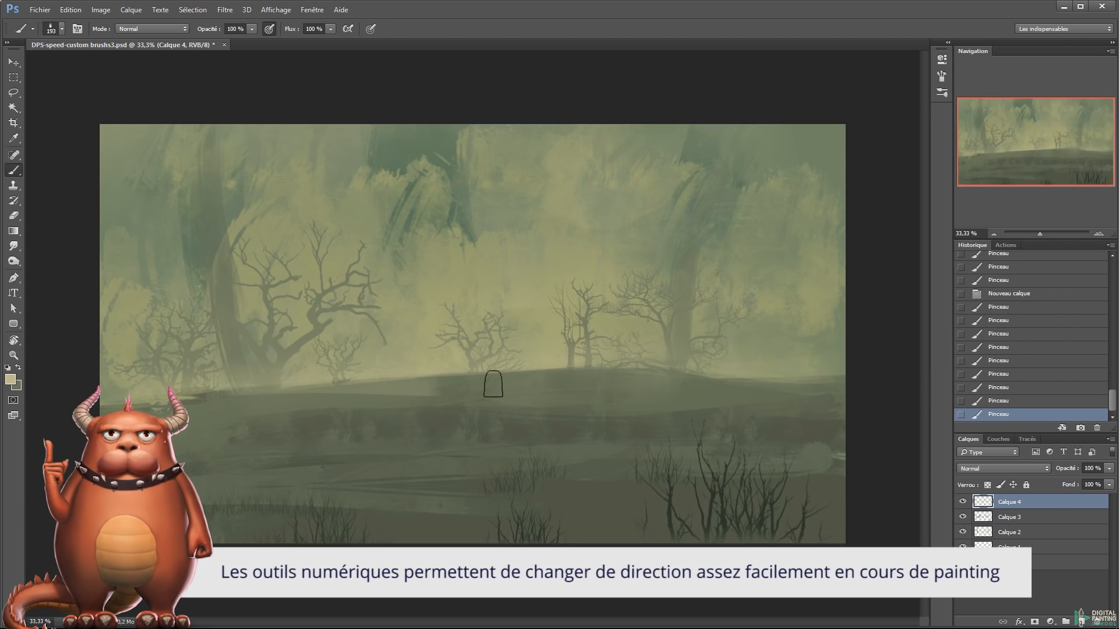
pyautogui.moveTo(347, 386); pyautogui.dragTo(849, 373)
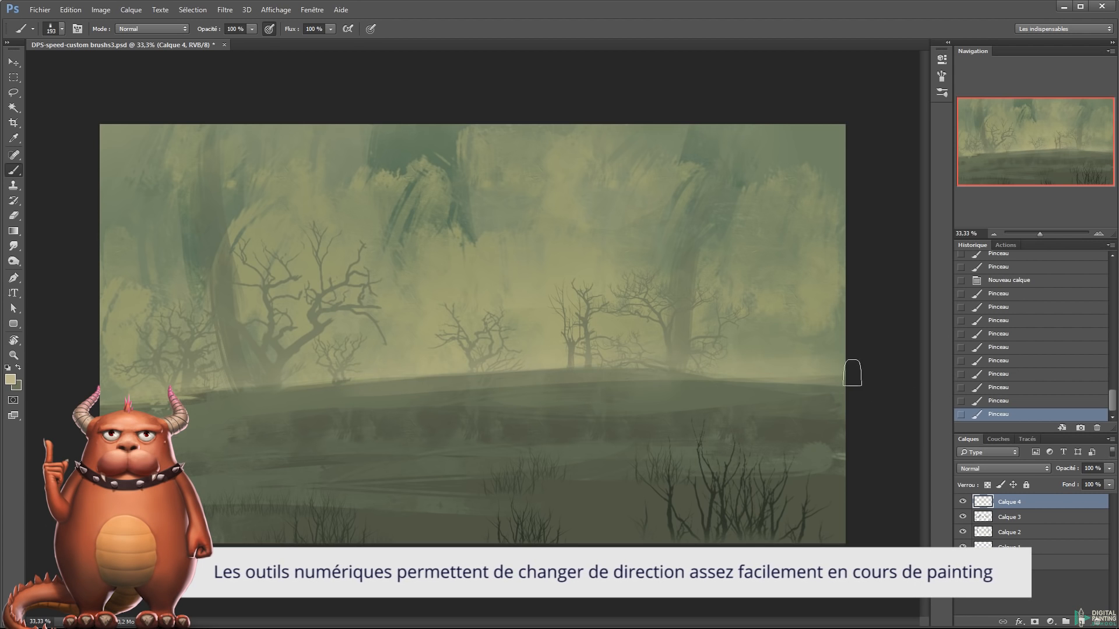
pyautogui.hotkey('ctrl', 'z')
pyautogui.moveTo(542, 372); pyautogui.dragTo(647, 366)
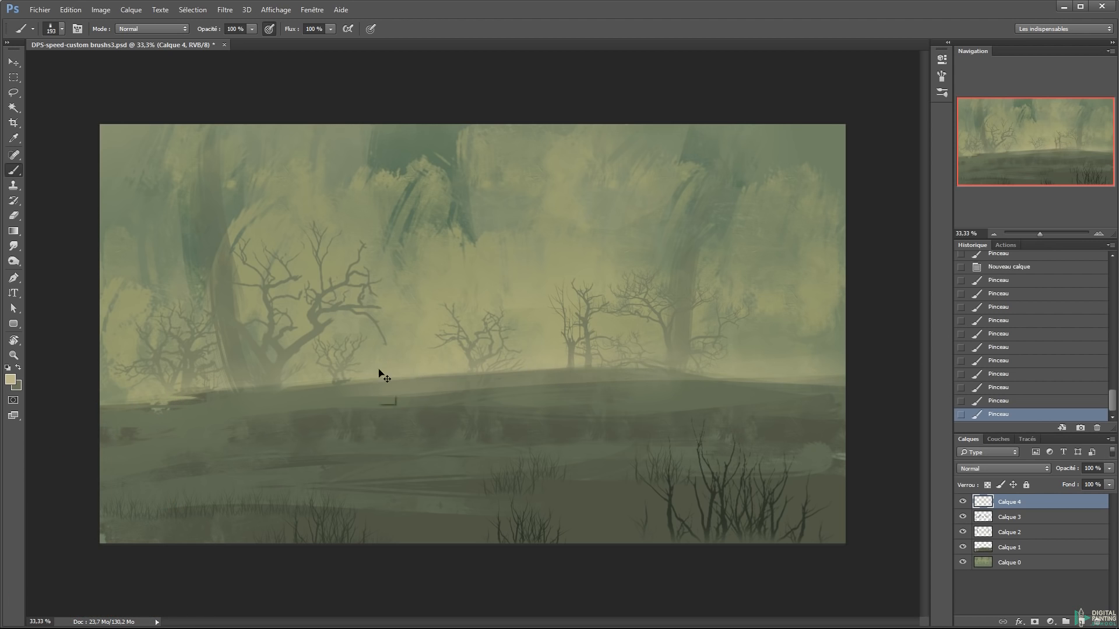
# Brush pale mist over the right half of the upper ground slope, undoing the first long stroke
pyautogui.moveTo(315, 391); pyautogui.dragTo(934, 428)
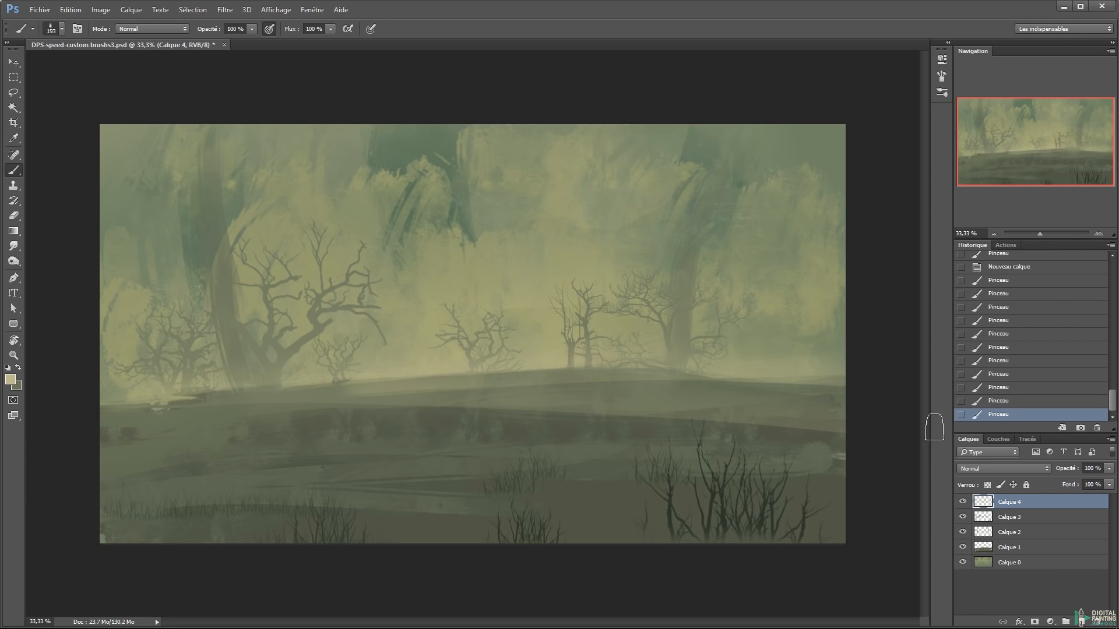
pyautogui.hotkey('ctrl', 'z')
pyautogui.moveTo(580, 398); pyautogui.dragTo(872, 397)
pyautogui.moveTo(593, 396); pyautogui.dragTo(810, 393)
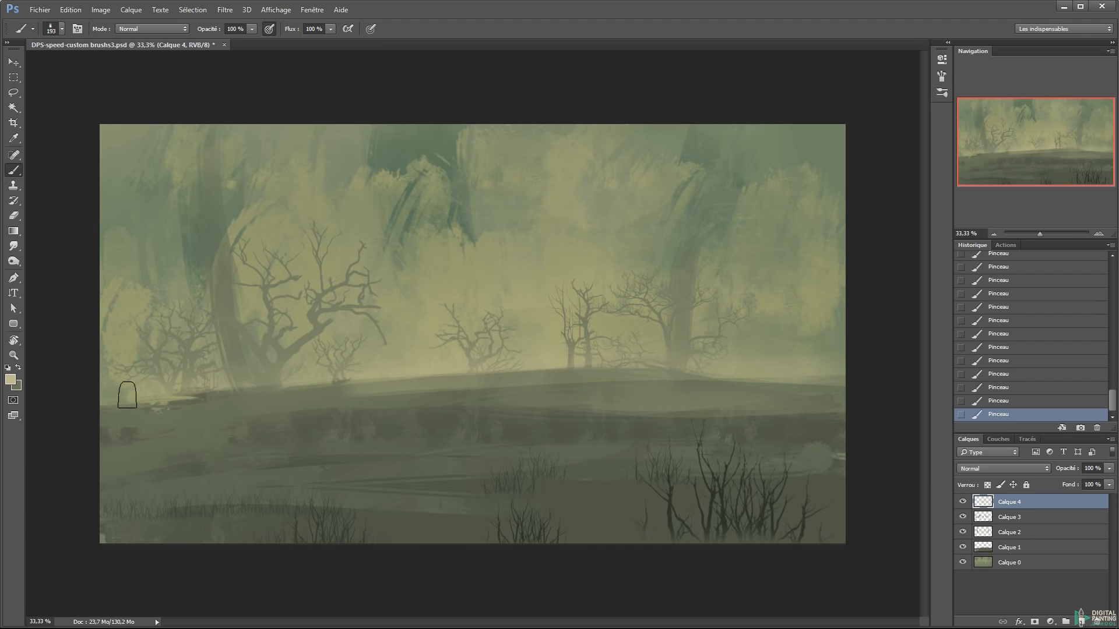
# Sample the muted green near the left horizon and paint a low distant hillock at the painting's left edge
pyautogui.keyDown('alt'); pyautogui.click(162, 385); pyautogui.keyUp('alt')
pyautogui.press('x')
pyautogui.moveTo(105, 396)
pyautogui.mouseDown()
pyautogui.moveTo(304, 396)
pyautogui.moveTo(296, 391)
pyautogui.mouseUp()
pyautogui.moveTo(213, 389); pyautogui.dragTo(47, 401)
pyautogui.hotkey('ctrl', 'z')
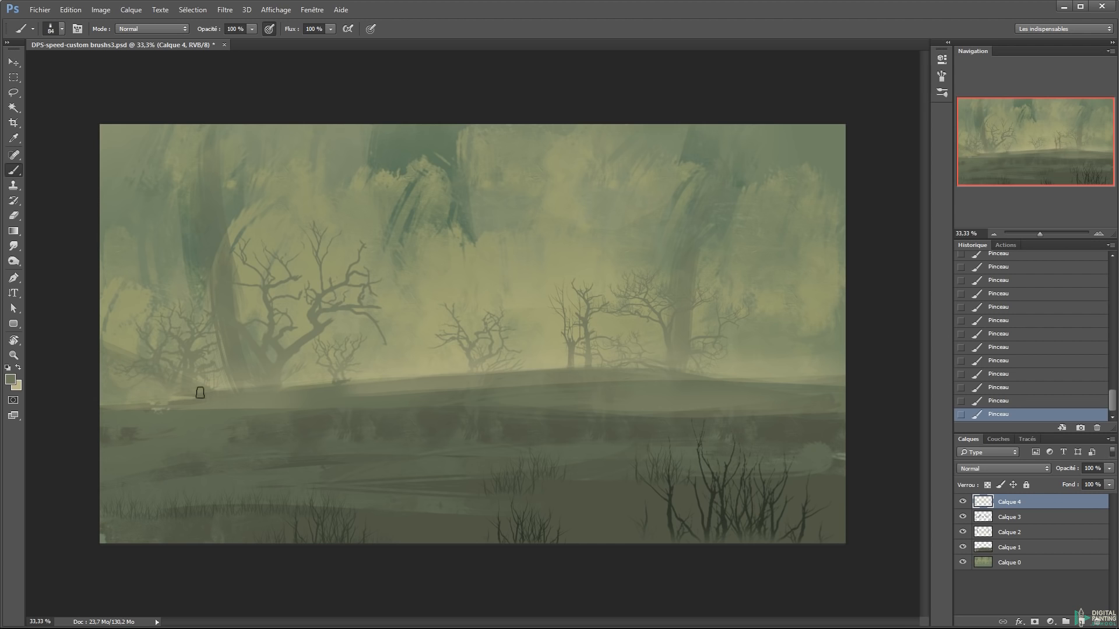
# Choose a dark grey-green foreground colour and brush broad shadow across the top of the sky at about 806 px
pyautogui.click(10, 380)
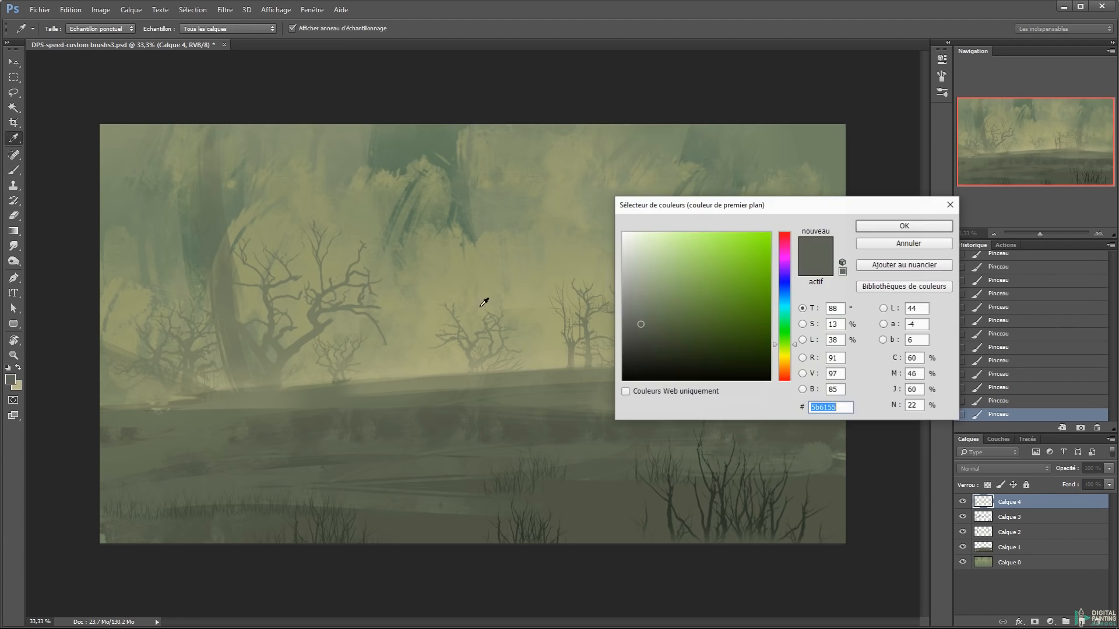
pyautogui.click(488, 304)
pyautogui.press('Return')
pyautogui.moveTo(634, 135); pyautogui.dragTo(234, 133)
pyautogui.moveTo(724, 254); pyautogui.dragTo(51, 185)
pyautogui.moveTo(625, 131); pyautogui.dragTo(175, 140)
# Sample tones from the sky and blend further strokes into its upper middle and left edge
pyautogui.keyDown('alt'); pyautogui.click(360, 146); pyautogui.keyUp('alt')
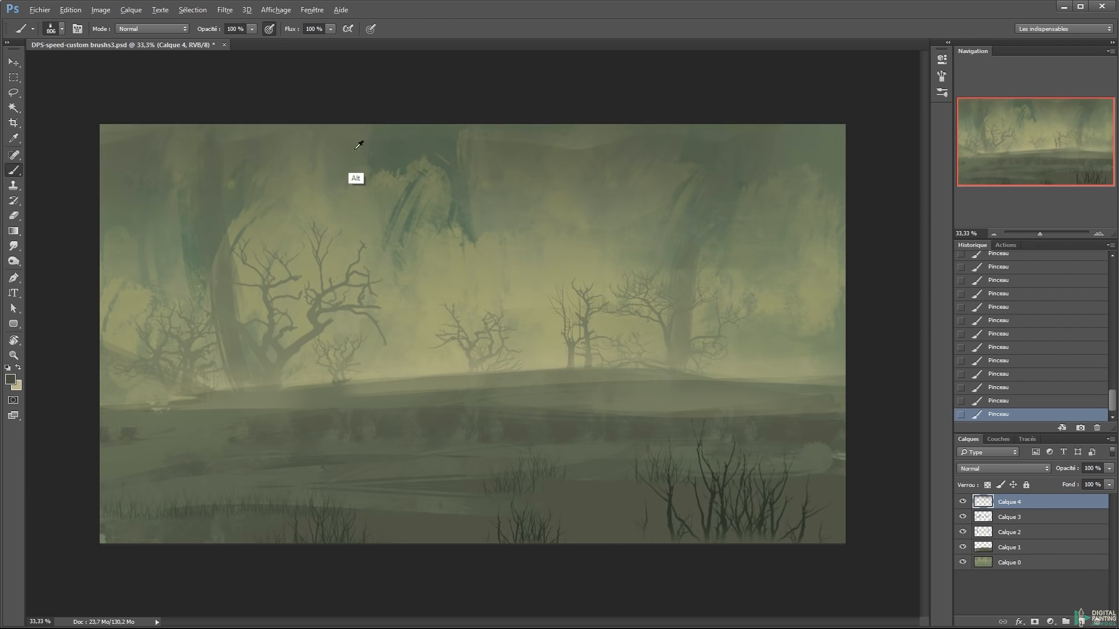
pyautogui.keyDown('alt'); pyautogui.click(502, 229); pyautogui.keyUp('alt')
pyautogui.moveTo(553, 163)
pyautogui.mouseDown()
pyautogui.moveTo(499, 121)
pyautogui.moveTo(466, 153)
pyautogui.mouseUp()
pyautogui.moveTo(175, 143)
pyautogui.mouseDown()
pyautogui.moveTo(143, 154)
pyautogui.moveTo(125, 193)
pyautogui.mouseUp()
pyautogui.moveTo(202, 208); pyautogui.dragTo(152, 222)
# Add a new layer and repaint the left trunk down to the ground with its sampled colour
pyautogui.hotkey('ctrl', 'shift', 'n')
pyautogui.press('Return')
pyautogui.keyDown('alt'); pyautogui.click(210, 229); pyautogui.keyUp('alt')
pyautogui.moveTo(234, 335)
pyautogui.mouseDown()
pyautogui.moveTo(225, 392)
pyautogui.moveTo(249, 326)
pyautogui.mouseUp()
pyautogui.moveTo(225, 285); pyautogui.dragTo(244, 382)
pyautogui.moveTo(231, 309); pyautogui.dragTo(248, 387)
# Strengthen the right trunk from its base up to the canopy with a sampled grey-green
pyautogui.moveTo(695, 287); pyautogui.dragTo(676, 367)
pyautogui.keyDown('alt'); pyautogui.click(665, 376); pyautogui.keyUp('alt')
pyautogui.moveTo(675, 365)
pyautogui.mouseDown()
pyautogui.moveTo(699, 224)
pyautogui.moveTo(664, 320)
pyautogui.moveTo(698, 245)
pyautogui.mouseUp()
# Paint a small mound on the horizon left of centre, sampling ground colours around it
pyautogui.keyDown('alt'); pyautogui.click(445, 387); pyautogui.keyUp('alt')
pyautogui.moveTo(444, 376)
pyautogui.mouseDown()
pyautogui.moveTo(386, 380)
pyautogui.moveTo(419, 377)
pyautogui.moveTo(392, 374)
pyautogui.moveTo(403, 373)
pyautogui.mouseUp()
pyautogui.moveTo(428, 370); pyautogui.dragTo(392, 375)
pyautogui.moveTo(410, 370)
pyautogui.mouseDown()
pyautogui.moveTo(332, 385)
pyautogui.moveTo(401, 377)
pyautogui.moveTo(405, 366)
pyautogui.mouseUp()
pyautogui.keyDown('alt'); pyautogui.click(371, 391); pyautogui.keyUp('alt')
pyautogui.keyDown('alt'); pyautogui.click(358, 391); pyautogui.keyUp('alt')
pyautogui.keyDown('alt'); pyautogui.click(322, 388); pyautogui.keyUp('alt')
pyautogui.keyDown('alt'); pyautogui.click(380, 371); pyautogui.keyUp('alt')
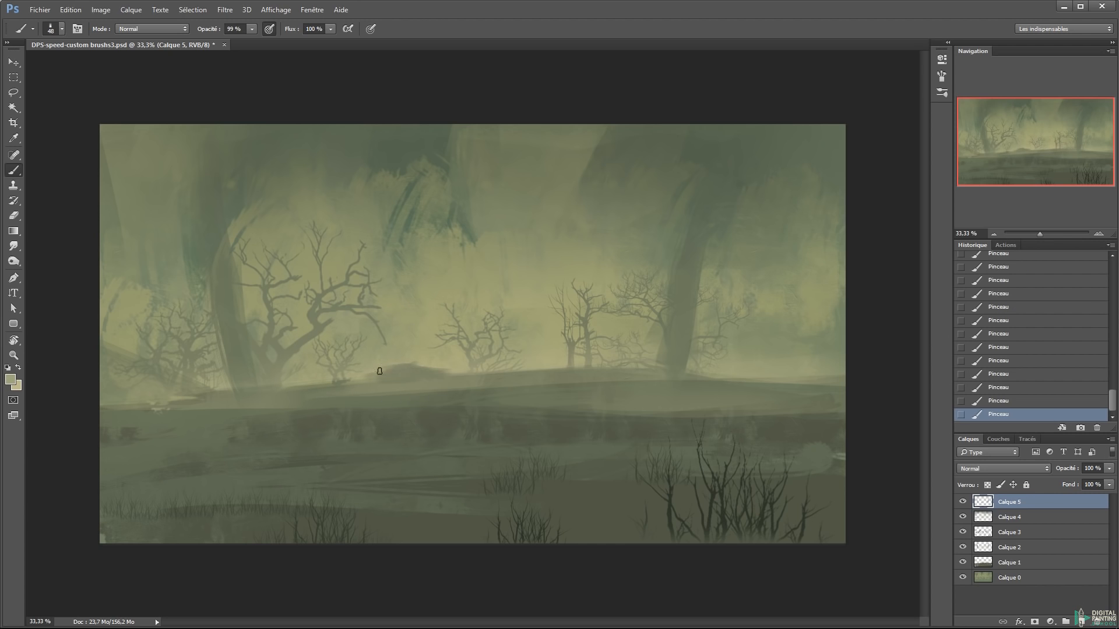
# Try brushing broad diagonal light shafts across the sky with a sampled pale yellow-green at about 317 px
pyautogui.keyDown('alt'); pyautogui.click(442, 361); pyautogui.keyUp('alt')
pyautogui.keyDown('alt'); pyautogui.click(424, 324); pyautogui.keyUp('alt')
pyautogui.moveTo(371, 204); pyautogui.dragTo(431, 153)
pyautogui.moveTo(408, 231); pyautogui.dragTo(452, 200)
pyautogui.moveTo(513, 221); pyautogui.dragTo(594, 145)
pyautogui.moveTo(682, 256); pyautogui.dragTo(739, 190)
pyautogui.moveTo(364, 197); pyautogui.dragTo(431, 140)
pyautogui.moveTo(280, 193); pyautogui.dragTo(349, 133)
pyautogui.moveTo(163, 199); pyautogui.dragTo(245, 133)
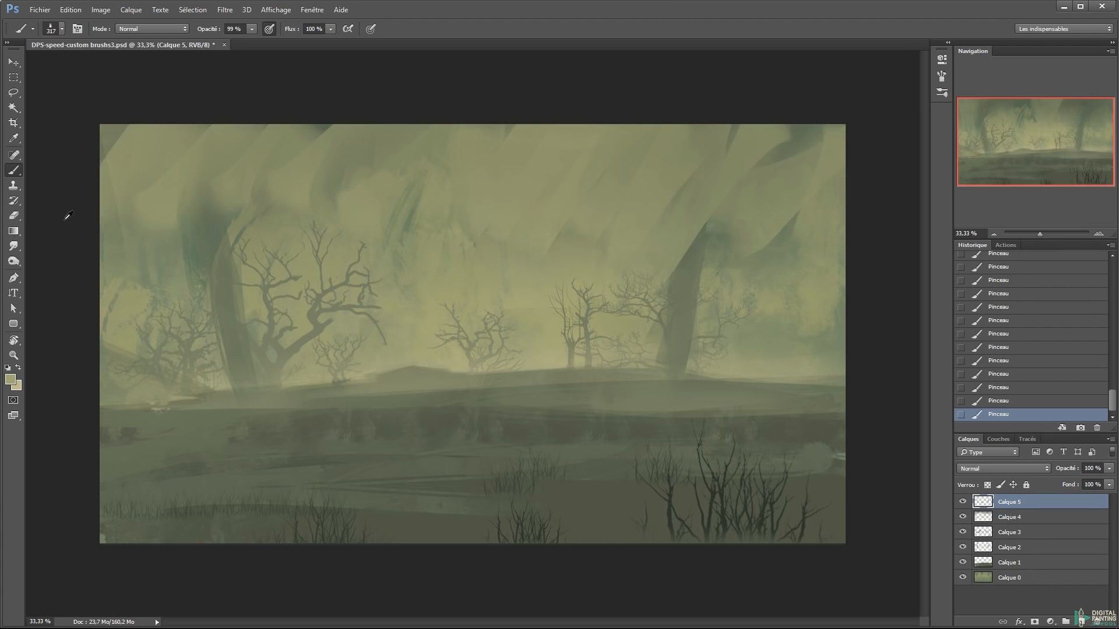
pyautogui.moveTo(104, 294); pyautogui.dragTo(198, 197)
pyautogui.moveTo(169, 271); pyautogui.dragTo(286, 195)
pyautogui.hotkey('ctrl', 'z')
pyautogui.keyDown('alt'); pyautogui.moveTo(457, 300); pyautogui.dragTo(421, 299); pyautogui.keyUp('alt')
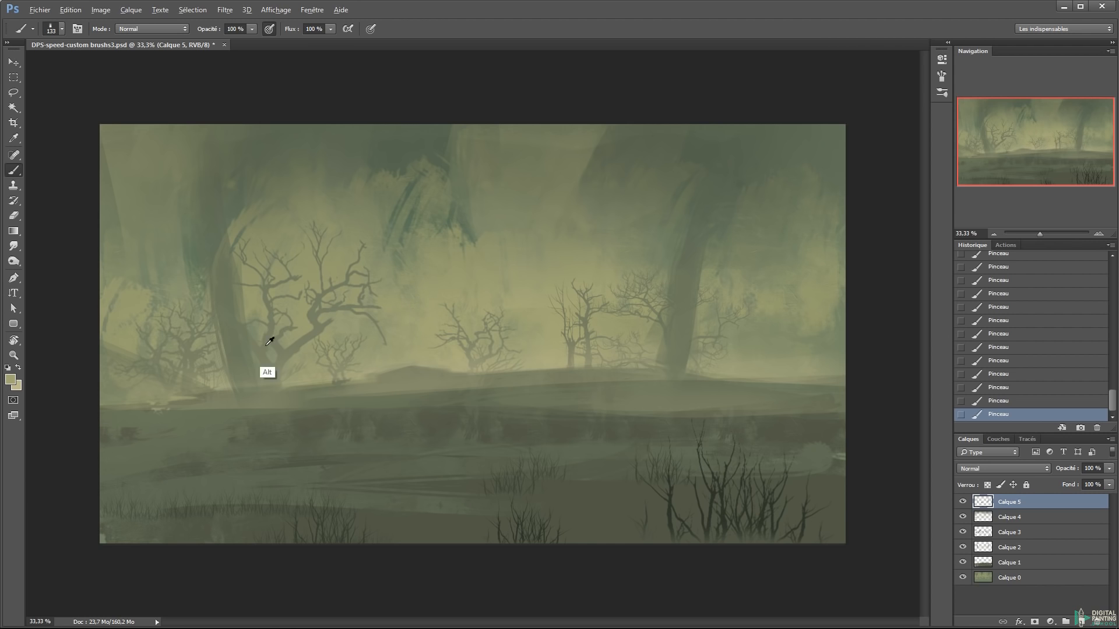
pyautogui.rightClick(396, 270)
pyautogui.moveTo(647, 462); pyautogui.dragTo(651, 440)
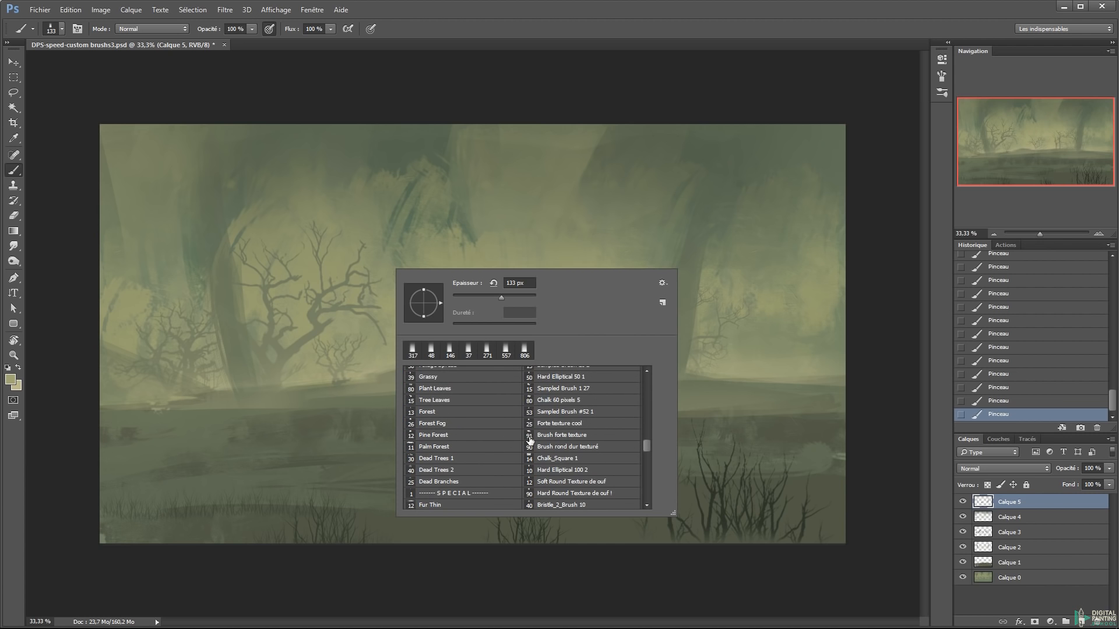
pyautogui.click(486, 462)
pyautogui.doubleClick(483, 475)
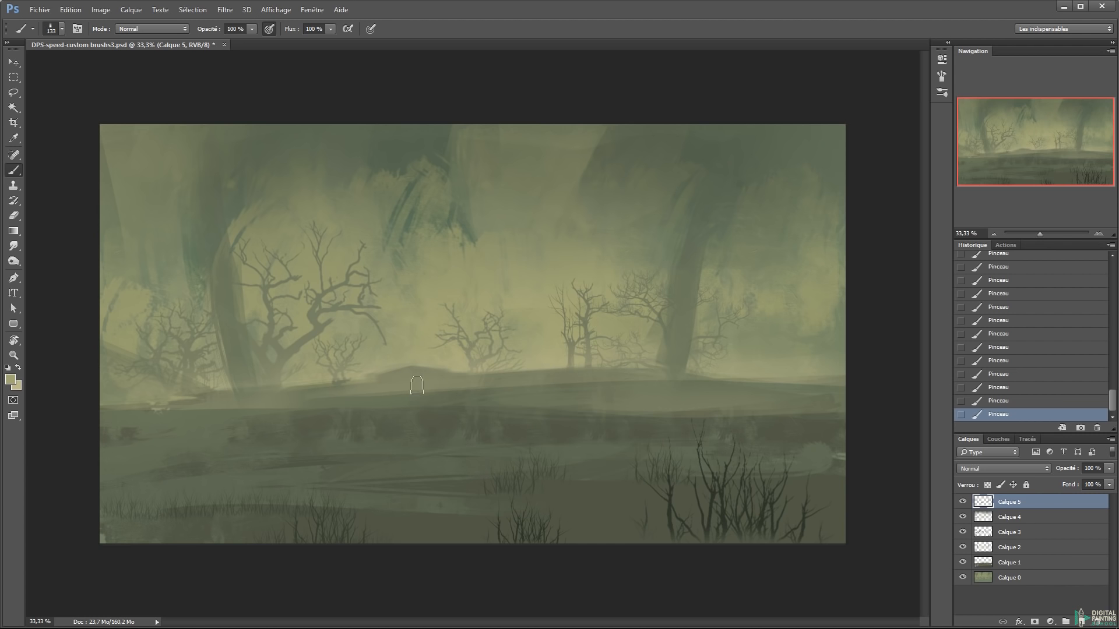
# Stamp all visible layers into a new layer and darken its RGB curve with a point at input 36, output 20
pyautogui.hotkey('ctrl', 'shift', 'alt', 'e')
pyautogui.hotkey('ctrl', 'm')
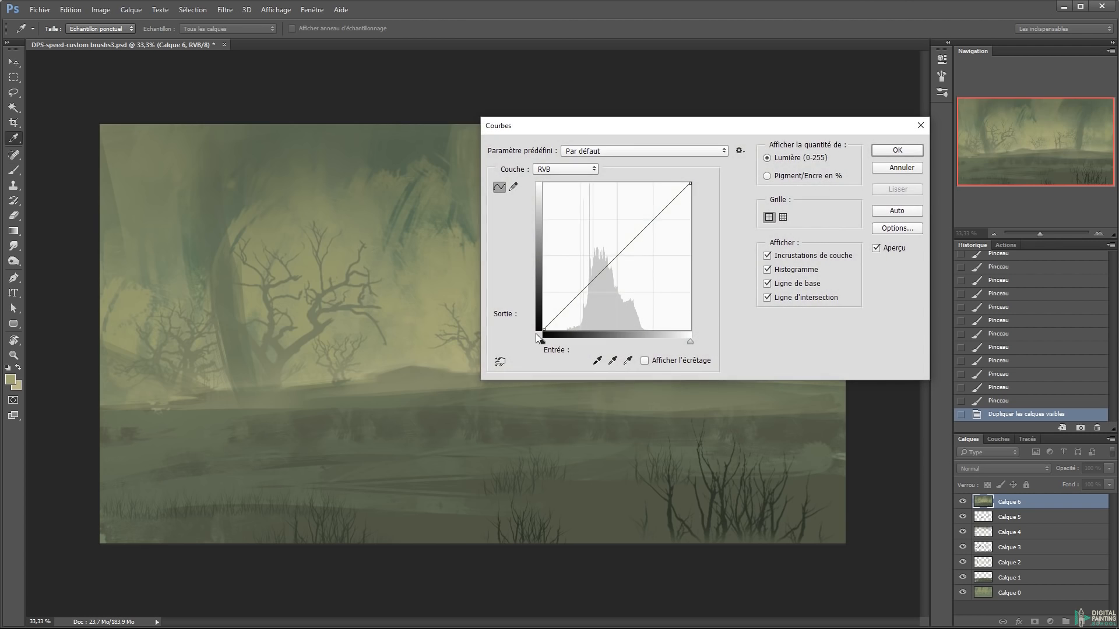
pyautogui.moveTo(564, 308); pyautogui.dragTo(564, 318)
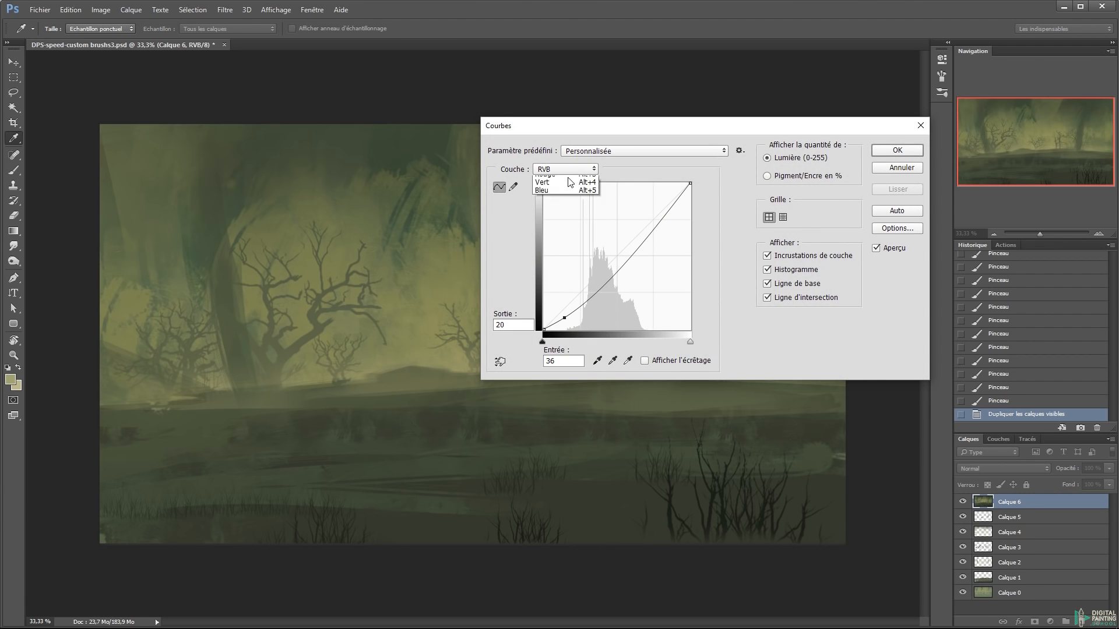
# Lower the green curve's midtones with a point at input 134, output 119, and check the blue channel's curve
pyautogui.click(569, 182)
pyautogui.moveTo(618, 259); pyautogui.dragTo(621, 261)
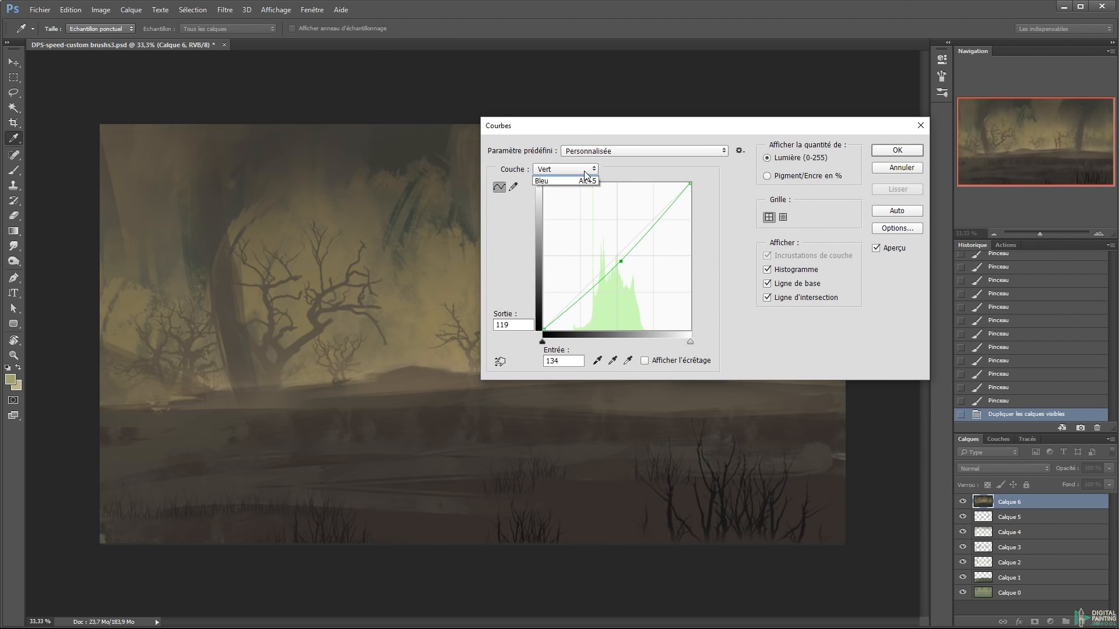
pyautogui.click(575, 205)
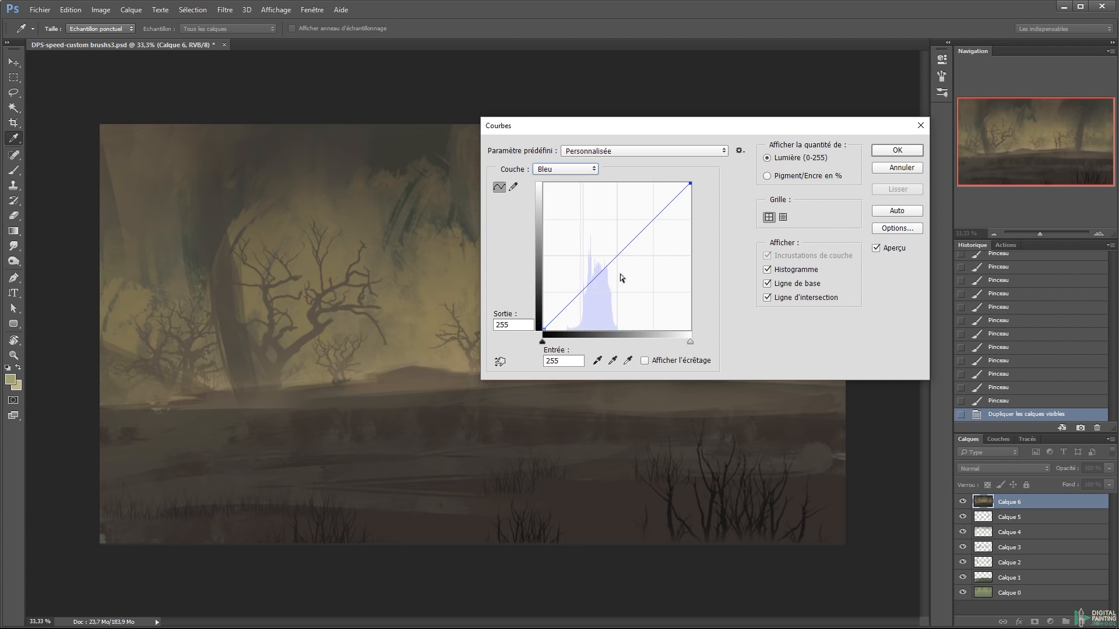
pyautogui.click(616, 257)
# Raise the red curve's highlights with a point at input 215, output 228, and anchor a second point just below it
pyautogui.click(593, 169)
pyautogui.click(577, 185)
pyautogui.click(667, 194)
pyautogui.click(648, 217)
pyautogui.moveTo(667, 197); pyautogui.dragTo(648, 223)
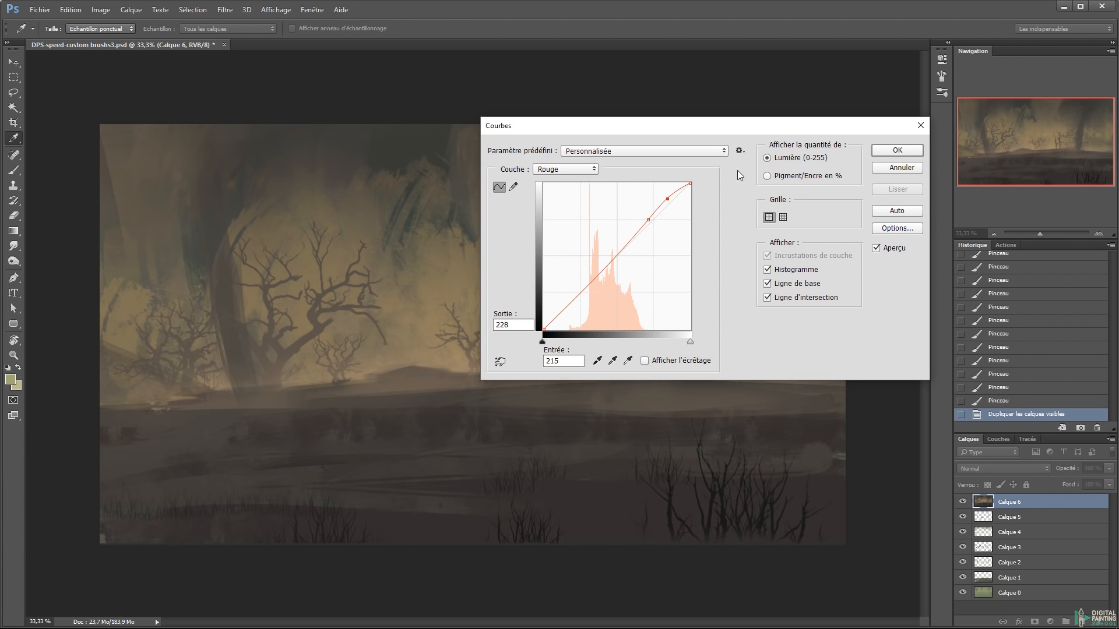
# Raise the blue curve's darker tones, anchor it at input 147, output 150, then apply Curves and compare before and after
pyautogui.click(565, 169)
pyautogui.click(560, 206)
pyautogui.moveTo(600, 274)
pyautogui.mouseDown()
pyautogui.moveTo(612, 251)
pyautogui.moveTo(602, 261)
pyautogui.mouseUp()
pyautogui.click(627, 244)
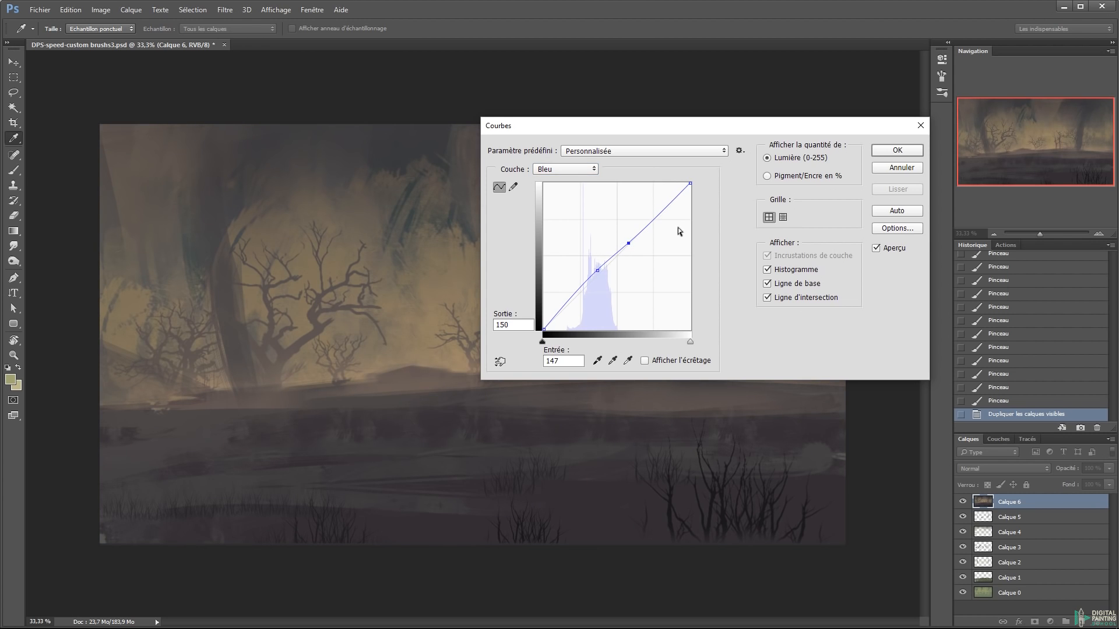
pyautogui.click(892, 151)
pyautogui.hotkey('ctrl', 'z')
pyautogui.hotkey('ctrl', 'z')
pyautogui.hotkey('ctrl', 'z')
pyautogui.hotkey('ctrl', 'z')
# Add a new layer and repaint the right and left trunks with darker, stronger strokes down to the ground
pyautogui.hotkey('ctrl', 'shift', 'n')
pyautogui.press('Return')
pyautogui.moveTo(695, 192); pyautogui.dragTo(670, 400)
pyautogui.moveTo(198, 170); pyautogui.dragTo(256, 385)
pyautogui.moveTo(178, 122)
pyautogui.mouseDown()
pyautogui.moveTo(265, 424)
pyautogui.moveTo(236, 339)
pyautogui.moveTo(276, 426)
pyautogui.mouseUp()
pyautogui.keyDown('alt'); pyautogui.rightClick(275, 420); pyautogui.keyUp('alt')
pyautogui.keyDown('alt'); pyautogui.rightClick(257, 402); pyautogui.keyUp('alt')
pyautogui.hotkey('ctrl', 'z')
# Paint a small dark stump and roots beside the left trunk's base and rework the right trunk's base with sampled colour
pyautogui.moveTo(228, 408); pyautogui.dragTo(217, 437)
pyautogui.moveTo(197, 391); pyautogui.dragTo(220, 440)
pyautogui.moveTo(201, 396); pyautogui.dragTo(248, 440)
pyautogui.moveTo(670, 396)
pyautogui.mouseDown()
pyautogui.moveTo(688, 300)
pyautogui.moveTo(670, 397)
pyautogui.moveTo(666, 368)
pyautogui.mouseUp()
pyautogui.keyDown('alt'); pyautogui.click(640, 399); pyautogui.keyUp('alt')
pyautogui.moveTo(667, 368); pyautogui.dragTo(672, 410)
pyautogui.keyDown('alt'); pyautogui.click(672, 412); pyautogui.keyUp('alt')
# Paint a thin, slightly leaning trunk over the small dead trees right of centre, undoing the last stroke
pyautogui.keyDown('alt'); pyautogui.rightClick(547, 397); pyautogui.keyUp('alt')
pyautogui.moveTo(557, 410)
pyautogui.mouseDown()
pyautogui.moveTo(579, 356)
pyautogui.moveTo(586, 256)
pyautogui.mouseUp()
pyautogui.keyDown('alt'); pyautogui.click(592, 327); pyautogui.keyUp('alt')
pyautogui.moveTo(592, 327)
pyautogui.mouseDown()
pyautogui.moveTo(580, 412)
pyautogui.moveTo(583, 373)
pyautogui.mouseUp()
pyautogui.hotkey('ctrl', 'z')
# Brush dark reddish-purple streaks across the foreground ground with an adjusted sampled ground colour
pyautogui.keyDown('alt'); pyautogui.click(662, 403); pyautogui.keyUp('alt')
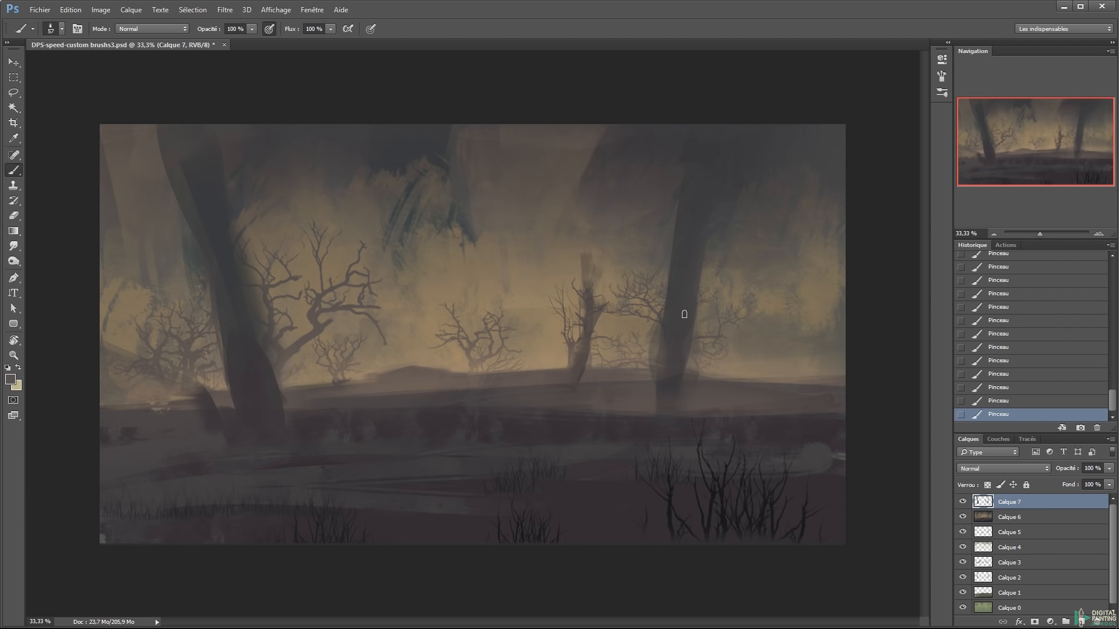
pyautogui.keyDown('alt'); pyautogui.click(430, 514); pyautogui.keyUp('alt')
pyautogui.click(10, 380)
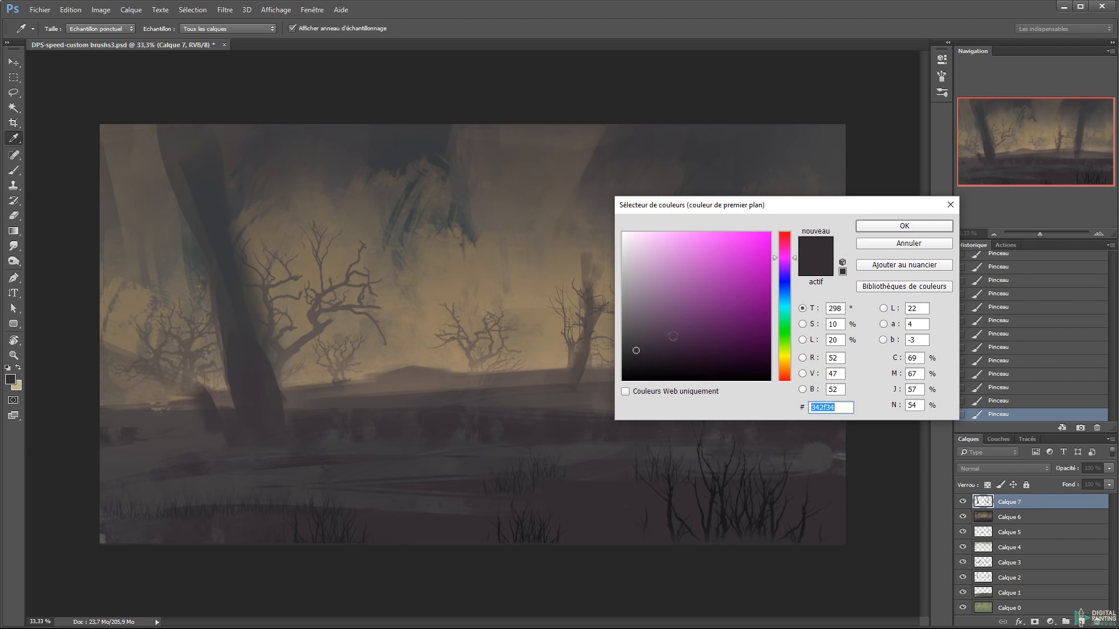
pyautogui.press('Return')
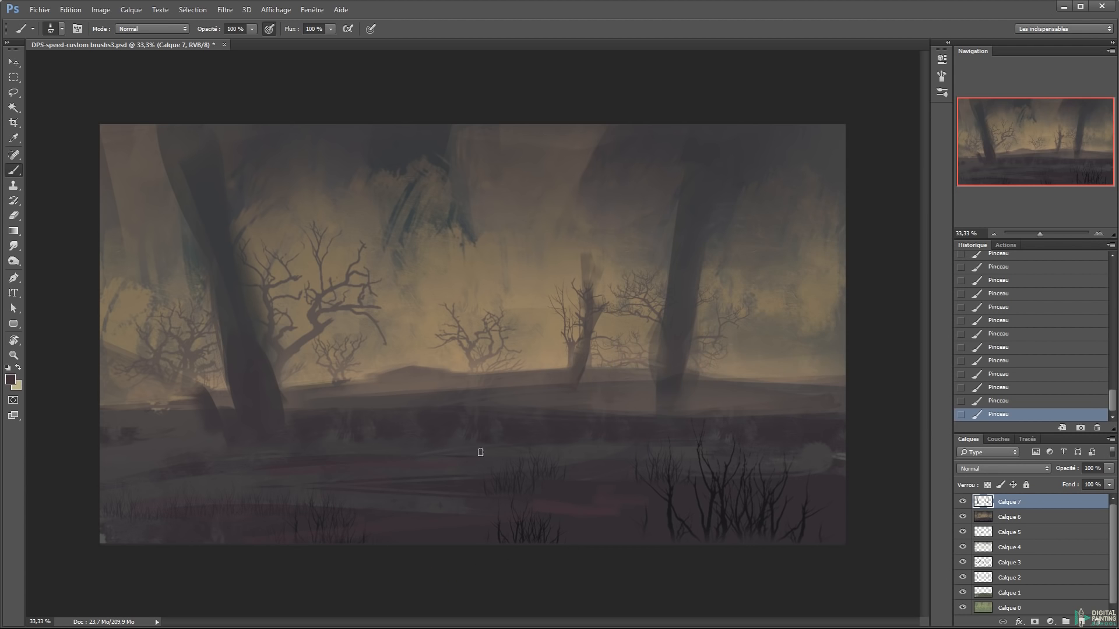
# Paint pale puddle reflections across the middle of the foreground with the Trait vertical brush at 141 px and a sampled sky colour
pyautogui.moveTo(348, 483); pyautogui.dragTo(513, 471)
pyautogui.rightClick(646, 482)
pyautogui.moveTo(898, 566); pyautogui.dragTo(897, 582)
pyautogui.click(718, 582)
pyautogui.scroll(-3, 728, 600)
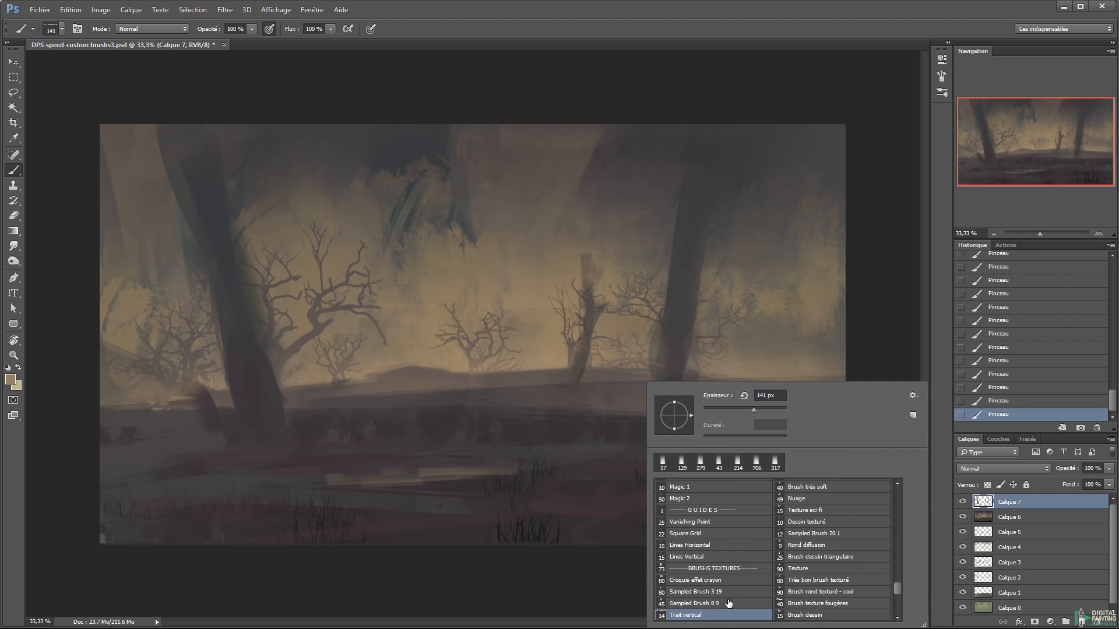
pyautogui.click(728, 591)
pyautogui.click(590, 505)
pyautogui.moveTo(390, 478); pyautogui.dragTo(478, 474)
pyautogui.hotkey('ctrl', 'z')
pyautogui.keyDown('alt'); pyautogui.click(542, 233); pyautogui.keyUp('alt')
pyautogui.moveTo(574, 476); pyautogui.dragTo(616, 473)
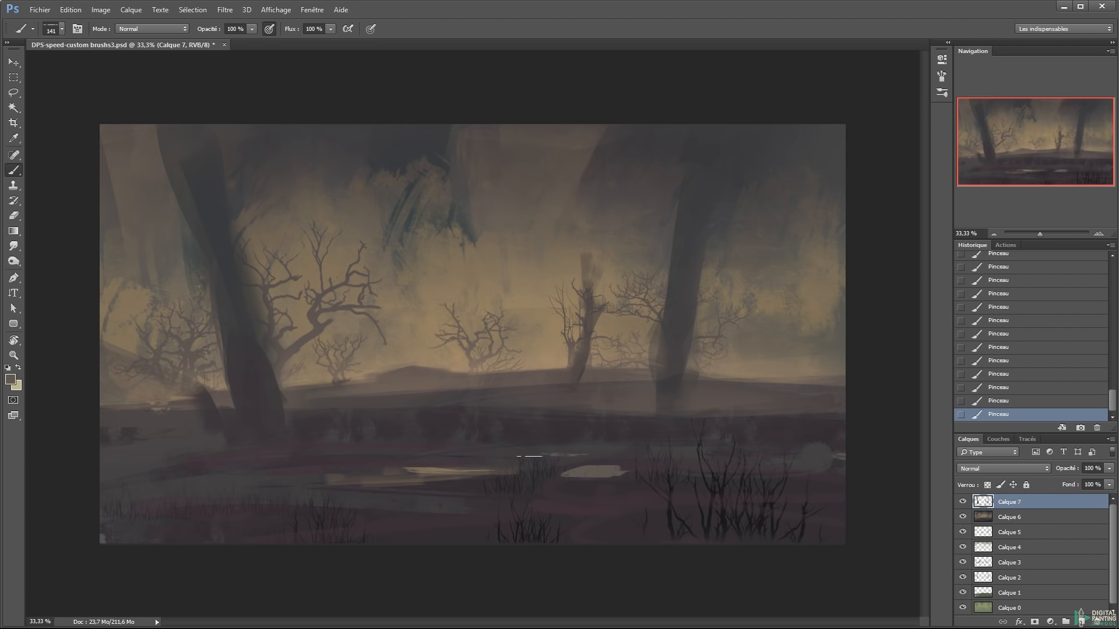
# Spread muted horizontal water streaks over the left, lower and central foreground, partly covering the pale central puddle
pyautogui.moveTo(275, 460); pyautogui.dragTo(412, 463)
pyautogui.moveTo(228, 475); pyautogui.dragTo(133, 481)
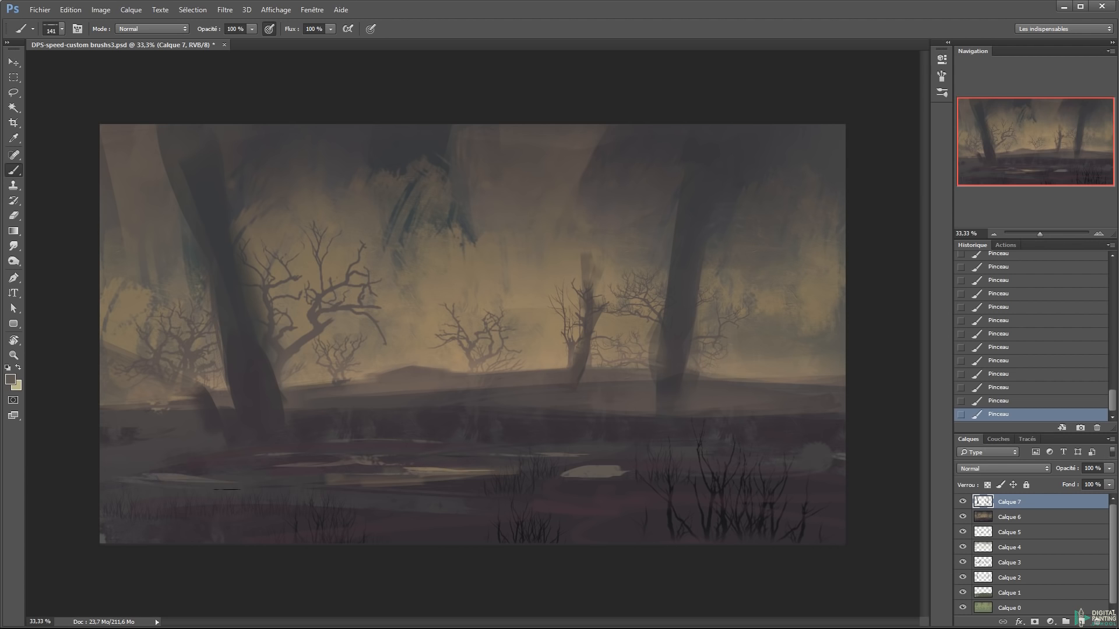
pyautogui.moveTo(539, 515)
pyautogui.mouseDown()
pyautogui.moveTo(577, 521)
pyautogui.moveTo(443, 521)
pyautogui.mouseUp()
pyautogui.moveTo(635, 501); pyautogui.dragTo(560, 507)
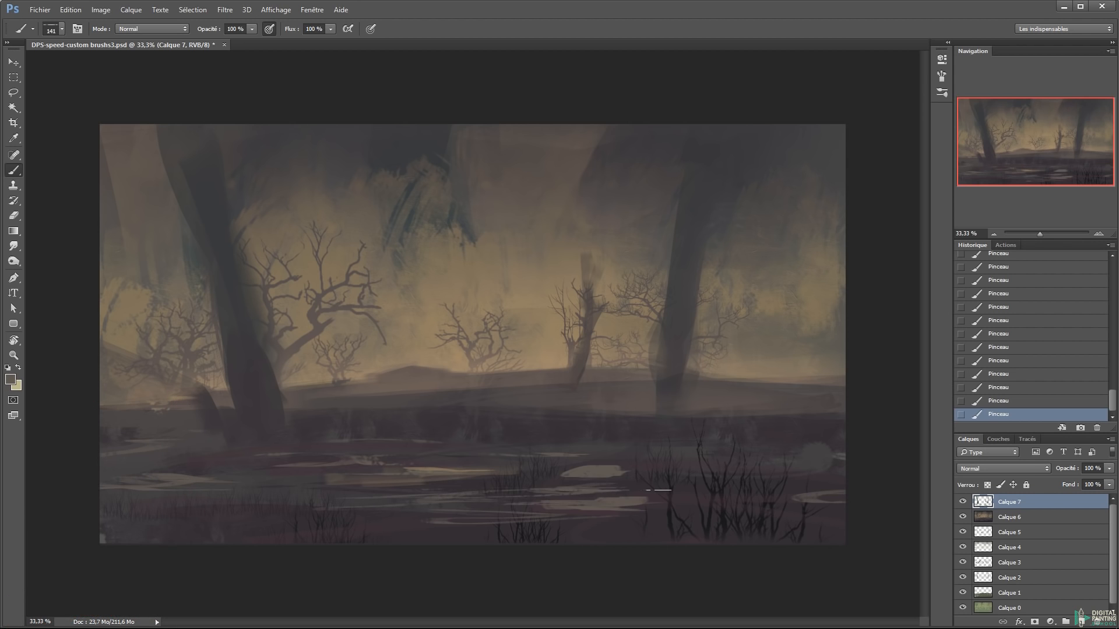
pyautogui.moveTo(643, 469); pyautogui.dragTo(570, 483)
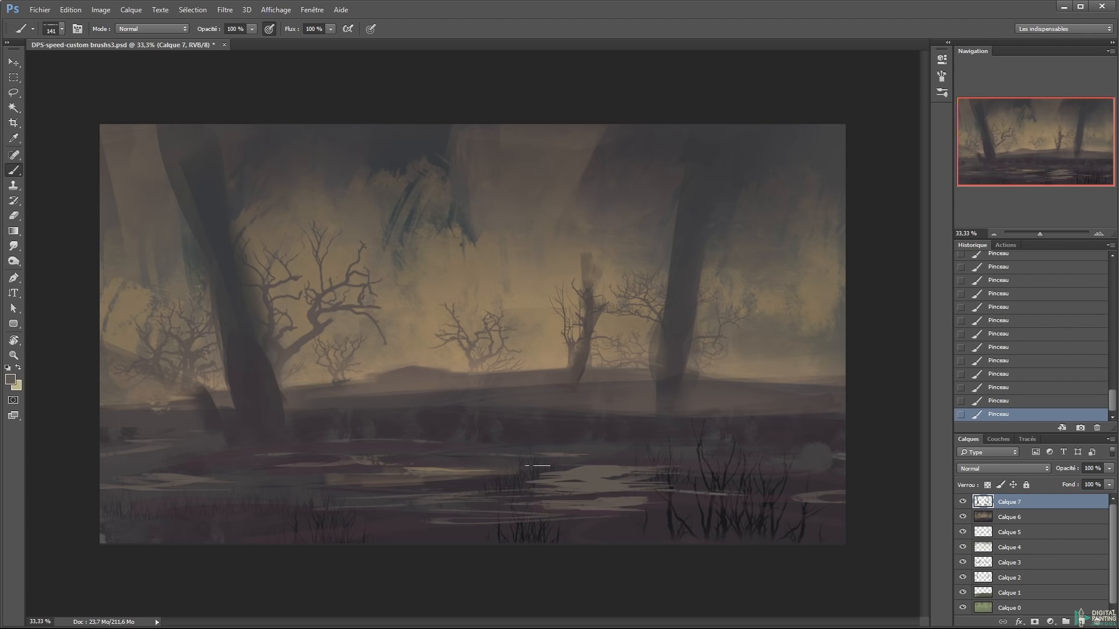
# Brighten the central puddle with a colour sampled near the horizon and add thin pale reflections along the far bank
pyautogui.keyDown('alt'); pyautogui.click(625, 361); pyautogui.keyUp('alt')
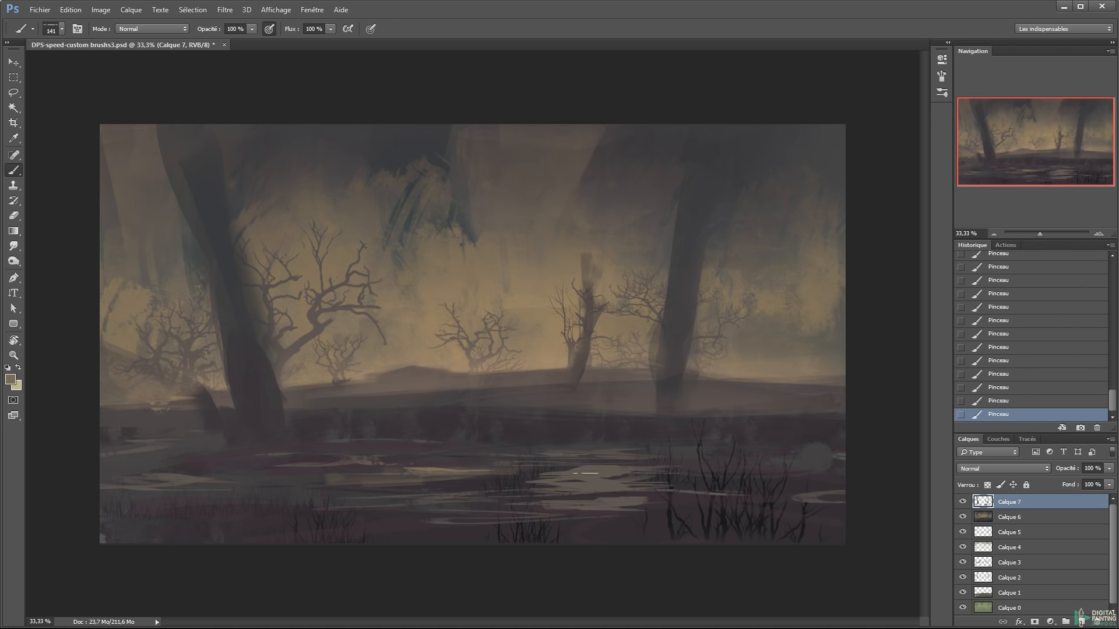
pyautogui.press('e')
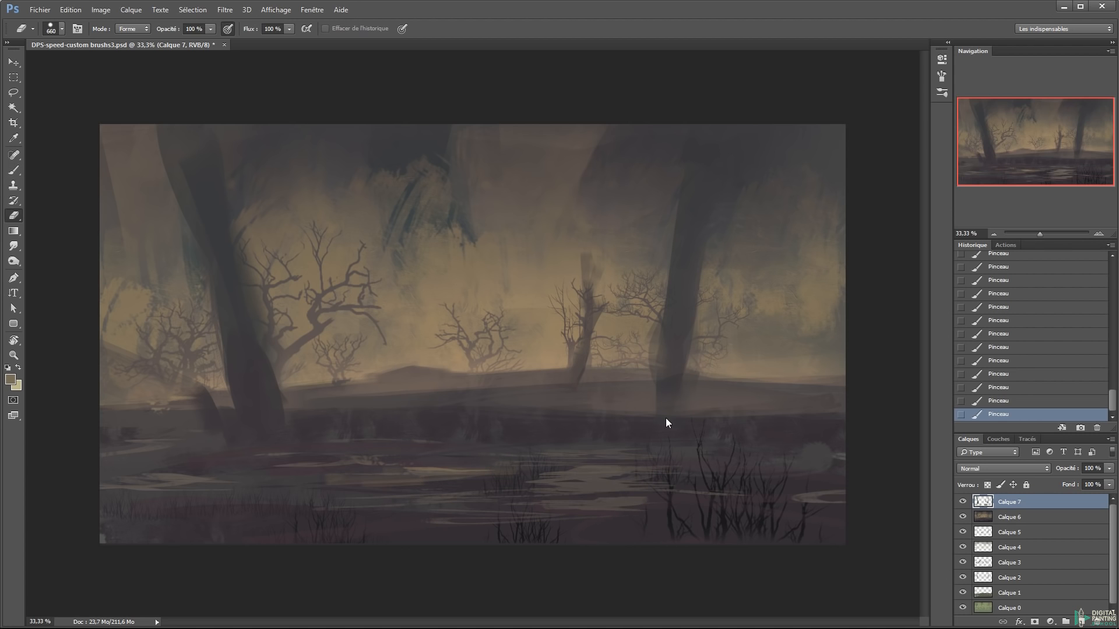
pyautogui.press('b')
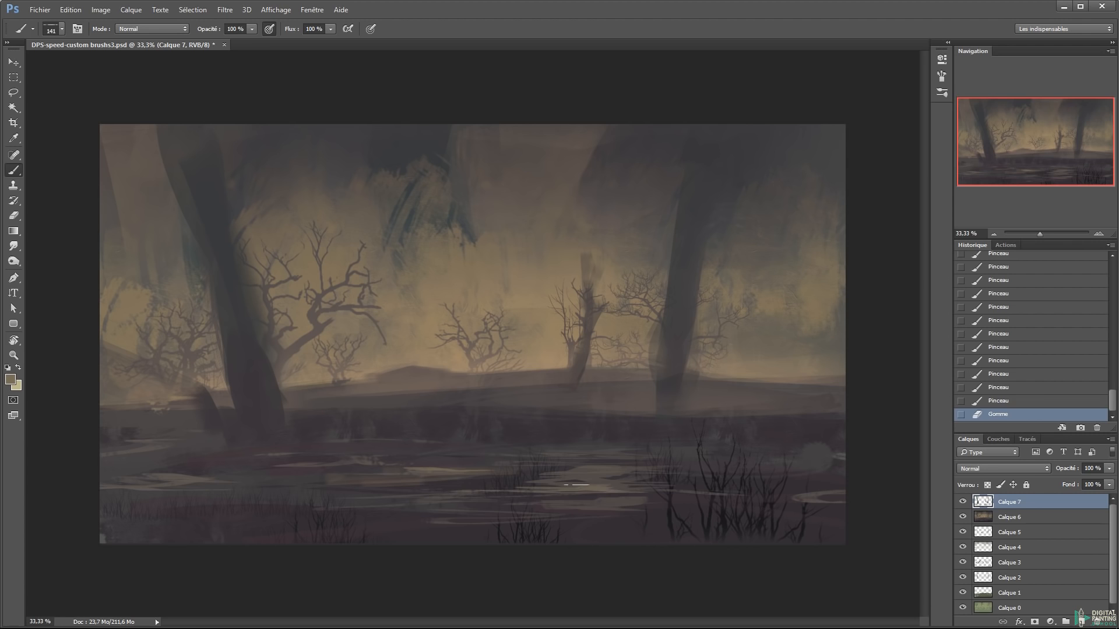
pyautogui.moveTo(574, 485); pyautogui.dragTo(557, 486)
pyautogui.moveTo(623, 473); pyautogui.dragTo(633, 486)
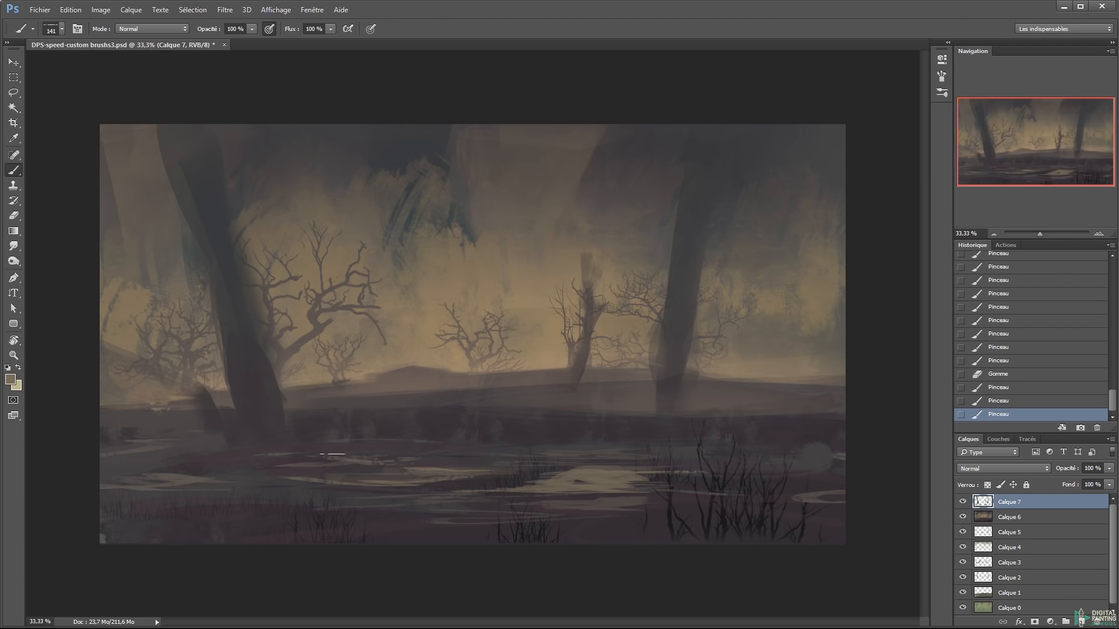
pyautogui.moveTo(565, 409); pyautogui.dragTo(613, 412)
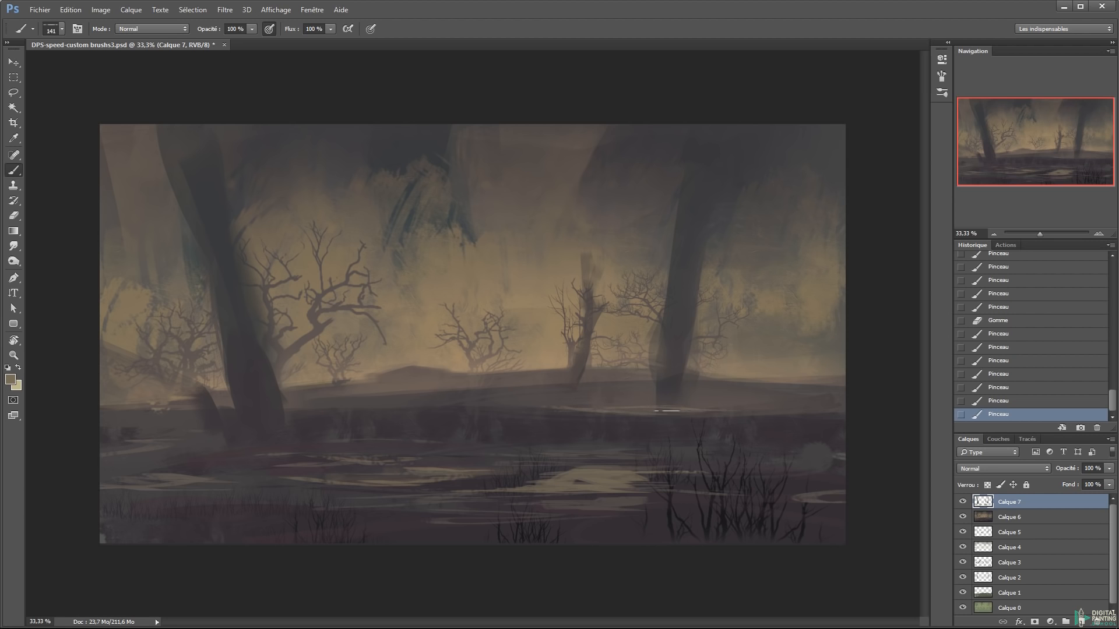
pyautogui.moveTo(372, 424); pyautogui.dragTo(323, 426)
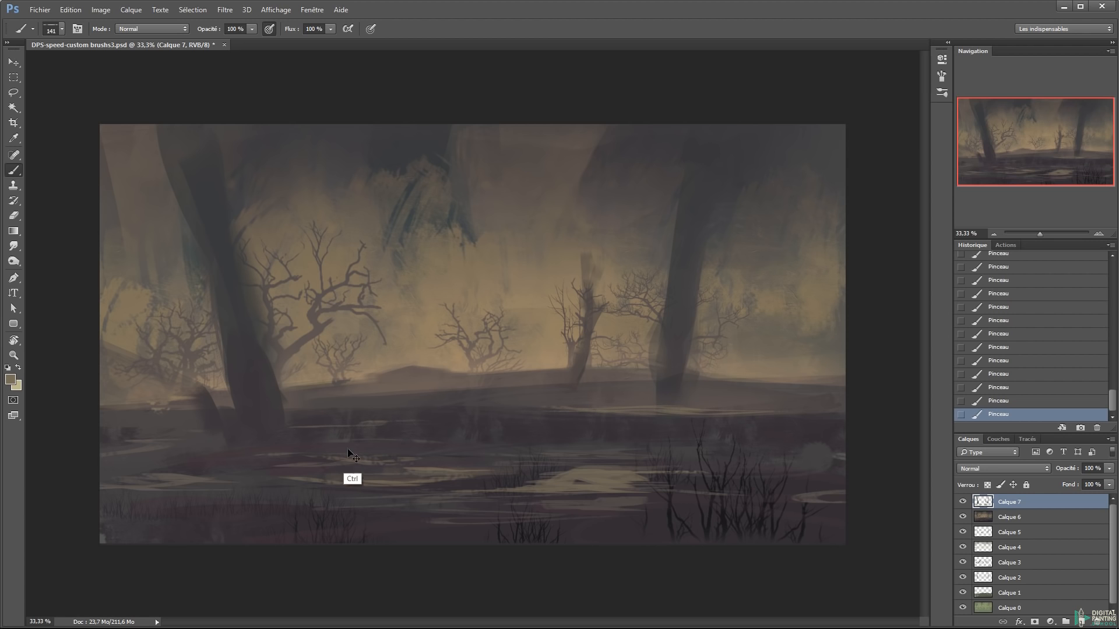
# Paint a small tower with a pointed roof on the mound left of centre using sampled ground colours, setting the brush to 45 px
pyautogui.keyDown('alt'); pyautogui.click(439, 414); pyautogui.keyUp('alt')
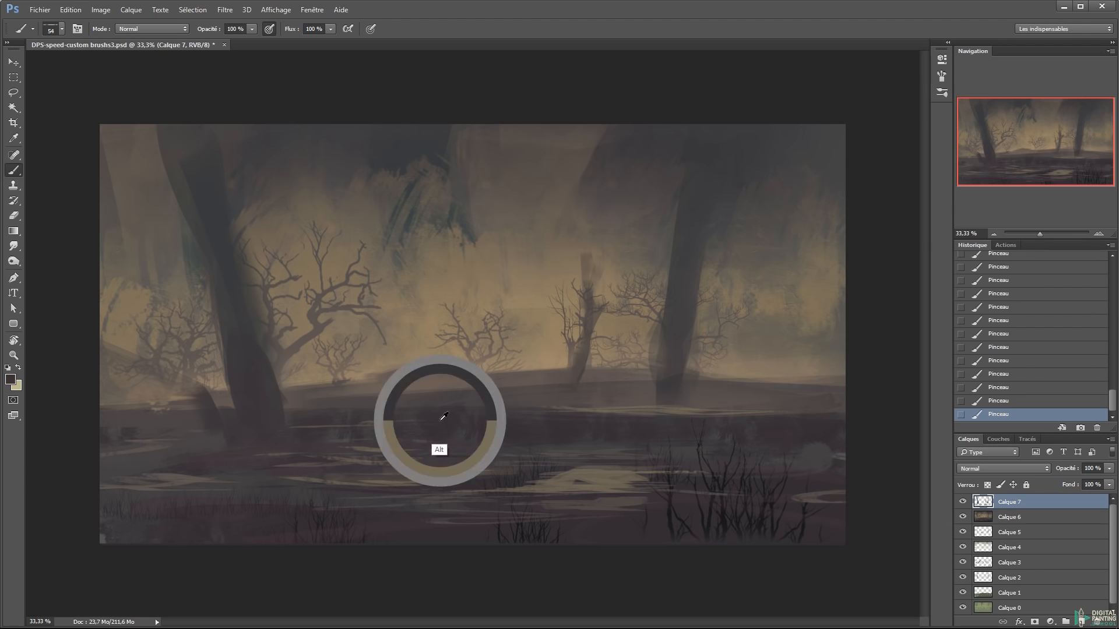
pyautogui.keyDown('alt'); pyautogui.moveTo(360, 412); pyautogui.dragTo(376, 412); pyautogui.keyUp('alt')
pyautogui.keyDown('alt'); pyautogui.moveTo(437, 367); pyautogui.dragTo(413, 374); pyautogui.keyUp('alt')
pyautogui.moveTo(403, 354)
pyautogui.mouseDown()
pyautogui.moveTo(404, 371)
pyautogui.moveTo(402, 327)
pyautogui.moveTo(405, 346)
pyautogui.moveTo(418, 313)
pyautogui.moveTo(407, 365)
pyautogui.mouseUp()
pyautogui.rightClick(450, 314)
pyautogui.write('45')
pyautogui.press('Return')
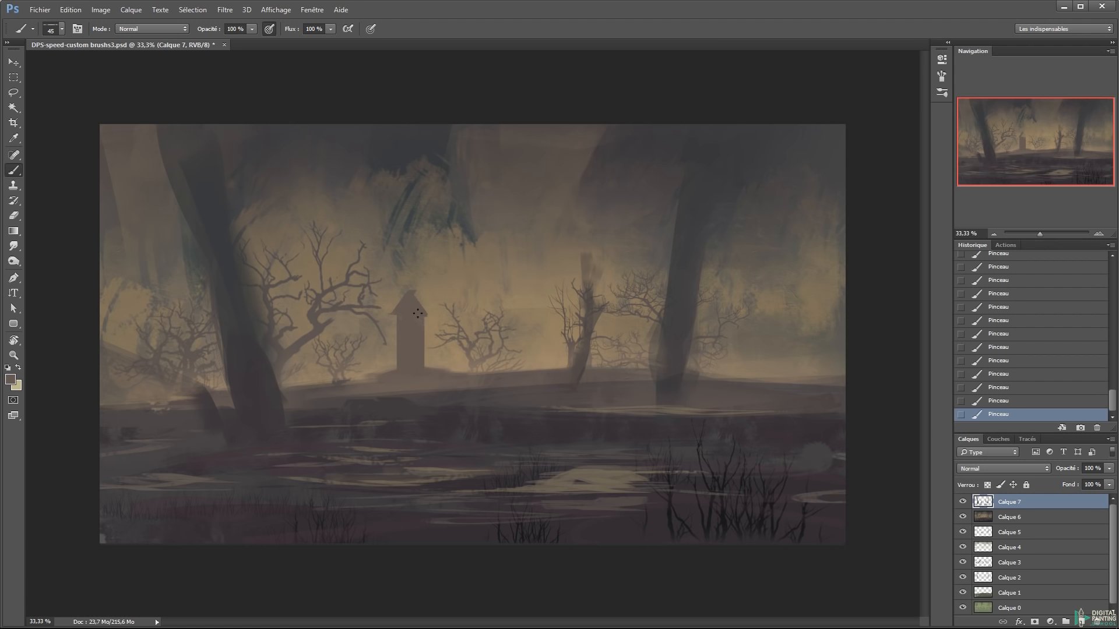
# Block pale patches into the sky above the tower with the brush at 232 px, and pick a dark brown colour
pyautogui.keyDown('alt'); pyautogui.click(375, 153); pyautogui.keyUp('alt')
pyautogui.moveTo(428, 247)
pyautogui.mouseDown()
pyautogui.moveTo(385, 197)
pyautogui.moveTo(326, 172)
pyautogui.mouseUp()
pyautogui.click(10, 379)
pyautogui.click(679, 333)
pyautogui.click(863, 227)
pyautogui.press('b')
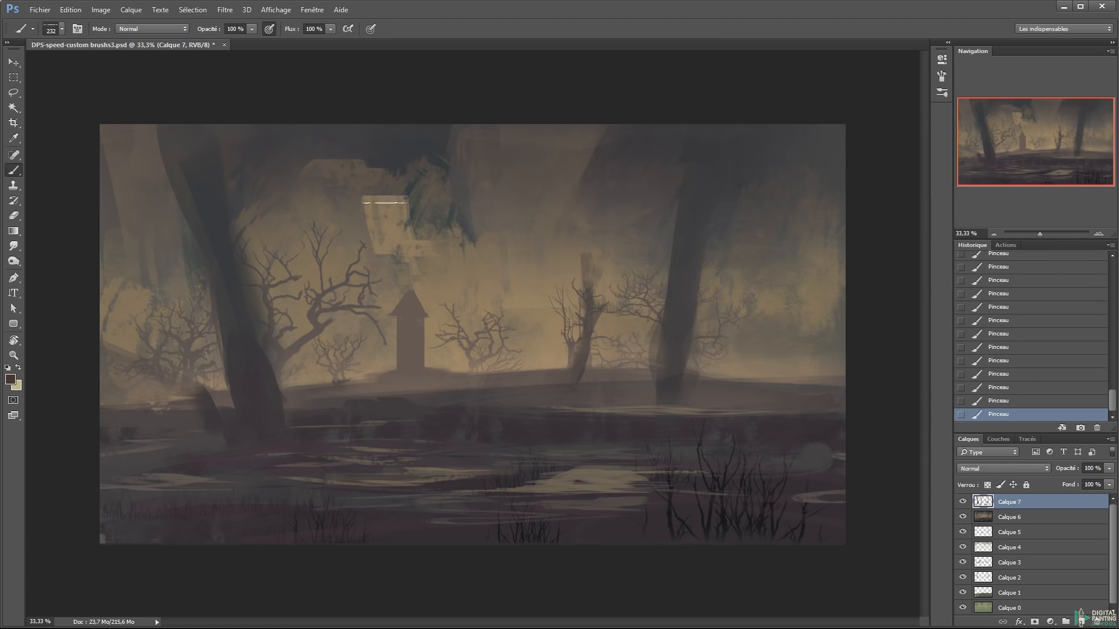
# Switch to a large soft brush and try a sampled sky tone over the upper sky left of centre, undoing the strokes
pyautogui.rightClick(610, 381)
pyautogui.moveTo(635, 426); pyautogui.dragTo(635, 323)
pyautogui.click(424, 344)
pyautogui.click(515, 244)
pyautogui.press('Return')
pyautogui.keyDown('alt'); pyautogui.click(552, 166); pyautogui.keyUp('alt')
pyautogui.moveTo(402, 160); pyautogui.dragTo(344, 137)
pyautogui.hotkey('ctrl', 'alt', 'z')
pyautogui.hotkey('ctrl', 'alt', 'z')
# Glaze the sky on both sides with dark reddish brown (#50322f) using the soft brush at 744 px
pyautogui.click(10, 380)
pyautogui.click(682, 333)
pyautogui.click(781, 379)
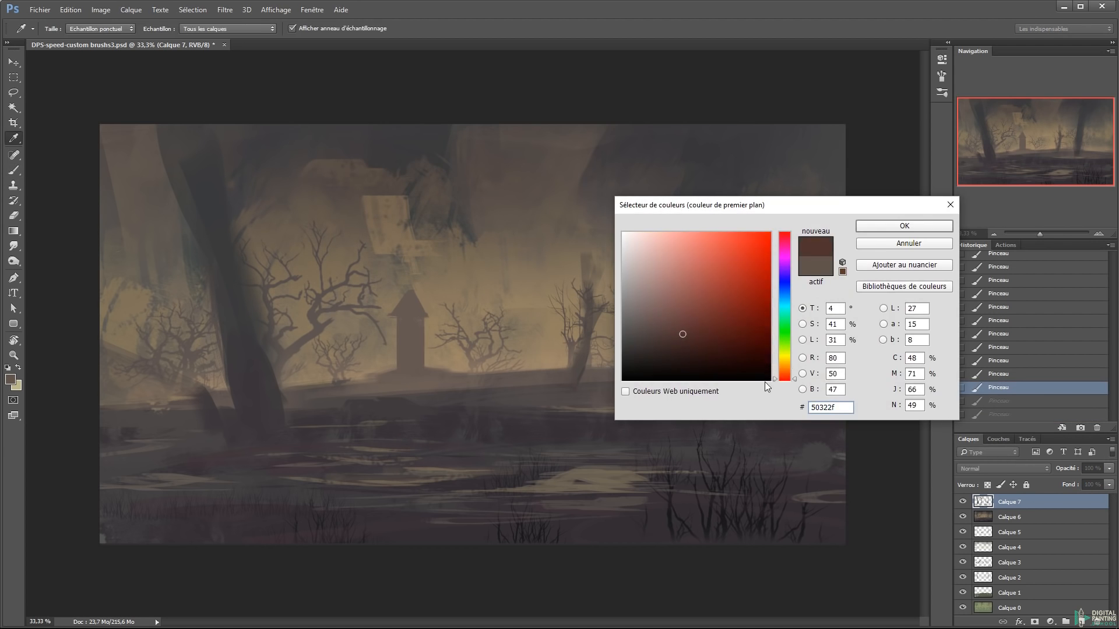
pyautogui.press('Return')
pyautogui.moveTo(583, 193); pyautogui.dragTo(83, 208)
pyautogui.moveTo(758, 192); pyautogui.dragTo(811, 294)
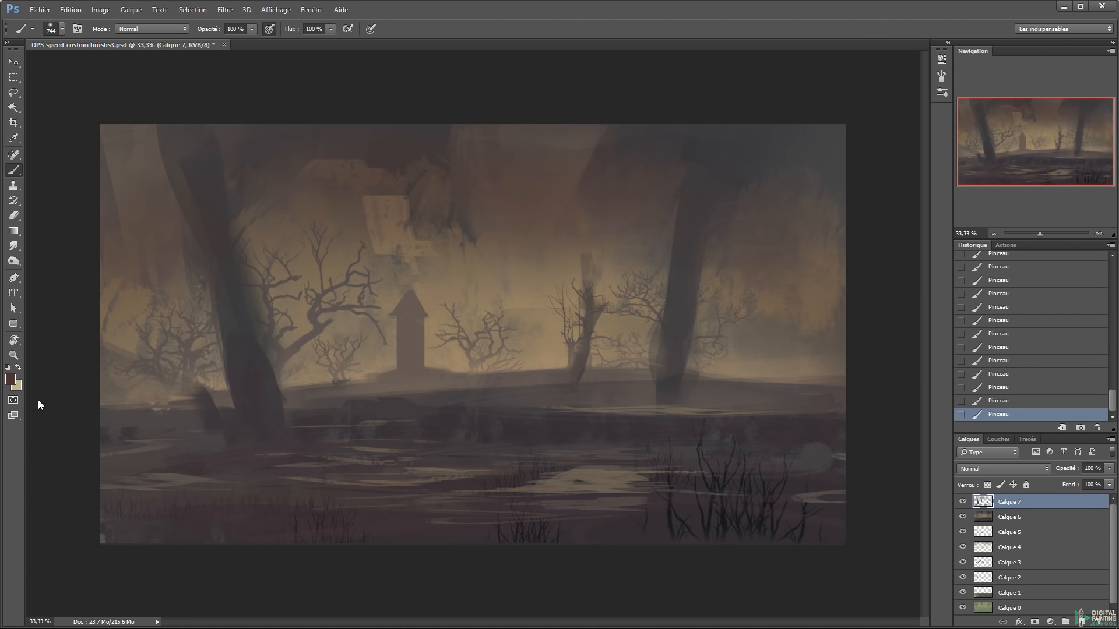
# Pick a darker grey-brown and glaze it over the upper left sky and around the trees on the right
pyautogui.click(11, 380)
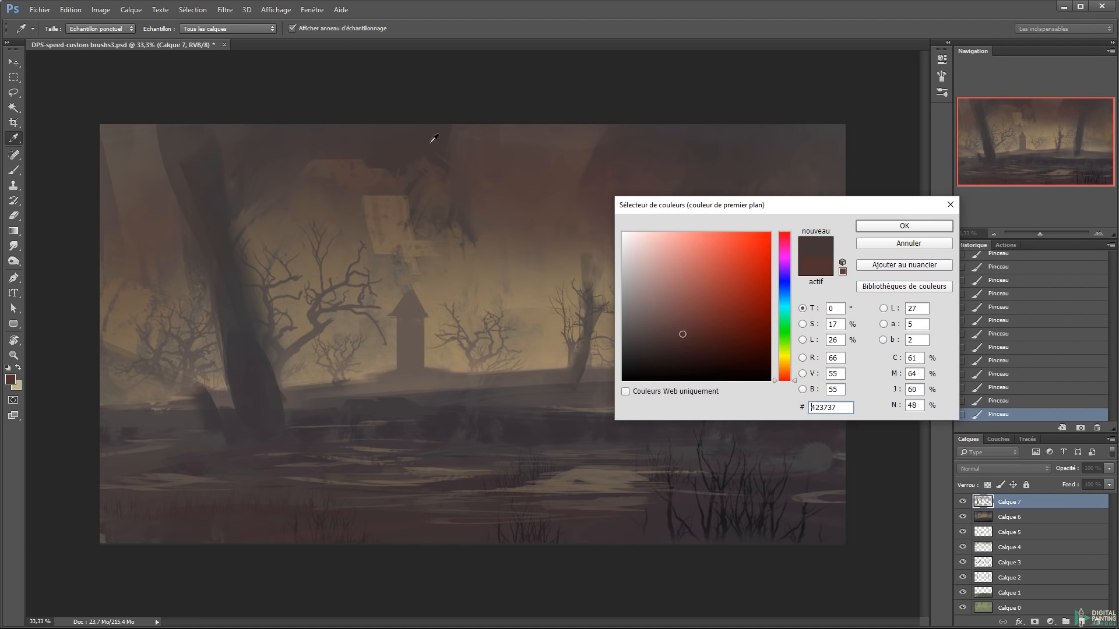
pyautogui.click(652, 353)
pyautogui.press('Return')
pyautogui.moveTo(126, 146)
pyautogui.mouseDown()
pyautogui.moveTo(150, 85)
pyautogui.moveTo(133, 159)
pyautogui.mouseUp()
pyautogui.moveTo(519, 327); pyautogui.dragTo(758, 332)
# Choose a textured brush at 400 px and paint a low dark mass behind the right trunk with its sampled colour
pyautogui.rightClick(614, 291)
pyautogui.moveTo(865, 405); pyautogui.dragTo(870, 493)
pyautogui.doubleClick(788, 459)
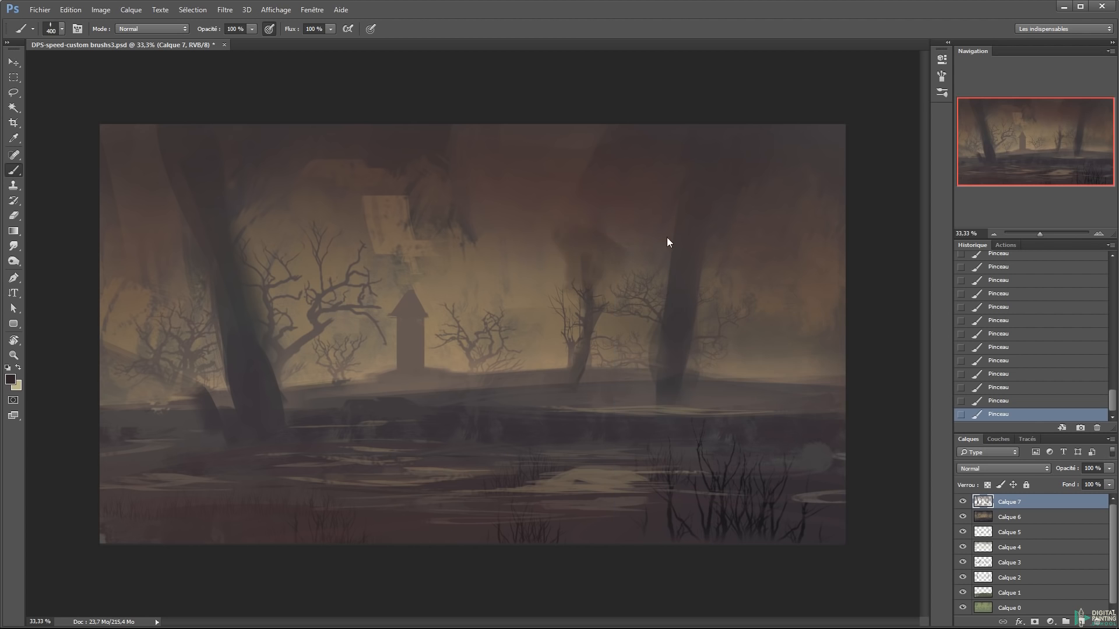
pyautogui.keyDown('alt'); pyautogui.click(678, 308); pyautogui.keyUp('alt')
pyautogui.moveTo(656, 334); pyautogui.dragTo(595, 334)
pyautogui.moveTo(816, 350); pyautogui.dragTo(551, 341)
# Repaint the sky around and above the tower with sampled tones, blending away the blocky pale patches
pyautogui.moveTo(251, 280); pyautogui.dragTo(331, 266)
pyautogui.keyDown('alt'); pyautogui.click(414, 280); pyautogui.keyUp('alt')
pyautogui.moveTo(414, 280); pyautogui.dragTo(364, 285)
pyautogui.keyDown('alt'); pyautogui.click(499, 205); pyautogui.keyUp('alt')
pyautogui.moveTo(349, 205); pyautogui.dragTo(558, 222)
pyautogui.moveTo(407, 252); pyautogui.dragTo(511, 279)
# Brush cloud tones over the left dead tree's crown and the upper right sky, sampling a sky brown
pyautogui.moveTo(331, 224); pyautogui.dragTo(251, 251)
pyautogui.moveTo(237, 293); pyautogui.dragTo(221, 293)
pyautogui.moveTo(241, 197)
pyautogui.mouseDown()
pyautogui.moveTo(312, 215)
pyautogui.moveTo(367, 133)
pyautogui.moveTo(332, 232)
pyautogui.mouseUp()
pyautogui.press('x')
pyautogui.keyDown('alt'); pyautogui.click(519, 152); pyautogui.keyUp('alt')
pyautogui.moveTo(519, 152)
pyautogui.mouseDown()
pyautogui.moveTo(566, 254)
pyautogui.moveTo(641, 267)
pyautogui.moveTo(681, 201)
pyautogui.mouseUp()
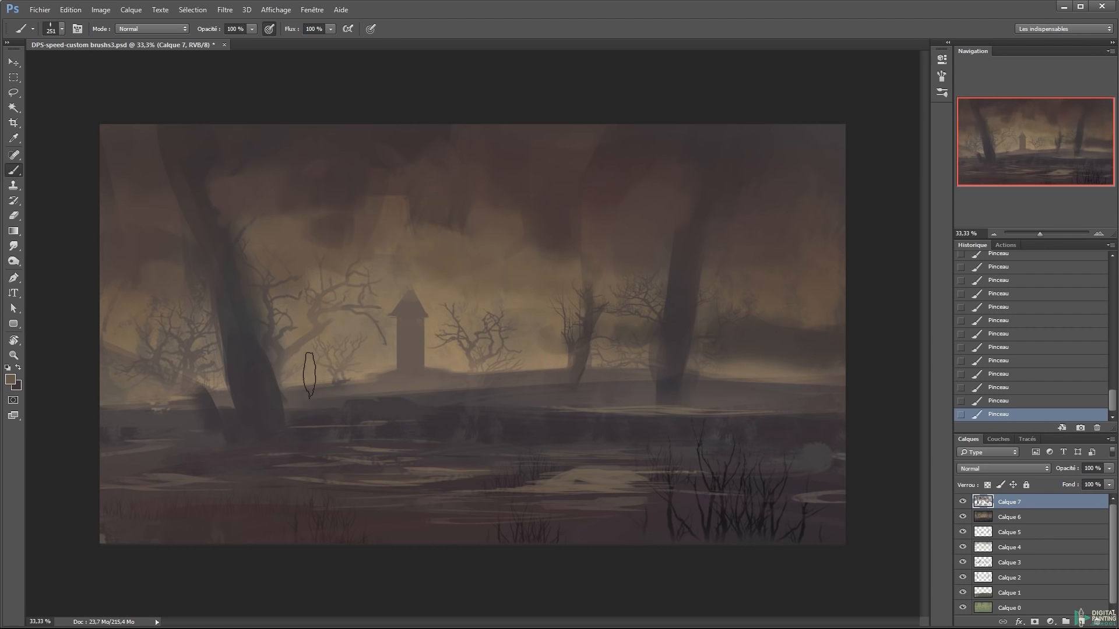
# Add a new layer with a green (Vert) colour label and the Incrustation blend mode
pyautogui.hotkey('ctrl', 'shift', 'n')
pyautogui.press('Up')
pyautogui.press('Up')
pyautogui.press('Up')
pyautogui.press('Tab')
pyautogui.press('Down')
pyautogui.press('Down')
pyautogui.press('Down')
pyautogui.press('Down')
pyautogui.press('Down')
pyautogui.press('Down')
pyautogui.press('Down')
pyautogui.press('Down')
pyautogui.press('Down')
pyautogui.press('Down')
pyautogui.press('Down')
pyautogui.press('Down')
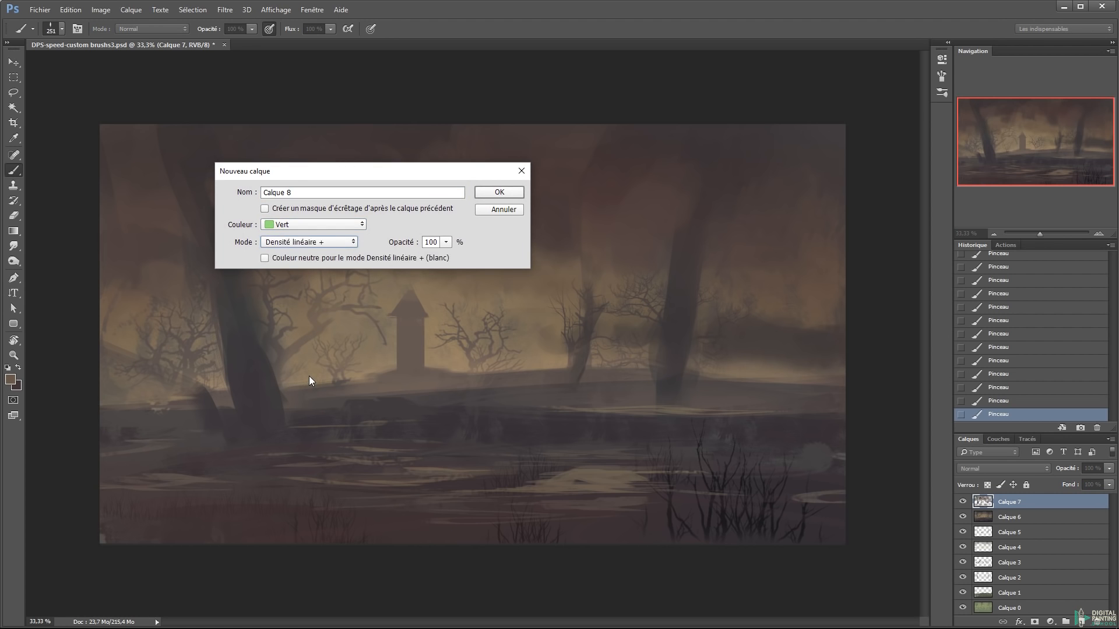
pyautogui.press('Return')
# Paint a warm glow around the tower and the surrounding sky with a soft brush in a warm tan colour
pyautogui.click(12, 380)
pyautogui.click(512, 306)
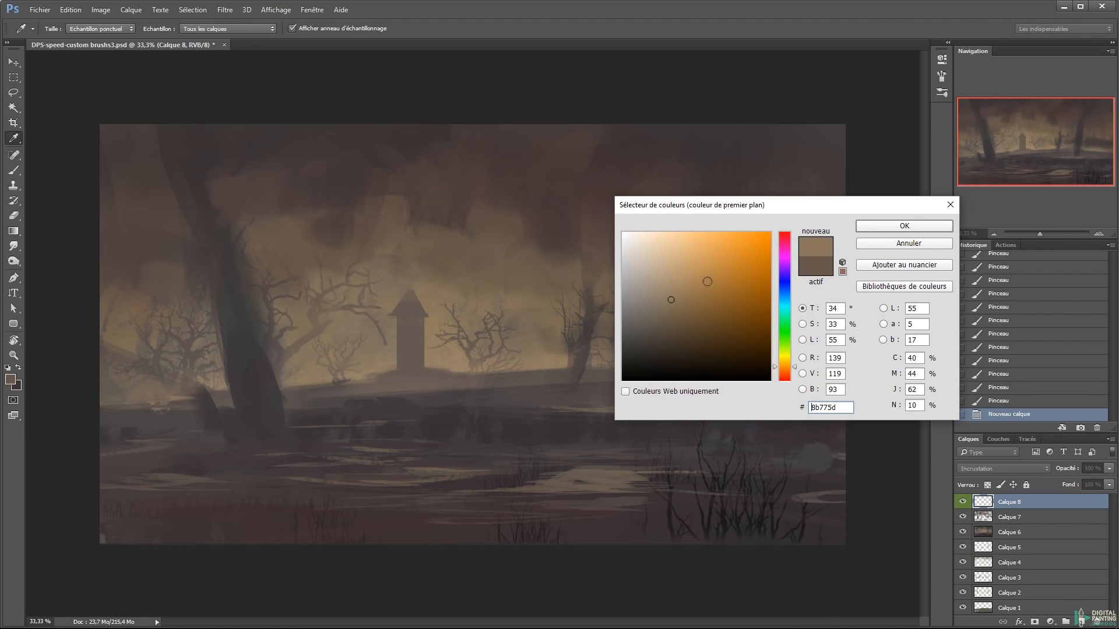
pyautogui.click(873, 228)
pyautogui.rightClick(424, 293)
pyautogui.press('Return')
pyautogui.moveTo(337, 248); pyautogui.dragTo(443, 271)
pyautogui.click(443, 270)
pyautogui.click(443, 270)
# Glaze cool blue-grey (#6c7b84) over the ground, trunks and upper corners with the soft brush
pyautogui.press('x')
pyautogui.click(10, 380)
pyautogui.moveTo(785, 338); pyautogui.dragTo(785, 296)
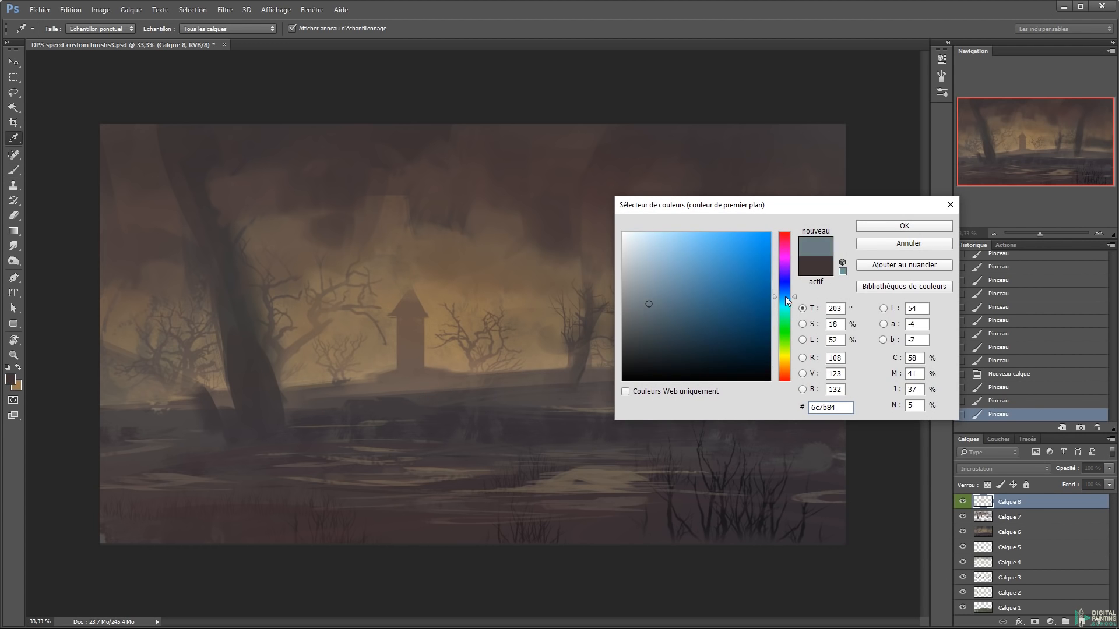
pyautogui.click(874, 228)
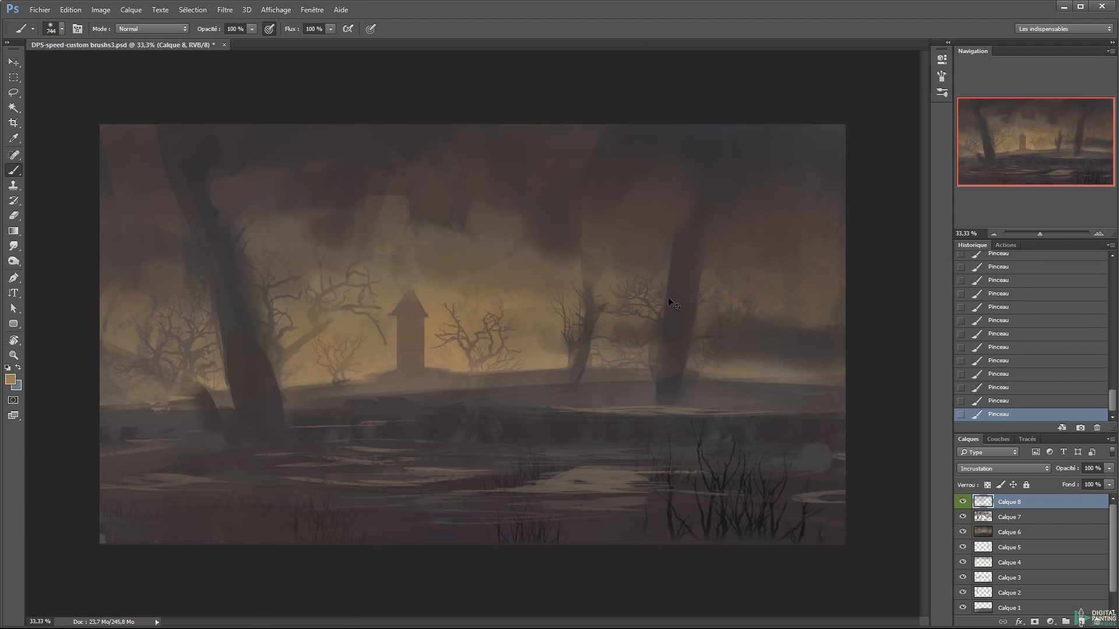
# Brighten the glow along the horizon with the soft brush in a pale yellow (#dad0a4)
pyautogui.moveTo(648, 330); pyautogui.dragTo(583, 330)
pyautogui.click(16, 381)
pyautogui.click(690, 262)
pyautogui.click(677, 256)
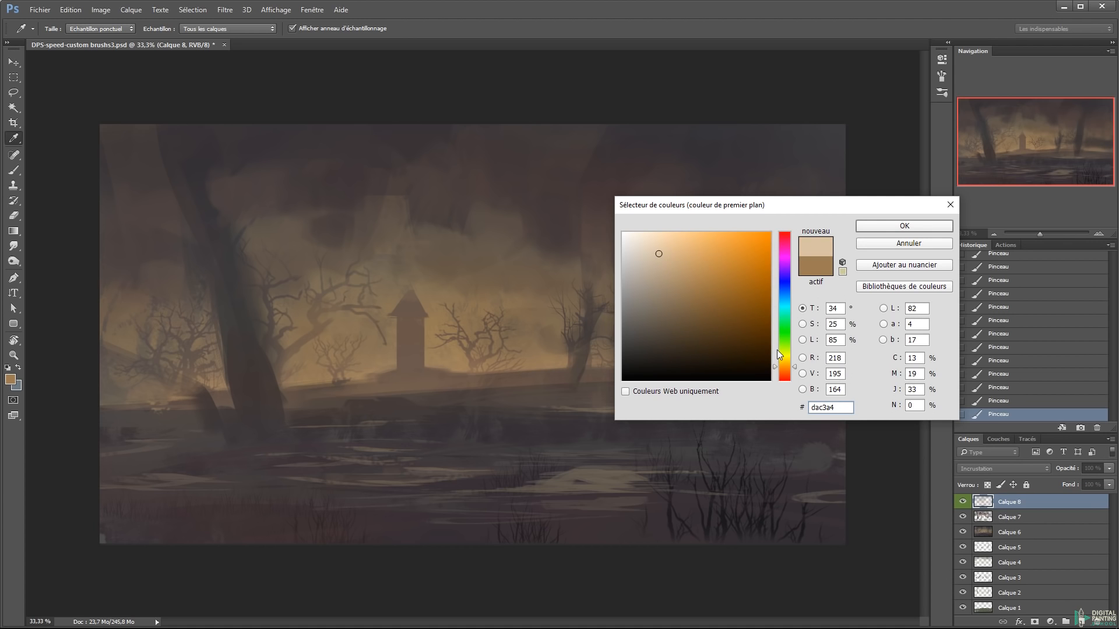
pyautogui.click(775, 359)
pyautogui.press('Return')
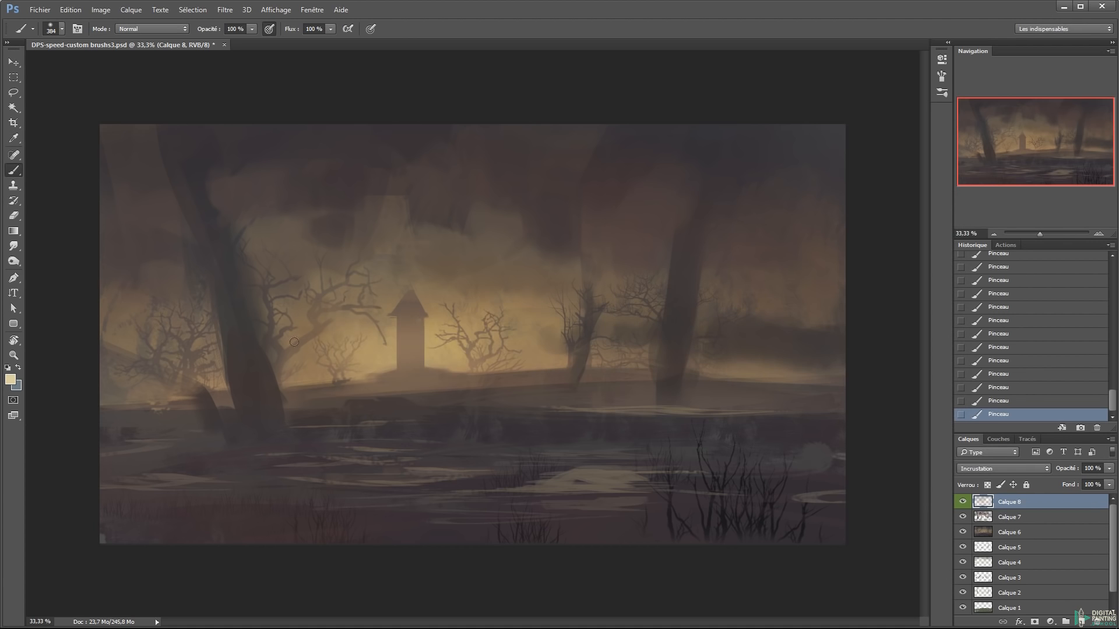
pyautogui.moveTo(487, 355); pyautogui.dragTo(468, 355)
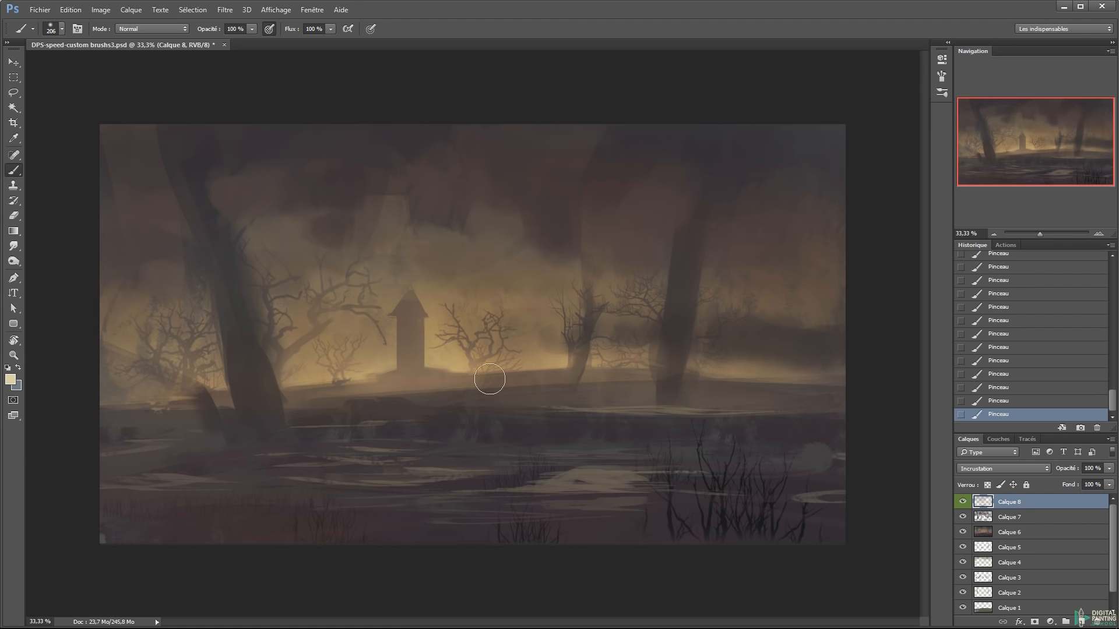
# Choose the One Edge brush and enlarge it to brush light along the horizon near the right trunk
pyautogui.rightClick(561, 311)
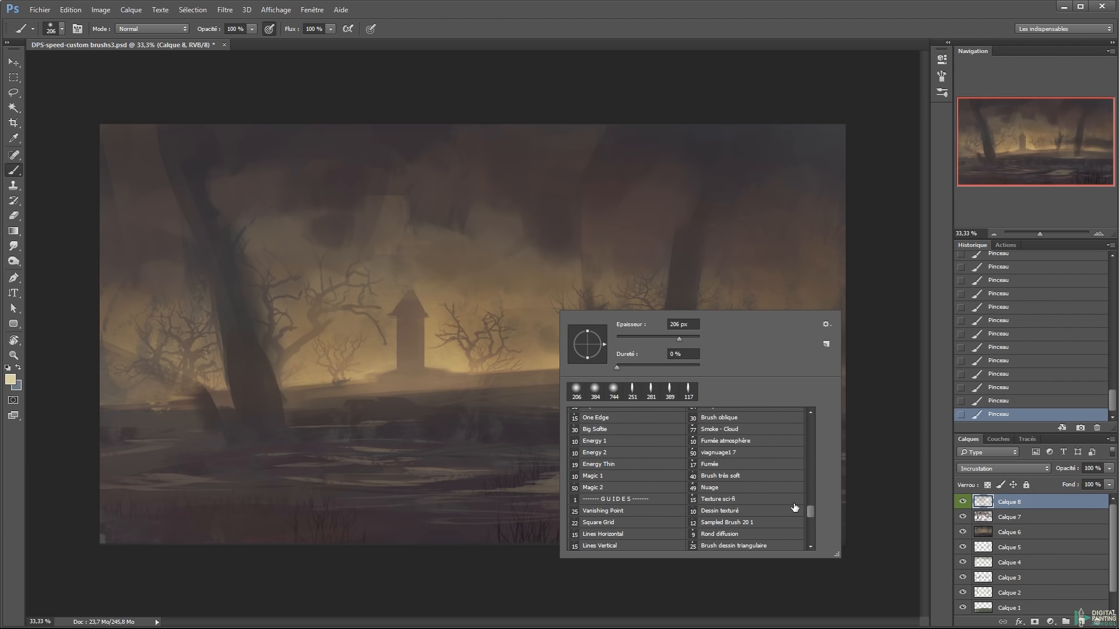
pyautogui.click(594, 422)
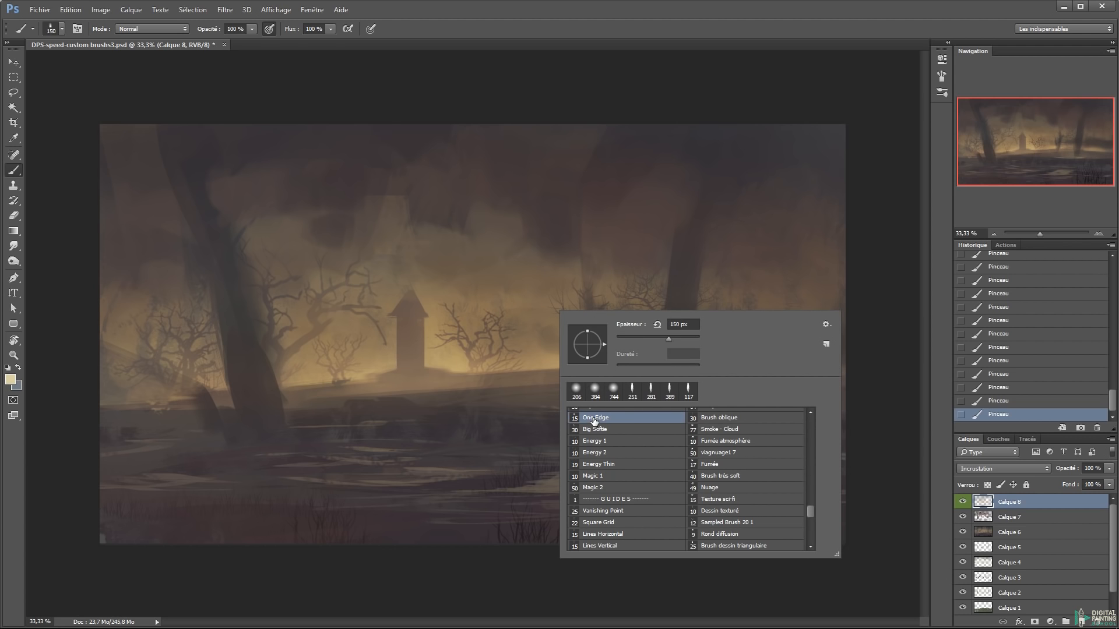
pyautogui.moveTo(484, 363)
pyautogui.mouseDown()
pyautogui.moveTo(627, 358)
pyautogui.moveTo(545, 352)
pyautogui.moveTo(606, 350)
pyautogui.mouseUp()
pyautogui.hotkey('ctrl', 'z')
pyautogui.moveTo(667, 329); pyautogui.dragTo(659, 344)
pyautogui.moveTo(805, 373); pyautogui.dragTo(776, 368)
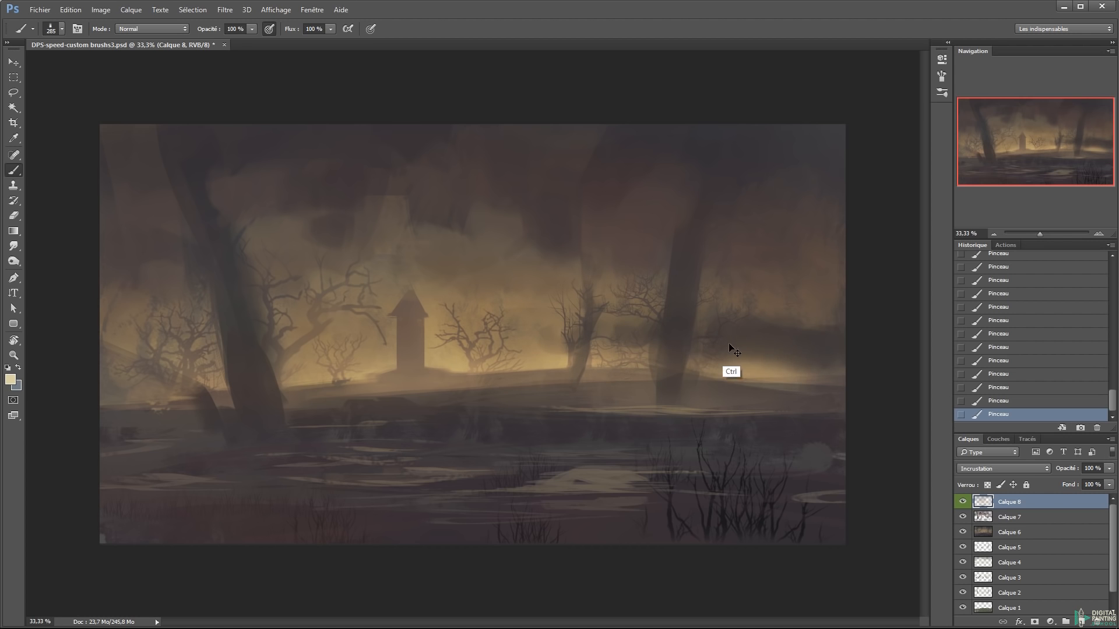
# Set the foreground to a paler cream and try a light stroke just beside the tower
pyautogui.click(9, 380)
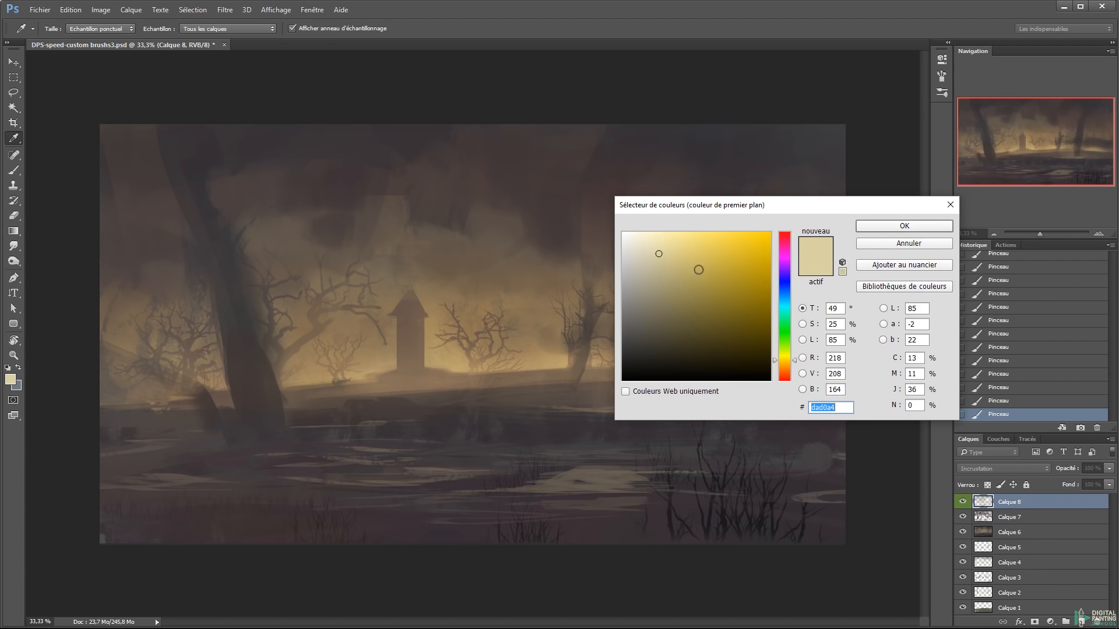
pyautogui.click(639, 257)
pyautogui.press('Return')
pyautogui.moveTo(437, 350)
pyautogui.mouseDown()
pyautogui.moveTo(550, 348)
pyautogui.moveTo(509, 344)
pyautogui.mouseUp()
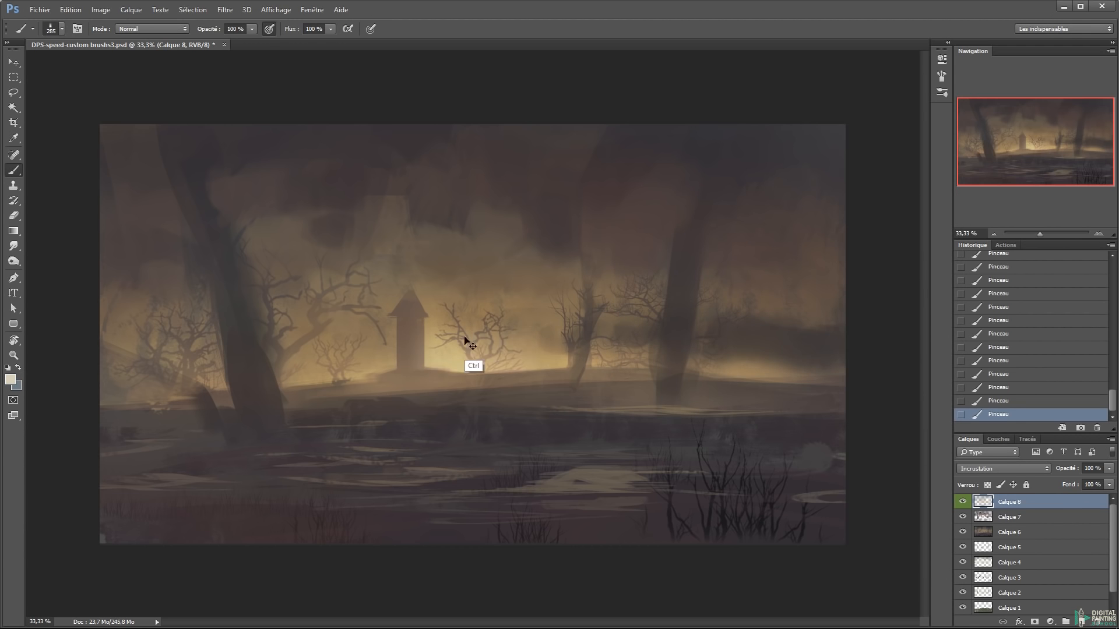
pyautogui.hotkey('ctrl', 'z')
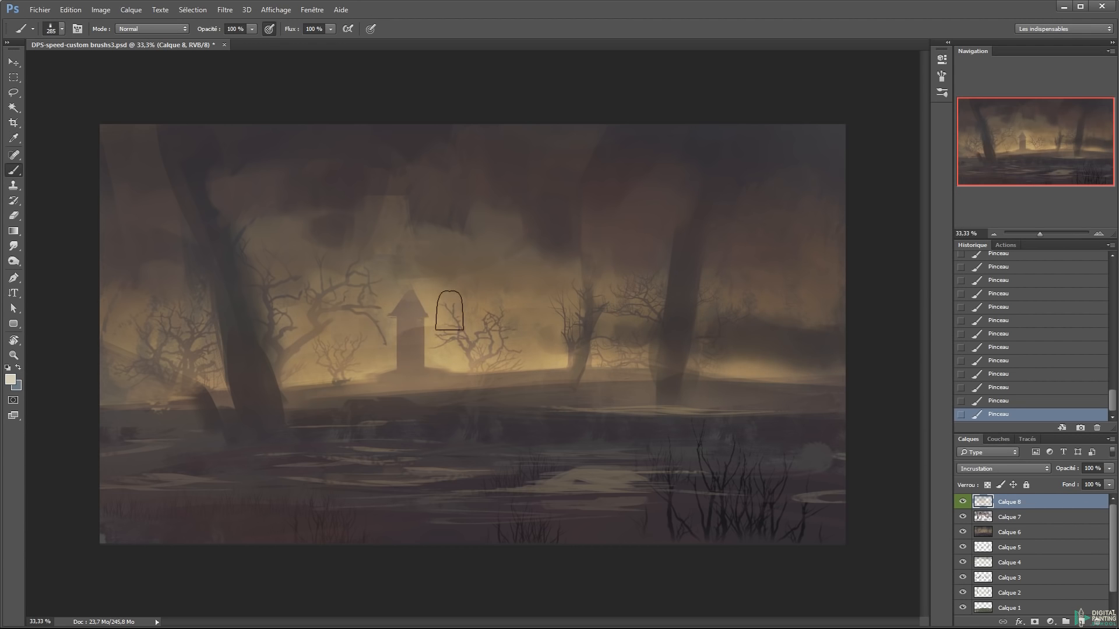
# Paint pale cloud texture around the tower with the Nuage brush, and sample a tan from the glow
pyautogui.rightClick(526, 316)
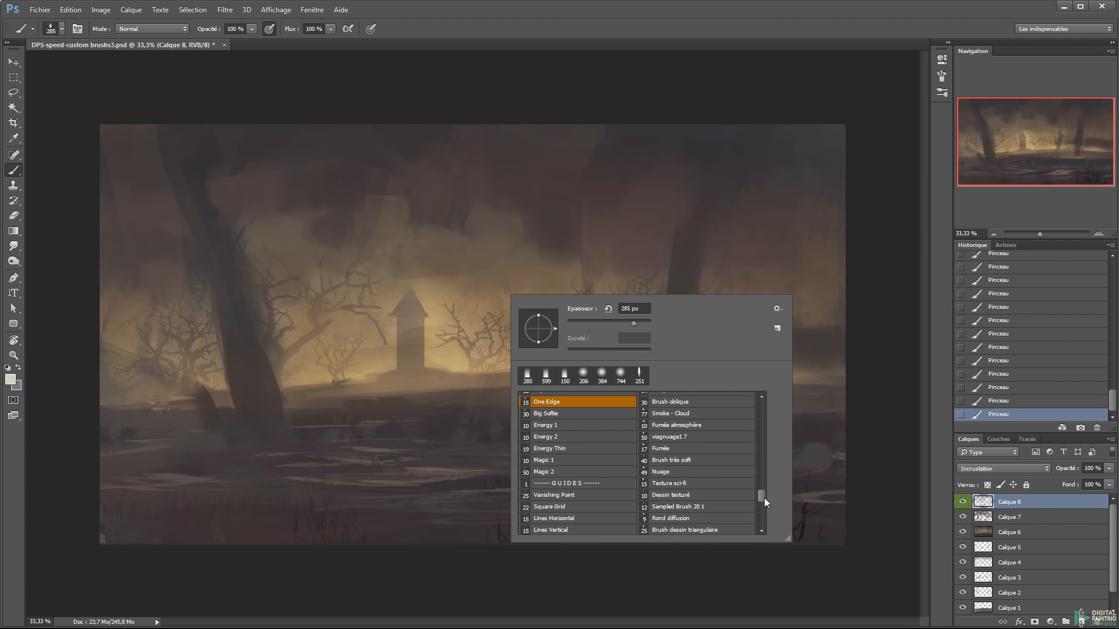
pyautogui.click(711, 471)
pyautogui.press('Return')
pyautogui.moveTo(405, 299); pyautogui.dragTo(563, 279)
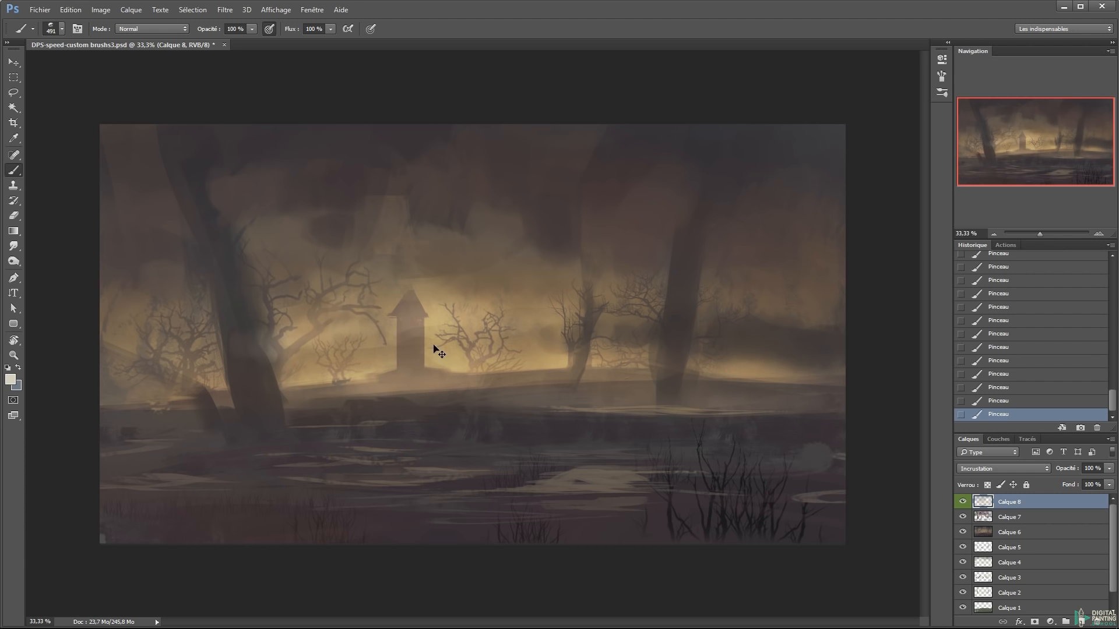
pyautogui.keyDown('alt'); pyautogui.click(442, 324); pyautogui.keyUp('alt')
pyautogui.moveTo(437, 324)
pyautogui.mouseDown()
pyautogui.moveTo(257, 340)
pyautogui.moveTo(251, 364)
pyautogui.mouseUp()
pyautogui.hotkey('ctrl', 'z')
# Choose the Mist brush and add a new layer in Normal mode
pyautogui.rightClick(494, 300)
pyautogui.scroll(5, 755, 527)
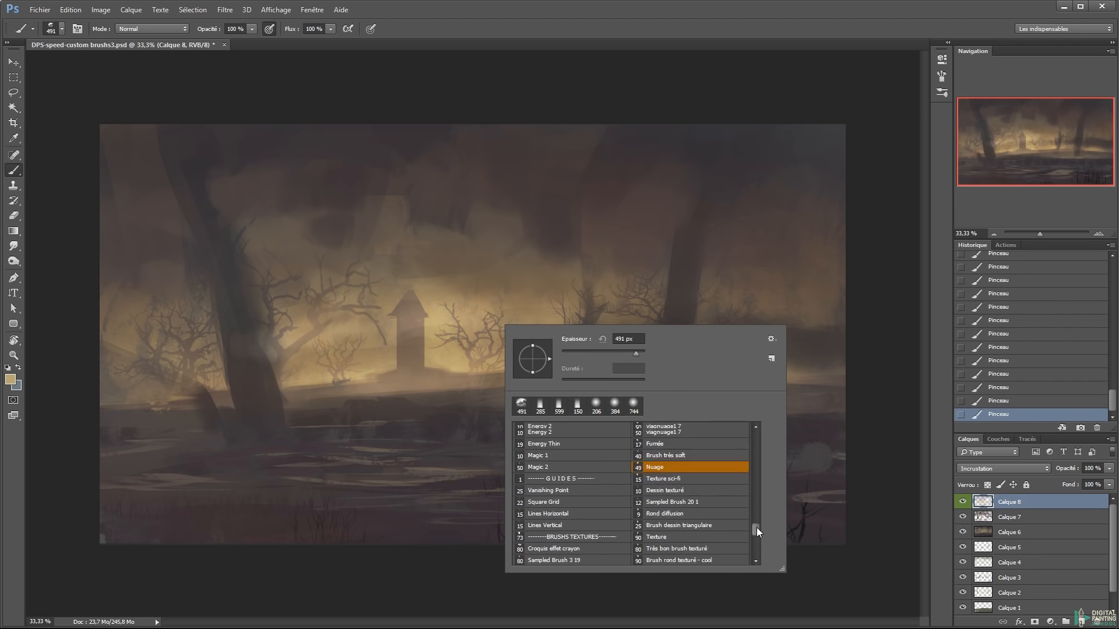
pyautogui.scroll(5, 765, 495)
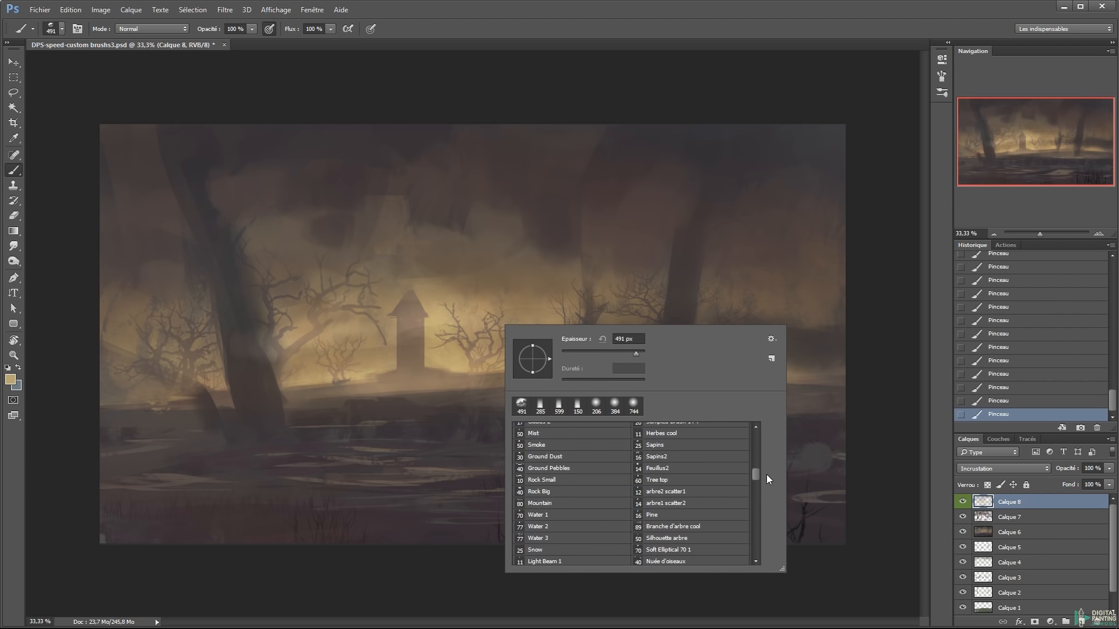
pyautogui.click(565, 481)
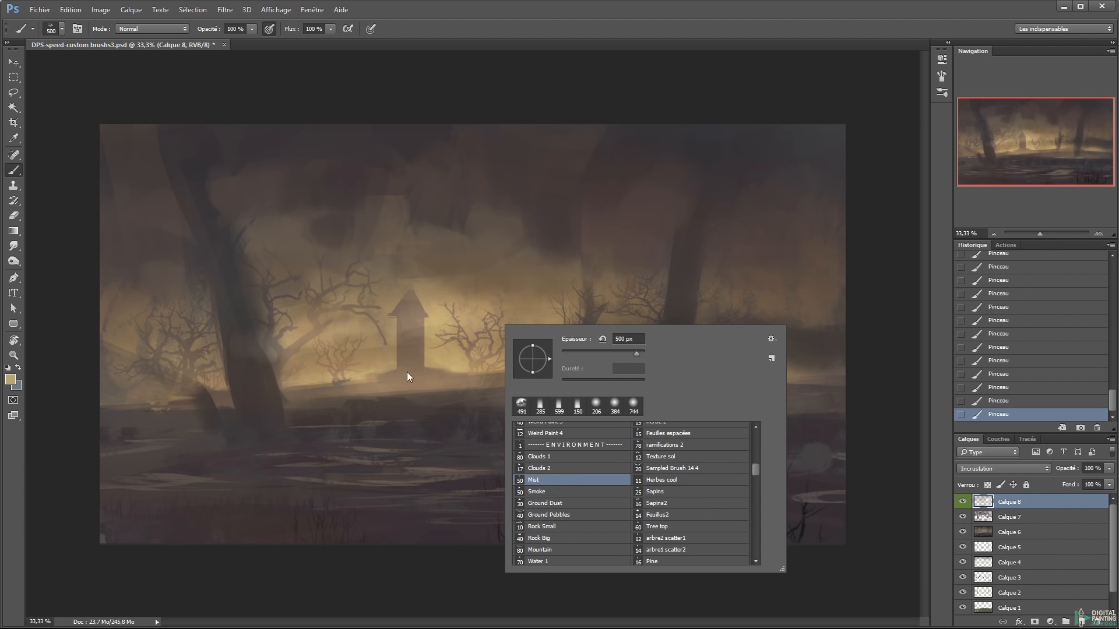
pyautogui.click(407, 373)
pyautogui.hotkey('ctrl', 'shift', 'n')
pyautogui.press('Return')
# Paint tan mist across the ground and tree bases with the Mist brush, undoing the test strokes
pyautogui.moveTo(503, 389); pyautogui.dragTo(600, 425)
pyautogui.hotkey('ctrl', 'z')
pyautogui.moveTo(528, 374)
pyautogui.mouseDown()
pyautogui.moveTo(508, 378)
pyautogui.moveTo(703, 382)
pyautogui.moveTo(626, 369)
pyautogui.mouseUp()
pyautogui.hotkey('ctrl', 'z')
pyautogui.click(597, 382)
pyautogui.hotkey('ctrl', 'z')
pyautogui.moveTo(116, 361)
pyautogui.mouseDown()
pyautogui.moveTo(408, 344)
pyautogui.moveTo(775, 350)
pyautogui.mouseUp()
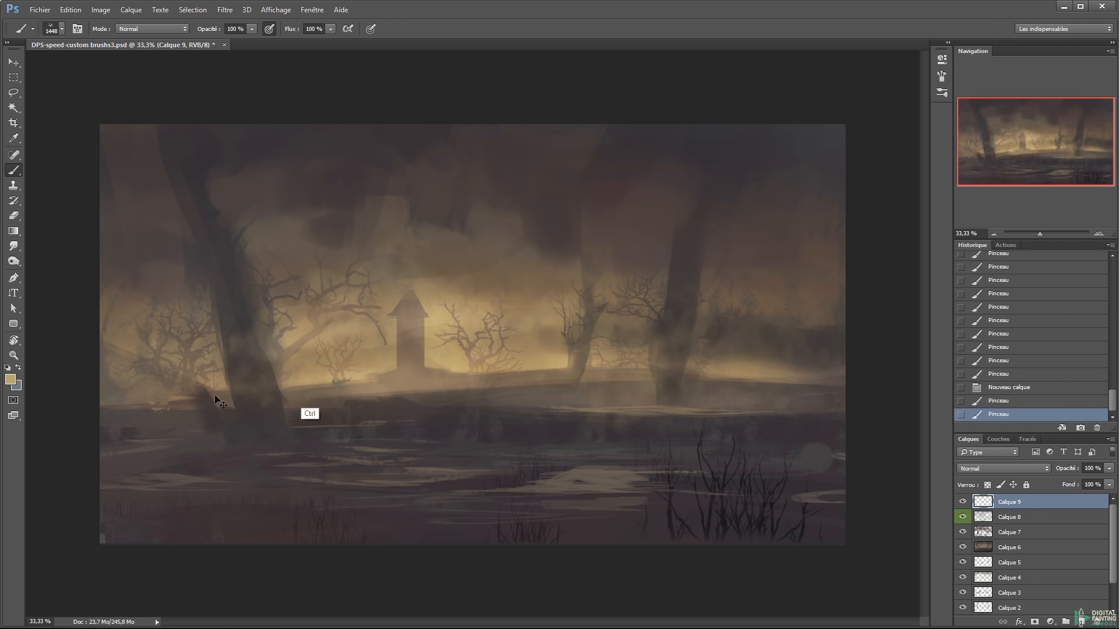
# Set the foreground to an orange-brown and brush mist over the ground between the tower and the right trunk
pyautogui.click(10, 379)
pyautogui.click(708, 286)
pyautogui.click(723, 301)
pyautogui.click(785, 368)
pyautogui.press('Return')
pyautogui.moveTo(408, 350); pyautogui.dragTo(758, 361)
pyautogui.hotkey('ctrl', 'z')
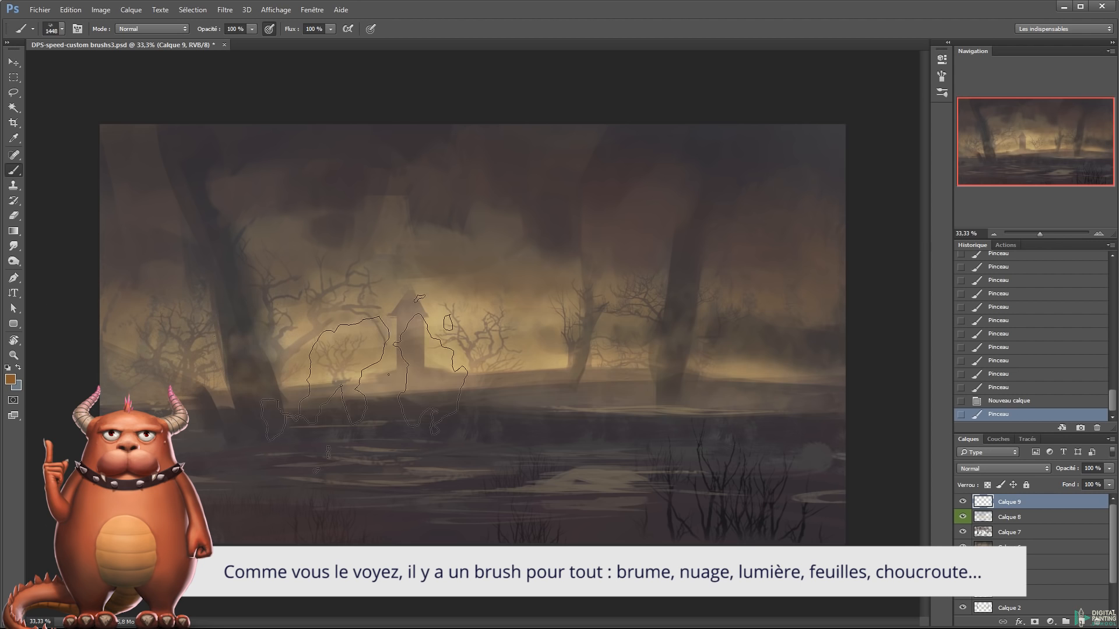
pyautogui.moveTo(523, 396); pyautogui.dragTo(671, 390)
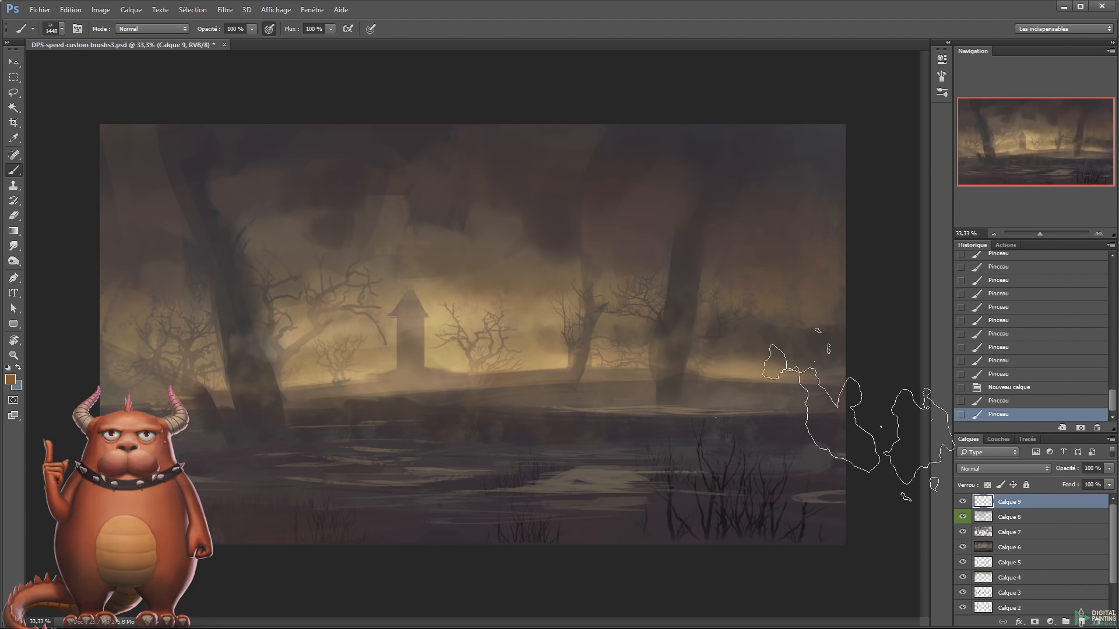
# Compare the painting with layers Calque 6 to Calque 9 hidden and shown
pyautogui.click(963, 532)
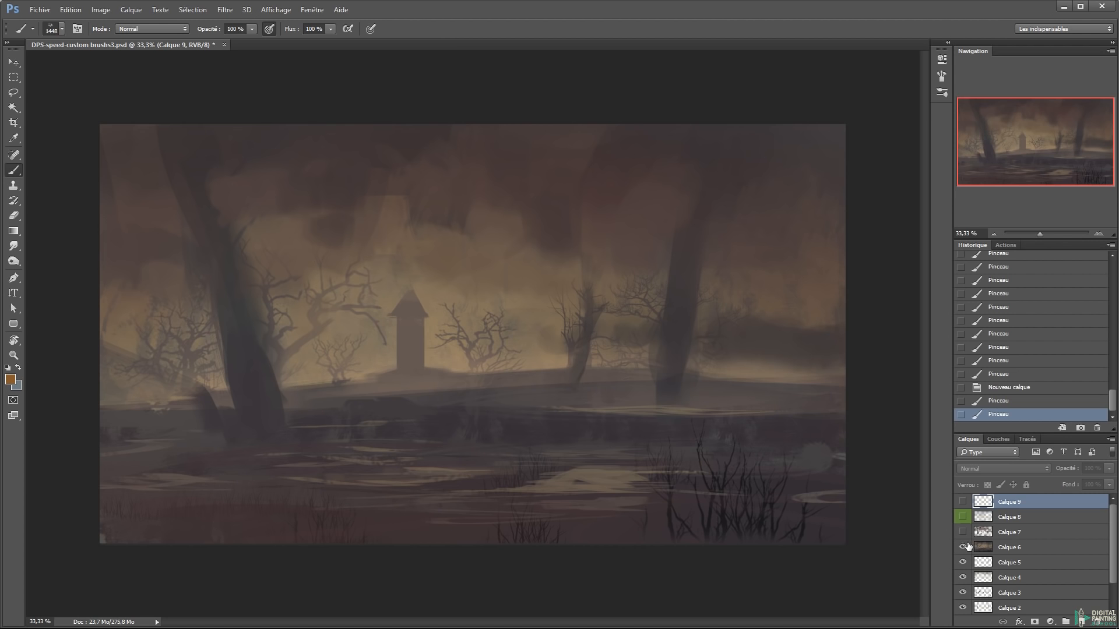
pyautogui.click(964, 548)
pyautogui.click(964, 548)
pyautogui.click(964, 536)
pyautogui.click(964, 518)
pyautogui.click(963, 505)
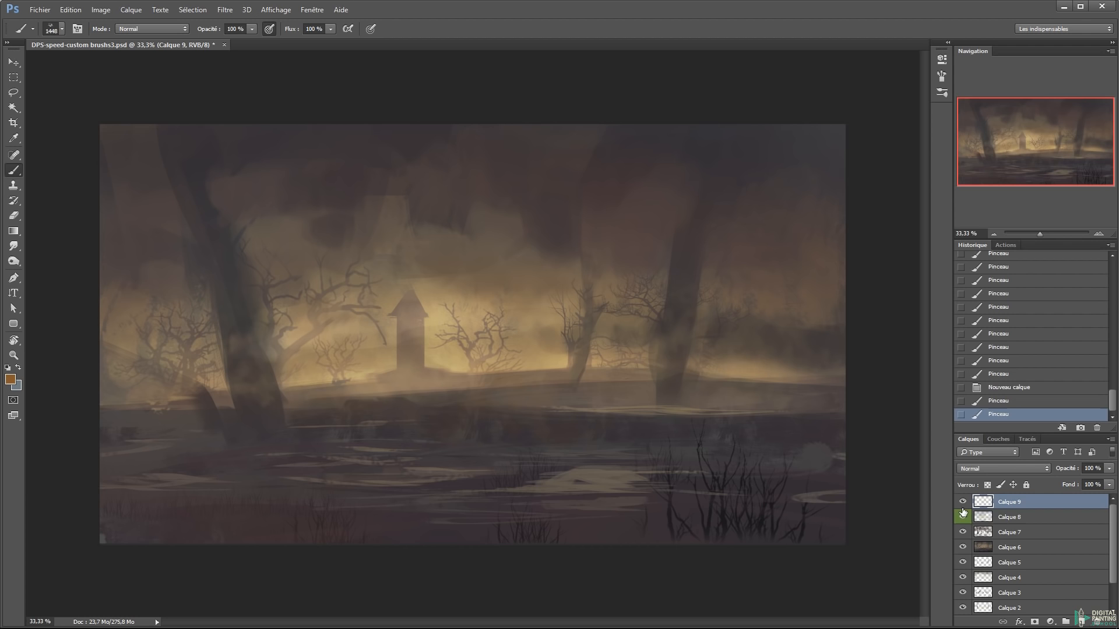
# Try intensifying the glow by duplicating the Calque 8 layer
pyautogui.press('e')
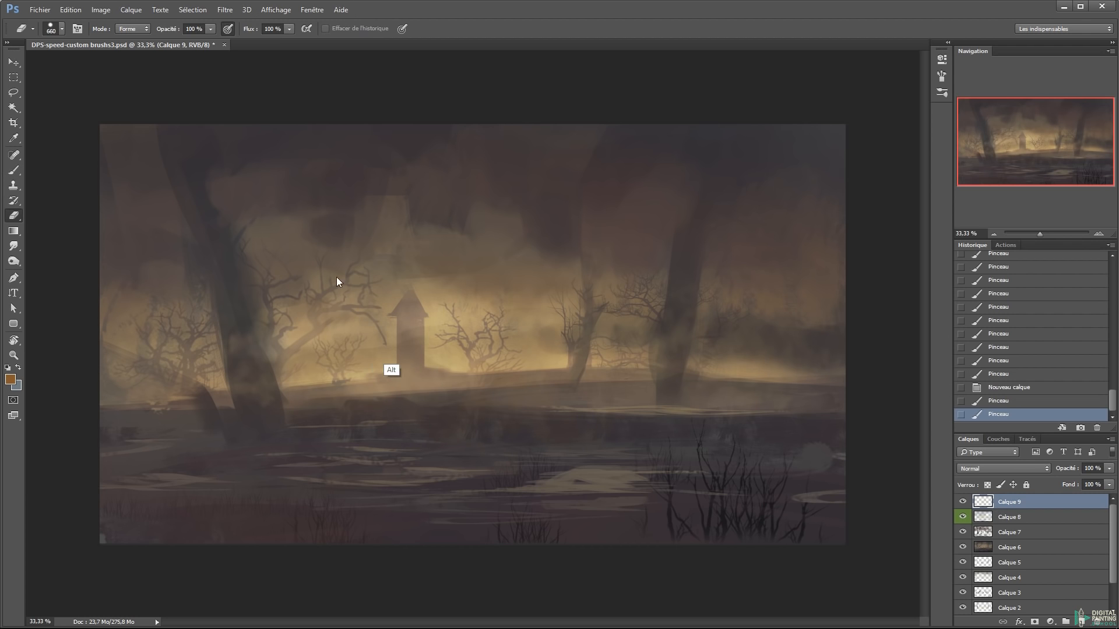
pyautogui.press('v')
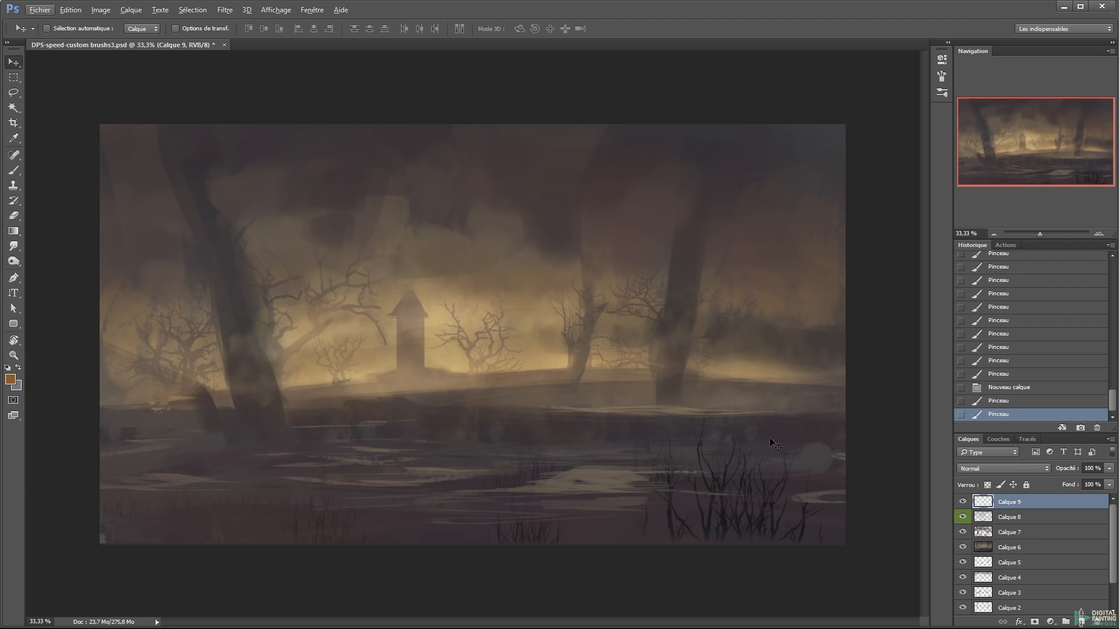
pyautogui.click(1030, 522)
pyautogui.hotkey('ctrl', 'j')
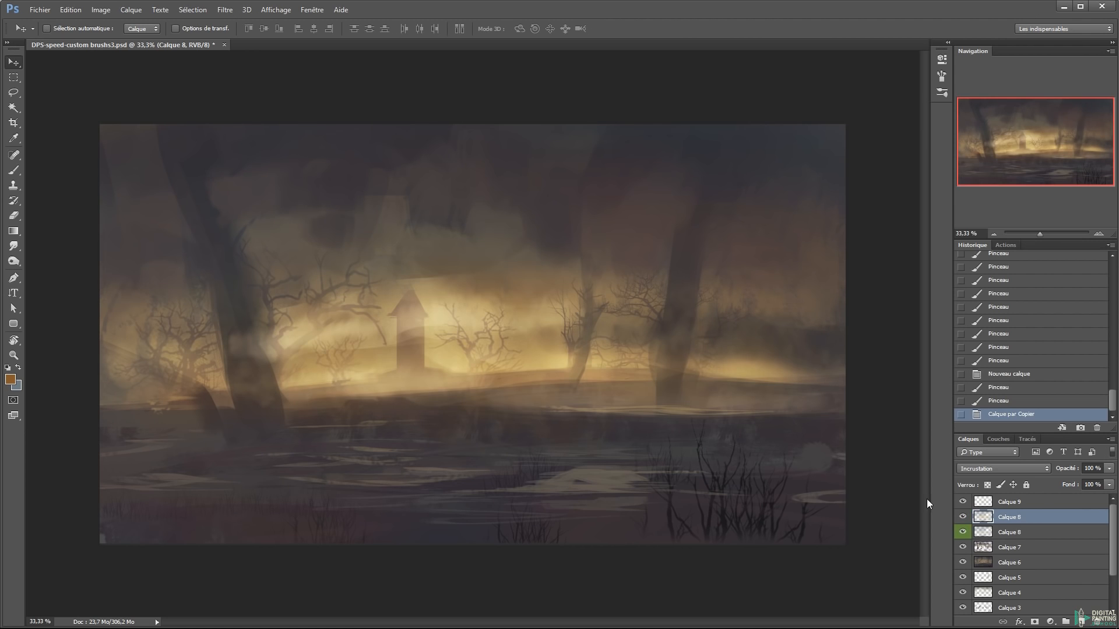
pyautogui.hotkey('ctrl', 'z')
# Add a new layer above Calque 8 with the Lumière tamisée blend mode
pyautogui.press('b')
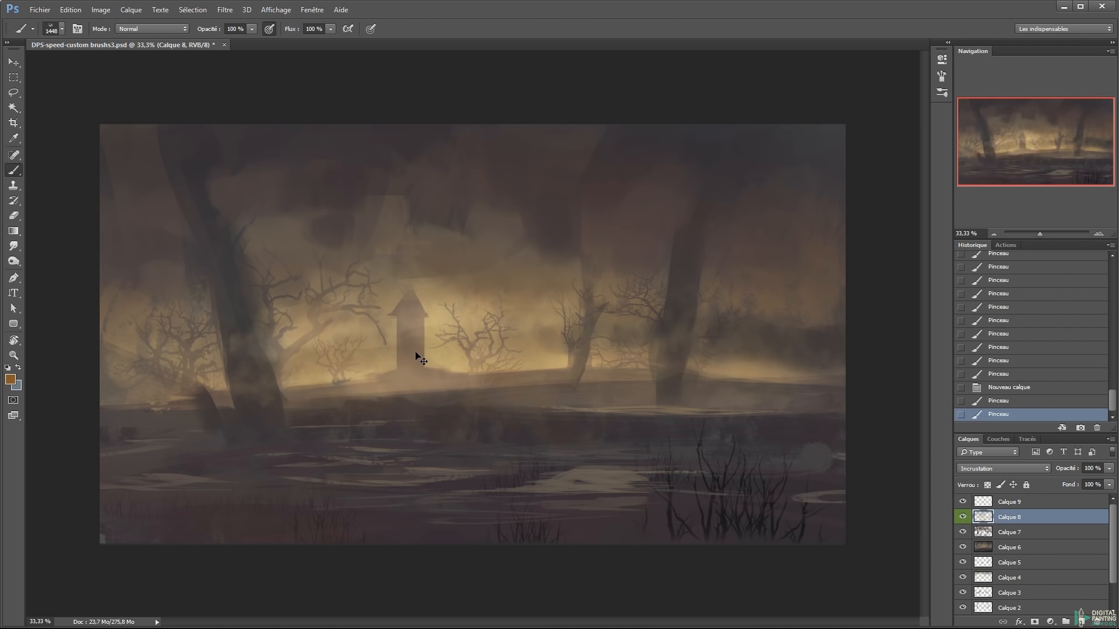
pyautogui.hotkey('ctrl', 'shift', 'n')
pyautogui.press('Tab')
pyautogui.press('Tab')
pyautogui.press('Tab')
pyautogui.press('Down')
pyautogui.press('Down')
pyautogui.press('Down')
pyautogui.press('Down')
pyautogui.press('Down')
pyautogui.press('Down')
pyautogui.press('Down')
pyautogui.press('Down')
pyautogui.press('Down')
pyautogui.press('Down')
pyautogui.press('Down')
pyautogui.press('Down')
pyautogui.press('Down')
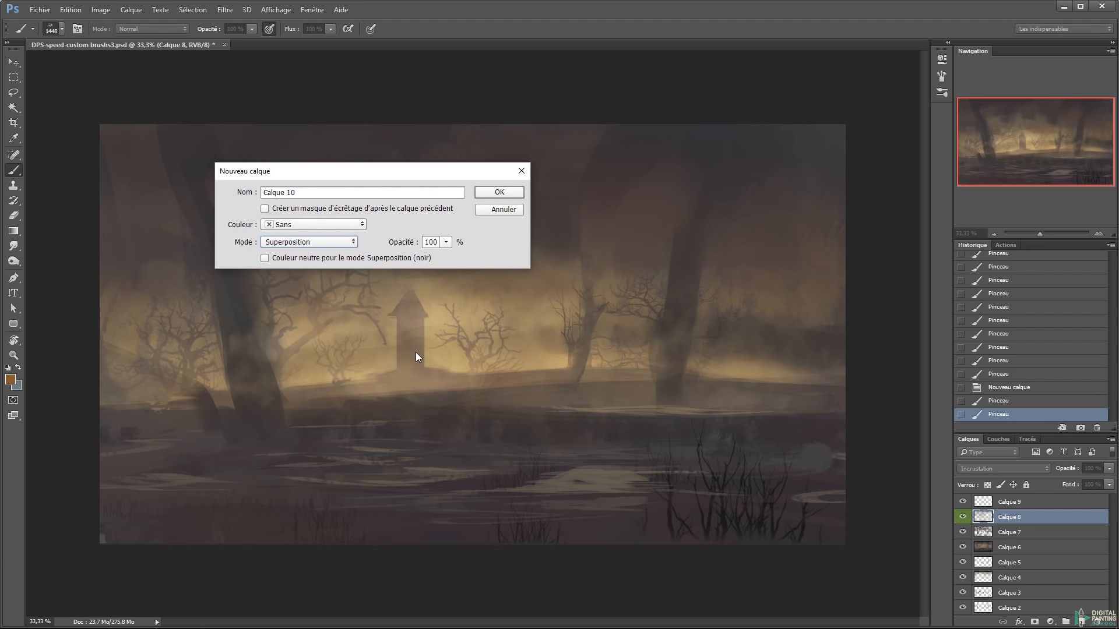
pyautogui.press('Return')
# Set the foreground to a pale yellow and try a mist dab between the tower and the right trees
pyautogui.click(11, 379)
pyautogui.click(407, 362)
pyautogui.click(672, 250)
pyautogui.moveTo(672, 249); pyautogui.dragTo(649, 250)
pyautogui.click(785, 360)
pyautogui.press('Return')
pyautogui.click(496, 371)
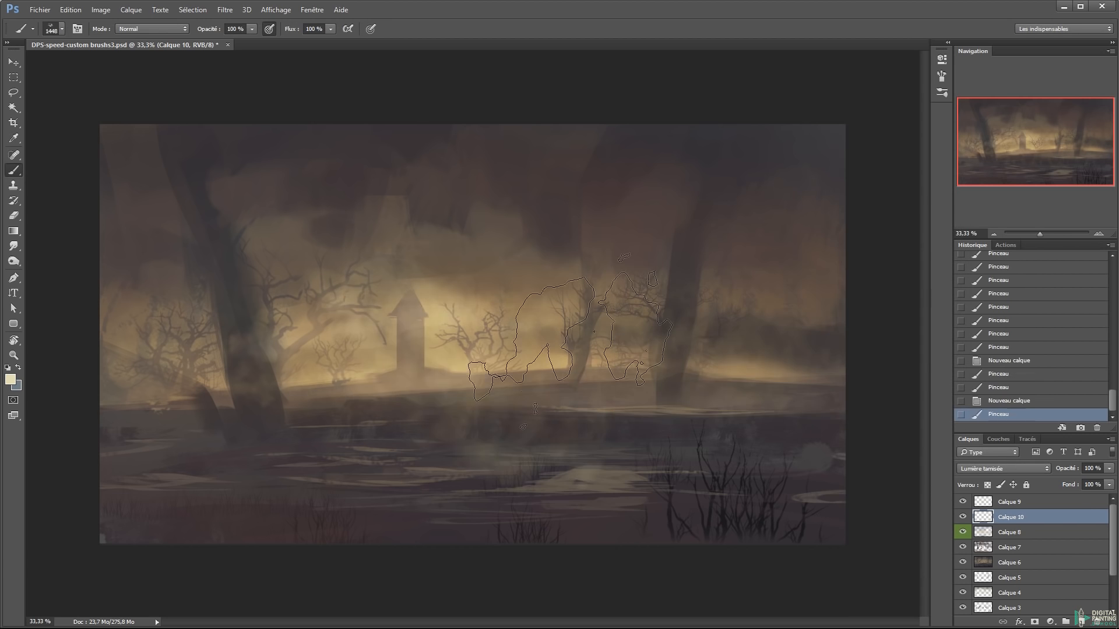
pyautogui.hotkey('ctrl', 'z')
# Switch to a recently used brush and dab pale light around the tower and neighbouring dead trees
pyautogui.rightClick(529, 282)
pyautogui.click(638, 363)
pyautogui.moveTo(433, 335); pyautogui.dragTo(499, 336)
pyautogui.moveTo(499, 334)
pyautogui.mouseDown()
pyautogui.moveTo(419, 332)
pyautogui.moveTo(429, 355)
pyautogui.mouseUp()
pyautogui.hotkey('ctrl', 'z')
pyautogui.click(434, 354)
pyautogui.click(332, 362)
pyautogui.click(408, 343)
pyautogui.click(481, 328)
pyautogui.click(558, 325)
pyautogui.click(376, 337)
pyautogui.click(410, 331)
pyautogui.click(526, 315)
pyautogui.click(460, 332)
pyautogui.click(408, 330)
pyautogui.click(315, 306)
# Tint the clouds and the sky near the right edge with a large brush in a salmon-orange tone
pyautogui.press('x')
pyautogui.keyDown('alt'); pyautogui.click(439, 345); pyautogui.keyUp('alt')
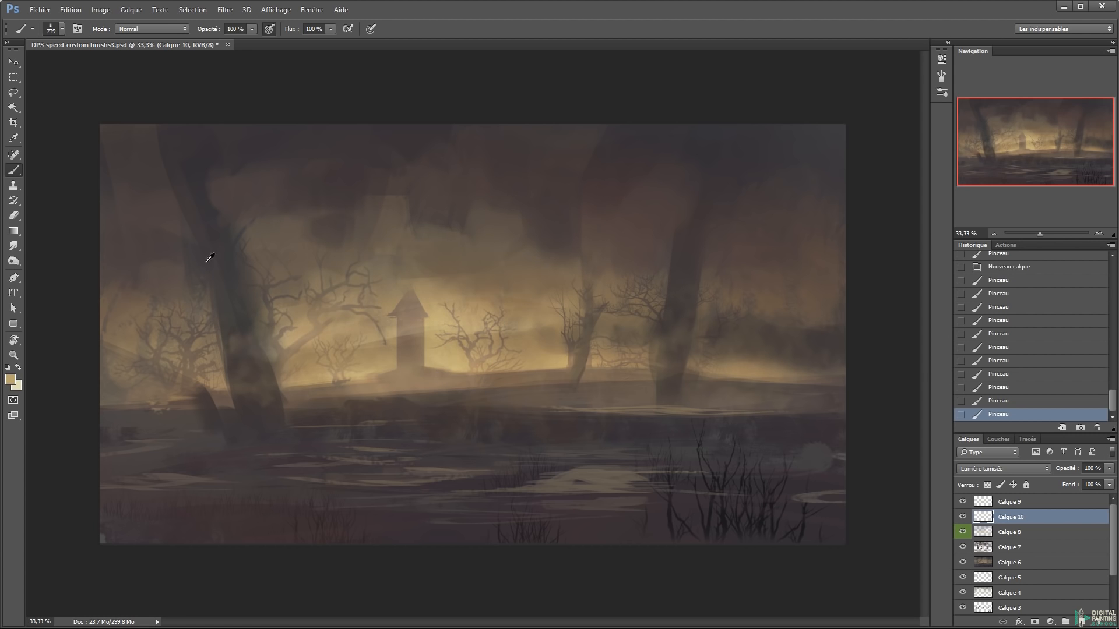
pyautogui.click(11, 380)
pyautogui.click(787, 380)
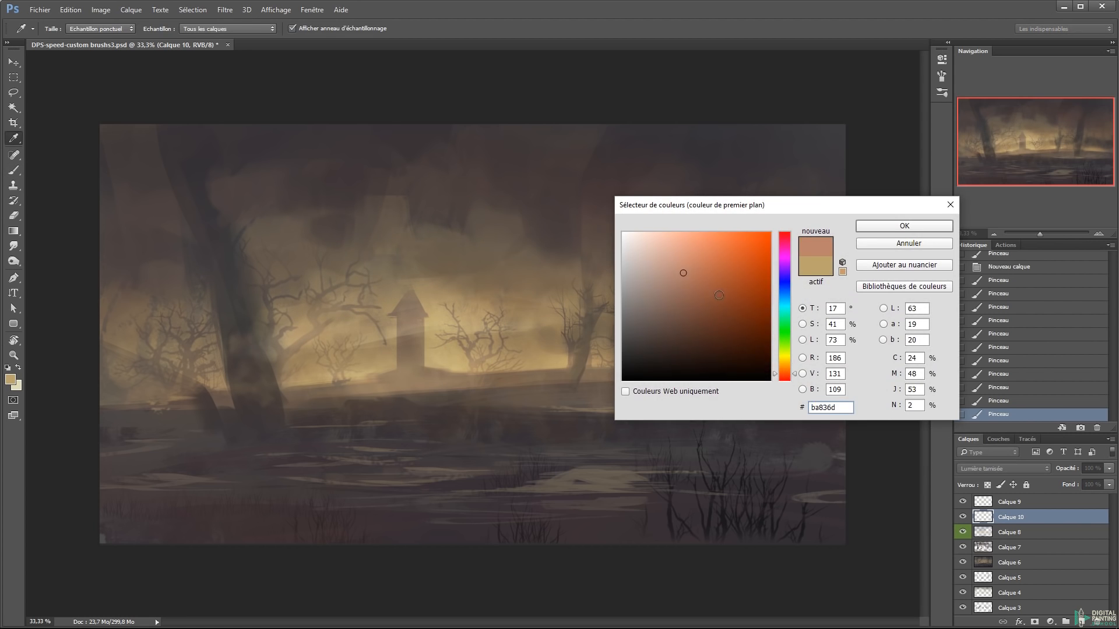
pyautogui.click(887, 219)
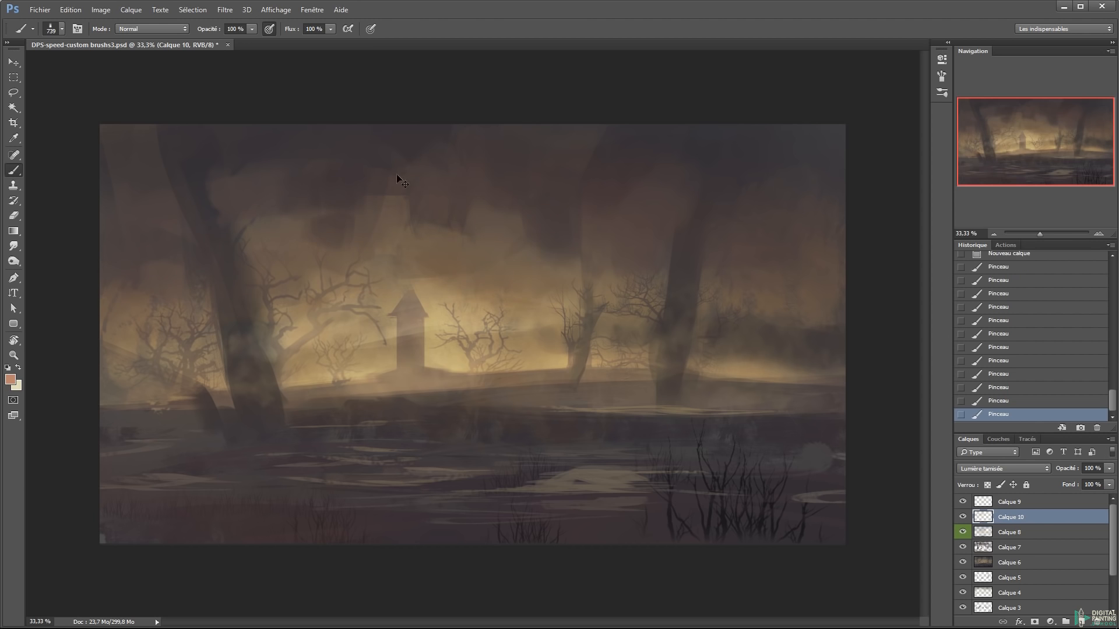
pyautogui.keyDown('alt'); pyautogui.click(780, 144); pyautogui.keyUp('alt')
pyautogui.keyDown('alt'); pyautogui.rightClick(780, 238); pyautogui.keyUp('alt')
pyautogui.moveTo(842, 333); pyautogui.dragTo(736, 326)
pyautogui.hotkey('ctrl', 'z')
# Add a new Normal layer above Calque 10 and set the foreground to a pale cream for the tower area
pyautogui.click(1019, 502)
pyautogui.click(1014, 520)
pyautogui.hotkey('ctrl', 'shift', 'alt', 'n')
pyautogui.keyDown('ctrl'); pyautogui.click(411, 332); pyautogui.keyUp('ctrl')
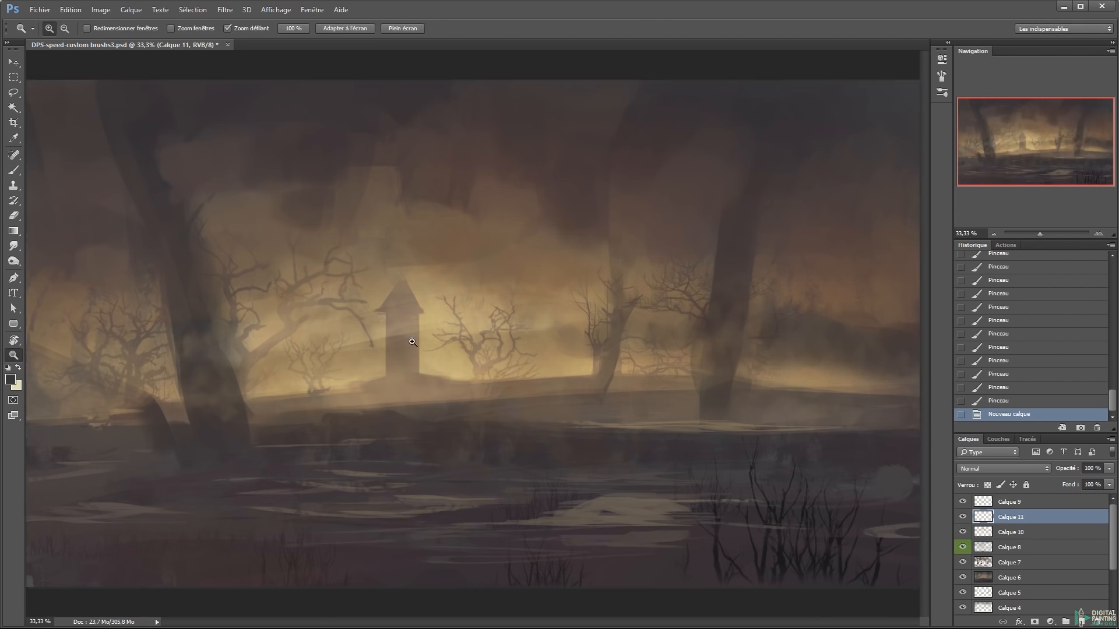
pyautogui.keyDown('ctrl'); pyautogui.click(411, 332); pyautogui.keyUp('ctrl')
pyautogui.keyDown('alt'); pyautogui.rightClick(420, 367); pyautogui.keyUp('alt')
pyautogui.click(10, 381)
pyautogui.click(531, 344)
pyautogui.moveTo(676, 254); pyautogui.dragTo(654, 240)
pyautogui.click(903, 225)
# Brush cream light along the horizon on both sides of the tower and around its roof
pyautogui.moveTo(475, 373)
pyautogui.mouseDown()
pyautogui.moveTo(498, 354)
pyautogui.moveTo(476, 348)
pyautogui.moveTo(466, 396)
pyautogui.mouseUp()
pyautogui.keyDown('alt'); pyautogui.rightClick(498, 349); pyautogui.keyUp('alt')
pyautogui.moveTo(527, 410)
pyautogui.mouseDown()
pyautogui.moveTo(551, 417)
pyautogui.moveTo(551, 395)
pyautogui.mouseUp()
pyautogui.keyDown('alt'); pyautogui.rightClick(340, 379); pyautogui.keyUp('alt')
pyautogui.moveTo(230, 428); pyautogui.dragTo(265, 402)
pyautogui.moveTo(269, 426); pyautogui.dragTo(309, 418)
pyautogui.moveTo(332, 408); pyautogui.dragTo(372, 382)
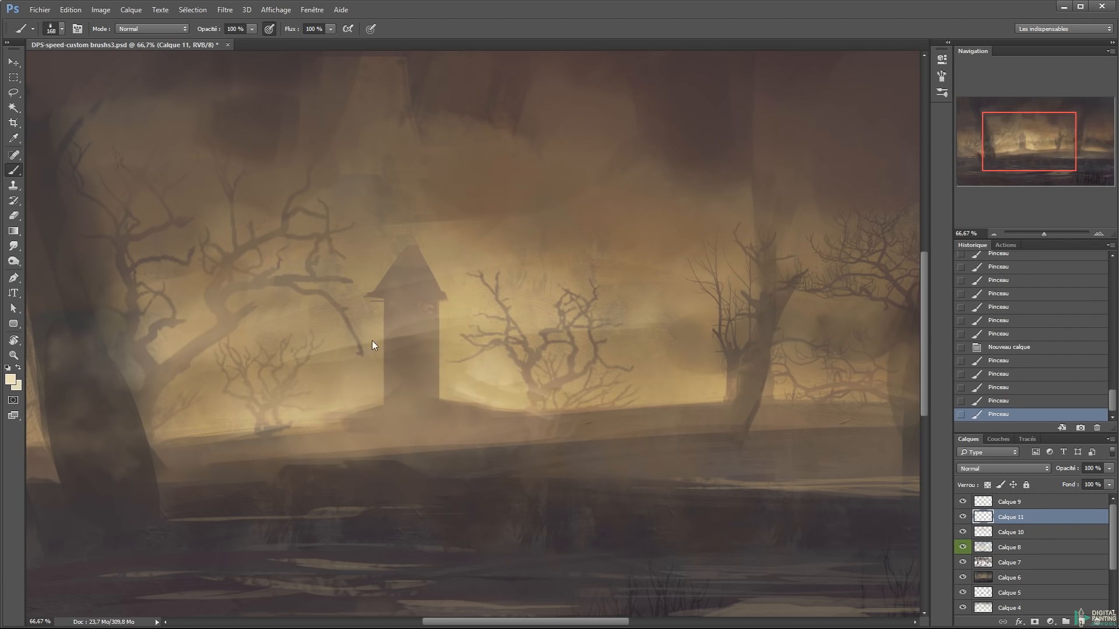
pyautogui.moveTo(271, 368); pyautogui.dragTo(302, 350)
pyautogui.moveTo(350, 344); pyautogui.dragTo(374, 312)
pyautogui.moveTo(395, 253); pyautogui.dragTo(421, 233)
# Choose a broad cloud-shaped brush and set the foreground to a warm yellow based on the glow
pyautogui.rightClick(579, 269)
pyautogui.moveTo(831, 414); pyautogui.dragTo(832, 415)
pyautogui.doubleClick(663, 389)
pyautogui.press('x')
pyautogui.keyDown('alt'); pyautogui.click(447, 344); pyautogui.keyUp('alt')
pyautogui.click(10, 380)
pyautogui.click(688, 253)
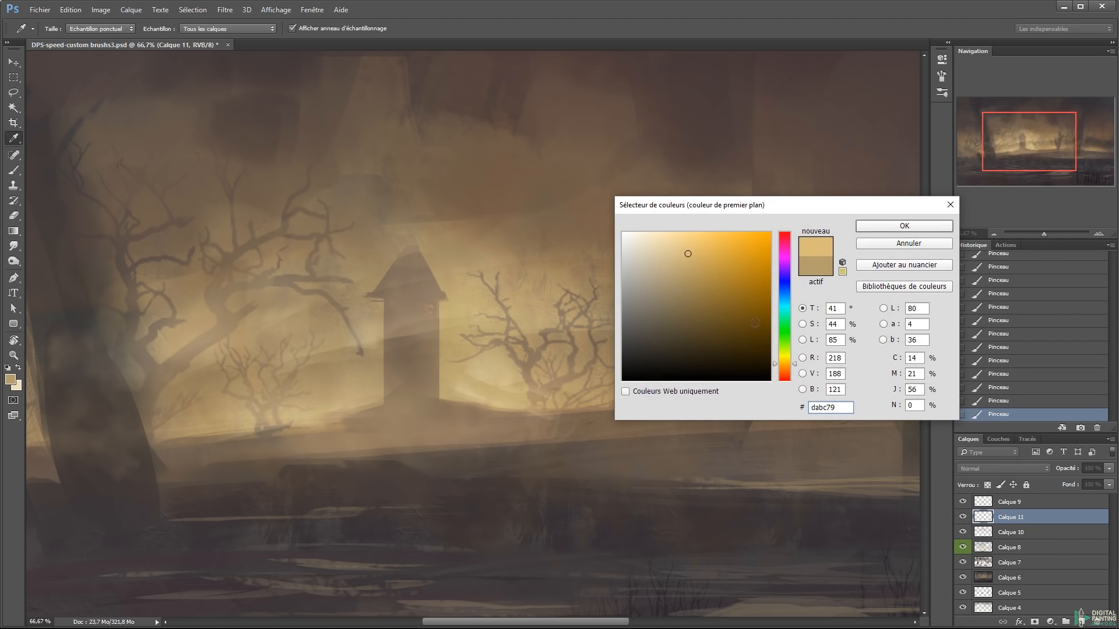
pyautogui.click(787, 361)
pyautogui.press('Return')
# Paint warm yellow haze over the dead trees beside the tower and behind the large left trunk
pyautogui.moveTo(574, 277); pyautogui.dragTo(489, 283)
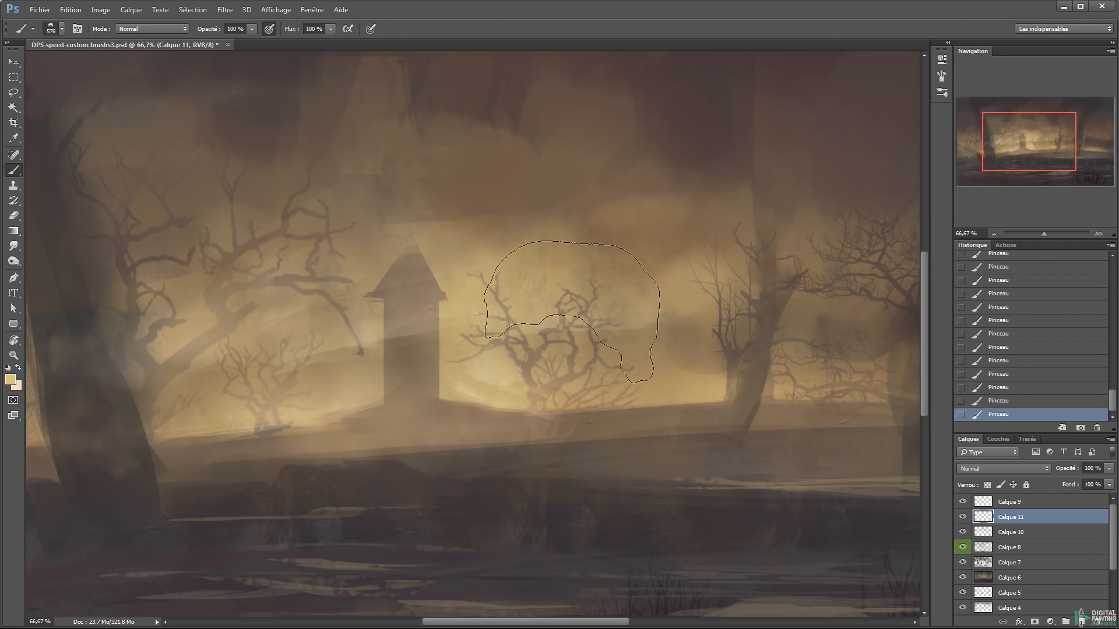
pyautogui.moveTo(110, 313); pyautogui.dragTo(558, 290)
pyautogui.moveTo(329, 306); pyautogui.dragTo(455, 306)
pyautogui.moveTo(385, 338)
pyautogui.mouseDown()
pyautogui.moveTo(330, 305)
pyautogui.moveTo(492, 257)
pyautogui.mouseUp()
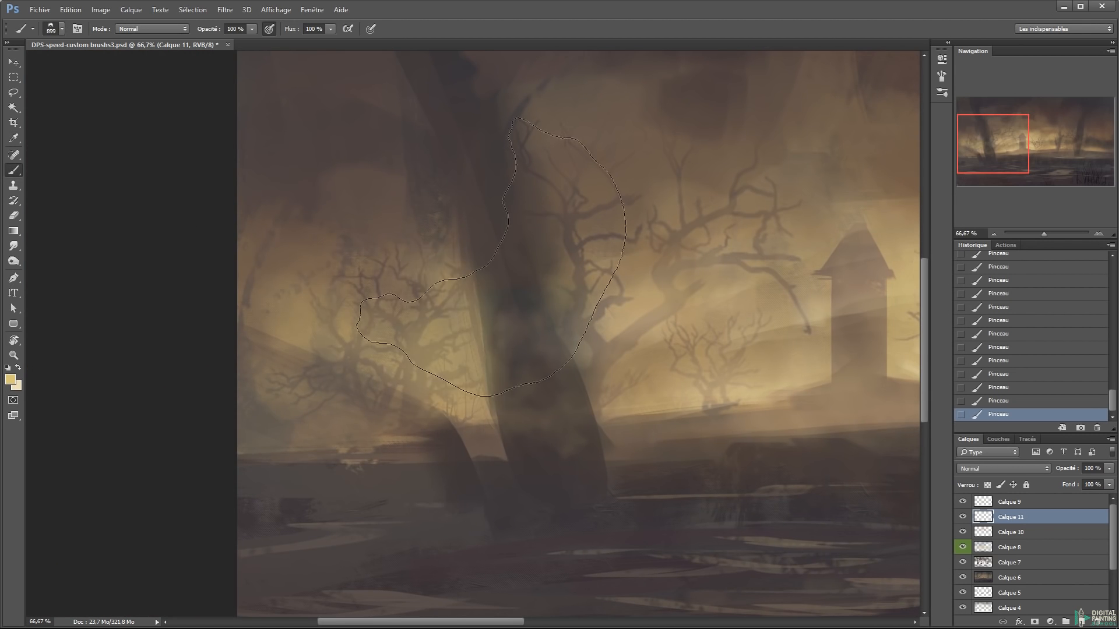
pyautogui.hotkey('ctrl', 'z')
pyautogui.moveTo(362, 300); pyautogui.dragTo(461, 315)
# Extend the haze over the right-hand trees in warm yellow, and add cream touches with the swapped colour
pyautogui.moveTo(724, 308); pyautogui.dragTo(26, 232)
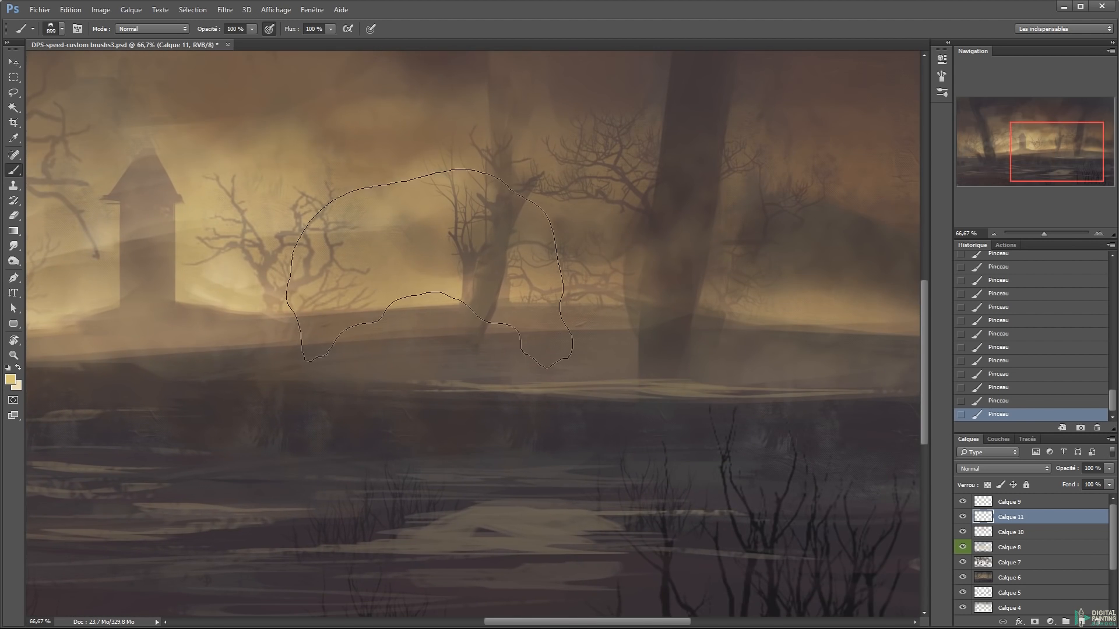
pyautogui.moveTo(785, 308)
pyautogui.mouseDown()
pyautogui.moveTo(510, 379)
pyautogui.moveTo(606, 367)
pyautogui.mouseUp()
pyautogui.moveTo(519, 265); pyautogui.dragTo(463, 266)
pyautogui.press('x')
pyautogui.click(499, 253)
pyautogui.moveTo(353, 288); pyautogui.dragTo(991, 350)
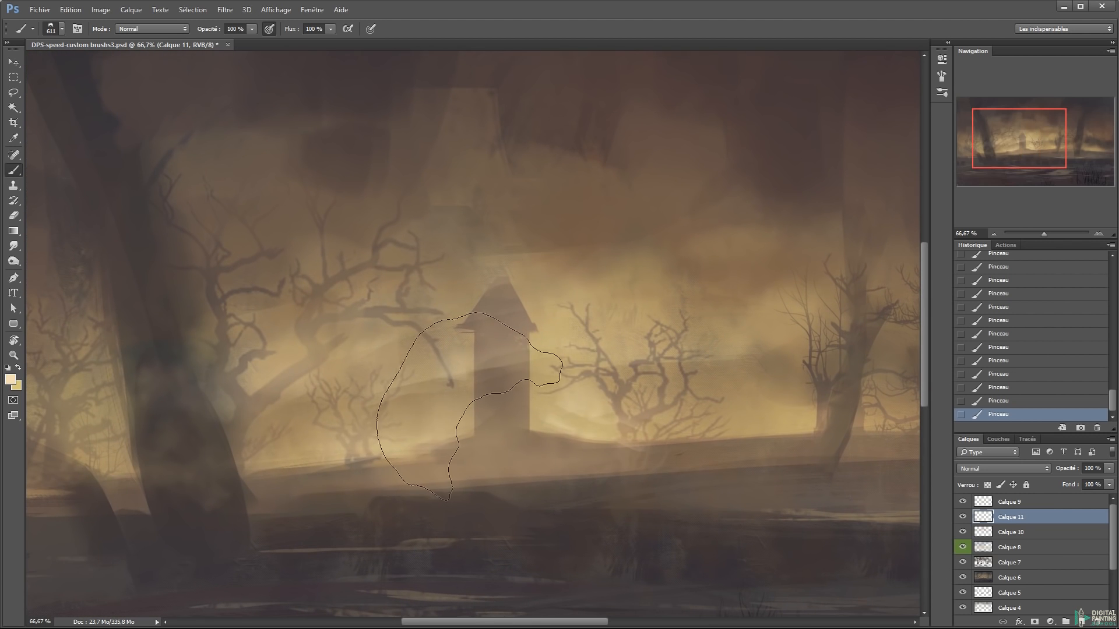
# Sample the tower's brown, make it slightly more saturated in the colour picker, and add a new layer above Calque 11
pyautogui.press('x')
pyautogui.keyDown('alt'); pyautogui.click(500, 397); pyautogui.keyUp('alt')
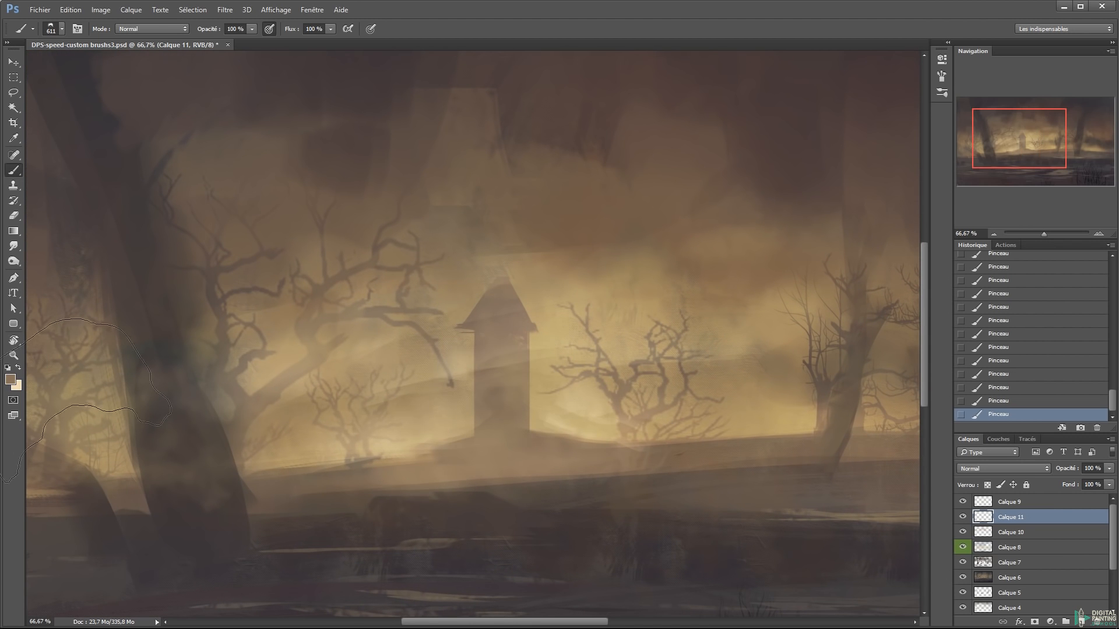
pyautogui.click(10, 379)
pyautogui.moveTo(672, 283); pyautogui.dragTo(690, 289)
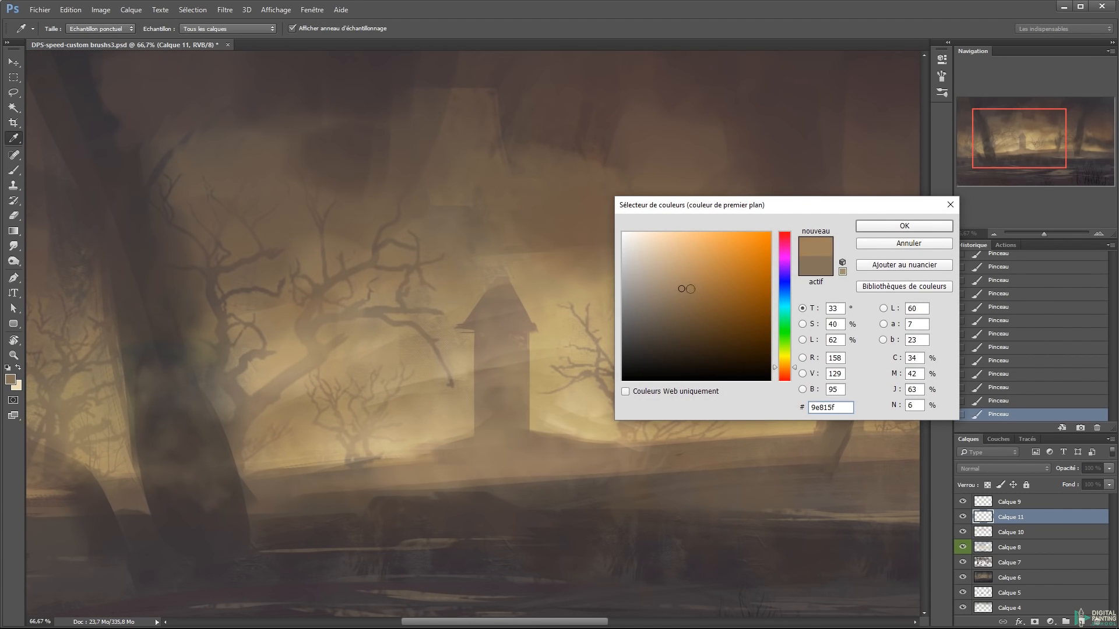
pyautogui.press('Return')
pyautogui.press('b')
pyautogui.hotkey('ctrl', 'shift', 'alt', 'n')
# Choose a textured brush, darken the foreground brown slightly, and test it on the tower's roof
pyautogui.rightClick(733, 495)
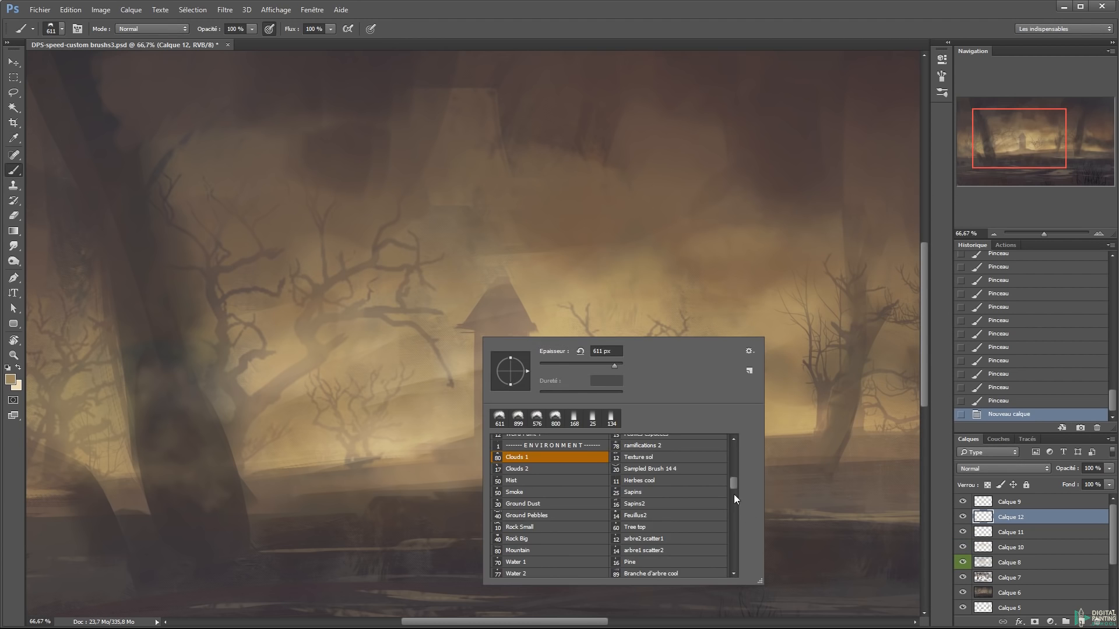
pyautogui.click(658, 540)
pyautogui.moveTo(490, 312)
pyautogui.mouseDown()
pyautogui.moveTo(518, 379)
pyautogui.moveTo(467, 421)
pyautogui.moveTo(498, 346)
pyautogui.moveTo(468, 328)
pyautogui.mouseUp()
pyautogui.hotkey('ctrl', 'z')
pyautogui.click(11, 379)
pyautogui.click(689, 297)
pyautogui.press('Return')
pyautogui.hotkey('ctrl', 'z')
# Repaint the tower's roof and body in hazy brown and add a small grave marker beside its base
pyautogui.click(479, 315)
pyautogui.moveTo(471, 326)
pyautogui.mouseDown()
pyautogui.moveTo(502, 280)
pyautogui.moveTo(537, 342)
pyautogui.moveTo(487, 324)
pyautogui.moveTo(494, 287)
pyautogui.mouseUp()
pyautogui.keyDown('alt'); pyautogui.click(497, 309); pyautogui.keyUp('alt')
pyautogui.moveTo(494, 287); pyautogui.dragTo(502, 391)
pyautogui.click(476, 448)
pyautogui.click(492, 445)
pyautogui.keyDown('alt'); pyautogui.rightClick(487, 435); pyautogui.keyUp('alt')
pyautogui.moveTo(459, 428); pyautogui.dragTo(460, 435)
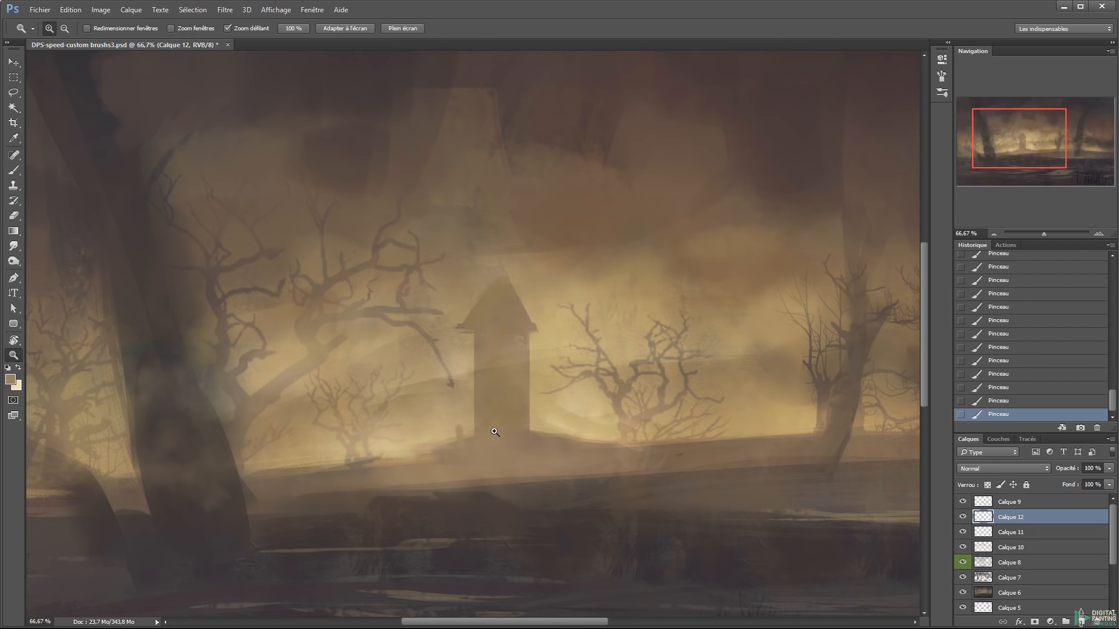
# Hide layer Calque 9 and paint small grave crosses on both sides of the tower with a 12 px brush
pyautogui.keyDown('ctrl'); pyautogui.click(493, 429); pyautogui.keyUp('ctrl')
pyautogui.click(962, 502)
pyautogui.rightClick(596, 367)
pyautogui.click(656, 397)
pyautogui.press('Return')
pyautogui.hotkey('ctrl', 'alt', 'z')
pyautogui.moveTo(449, 425); pyautogui.dragTo(439, 427)
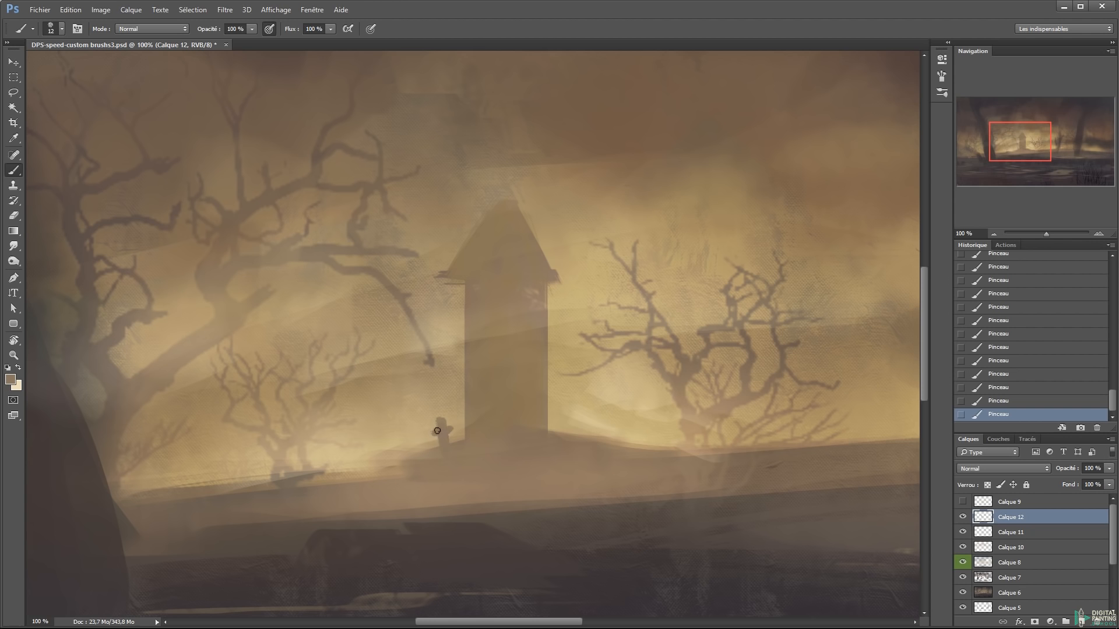
pyautogui.hotkey('ctrl', 'alt', 'z')
pyautogui.moveTo(578, 415); pyautogui.dragTo(640, 427)
# Texture the mound below the tower and the hill edge to its left with a 31 px brush in sampled ground browns
pyautogui.keyDown('alt'); pyautogui.click(491, 495); pyautogui.keyUp('alt')
pyautogui.press(']')
pyautogui.press(']')
pyautogui.moveTo(512, 493); pyautogui.dragTo(444, 501)
pyautogui.moveTo(523, 483)
pyautogui.mouseDown()
pyautogui.moveTo(468, 489)
pyautogui.moveTo(405, 469)
pyautogui.moveTo(534, 469)
pyautogui.moveTo(589, 489)
pyautogui.mouseUp()
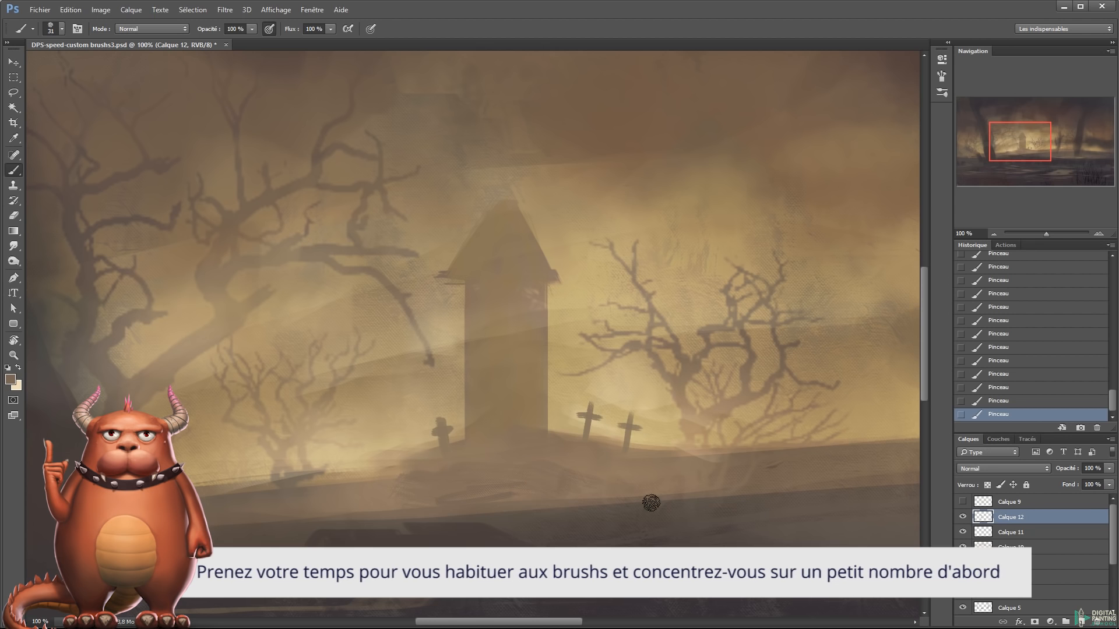
pyautogui.keyDown('alt'); pyautogui.click(350, 472); pyautogui.keyUp('alt')
pyautogui.moveTo(327, 479)
pyautogui.mouseDown()
pyautogui.moveTo(314, 480)
pyautogui.moveTo(371, 485)
pyautogui.mouseUp()
# Sharpen the tower's roof silhouette with sampled yellow haze around it and lighter brown strokes inside
pyautogui.keyDown('alt'); pyautogui.click(393, 425); pyautogui.keyUp('alt')
pyautogui.keyDown('alt'); pyautogui.click(382, 374); pyautogui.keyUp('alt')
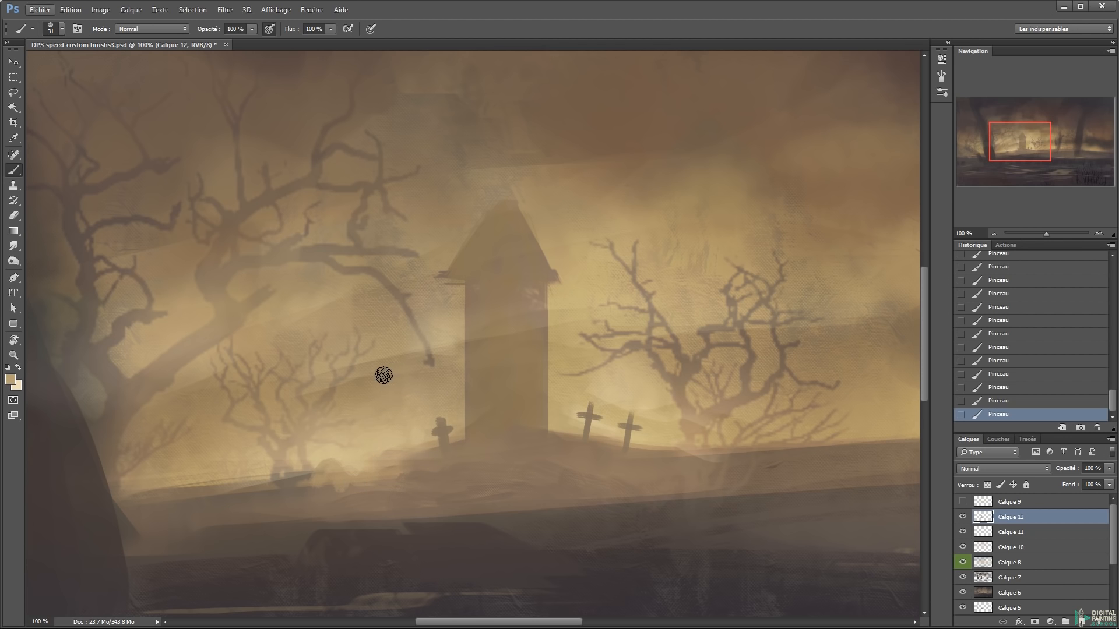
pyautogui.keyDown('alt'); pyautogui.click(578, 309); pyautogui.keyUp('alt')
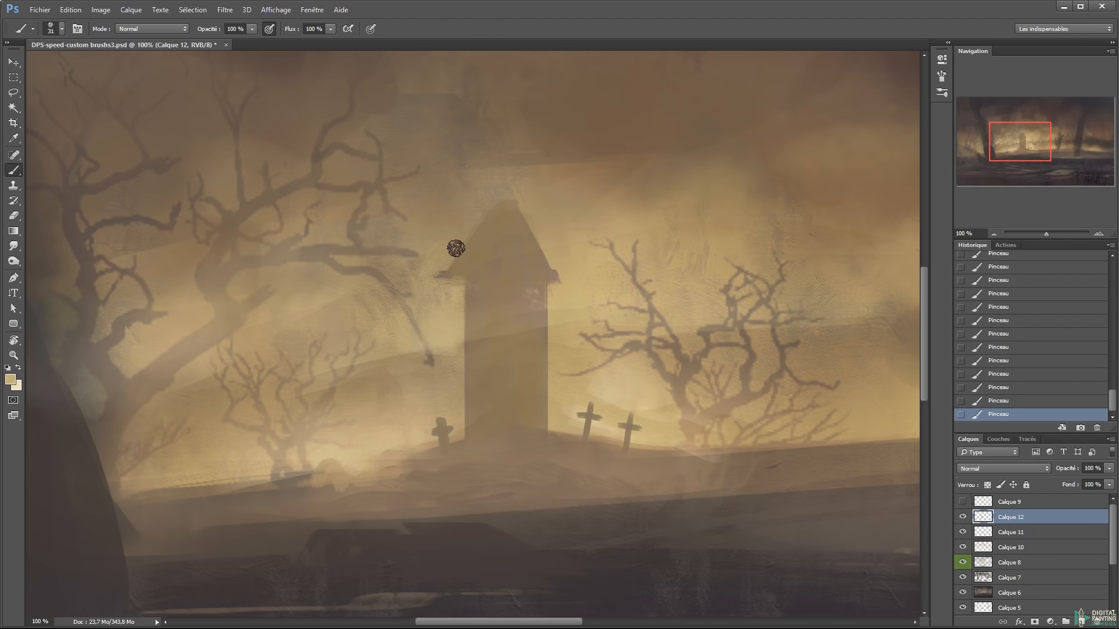
pyautogui.moveTo(450, 264)
pyautogui.mouseDown()
pyautogui.moveTo(497, 227)
pyautogui.moveTo(478, 250)
pyautogui.moveTo(471, 292)
pyautogui.moveTo(446, 297)
pyautogui.moveTo(502, 280)
pyautogui.moveTo(522, 248)
pyautogui.moveTo(539, 266)
pyautogui.moveTo(527, 291)
pyautogui.moveTo(570, 306)
pyautogui.moveTo(539, 233)
pyautogui.mouseUp()
pyautogui.keyDown('alt'); pyautogui.click(532, 242); pyautogui.keyUp('alt')
pyautogui.keyDown('alt'); pyautogui.click(568, 302); pyautogui.keyUp('alt')
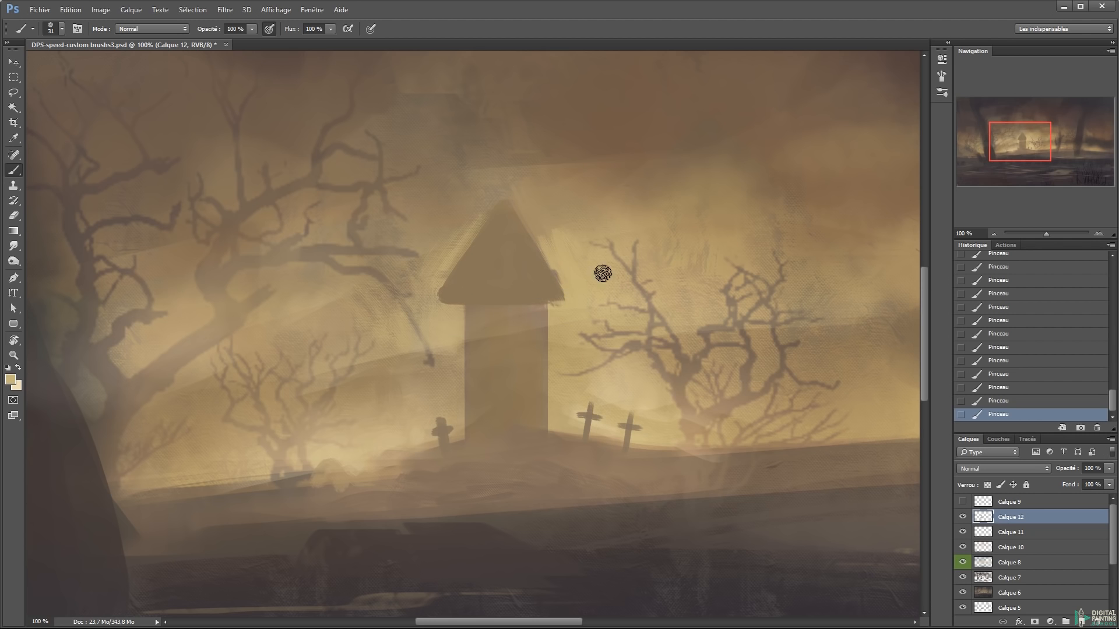
pyautogui.keyDown('alt'); pyautogui.click(498, 319); pyautogui.keyUp('alt')
pyautogui.moveTo(470, 294); pyautogui.dragTo(501, 228)
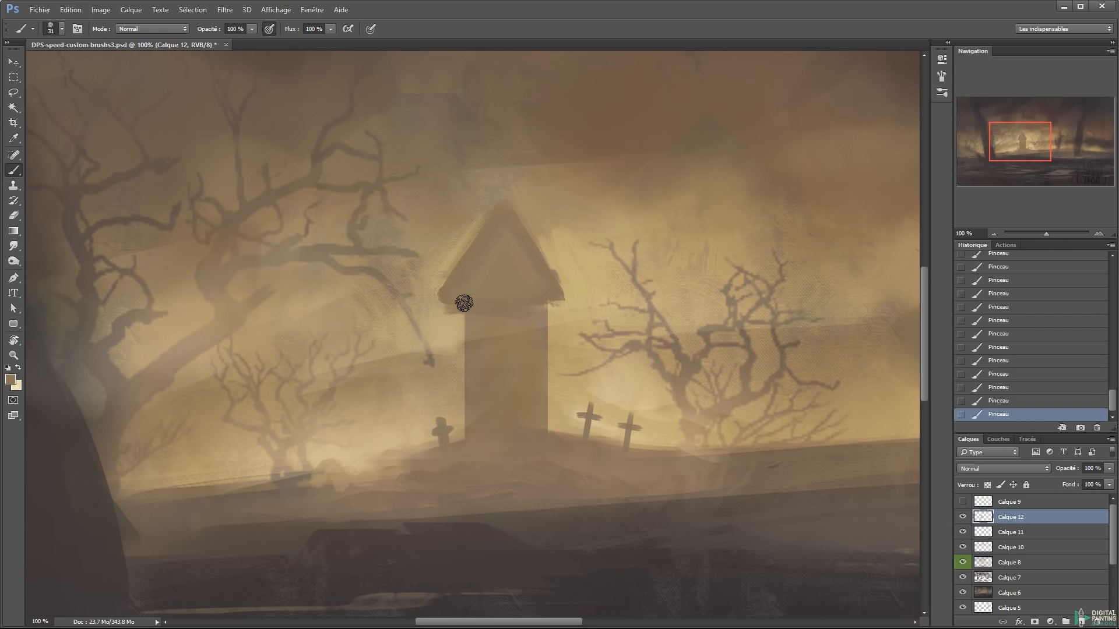
# Paint a faint leaning cross on the mound and darken the left edge of the tower's body
pyautogui.keyDown('alt'); pyautogui.click(527, 464); pyautogui.keyUp('alt')
pyautogui.keyDown('alt'); pyautogui.rightClick(587, 475); pyautogui.keyUp('alt')
pyautogui.keyDown('alt'); pyautogui.rightClick(568, 461); pyautogui.keyUp('alt')
pyautogui.keyDown('alt'); pyautogui.rightClick(485, 351); pyautogui.keyUp('alt')
pyautogui.moveTo(472, 323); pyautogui.dragTo(475, 402)
pyautogui.keyDown('alt'); pyautogui.rightClick(483, 342); pyautogui.keyUp('alt')
pyautogui.moveTo(472, 344); pyautogui.dragTo(468, 429)
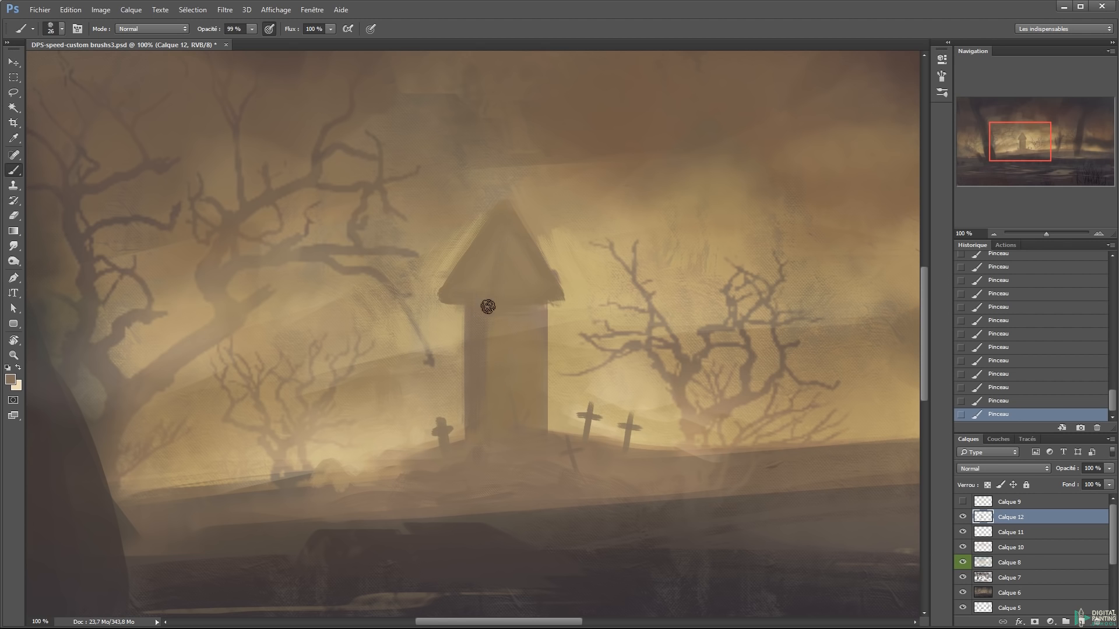
# Soften the new tower painting with a large 324 px eraser
pyautogui.hotkey('alt', 'space')
pyautogui.keyDown('alt'); pyautogui.click(535, 408); pyautogui.keyUp('alt')
pyautogui.keyDown('alt'); pyautogui.click(544, 392); pyautogui.keyUp('alt')
pyautogui.keyDown('alt'); pyautogui.click(552, 375); pyautogui.keyUp('alt')
pyautogui.keyDown('ctrl'); pyautogui.click(463, 305); pyautogui.keyUp('ctrl')
pyautogui.press('e')
pyautogui.hotkey('ctrl', 'space')
pyautogui.moveTo(410, 310)
pyautogui.mouseDown()
pyautogui.moveTo(412, 332)
pyautogui.moveTo(356, 328)
pyautogui.moveTo(337, 267)
pyautogui.mouseUp()
pyautogui.keyDown('alt'); pyautogui.click(412, 333); pyautogui.keyUp('alt')
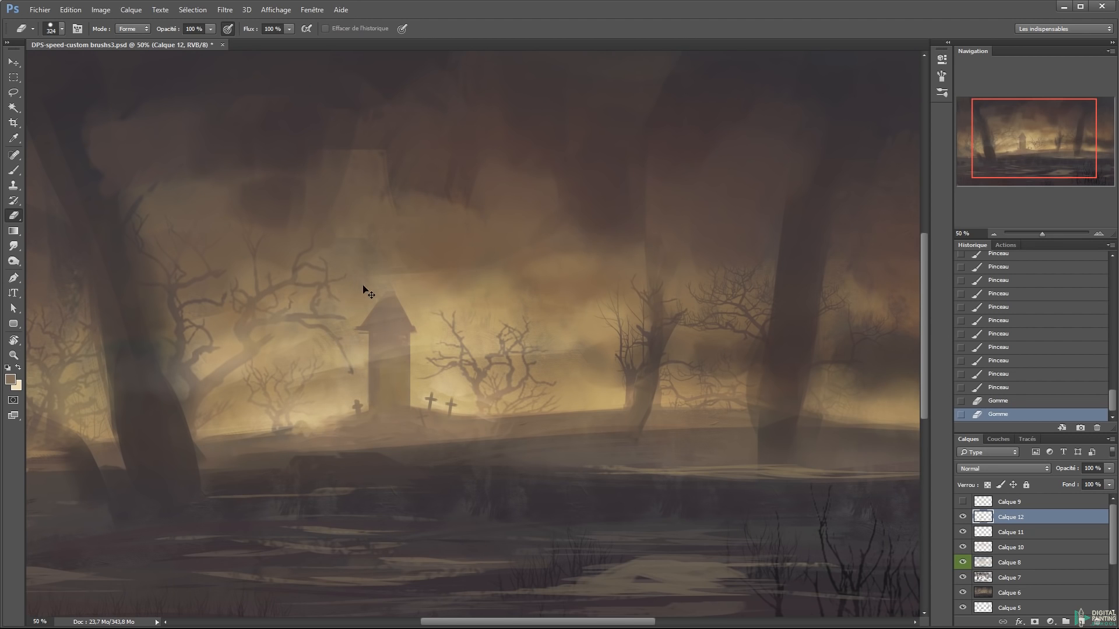
# Repaint the tower's roof and body with brown sampled from the tower
pyautogui.press('b')
pyautogui.click(390, 293)
pyautogui.keyDown('alt'); pyautogui.click(381, 332); pyautogui.keyUp('alt')
pyautogui.click(388, 305)
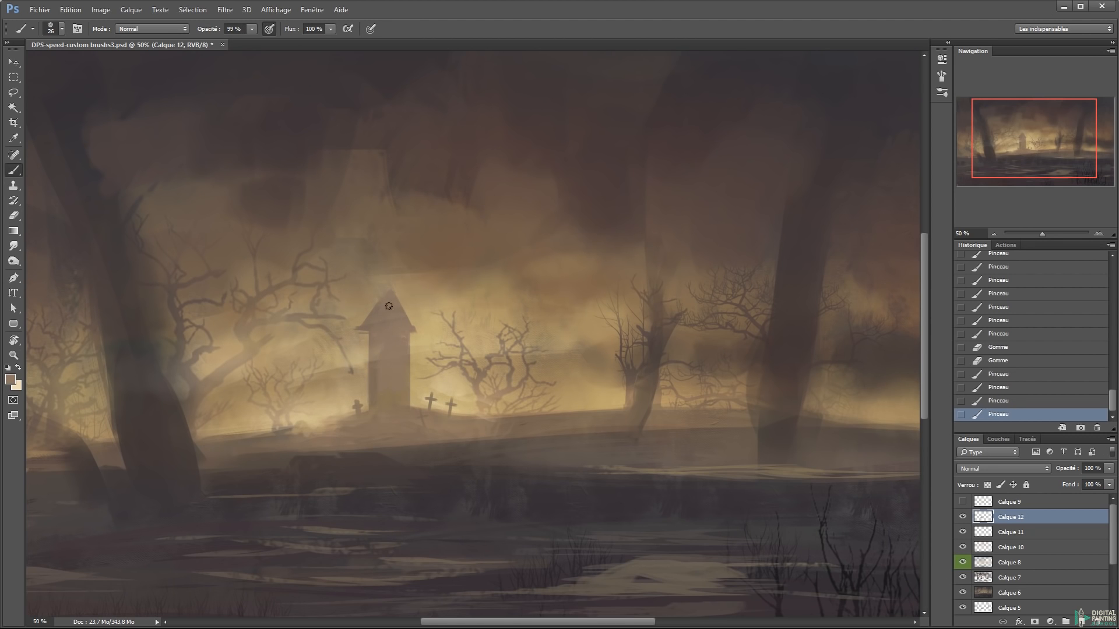
pyautogui.keyDown('alt'); pyautogui.click(362, 339); pyautogui.keyUp('alt')
# Sample a dark tone from the painting and change the foreground to a darker purple with a hue of 306°
pyautogui.hotkey('ctrl', '-')
pyautogui.hotkey('ctrl', '-')
pyautogui.hotkey('ctrl', '-')
pyautogui.hotkey('ctrl', '+')
pyautogui.hotkey('ctrl', '+')
pyautogui.keyDown('alt'); pyautogui.click(265, 411); pyautogui.keyUp('alt')
pyautogui.click(10, 379)
pyautogui.click(785, 254)
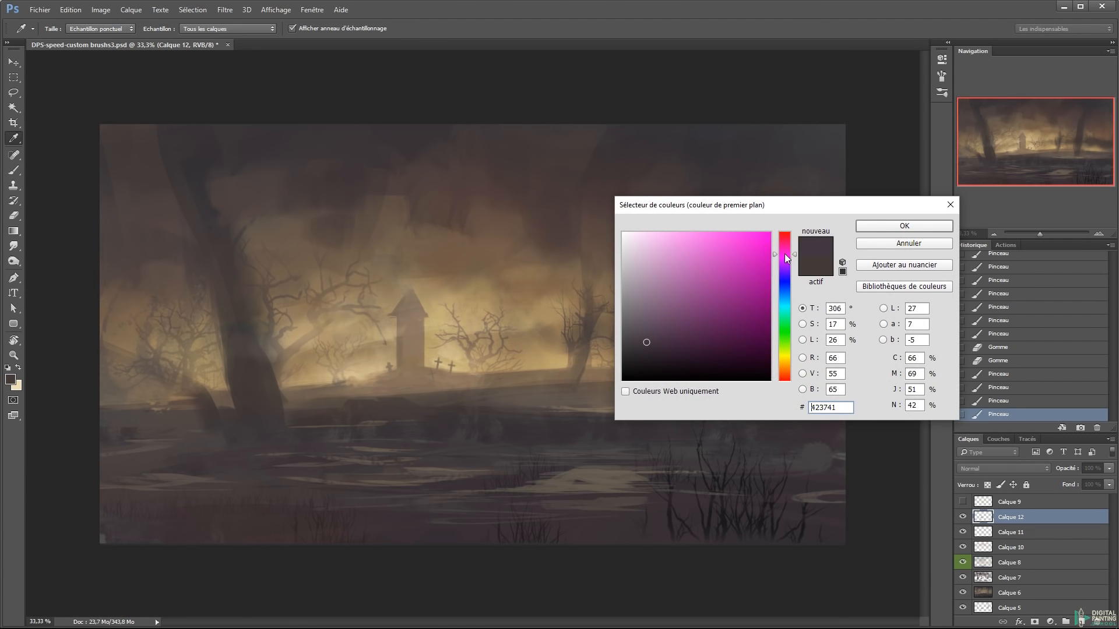
pyautogui.click(648, 357)
pyautogui.press('Return')
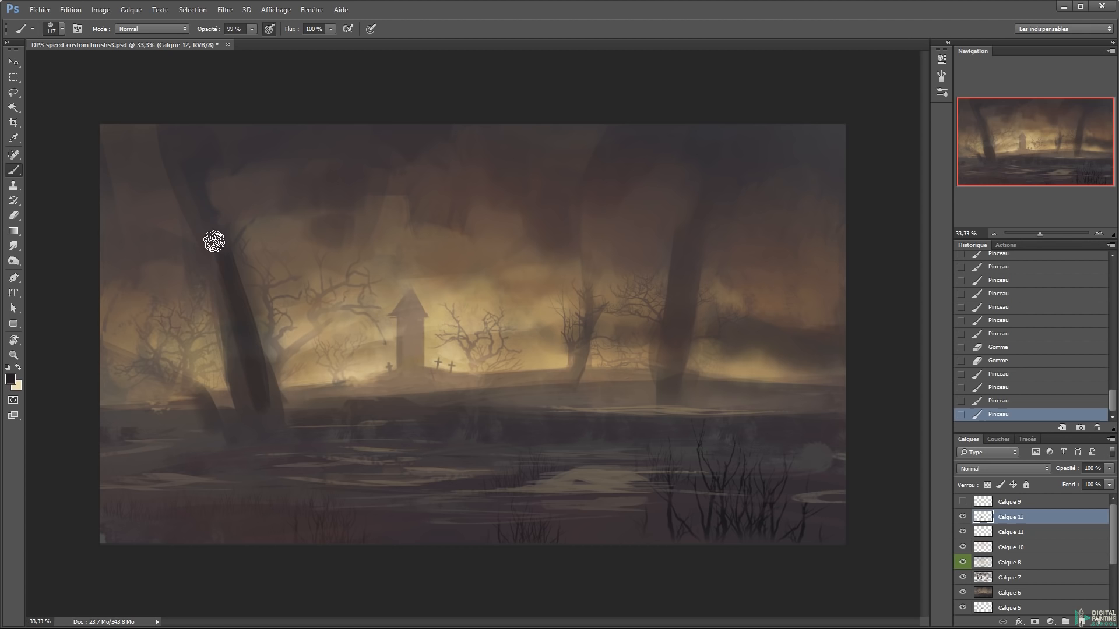
# Darken the large left tree's trunk and paint its upper limb and a side branch reaching the canvas edge
pyautogui.moveTo(186, 153); pyautogui.dragTo(262, 382)
pyautogui.moveTo(183, 195)
pyautogui.mouseDown()
pyautogui.moveTo(195, 125)
pyautogui.moveTo(187, 190)
pyautogui.mouseUp()
pyautogui.moveTo(185, 189); pyautogui.dragTo(163, 119)
pyautogui.moveTo(191, 236); pyautogui.dragTo(139, 206)
pyautogui.moveTo(190, 235); pyautogui.dragTo(175, 222)
# Paint an arched branch rising from the large left trunk and drooping towards the tower
pyautogui.moveTo(243, 295)
pyautogui.mouseDown()
pyautogui.moveTo(289, 233)
pyautogui.moveTo(307, 257)
pyautogui.moveTo(358, 268)
pyautogui.mouseUp()
pyautogui.hotkey('ctrl', 'z')
pyautogui.moveTo(284, 236)
pyautogui.mouseDown()
pyautogui.moveTo(264, 259)
pyautogui.moveTo(252, 288)
pyautogui.mouseUp()
pyautogui.press('x')
pyautogui.keyDown('alt'); pyautogui.click(243, 341); pyautogui.keyUp('alt')
pyautogui.moveTo(270, 245); pyautogui.dragTo(244, 326)
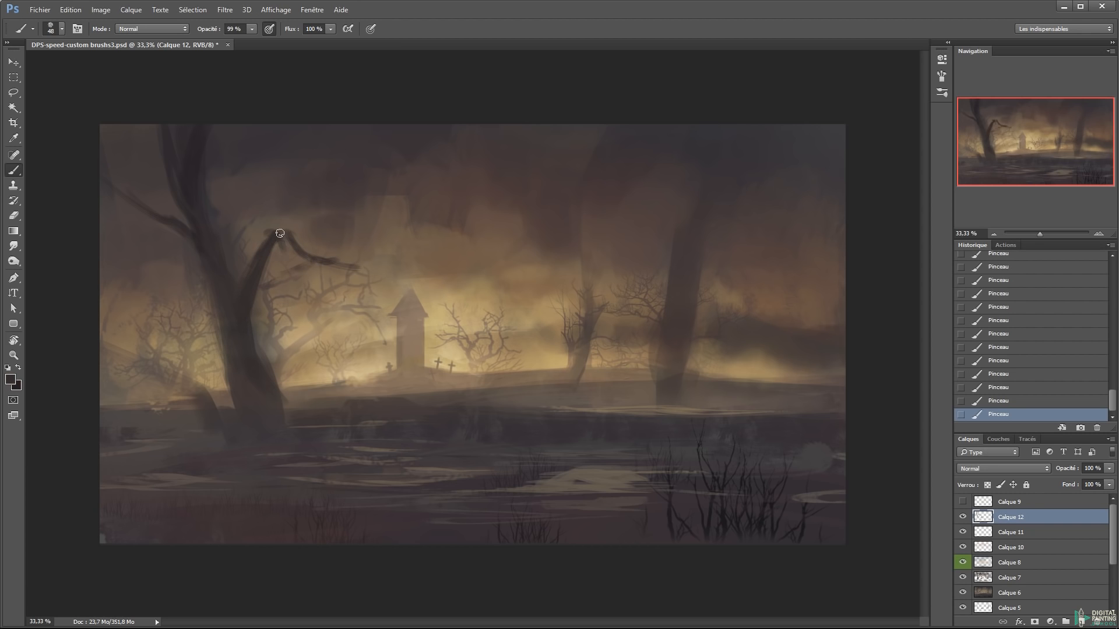
# Undo the last branch strokes and rework the drooping part of the arched branch
pyautogui.hotkey('ctrl', 'alt', 'z')
pyautogui.hotkey('ctrl', 'alt', 'z')
pyautogui.hotkey('ctrl', 'alt', 'z')
pyautogui.hotkey('ctrl', 'alt', 'z')
pyautogui.moveTo(292, 243); pyautogui.dragTo(297, 270)
pyautogui.keyDown('alt'); pyautogui.click(318, 262); pyautogui.keyUp('alt')
pyautogui.keyDown('alt'); pyautogui.rightClick(317, 263); pyautogui.keyUp('alt')
pyautogui.press('x')
# Paint the large right-hand trunk as a dark broken stump with a wider base
pyautogui.keyDown('alt'); pyautogui.rightClick(689, 270); pyautogui.keyUp('alt')
pyautogui.moveTo(701, 219); pyautogui.dragTo(660, 387)
pyautogui.keyDown('alt'); pyautogui.click(670, 369); pyautogui.keyUp('alt')
pyautogui.keyDown('alt'); pyautogui.rightClick(708, 243); pyautogui.keyUp('alt')
pyautogui.moveTo(684, 317)
pyautogui.mouseDown()
pyautogui.moveTo(667, 399)
pyautogui.moveTo(680, 406)
pyautogui.moveTo(658, 373)
pyautogui.moveTo(658, 399)
pyautogui.moveTo(655, 360)
pyautogui.moveTo(684, 388)
pyautogui.moveTo(658, 409)
pyautogui.moveTo(686, 430)
pyautogui.mouseUp()
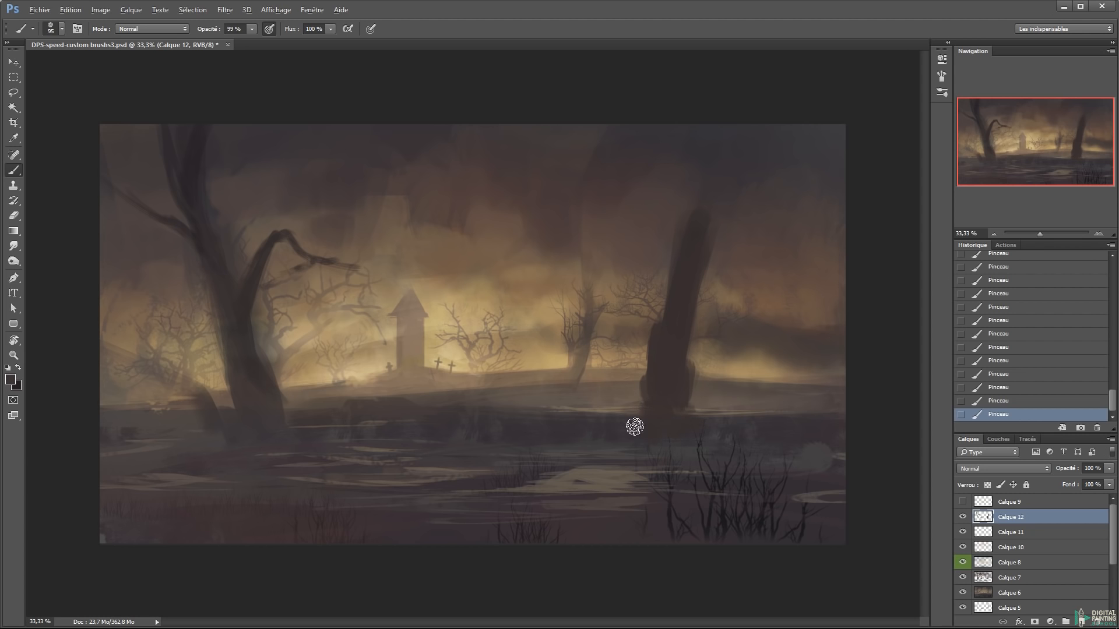
# Darken the mid-distance tree left of the stump and paint a small distant tree to the stump's right
pyautogui.keyDown('alt'); pyautogui.rightClick(626, 392); pyautogui.keyUp('alt')
pyautogui.moveTo(575, 386); pyautogui.dragTo(585, 334)
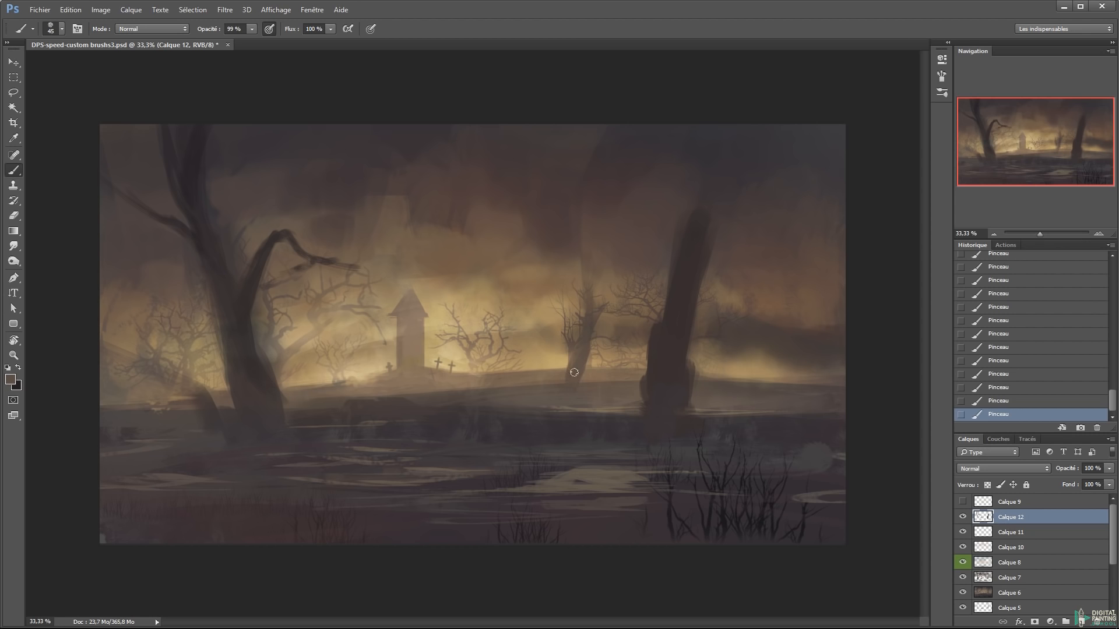
pyautogui.moveTo(755, 385); pyautogui.dragTo(744, 340)
pyautogui.keyDown('alt'); pyautogui.rightClick(774, 340); pyautogui.keyUp('alt')
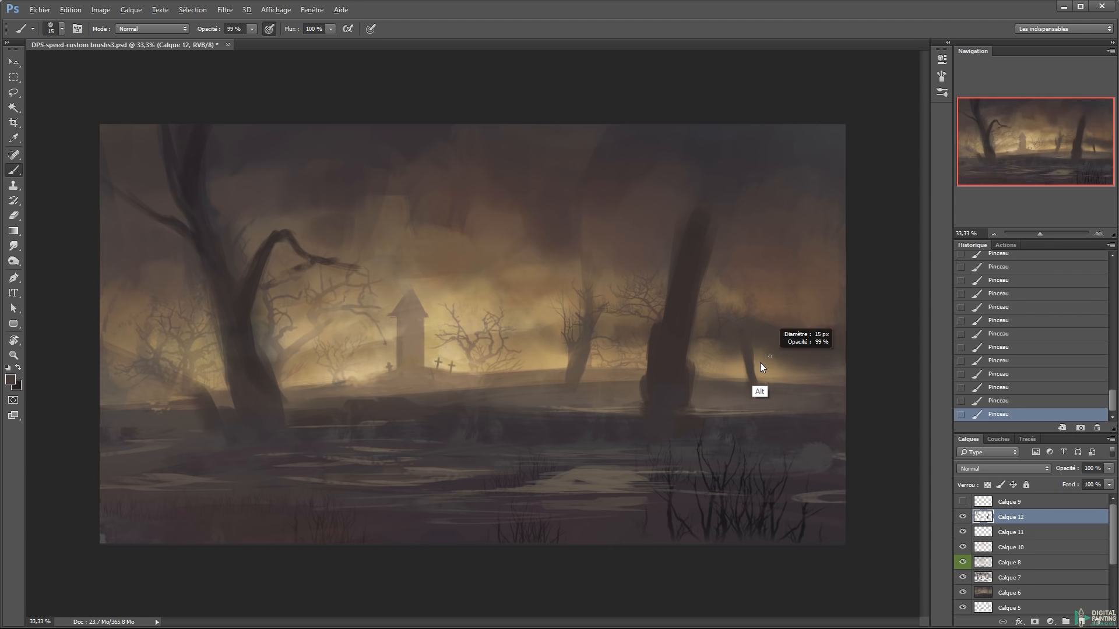
# Paint tiny grave crosses along the hill between the tower and the mid-distance tree in sampled ground colours
pyautogui.keyDown('alt'); pyautogui.click(298, 387); pyautogui.keyUp('alt')
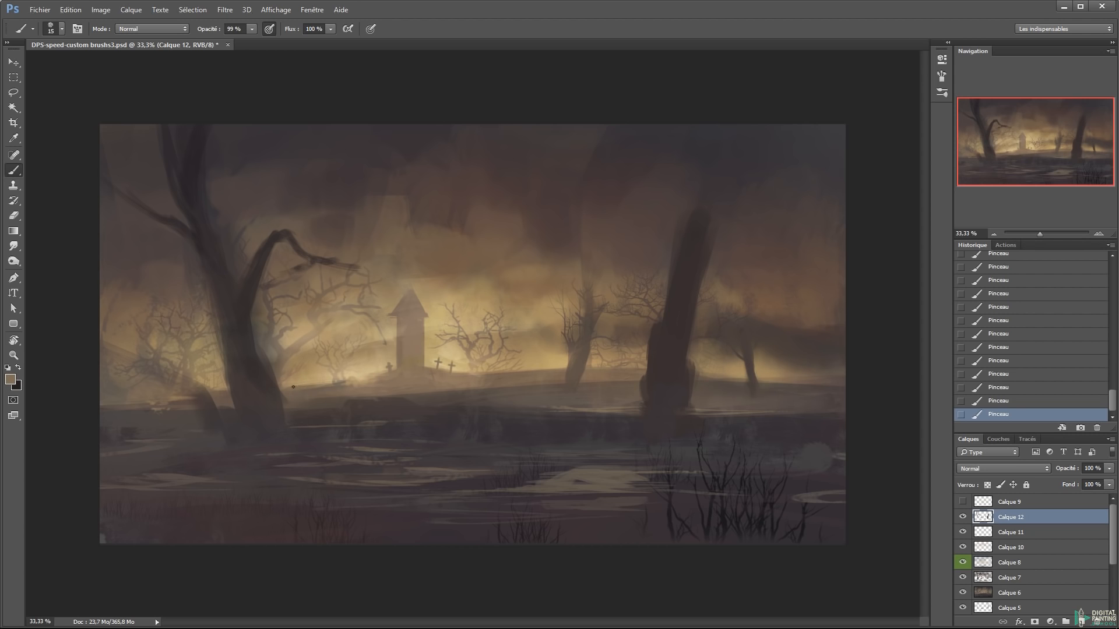
pyautogui.keyDown('alt'); pyautogui.click(430, 387); pyautogui.keyUp('alt')
pyautogui.moveTo(420, 392); pyautogui.dragTo(416, 371)
pyautogui.hotkey('ctrl', 'alt', 'z')
pyautogui.hotkey('ctrl', 'alt', 'z')
pyautogui.hotkey('ctrl', 'alt', 'z')
pyautogui.keyDown('alt'); pyautogui.click(509, 383); pyautogui.keyUp('alt')
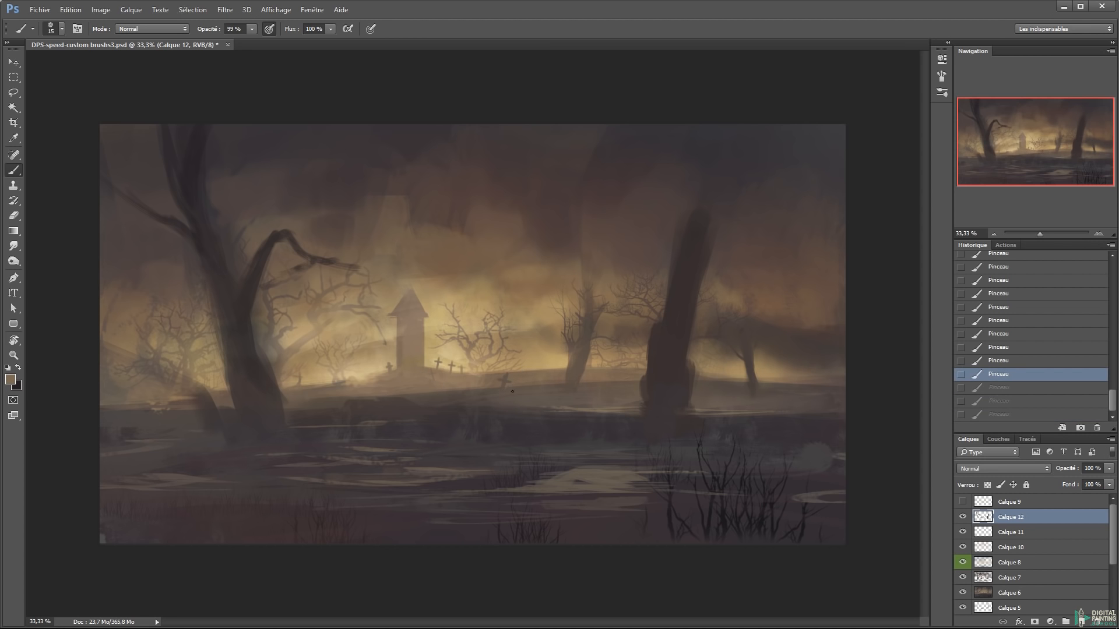
pyautogui.hotkey('ctrl', 'shift', 'z')
pyautogui.hotkey('ctrl', 'shift', 'z')
pyautogui.hotkey('ctrl', 'shift', 'z')
pyautogui.keyDown('alt'); pyautogui.click(525, 379); pyautogui.keyUp('alt')
# Reduce the brush to 9 px and add more crosses along the hill on both sides of the large stump
pyautogui.rightClick(612, 343)
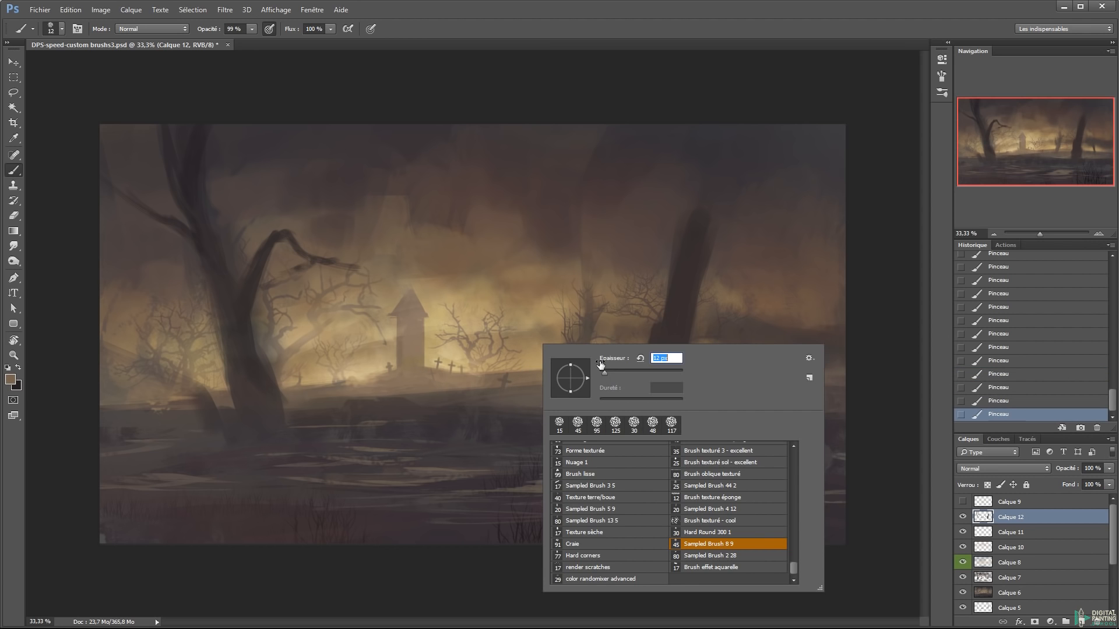
pyautogui.moveTo(600, 364); pyautogui.dragTo(598, 365)
pyautogui.press('Return')
pyautogui.hotkey('ctrl', '+')
pyautogui.hotkey('ctrl', '+')
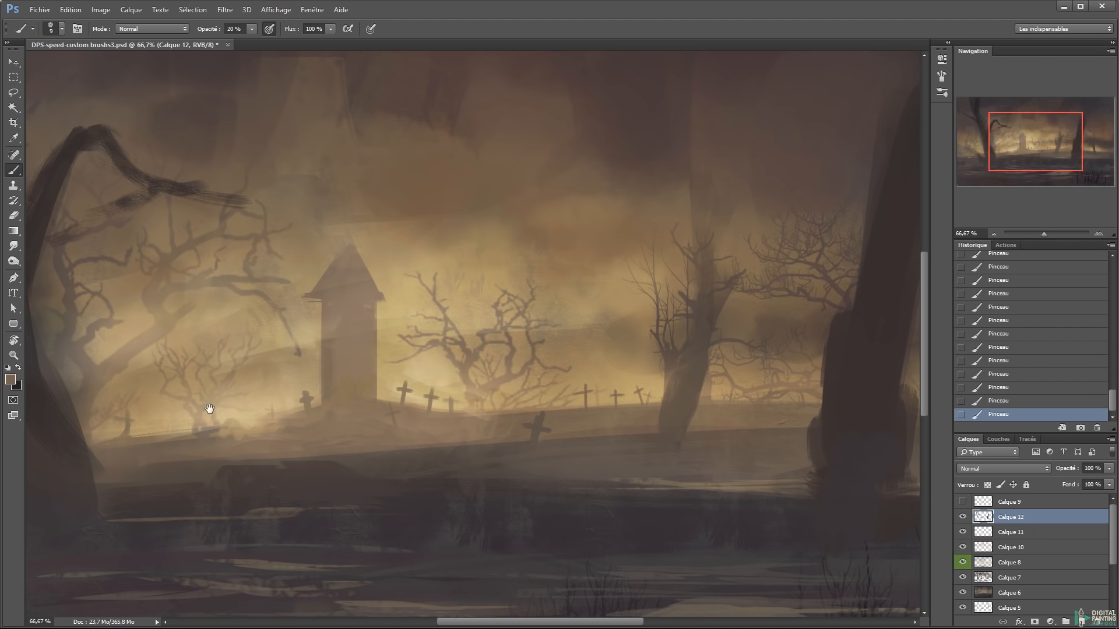
pyautogui.moveTo(210, 408); pyautogui.dragTo(443, 349)
pyautogui.moveTo(360, 333); pyautogui.dragTo(600, 350)
pyautogui.moveTo(689, 327); pyautogui.dragTo(288, 339)
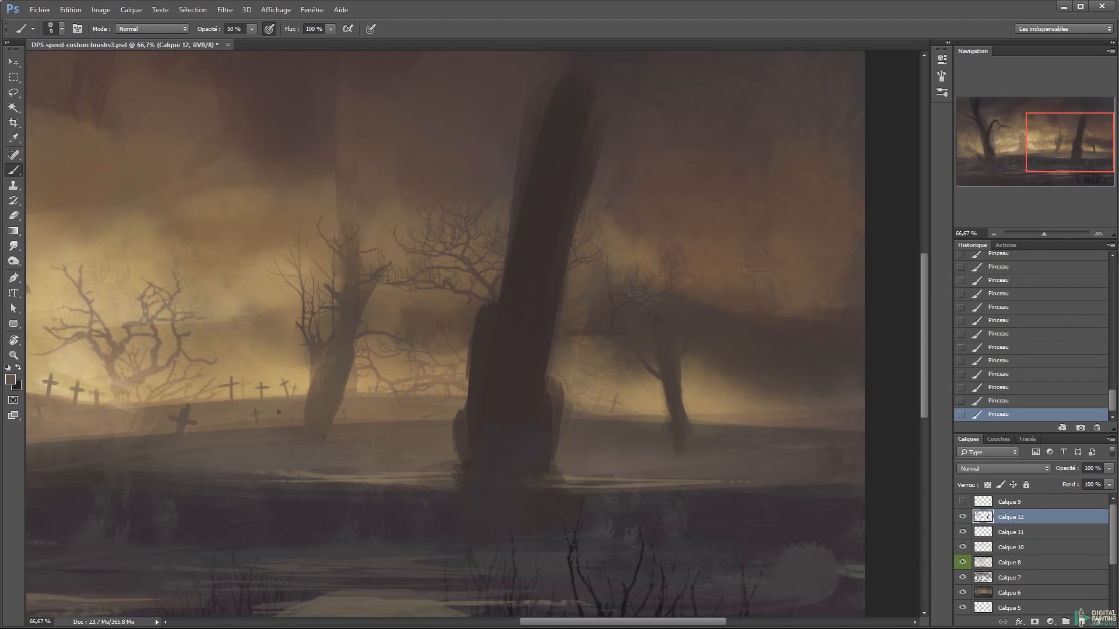
pyautogui.moveTo(279, 412); pyautogui.dragTo(199, 412)
pyautogui.moveTo(418, 380)
pyautogui.mouseDown()
pyautogui.moveTo(445, 356)
pyautogui.moveTo(484, 356)
pyautogui.mouseUp()
# Paint faint distant crosses around the tower in a sampled light brown with a 5 px brush
pyautogui.keyDown('alt'); pyautogui.click(398, 384); pyautogui.keyUp('alt')
pyautogui.rightClick(398, 382)
pyautogui.write('5')
pyautogui.press('Return')
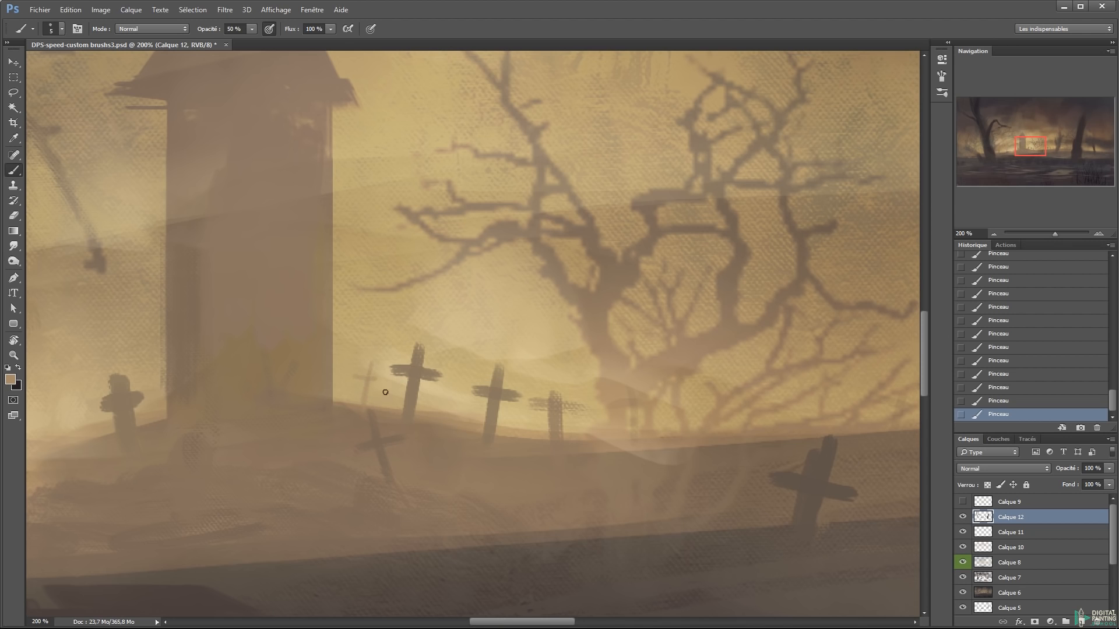
pyautogui.moveTo(154, 380); pyautogui.dragTo(335, 355)
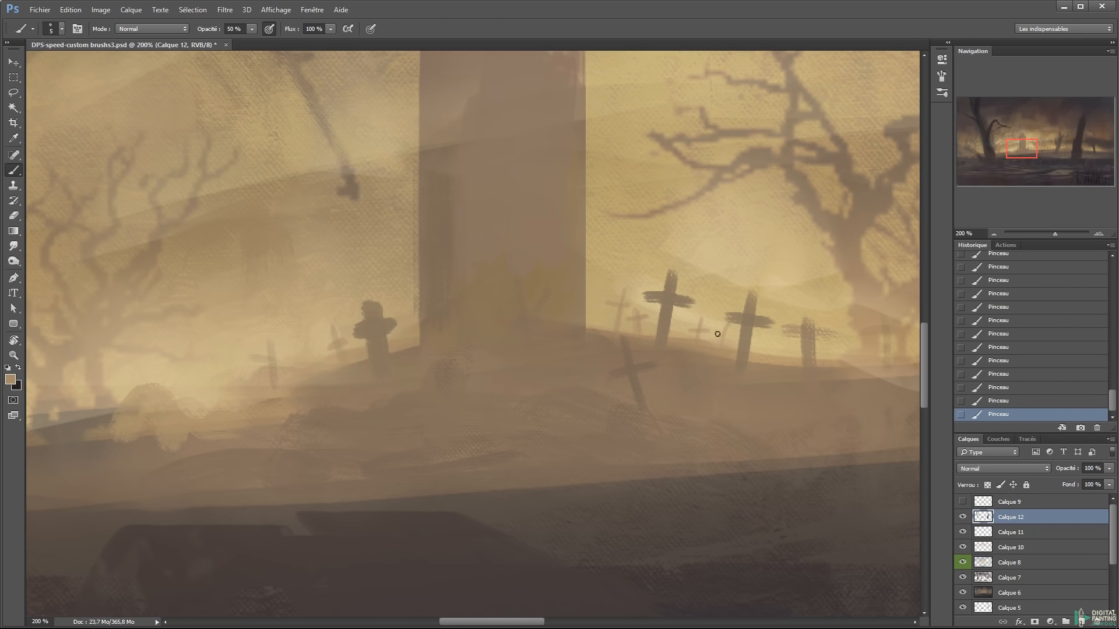
pyautogui.moveTo(850, 379); pyautogui.dragTo(861, 353)
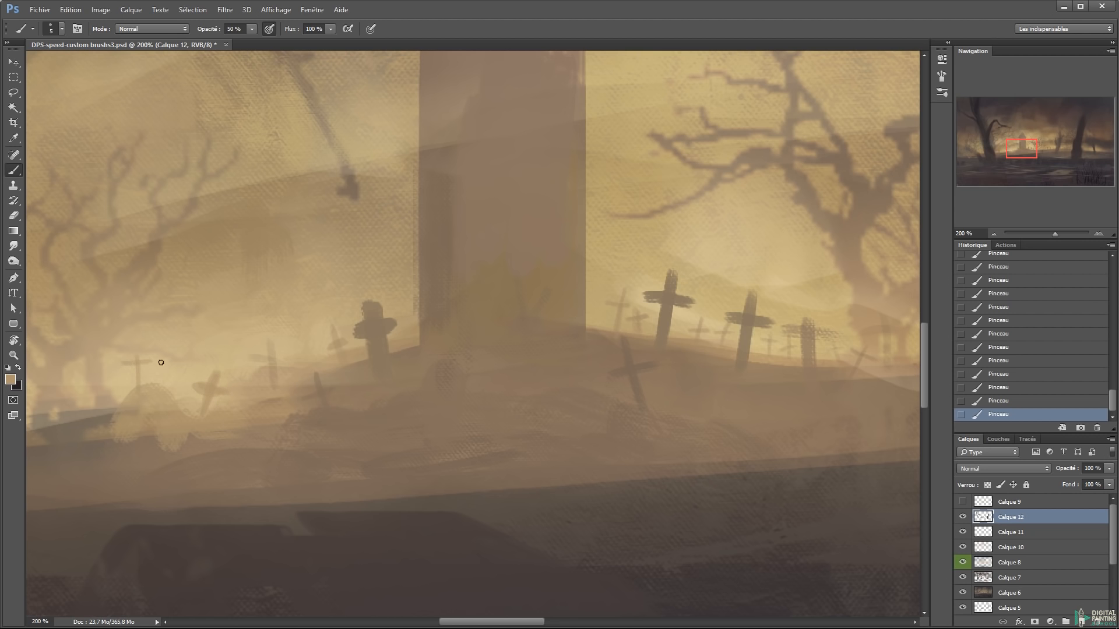
# Add gravestone shapes among the crosses left of the tower using colours sampled there
pyautogui.keyDown('alt'); pyautogui.click(187, 393); pyautogui.keyUp('alt')
pyautogui.keyDown('alt'); pyautogui.click(188, 393); pyautogui.keyUp('alt')
pyautogui.keyDown('alt'); pyautogui.click(188, 395); pyautogui.keyUp('alt')
pyautogui.moveTo(162, 404); pyautogui.dragTo(150, 408)
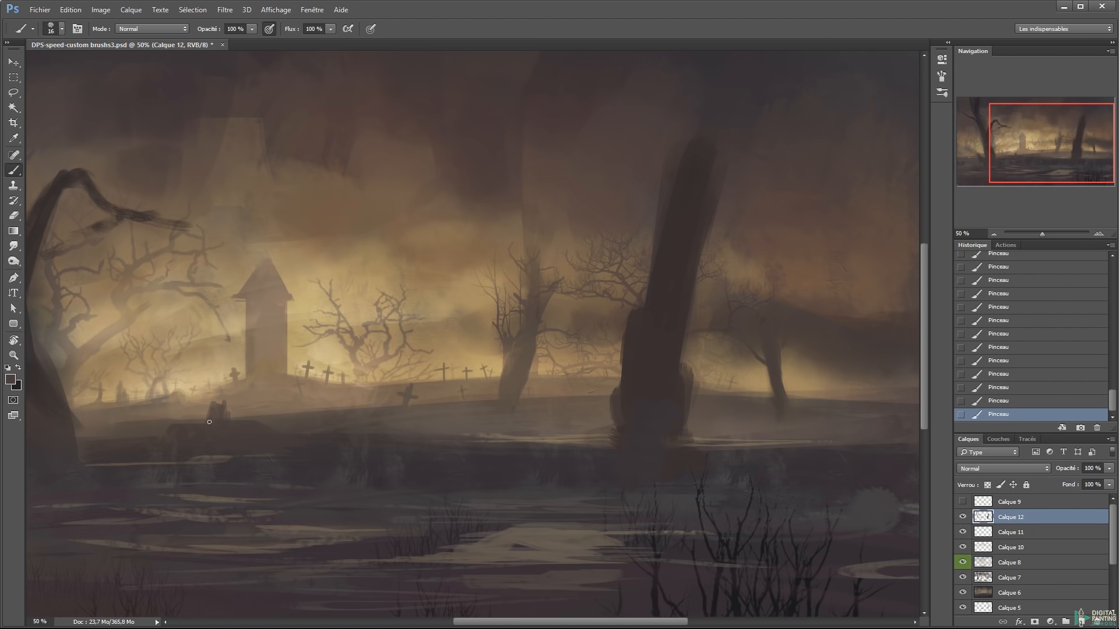
# Choose another brush and build up the dark pointed shapes on the near bank below the tower
pyautogui.rightClick(250, 363)
pyautogui.moveTo(501, 582); pyautogui.dragTo(498, 482)
pyautogui.click(291, 494)
pyautogui.click(216, 355)
pyautogui.moveTo(257, 408)
pyautogui.mouseDown()
pyautogui.moveTo(212, 428)
pyautogui.moveTo(219, 396)
pyautogui.mouseUp()
# Brush a light brown band along the water's edge between the tower and the large stump
pyautogui.press('z')
pyautogui.keyDown('alt'); pyautogui.click(447, 354); pyautogui.keyUp('alt')
pyautogui.press('b')
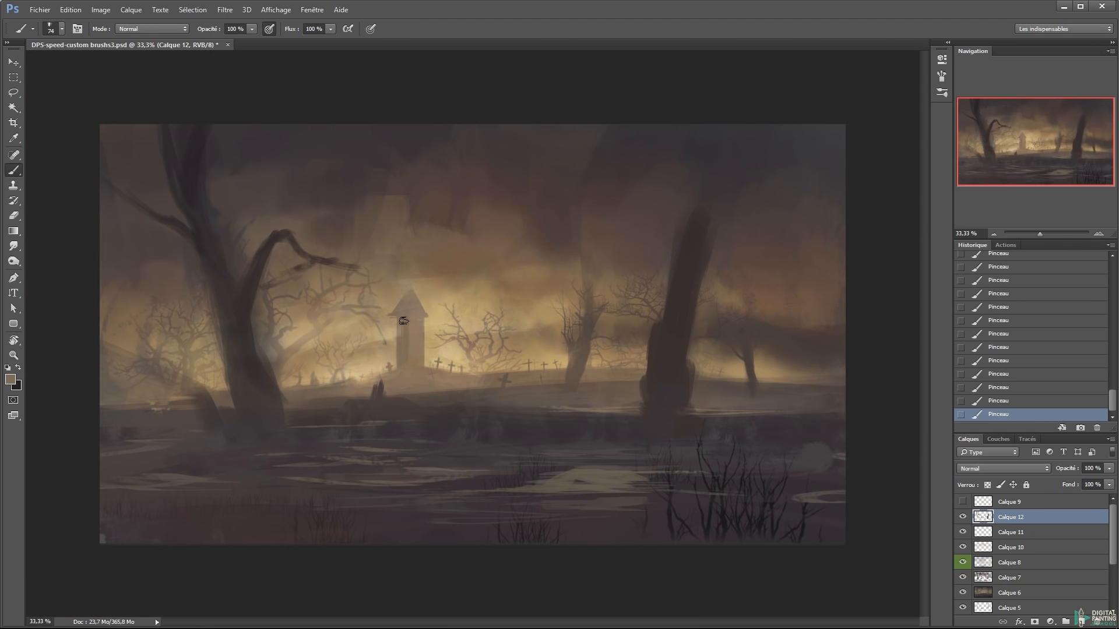
pyautogui.moveTo(475, 402); pyautogui.dragTo(587, 407)
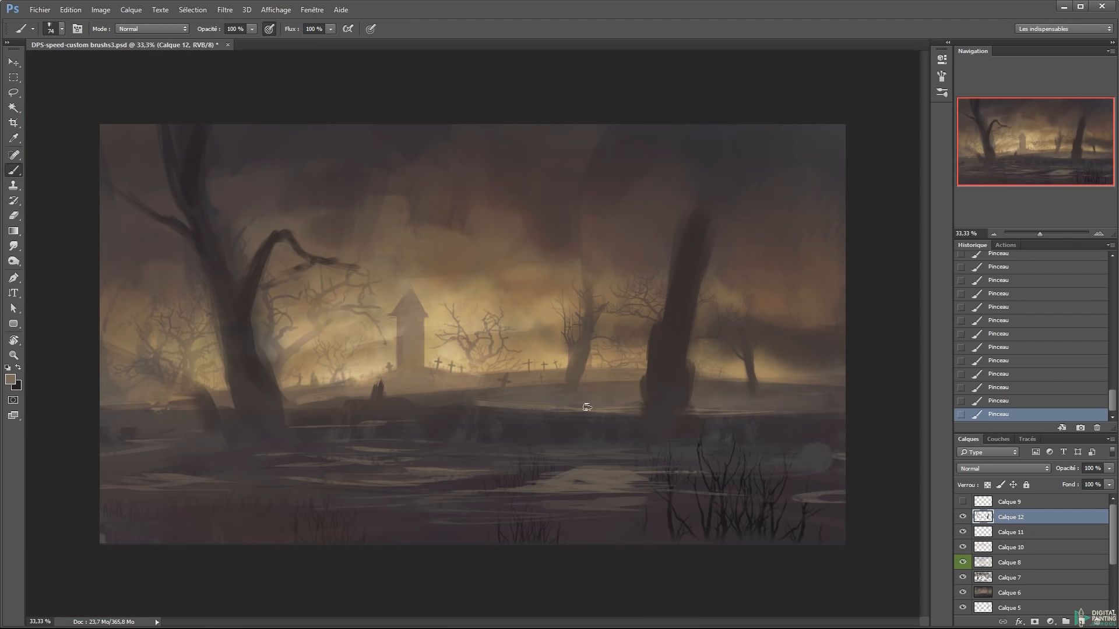
# Sample the yellow glow beside the tower, undo the latest strokes, and choose another brush
pyautogui.keyDown('alt'); pyautogui.click(444, 356); pyautogui.keyUp('alt')
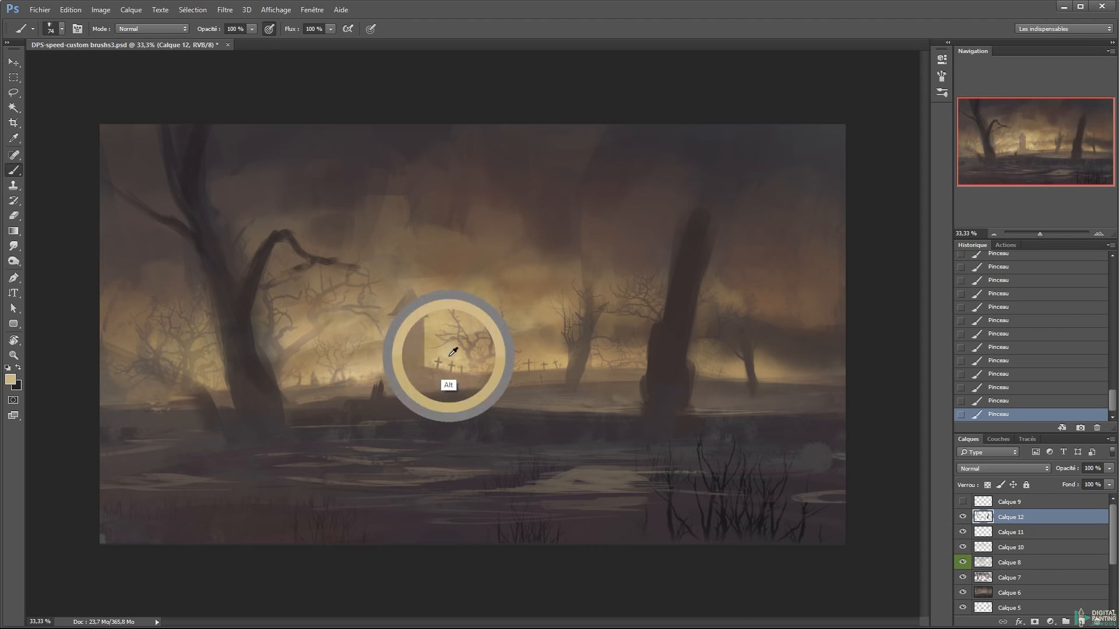
pyautogui.hotkey('ctrl', 'alt', 'z')
pyautogui.hotkey('ctrl', 'alt', 'z')
pyautogui.rightClick(465, 463)
pyautogui.click(701, 370)
pyautogui.hotkey('ctrl', 'alt', 'z')
# Paint a jagged broken top on the large stump and a dark bird perched on it
pyautogui.keyDown('alt'); pyautogui.click(684, 282); pyautogui.keyUp('alt')
pyautogui.moveTo(677, 211)
pyautogui.mouseDown()
pyautogui.moveTo(678, 276)
pyautogui.moveTo(704, 254)
pyautogui.mouseUp()
pyautogui.keyDown('alt'); pyautogui.click(702, 257); pyautogui.keyUp('alt')
pyautogui.keyDown('alt'); pyautogui.rightClick(683, 217); pyautogui.keyUp('alt')
pyautogui.moveTo(669, 193); pyautogui.dragTo(677, 210)
pyautogui.rightClick(702, 192)
pyautogui.keyDown('alt'); pyautogui.rightClick(689, 193); pyautogui.keyUp('alt')
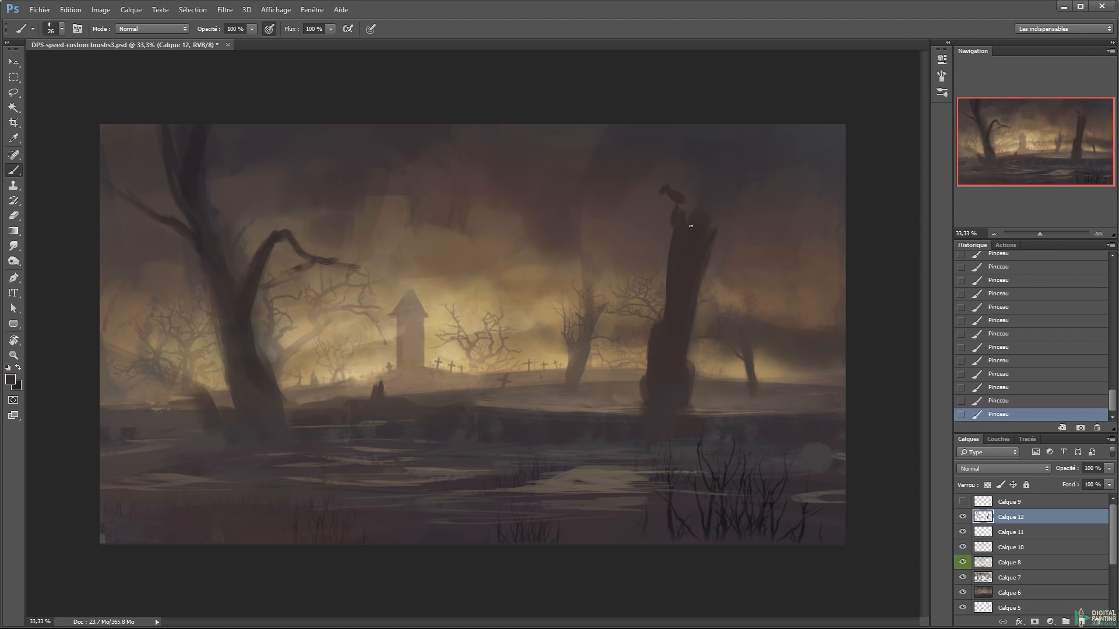
# Erase around the bird perched on the large stump and repaint its body to sharpen the silhouette
pyautogui.press('e')
pyautogui.rightClick(680, 191)
pyautogui.click(745, 221)
pyautogui.click(643, 205)
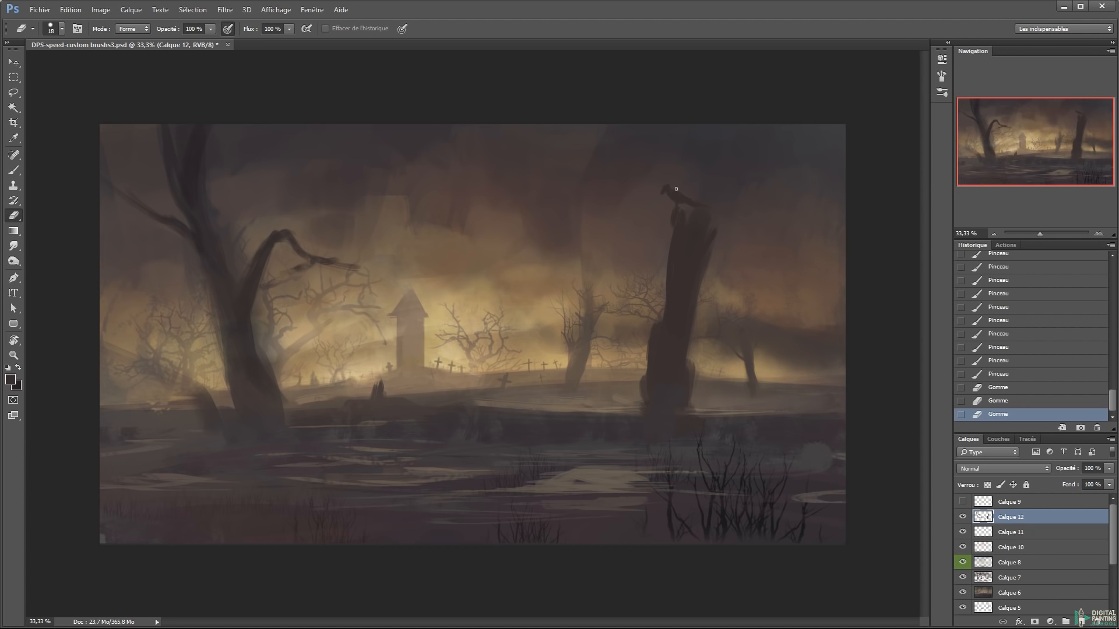
pyautogui.press('b')
pyautogui.moveTo(676, 189); pyautogui.dragTo(676, 198)
# Set the foreground colour to dark purple 28232a and try a wide dark stroke across the upper sky above the stump
pyautogui.press('i')
pyautogui.click(713, 156)
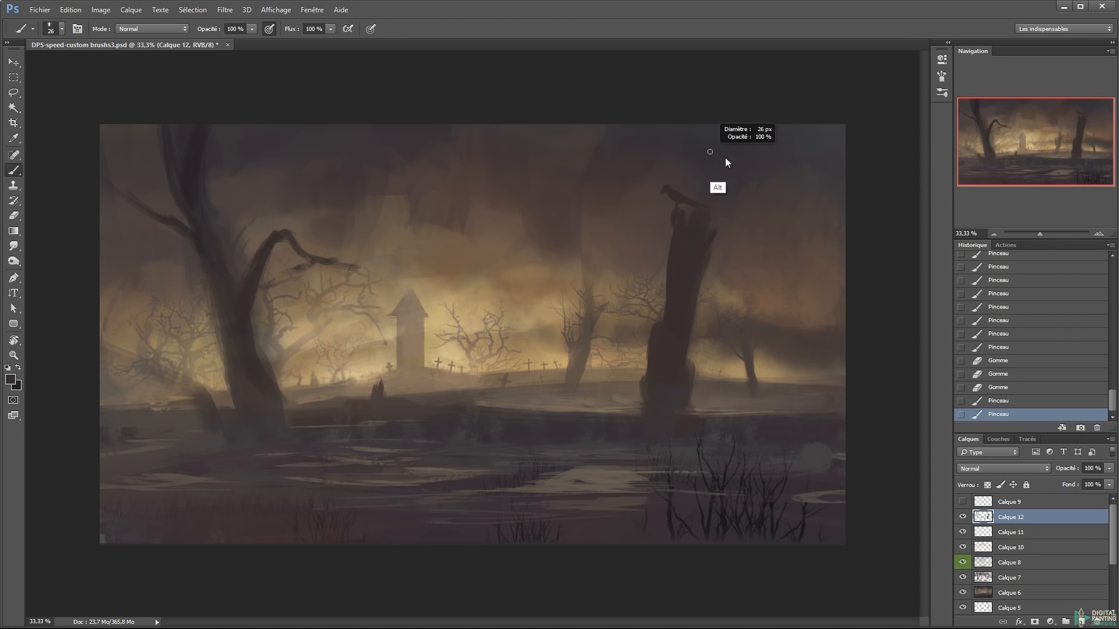
pyautogui.click(10, 379)
pyautogui.click(647, 356)
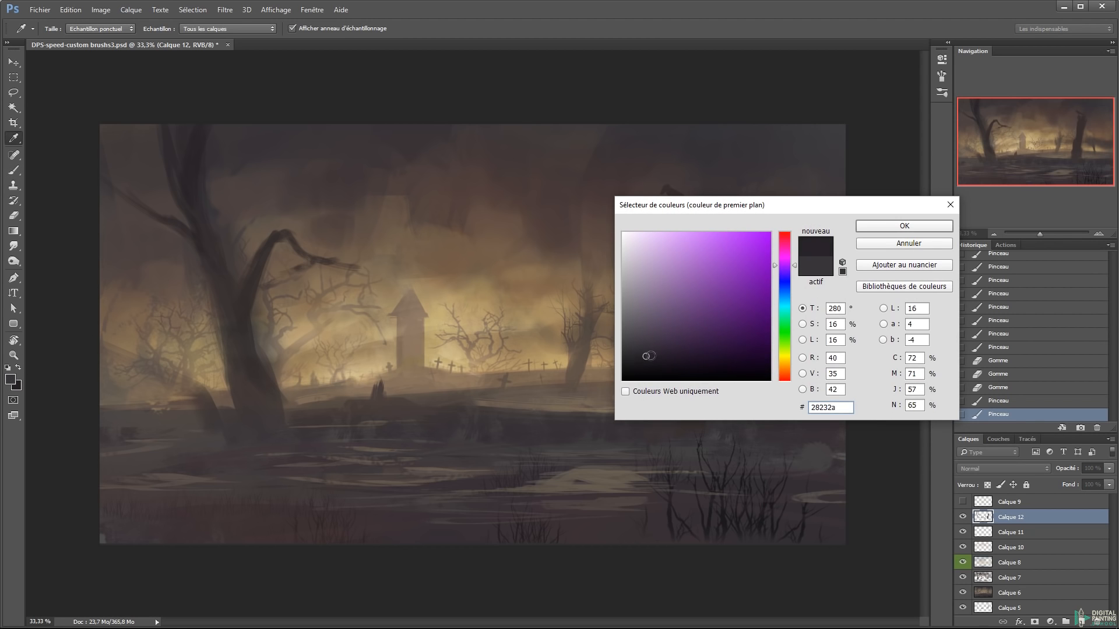
pyautogui.press('Return')
pyautogui.moveTo(723, 140); pyautogui.dragTo(478, 166)
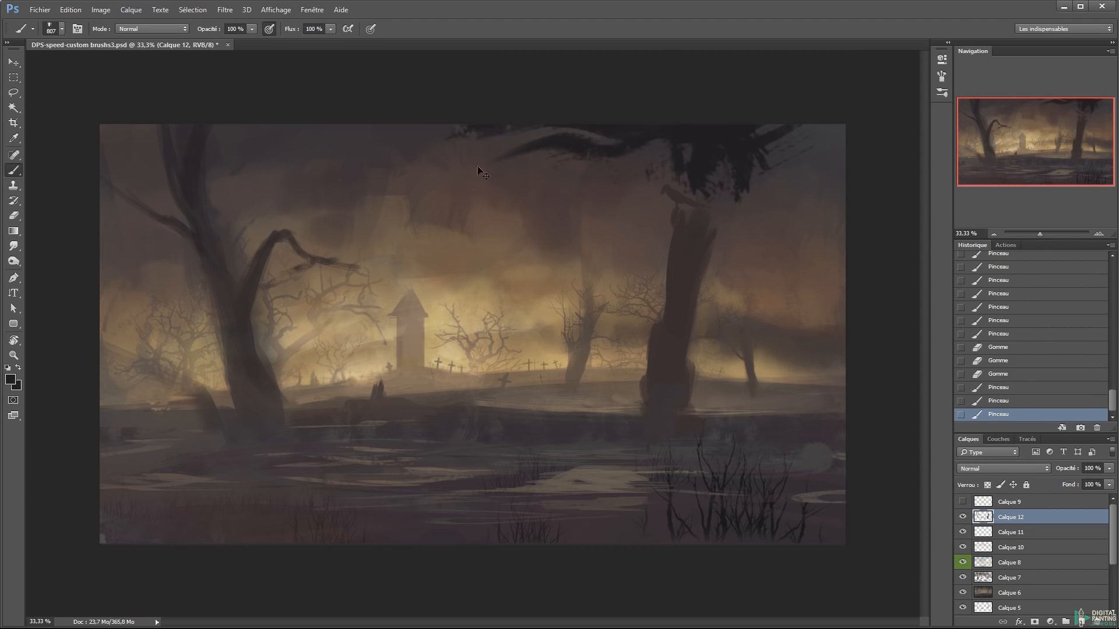
pyautogui.hotkey('ctrl', 'z')
# Choose another brush and darken the sky above the large stump with broad strokes
pyautogui.rightClick(554, 214)
pyautogui.moveTo(806, 344); pyautogui.dragTo(799, 415)
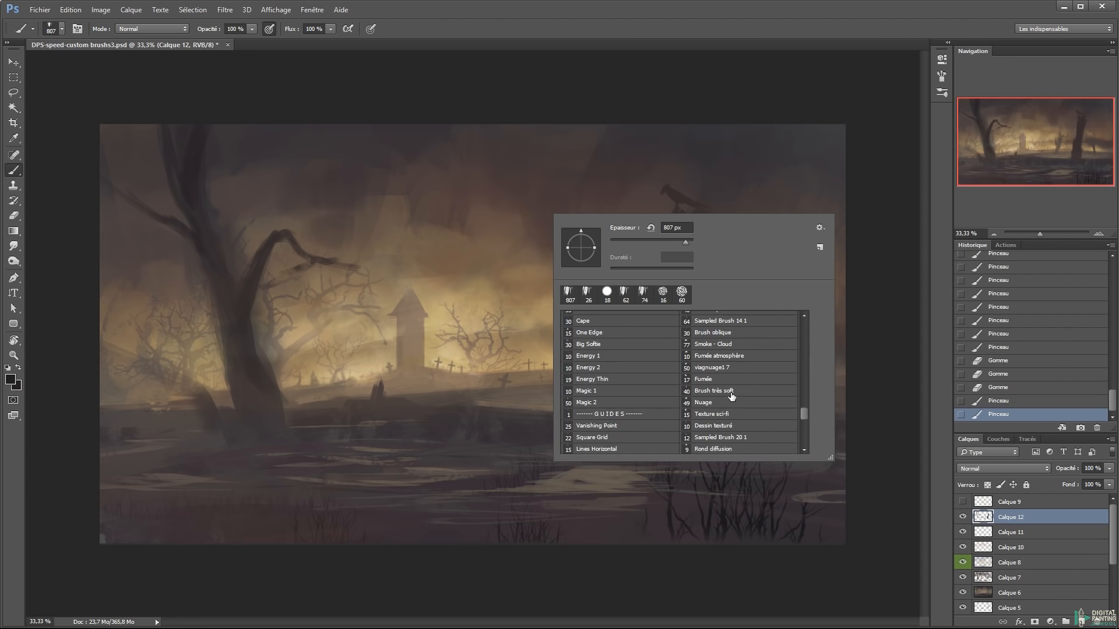
pyautogui.doubleClick(729, 392)
pyautogui.moveTo(722, 143); pyautogui.dragTo(676, 153)
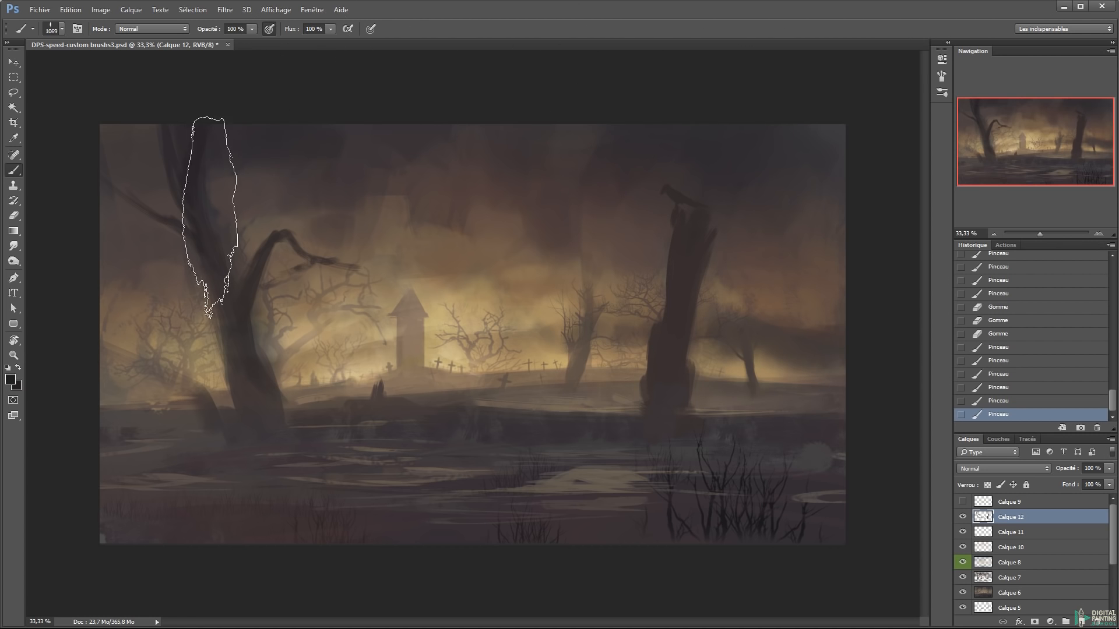
# Pick a new foreground brown, darken the large forked tree's trunk and base, and paint a dark stump at the painting's lower left
pyautogui.click(11, 385)
pyautogui.click(672, 334)
pyautogui.moveTo(783, 371); pyautogui.dragTo(781, 379)
pyautogui.press('Return')
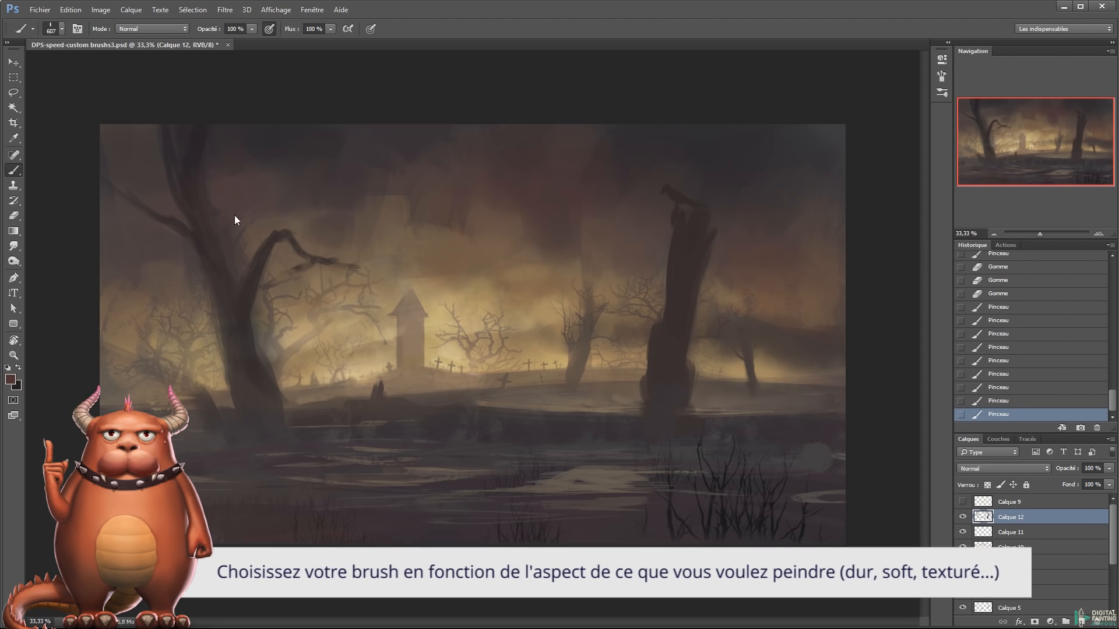
pyautogui.moveTo(250, 296); pyautogui.dragTo(208, 296)
pyautogui.moveTo(208, 246)
pyautogui.mouseDown()
pyautogui.moveTo(240, 316)
pyautogui.moveTo(245, 387)
pyautogui.moveTo(263, 425)
pyautogui.moveTo(161, 471)
pyautogui.moveTo(161, 455)
pyautogui.moveTo(126, 495)
pyautogui.moveTo(165, 492)
pyautogui.moveTo(127, 446)
pyautogui.moveTo(156, 474)
pyautogui.moveTo(187, 445)
pyautogui.moveTo(138, 425)
pyautogui.mouseUp()
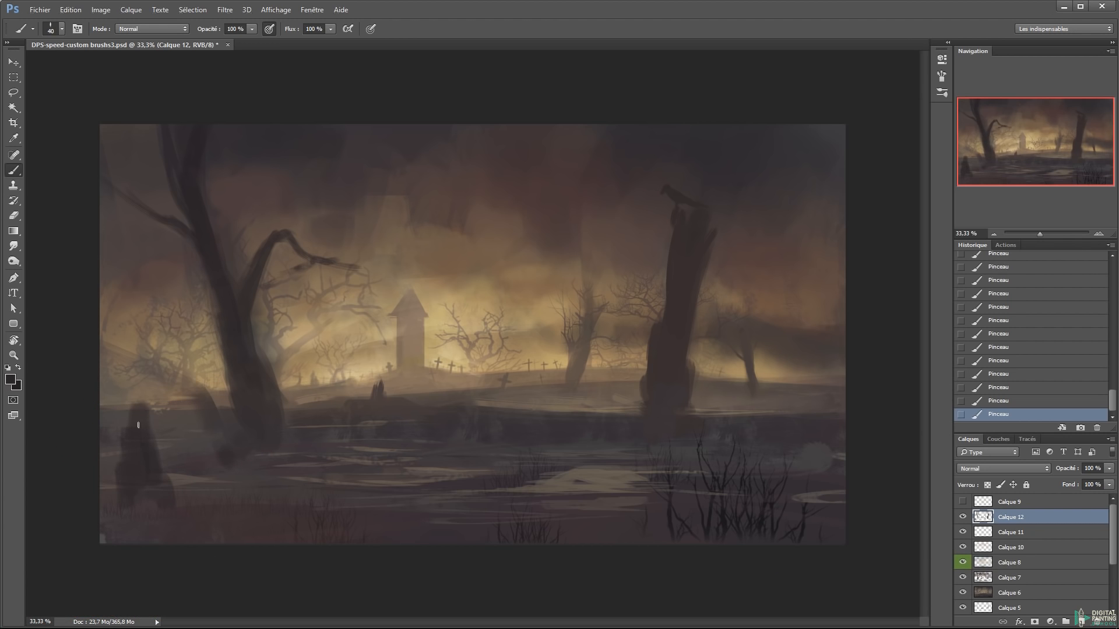
# Sample a dark tone, paint a small pointed stump in the middle of the water, and brush horizontal streaks around it
pyautogui.keyDown('alt'); pyautogui.click(453, 519); pyautogui.keyUp('alt')
pyautogui.moveTo(452, 455)
pyautogui.mouseDown()
pyautogui.moveTo(458, 477)
pyautogui.moveTo(249, 490)
pyautogui.moveTo(370, 463)
pyautogui.mouseUp()
pyautogui.moveTo(328, 485); pyautogui.dragTo(382, 482)
pyautogui.moveTo(487, 484); pyautogui.dragTo(647, 486)
pyautogui.moveTo(601, 458); pyautogui.dragTo(656, 458)
pyautogui.moveTo(581, 506); pyautogui.dragTo(642, 506)
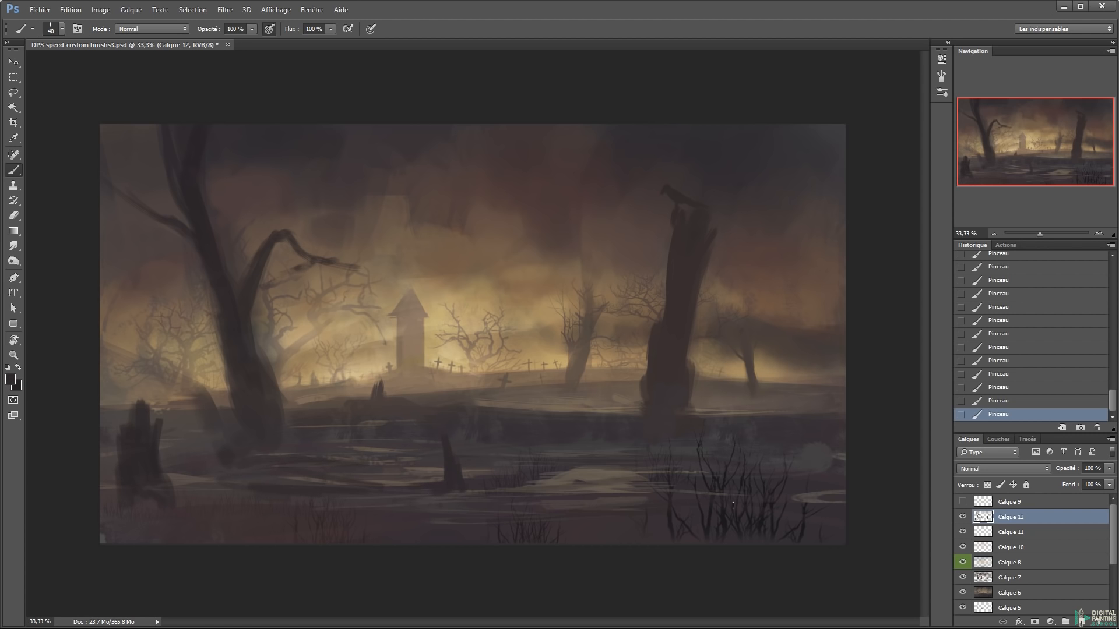
# Create a new layer named oiseaux above Calque 12
pyautogui.rightClick(633, 469)
pyautogui.moveTo(884, 580); pyautogui.dragTo(901, 536)
pyautogui.click(824, 548)
pyautogui.press('Return')
pyautogui.hotkey('ctrl', 'shift', 'n')
pyautogui.write('oiseaux')
pyautogui.press('Return')
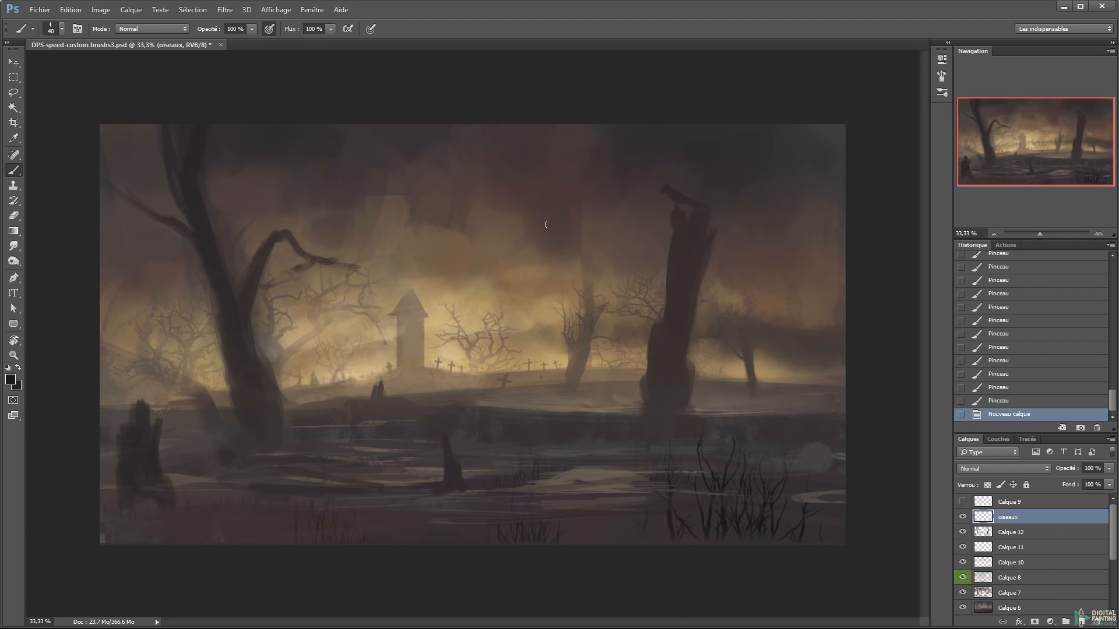
# Try stamping a tree on the oiseaux layer with the Silhouette arbre brush
pyautogui.rightClick(546, 224)
pyautogui.moveTo(800, 414); pyautogui.dragTo(819, 331)
pyautogui.moveTo(815, 345); pyautogui.dragTo(813, 372)
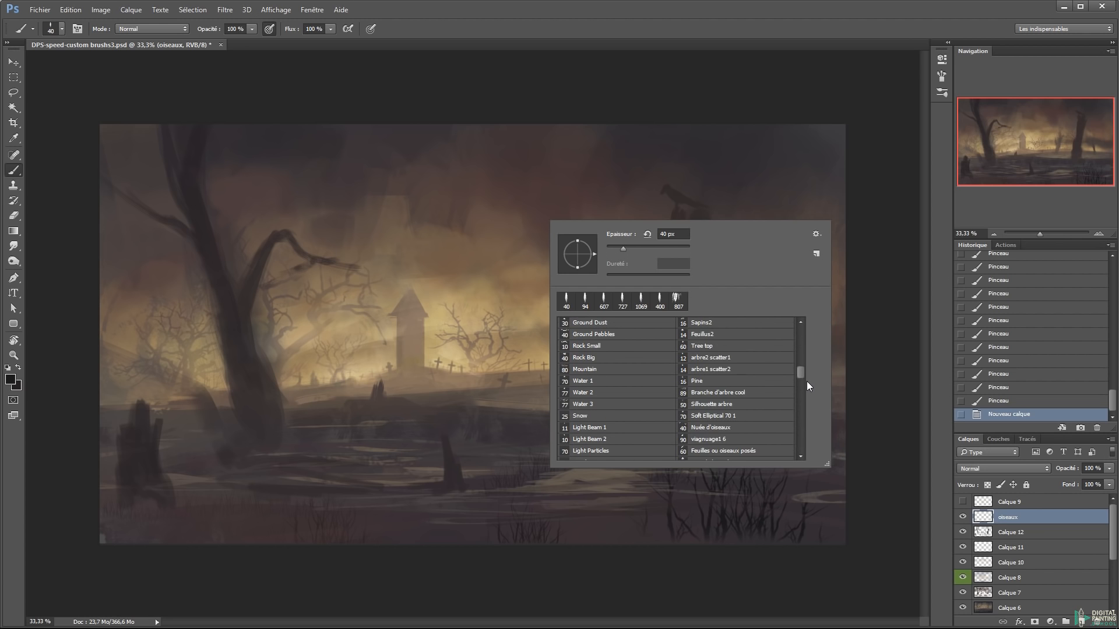
pyautogui.click(749, 403)
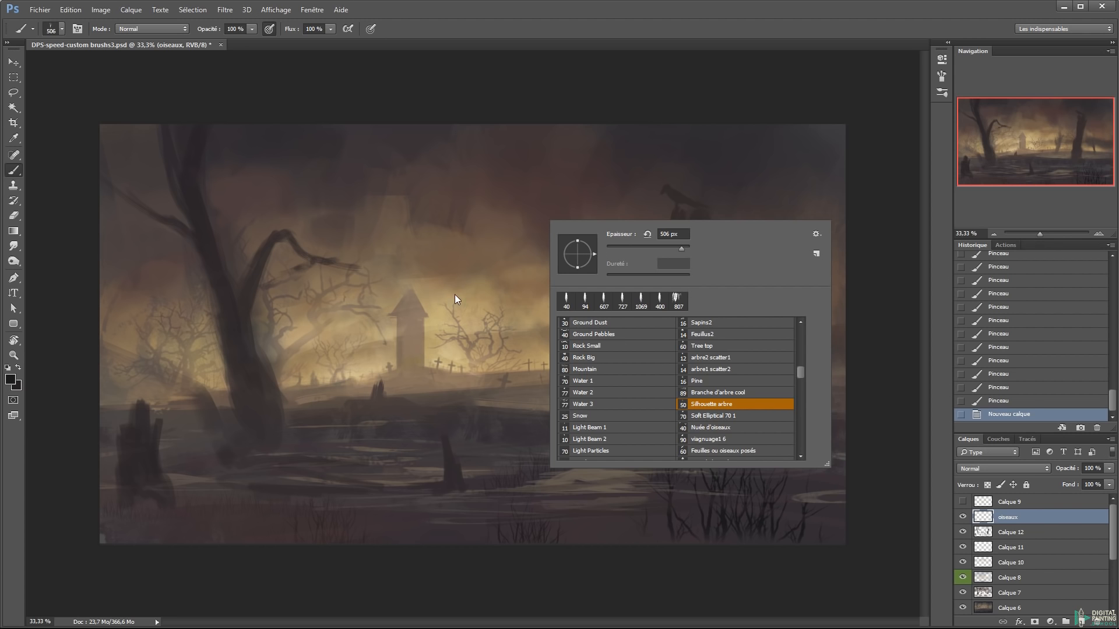
pyautogui.click(525, 349)
pyautogui.hotkey('ctrl', 'z')
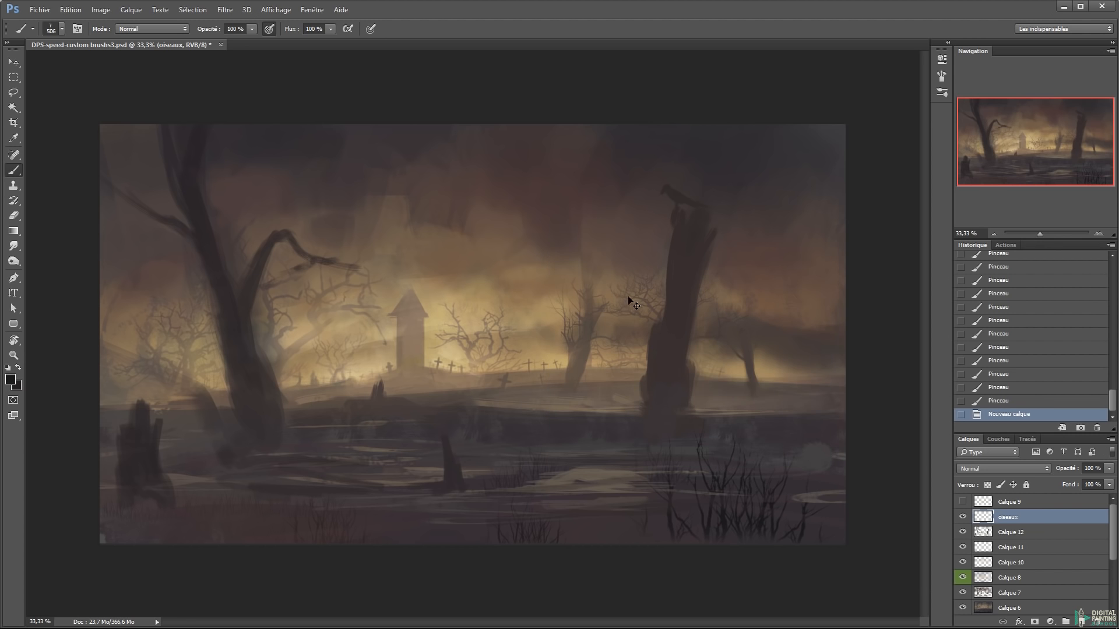
# Choose the Nuée d'oiseaux brush and test stamps of flying birds in different sampled tones around the tower
pyautogui.rightClick(655, 340)
pyautogui.click(843, 546)
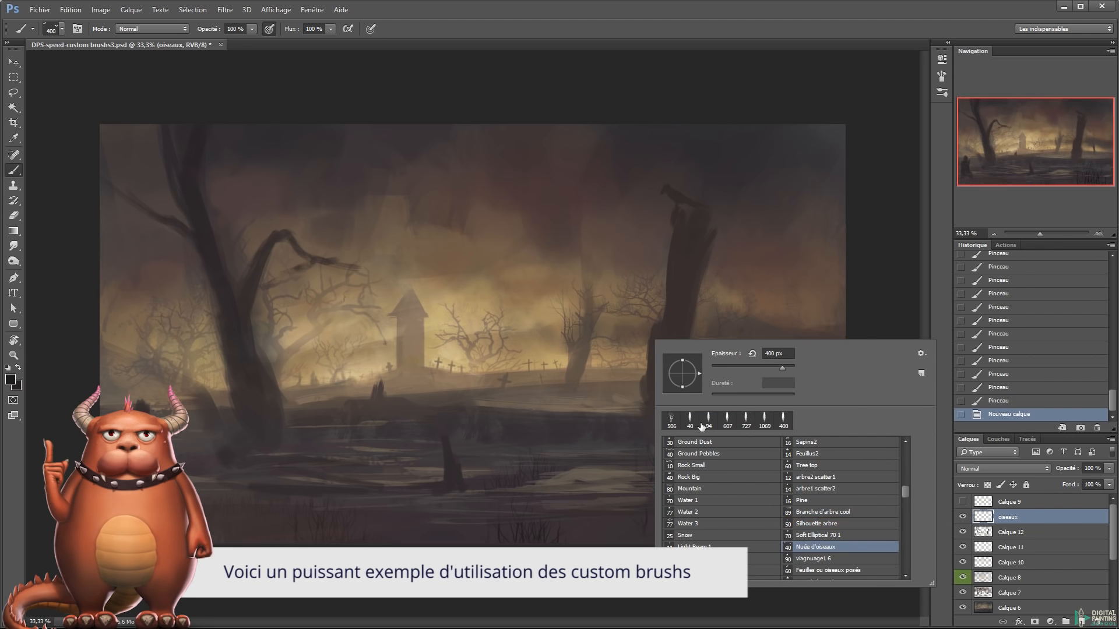
pyautogui.click(413, 272)
pyautogui.moveTo(577, 254)
pyautogui.mouseDown()
pyautogui.moveTo(466, 257)
pyautogui.moveTo(618, 222)
pyautogui.moveTo(478, 269)
pyautogui.mouseUp()
pyautogui.hotkey('ctrl', 'z')
pyautogui.keyDown('alt'); pyautogui.click(417, 315); pyautogui.keyUp('alt')
pyautogui.hotkey('ctrl', 'z')
pyautogui.keyDown('alt'); pyautogui.click(545, 255); pyautogui.keyUp('alt')
pyautogui.hotkey('ctrl', 'z')
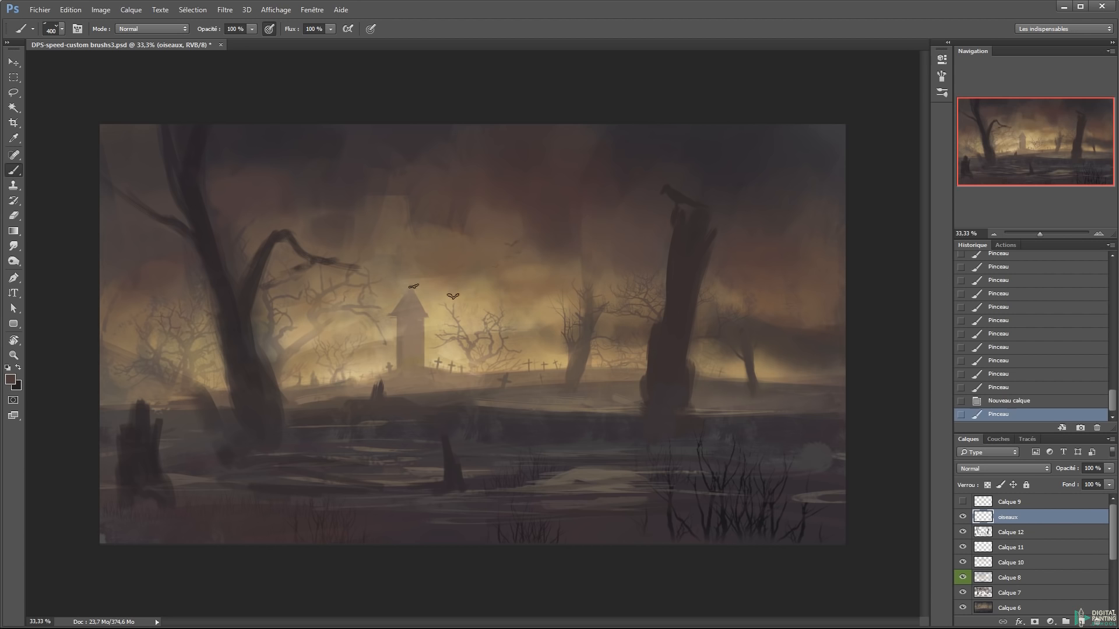
# Stamp a small flock of flying birds in the glowing sky between the tower and the large stump
pyautogui.hotkey('ctrl', 'z')
pyautogui.moveTo(542, 253); pyautogui.dragTo(460, 262)
pyautogui.keyDown('alt'); pyautogui.click(302, 300); pyautogui.keyUp('alt')
pyautogui.moveTo(335, 330); pyautogui.dragTo(395, 335)
pyautogui.hotkey('ctrl', 'z')
# Sample darker tones, vary the bird brush size up to 781 px, and stamp more birds around the dead tree near the large stump
pyautogui.keyDown('alt'); pyautogui.click(763, 151); pyautogui.keyUp('alt')
pyautogui.keyDown('alt'); pyautogui.rightClick(792, 140); pyautogui.keyUp('alt')
pyautogui.click(765, 147)
pyautogui.keyDown('alt'); pyautogui.rightClick(643, 216); pyautogui.keyUp('alt')
pyautogui.click(666, 273)
pyautogui.keyDown('alt'); pyautogui.rightClick(636, 244); pyautogui.keyUp('alt')
pyautogui.keyDown('alt'); pyautogui.click(564, 215); pyautogui.keyUp('alt')
pyautogui.click(535, 243)
pyautogui.keyDown('alt'); pyautogui.rightClick(619, 170); pyautogui.keyUp('alt')
pyautogui.click(610, 284)
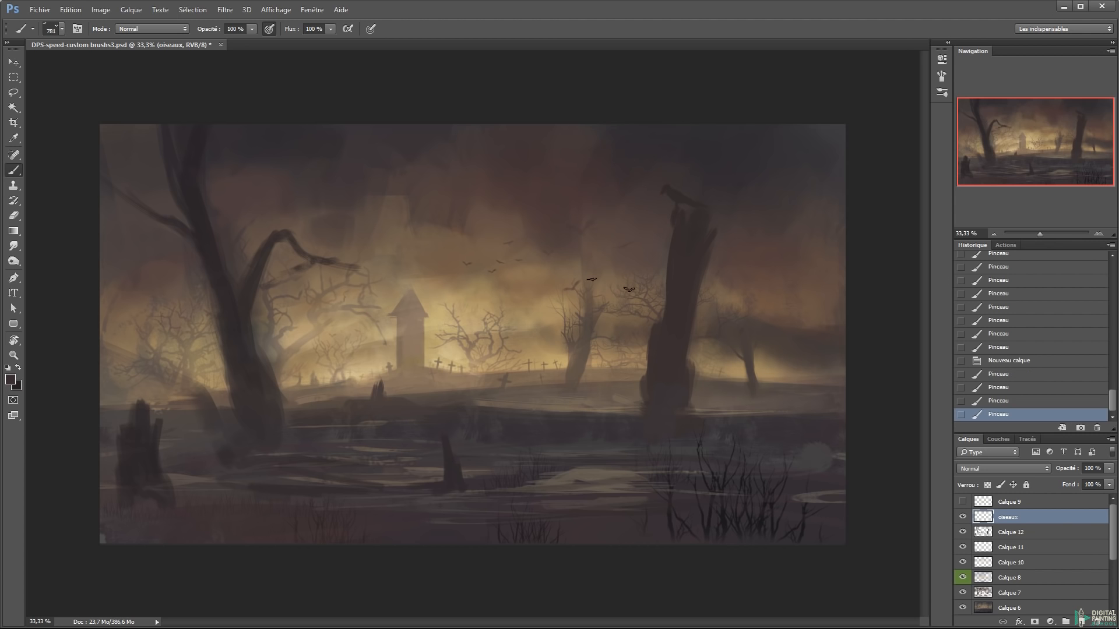
# Switch to the Silhouette arbre brush and make Calque 12 the active layer
pyautogui.rightClick(588, 254)
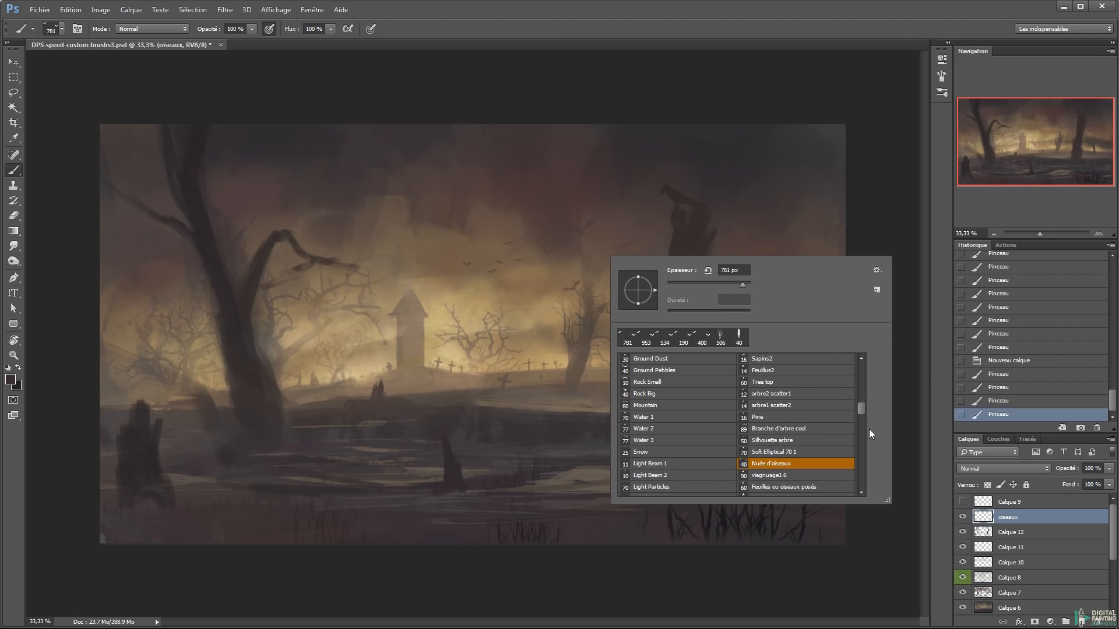
pyautogui.click(807, 443)
pyautogui.click(1002, 530)
pyautogui.click(1014, 533)
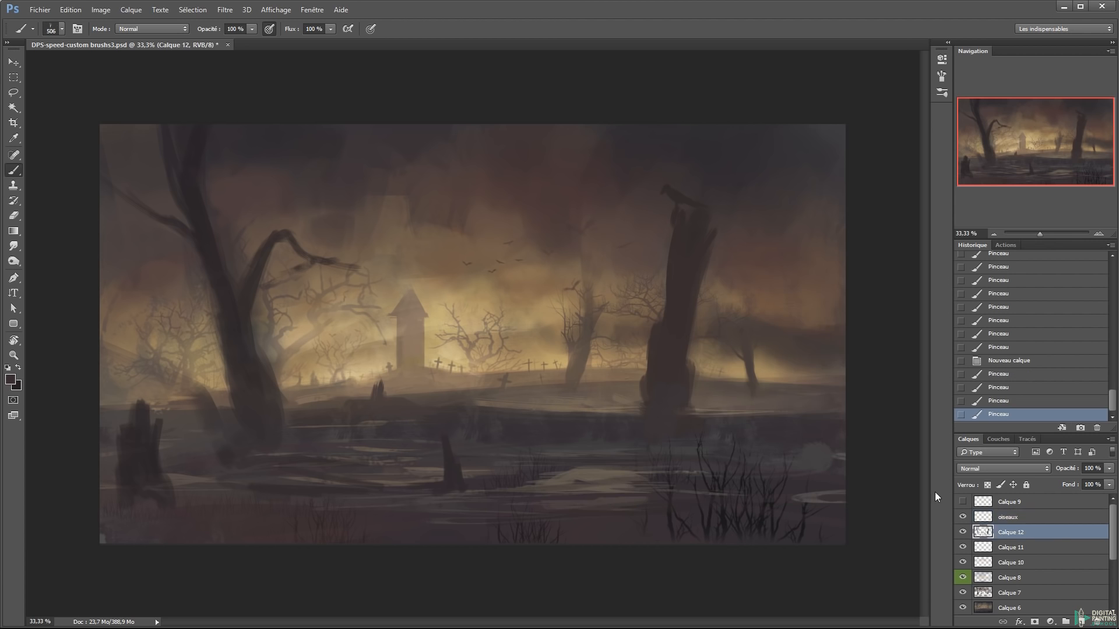
# Try stamping faint tree silhouettes in different sampled tones behind the crosses beside the tower
pyautogui.click(554, 332)
pyautogui.hotkey('ctrl', 'z')
pyautogui.keyDown('alt'); pyautogui.click(477, 370); pyautogui.keyUp('alt')
pyautogui.click(532, 339)
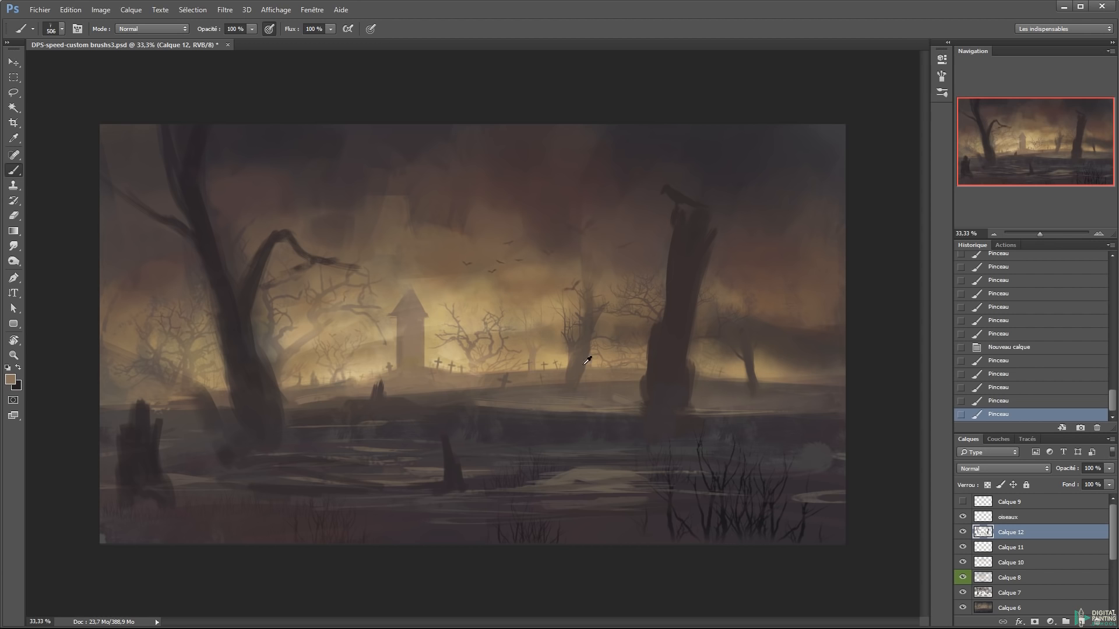
pyautogui.hotkey('ctrl', 'z')
pyautogui.keyDown('alt'); pyautogui.click(524, 305); pyautogui.keyUp('alt')
pyautogui.click(541, 343)
pyautogui.hotkey('ctrl', 'z')
pyautogui.keyDown('alt'); pyautogui.click(208, 389); pyautogui.keyUp('alt')
# Flip the whole canvas horizontally to check the composition
pyautogui.click(100, 9)
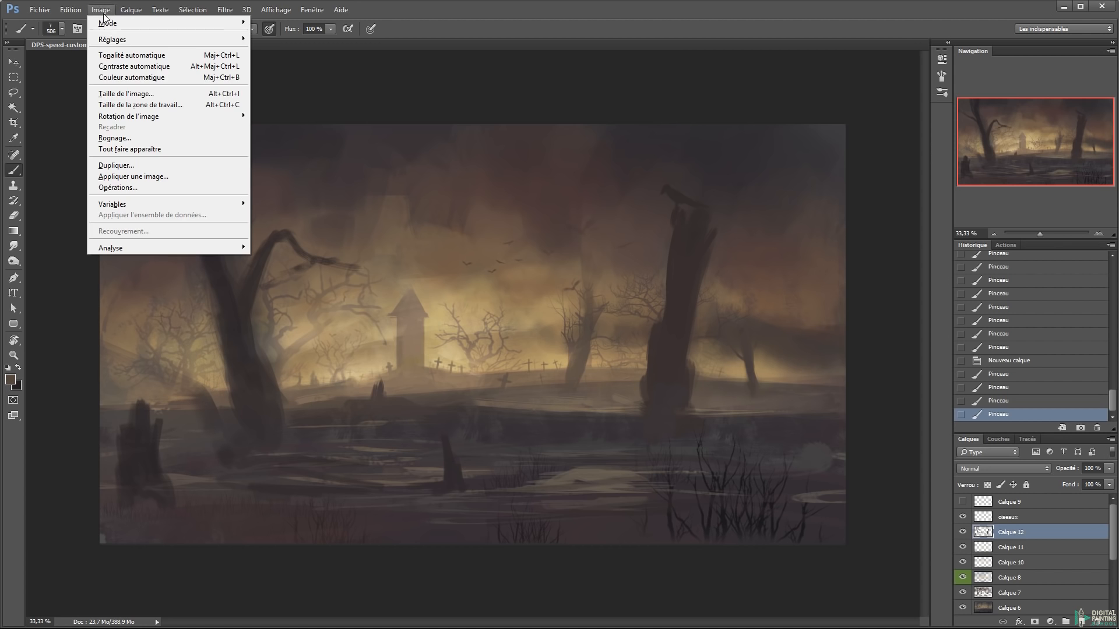
pyautogui.moveTo(143, 118)
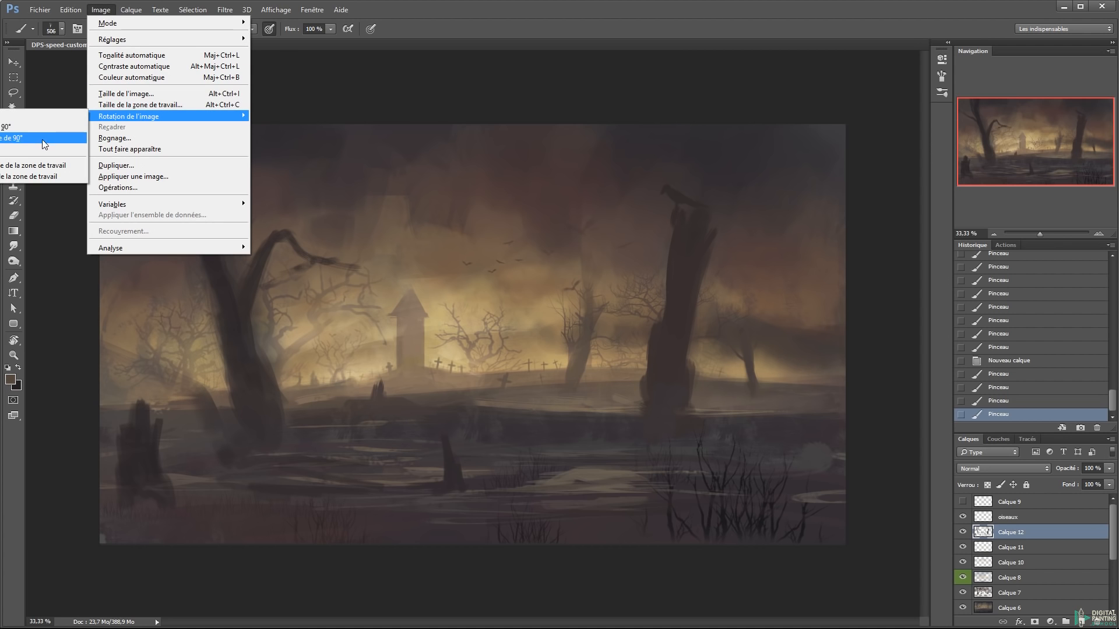
pyautogui.click(48, 166)
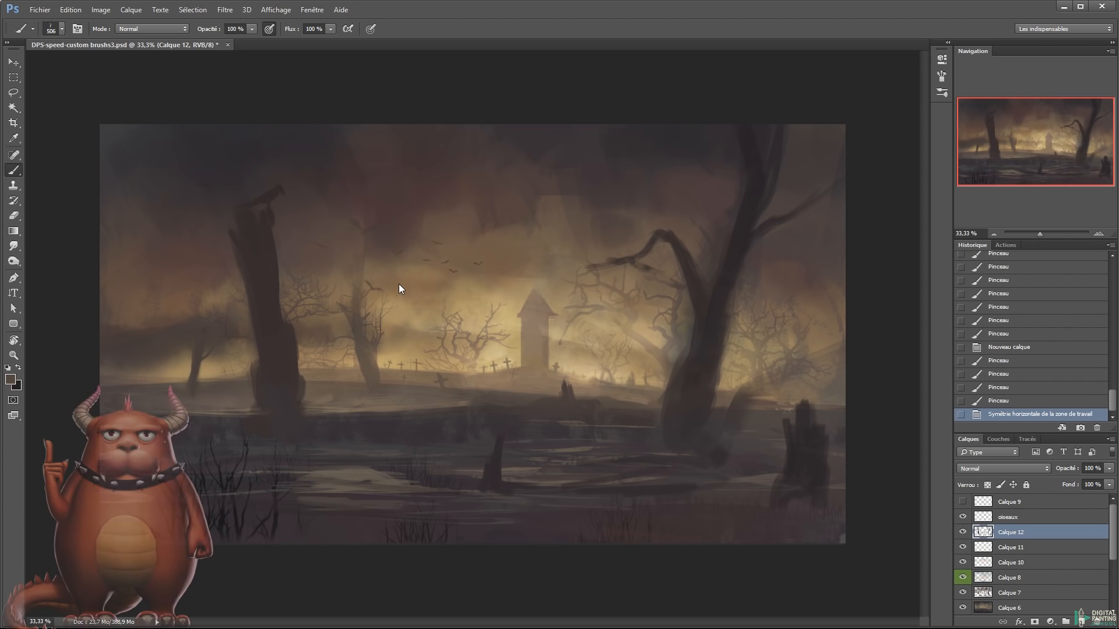
pyautogui.hotkey('ctrl', '-')
# Try stamping a tree beside the large stump with the Silhouette arbre brush at 697 px
pyautogui.moveTo(353, 338); pyautogui.dragTo(380, 338)
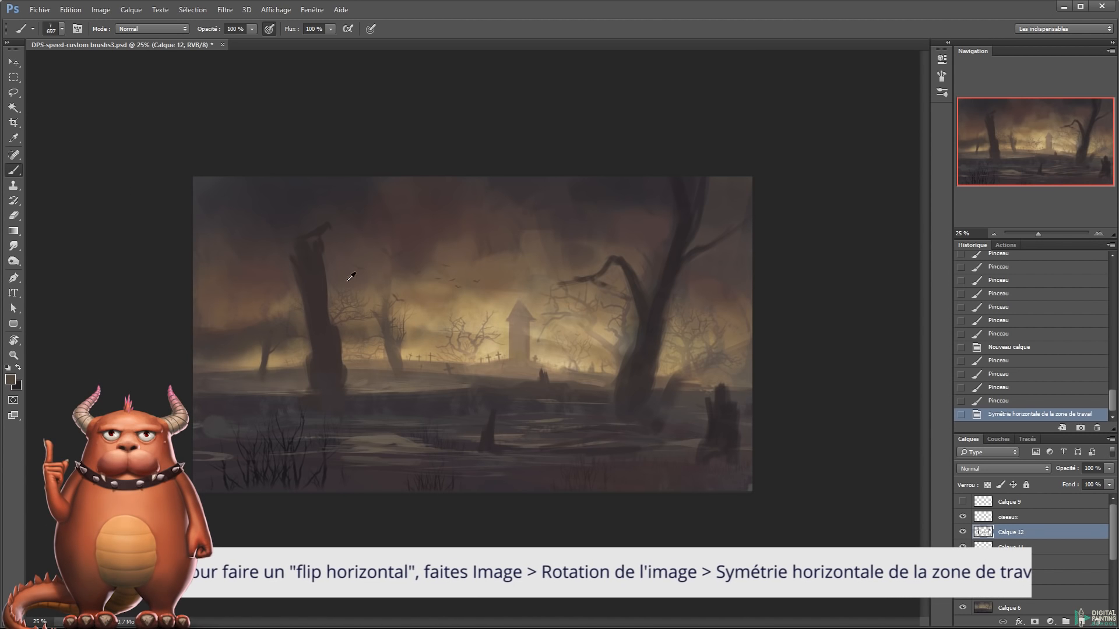
pyautogui.keyDown('alt'); pyautogui.click(550, 430); pyautogui.keyUp('alt')
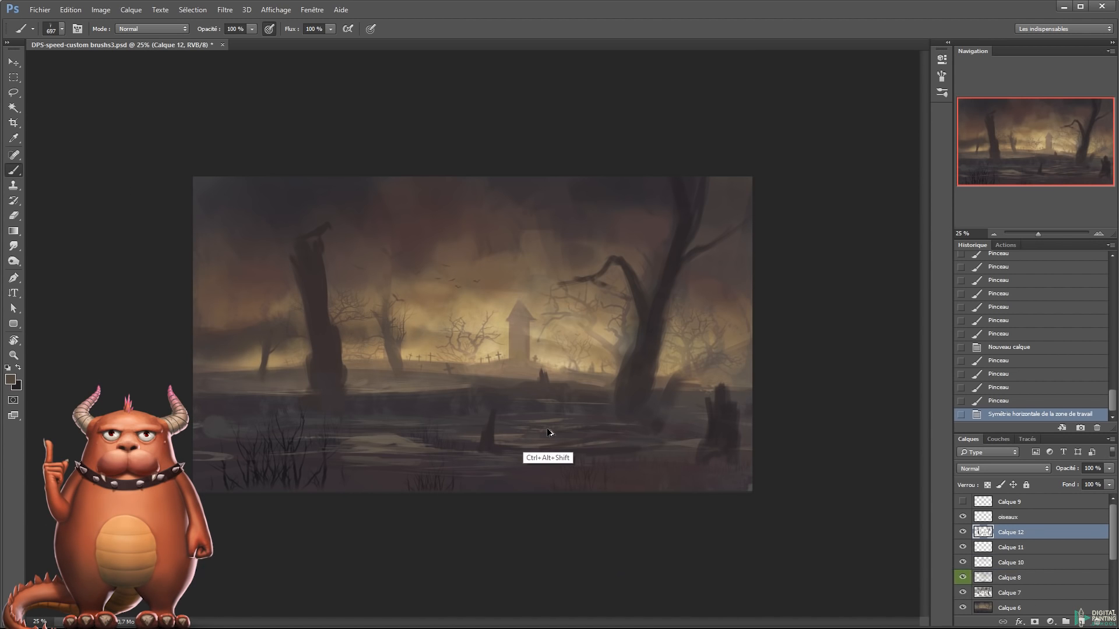
pyautogui.click(263, 293)
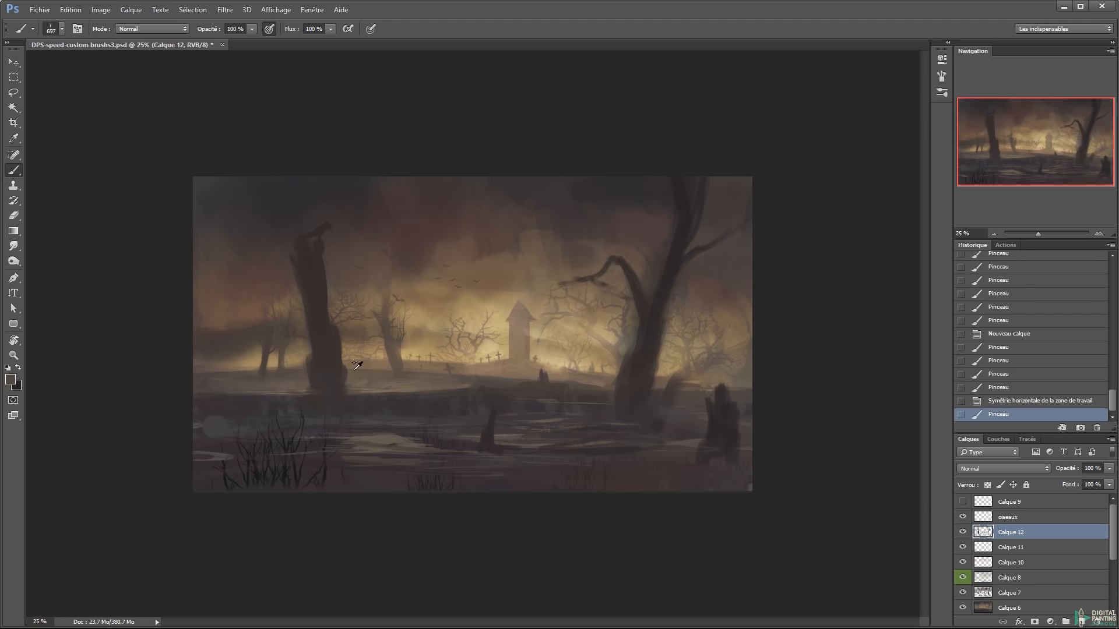
pyautogui.keyDown('alt'); pyautogui.click(264, 365); pyautogui.keyUp('alt')
pyautogui.hotkey('ctrl', 'z')
# Enlarge the tree brush to 945 px, sample the stump's dark tone, and stamp a bare tree beside the large stump
pyautogui.keyDown('alt'); pyautogui.moveTo(269, 355); pyautogui.dragTo(287, 363); pyautogui.keyUp('alt')
pyautogui.keyDown('alt'); pyautogui.click(329, 339); pyautogui.keyUp('alt')
pyautogui.click(266, 326)
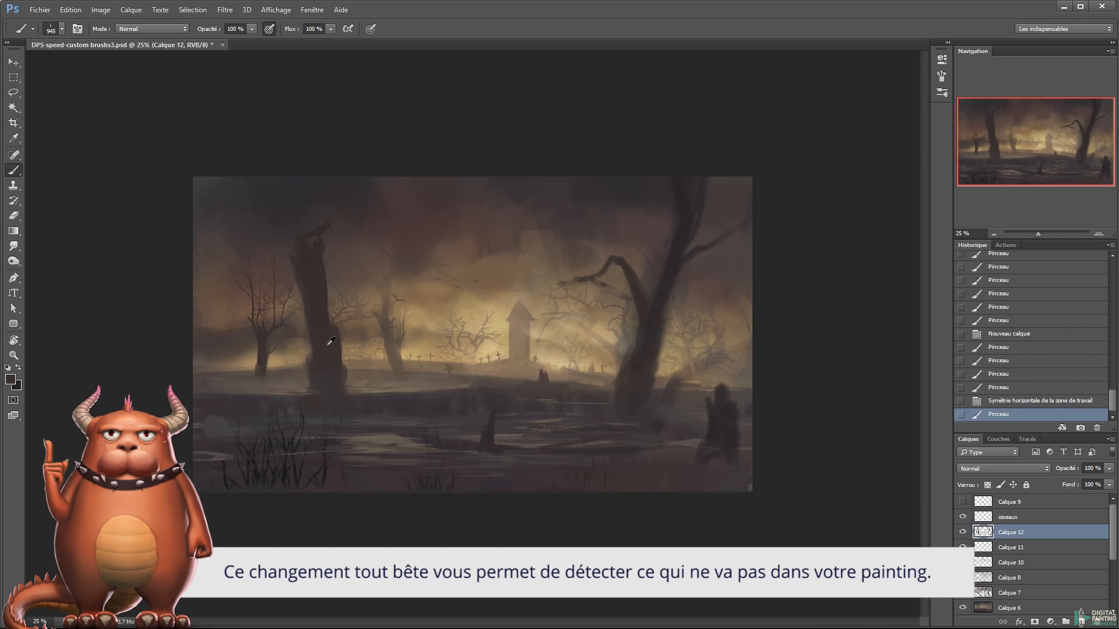
pyautogui.press('alt')
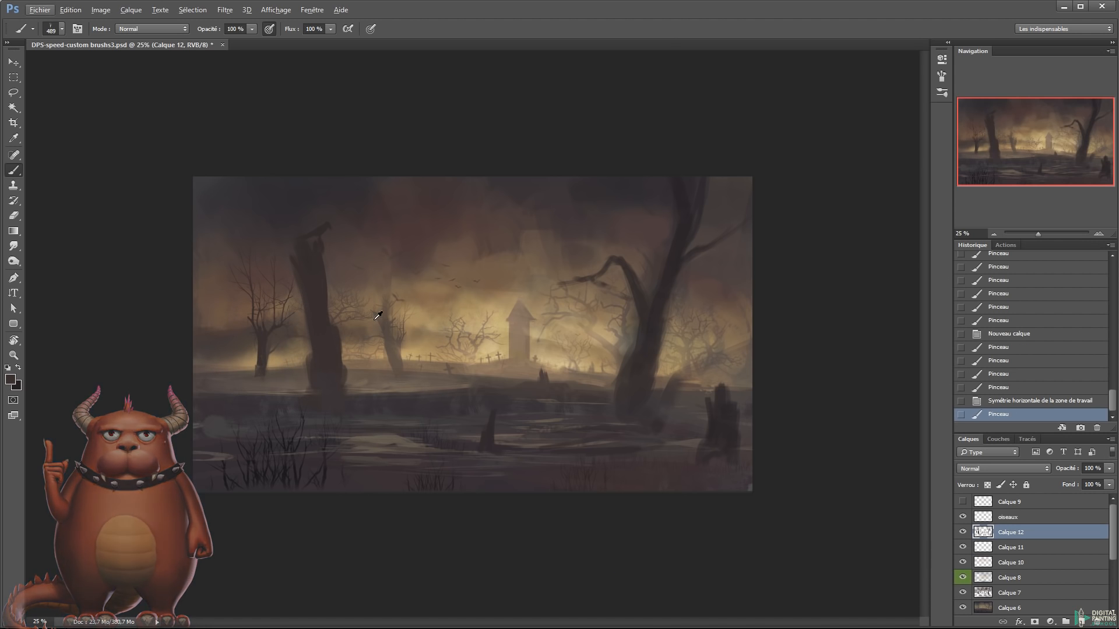
# Soften the new bare tree's branches and trunk with the Eraser at 431 px
pyautogui.press('e')
pyautogui.click(342, 300)
pyautogui.press('b')
pyautogui.press('e')
pyautogui.keyDown('alt'); pyautogui.rightClick(265, 303); pyautogui.keyUp('alt')
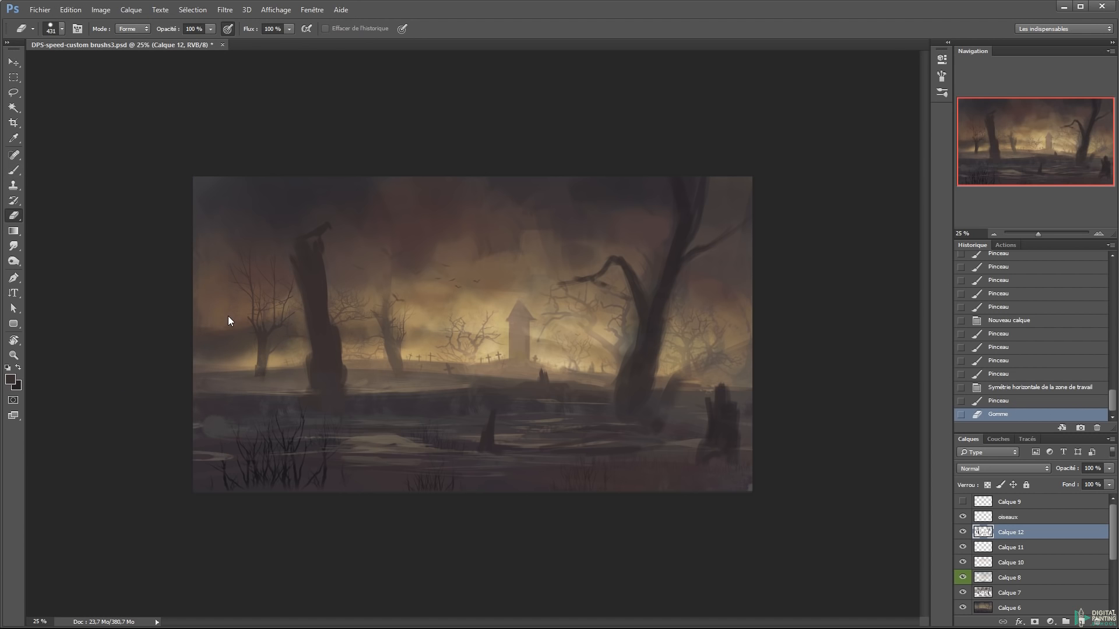
pyautogui.click(285, 350)
pyautogui.hotkey('ctrl', 'z')
pyautogui.click(222, 271)
pyautogui.click(223, 268)
pyautogui.click(222, 267)
# Choose the Feuilles ou oiseaux posés brush and try a stroke in the sky, undoing it
pyautogui.press('b')
pyautogui.hotkey('ctrl', '+')
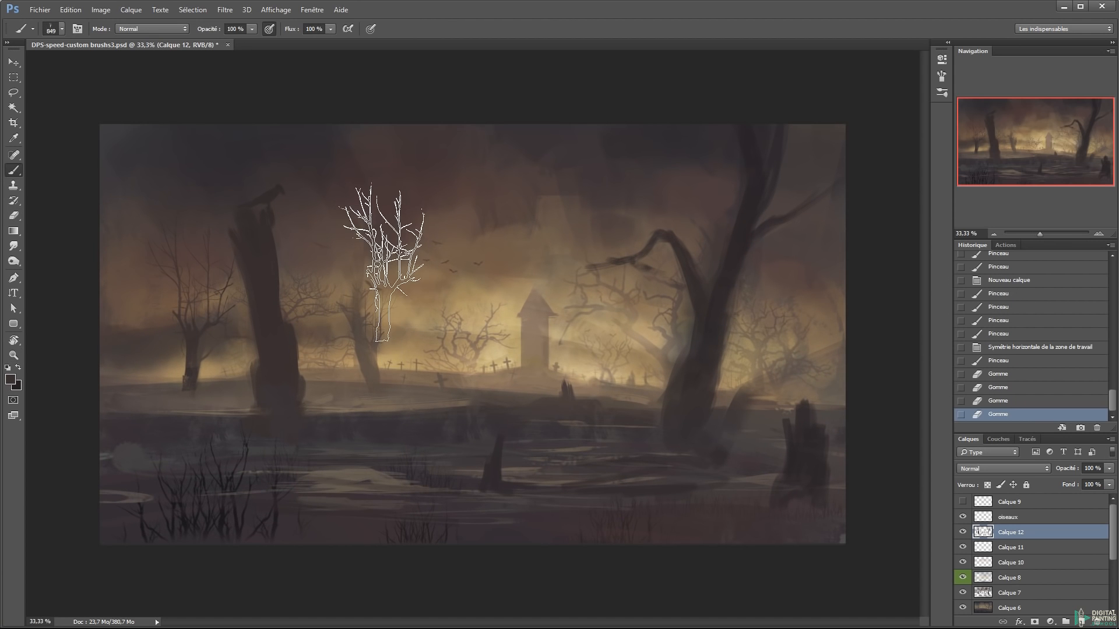
pyautogui.moveTo(411, 310); pyautogui.dragTo(365, 312)
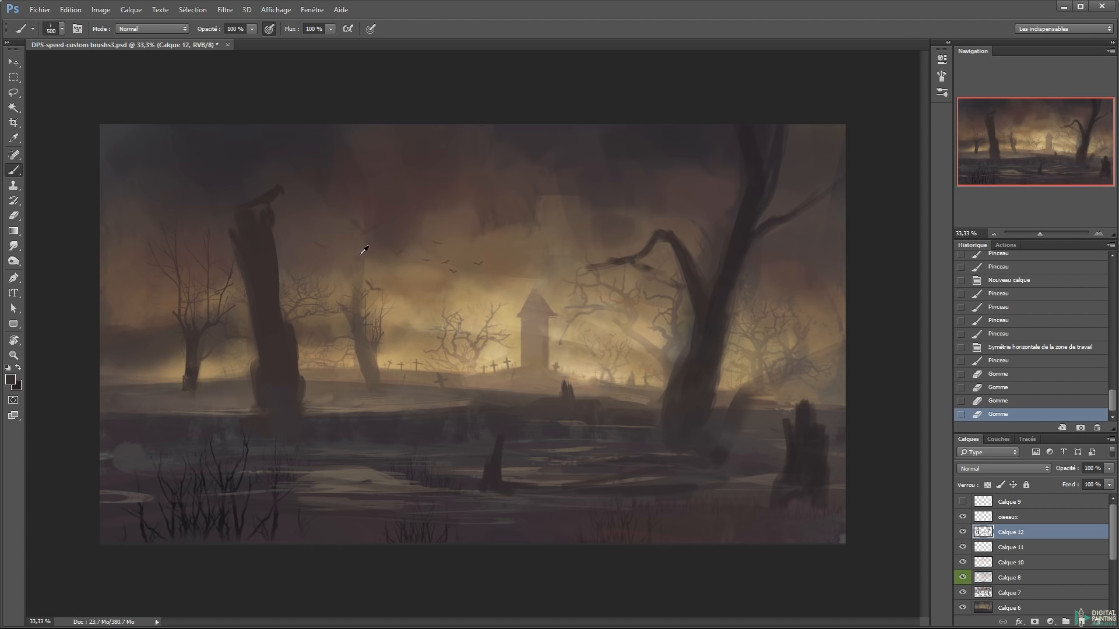
pyautogui.rightClick(207, 169)
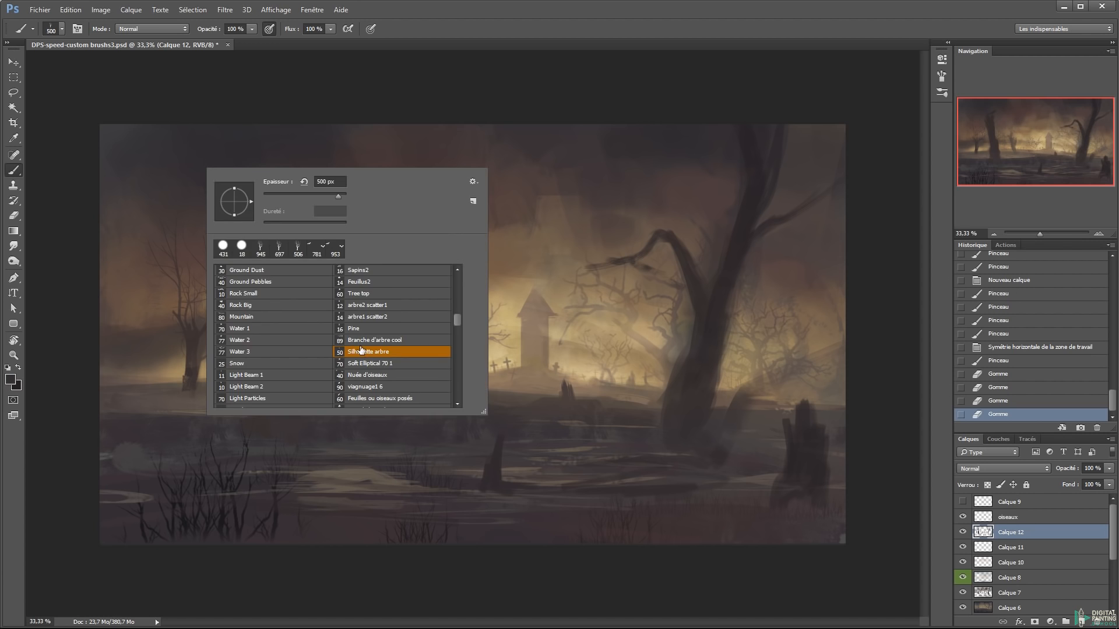
pyautogui.moveTo(457, 319); pyautogui.dragTo(456, 324)
pyautogui.click(402, 334)
pyautogui.moveTo(519, 206)
pyautogui.mouseDown()
pyautogui.moveTo(457, 246)
pyautogui.moveTo(357, 248)
pyautogui.mouseUp()
pyautogui.hotkey('ctrl', 'z')
# Sample the bare tree's tone and dab small perched shapes along its branches beside the large stump
pyautogui.keyDown('alt'); pyautogui.click(187, 326); pyautogui.keyUp('alt')
pyautogui.moveTo(177, 253); pyautogui.dragTo(165, 251)
pyautogui.moveTo(194, 286); pyautogui.dragTo(201, 284)
pyautogui.moveTo(214, 300); pyautogui.dragTo(227, 295)
# Try dabbing perched shapes under the large forked tree's drooping branch in its trunk tone
pyautogui.keyDown('alt'); pyautogui.click(680, 312); pyautogui.keyUp('alt')
pyautogui.moveTo(655, 309)
pyautogui.mouseDown()
pyautogui.moveTo(601, 300)
pyautogui.moveTo(621, 300)
pyautogui.mouseUp()
pyautogui.hotkey('ctrl', 'alt', 'z')
pyautogui.hotkey('ctrl', 'alt', 'z')
# Sample a branch tone, dab perched shapes around the large forked tree's drooping branch and trunk, and clean them with the Eraser
pyautogui.keyDown('alt'); pyautogui.click(628, 303); pyautogui.keyUp('alt')
pyautogui.moveTo(624, 315)
pyautogui.mouseDown()
pyautogui.moveTo(633, 327)
pyautogui.moveTo(599, 324)
pyautogui.moveTo(683, 368)
pyautogui.mouseUp()
pyautogui.press('e')
pyautogui.press('b')
pyautogui.keyDown('alt'); pyautogui.click(681, 423); pyautogui.keyUp('alt')
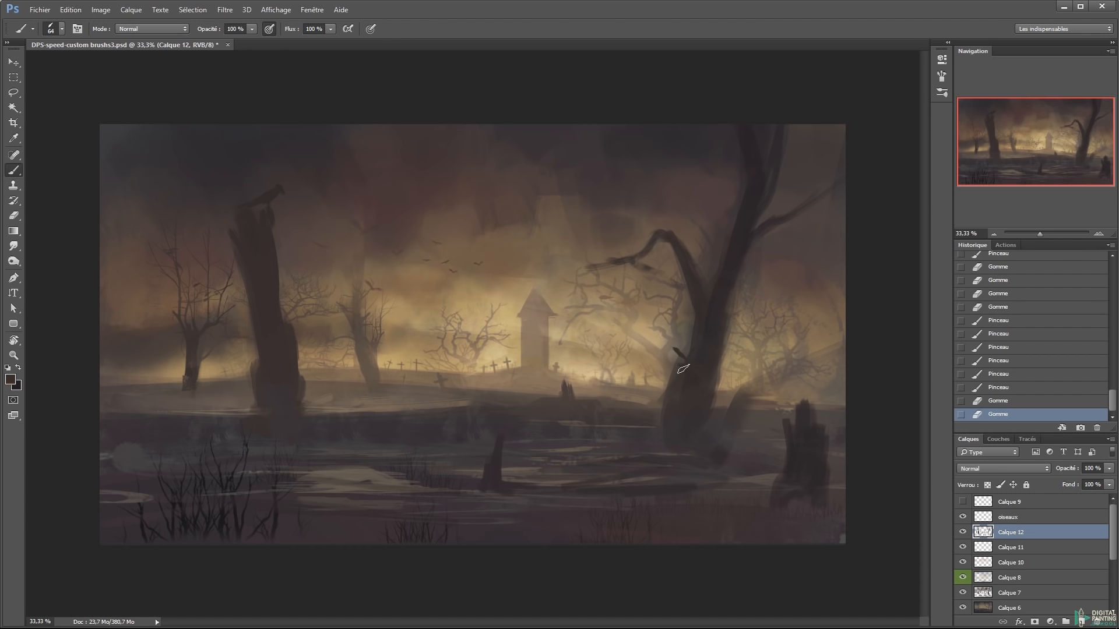
# Choose another brush at 43 px and paint a broken stump beside the large forked tree, plus roots at both large trunks' bases
pyautogui.rightClick(694, 402)
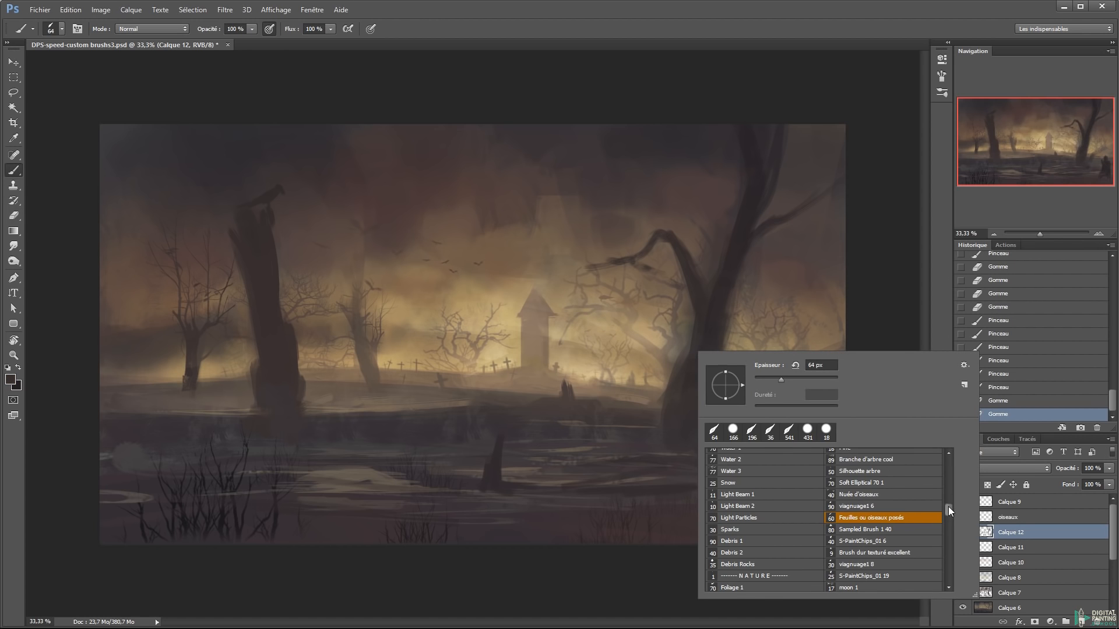
pyautogui.moveTo(948, 506); pyautogui.dragTo(949, 477)
pyautogui.click(734, 530)
pyautogui.click(774, 378)
pyautogui.press('Return')
pyautogui.moveTo(671, 362); pyautogui.dragTo(671, 386)
pyautogui.moveTo(646, 416); pyautogui.dragTo(651, 450)
pyautogui.moveTo(719, 454)
pyautogui.mouseDown()
pyautogui.moveTo(717, 465)
pyautogui.moveTo(728, 453)
pyautogui.mouseUp()
pyautogui.moveTo(301, 446); pyautogui.dragTo(307, 461)
# Choose the One Edge brush, sample the ground glow, and brush light strokes along the bank below the trees and tower
pyautogui.rightClick(228, 427)
pyautogui.moveTo(481, 508); pyautogui.dragTo(488, 579)
pyautogui.click(281, 546)
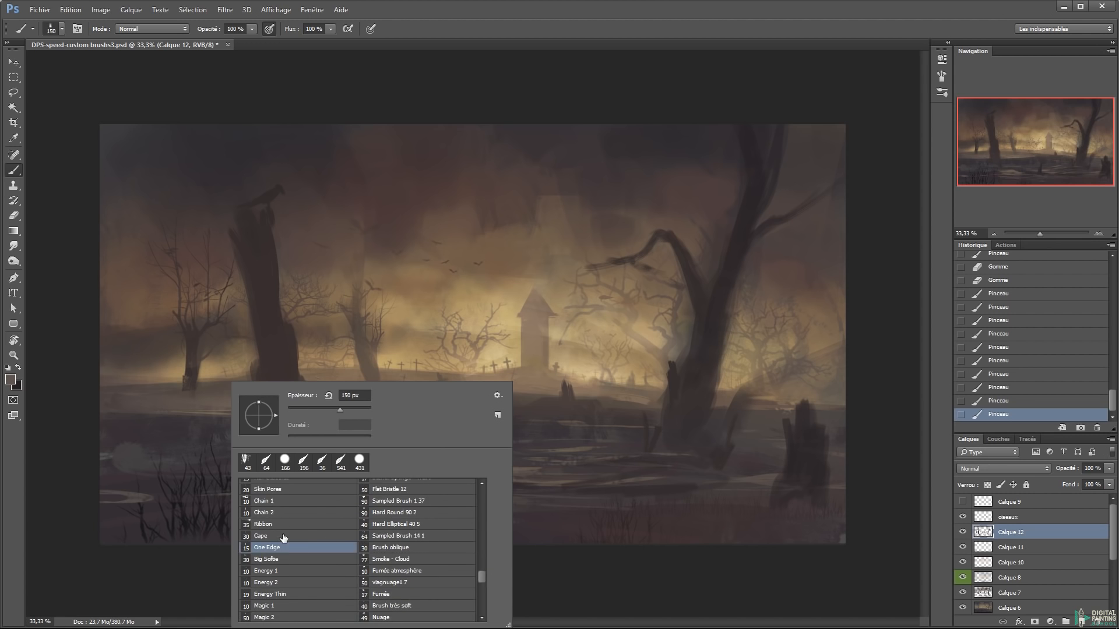
pyautogui.keyDown('alt'); pyautogui.click(211, 370); pyautogui.keyUp('alt')
pyautogui.moveTo(241, 380); pyautogui.dragTo(207, 394)
pyautogui.moveTo(407, 401); pyautogui.dragTo(444, 401)
pyautogui.moveTo(502, 400); pyautogui.dragTo(655, 409)
# Undo the last three bank strokes and repaint the glowing ground at the tower's foot
pyautogui.hotkey('ctrl', 'alt', 'z')
pyautogui.hotkey('ctrl', 'alt', 'z')
pyautogui.hotkey('ctrl', 'alt', 'z')
pyautogui.moveTo(533, 387); pyautogui.dragTo(505, 399)
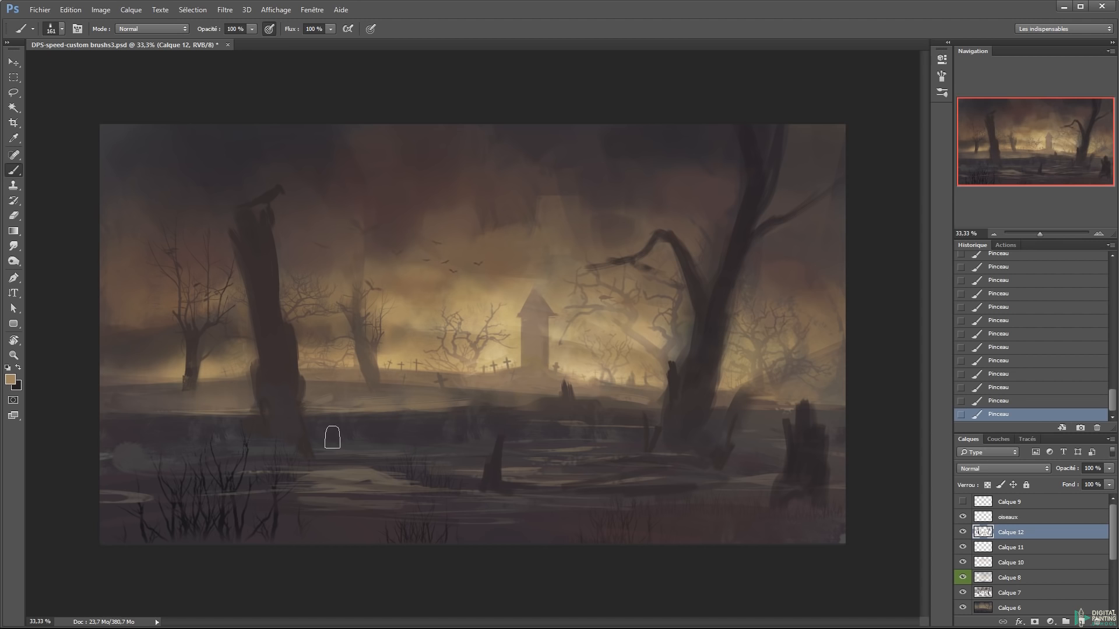
# Pick and refine a muted orange-brown foreground colour for the swamp water
pyautogui.click(11, 379)
pyautogui.click(783, 371)
pyautogui.click(685, 299)
pyautogui.click(783, 373)
pyautogui.press('Return')
pyautogui.click(11, 379)
pyautogui.click(790, 371)
pyautogui.press('Return')
# Switch to a greyer brown, resize the brush, and paint broad horizontal strokes over the swamp water
pyautogui.rightClick(672, 376)
pyautogui.press('Return')
pyautogui.click(11, 379)
pyautogui.click(660, 294)
pyautogui.press('Return')
pyautogui.keyDown('alt'); pyautogui.rightClick(408, 431); pyautogui.keyUp('alt')
pyautogui.moveTo(485, 436); pyautogui.dragTo(544, 412)
pyautogui.moveTo(604, 475); pyautogui.dragTo(720, 473)
pyautogui.moveTo(148, 490)
pyautogui.mouseDown()
pyautogui.moveTo(125, 487)
pyautogui.moveTo(245, 485)
pyautogui.mouseUp()
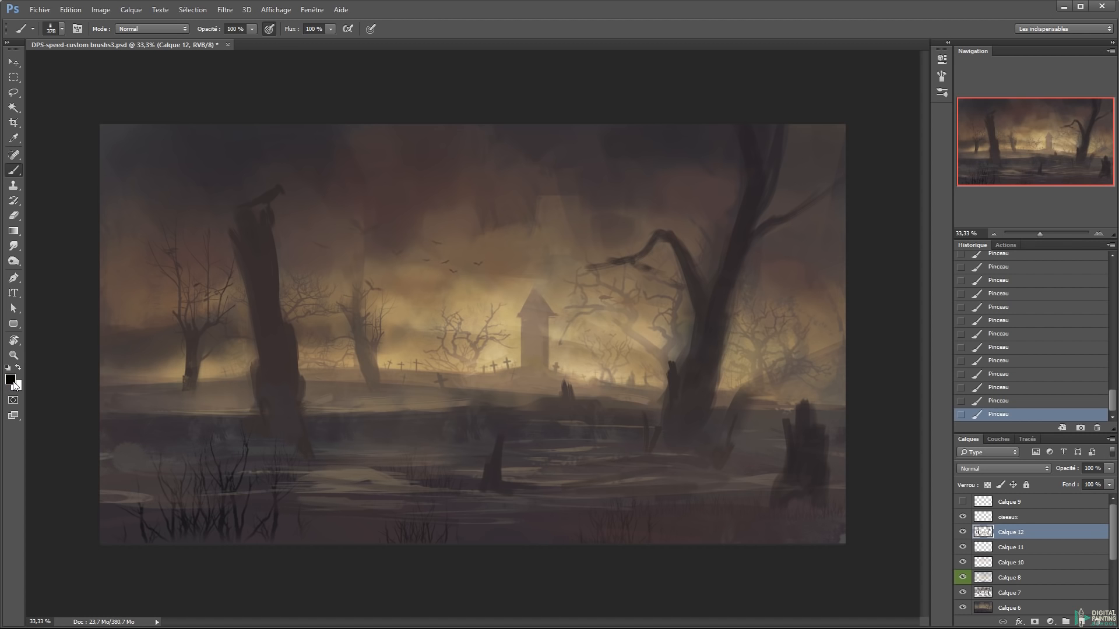
# Pick a bluish near-black and darken the foreground corners and upper sky with a very large soft brush
pyautogui.click(13, 381)
pyautogui.click(785, 284)
pyautogui.click(631, 367)
pyautogui.press('Return')
pyautogui.moveTo(198, 424); pyautogui.dragTo(272, 434)
pyautogui.moveTo(828, 514); pyautogui.dragTo(794, 471)
pyautogui.moveTo(776, 183)
pyautogui.mouseDown()
pyautogui.moveTo(128, 183)
pyautogui.moveTo(26, 274)
pyautogui.mouseUp()
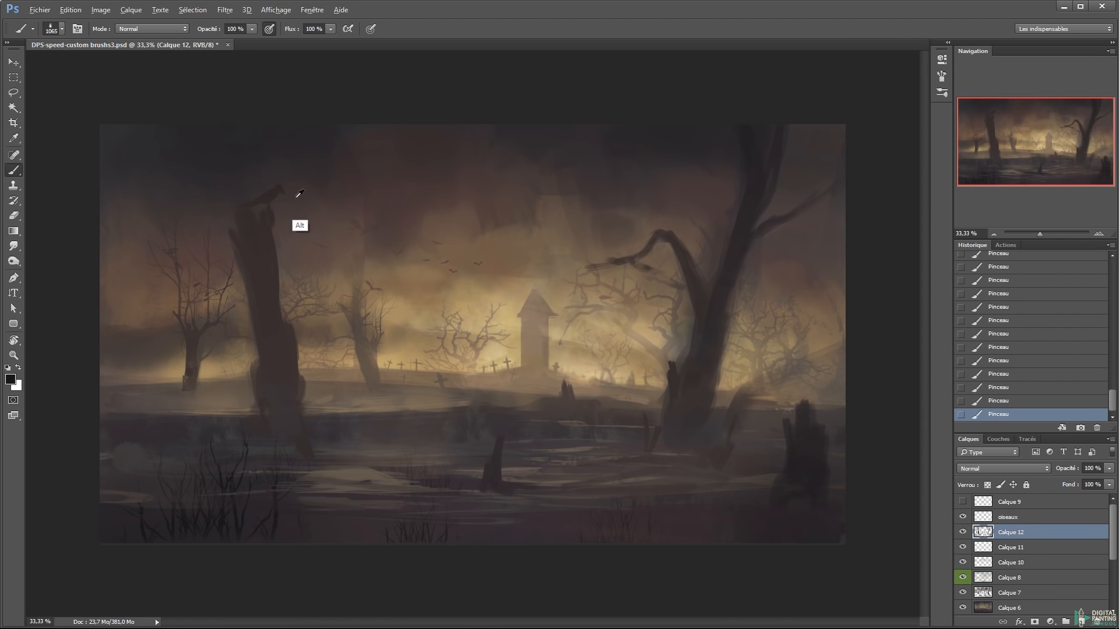
# Sample the sky glow and brush warm light into the clouds on both sides of the tower
pyautogui.keyDown('alt'); pyautogui.click(419, 273); pyautogui.keyUp('alt')
pyautogui.moveTo(410, 270); pyautogui.dragTo(397, 274)
pyautogui.moveTo(558, 264)
pyautogui.mouseDown()
pyautogui.moveTo(553, 282)
pyautogui.moveTo(561, 278)
pyautogui.mouseUp()
pyautogui.keyDown('alt'); pyautogui.click(487, 223); pyautogui.keyUp('alt')
pyautogui.keyDown('alt'); pyautogui.click(529, 314); pyautogui.keyUp('alt')
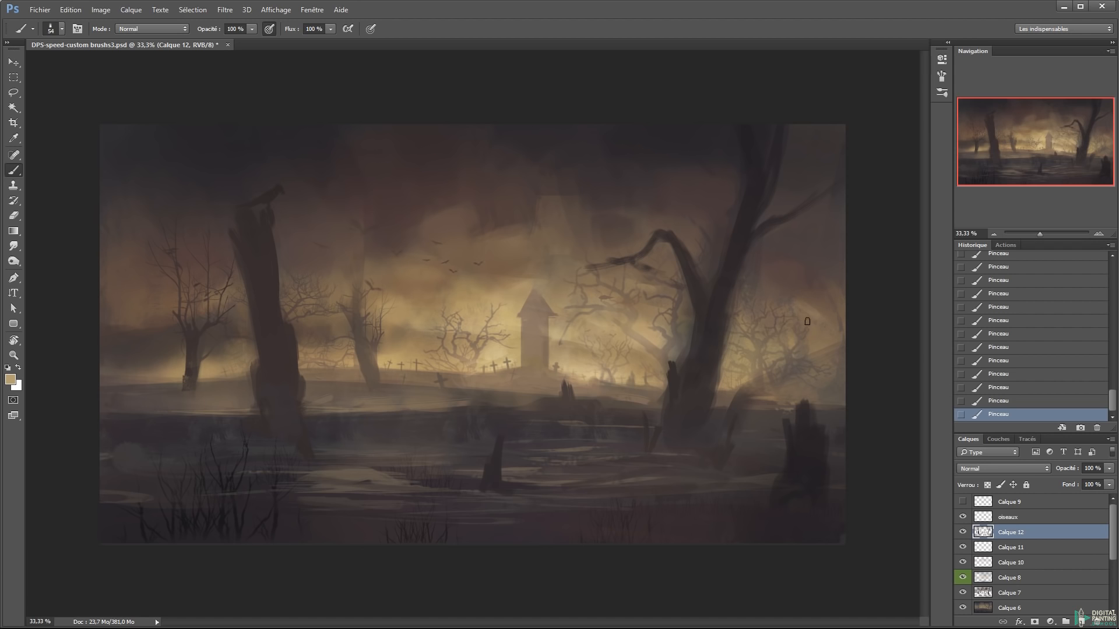
# Sample nearby glow tones and try strokes between the small bare tree and the tower, undoing them
pyautogui.keyDown('alt'); pyautogui.click(498, 347); pyautogui.keyUp('alt')
pyautogui.keyDown('alt'); pyautogui.rightClick(491, 310); pyautogui.keyUp('alt')
pyautogui.keyDown('alt'); pyautogui.click(464, 293); pyautogui.keyUp('alt')
pyautogui.hotkey('ctrl', 'alt', 'z')
pyautogui.hotkey('ctrl', 'alt', 'z')
pyautogui.keyDown('alt'); pyautogui.click(501, 364); pyautogui.keyUp('alt')
pyautogui.moveTo(508, 353); pyautogui.dragTo(520, 329)
pyautogui.hotkey('ctrl', 'alt', 'z')
pyautogui.hotkey('ctrl', 'alt', 'z')
pyautogui.hotkey('ctrl', 'alt', 'z')
# Brush glowing haze behind the branches beside the tower and around the graveyard horizon using sampled tones
pyautogui.moveTo(615, 342); pyautogui.dragTo(591, 344)
pyautogui.keyDown('alt'); pyautogui.click(544, 371); pyautogui.keyUp('alt')
pyautogui.keyDown('alt'); pyautogui.click(398, 348); pyautogui.keyUp('alt')
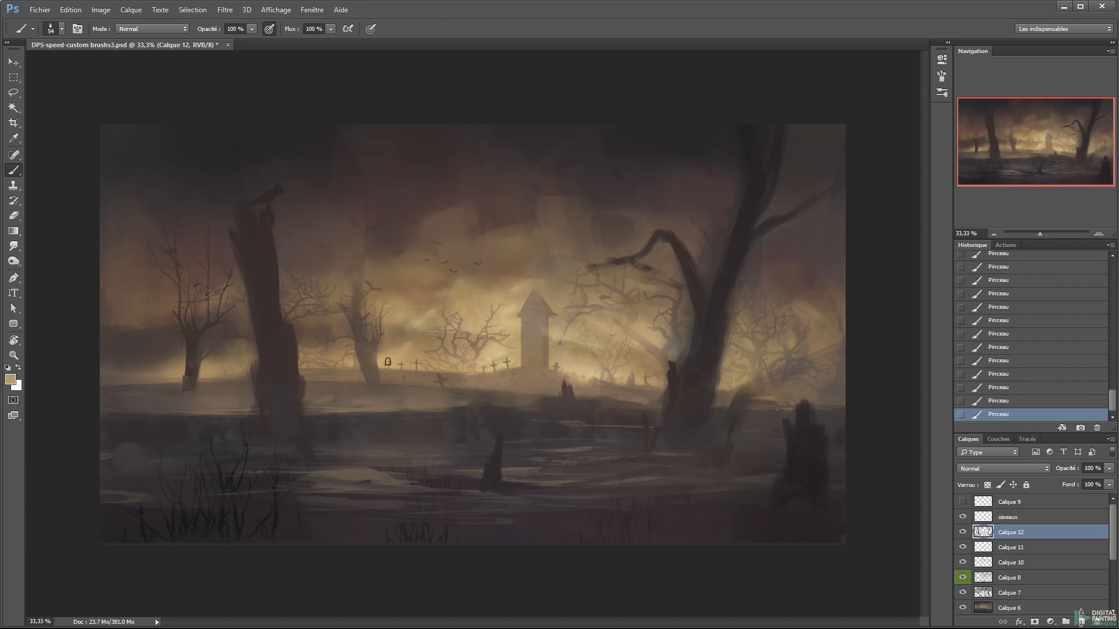
pyautogui.keyDown('alt'); pyautogui.click(421, 321); pyautogui.keyUp('alt')
# Sample the ground tone, choose the dry reeds brush, resize it, and stamp reeds on the far bank and marsh
pyautogui.keyDown('alt'); pyautogui.click(485, 382); pyautogui.keyUp('alt')
pyautogui.rightClick(454, 330)
pyautogui.moveTo(705, 522); pyautogui.dragTo(707, 504)
pyautogui.click(509, 542)
pyautogui.press('Return')
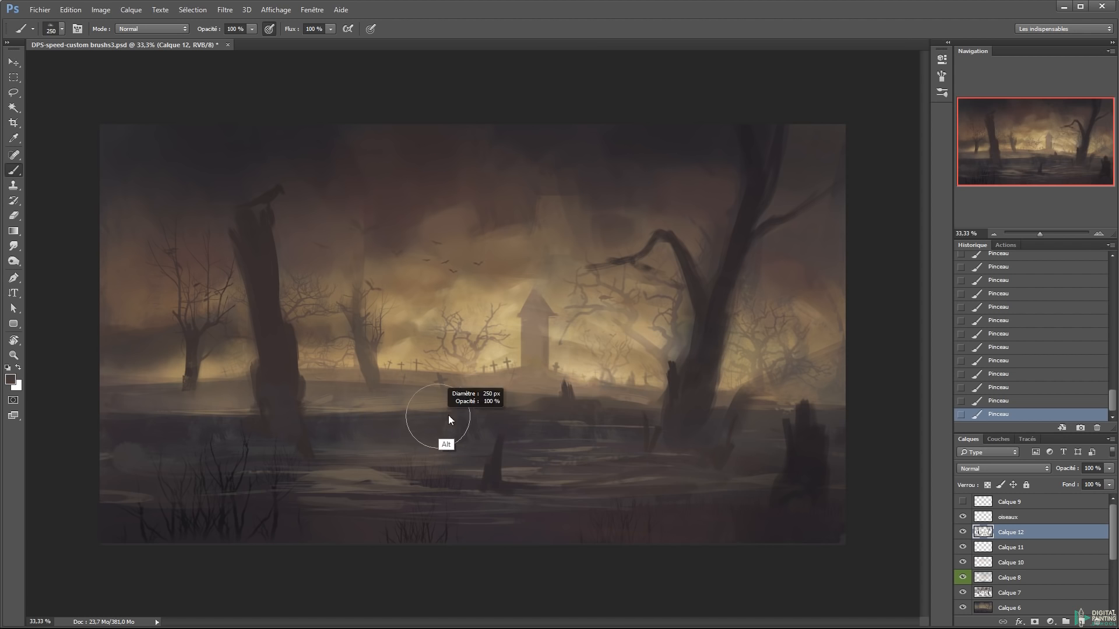
pyautogui.click(369, 396)
pyautogui.moveTo(231, 486); pyautogui.dragTo(291, 494)
# Sample a foreground dark and stamp more reeds in the foreground, near the central stump, and before the right-hand trees
pyautogui.keyDown('alt'); pyautogui.click(143, 535); pyautogui.keyUp('alt')
pyautogui.click(178, 485)
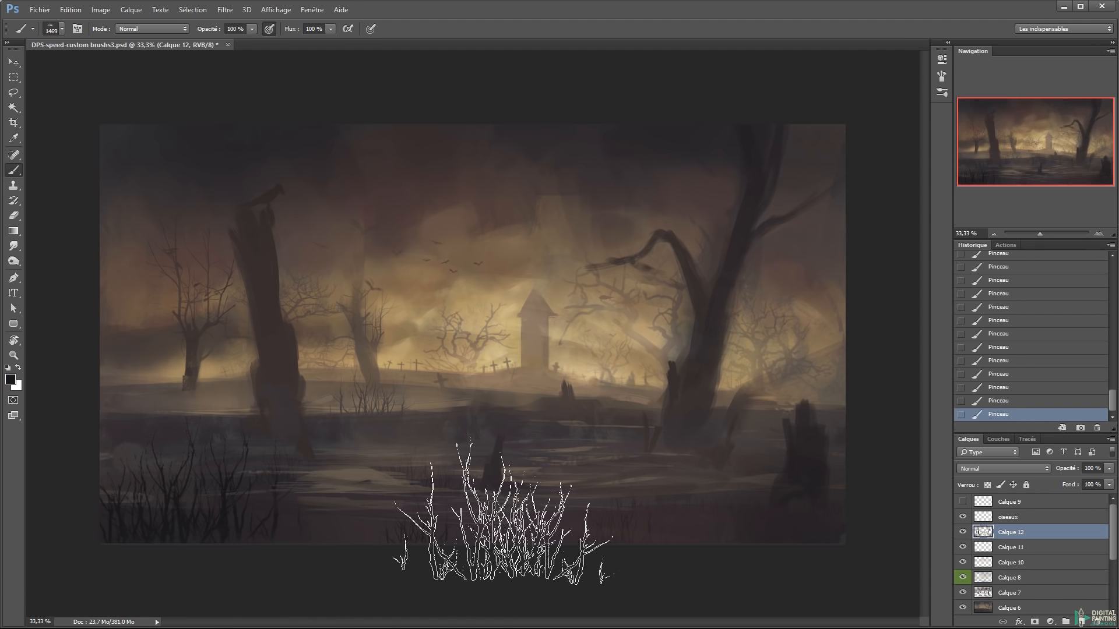
pyautogui.moveTo(373, 479); pyautogui.dragTo(338, 479)
pyautogui.click(405, 476)
pyautogui.moveTo(640, 487); pyautogui.dragTo(622, 486)
pyautogui.click(622, 495)
# Sample a water tone, try textured round brushes including Brush rond dur texturé across the foreground, and undo the last stroke
pyautogui.keyDown('alt'); pyautogui.click(359, 438); pyautogui.keyUp('alt')
pyautogui.rightClick(360, 436)
pyautogui.click(584, 559)
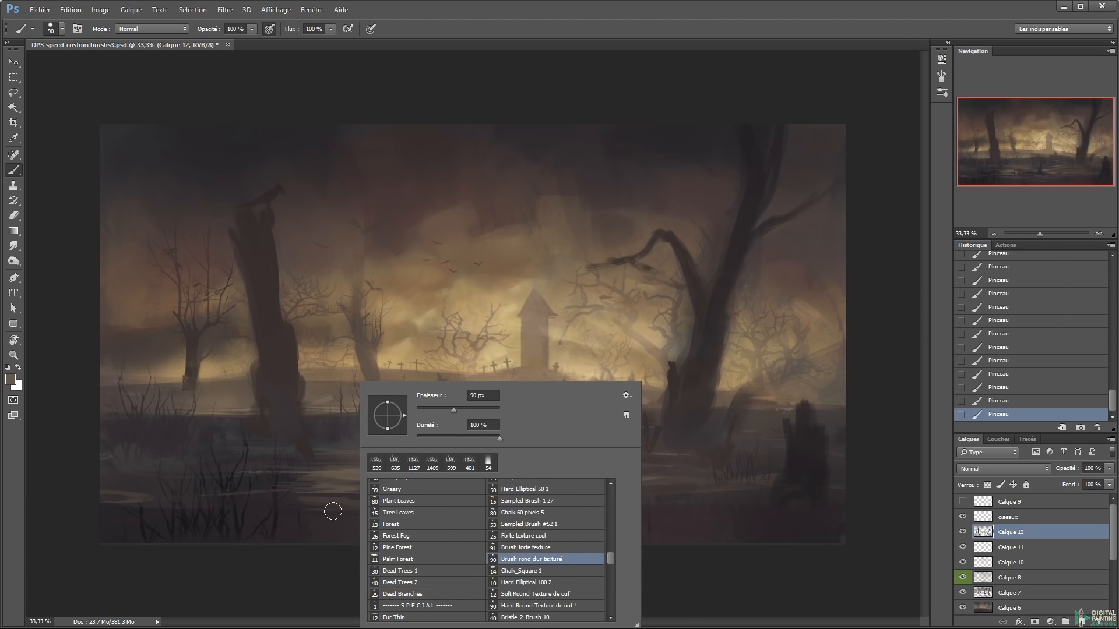
pyautogui.moveTo(332, 512); pyautogui.dragTo(296, 515)
pyautogui.rightClick(401, 466)
pyautogui.moveTo(652, 557); pyautogui.dragTo(655, 566)
pyautogui.click(583, 559)
pyautogui.moveTo(355, 507); pyautogui.dragTo(420, 510)
pyautogui.hotkey('ctrl', 'z')
# Reduce the brush size and paint a horizontal stroke across the foreground water
pyautogui.press('[')
pyautogui.press('[')
pyautogui.press('[')
pyautogui.press('[')
pyautogui.press('[')
pyautogui.press('[')
pyautogui.press('[')
pyautogui.press('[')
pyautogui.moveTo(318, 512); pyautogui.dragTo(457, 515)
# Flatten the brush tip into an ellipse, enlarge it, and repaint the horizontal stroke across the foreground water
pyautogui.rightClick(406, 464)
pyautogui.moveTo(431, 402); pyautogui.dragTo(431, 408)
pyautogui.press(']')
pyautogui.press(']')
pyautogui.press(']')
pyautogui.press(']')
pyautogui.press(']')
pyautogui.press(']')
pyautogui.press(']')
pyautogui.press(']')
pyautogui.moveTo(318, 512); pyautogui.dragTo(544, 519)
pyautogui.hotkey('ctrl', 'z')
pyautogui.moveTo(458, 505); pyautogui.dragTo(490, 508)
# Pick a muted reddish brown, smooth the foreground water with the flattened brush, and sample a water tone
pyautogui.click(13, 379)
pyautogui.click(540, 519)
pyautogui.click(668, 325)
pyautogui.click(787, 238)
pyautogui.press('Return')
pyautogui.moveTo(521, 508); pyautogui.dragTo(493, 516)
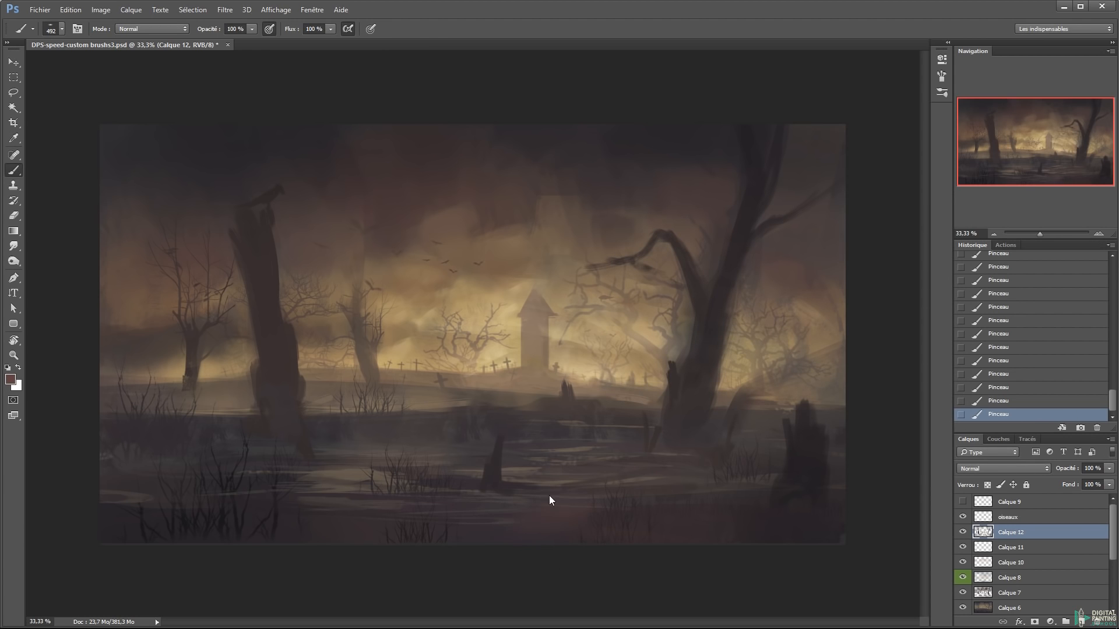
pyautogui.keyDown('alt'); pyautogui.click(354, 472); pyautogui.keyUp('alt')
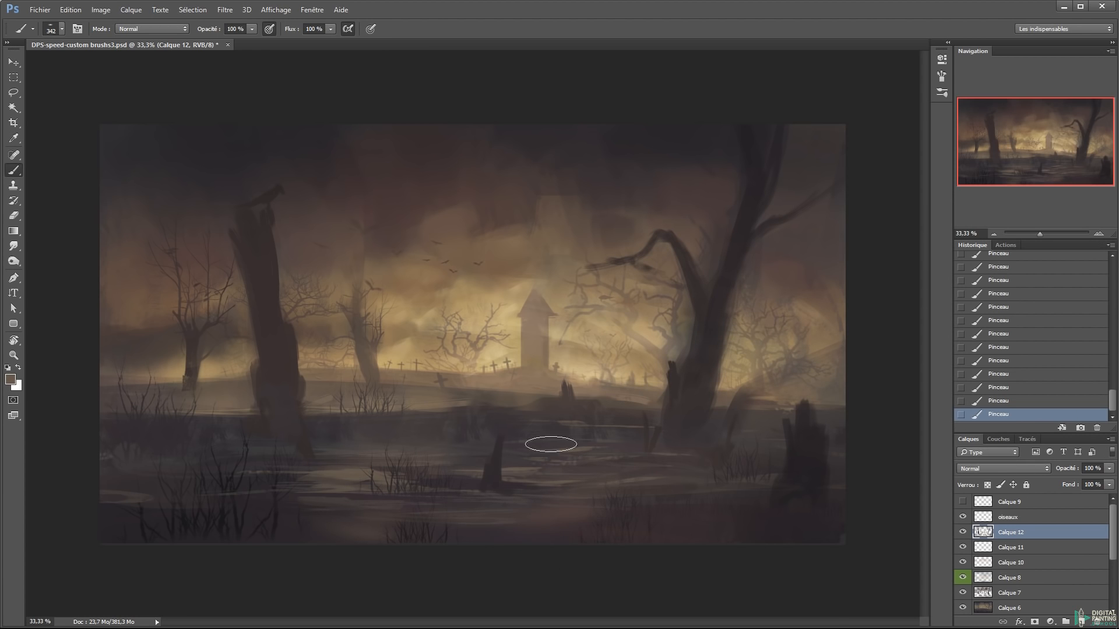
# Choose a textured brush and scatter grainy light over the foreground water using tones sampled from the water and glow
pyautogui.rightClick(593, 433)
pyautogui.doubleClick(766, 514)
pyautogui.moveTo(285, 514); pyautogui.dragTo(320, 529)
pyautogui.keyDown('alt'); pyautogui.rightClick(335, 481); pyautogui.keyUp('alt')
pyautogui.keyDown('alt'); pyautogui.click(215, 463); pyautogui.keyUp('alt')
pyautogui.moveTo(191, 473)
pyautogui.mouseDown()
pyautogui.moveTo(186, 485)
pyautogui.moveTo(270, 493)
pyautogui.mouseUp()
pyautogui.keyDown('alt'); pyautogui.click(225, 375); pyautogui.keyUp('alt')
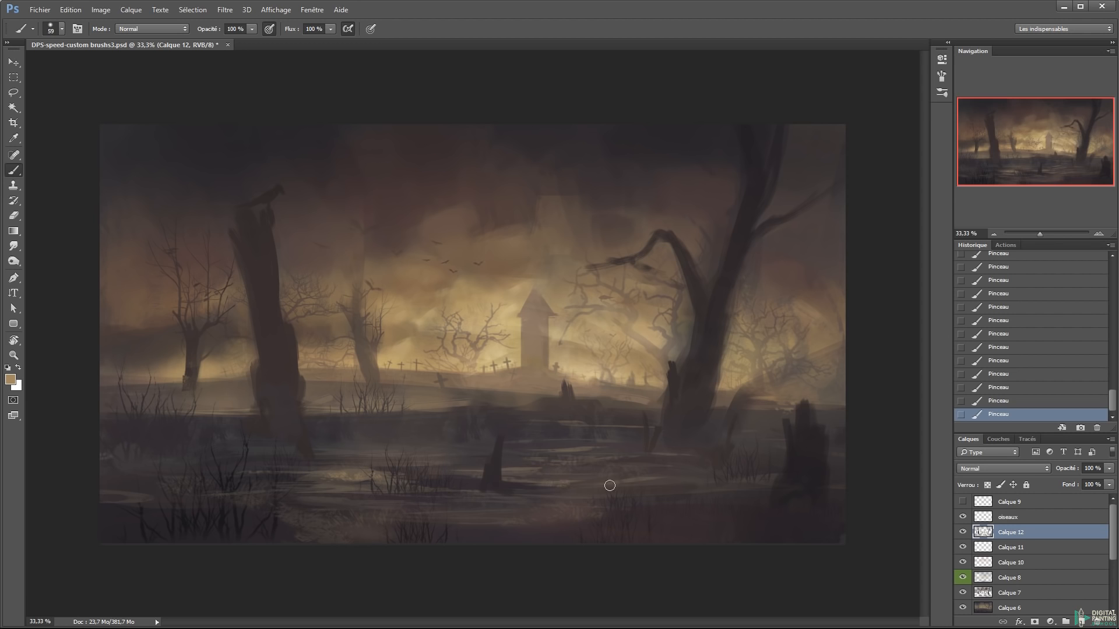
pyautogui.keyDown('alt'); pyautogui.rightClick(499, 446); pyautogui.keyUp('alt')
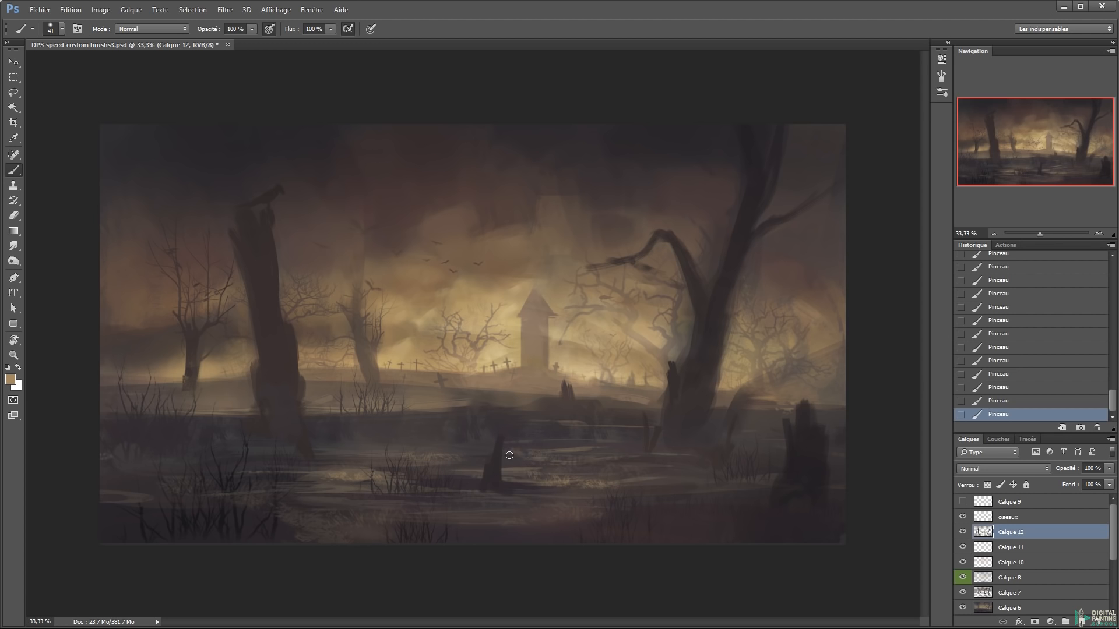
pyautogui.keyDown('alt'); pyautogui.click(440, 282); pyautogui.keyUp('alt')
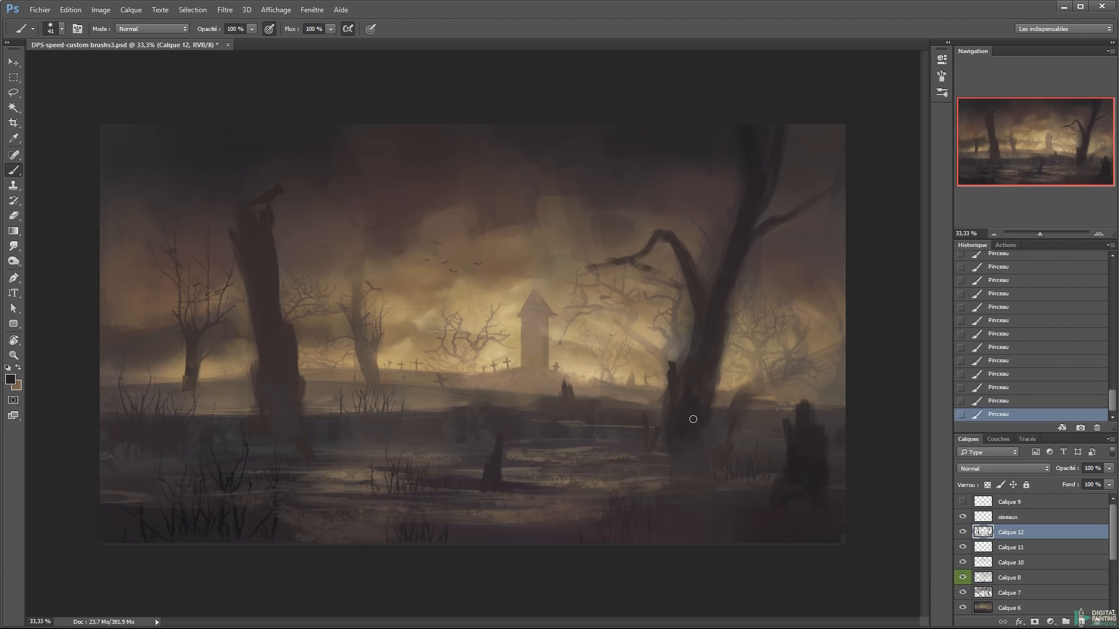
# Add hazy texture along the marsh with a 95 px soft round brush and choose the Mist brush
pyautogui.rightClick(450, 438)
pyautogui.click(547, 415)
pyautogui.press('Return')
pyautogui.rightClick(342, 313)
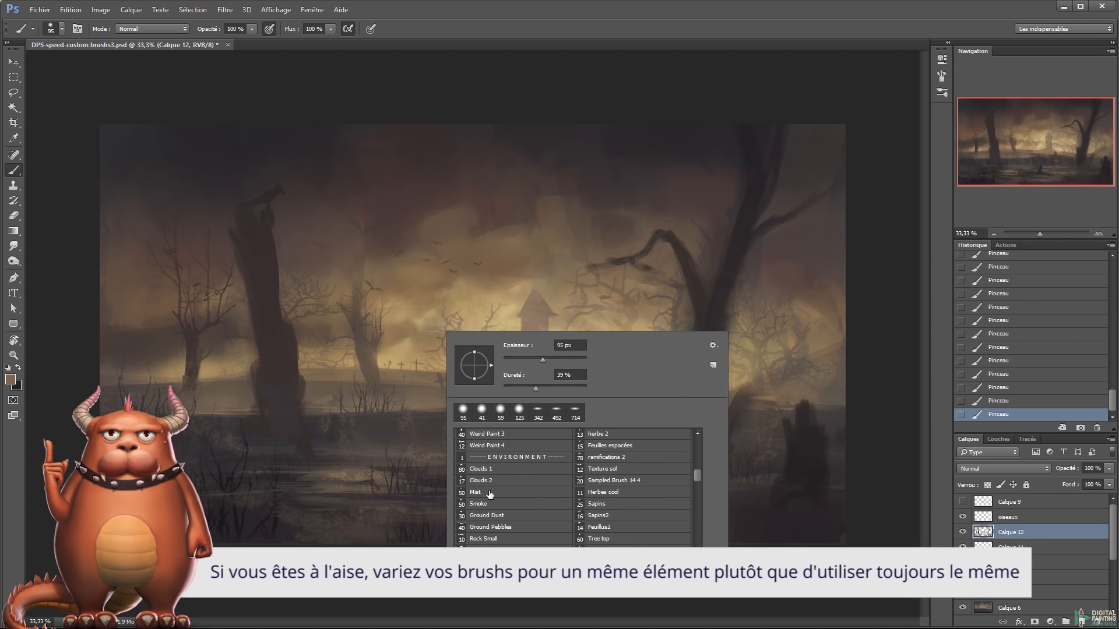
pyautogui.doubleClick(489, 493)
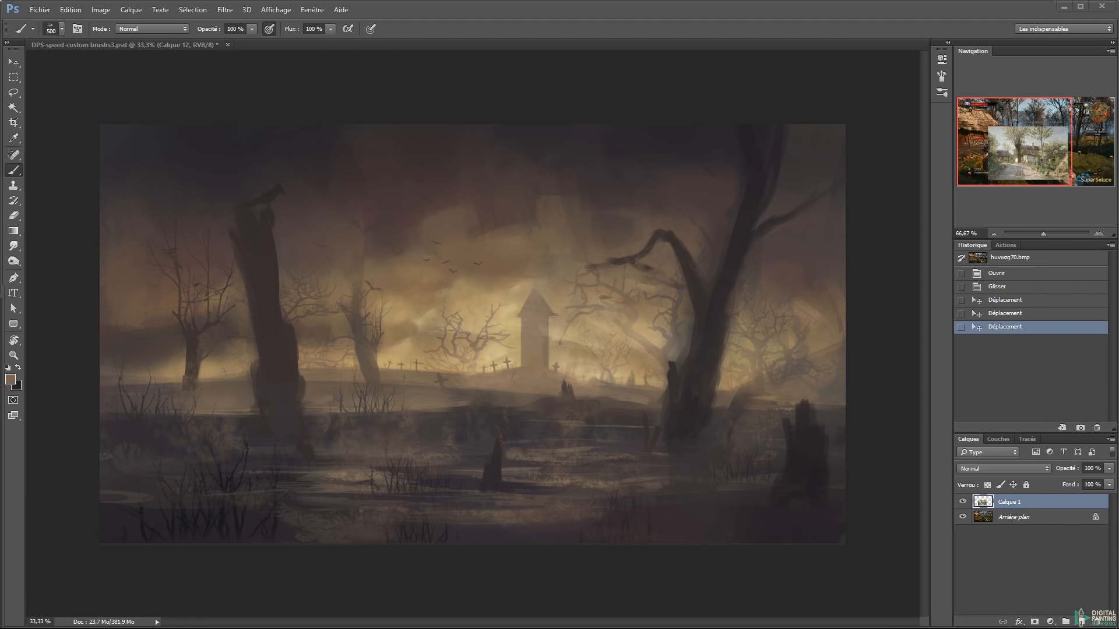
# Set the foreground colour to #957d49 and try Mist brush dabs on the water beside the large left trunk, undoing them
pyautogui.click(10, 379)
pyautogui.moveTo(787, 367); pyautogui.dragTo(787, 363)
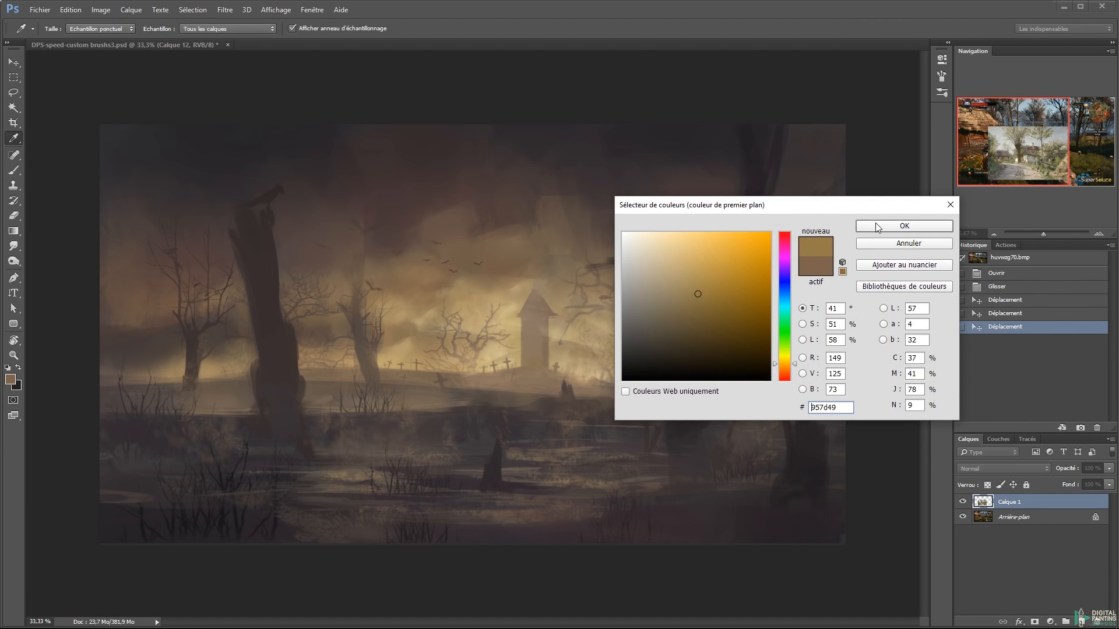
pyautogui.click(878, 227)
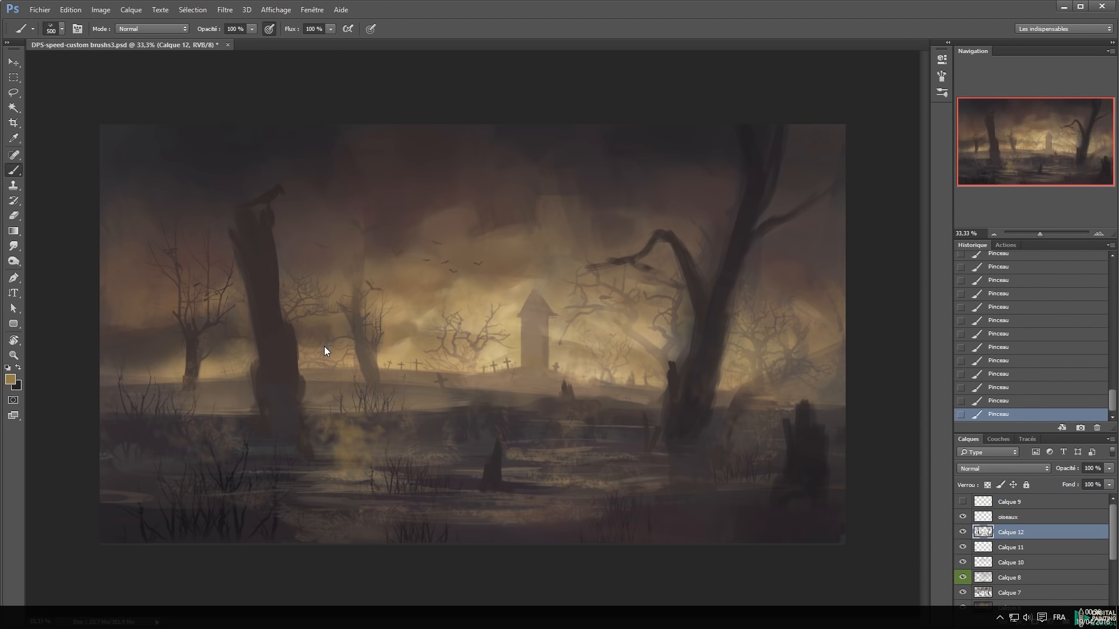
pyautogui.hotkey('ctrl', 'z')
pyautogui.click(288, 447)
pyautogui.hotkey('ctrl', 'z')
pyautogui.click(287, 447)
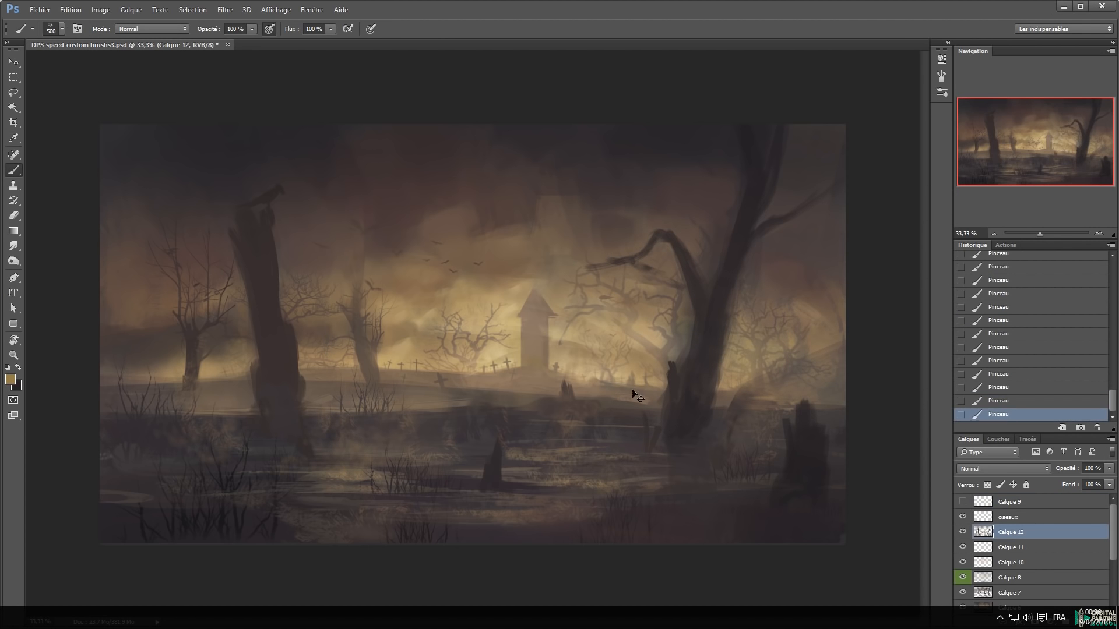
# Choose the Trait vertical brush at 141 px, add a new layer above the painting, and save the document
pyautogui.rightClick(516, 368)
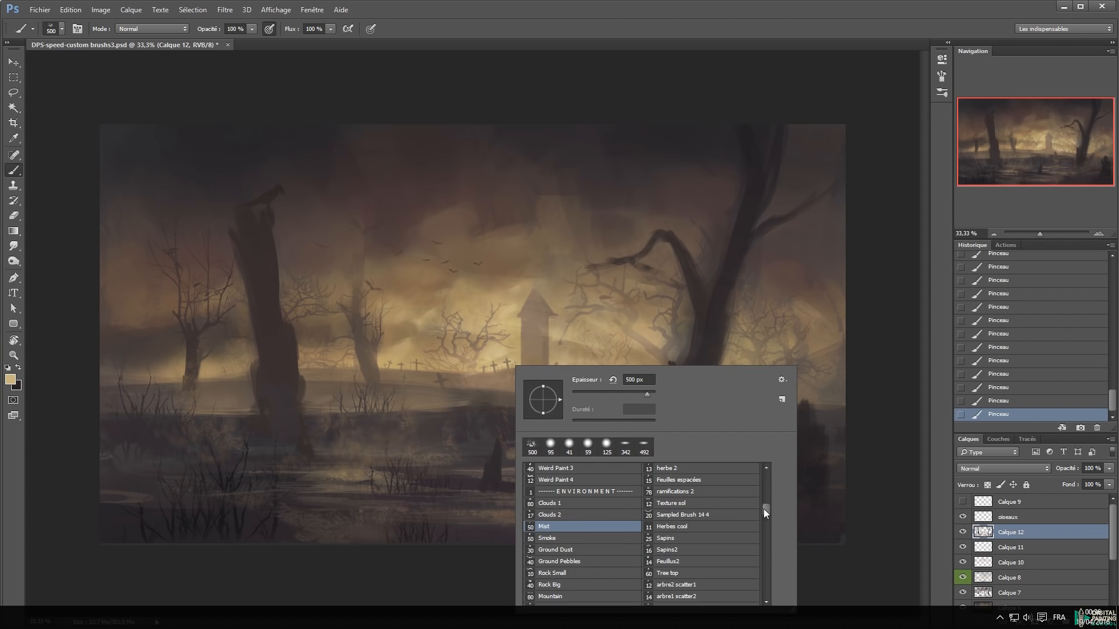
pyautogui.moveTo(763, 514); pyautogui.dragTo(756, 572)
pyautogui.moveTo(571, 575)
pyautogui.mouseDown()
pyautogui.moveTo(567, 591)
pyautogui.moveTo(561, 582)
pyautogui.mouseUp()
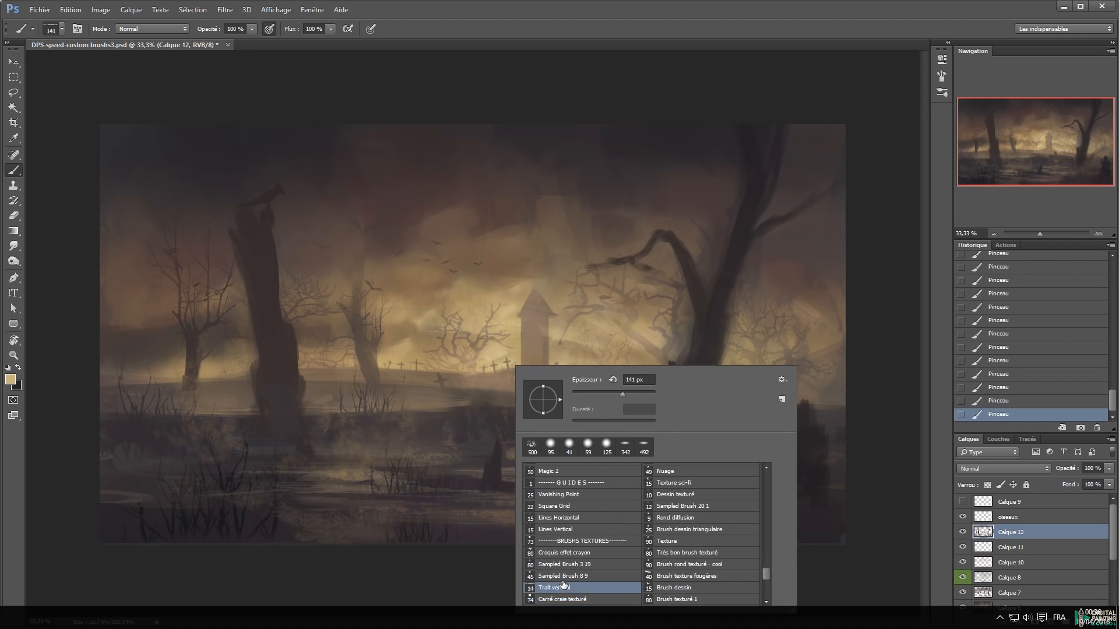
pyautogui.press('Return')
pyautogui.hotkey('ctrl', 'shift', 'n')
pyautogui.press('Return')
pyautogui.hotkey('ctrl', 's')
# Paint bright horizontal light reflections on the water between the central stump and the large forked tree
pyautogui.click(420, 497)
pyautogui.click(578, 468)
pyautogui.moveTo(570, 458)
pyautogui.mouseDown()
pyautogui.moveTo(629, 467)
pyautogui.moveTo(582, 447)
pyautogui.moveTo(581, 459)
pyautogui.moveTo(606, 450)
pyautogui.mouseUp()
pyautogui.moveTo(574, 450); pyautogui.dragTo(618, 458)
pyautogui.moveTo(558, 467); pyautogui.dragTo(583, 467)
pyautogui.moveTo(580, 470); pyautogui.dragTo(608, 469)
pyautogui.moveTo(577, 463); pyautogui.dragTo(618, 465)
pyautogui.moveTo(580, 478); pyautogui.dragTo(639, 476)
pyautogui.moveTo(547, 482); pyautogui.dragTo(653, 483)
pyautogui.moveTo(585, 489); pyautogui.dragTo(551, 490)
# Sample the horizon glow, extend the water reflections past the central stump, and clean around it with the Eraser
pyautogui.keyDown('alt'); pyautogui.click(645, 370); pyautogui.keyUp('alt')
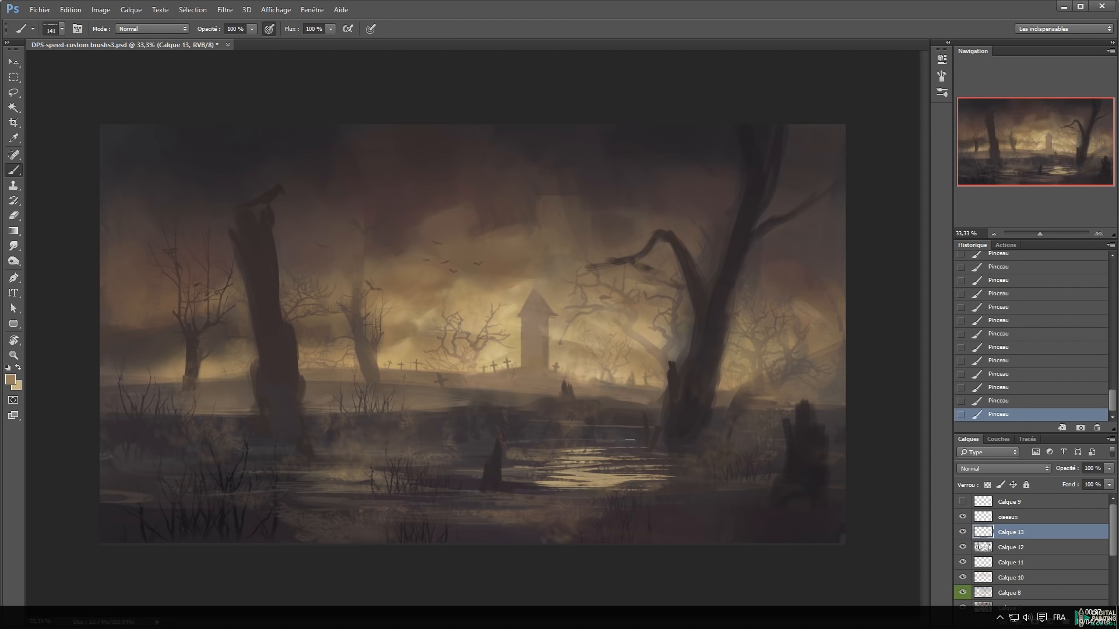
pyautogui.moveTo(416, 468); pyautogui.dragTo(468, 470)
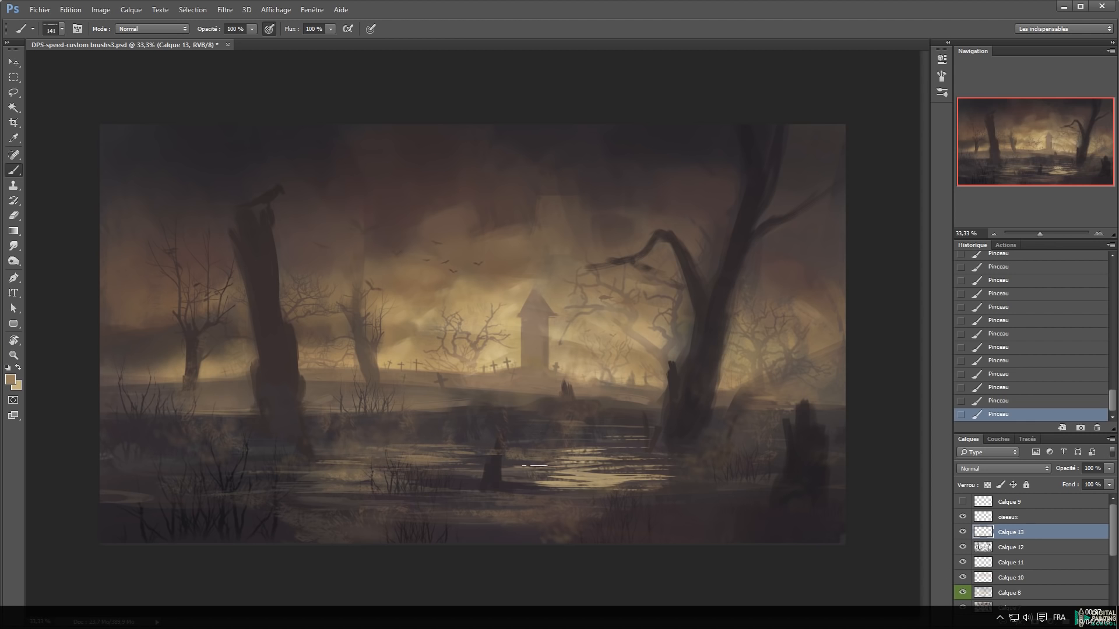
pyautogui.moveTo(499, 492)
pyautogui.mouseDown()
pyautogui.moveTo(468, 503)
pyautogui.moveTo(589, 503)
pyautogui.moveTo(412, 516)
pyautogui.moveTo(464, 501)
pyautogui.moveTo(476, 472)
pyautogui.mouseUp()
pyautogui.press('e')
pyautogui.keyDown('alt'); pyautogui.rightClick(466, 490); pyautogui.keyUp('alt')
# Enlarge the brush up to 332 px and paint wide horizontal reflections across the foreground water, redoing one stroke
pyautogui.press('b')
pyautogui.moveTo(466, 476)
pyautogui.mouseDown()
pyautogui.moveTo(359, 471)
pyautogui.moveTo(323, 491)
pyautogui.mouseUp()
pyautogui.moveTo(429, 500)
pyautogui.mouseDown()
pyautogui.moveTo(293, 507)
pyautogui.moveTo(344, 515)
pyautogui.moveTo(301, 514)
pyautogui.mouseUp()
pyautogui.hotkey('ctrl', 'z')
pyautogui.moveTo(344, 512)
pyautogui.mouseDown()
pyautogui.moveTo(217, 532)
pyautogui.moveTo(315, 536)
pyautogui.mouseUp()
pyautogui.keyDown('alt'); pyautogui.rightClick(261, 527); pyautogui.keyUp('alt')
pyautogui.moveTo(399, 528); pyautogui.dragTo(607, 541)
pyautogui.keyDown('alt'); pyautogui.rightClick(584, 513); pyautogui.keyUp('alt')
pyautogui.moveTo(519, 518); pyautogui.dragTo(606, 537)
pyautogui.moveTo(647, 514); pyautogui.dragTo(687, 513)
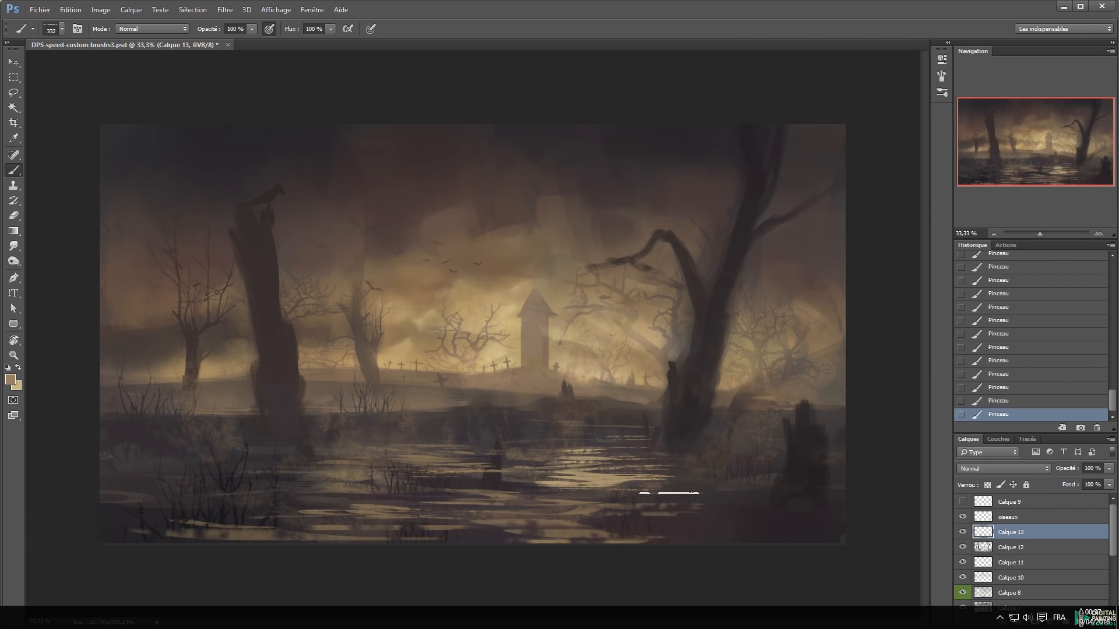
# Resize the brush and paint short horizontal reflections on the water from the central stump past the large left trunk
pyautogui.keyDown('alt'); pyautogui.rightClick(516, 462); pyautogui.keyUp('alt')
pyautogui.moveTo(442, 458); pyautogui.dragTo(385, 456)
pyautogui.press('x')
pyautogui.press('x')
pyautogui.moveTo(395, 461); pyautogui.dragTo(373, 458)
pyautogui.moveTo(397, 448); pyautogui.dragTo(358, 447)
pyautogui.moveTo(352, 451); pyautogui.dragTo(315, 452)
pyautogui.moveTo(244, 445); pyautogui.dragTo(175, 446)
pyautogui.moveTo(194, 453); pyautogui.dragTo(137, 453)
# Adjust the brush size and add reflections in the left foreground water and below the large forked tree
pyautogui.keyDown('alt'); pyautogui.rightClick(143, 467); pyautogui.keyUp('alt')
pyautogui.moveTo(106, 488); pyautogui.dragTo(209, 486)
pyautogui.moveTo(164, 503)
pyautogui.mouseDown()
pyautogui.moveTo(226, 503)
pyautogui.moveTo(239, 481)
pyautogui.mouseUp()
pyautogui.keyDown('alt'); pyautogui.rightClick(689, 463); pyautogui.keyUp('alt')
pyautogui.moveTo(660, 510)
pyautogui.mouseDown()
pyautogui.moveTo(763, 516)
pyautogui.moveTo(740, 503)
pyautogui.mouseUp()
pyautogui.moveTo(718, 475)
pyautogui.mouseDown()
pyautogui.moveTo(770, 473)
pyautogui.moveTo(736, 448)
pyautogui.moveTo(730, 457)
pyautogui.mouseUp()
pyautogui.press('x')
pyautogui.press('x')
# Set the brush to 44 px and trim the reflections along the far bank below the tower with the Eraser
pyautogui.hotkey('ctrl', 'space')
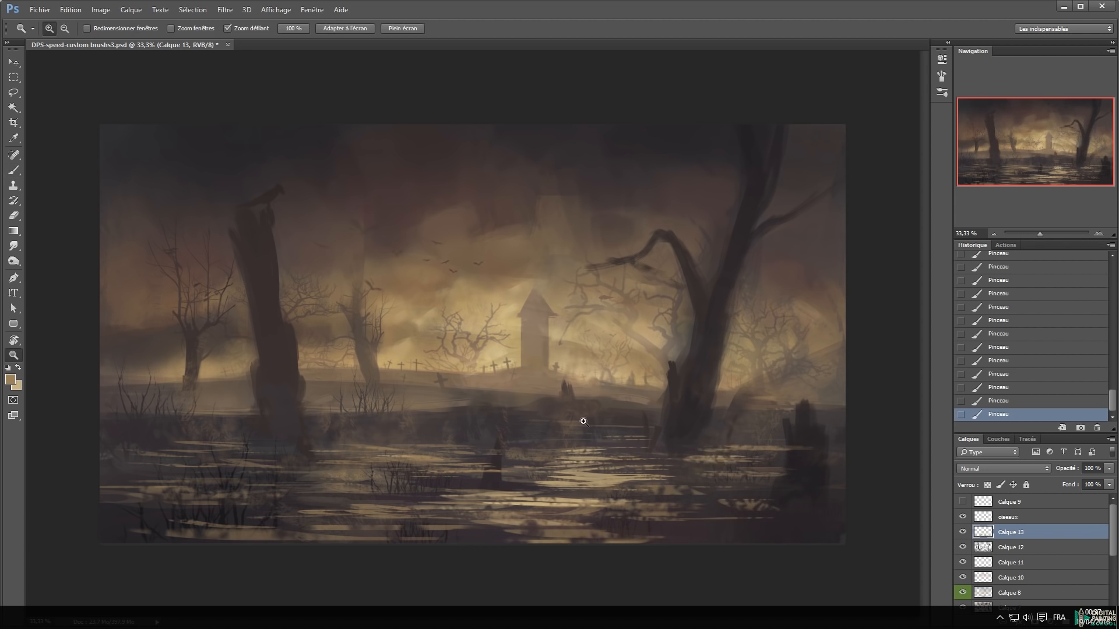
pyautogui.click(584, 422)
pyautogui.keyDown('alt'); pyautogui.rightClick(506, 410); pyautogui.keyUp('alt')
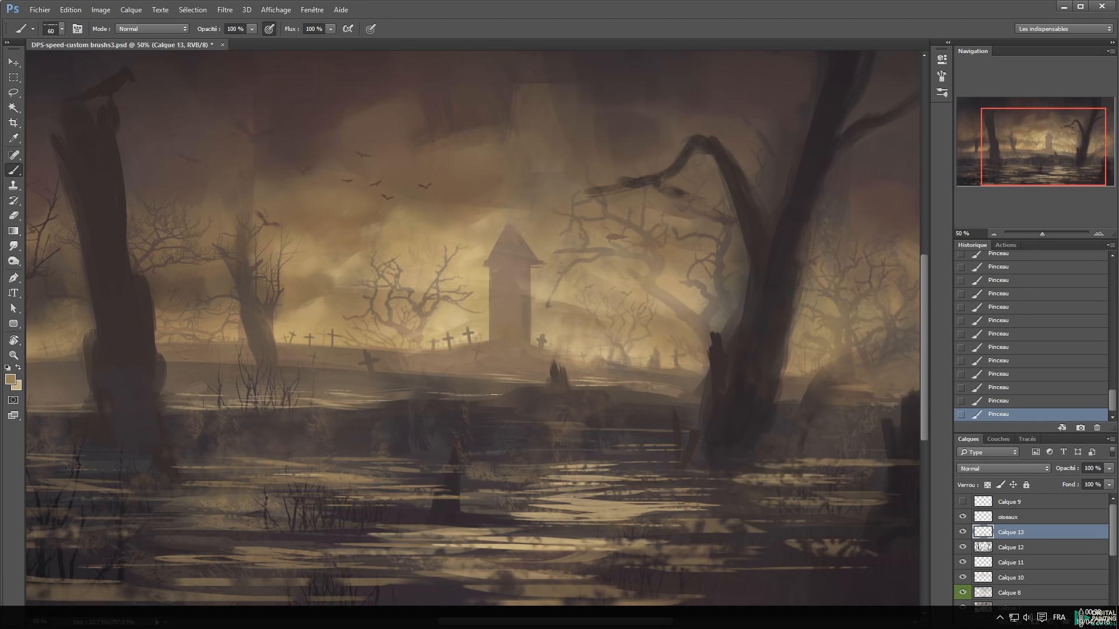
pyautogui.keyDown('alt'); pyautogui.rightClick(537, 387); pyautogui.keyUp('alt')
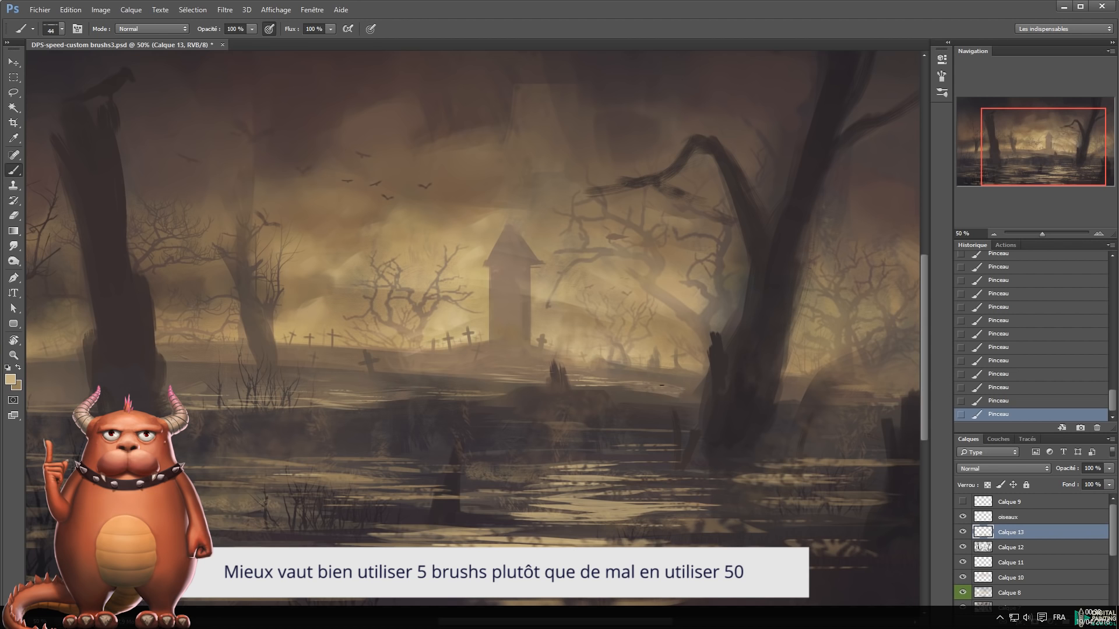
pyautogui.press('e')
pyautogui.moveTo(724, 387); pyautogui.dragTo(665, 394)
pyautogui.moveTo(605, 383); pyautogui.dragTo(572, 372)
pyautogui.moveTo(525, 376)
pyautogui.mouseDown()
pyautogui.moveTo(492, 375)
pyautogui.moveTo(542, 385)
pyautogui.mouseUp()
pyautogui.moveTo(537, 402); pyautogui.dragTo(517, 421)
# Erase parts of the reflections in a vertical band below the tower with the Eraser at 55 px
pyautogui.keyDown('shift'); pyautogui.click(519, 318); pyautogui.keyUp('shift')
pyautogui.moveTo(519, 317); pyautogui.dragTo(510, 544)
pyautogui.moveTo(528, 409); pyautogui.dragTo(516, 576)
pyautogui.moveTo(505, 460); pyautogui.dragTo(518, 548)
pyautogui.moveTo(519, 392); pyautogui.dragTo(513, 299)
pyautogui.moveTo(489, 518); pyautogui.dragTo(514, 508)
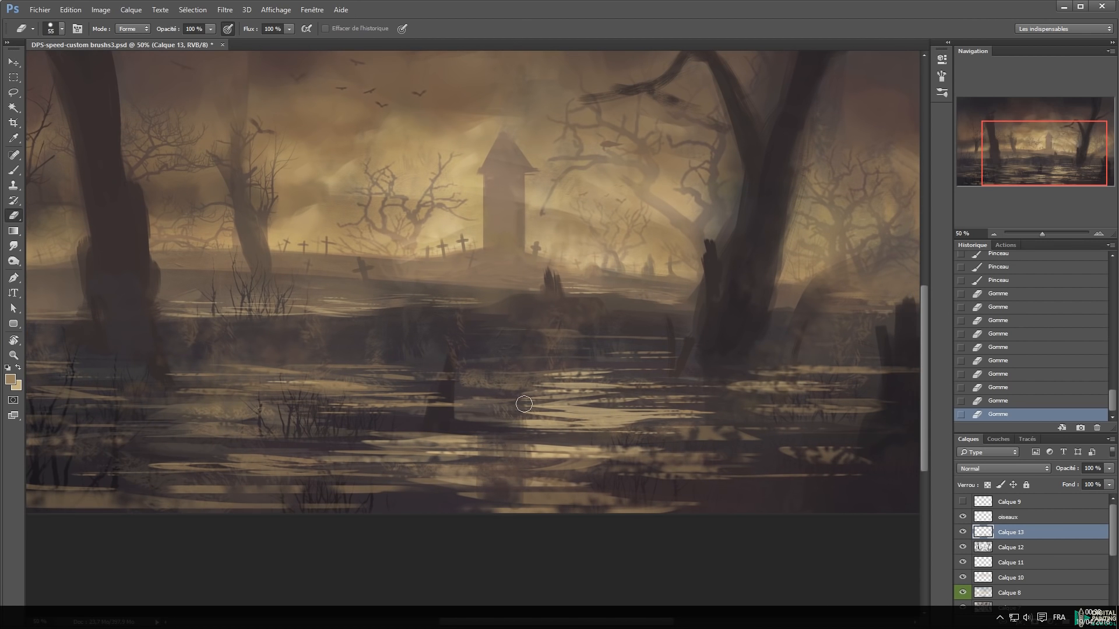
# Paint fine horizontal reflections on both sides of the central stump with the 44 px brush, alternating the two glow colours
pyautogui.press('b')
pyautogui.press('x')
pyautogui.moveTo(467, 415); pyautogui.dragTo(452, 414)
pyautogui.moveTo(474, 408)
pyautogui.mouseDown()
pyautogui.moveTo(454, 407)
pyautogui.moveTo(455, 393)
pyautogui.moveTo(398, 398)
pyautogui.mouseUp()
pyautogui.press('x')
pyautogui.moveTo(434, 382)
pyautogui.mouseDown()
pyautogui.moveTo(406, 383)
pyautogui.moveTo(401, 411)
pyautogui.mouseUp()
pyautogui.moveTo(427, 408); pyautogui.dragTo(336, 409)
pyautogui.moveTo(621, 415); pyautogui.dragTo(573, 416)
pyautogui.moveTo(600, 407)
pyautogui.mouseDown()
pyautogui.moveTo(555, 407)
pyautogui.moveTo(560, 397)
pyautogui.mouseUp()
pyautogui.moveTo(632, 404); pyautogui.dragTo(604, 404)
pyautogui.moveTo(633, 387); pyautogui.dragTo(599, 387)
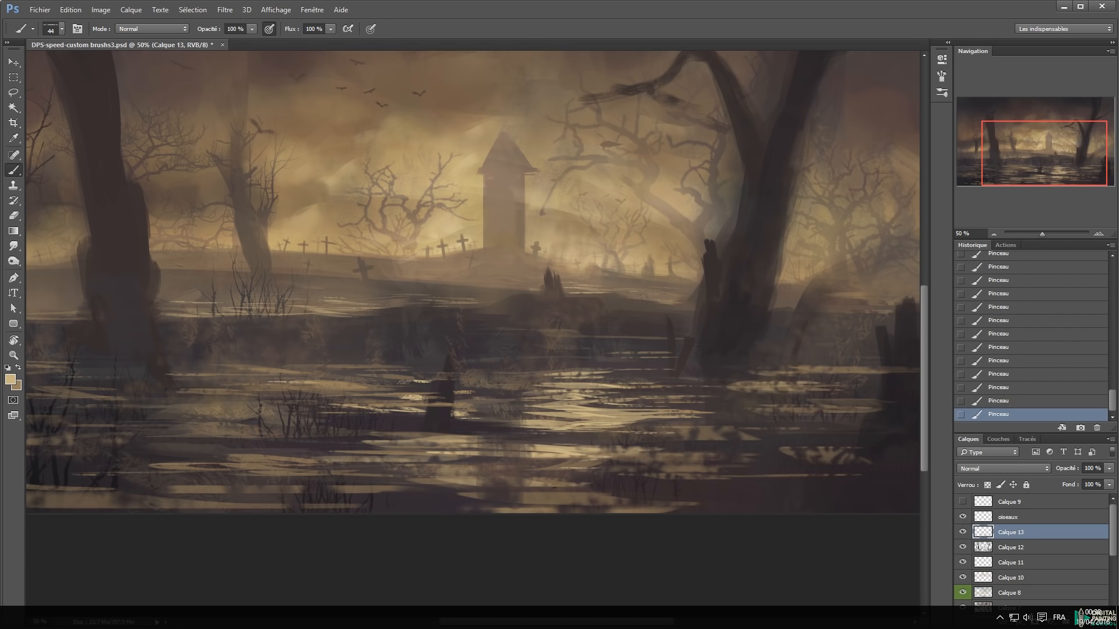
# Add reflections along the lower edge of the foreground water, enlarging the brush to 197 px
pyautogui.moveTo(601, 497); pyautogui.dragTo(536, 497)
pyautogui.press('x')
pyautogui.moveTo(417, 500); pyautogui.dragTo(460, 500)
pyautogui.keyDown('alt'); pyautogui.click(569, 430); pyautogui.keyUp('alt')
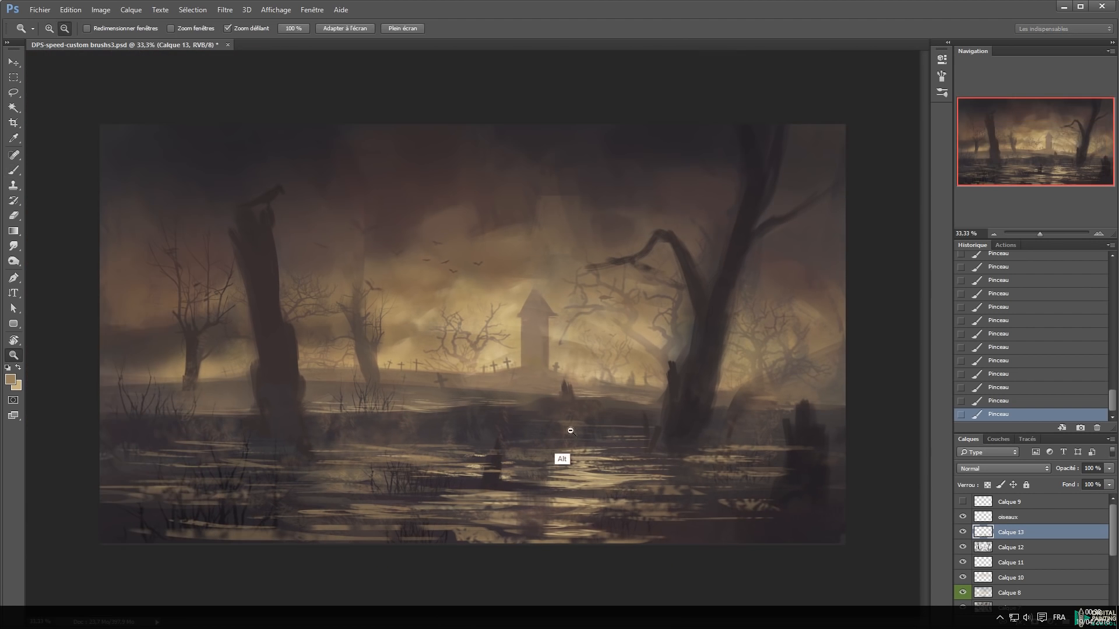
pyautogui.moveTo(446, 537); pyautogui.dragTo(422, 537)
pyautogui.moveTo(703, 523); pyautogui.dragTo(690, 520)
pyautogui.moveTo(675, 535)
pyautogui.mouseDown()
pyautogui.moveTo(643, 535)
pyautogui.moveTo(633, 508)
pyautogui.mouseUp()
pyautogui.moveTo(642, 516); pyautogui.dragTo(622, 516)
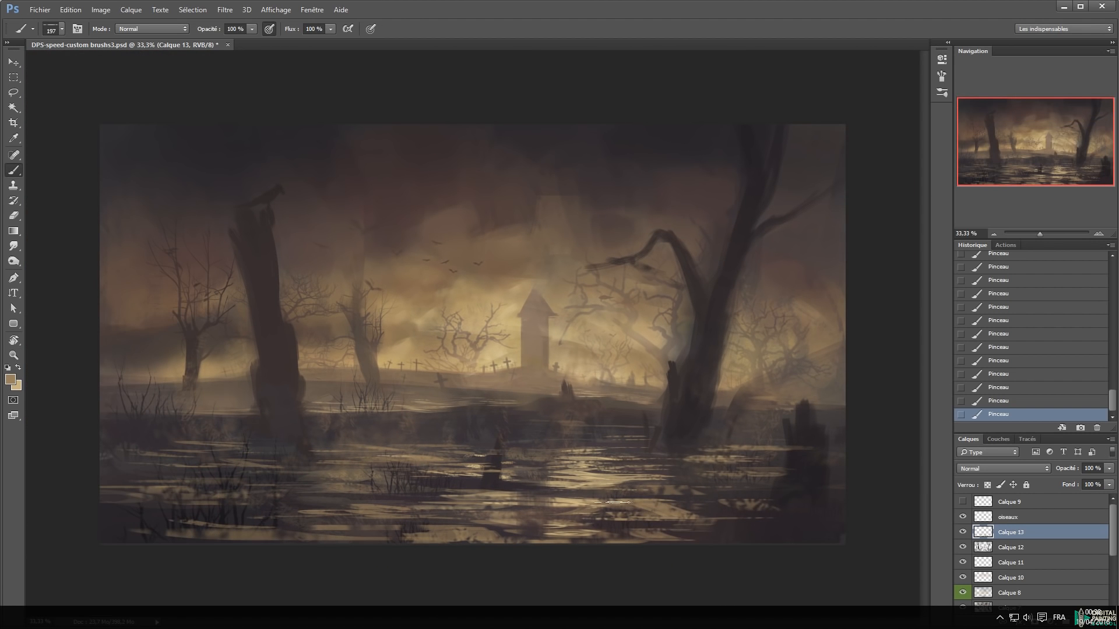
pyautogui.press('x')
pyautogui.press('x')
pyautogui.press('x')
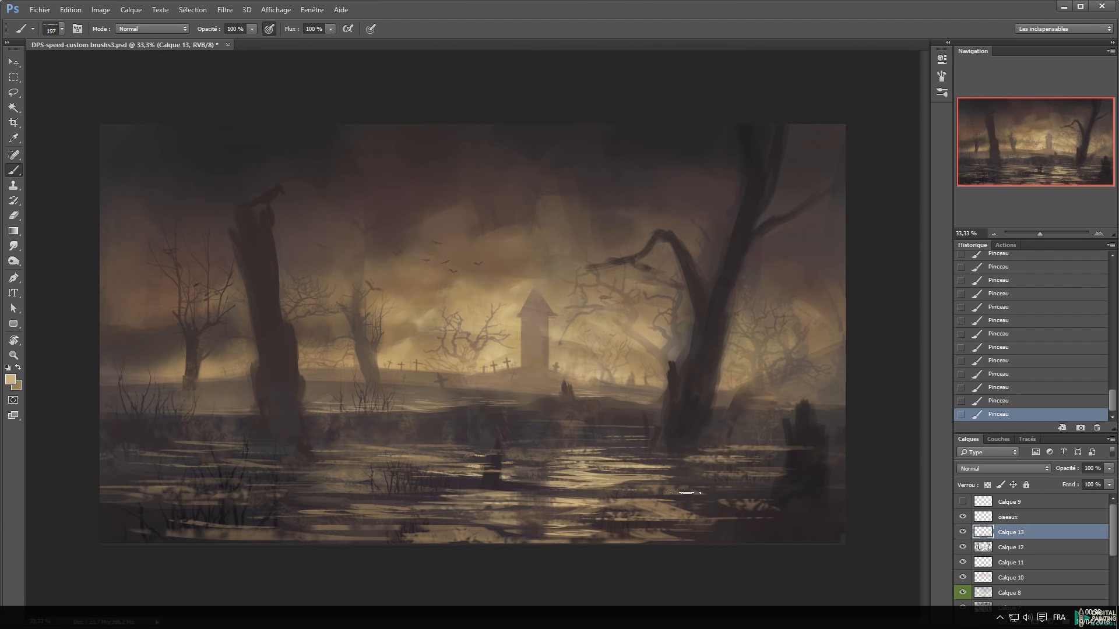
# Adjust the colour channels of the reflections layer with Curves, setting the Vert channel's point to input 137, output 143
pyautogui.hotkey('ctrl', 'm')
pyautogui.moveTo(640, 124); pyautogui.dragTo(769, 142)
pyautogui.click(692, 186)
pyautogui.click(676, 209)
pyautogui.moveTo(749, 264)
pyautogui.mouseDown()
pyautogui.moveTo(757, 255)
pyautogui.moveTo(760, 268)
pyautogui.moveTo(752, 247)
pyautogui.moveTo(762, 264)
pyautogui.moveTo(750, 264)
pyautogui.mouseUp()
pyautogui.click(692, 186)
pyautogui.click(676, 205)
pyautogui.click(692, 187)
pyautogui.click(676, 229)
pyautogui.click(709, 187)
pyautogui.click(700, 197)
pyautogui.click(711, 187)
pyautogui.click(706, 215)
pyautogui.click(709, 187)
pyautogui.click(705, 224)
pyautogui.click(702, 187)
pyautogui.click(700, 206)
pyautogui.click(705, 187)
pyautogui.click(700, 216)
pyautogui.click(1003, 266)
pyautogui.click(1003, 266)
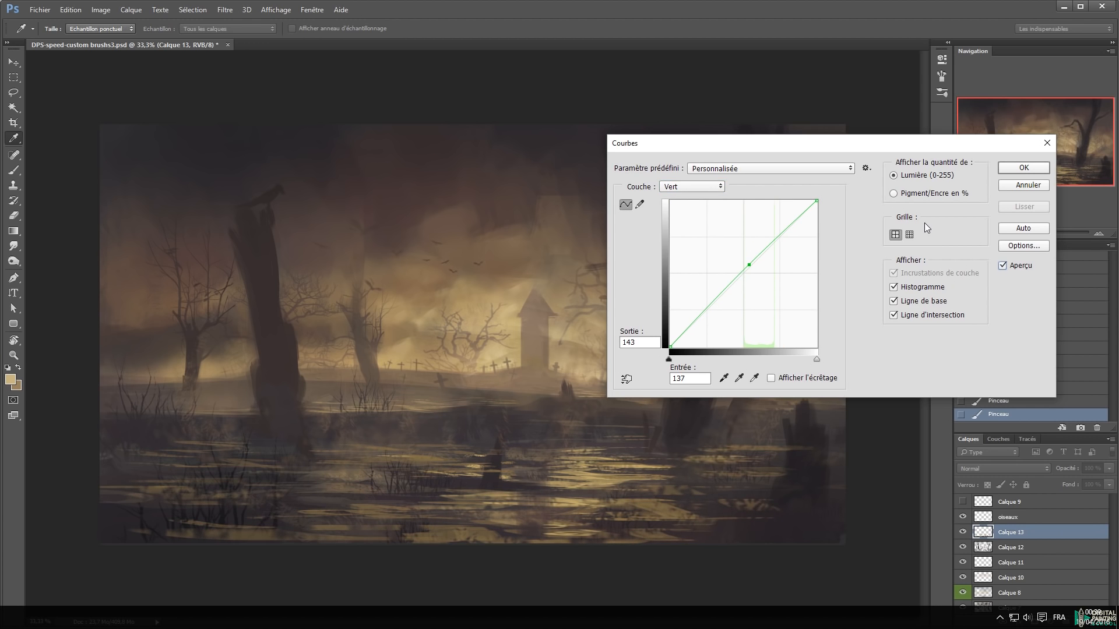
pyautogui.press('Return')
# Darken the reflections layer and shift its colour with Hue/Saturation, comparing the water before and after
pyautogui.hotkey('ctrl', 'u')
pyautogui.press('Tab')
pyautogui.press('Tab')
pyautogui.press('Tab')
pyautogui.hotkey('shift', 'Down')
pyautogui.press('Tab')
pyautogui.hotkey('shift', 'Down')
pyautogui.hotkey('shift', 'Down')
pyautogui.hotkey('shift', 'Tab')
pyautogui.hotkey('shift', 'Tab')
pyautogui.hotkey('shift', 'Up')
pyautogui.hotkey('shift', 'Up')
pyautogui.hotkey('shift', 'Up')
pyautogui.write('-20')
pyautogui.hotkey('shift', 'Up')
pyautogui.press('Return')
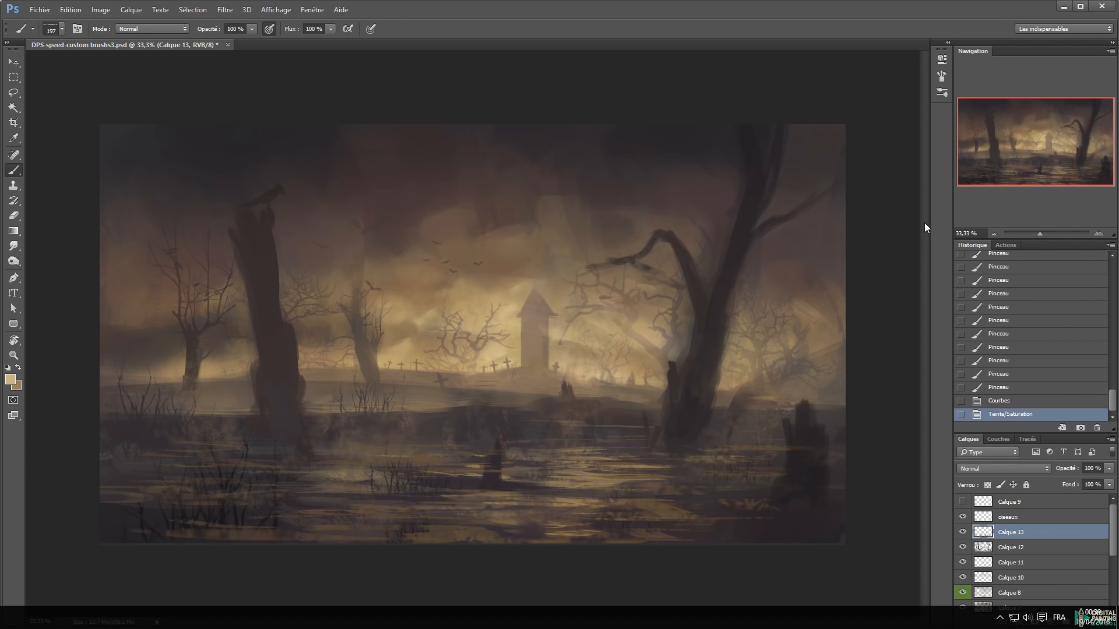
pyautogui.hotkey('ctrl', 'z')
pyautogui.hotkey('ctrl', 'z')
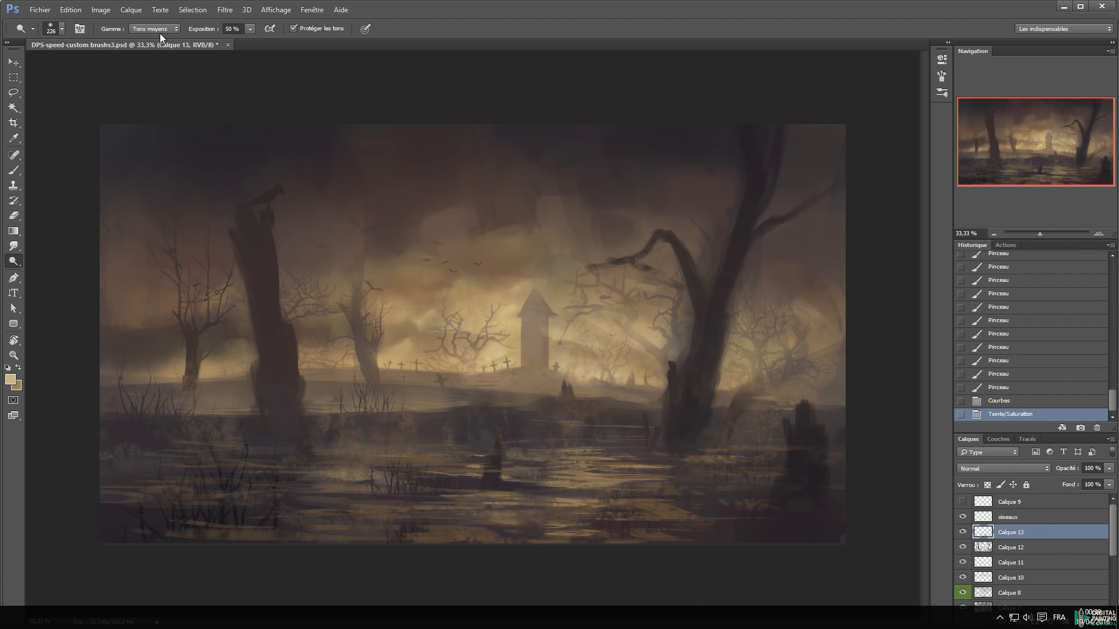
# Try brightening the reflections below the tower with the Dodge tool set to the Tons clairs range
pyautogui.click(157, 53)
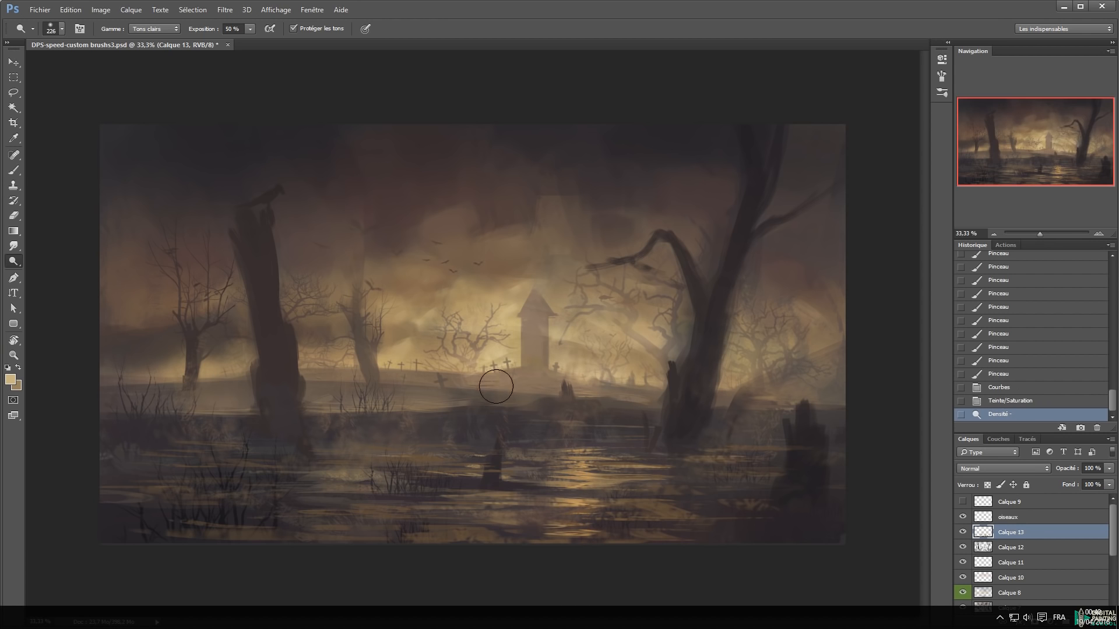
pyautogui.moveTo(496, 390); pyautogui.dragTo(492, 403)
pyautogui.press('b')
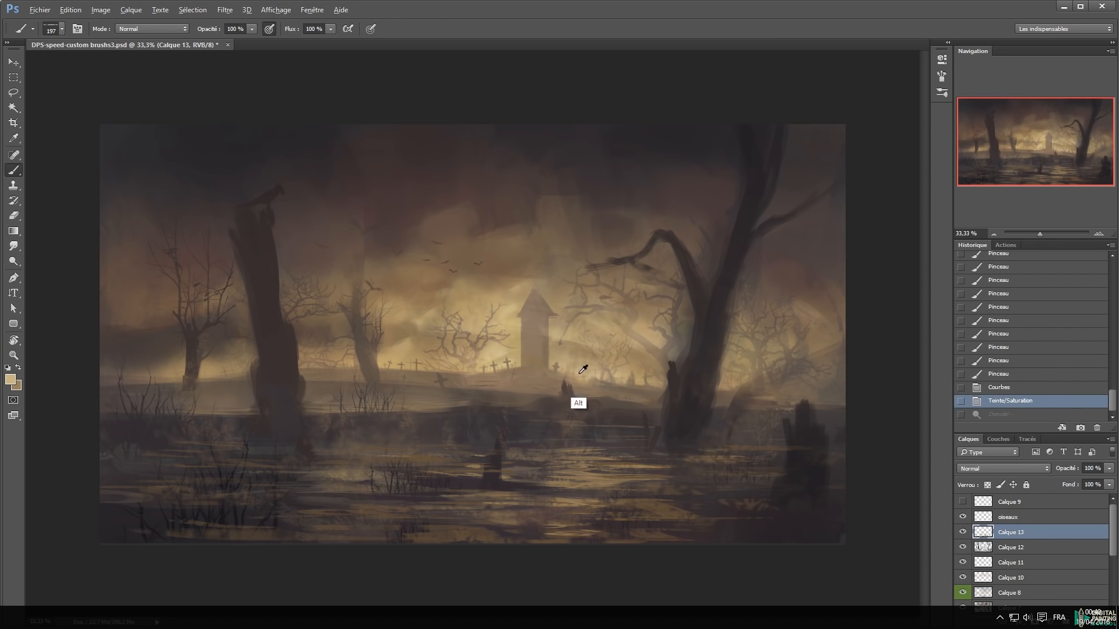
# Try a vertical light stroke on the reflections layer, clipped to the layer below in Densité linéaire - (Ajout) mode
pyautogui.moveTo(577, 405); pyautogui.dragTo(579, 536)
pyautogui.hotkey('ctrl', 'alt', 'g')
pyautogui.click(990, 469)
pyautogui.click(989, 325)
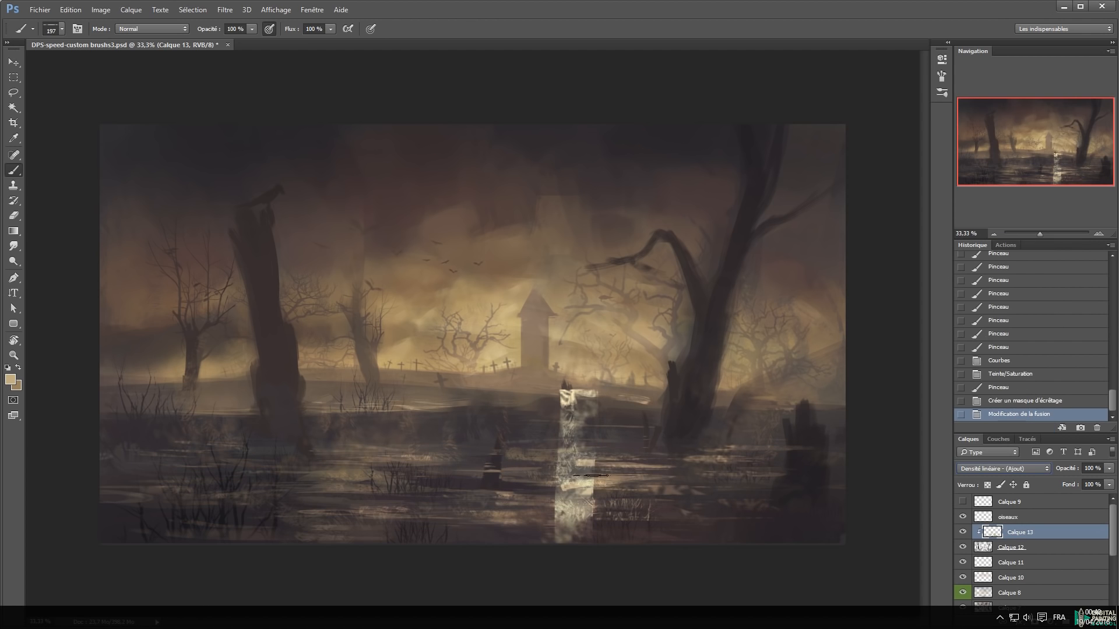
pyautogui.click(993, 379)
pyautogui.click(964, 532)
pyautogui.click(963, 532)
# Add a new layer clipped to the reflections layer and set its blending mode to Densité linéaire - (Ajout)
pyautogui.hotkey('ctrl', 'shift', 'n')
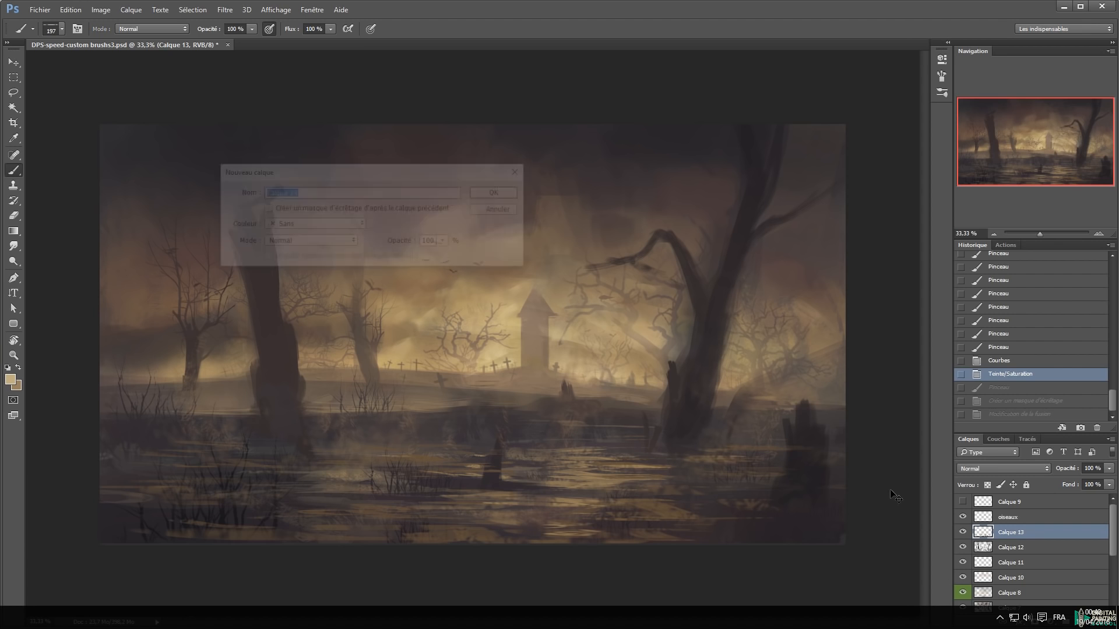
pyautogui.press('Return')
pyautogui.hotkey('ctrl', 'alt', 'g')
pyautogui.click(996, 469)
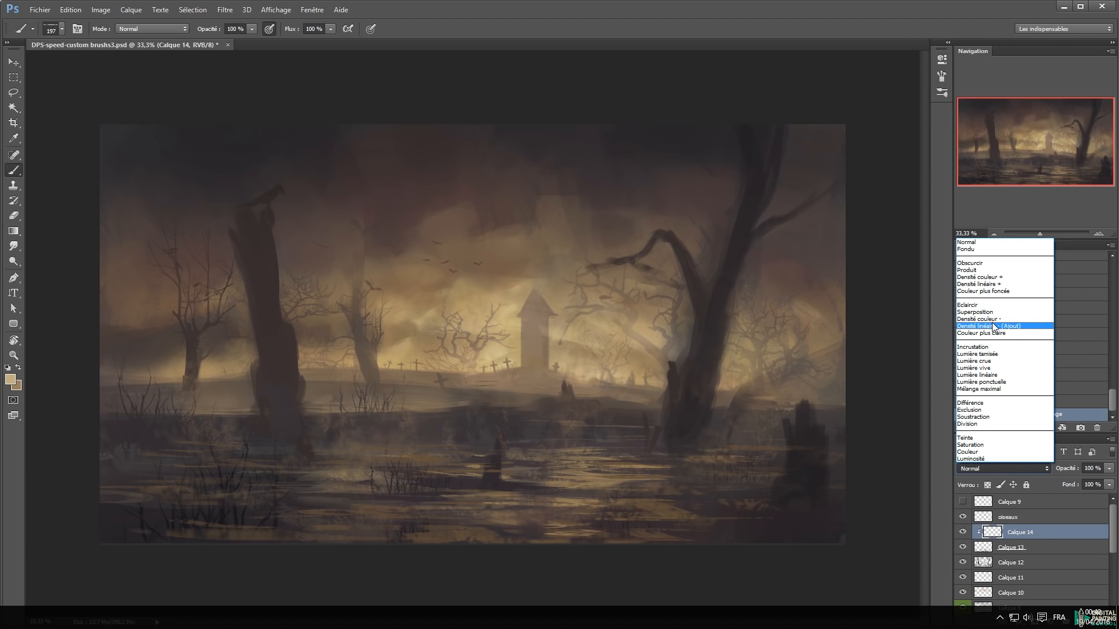
pyautogui.click(995, 328)
# Paint bright highlights on the water around the central stump, comparing the Incrustation blending mode with Densité linéaire - (Ajout)
pyautogui.moveTo(593, 530)
pyautogui.mouseDown()
pyautogui.moveTo(567, 490)
pyautogui.moveTo(579, 535)
pyautogui.mouseUp()
pyautogui.moveTo(506, 528); pyautogui.dragTo(484, 472)
pyautogui.moveTo(470, 466); pyautogui.dragTo(428, 536)
pyautogui.click(962, 468)
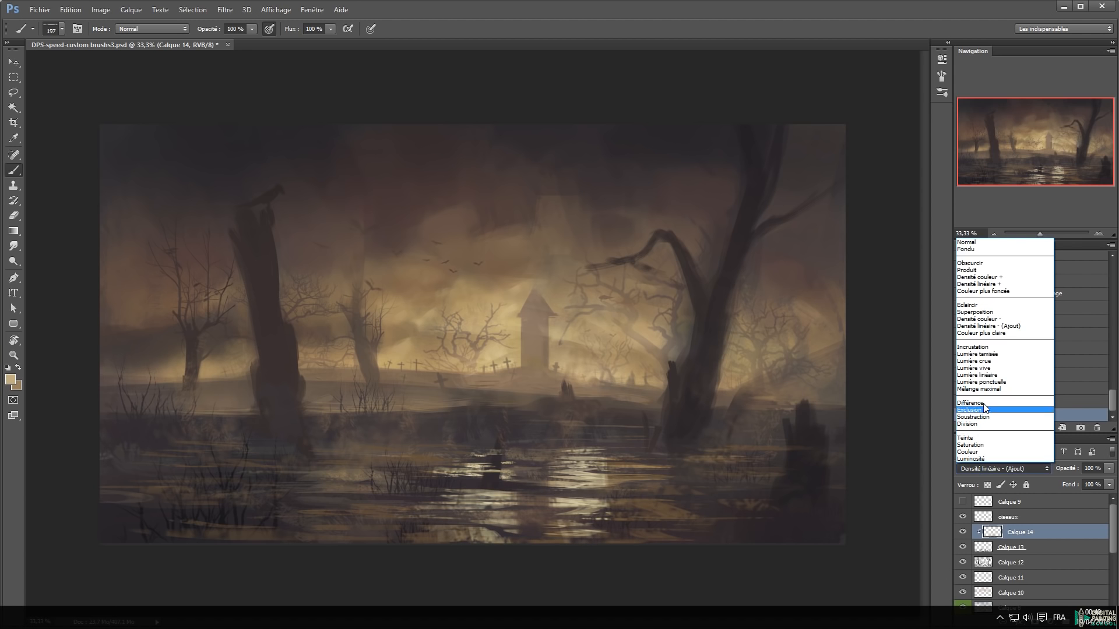
pyautogui.click(984, 347)
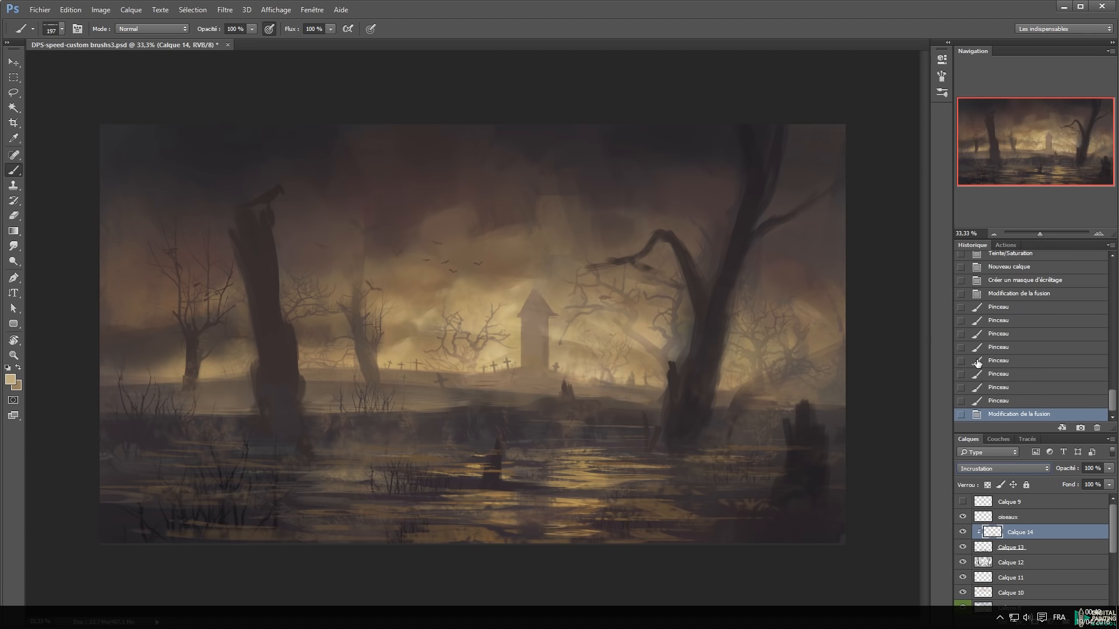
pyautogui.hotkey('ctrl', 'alt', 'z')
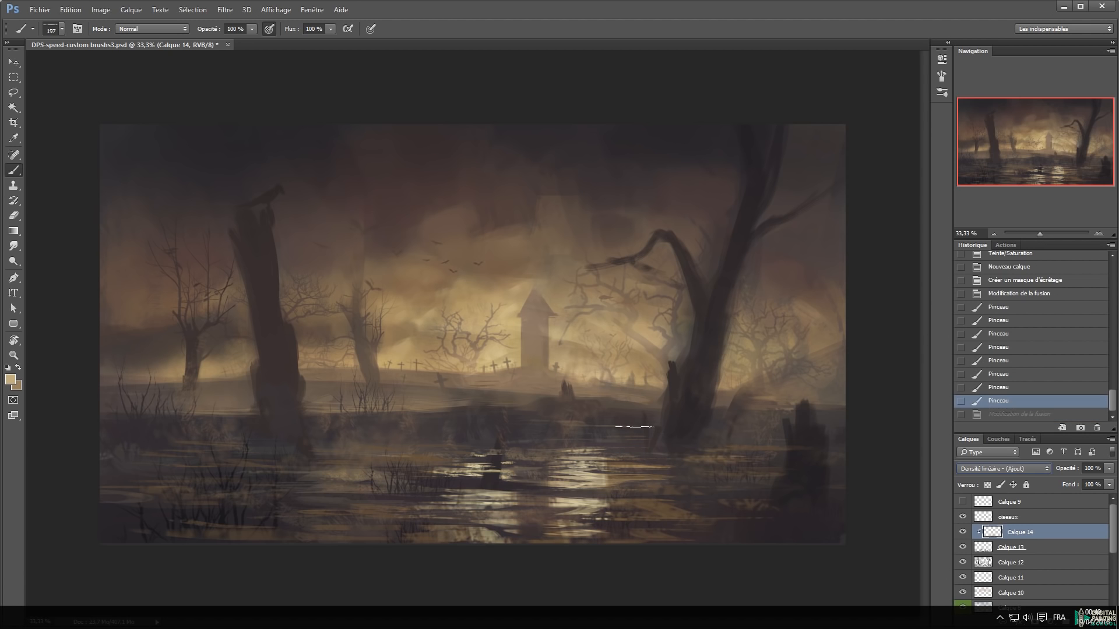
pyautogui.moveTo(611, 448); pyautogui.dragTo(632, 478)
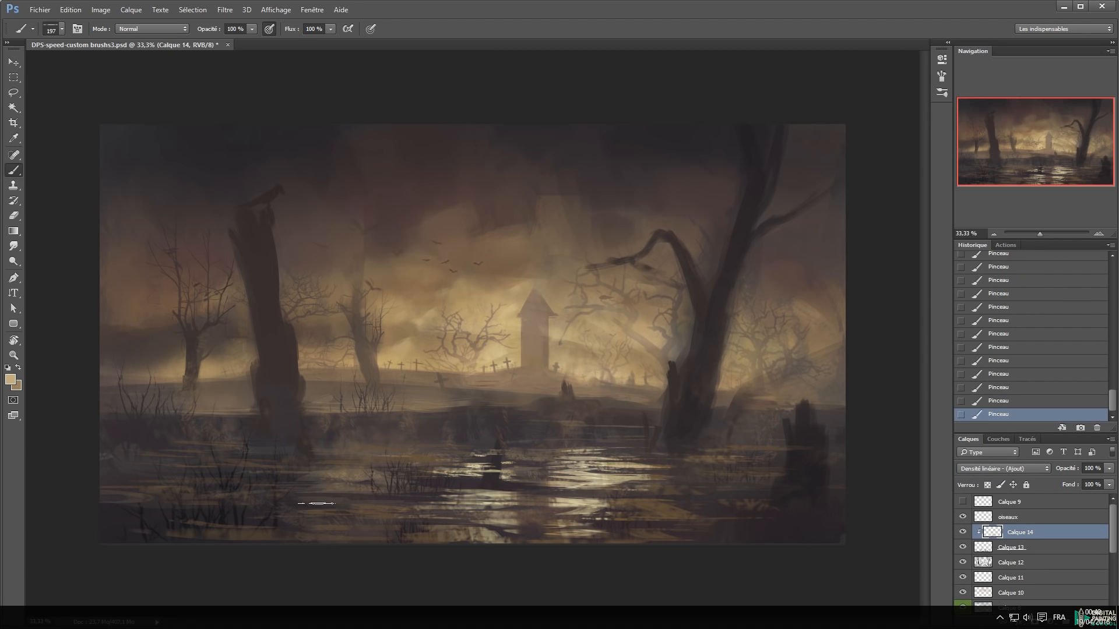
# Darken the clipped highlights layer with Curves and lower its opacity to 30%
pyautogui.hotkey('ctrl', 'm')
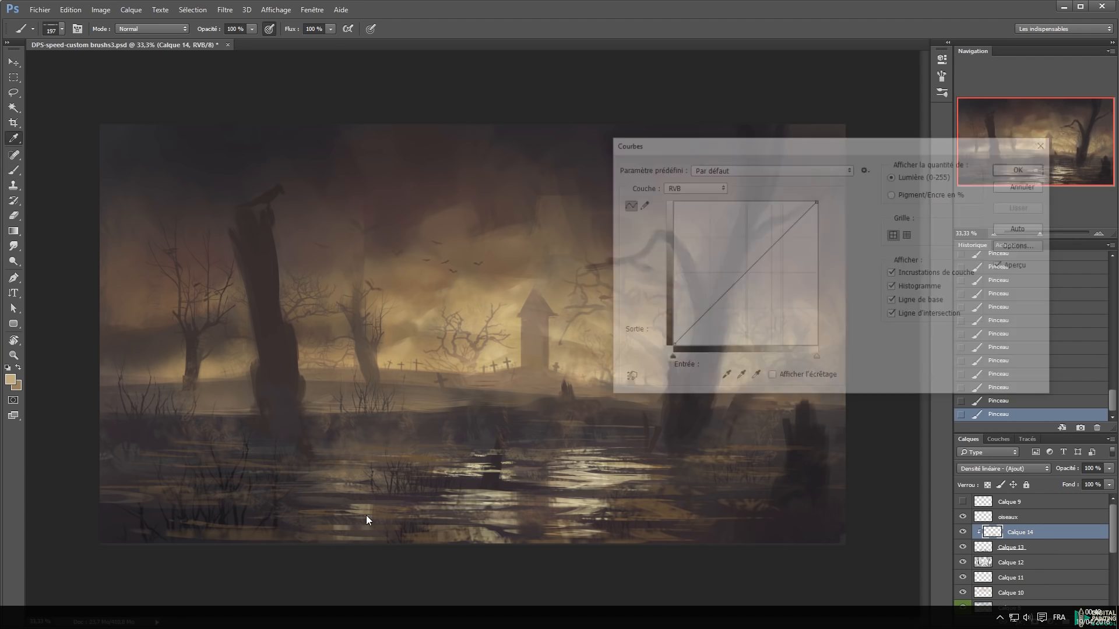
pyautogui.moveTo(758, 258); pyautogui.dragTo(772, 280)
pyautogui.press('Return')
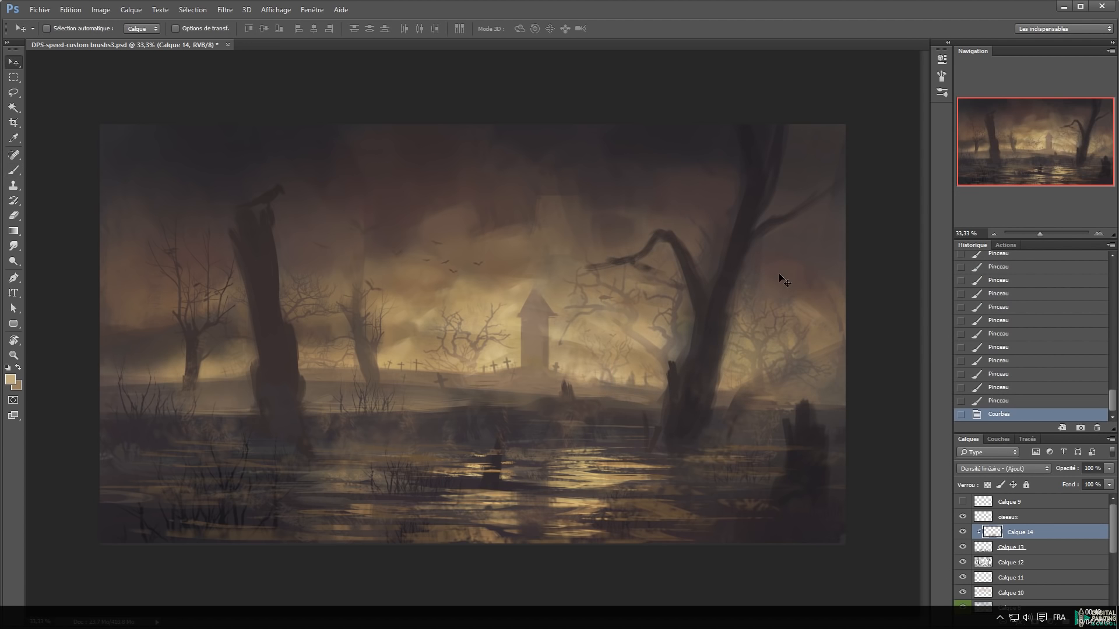
pyautogui.press('3')
# Apply a motion blur with a 0° angle and a 33-pixel distance to the reflections layer, Calque 13
pyautogui.click(1025, 548)
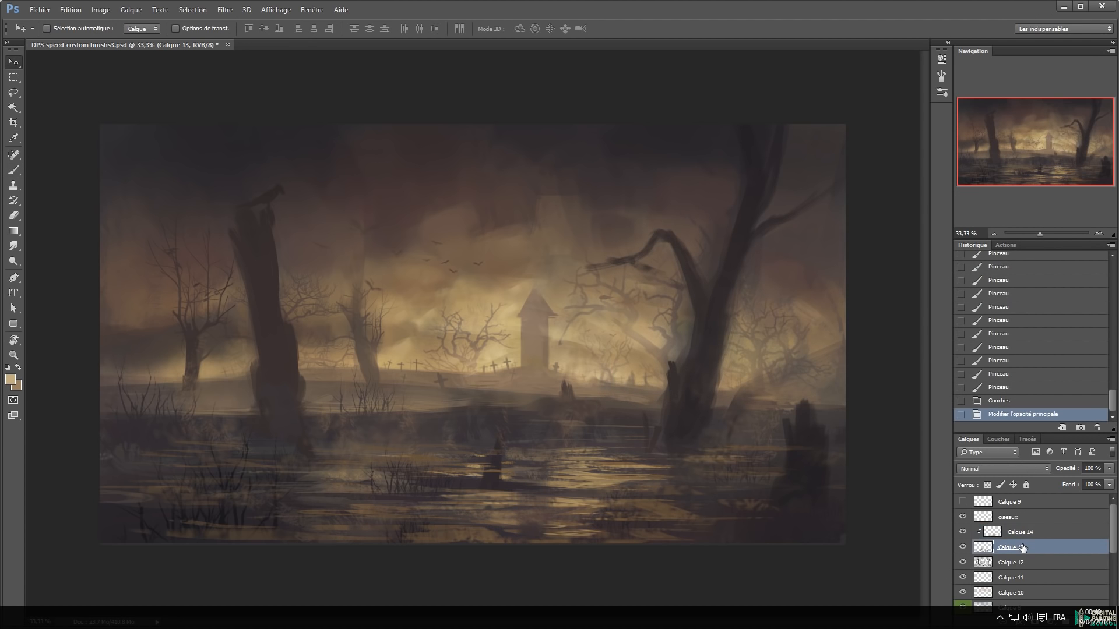
pyautogui.click(218, 8)
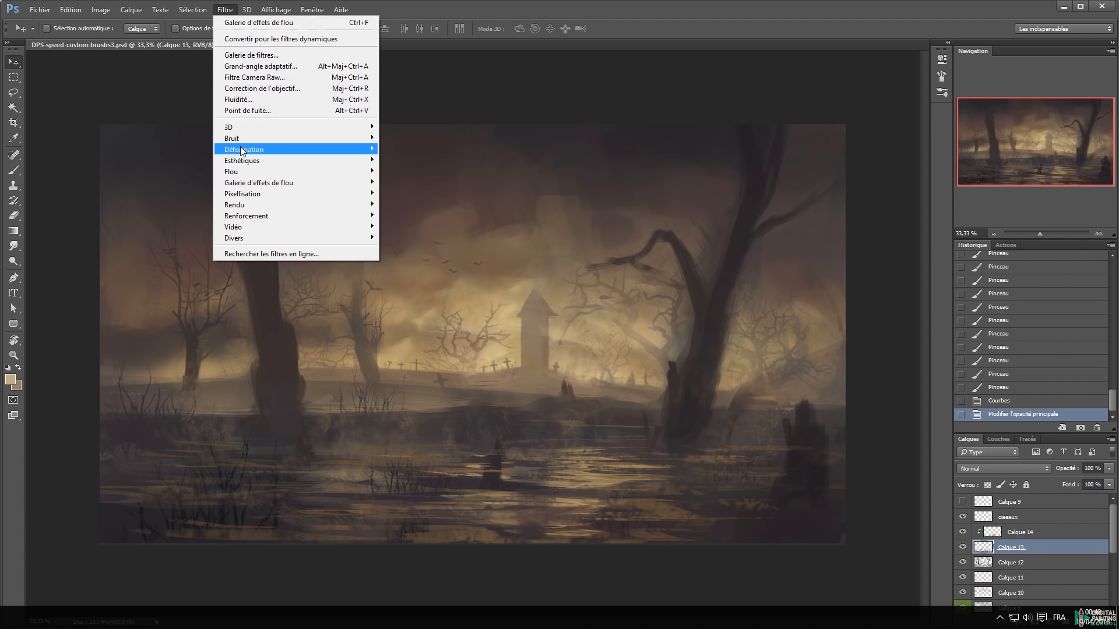
pyautogui.moveTo(250, 171)
pyautogui.click(172, 216)
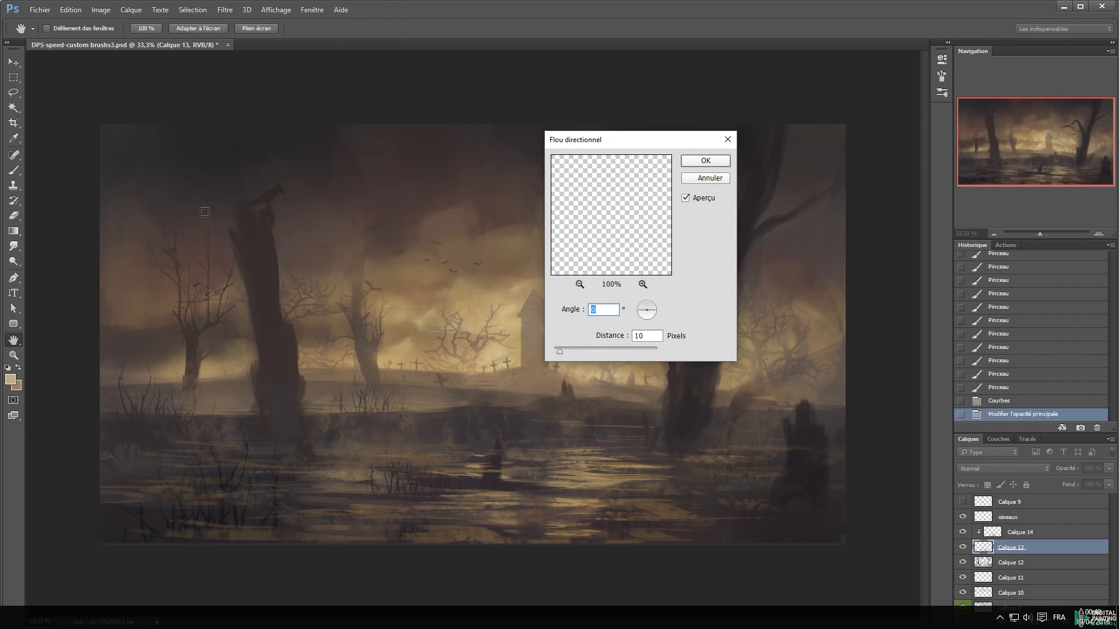
pyautogui.click(572, 351)
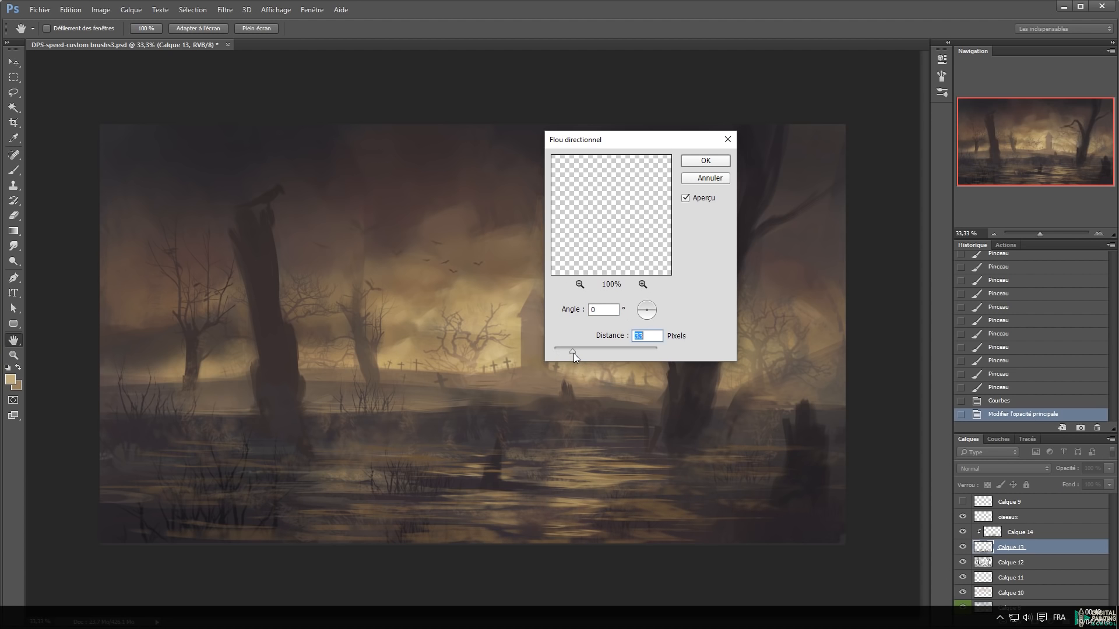
pyautogui.press('Return')
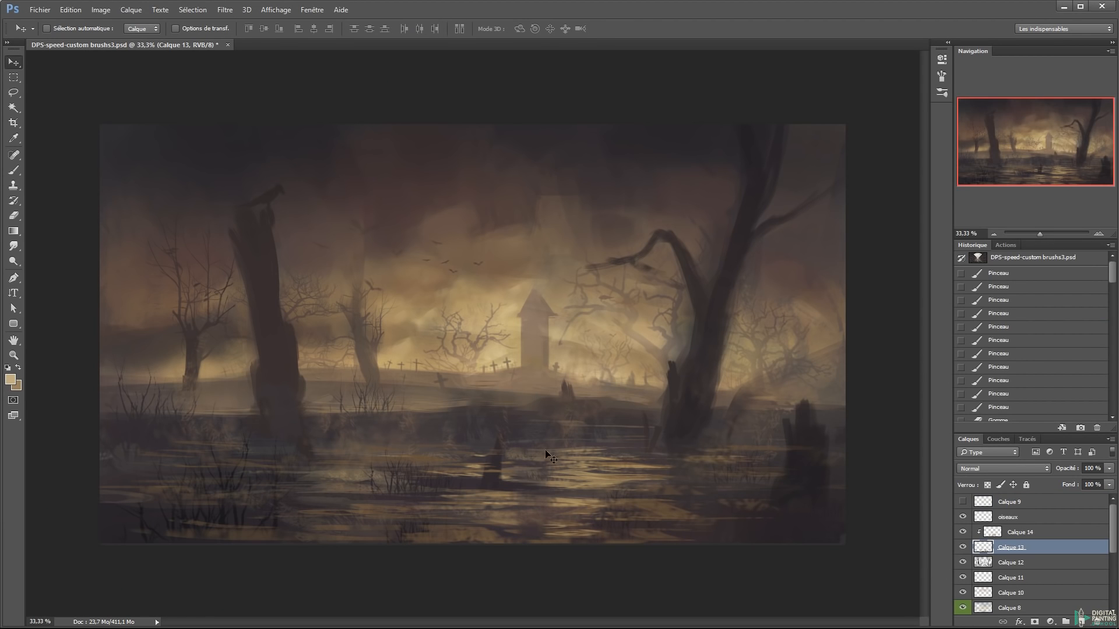
# Erase the reflections covering the central stump with a 31 px Eraser
pyautogui.press('e')
pyautogui.keyDown('alt'); pyautogui.rightClick(498, 464); pyautogui.keyUp('alt')
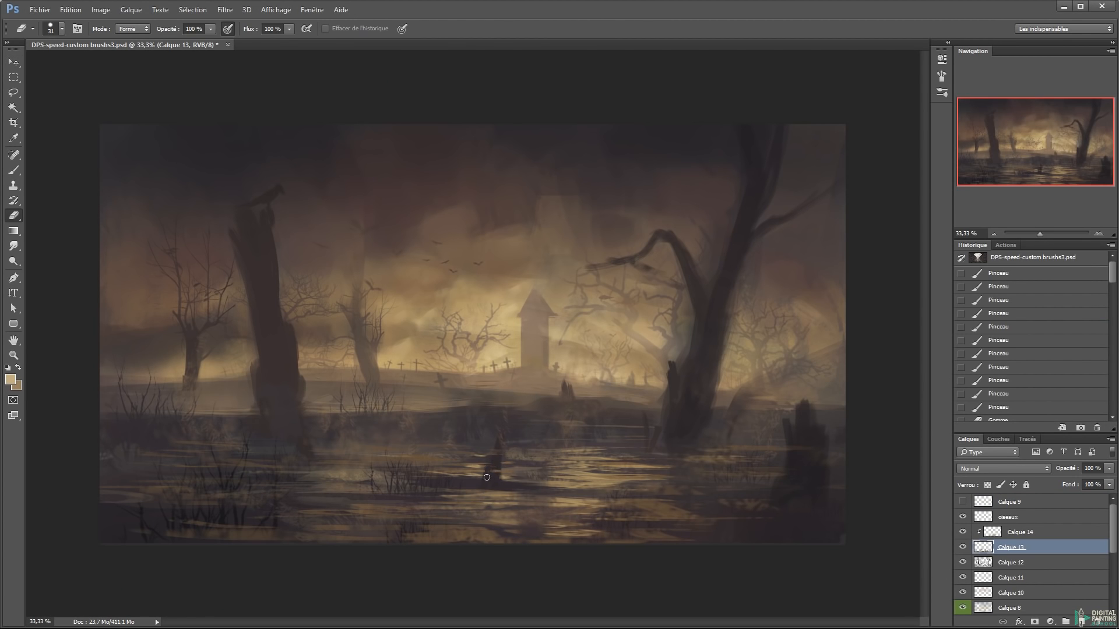
pyautogui.moveTo(487, 476); pyautogui.dragTo(494, 470)
pyautogui.click(498, 456)
pyautogui.click(493, 472)
pyautogui.click(500, 477)
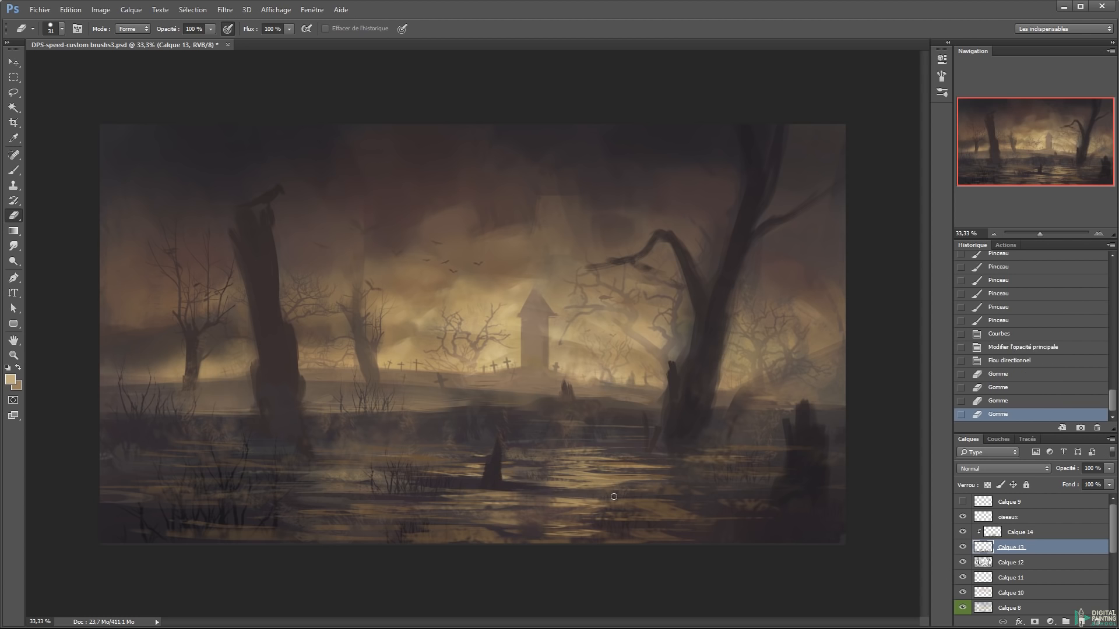
# Break up the reflections between the central stump and the right foreground with small Eraser strokes, undoing one stroke
pyautogui.click(541, 486)
pyautogui.moveTo(655, 486); pyautogui.dragTo(629, 486)
pyautogui.click(614, 488)
pyautogui.hotkey('ctrl', 'z')
pyautogui.click(696, 449)
pyautogui.click(713, 500)
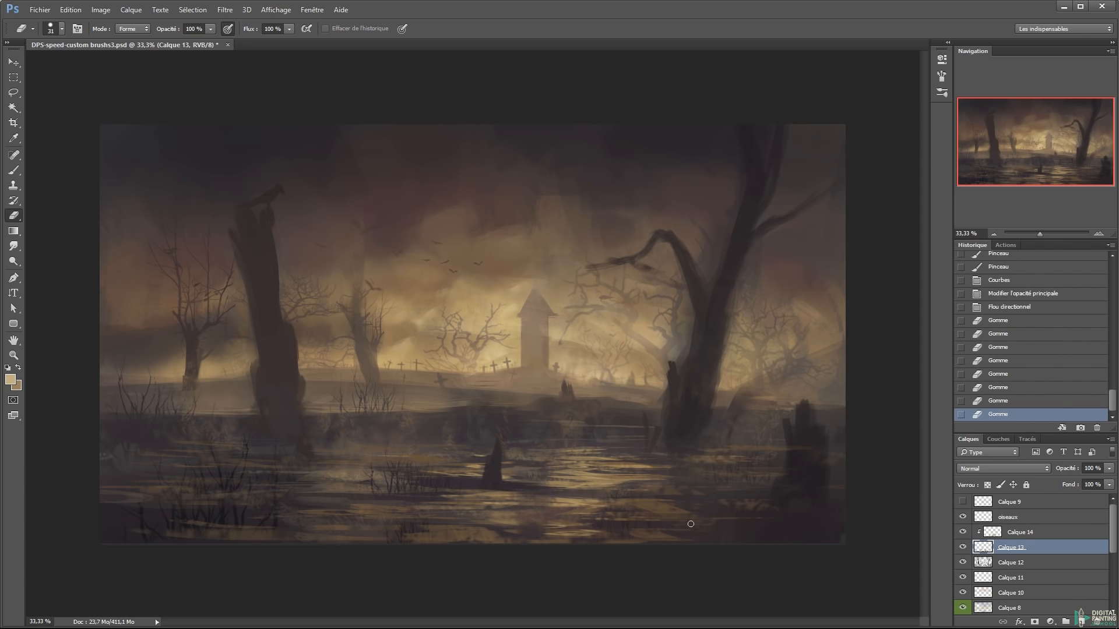
pyautogui.moveTo(705, 528); pyautogui.dragTo(725, 529)
pyautogui.moveTo(728, 529)
pyautogui.mouseDown()
pyautogui.moveTo(744, 530)
pyautogui.moveTo(719, 527)
pyautogui.moveTo(804, 522)
pyautogui.mouseUp()
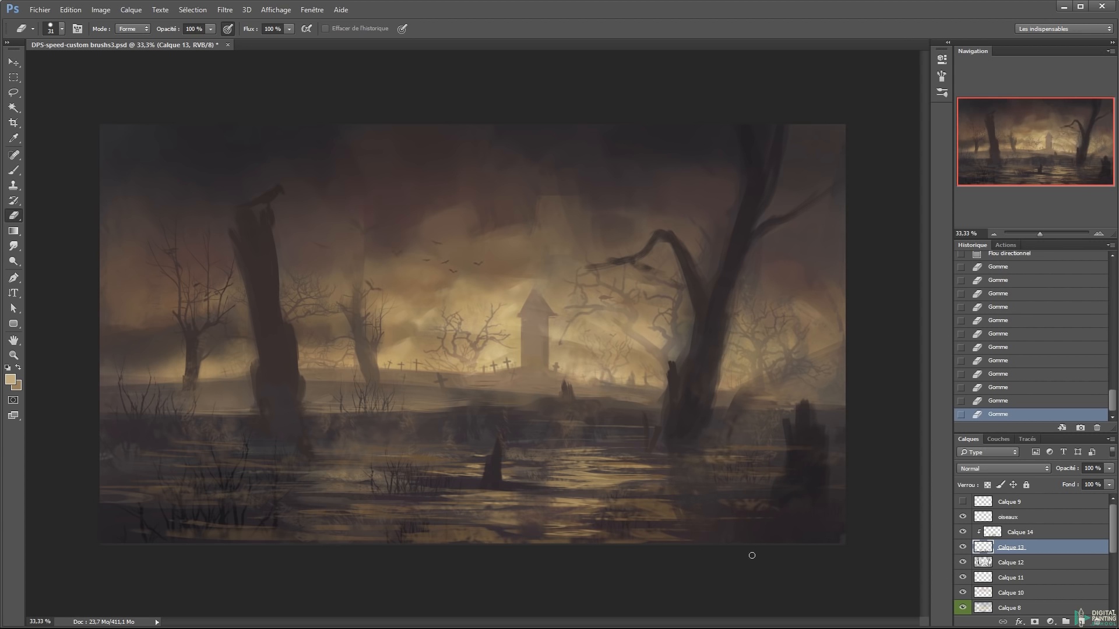
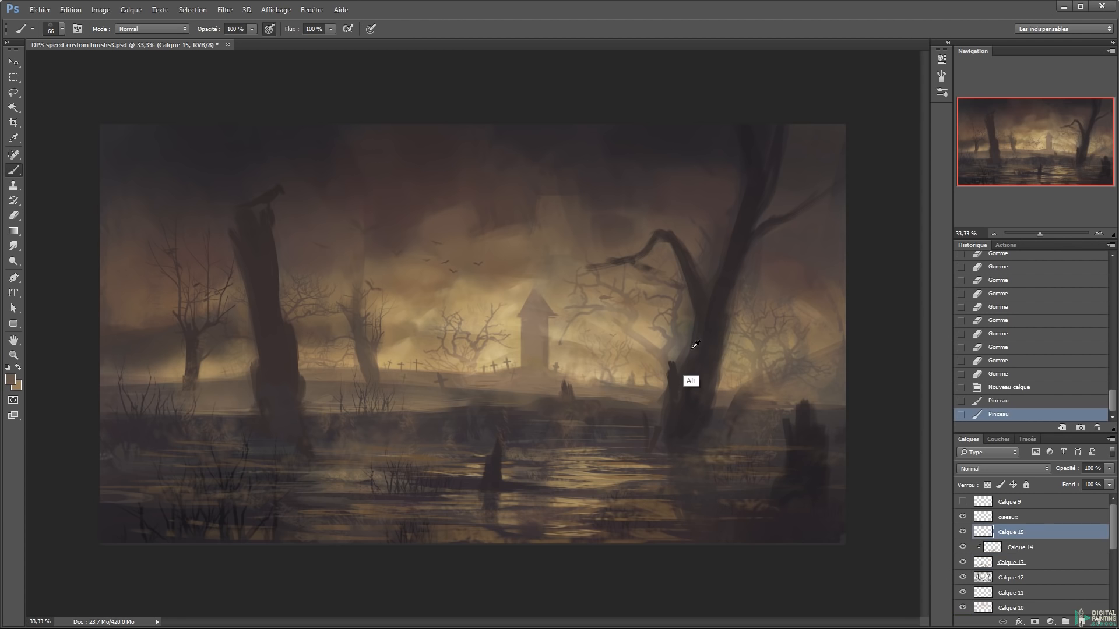
# Sample nearby colours and refine the large forked tree's trunk edge, its fork and a short upper branch
pyautogui.keyDown('alt'); pyautogui.click(649, 362); pyautogui.keyUp('alt')
pyautogui.moveTo(675, 363); pyautogui.dragTo(687, 320)
pyautogui.keyDown('alt'); pyautogui.click(687, 301); pyautogui.keyUp('alt')
pyautogui.moveTo(704, 277)
pyautogui.mouseDown()
pyautogui.moveTo(695, 253)
pyautogui.moveTo(720, 225)
pyautogui.mouseUp()
pyautogui.keyDown('alt'); pyautogui.click(741, 228); pyautogui.keyUp('alt')
pyautogui.moveTo(730, 178); pyautogui.dragTo(738, 218)
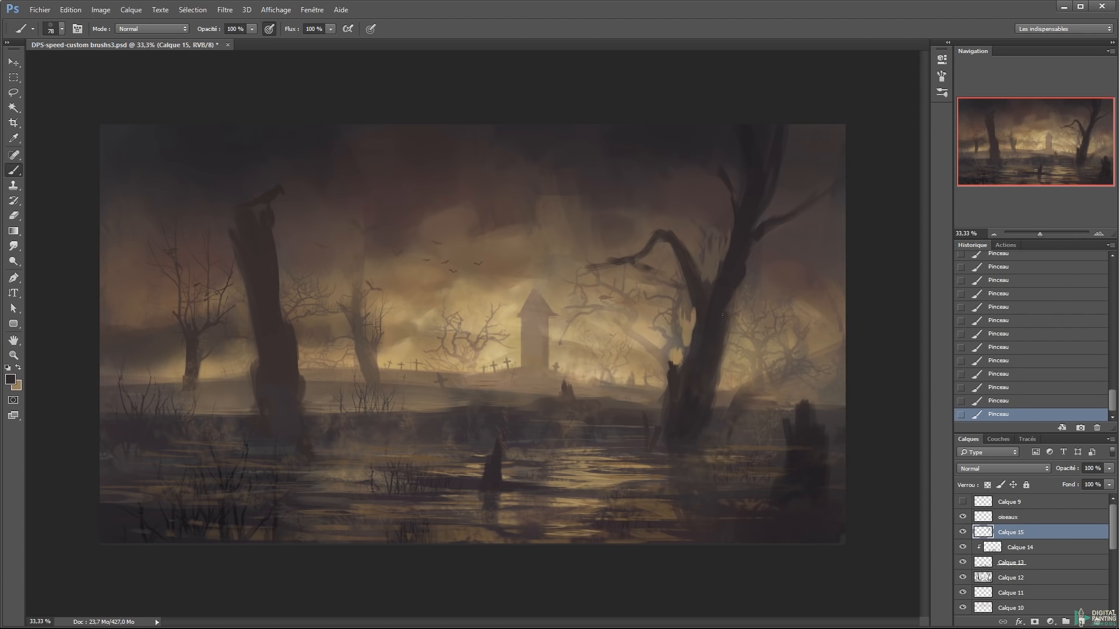
# Paint a dark side branch extending to the right from the large forked tree's trunk, redoing the first stroke
pyautogui.moveTo(759, 267); pyautogui.dragTo(770, 261)
pyautogui.hotkey('ctrl', 'z')
pyautogui.moveTo(765, 256); pyautogui.dragTo(799, 280)
# Try extra brush strokes across the sky between the left trunk and the tower
pyautogui.moveTo(465, 338); pyautogui.dragTo(505, 328)
pyautogui.moveTo(478, 262)
pyautogui.mouseDown()
pyautogui.moveTo(332, 375)
pyautogui.moveTo(350, 286)
pyautogui.moveTo(324, 302)
pyautogui.moveTo(299, 295)
pyautogui.mouseUp()
pyautogui.hotkey('ctrl', 'alt', 'z')
pyautogui.hotkey('ctrl', 'alt', 'z')
# Rework the edges of the large left trunk with the 88 px brush, sampling its colour and redoing one stroke
pyautogui.moveTo(257, 336); pyautogui.dragTo(227, 345)
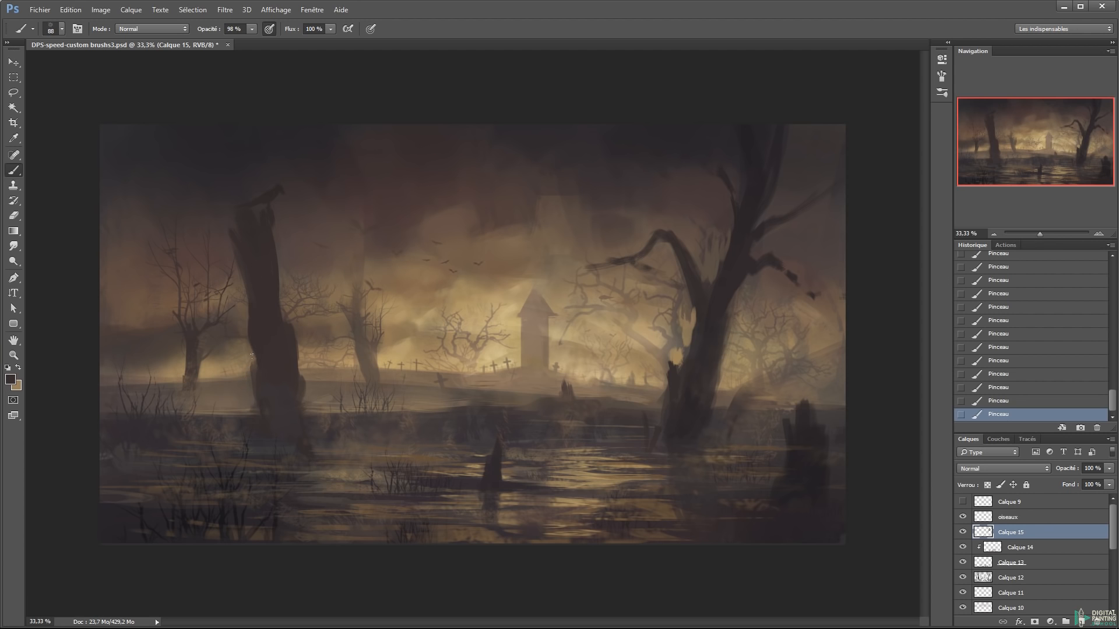
pyautogui.moveTo(247, 372); pyautogui.dragTo(250, 355)
pyautogui.keyDown('alt'); pyautogui.click(235, 236); pyautogui.keyUp('alt')
pyautogui.hotkey('ctrl', 'z')
pyautogui.moveTo(291, 315); pyautogui.dragTo(295, 335)
# Paint a broken branch stub on the large left trunk's right side with Sampled Brush 2 28 at 42 px
pyautogui.rightClick(456, 308)
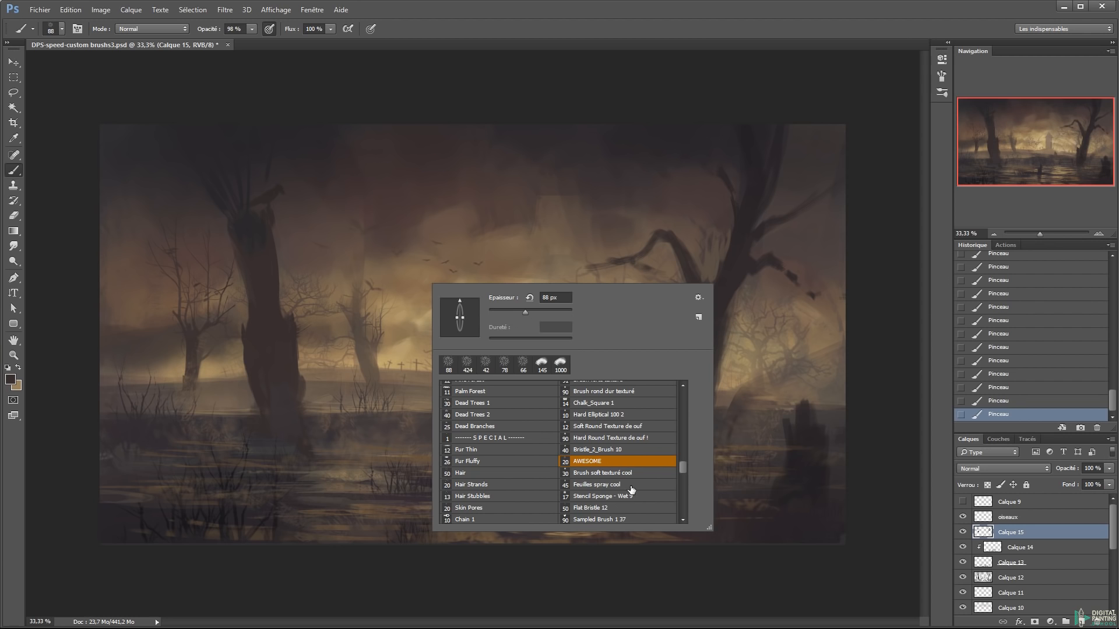
pyautogui.moveTo(681, 467); pyautogui.dragTo(680, 522)
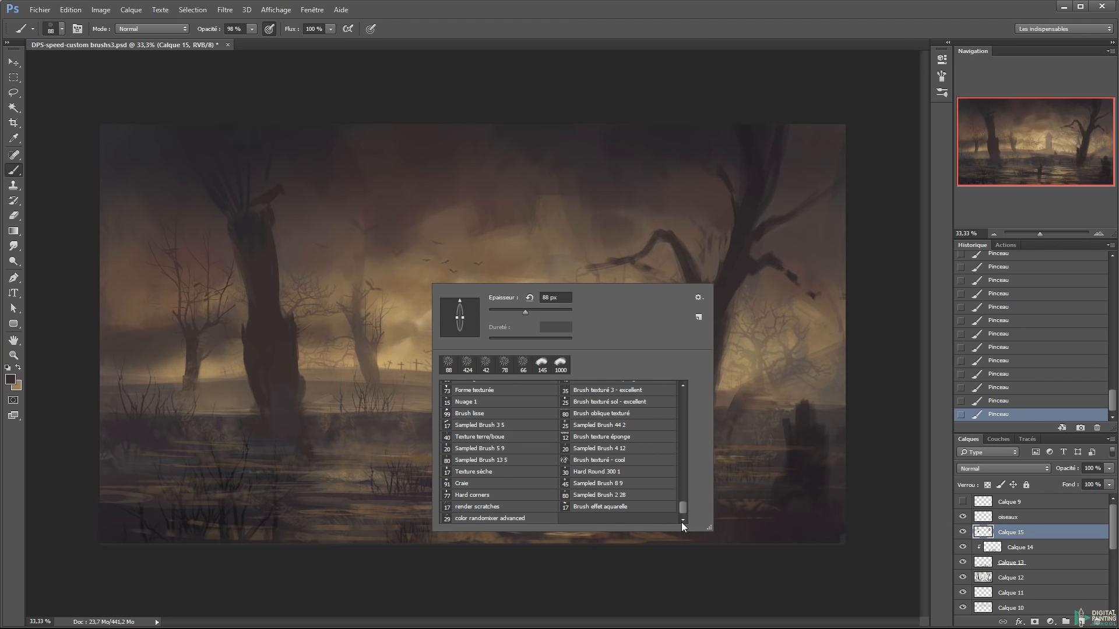
pyautogui.click(627, 495)
pyautogui.click(511, 313)
pyautogui.moveTo(280, 270); pyautogui.dragTo(296, 253)
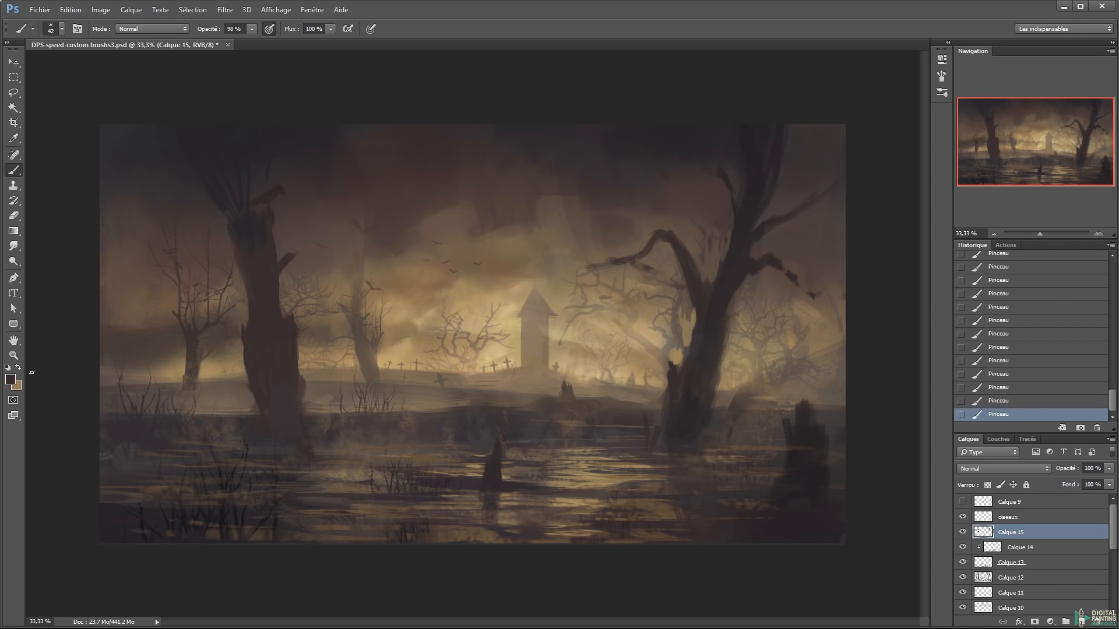
pyautogui.click(8, 382)
pyautogui.press('Escape')
# Touch up layer Calque 13 with the 31 px eraser, and return to painting on layer Calque 15
pyautogui.click(999, 566)
pyautogui.press('e')
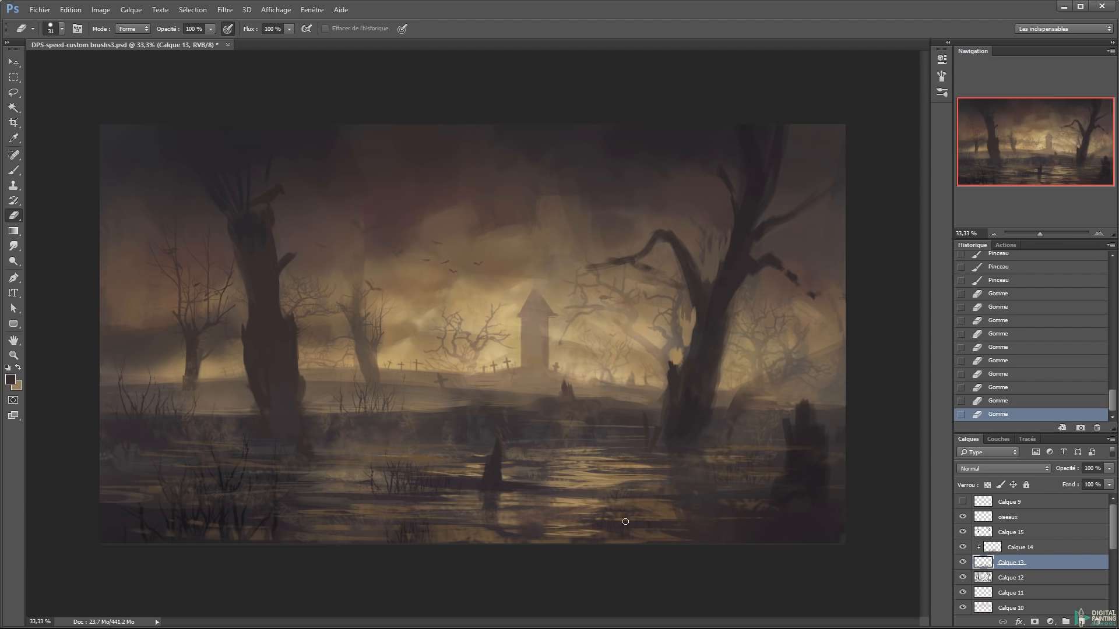
pyautogui.click(1005, 531)
pyautogui.press('b')
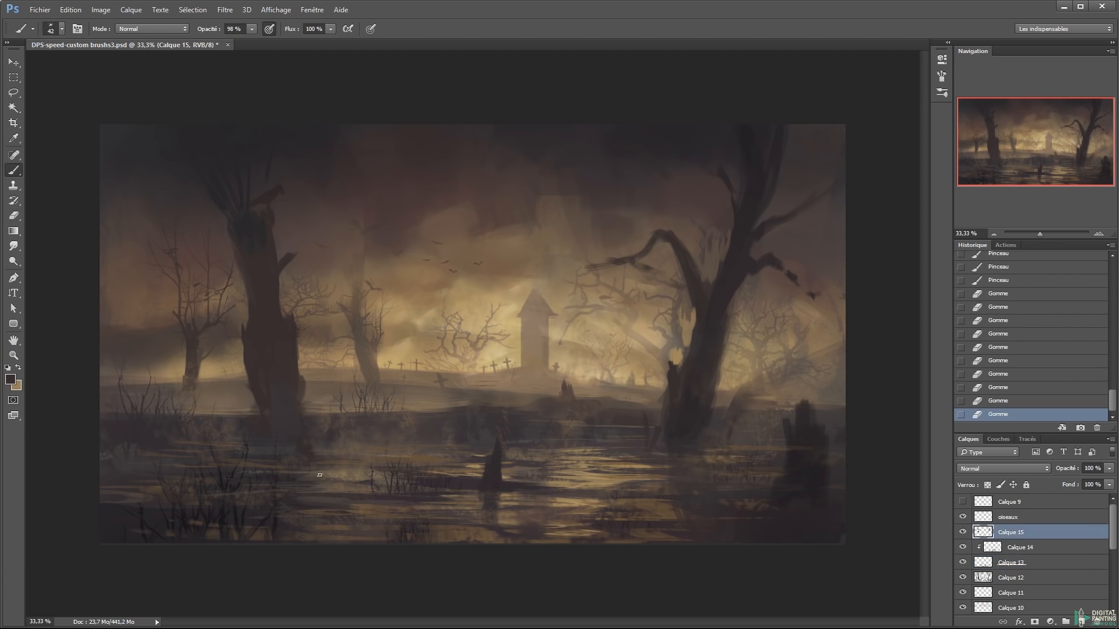
# Pick the Herbes brush, sample a dark colour and stamp grass clumps on the water, undoing misplaced stamps
pyautogui.rightClick(254, 542)
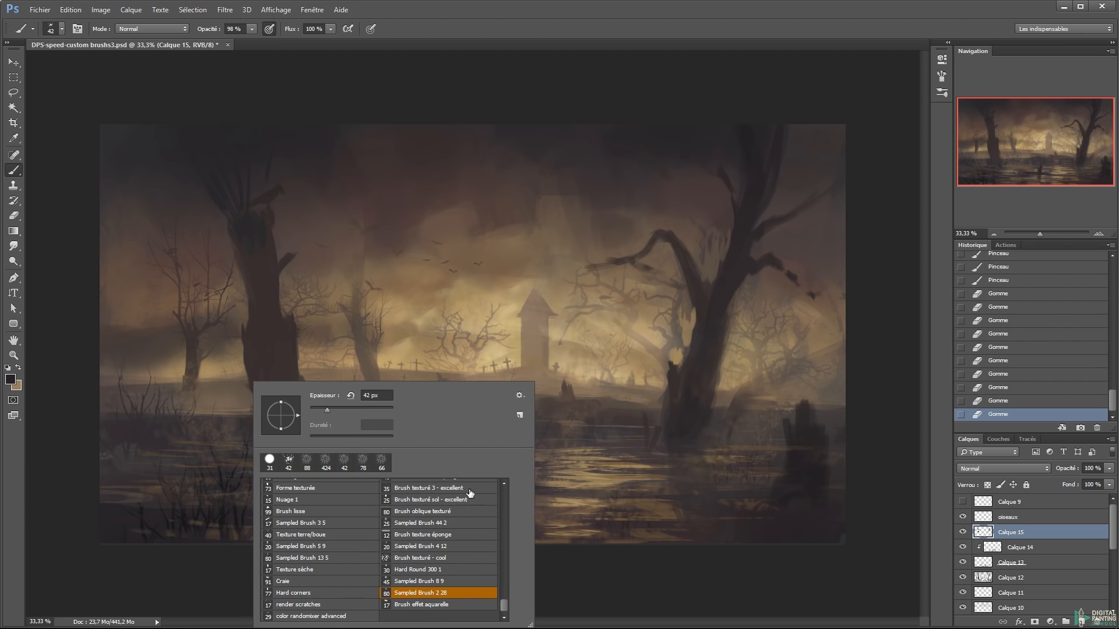
pyautogui.moveTo(503, 605); pyautogui.dragTo(502, 507)
pyautogui.click(466, 526)
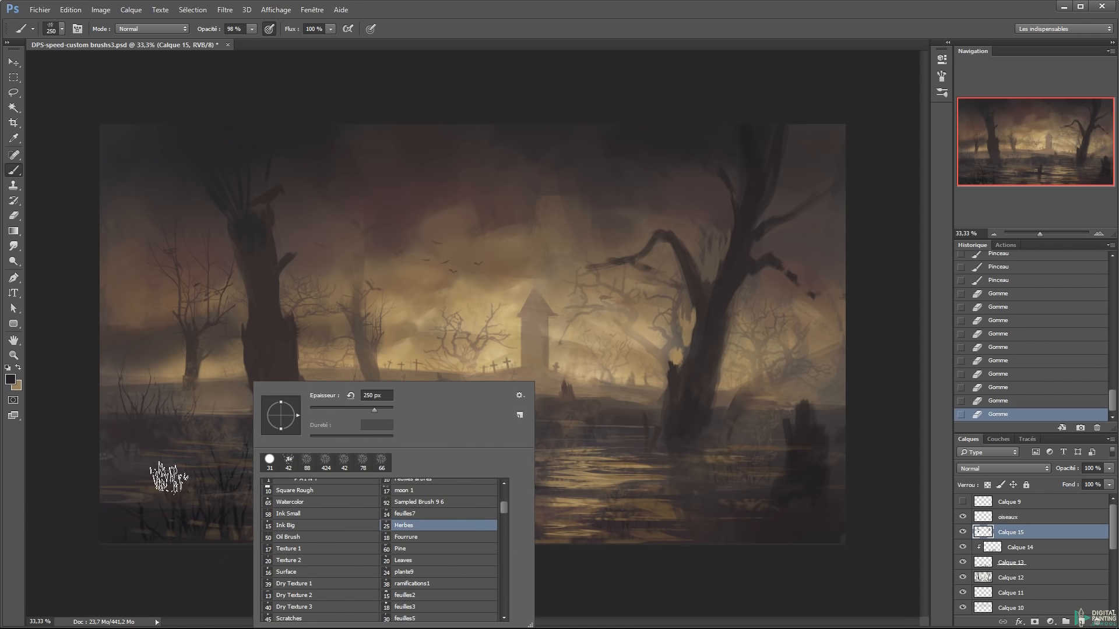
pyautogui.keyDown('alt'); pyautogui.click(208, 473); pyautogui.keyUp('alt')
pyautogui.click(326, 490)
pyautogui.hotkey('ctrl', 'z')
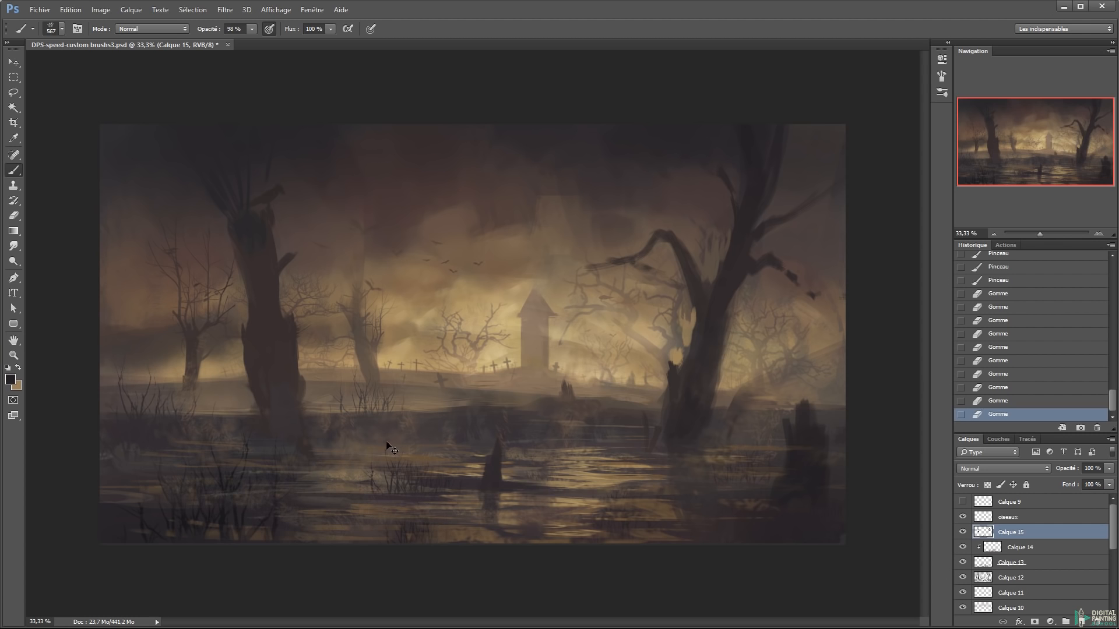
pyautogui.press('alt')
pyautogui.click(131, 495)
pyautogui.moveTo(408, 490); pyautogui.dragTo(533, 507)
pyautogui.hotkey('ctrl', 'z')
# Stamp grass tufts on the water around the central stump, sampling the colour at the forked tree's base and undoing unwanted ones
pyautogui.keyDown('alt'); pyautogui.click(576, 474); pyautogui.keyUp('alt')
pyautogui.click(623, 479)
pyautogui.hotkey('ctrl', 'z')
pyautogui.keyDown('alt'); pyautogui.click(676, 417); pyautogui.keyUp('alt')
pyautogui.moveTo(627, 457)
pyautogui.mouseDown()
pyautogui.moveTo(612, 463)
pyautogui.moveTo(575, 444)
pyautogui.mouseUp()
pyautogui.click(586, 476)
pyautogui.click(578, 500)
pyautogui.click(525, 505)
pyautogui.hotkey('ctrl', 'alt', 'z')
# Add grass tufts across the water left of the central stump, undoing the accidental layer move
pyautogui.keyDown('ctrl'); pyautogui.click(374, 510); pyautogui.keyUp('ctrl')
pyautogui.click(339, 511)
pyautogui.hotkey('ctrl', 'alt', 'z')
pyautogui.hotkey('ctrl', 'alt', 'z')
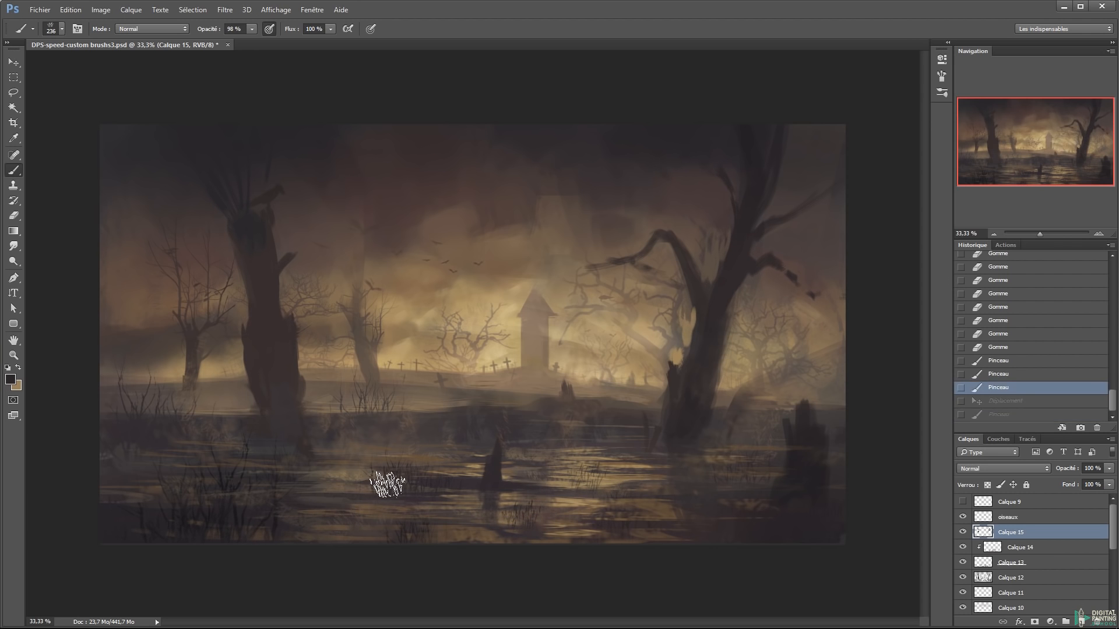
pyautogui.click(388, 484)
pyautogui.click(317, 488)
pyautogui.click(339, 510)
pyautogui.click(437, 459)
# Stamp small grass tufts along the far bank between the large left trunk and the stump at 146 px
pyautogui.click(432, 399)
pyautogui.moveTo(454, 411); pyautogui.dragTo(437, 411)
pyautogui.hotkey('ctrl', 'alt', 'z')
pyautogui.click(445, 409)
pyautogui.click(442, 410)
pyautogui.click(428, 413)
pyautogui.click(379, 419)
pyautogui.click(501, 413)
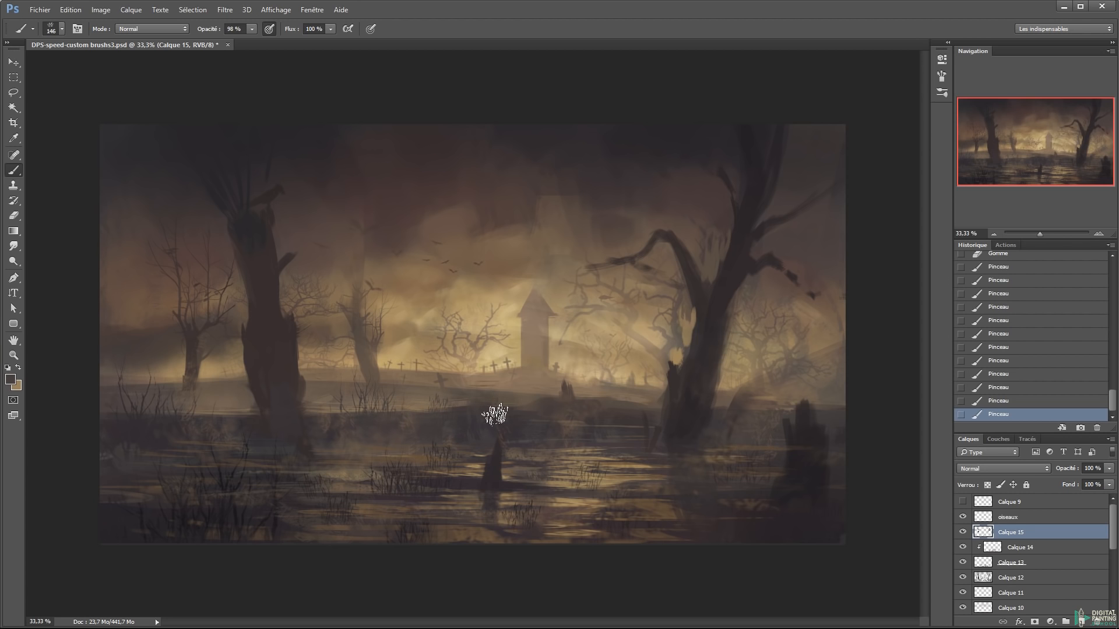
# Add grass at the large left trunk's base and in the left foreground, sampling nearby dark colours and reducing the brush to 135 px
pyautogui.keyDown('alt'); pyautogui.click(248, 419); pyautogui.keyUp('alt')
pyautogui.click(236, 415)
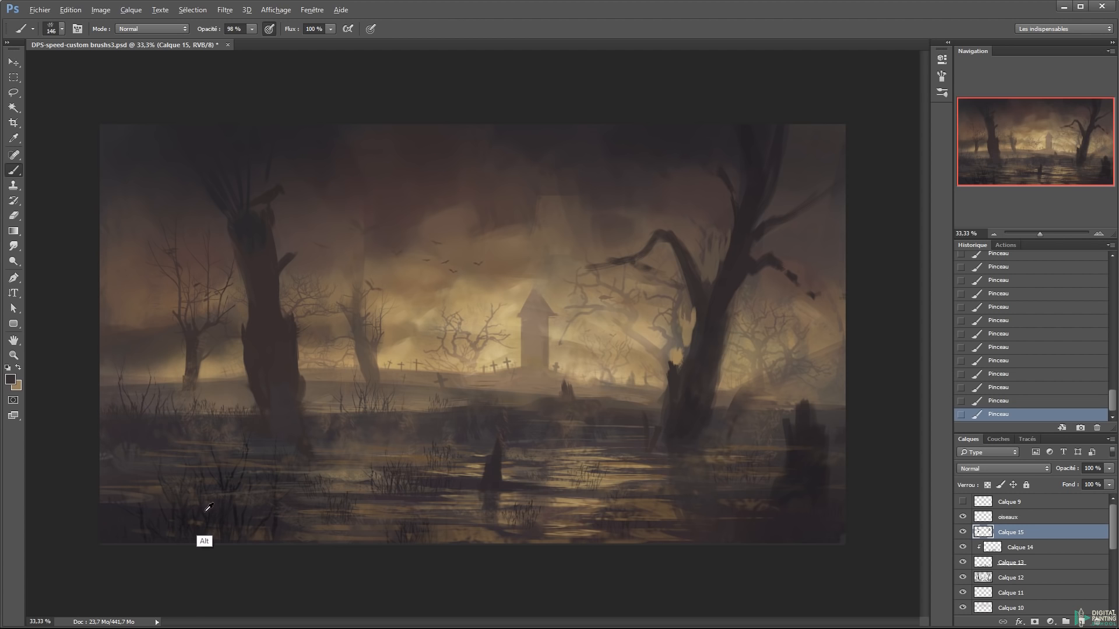
pyautogui.keyDown('alt'); pyautogui.click(799, 462); pyautogui.keyUp('alt')
pyautogui.keyDown('alt'); pyautogui.click(214, 492); pyautogui.keyUp('alt')
pyautogui.keyDown('alt'); pyautogui.rightClick(160, 476); pyautogui.keyUp('alt')
pyautogui.keyDown('alt'); pyautogui.rightClick(178, 489); pyautogui.keyUp('alt')
pyautogui.keyDown('alt'); pyautogui.rightClick(134, 474); pyautogui.keyUp('alt')
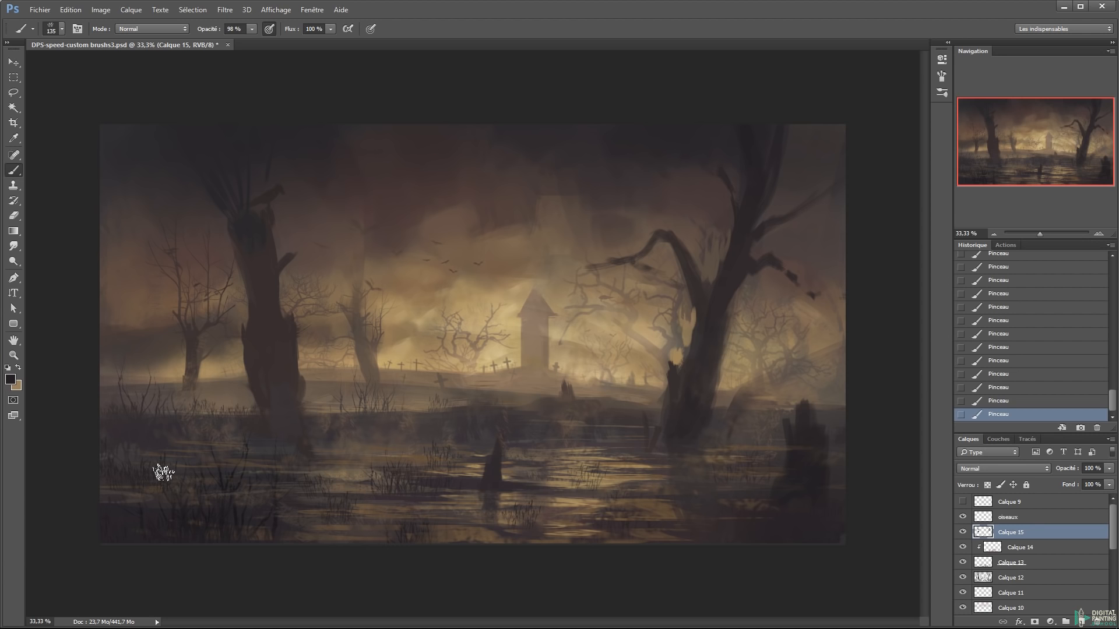
# Paint small grass along the far bank to the right of the forked tree, sampling the bank's colour
pyautogui.press('alt')
pyautogui.moveTo(760, 408); pyautogui.dragTo(833, 408)
pyautogui.press('alt')
pyautogui.keyDown('alt'); pyautogui.click(723, 394); pyautogui.keyUp('alt')
pyautogui.moveTo(760, 397)
pyautogui.mouseDown()
pyautogui.moveTo(863, 412)
pyautogui.moveTo(758, 397)
pyautogui.moveTo(837, 389)
pyautogui.moveTo(792, 369)
pyautogui.mouseUp()
pyautogui.press('alt')
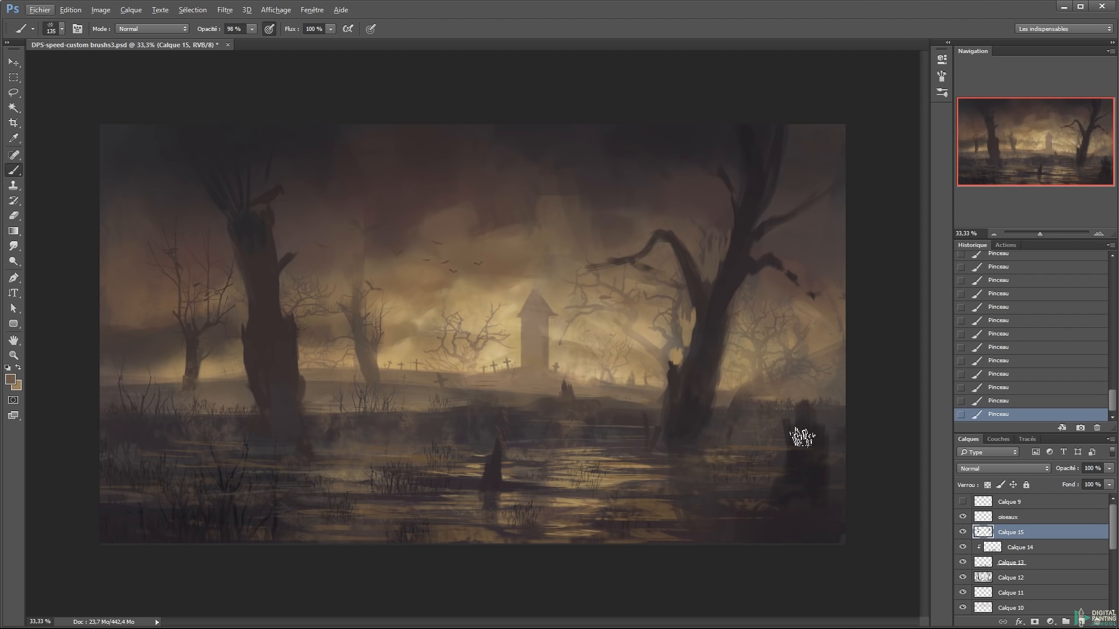
# Sample the right stump's dark colour, enlarge the brush to 512 px and choose an even darker foreground colour
pyautogui.keyDown('alt'); pyautogui.click(803, 489); pyautogui.keyUp('alt')
pyautogui.press('.')
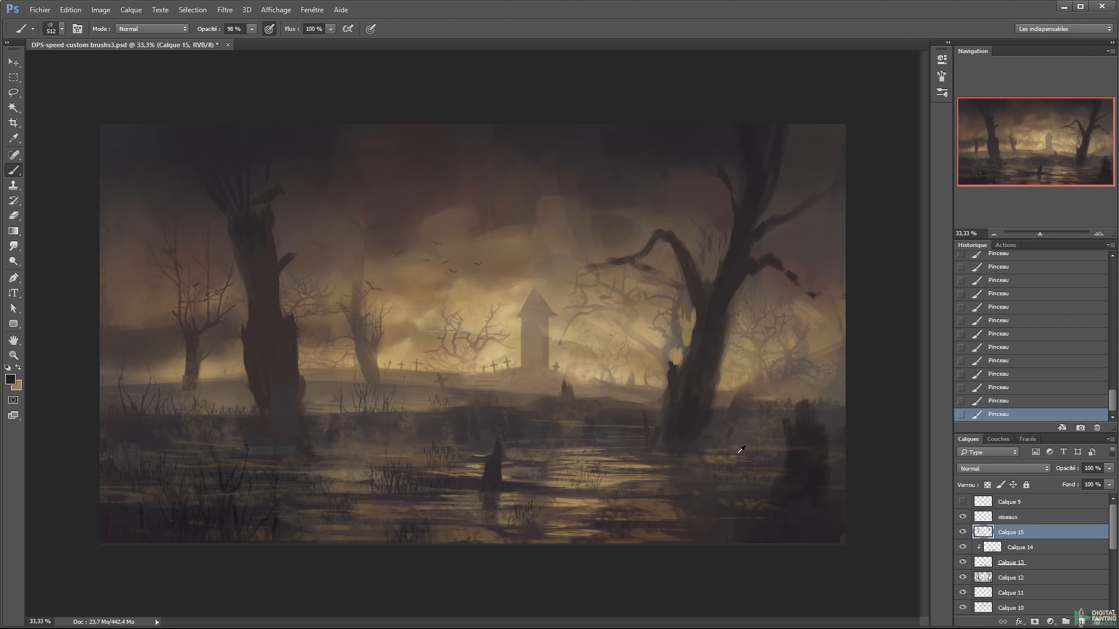
pyautogui.click(17, 380)
pyautogui.click(644, 369)
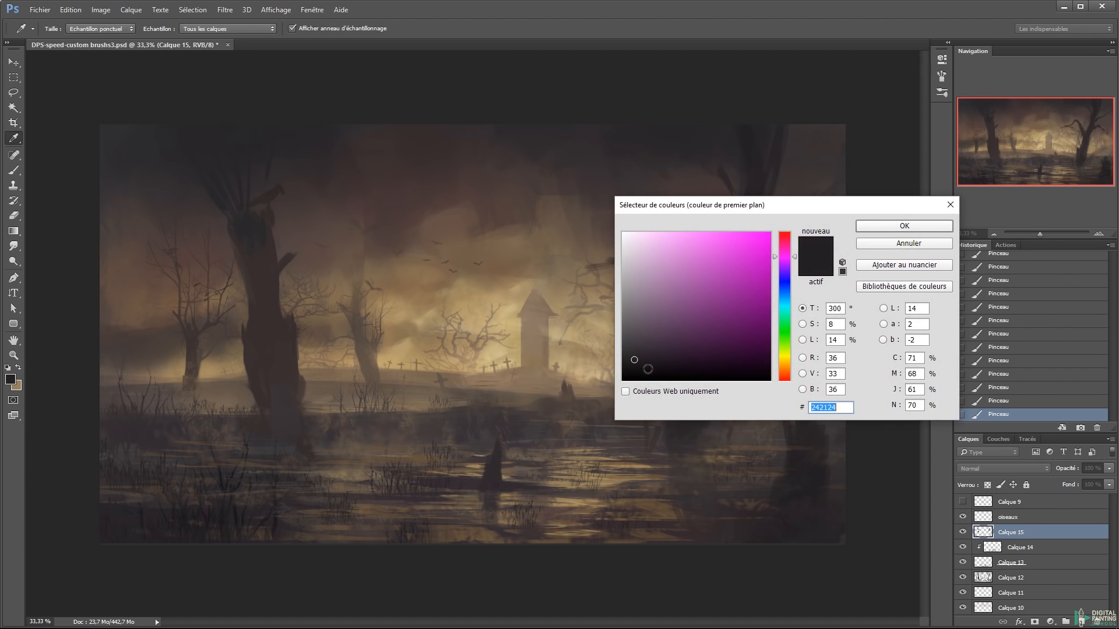
pyautogui.press('Return')
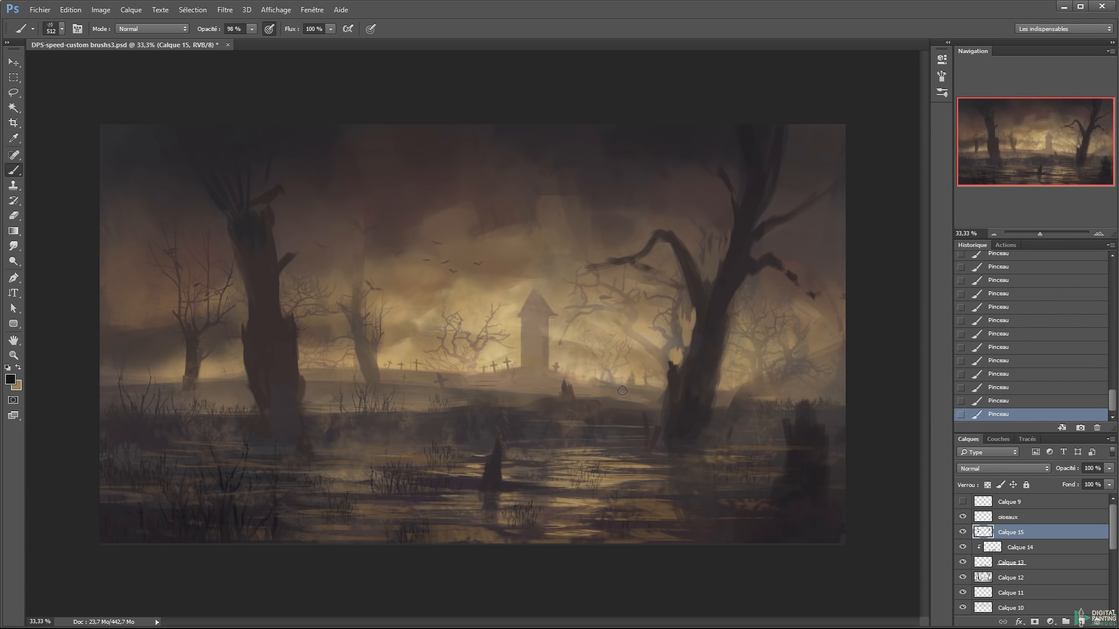
# Try large dark reeds in the right foreground with the brush enlarged to 857 px
pyautogui.click(732, 489)
pyautogui.press('.')
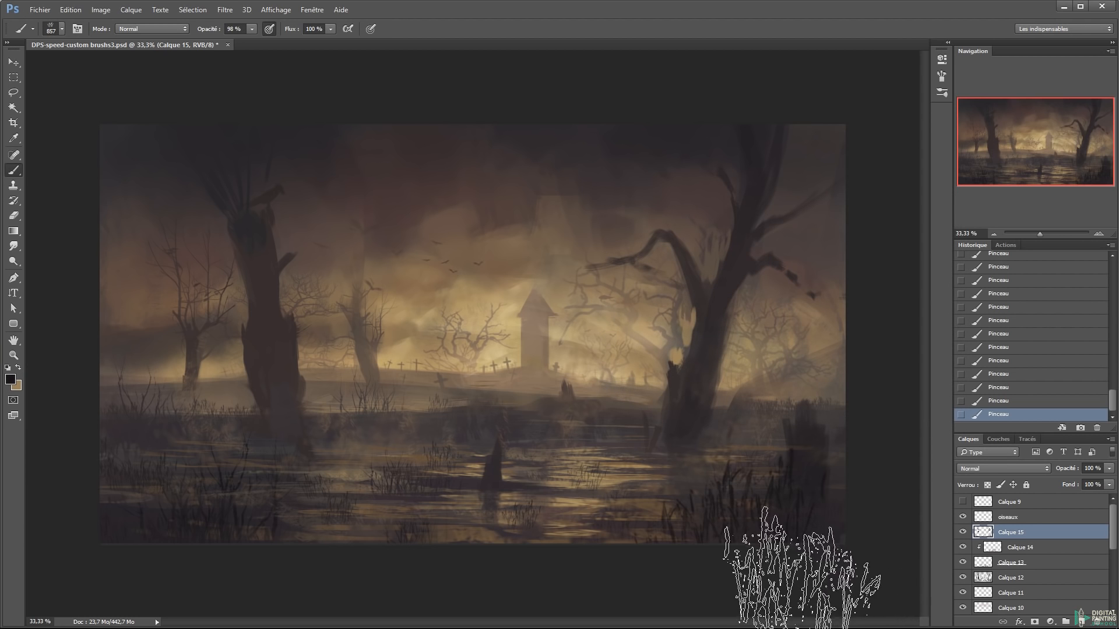
pyautogui.click(707, 488)
pyautogui.hotkey('ctrl', 'z')
pyautogui.press('.')
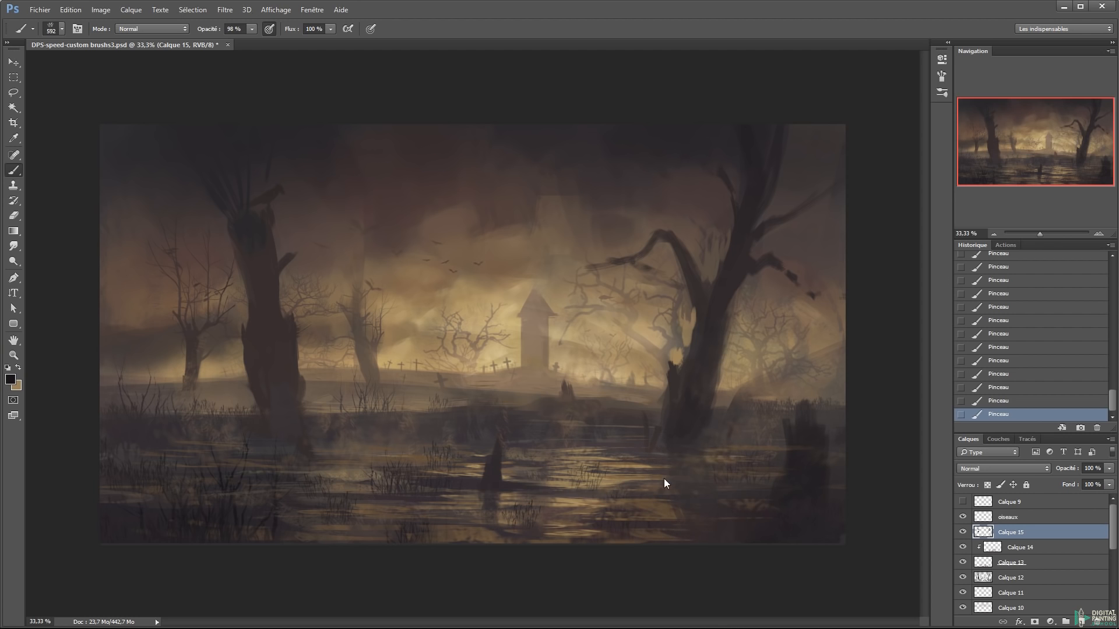
# Stamp dark reeds in the lower right foreground and grass in the central water, redoing stamps and erasing the excess
pyautogui.press('.')
pyautogui.moveTo(467, 507)
pyautogui.keyDown('alt'); pyautogui.mouseDown()
pyautogui.moveTo(436, 503)
pyautogui.moveTo(464, 509)
pyautogui.mouseUp(); pyautogui.keyUp('alt')
pyautogui.hotkey('ctrl', 'z')
pyautogui.press('.')
pyautogui.click(470, 505)
pyautogui.hotkey('ctrl', 'z')
pyautogui.keyDown('alt'); pyautogui.click(447, 447); pyautogui.keyUp('alt')
pyautogui.moveTo(448, 467); pyautogui.dragTo(505, 482)
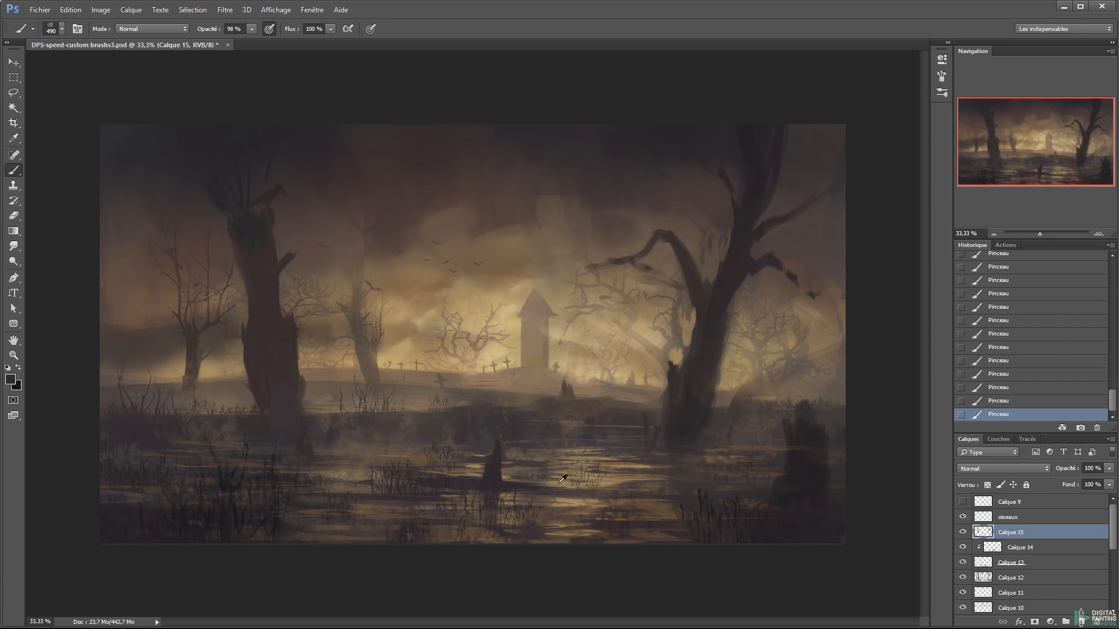
pyautogui.press('e')
pyautogui.moveTo(502, 525); pyautogui.dragTo(434, 516)
# Switch to a brush of tall curved reeds at 735 px and stamp it along the left, right and centre-left foreground
pyautogui.press('b')
pyautogui.rightClick(387, 381)
pyautogui.moveTo(659, 501); pyautogui.dragTo(658, 513)
pyautogui.click(590, 537)
pyautogui.moveTo(140, 452)
pyautogui.mouseDown()
pyautogui.moveTo(201, 457)
pyautogui.moveTo(229, 441)
pyautogui.moveTo(211, 442)
pyautogui.mouseUp()
pyautogui.hotkey('ctrl', 'alt', 'z')
pyautogui.click(131, 484)
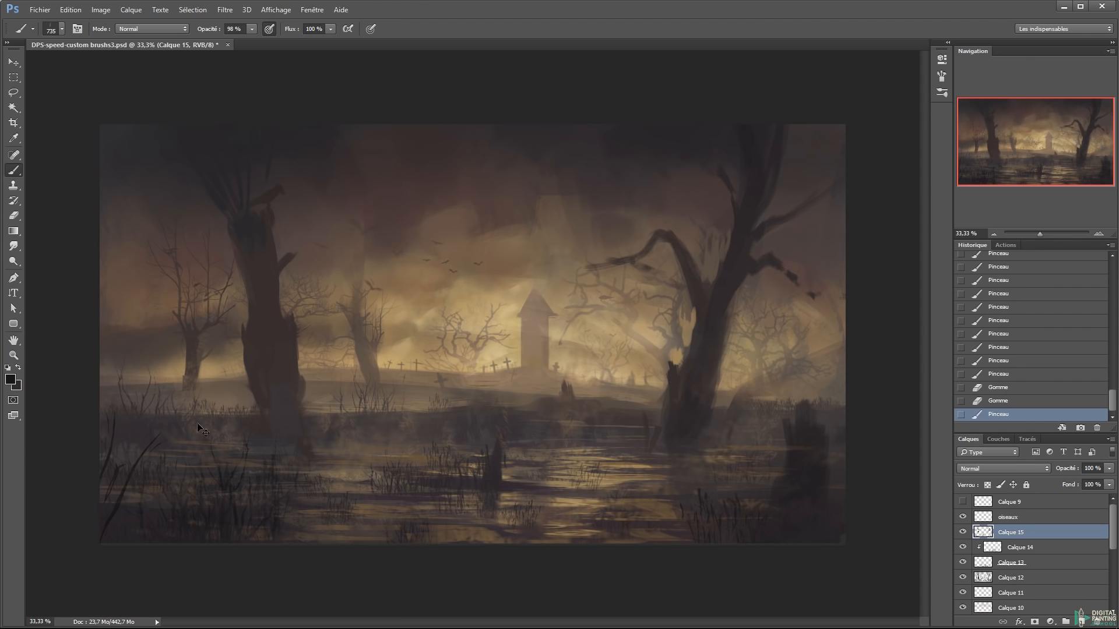
pyautogui.moveTo(741, 456); pyautogui.dragTo(879, 478)
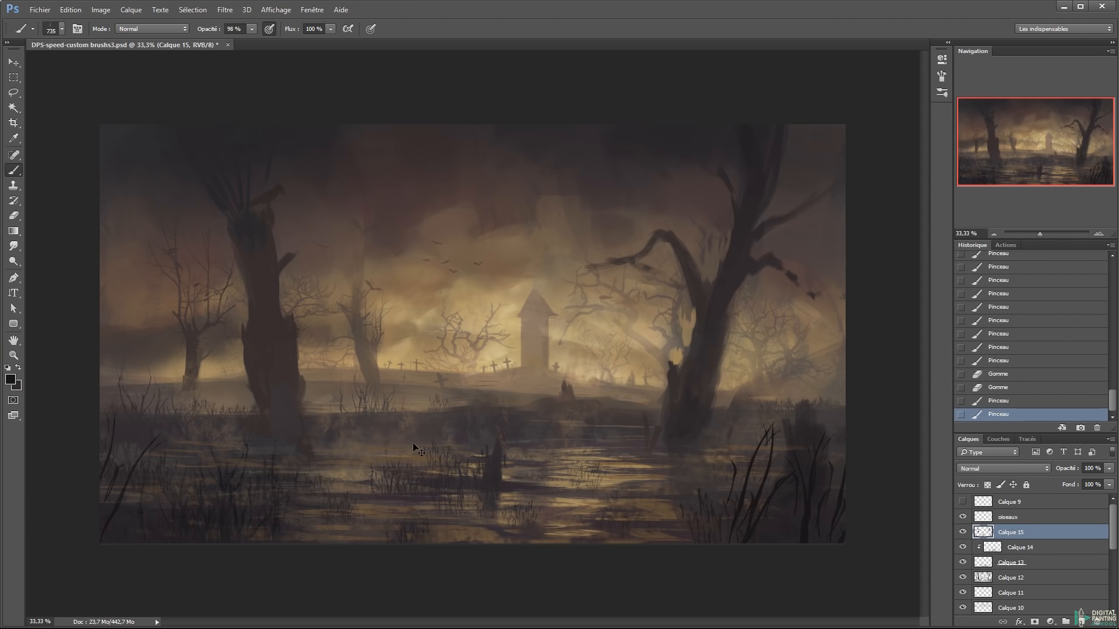
pyautogui.click(402, 461)
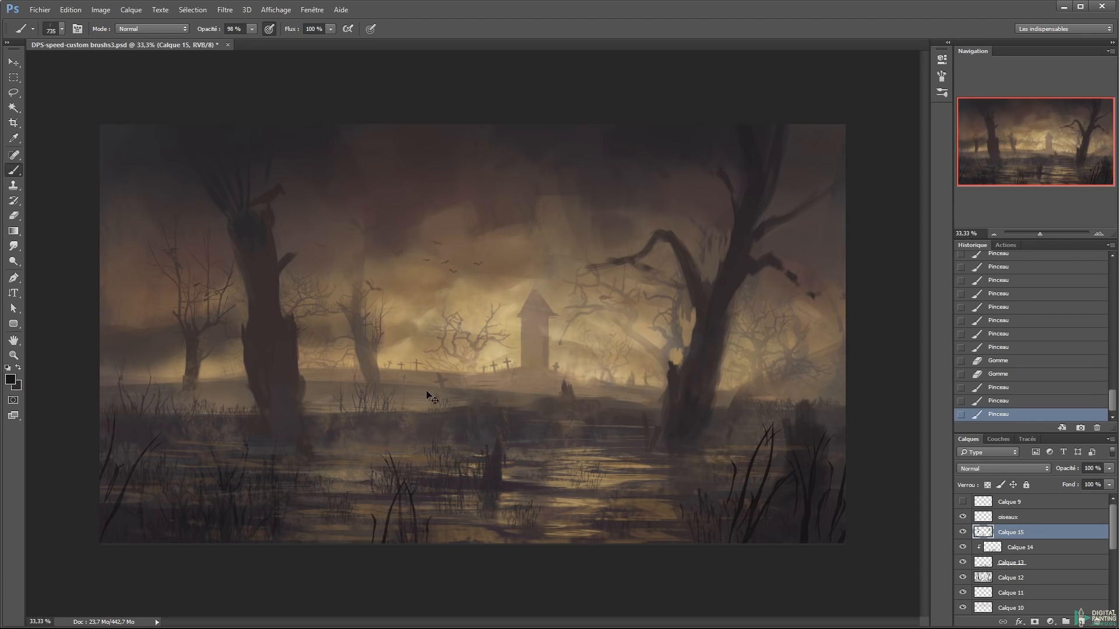
# Create a new layer and scatter a few thin twig strokes across the sky and trees, undoing the first dense stroke
pyautogui.hotkey('ctrl', 'shift', 'alt', 'n')
pyautogui.moveTo(274, 274); pyautogui.dragTo(362, 236)
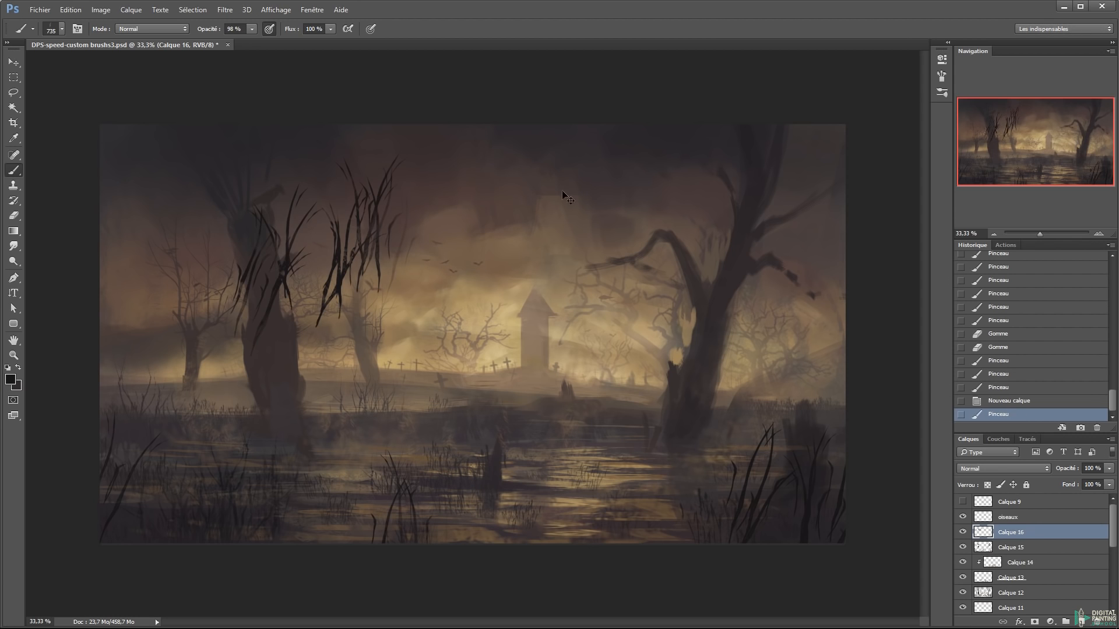
pyautogui.hotkey('ctrl', 'z')
pyautogui.click(463, 294)
pyautogui.click(740, 250)
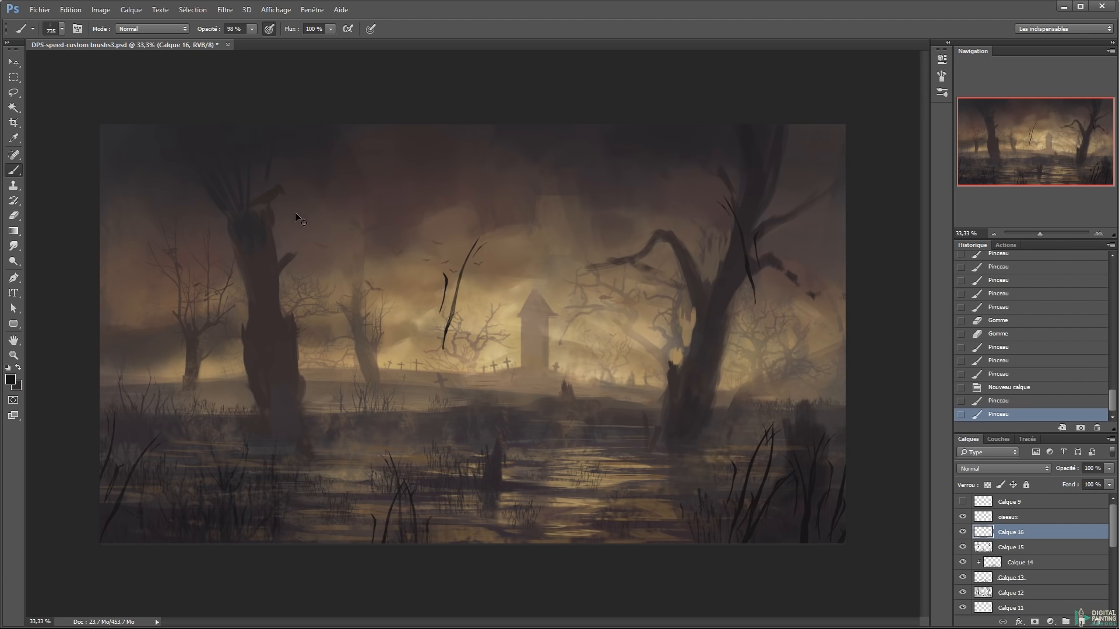
pyautogui.click(338, 239)
pyautogui.click(114, 290)
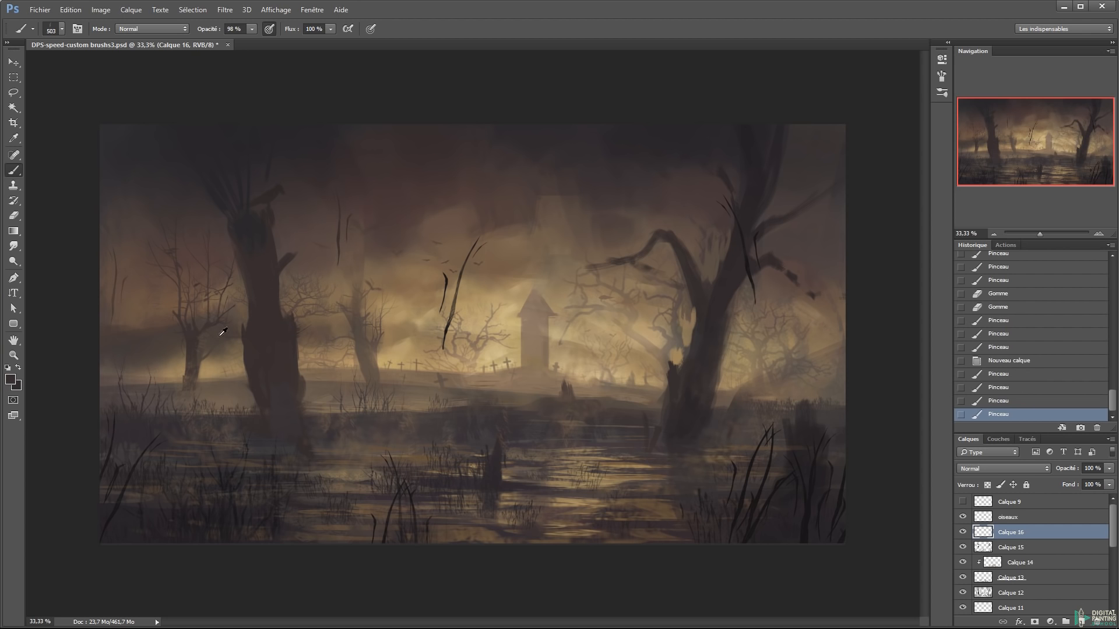
# Rotate the scattered twig strokes towards horizontal, scale them down and reposition them with Free Transform
pyautogui.hotkey('ctrl', 't')
pyautogui.moveTo(437, 183)
pyautogui.mouseDown()
pyautogui.moveTo(607, 224)
pyautogui.moveTo(676, 187)
pyautogui.moveTo(590, 294)
pyautogui.moveTo(616, 255)
pyautogui.mouseUp()
pyautogui.moveTo(877, 421); pyautogui.dragTo(771, 396)
pyautogui.moveTo(582, 370); pyautogui.dragTo(467, 337)
pyautogui.press('Return')
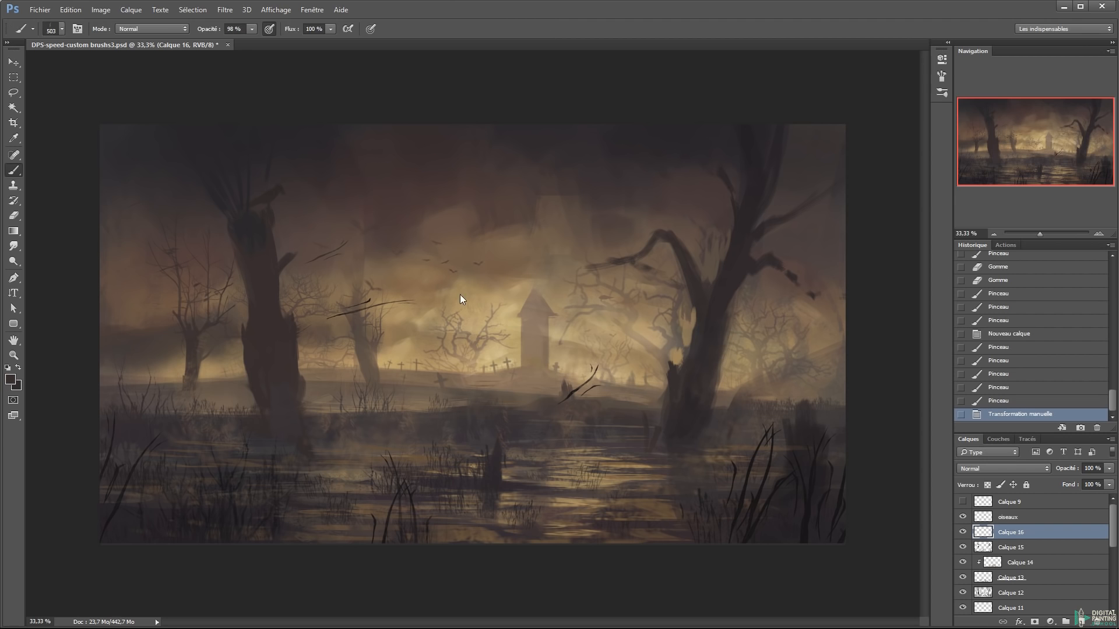
# Duplicate the twig above the hill onto the forked tree's arched branch, transform it, and erase part of the twigs near the left trees
pyautogui.press('l')
pyautogui.moveTo(630, 408); pyautogui.dragTo(606, 422)
pyautogui.moveTo(587, 384)
pyautogui.mouseDown()
pyautogui.moveTo(587, 362)
pyautogui.moveTo(680, 240)
pyautogui.mouseUp()
pyautogui.hotkey('ctrl', 't')
pyautogui.press('Return')
pyautogui.press('e')
pyautogui.moveTo(396, 282)
pyautogui.mouseDown()
pyautogui.moveTo(373, 334)
pyautogui.moveTo(396, 301)
pyautogui.mouseUp()
pyautogui.hotkey('ctrl', 'd')
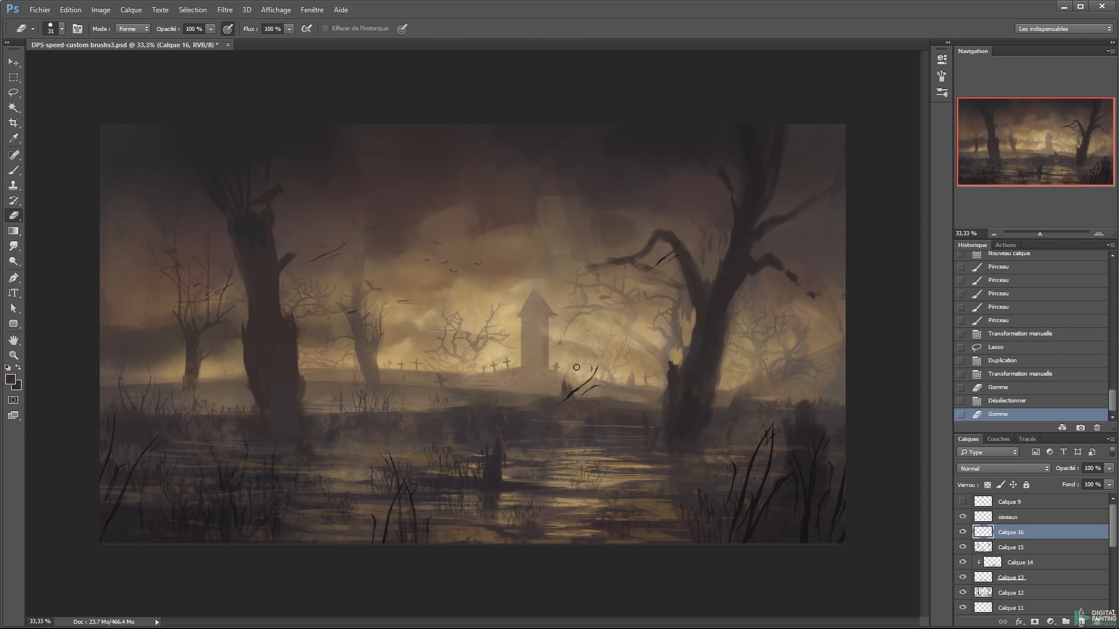
# Try a horizontal Motion Blur on the twig layer
pyautogui.hotkey('ctrl', 'alt', 'f')
pyautogui.press('Tab')
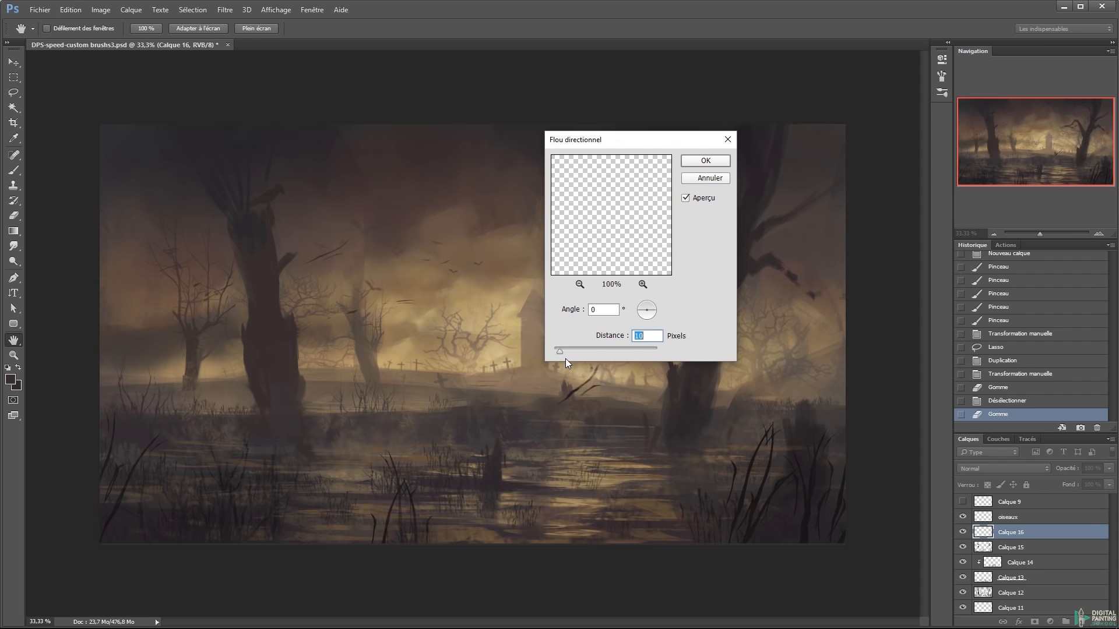
pyautogui.press('Return')
# Try duplicating a lassoed twig into the sky above the tower and transforming the copy
pyautogui.press('l')
pyautogui.moveTo(482, 260); pyautogui.dragTo(469, 244)
pyautogui.press('v')
pyautogui.moveTo(387, 267); pyautogui.dragTo(516, 197)
pyautogui.hotkey('ctrl', 't')
pyautogui.moveTo(525, 252); pyautogui.dragTo(500, 229)
pyautogui.press('Return')
pyautogui.hotkey('ctrl', 'd')
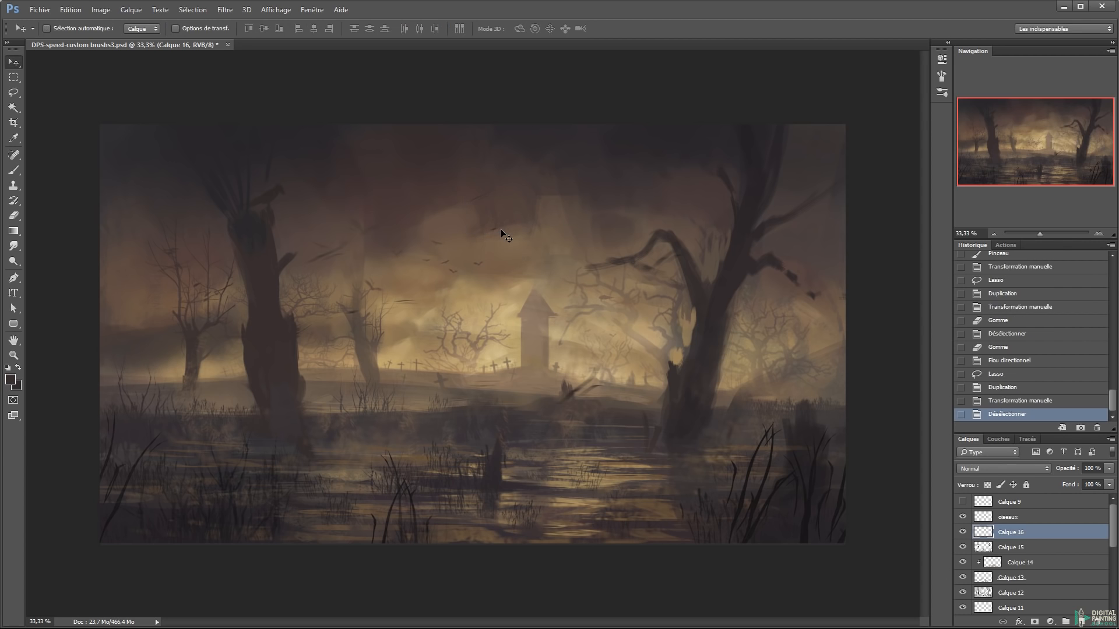
pyautogui.press('e')
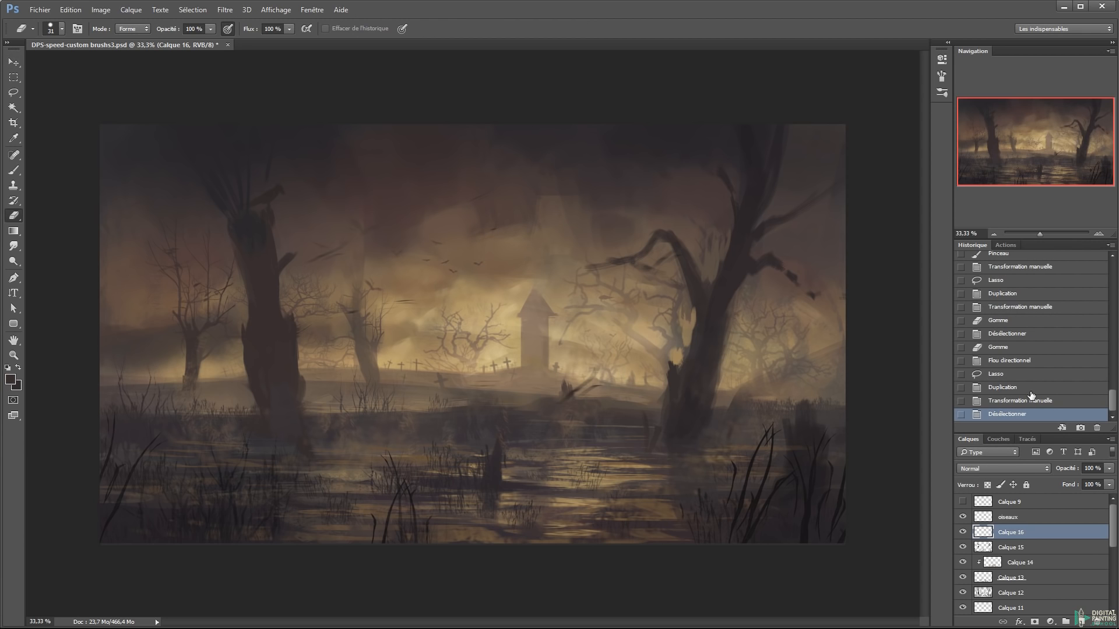
# Revert the twig layer to its state before the blur and apply a weaker Motion Blur
pyautogui.click(1016, 350)
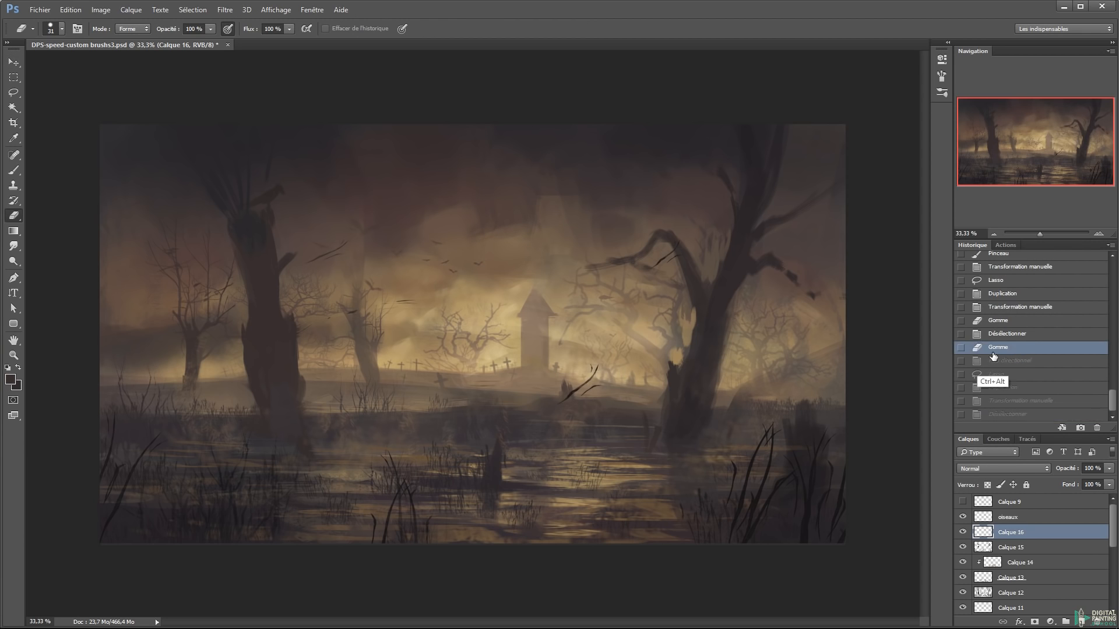
pyautogui.hotkey('ctrl', 'alt', 'f')
pyautogui.press('Return')
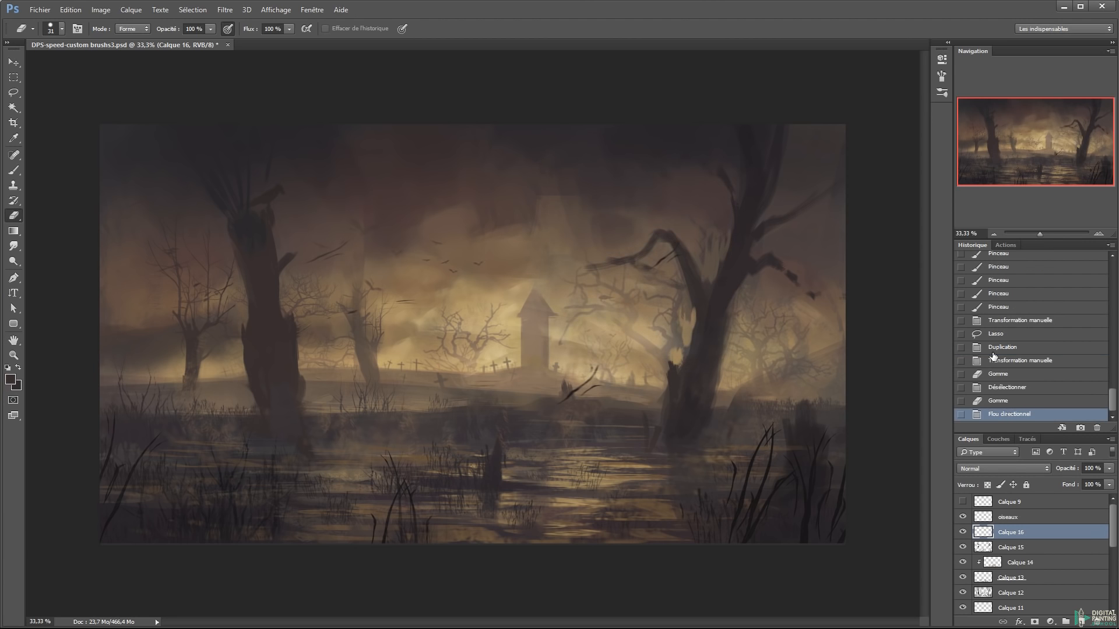
# Duplicate the lassoed twigs near the left trees into the upper sky, transform the copy twice and clean up with the eraser
pyautogui.press('l')
pyautogui.moveTo(344, 288)
pyautogui.mouseDown()
pyautogui.moveTo(190, 194)
pyautogui.moveTo(326, 265)
pyautogui.moveTo(508, 169)
pyautogui.moveTo(503, 185)
pyautogui.mouseUp()
pyautogui.press('v')
pyautogui.hotkey('ctrl', 't')
pyautogui.press('Return')
pyautogui.hotkey('ctrl', 't')
pyautogui.moveTo(626, 201); pyautogui.dragTo(596, 148)
pyautogui.press('Return')
pyautogui.hotkey('ctrl', 'd')
pyautogui.press('e')
pyautogui.click(395, 246)
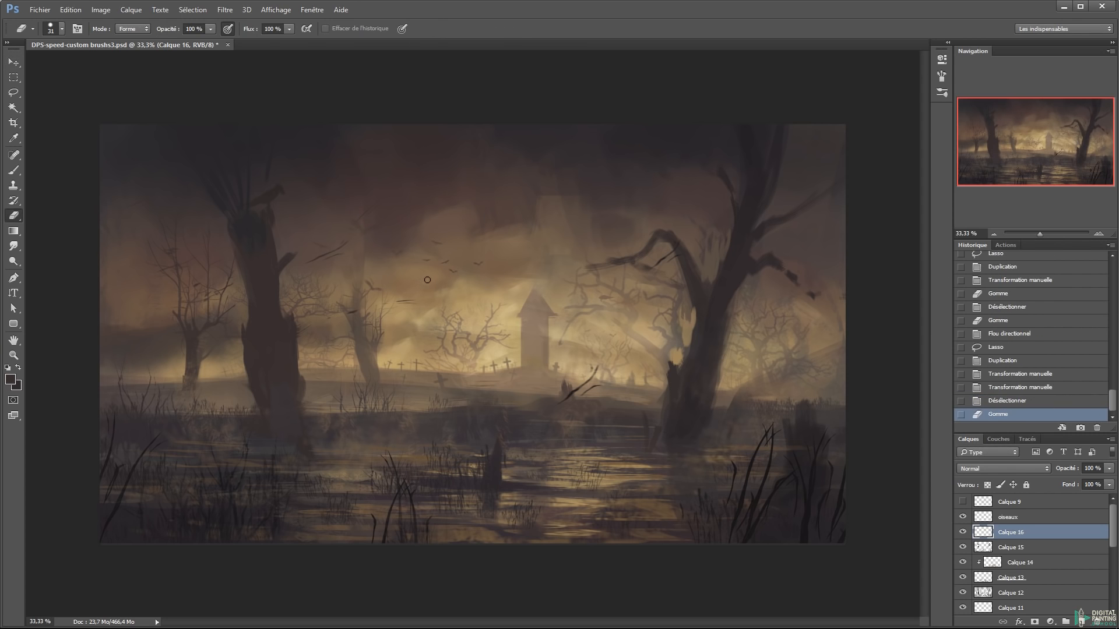
# Save the document and move the lassoed twig from the hill to beside the forked tree's lower trunk
pyautogui.press('v')
pyautogui.hotkey('ctrl', 's')
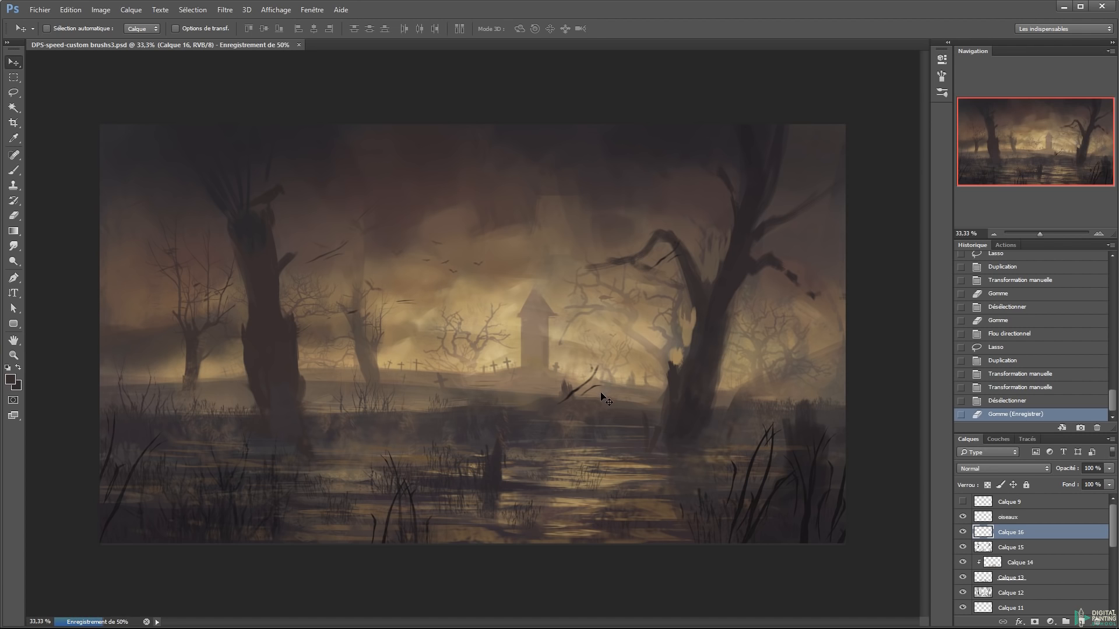
pyautogui.press('l')
pyautogui.moveTo(614, 388)
pyautogui.mouseDown()
pyautogui.moveTo(625, 337)
pyautogui.moveTo(586, 350)
pyautogui.moveTo(612, 368)
pyautogui.moveTo(640, 347)
pyautogui.mouseUp()
pyautogui.press('v')
pyautogui.hotkey('ctrl', 'd')
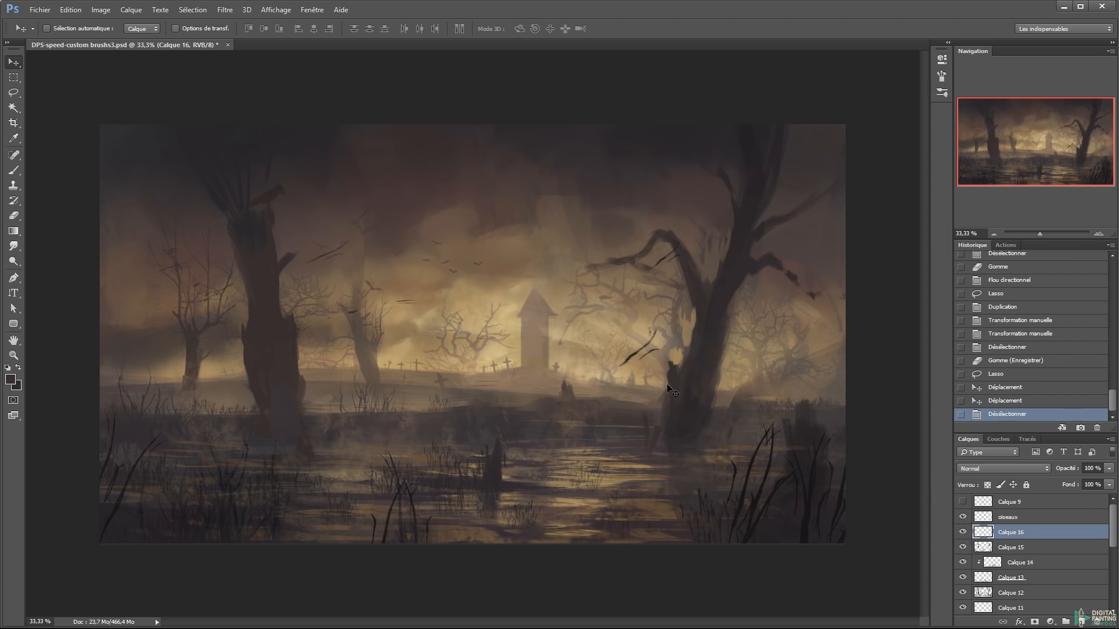
# Create a new layer and stamp faint bare trees along the far-left horizon with a tree brush, using colours sampled from the scene
pyautogui.hotkey('ctrl', 'shift', 'alt', 'n')
pyautogui.press('b')
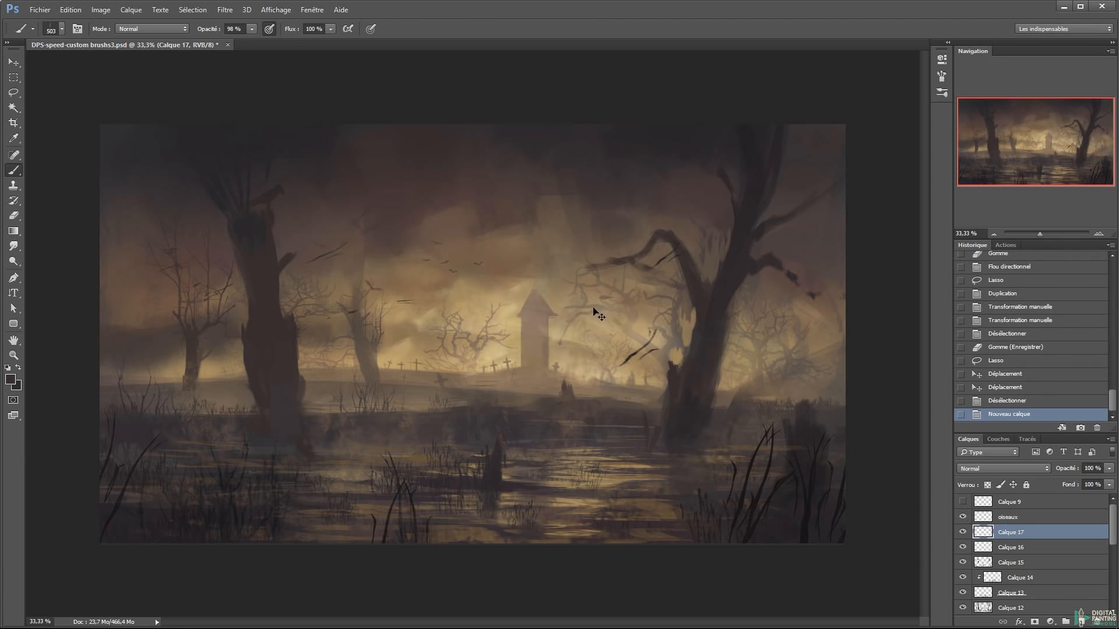
pyautogui.rightClick(379, 371)
pyautogui.click(498, 456)
pyautogui.moveTo(193, 379); pyautogui.dragTo(234, 378)
pyautogui.keyDown('alt'); pyautogui.click(212, 381); pyautogui.keyUp('alt')
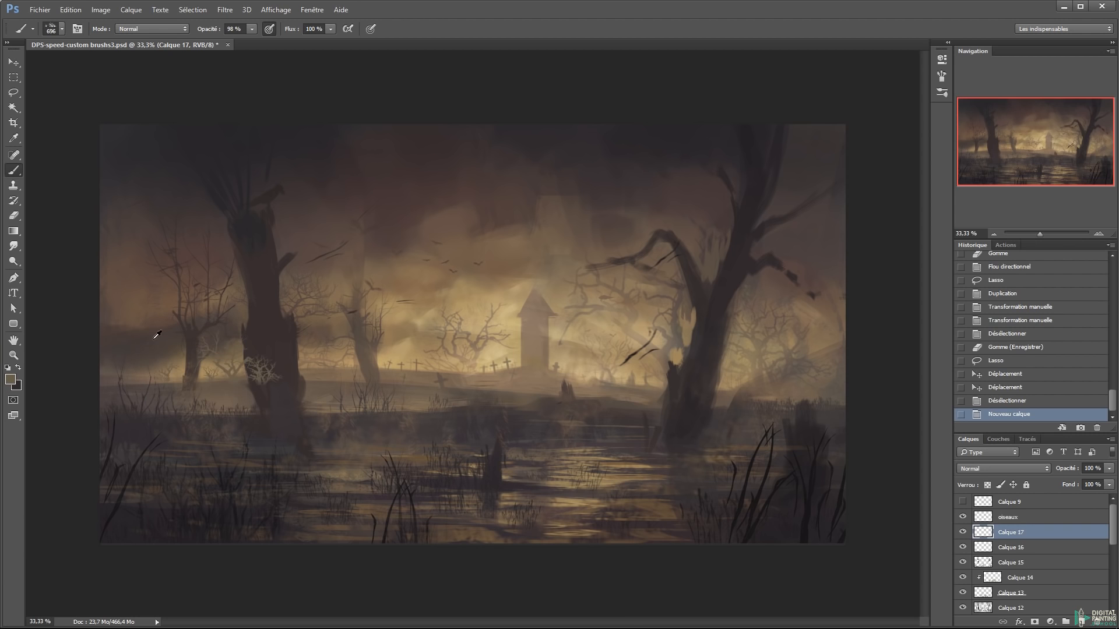
pyautogui.click(166, 380)
pyautogui.hotkey('ctrl', 'z')
pyautogui.hotkey('ctrl', 'z')
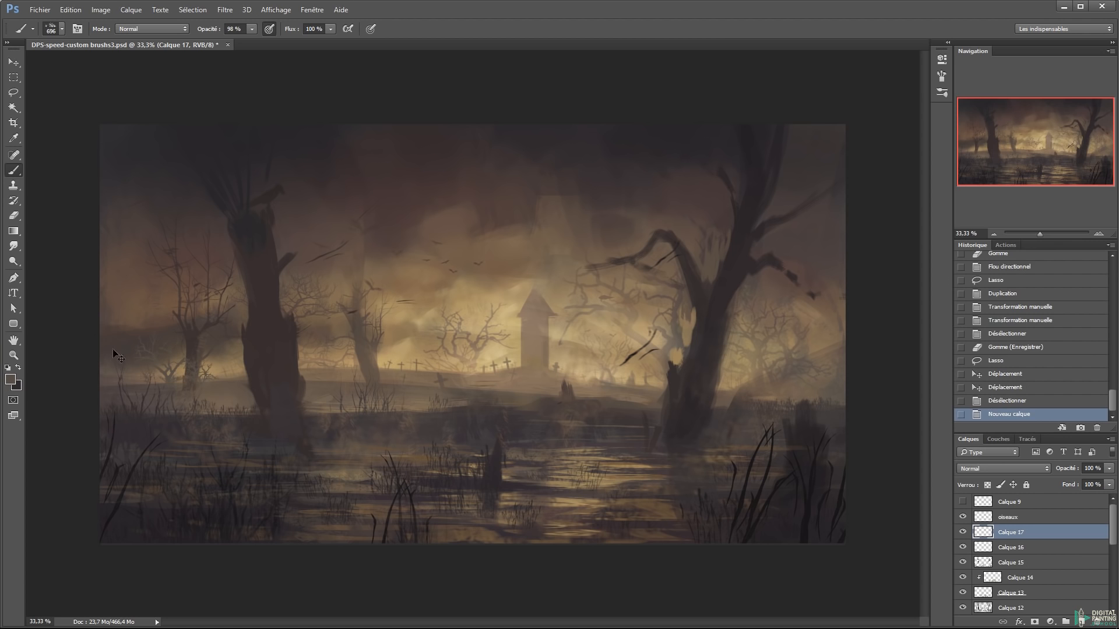
pyautogui.keyDown('alt'); pyautogui.click(135, 410); pyautogui.keyUp('alt')
pyautogui.moveTo(167, 419); pyautogui.dragTo(243, 407)
# Stamp more faint bare trees along the misty horizon between the thick left trunk and the tower
pyautogui.moveTo(548, 341); pyautogui.dragTo(464, 357)
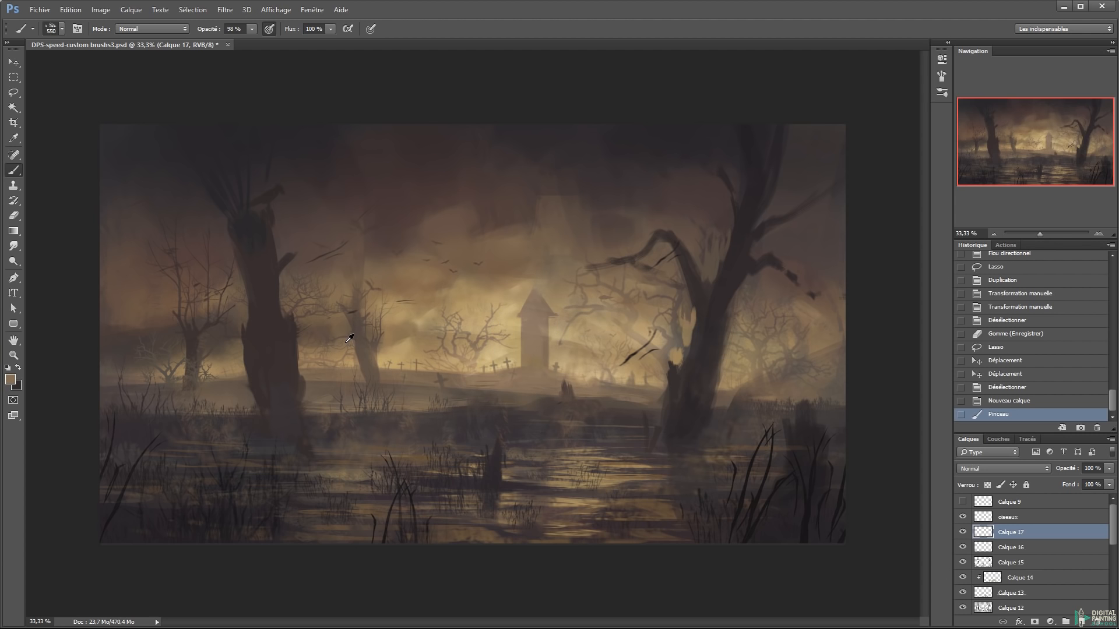
pyautogui.moveTo(408, 357); pyautogui.dragTo(453, 355)
pyautogui.moveTo(572, 348); pyautogui.dragTo(635, 375)
pyautogui.hotkey('ctrl', 'z')
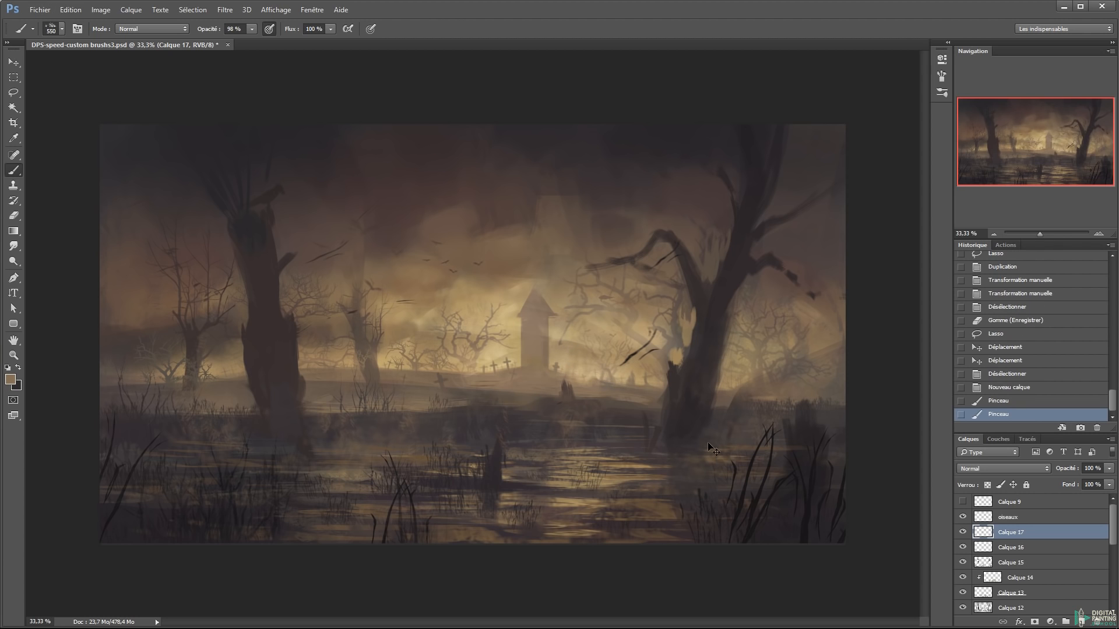
pyautogui.hotkey('ctrl', 'z')
pyautogui.hotkey('ctrl', 'z')
# Stamp a faint bare tree just to the right of the tower and erase the branches overlapping the tower
pyautogui.click(563, 354)
pyautogui.press('e')
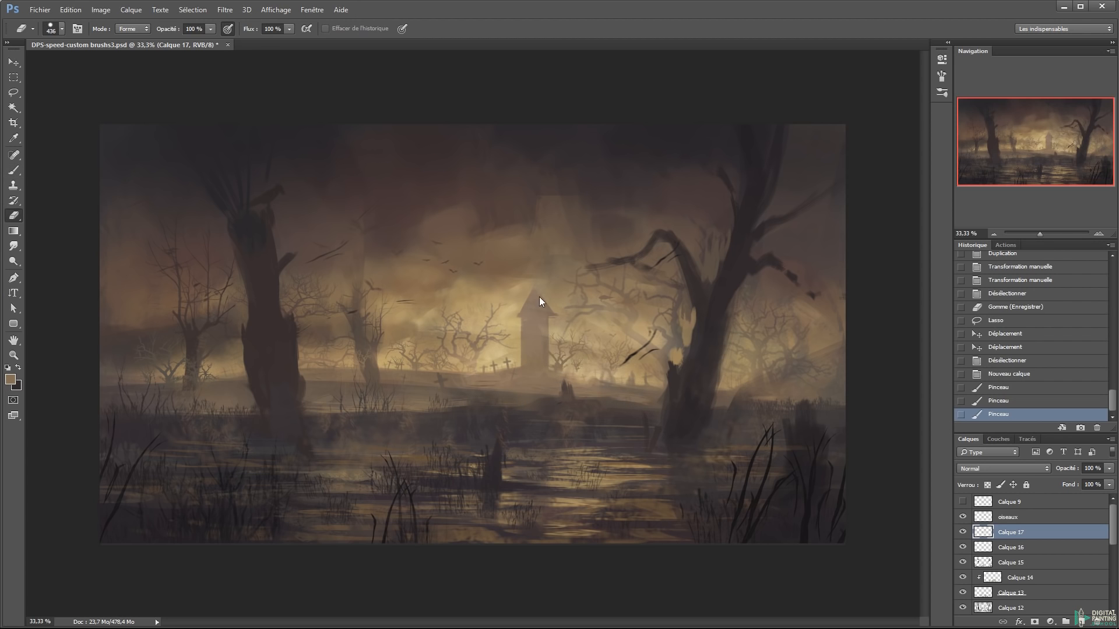
pyautogui.moveTo(541, 322); pyautogui.dragTo(569, 346)
# Try stamping further bare trees beside the forked tree and along the central hill
pyautogui.press('b')
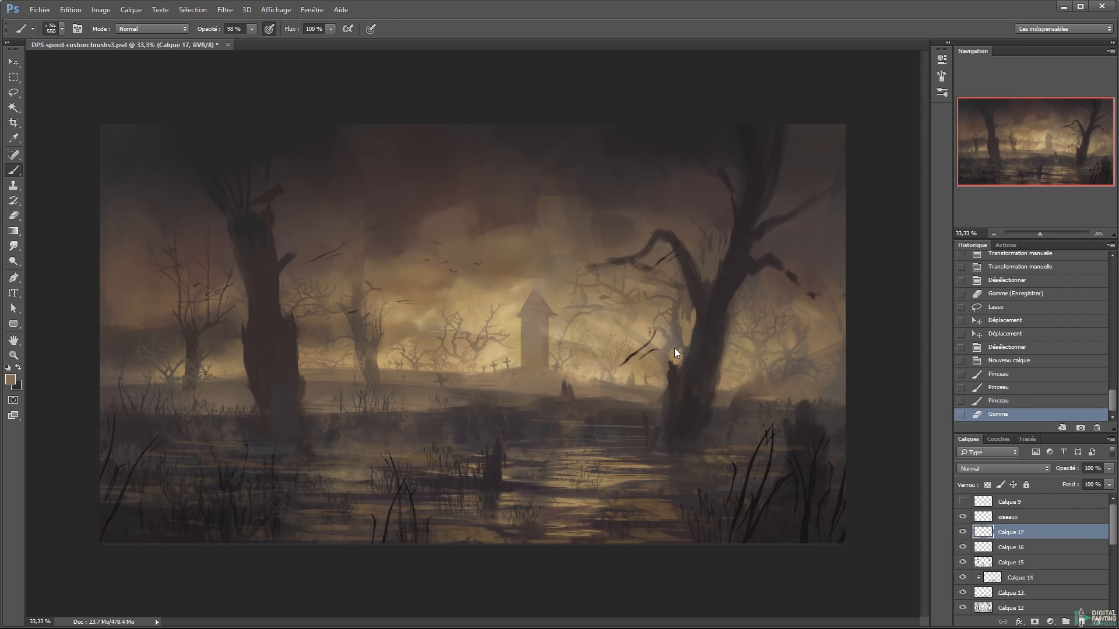
pyautogui.moveTo(688, 373); pyautogui.dragTo(708, 366)
pyautogui.hotkey('ctrl', 'z')
pyautogui.click(687, 350)
pyautogui.hotkey('ctrl', 'z')
pyautogui.click(488, 379)
pyautogui.hotkey('ctrl', 'alt', 'z')
pyautogui.moveTo(586, 389); pyautogui.dragTo(631, 388)
# Add a new layer and erase the faint branches covering the slim left-centre trunk on layer Calque 17
pyautogui.hotkey('ctrl', 'shift', 'n')
pyautogui.press('Return')
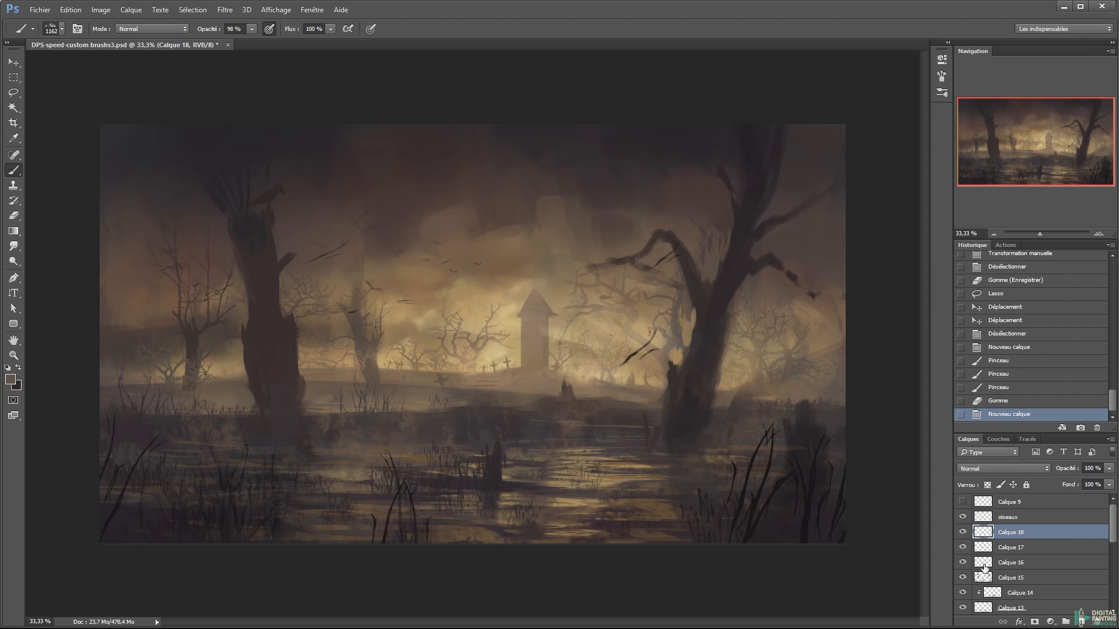
pyautogui.click(1004, 549)
pyautogui.press('e')
pyautogui.moveTo(322, 340)
pyautogui.mouseDown()
pyautogui.moveTo(320, 377)
pyautogui.moveTo(374, 372)
pyautogui.mouseUp()
# Stamp a larger, darker group of bare trees between the slim trunk and the tower on layer Calque 18
pyautogui.click(1022, 533)
pyautogui.press('b')
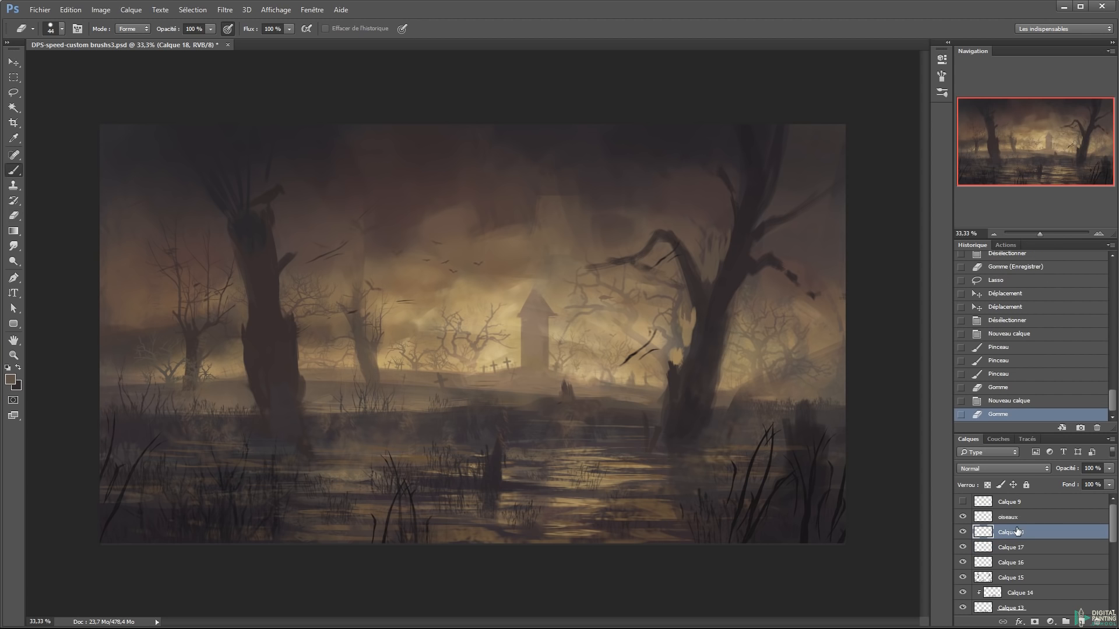
pyautogui.click(395, 340)
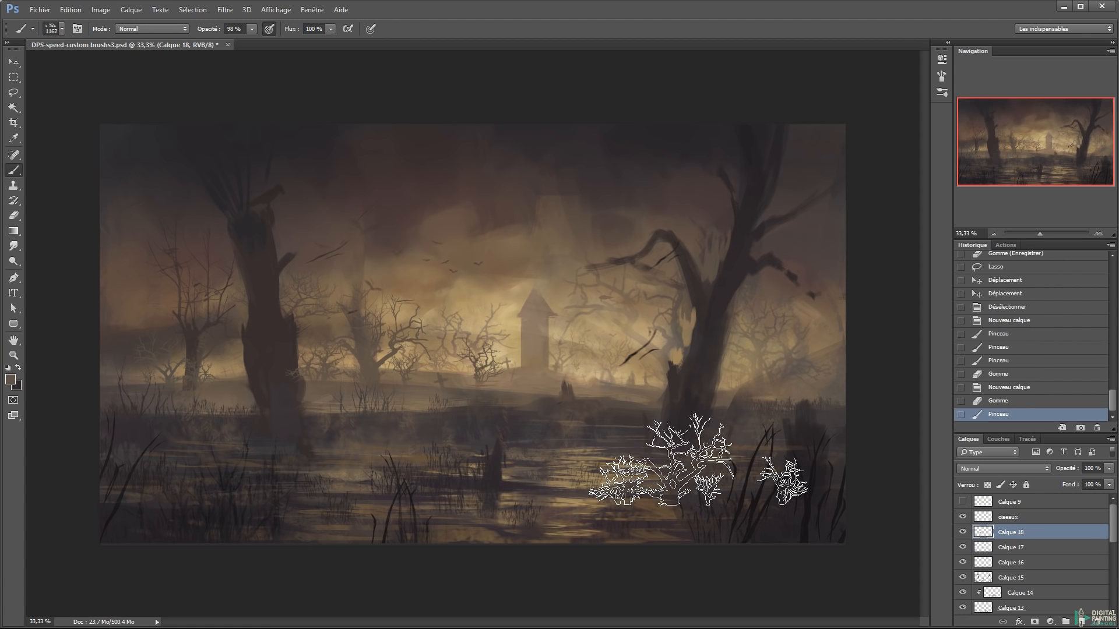
pyautogui.hotkey('ctrl', 'z')
pyautogui.hotkey('ctrl', 'z')
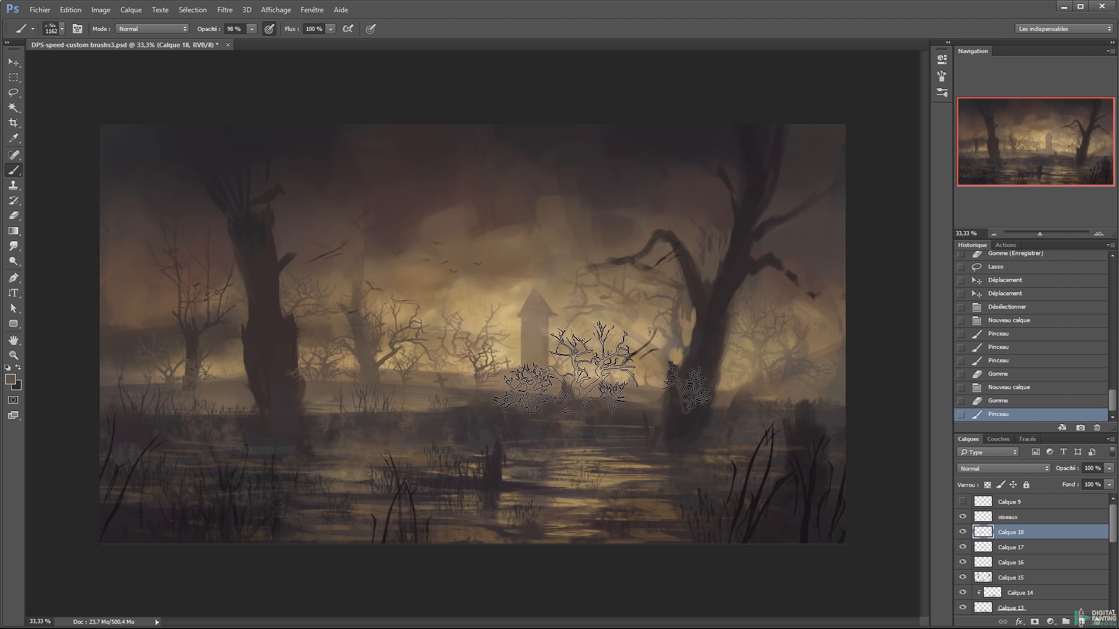
# Erase the bases and stray parts of the darker tree group along the hill
pyautogui.press('e')
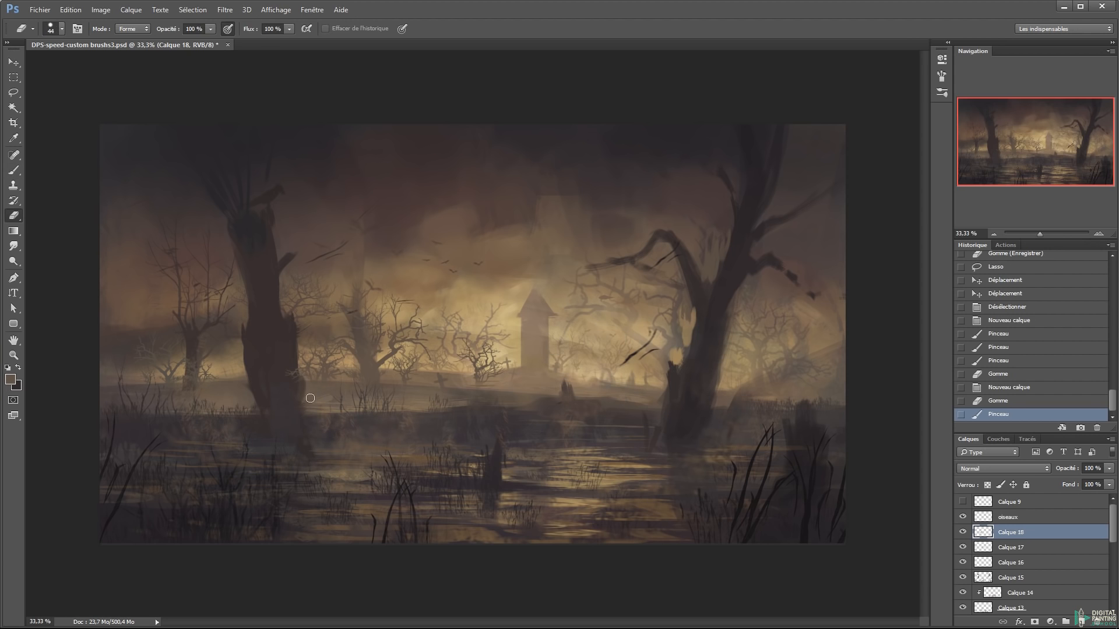
pyautogui.moveTo(303, 370)
pyautogui.mouseDown()
pyautogui.moveTo(353, 384)
pyautogui.moveTo(416, 379)
pyautogui.mouseUp()
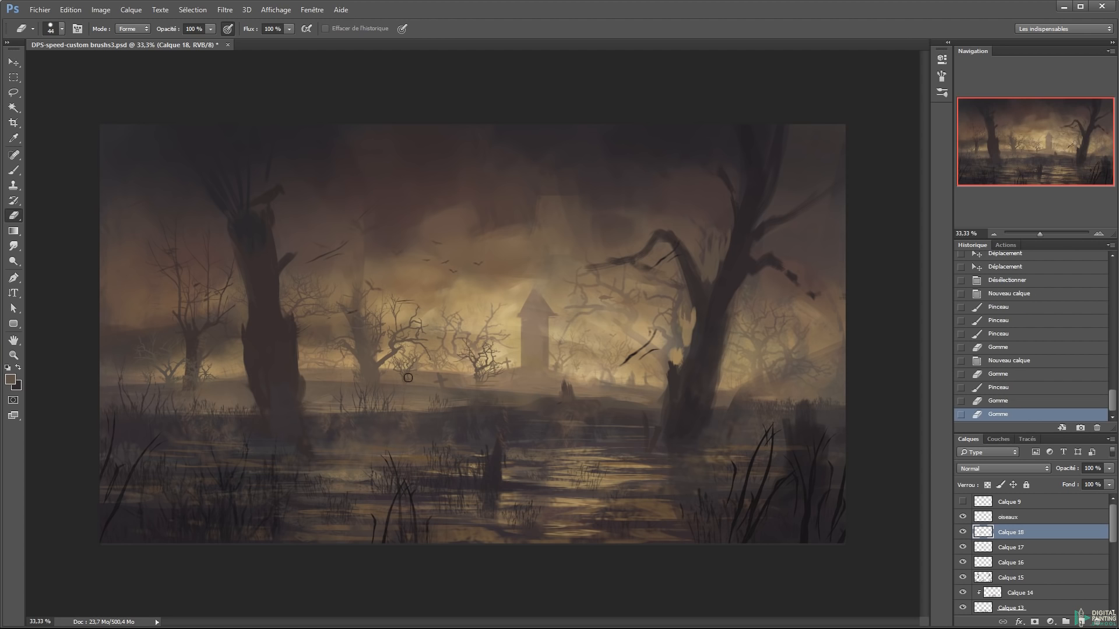
pyautogui.moveTo(429, 395); pyautogui.dragTo(490, 402)
pyautogui.hotkey('ctrl', 'y')
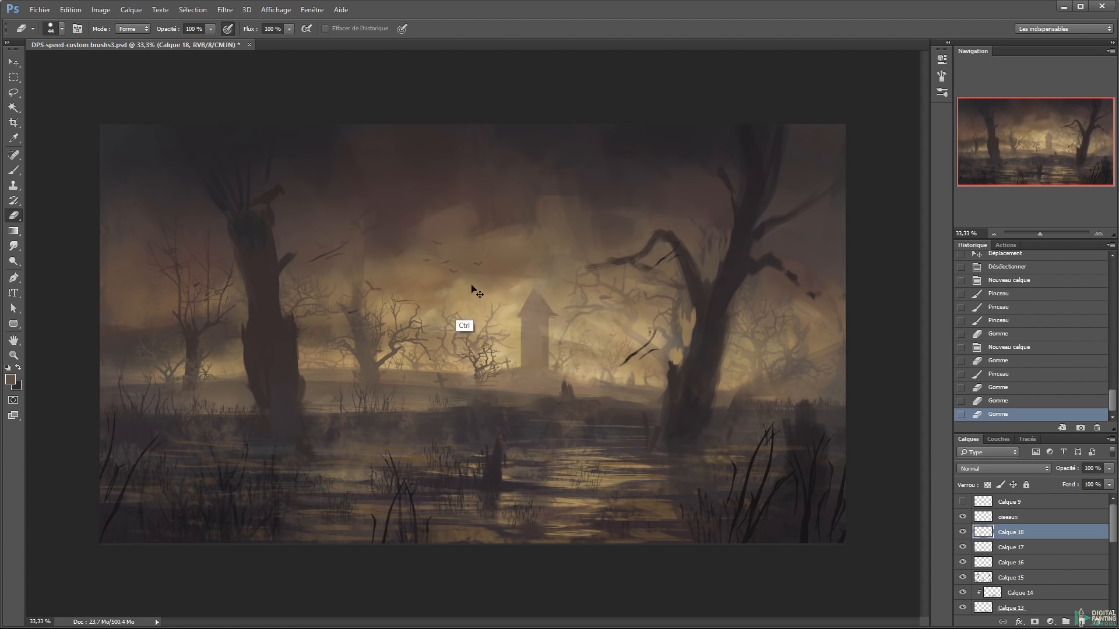
pyautogui.hotkey('ctrl', 'y')
# Enlarge the darker tree group with Free Transform and reposition it on the hill beside the slim trunk
pyautogui.hotkey('ctrl', 't')
pyautogui.moveTo(509, 290); pyautogui.dragTo(549, 242)
pyautogui.moveTo(484, 339); pyautogui.dragTo(489, 298)
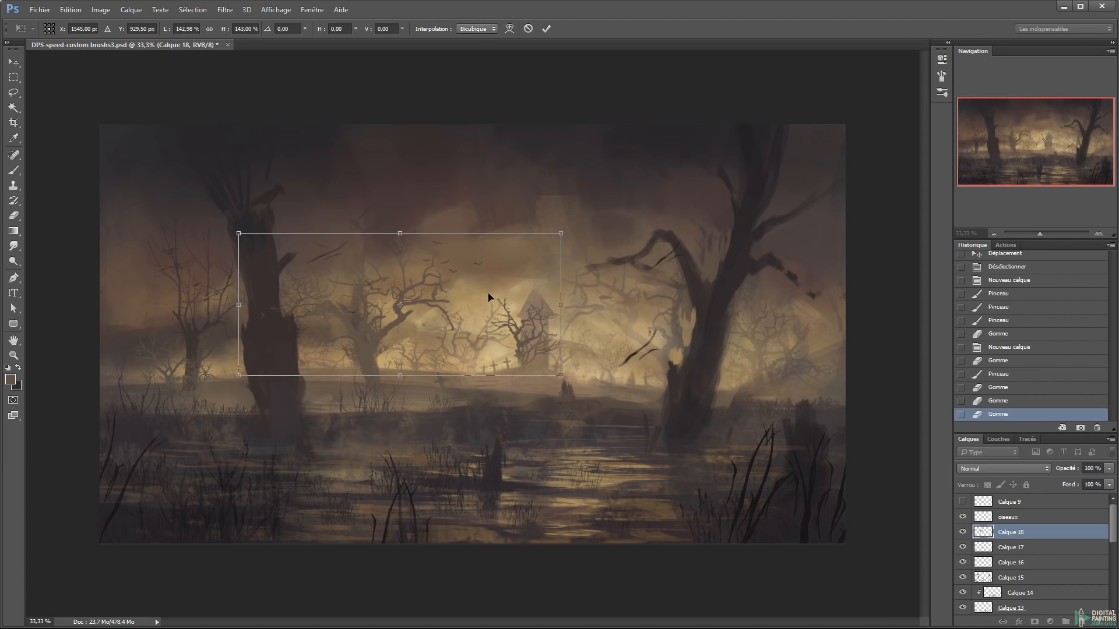
pyautogui.moveTo(561, 233); pyautogui.dragTo(493, 288)
pyautogui.press('Return')
pyautogui.press('v')
pyautogui.moveTo(411, 348); pyautogui.dragTo(416, 364)
# Lasso the small dark tree left of the tower, reposition it, and fade it with the eraser before deselecting
pyautogui.press('e')
pyautogui.moveTo(499, 336)
pyautogui.mouseDown()
pyautogui.moveTo(525, 339)
pyautogui.moveTo(494, 365)
pyautogui.moveTo(513, 381)
pyautogui.moveTo(505, 358)
pyautogui.moveTo(469, 375)
pyautogui.mouseUp()
pyautogui.hotkey('ctrl', 'z')
pyautogui.press('l')
pyautogui.press('v')
pyautogui.hotkey('ctrl', 'd')
pyautogui.hotkey('ctrl', 'z')
pyautogui.hotkey('ctrl', 'd')
pyautogui.hotkey('ctrl', 'z')
pyautogui.press('e')
pyautogui.hotkey('ctrl', 'd')
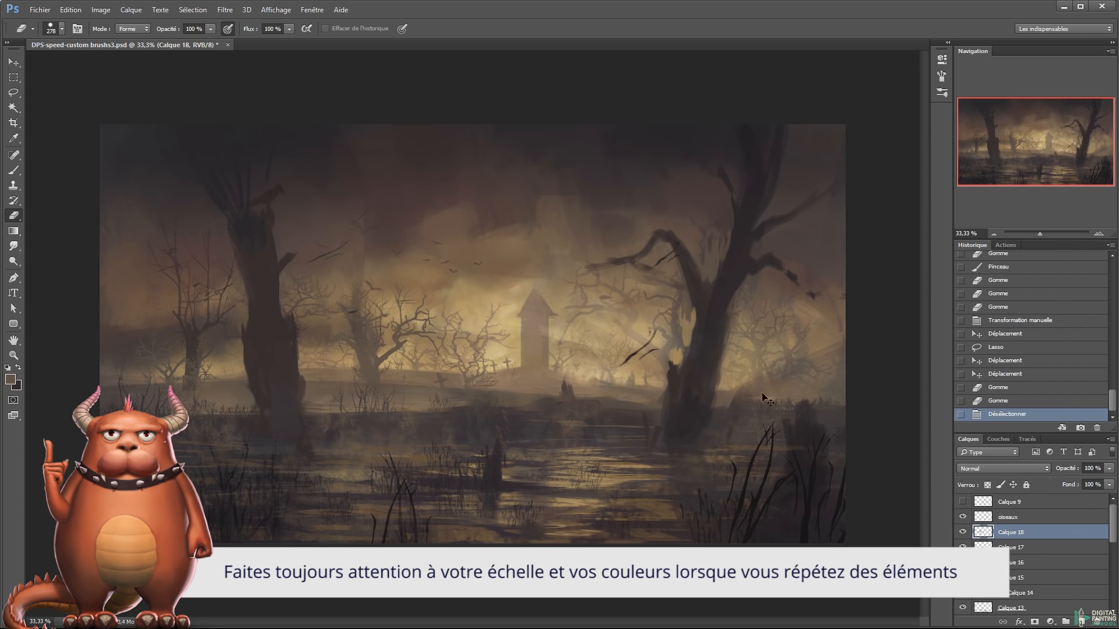
# Choose another tree brush with a dark colour and stamp large gnarled trees around the forked tree on a new layer
pyautogui.press('b')
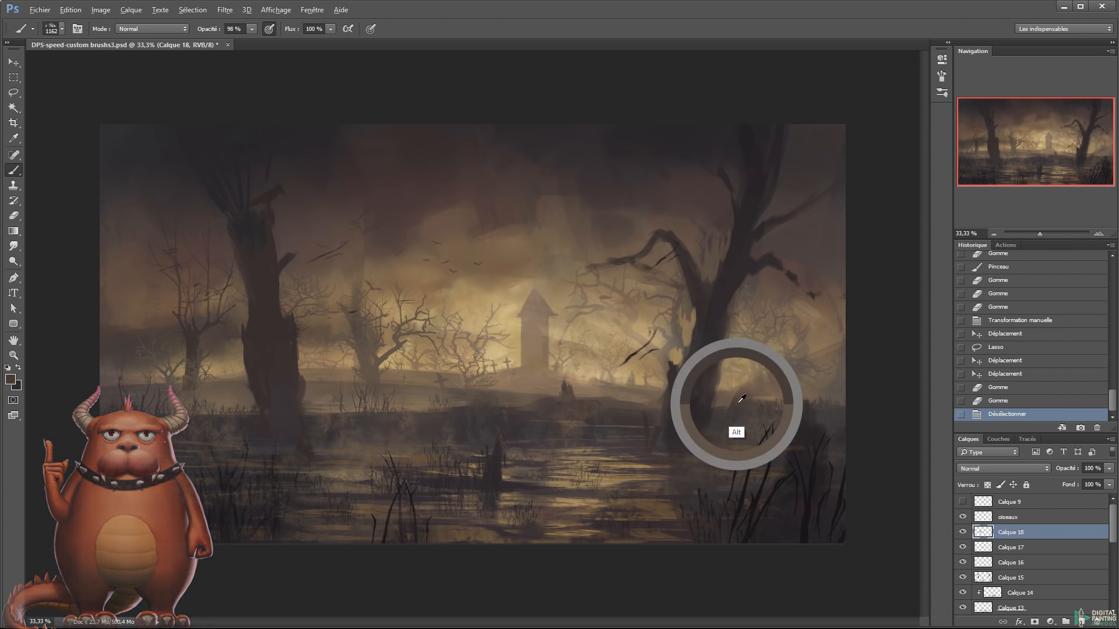
pyautogui.rightClick(757, 386)
pyautogui.click(807, 550)
pyautogui.click(719, 341)
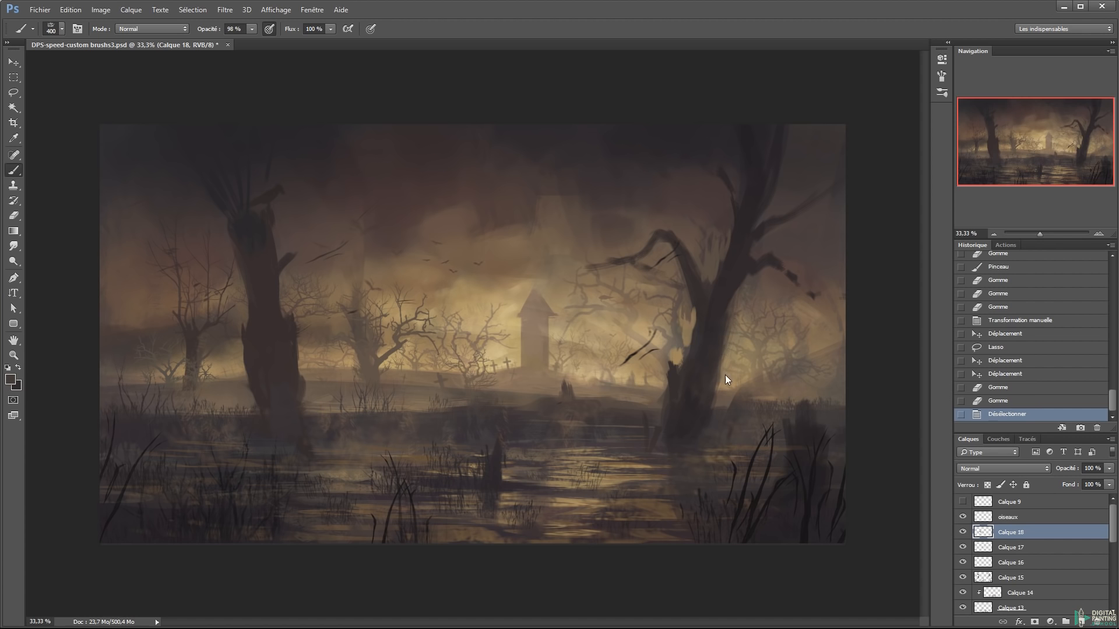
pyautogui.click(807, 355)
pyautogui.hotkey('ctrl', 'z')
pyautogui.moveTo(790, 348); pyautogui.dragTo(863, 338)
pyautogui.hotkey('ctrl', 'shift', 'n')
pyautogui.press('Return')
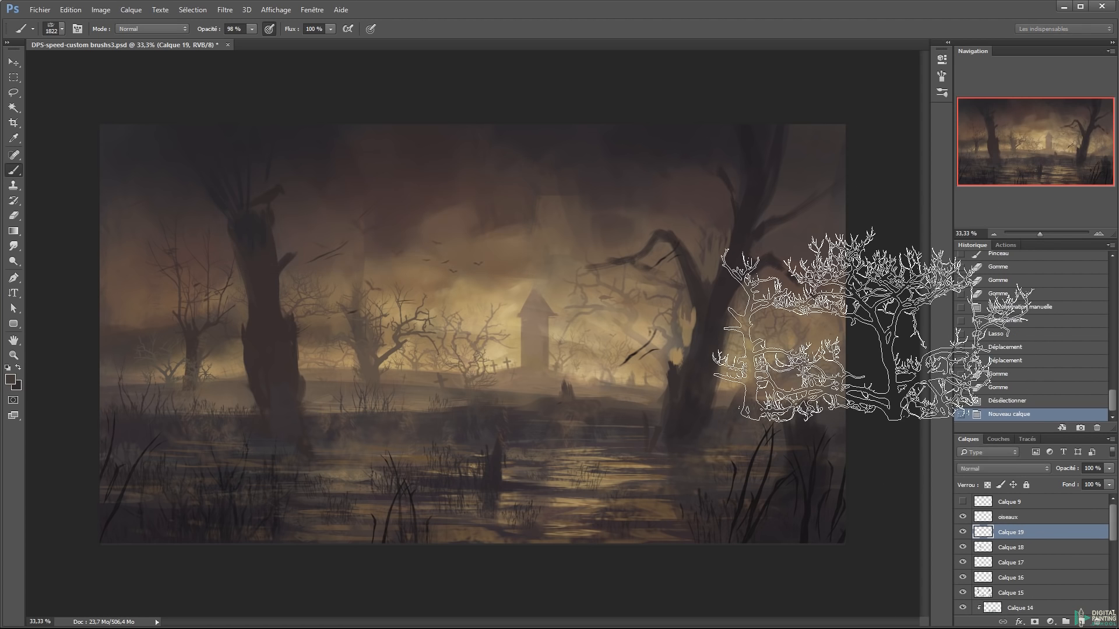
pyautogui.moveTo(699, 306); pyautogui.dragTo(723, 304)
pyautogui.click(778, 322)
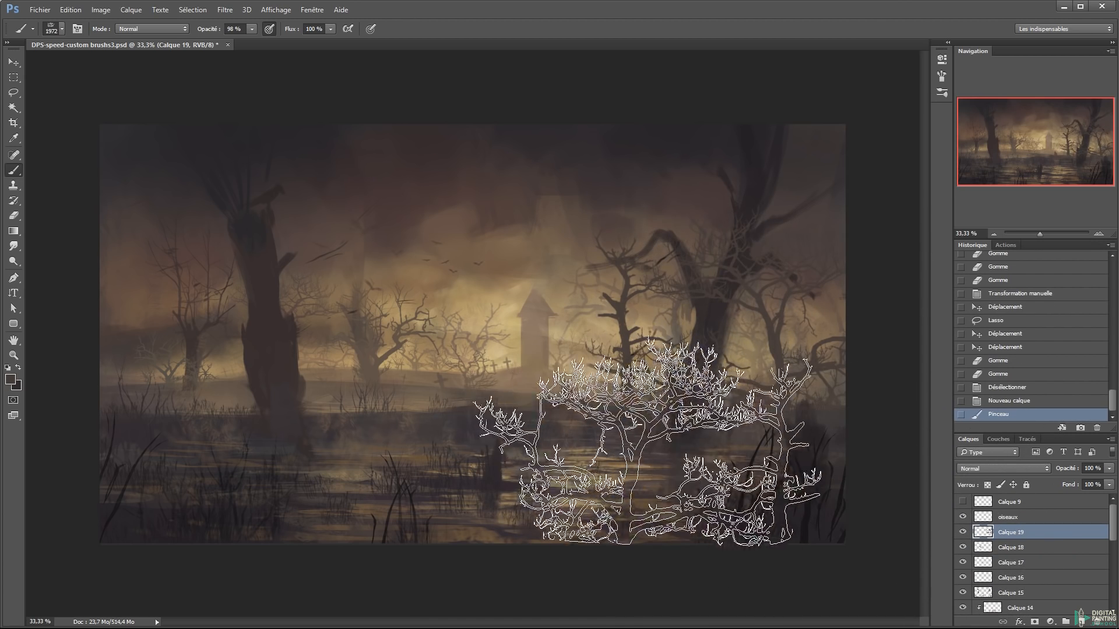
# Erase the gnarled trees' branches where they overlap the forked tree's trunk and limbs, and fade their excess parts
pyautogui.press('e')
pyautogui.moveTo(671, 382); pyautogui.dragTo(675, 376)
pyautogui.moveTo(669, 366)
pyautogui.mouseDown()
pyautogui.moveTo(685, 407)
pyautogui.moveTo(696, 377)
pyautogui.moveTo(683, 412)
pyautogui.moveTo(715, 332)
pyautogui.mouseUp()
pyautogui.moveTo(715, 333)
pyautogui.mouseDown()
pyautogui.moveTo(694, 412)
pyautogui.moveTo(712, 312)
pyautogui.mouseUp()
pyautogui.moveTo(712, 313); pyautogui.dragTo(724, 330)
pyautogui.moveTo(723, 290)
pyautogui.mouseDown()
pyautogui.moveTo(680, 250)
pyautogui.moveTo(700, 304)
pyautogui.moveTo(690, 270)
pyautogui.moveTo(713, 311)
pyautogui.moveTo(738, 236)
pyautogui.moveTo(718, 304)
pyautogui.moveTo(731, 274)
pyautogui.mouseUp()
pyautogui.moveTo(726, 251)
pyautogui.mouseDown()
pyautogui.moveTo(718, 305)
pyautogui.moveTo(751, 219)
pyautogui.moveTo(733, 279)
pyautogui.moveTo(776, 267)
pyautogui.mouseUp()
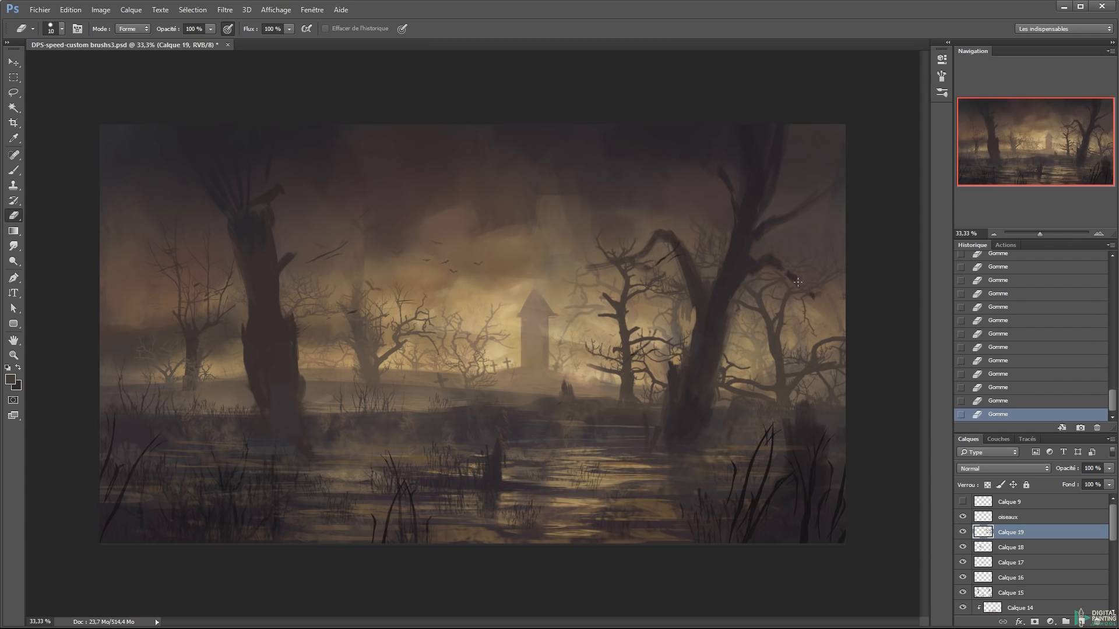
pyautogui.moveTo(736, 362)
pyautogui.mouseDown()
pyautogui.moveTo(743, 388)
pyautogui.moveTo(775, 342)
pyautogui.mouseUp()
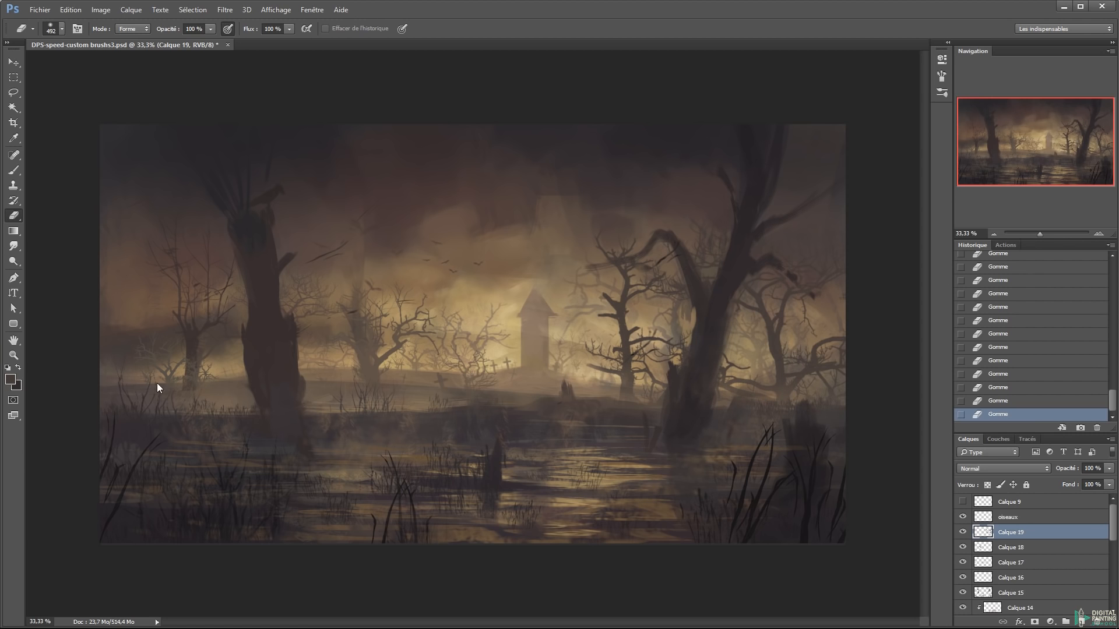
# Lasso the faint trees at the far left and raise their saturation to +46 with Hue/Saturation on layer Calque 17
pyautogui.click(1006, 549)
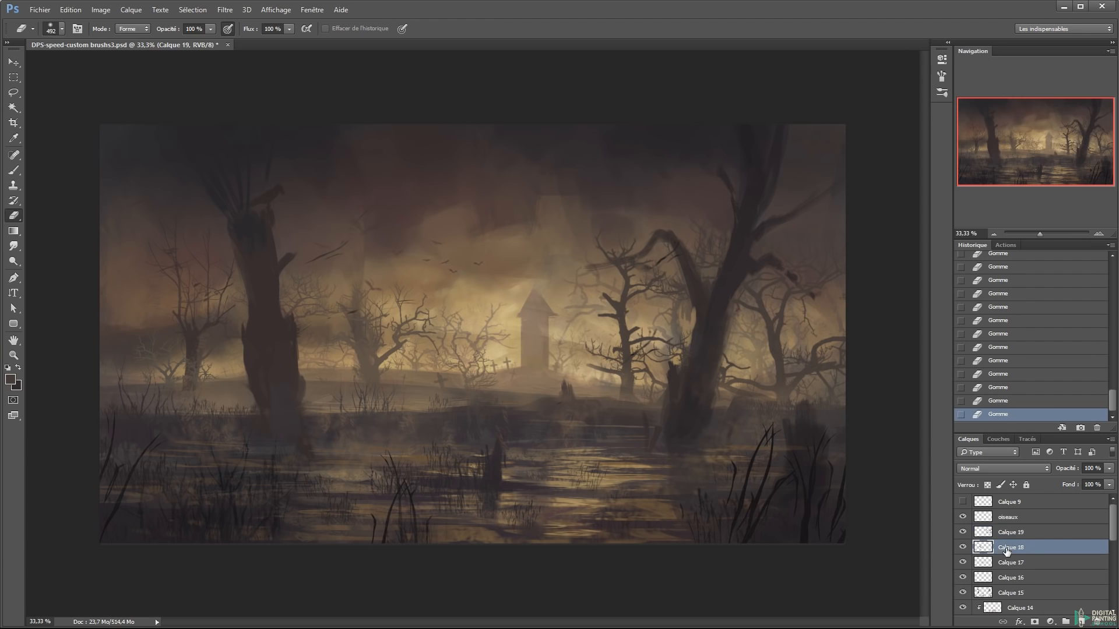
pyautogui.press('l')
pyautogui.moveTo(212, 452)
pyautogui.mouseDown()
pyautogui.moveTo(102, 412)
pyautogui.moveTo(260, 404)
pyautogui.moveTo(258, 320)
pyautogui.mouseUp()
pyautogui.hotkey('ctrl', 'd')
pyautogui.hotkey('ctrl', 'u')
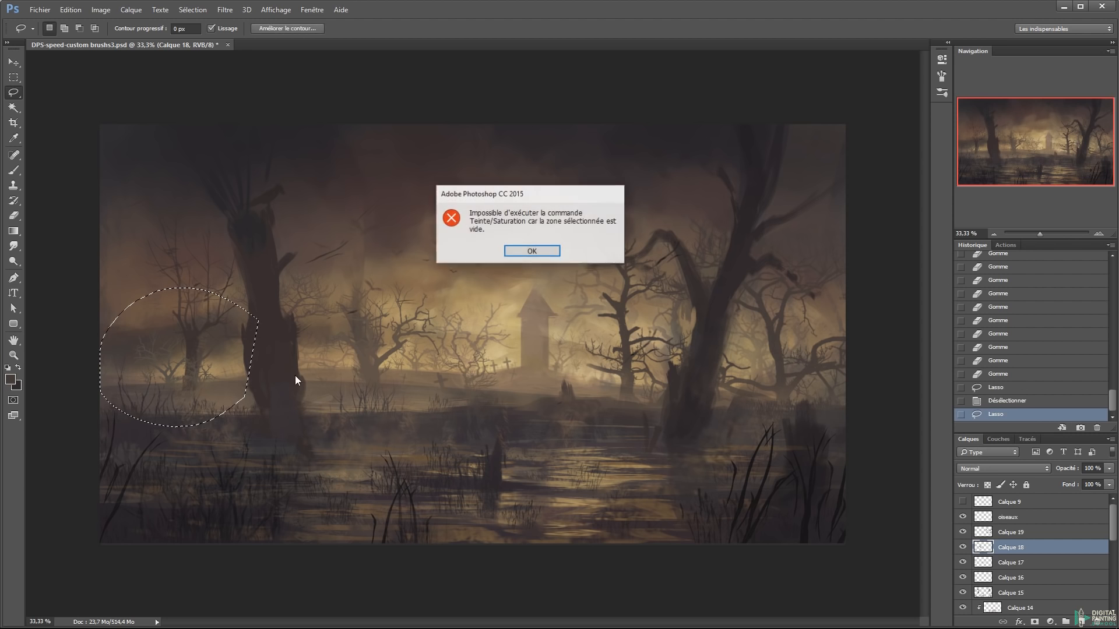
pyautogui.click(532, 250)
pyautogui.click(1006, 563)
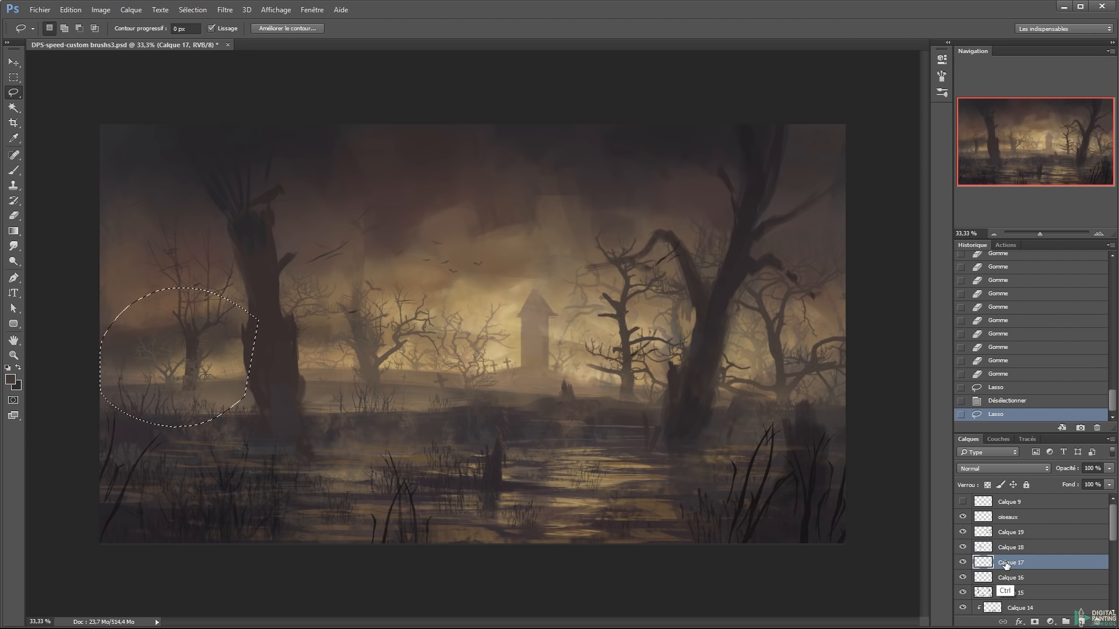
pyautogui.hotkey('ctrl', 'u')
pyautogui.moveTo(488, 243); pyautogui.dragTo(495, 247)
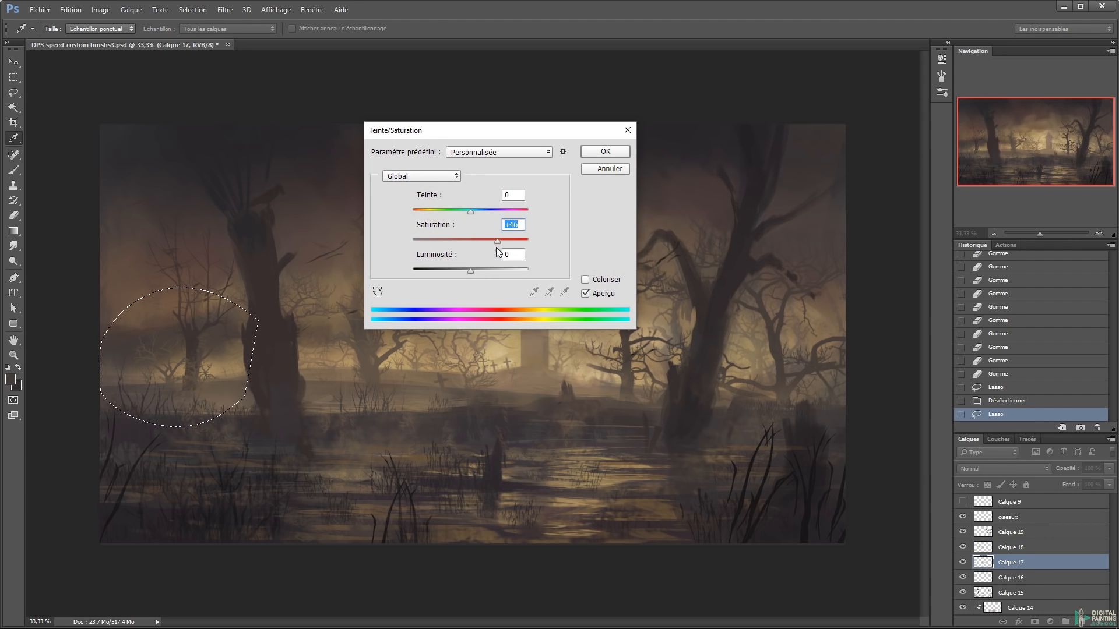
# Set the lightness of the lassoed background tree to -20, apply the hue/saturation adjustment, and deselect it
pyautogui.press('Tab')
pyautogui.hotkey('shift', 'Down')
pyautogui.hotkey('shift', 'Down')
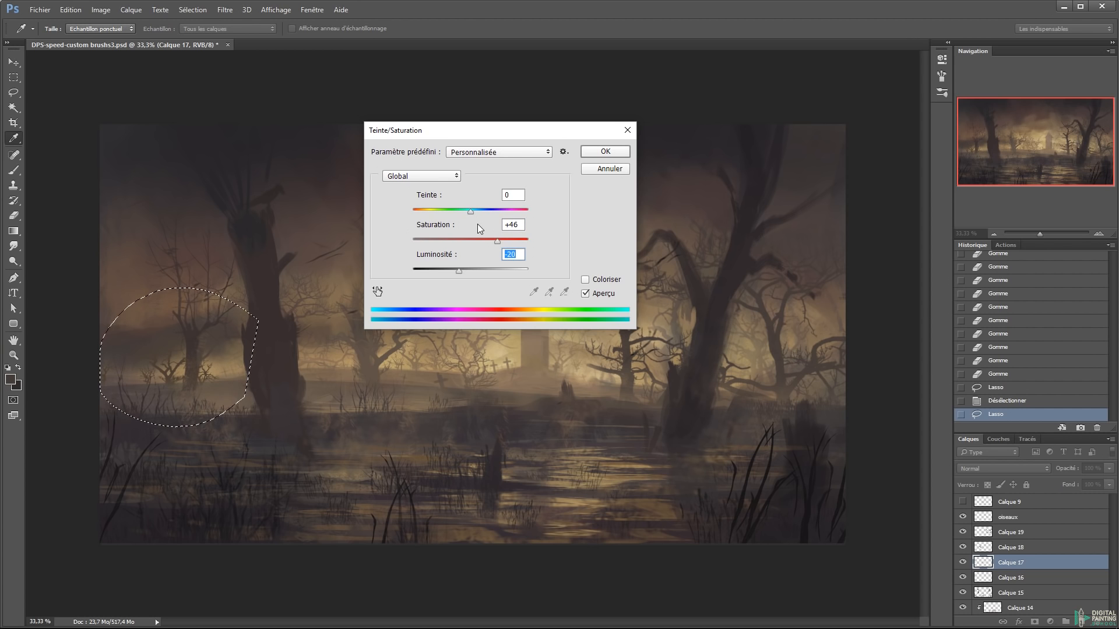
pyautogui.press('Return')
pyautogui.hotkey('ctrl', 'd')
pyautogui.press('e')
pyautogui.moveTo(65, 365)
pyautogui.mouseDown()
pyautogui.moveTo(105, 308)
pyautogui.moveTo(161, 283)
pyautogui.mouseUp()
pyautogui.hotkey('ctrl', 'z')
# Darken the far-left background tree with the Burn tool at 50% exposure and softly erase around its base
pyautogui.press('o')
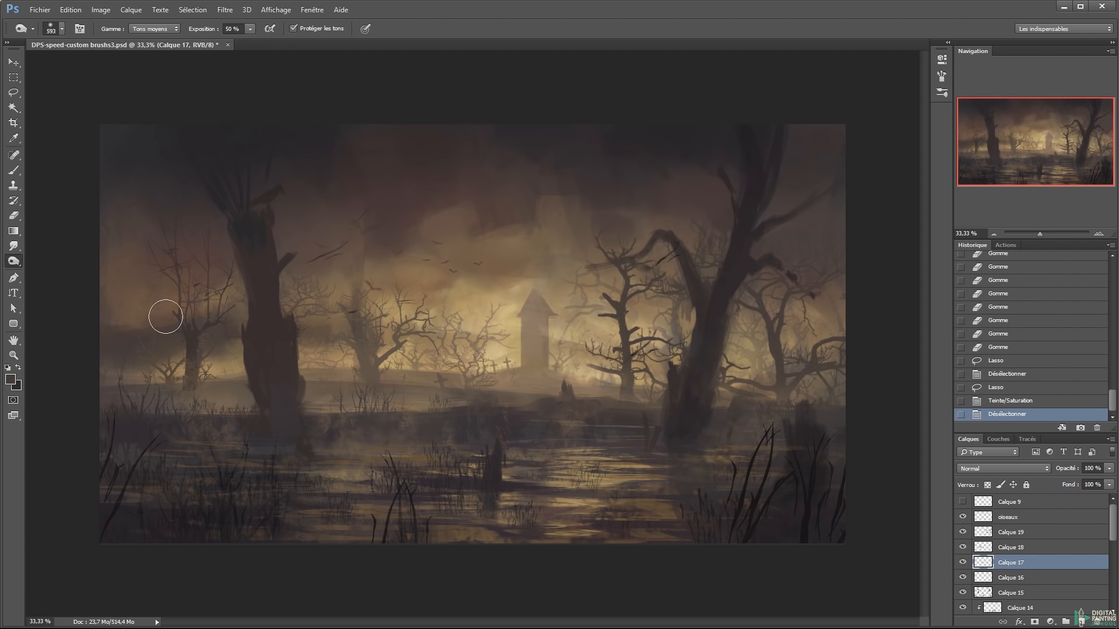
pyautogui.moveTo(138, 321); pyautogui.dragTo(211, 313)
pyautogui.moveTo(140, 327); pyautogui.dragTo(226, 297)
pyautogui.press('e')
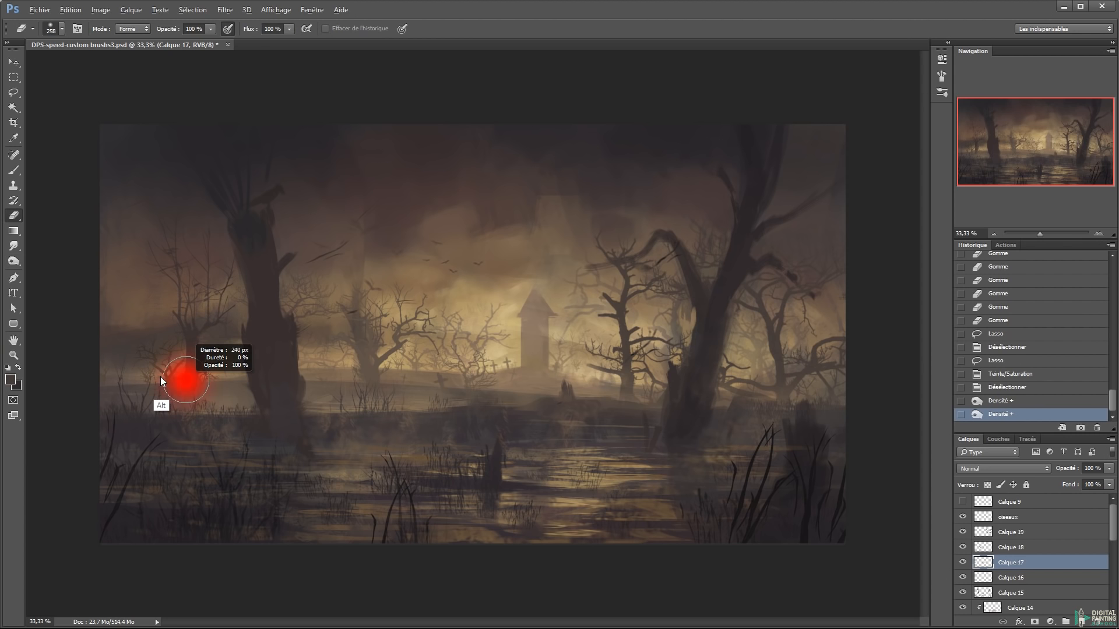
pyautogui.moveTo(172, 378); pyautogui.dragTo(273, 397)
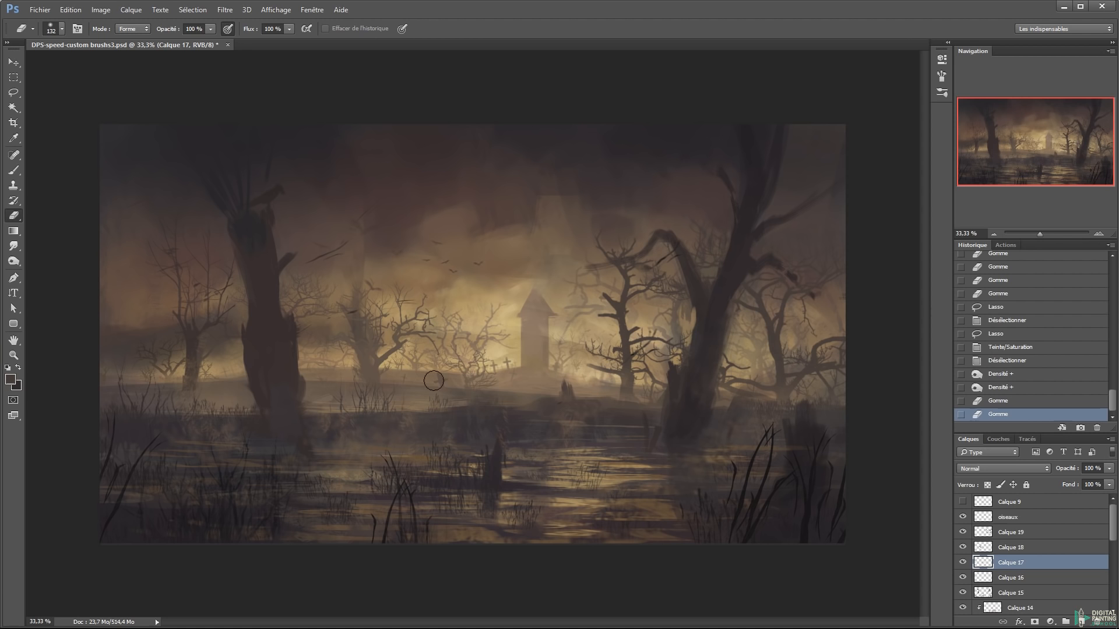
# Paint soft mist around the foot of the background tree left of the tower, using a soft round brush and sampled colours
pyautogui.press('b')
pyautogui.rightClick(429, 365)
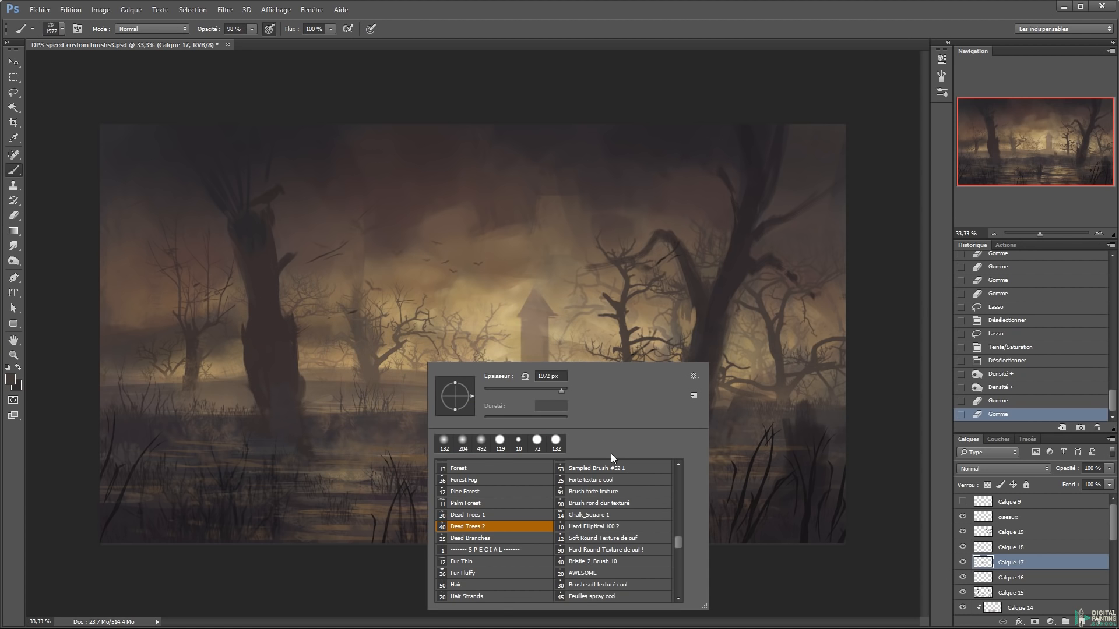
pyautogui.click(482, 444)
pyautogui.moveTo(386, 378)
pyautogui.mouseDown()
pyautogui.moveTo(338, 369)
pyautogui.moveTo(406, 389)
pyautogui.moveTo(385, 379)
pyautogui.moveTo(401, 379)
pyautogui.mouseUp()
pyautogui.keyDown('alt'); pyautogui.click(348, 363); pyautogui.keyUp('alt')
pyautogui.keyDown('alt'); pyautogui.click(349, 378); pyautogui.keyUp('alt')
pyautogui.hotkey('ctrl', 'z')
pyautogui.moveTo(403, 379); pyautogui.dragTo(377, 373)
# Paint pale haze over the lower part of the tower with a colour sampled beside it
pyautogui.keyDown('alt'); pyautogui.click(516, 356); pyautogui.keyUp('alt')
pyautogui.moveTo(525, 352)
pyautogui.mouseDown()
pyautogui.moveTo(551, 362)
pyautogui.moveTo(548, 352)
pyautogui.mouseUp()
pyautogui.moveTo(546, 353)
pyautogui.mouseDown()
pyautogui.moveTo(524, 364)
pyautogui.moveTo(546, 367)
pyautogui.mouseUp()
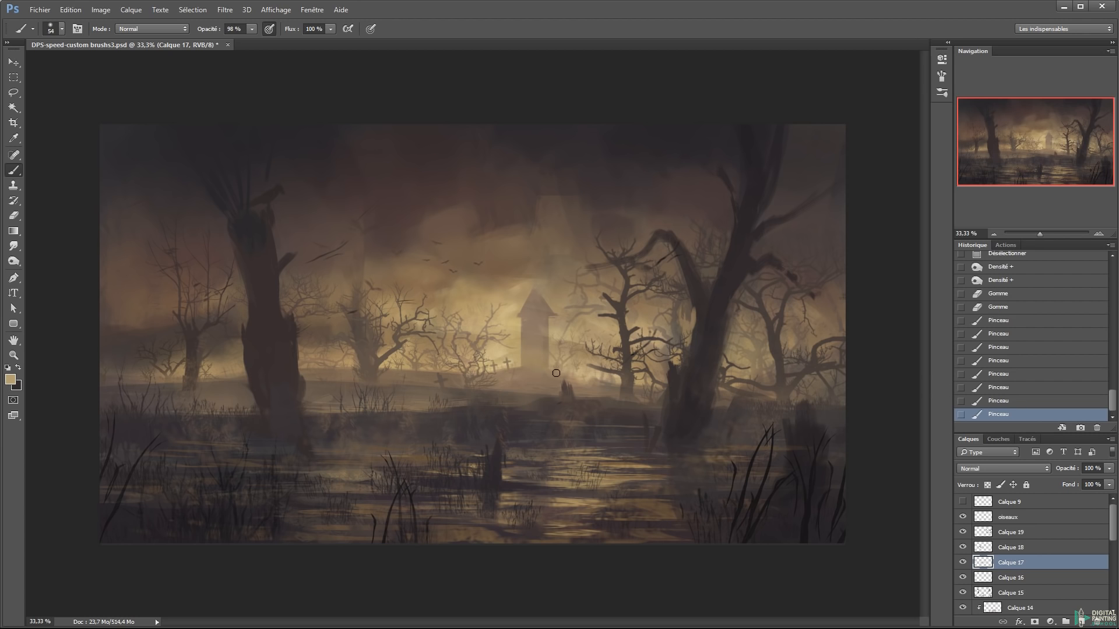
# Lasso the hill edge at the tower's foot, brush soft haze inside the selection, and deselect it
pyautogui.press('l')
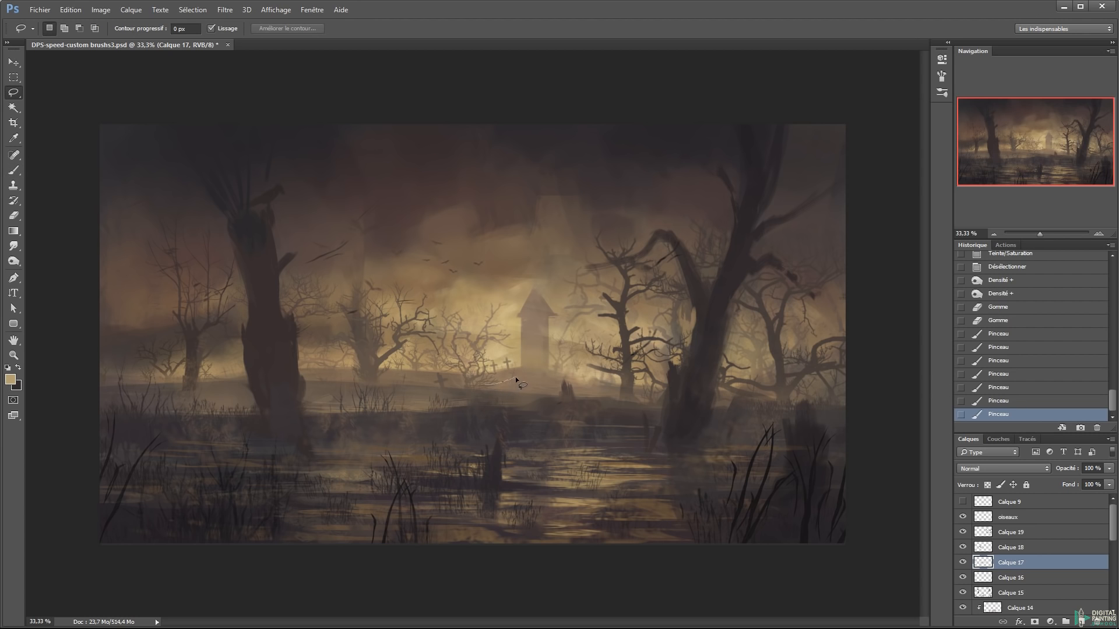
pyautogui.moveTo(565, 364)
pyautogui.mouseDown()
pyautogui.moveTo(499, 345)
pyautogui.moveTo(524, 389)
pyautogui.moveTo(566, 392)
pyautogui.moveTo(502, 384)
pyautogui.moveTo(555, 378)
pyautogui.moveTo(515, 378)
pyautogui.mouseUp()
pyautogui.press('b')
pyautogui.hotkey('ctrl', 'd')
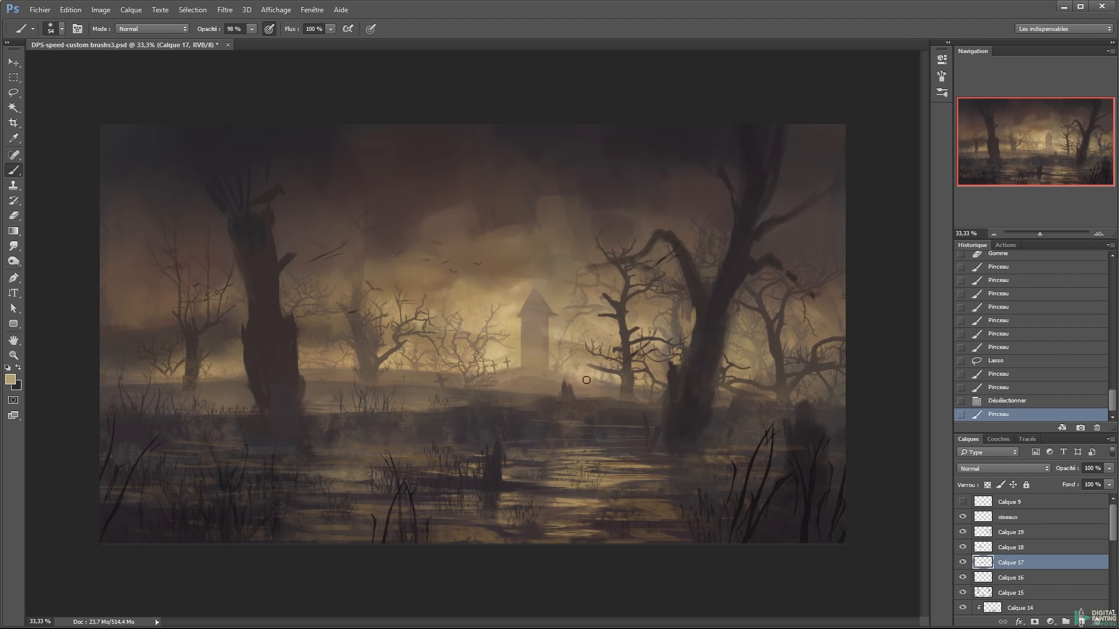
# Paint soft mist on Calque 19 at the foot of the far-left tree with a colour sampled nearby
pyautogui.press('v')
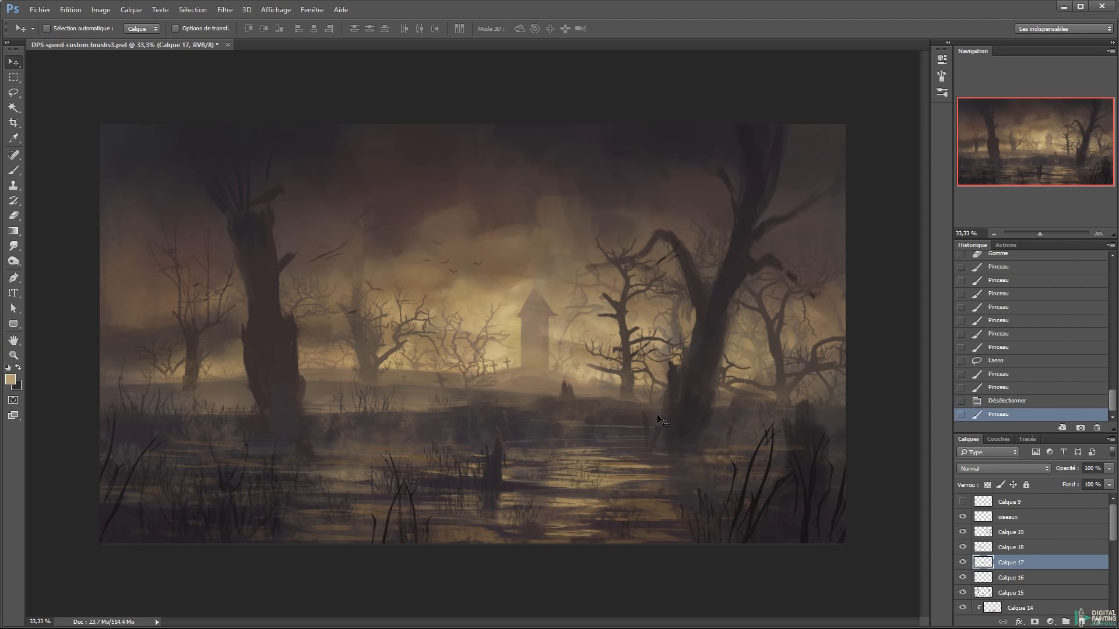
pyautogui.click(1017, 537)
pyautogui.press('b')
pyautogui.rightClick(400, 350)
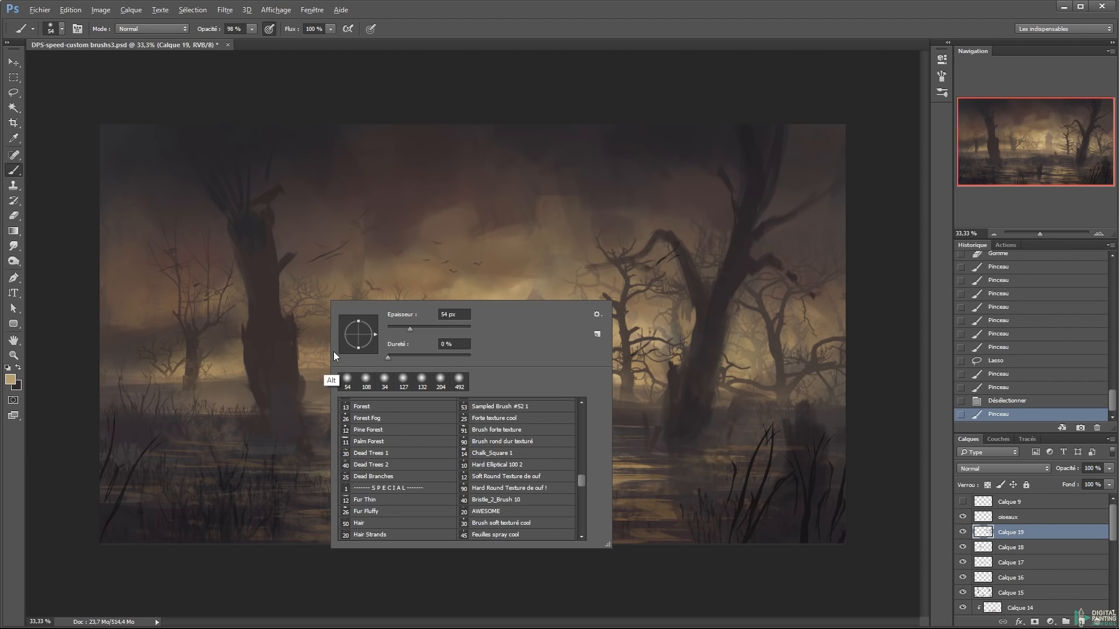
pyautogui.keyDown('alt'); pyautogui.click(310, 353); pyautogui.keyUp('alt')
pyautogui.keyDown('alt'); pyautogui.click(207, 394); pyautogui.keyUp('alt')
pyautogui.keyDown('alt'); pyautogui.rightClick(198, 397); pyautogui.keyUp('alt')
pyautogui.moveTo(183, 388); pyautogui.dragTo(228, 382)
# Paint mist over the base of the large right tree and the ground around it with sampled swamp colours
pyautogui.keyDown('alt'); pyautogui.click(624, 457); pyautogui.keyUp('alt')
pyautogui.keyDown('alt'); pyautogui.rightClick(621, 460); pyautogui.keyUp('alt')
pyautogui.keyDown('alt'); pyautogui.click(631, 408); pyautogui.keyUp('alt')
pyautogui.moveTo(671, 432); pyautogui.dragTo(695, 427)
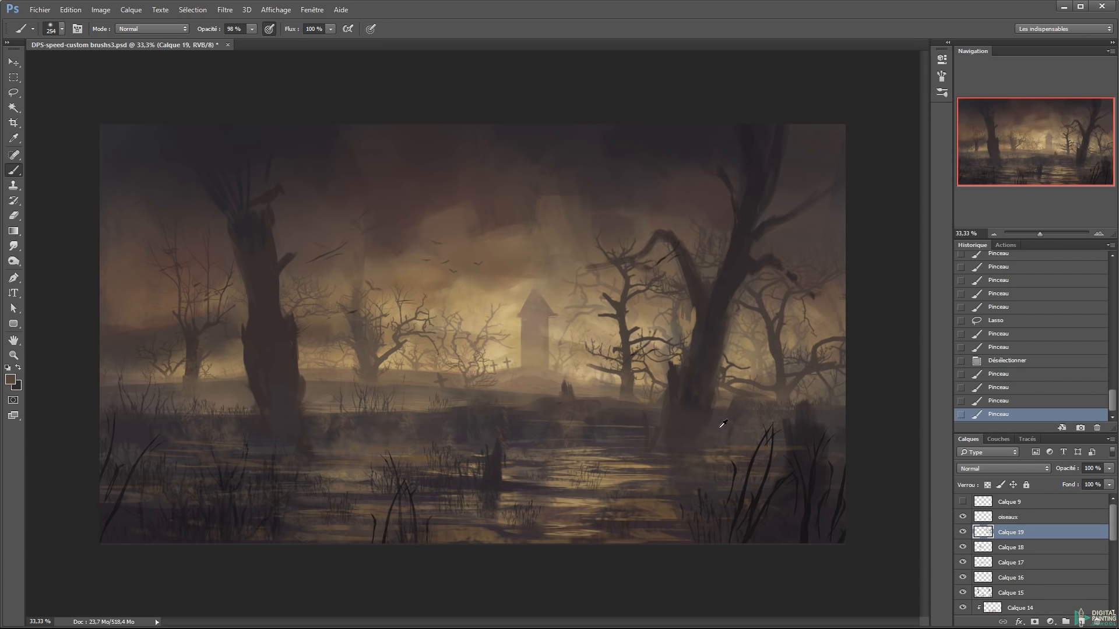
pyautogui.keyDown('alt'); pyautogui.rightClick(716, 404); pyautogui.keyUp('alt')
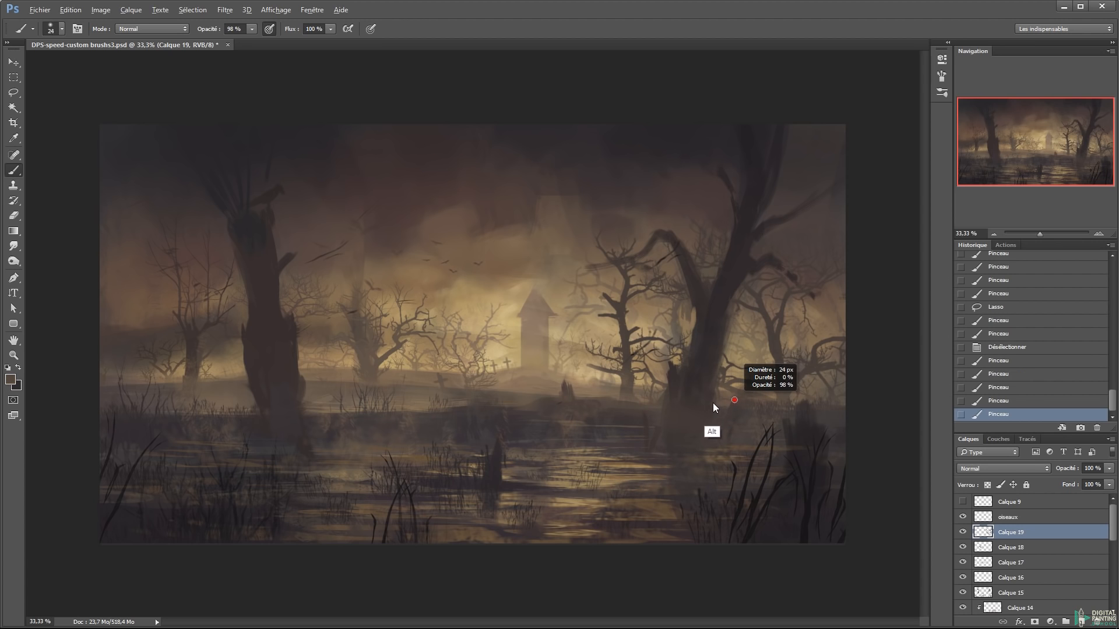
pyautogui.keyDown('alt'); pyautogui.click(619, 508); pyautogui.keyUp('alt')
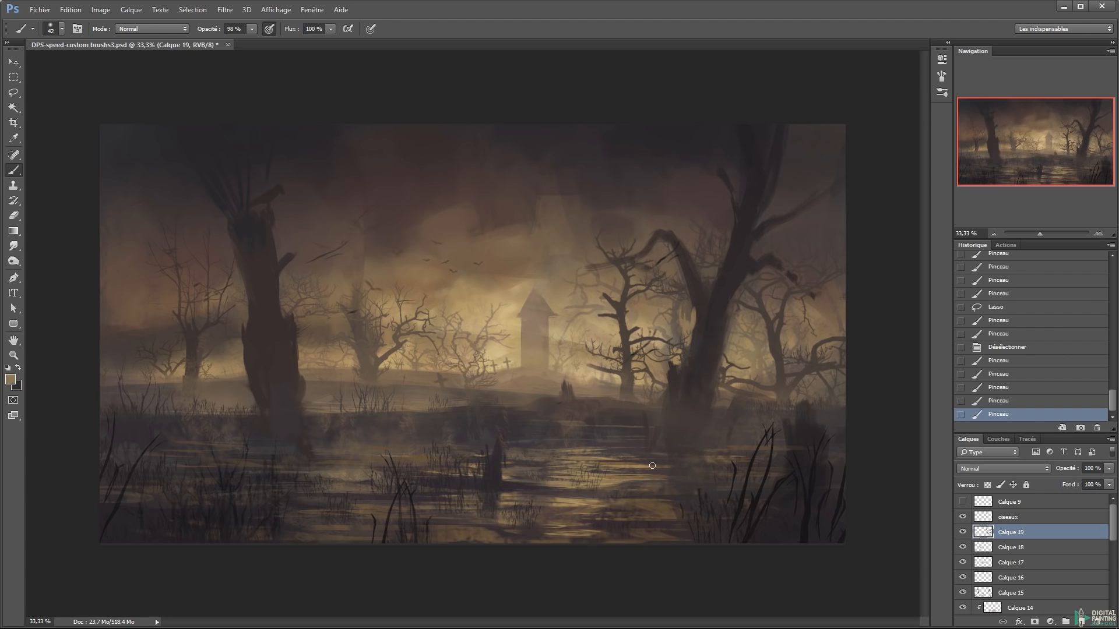
pyautogui.moveTo(748, 453)
pyautogui.mouseDown()
pyautogui.moveTo(739, 422)
pyautogui.moveTo(772, 408)
pyautogui.mouseUp()
pyautogui.moveTo(767, 411); pyautogui.dragTo(799, 375)
pyautogui.click(553, 406)
pyautogui.keyDown('alt'); pyautogui.rightClick(774, 387); pyautogui.keyUp('alt')
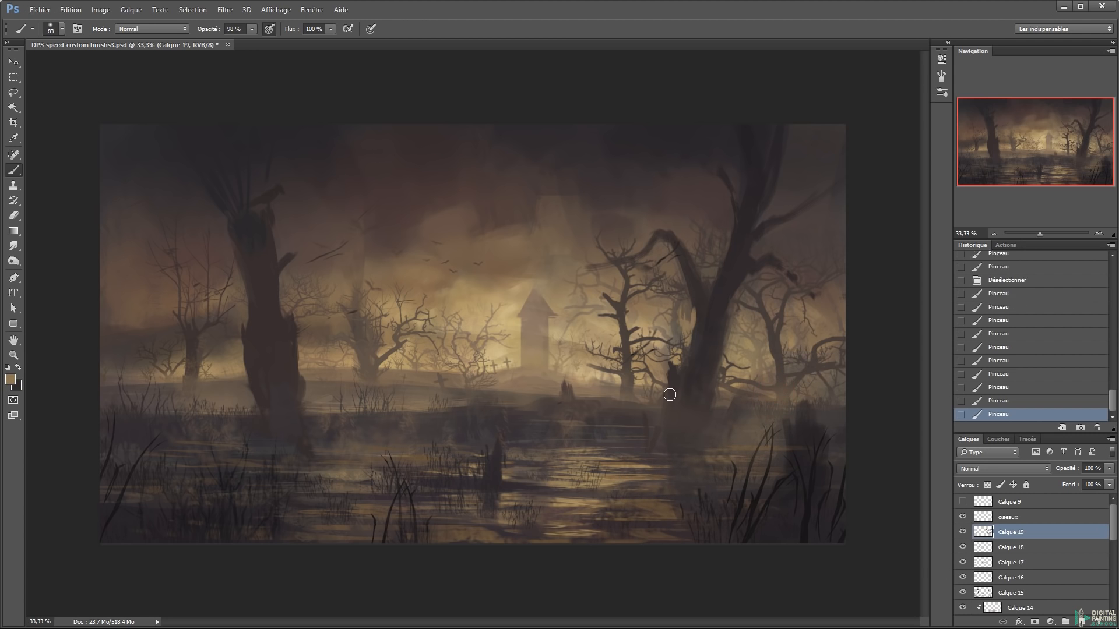
# Save the painting and flip the whole canvas horizontally
pyautogui.hotkey('ctrl', 's')
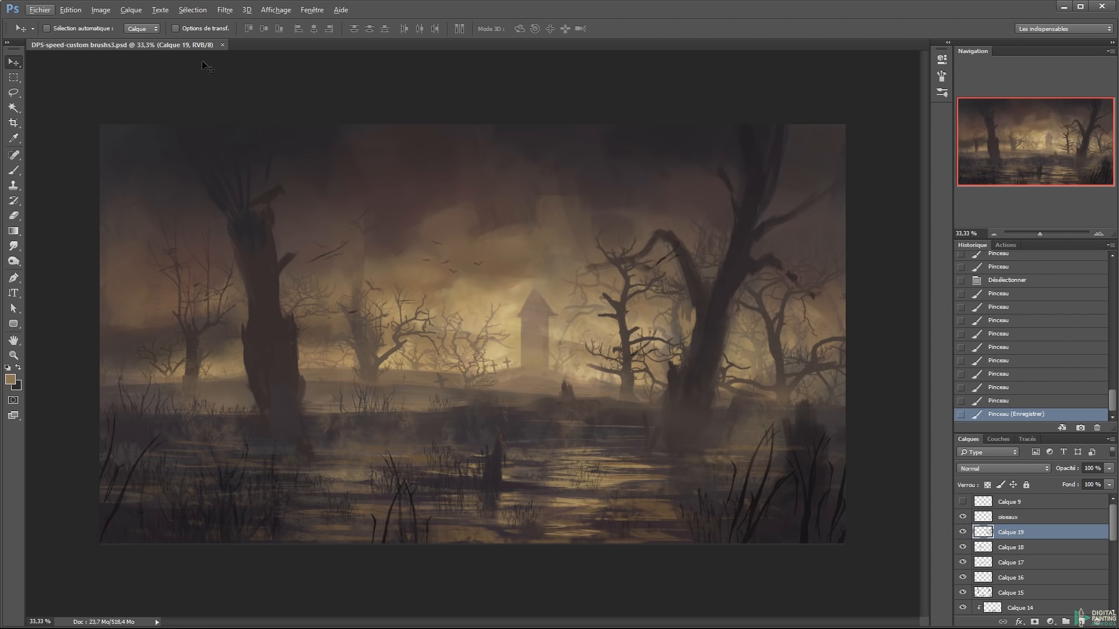
pyautogui.click(131, 10)
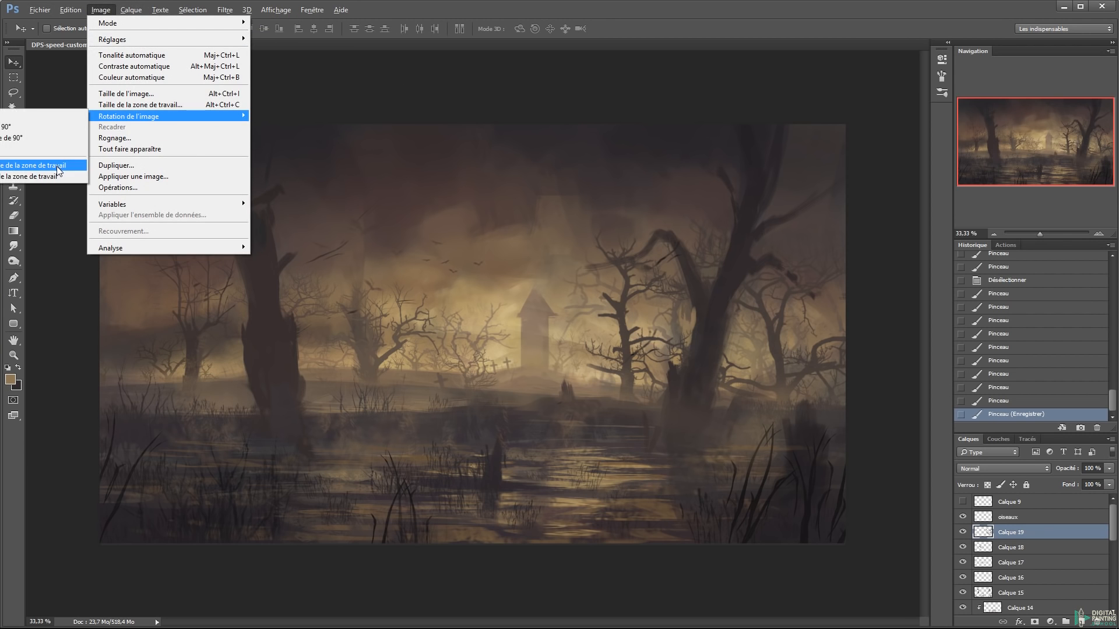
pyautogui.click(58, 166)
pyautogui.hotkey('ctrl', 's')
# Create a new layer above the oiseaux layer
pyautogui.click(1007, 517)
pyautogui.hotkey('ctrl', 'shift', 'n')
pyautogui.press('Return')
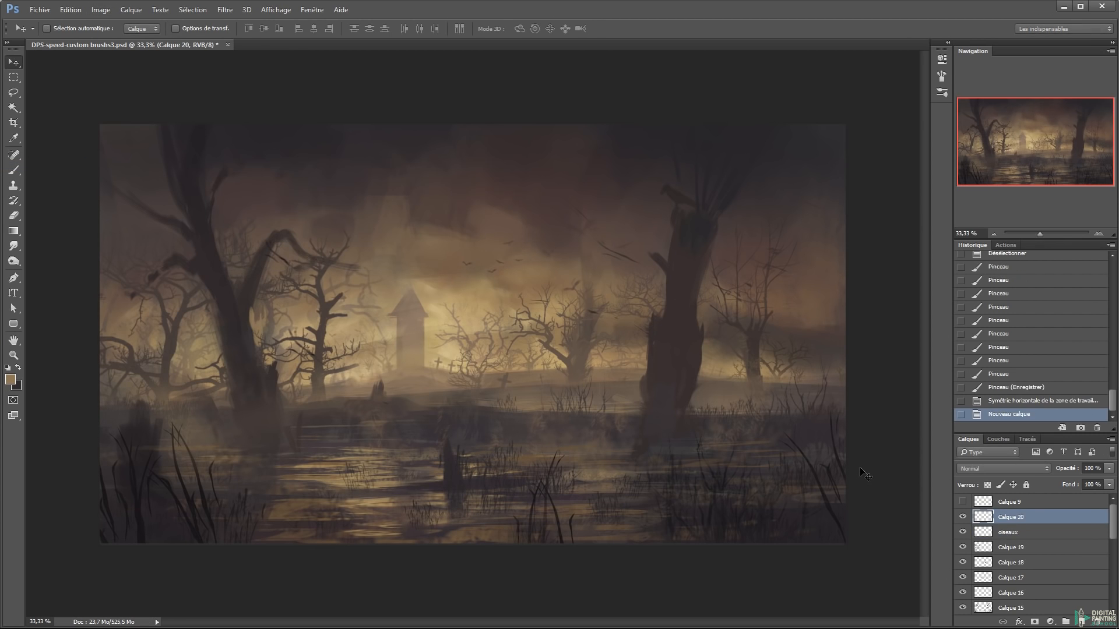
# Try painting a pale yellow (#dbe091) glow around the tower with a 717 px soft brush
pyautogui.press('b')
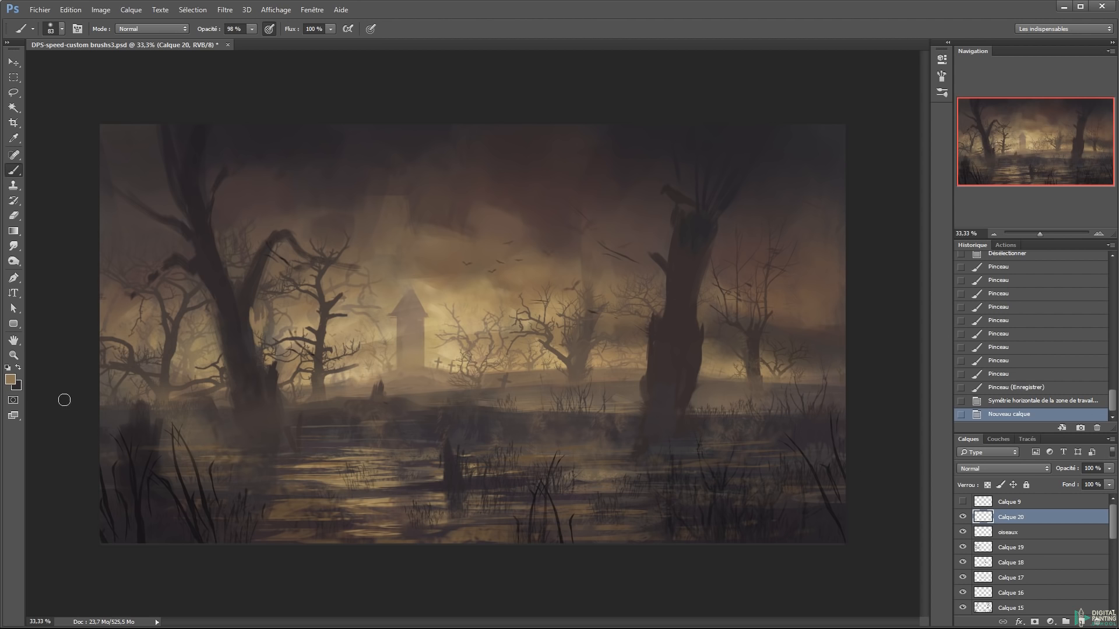
pyautogui.click(10, 381)
pyautogui.click(434, 325)
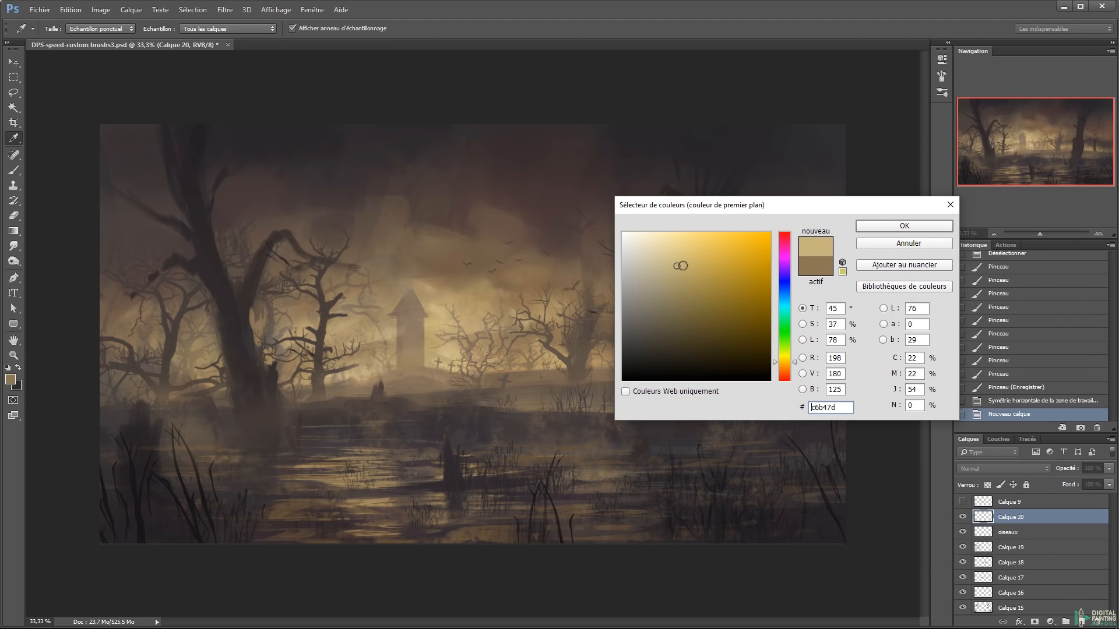
pyautogui.click(675, 250)
pyautogui.moveTo(785, 360); pyautogui.dragTo(785, 358)
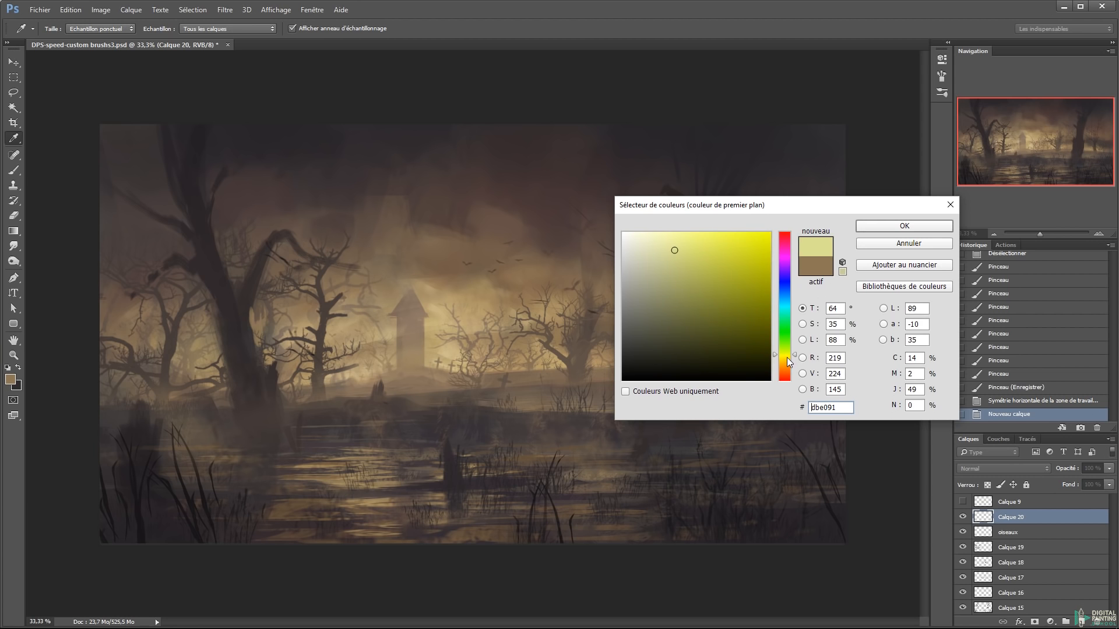
pyautogui.press('Return')
pyautogui.moveTo(393, 331)
pyautogui.mouseDown()
pyautogui.moveTo(445, 352)
pyautogui.moveTo(457, 230)
pyautogui.mouseUp()
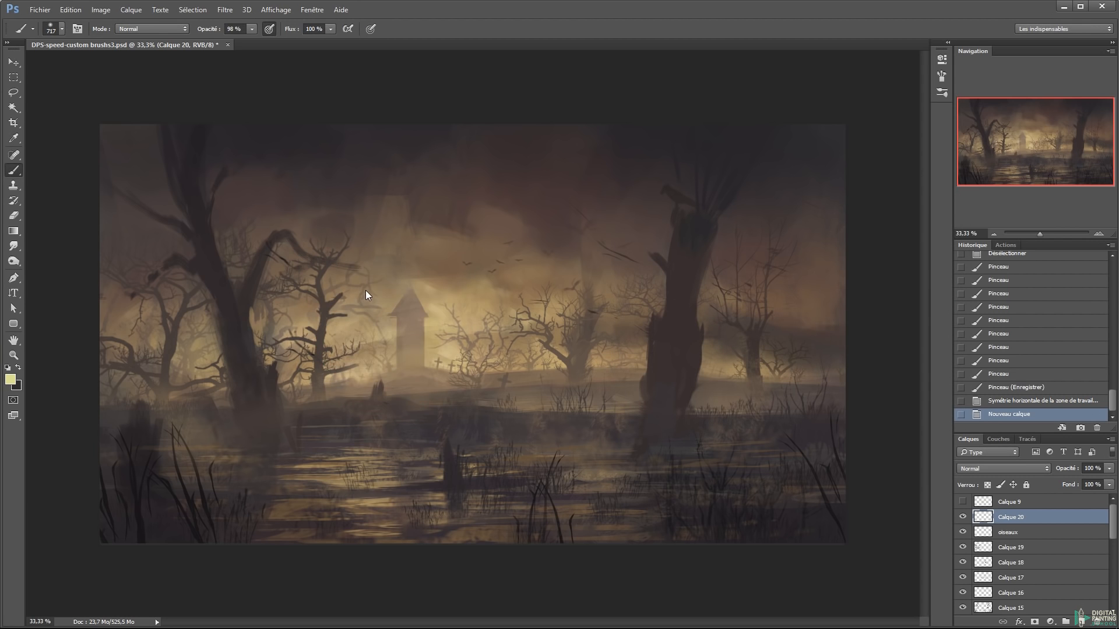
pyautogui.moveTo(408, 350); pyautogui.dragTo(371, 332)
pyautogui.hotkey('ctrl', 'z')
# Set Calque 20's blend mode to Incrustation and try a large glow stroke above the tower
pyautogui.click(995, 468)
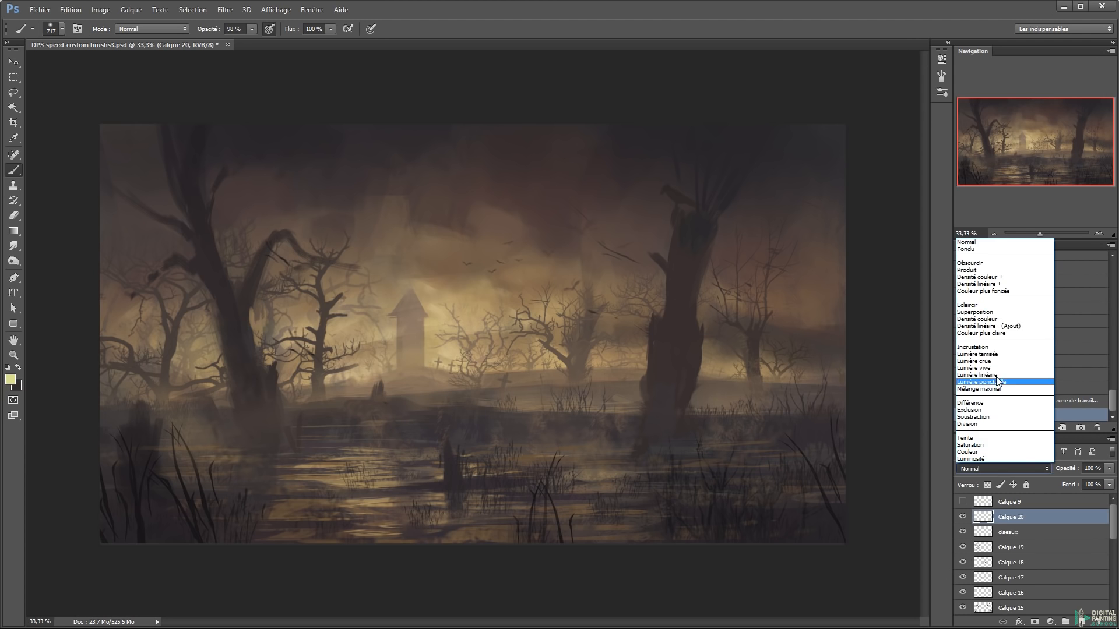
pyautogui.click(998, 348)
pyautogui.moveTo(302, 285); pyautogui.dragTo(415, 281)
pyautogui.hotkey('ctrl', 'z')
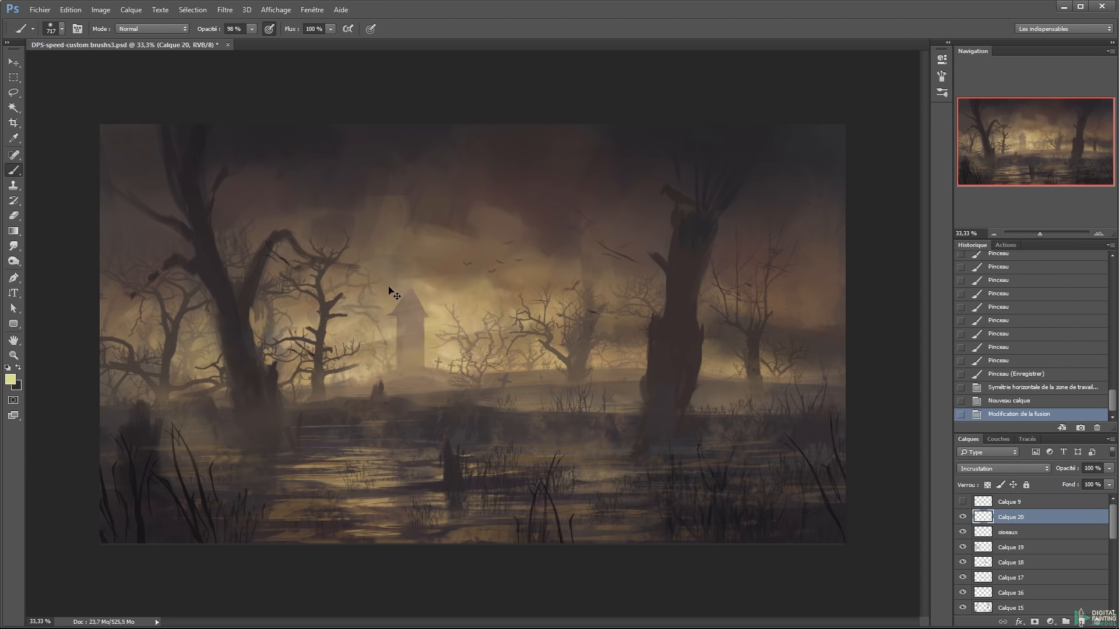
# Choose a darker muted yellow and paint a large soft glow over the tower, the sky and the central trees
pyautogui.click(10, 380)
pyautogui.click(682, 287)
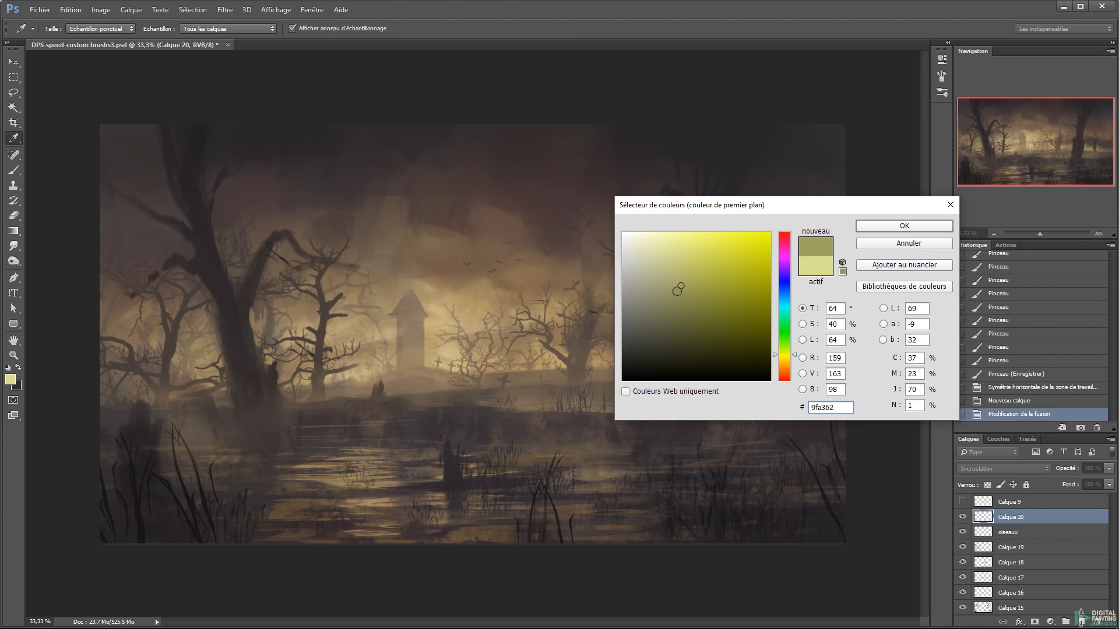
pyautogui.click(784, 361)
pyautogui.press('Return')
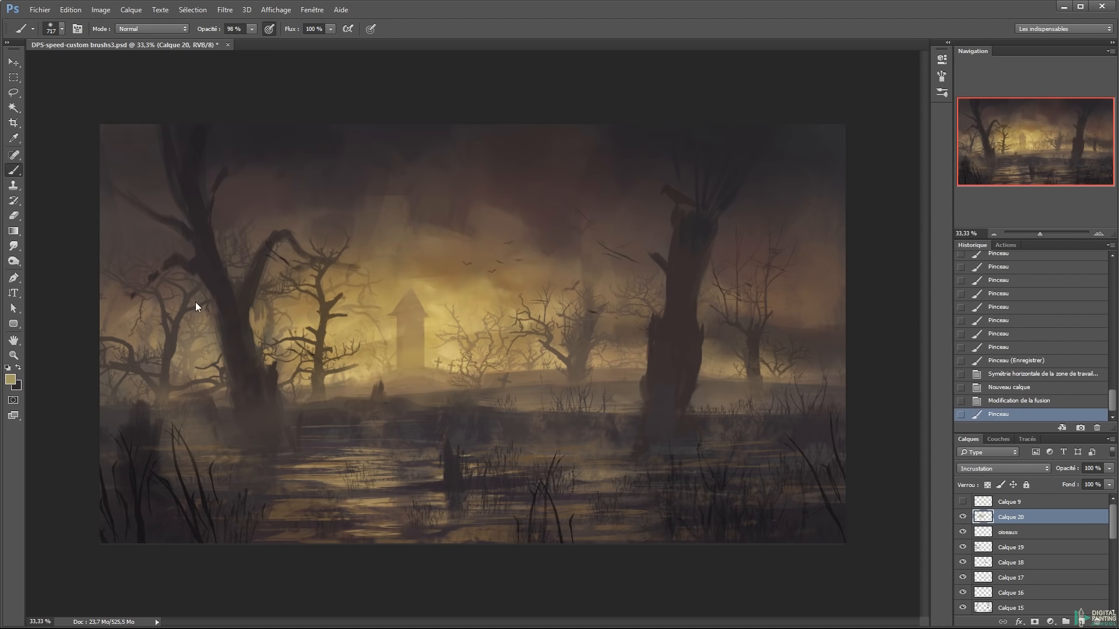
pyautogui.click(391, 292)
pyautogui.click(505, 320)
pyautogui.click(430, 319)
pyautogui.click(421, 274)
pyautogui.click(504, 291)
pyautogui.click(587, 307)
pyautogui.click(583, 269)
pyautogui.click(580, 231)
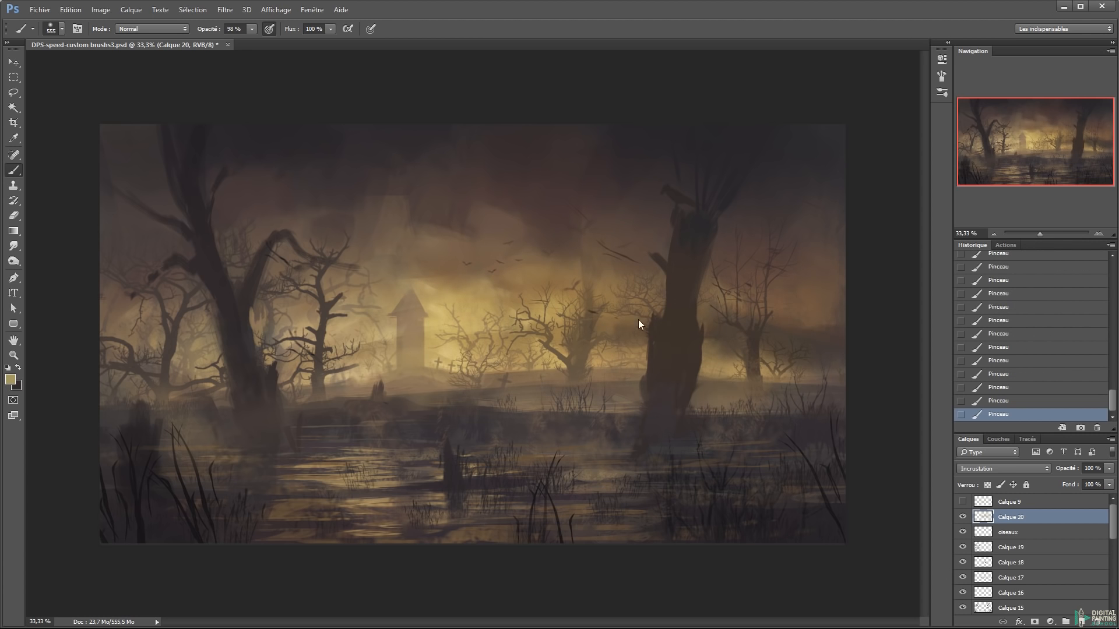
# Choose a muted orange with a 35° hue for the sky glow and softly erase the excess near the right trunk
pyautogui.click(15, 379)
pyautogui.click(18, 385)
pyautogui.click(787, 366)
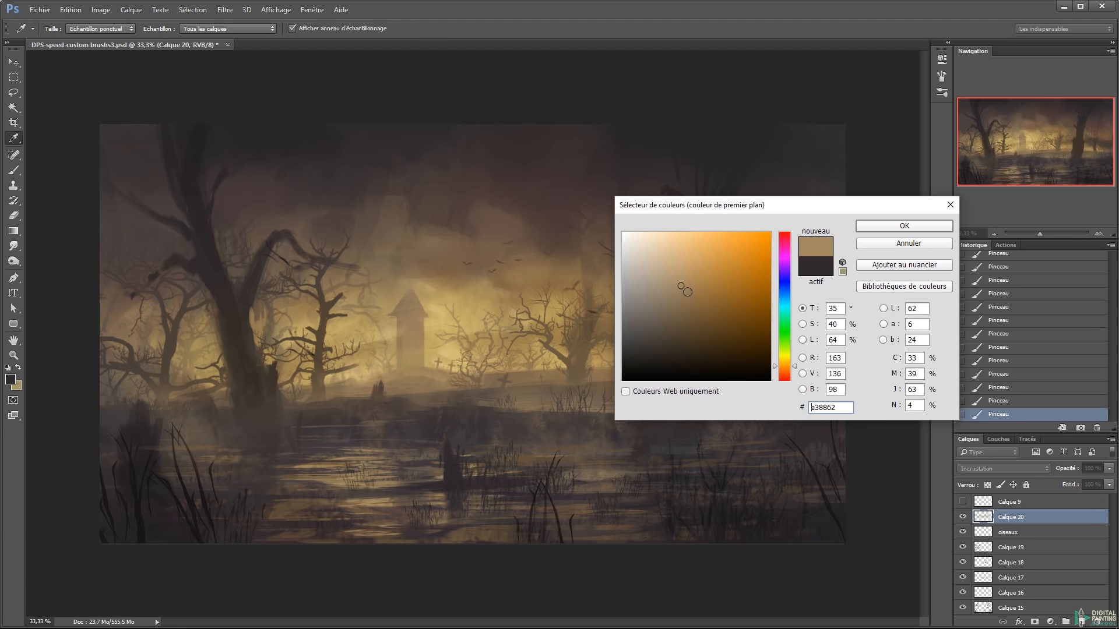
pyautogui.click(688, 291)
pyautogui.press('Return')
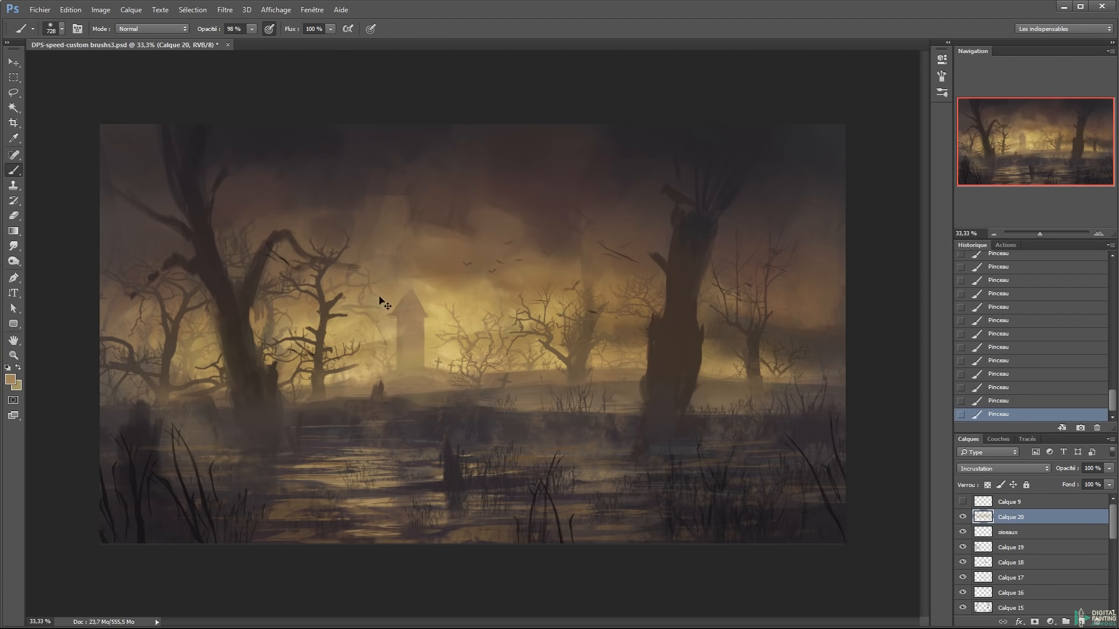
pyautogui.press('e')
pyautogui.moveTo(545, 309); pyautogui.dragTo(633, 300)
pyautogui.press('b')
pyautogui.moveTo(513, 329)
pyautogui.mouseDown()
pyautogui.moveTo(417, 350)
pyautogui.moveTo(527, 365)
pyautogui.mouseUp()
pyautogui.hotkey('ctrl', 'z')
# Choose a more saturated golden tone for the glow around the tower and resize the soft eraser to about 395 px
pyautogui.press('x')
pyautogui.click(10, 379)
pyautogui.click(787, 364)
pyautogui.click(698, 289)
pyautogui.press('Return')
pyautogui.keyDown('alt'); pyautogui.rightClick(393, 323); pyautogui.keyUp('alt')
pyautogui.keyDown('alt'); pyautogui.rightClick(576, 390); pyautogui.keyUp('alt')
pyautogui.keyDown('alt'); pyautogui.rightClick(578, 403); pyautogui.keyUp('alt')
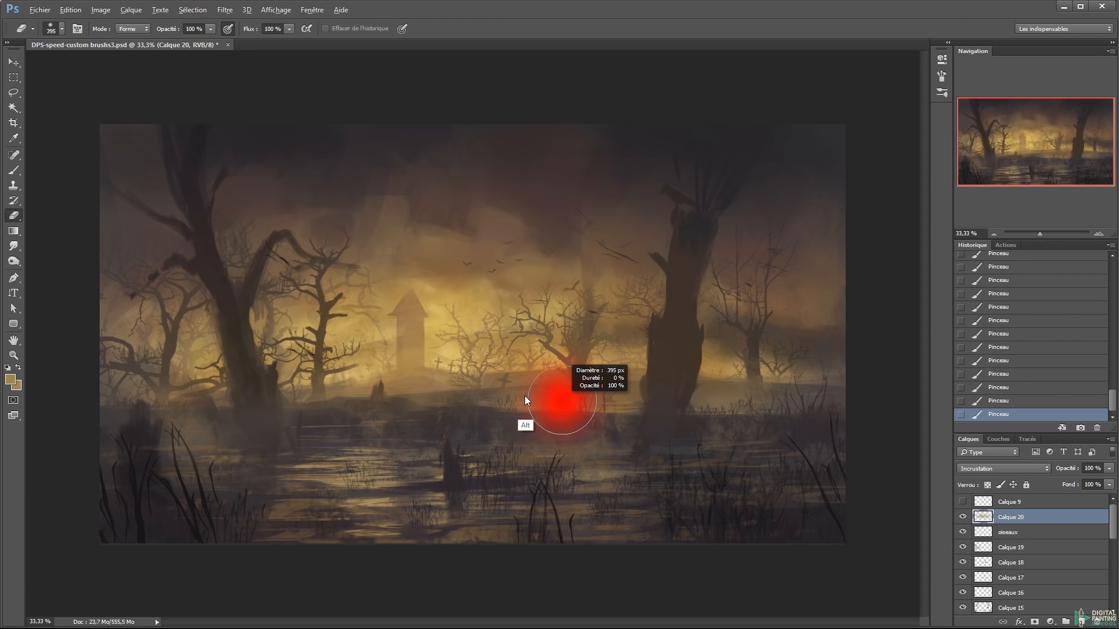
# Choose a dark olive green and tint the water reflections below the tower
pyautogui.click(10, 380)
pyautogui.click(691, 320)
pyautogui.moveTo(783, 369); pyautogui.dragTo(783, 350)
pyautogui.press('Return')
pyautogui.click(349, 469)
pyautogui.click(349, 468)
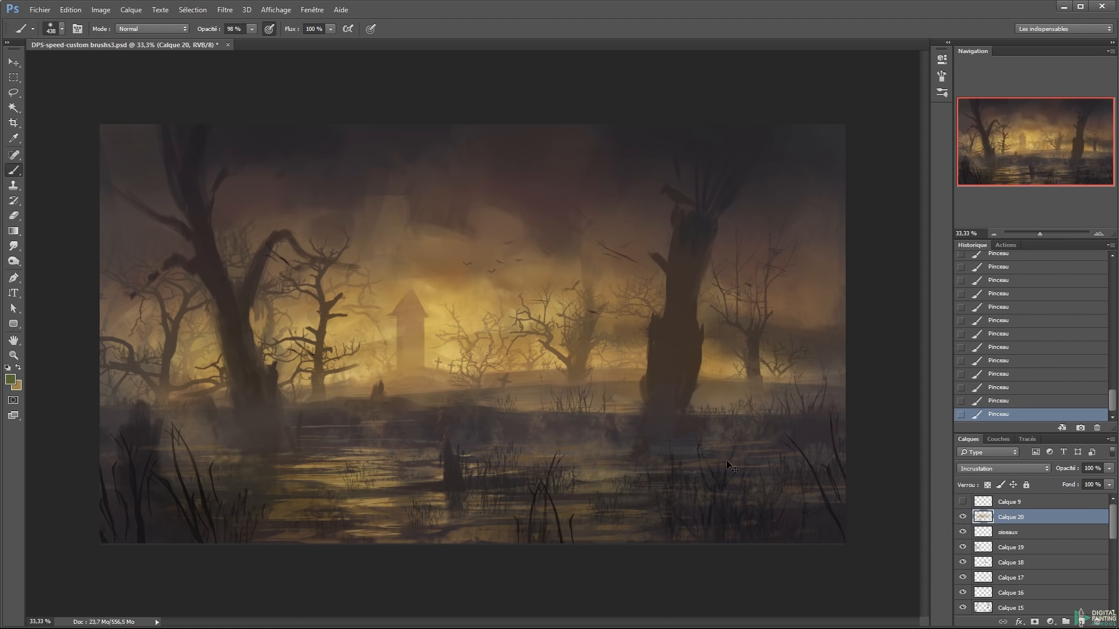
# Choose a purple hue, tint the swamp water with it, and refine its brightness and saturation
pyautogui.click(11, 380)
pyautogui.click(784, 259)
pyautogui.press('Return')
pyautogui.click(131, 461)
pyautogui.click(12, 379)
pyautogui.click(679, 269)
pyautogui.press('Return')
pyautogui.click(10, 379)
pyautogui.click(669, 290)
pyautogui.press('Return')
pyautogui.press('x')
pyautogui.moveTo(416, 257); pyautogui.dragTo(468, 193)
pyautogui.hotkey('ctrl', 'z')
# Softly erase the colour overlay across the trees left of the tower with a large eraser
pyautogui.press('e')
pyautogui.keyDown('alt'); pyautogui.rightClick(314, 322); pyautogui.keyUp('alt')
pyautogui.moveTo(344, 306); pyautogui.dragTo(215, 309)
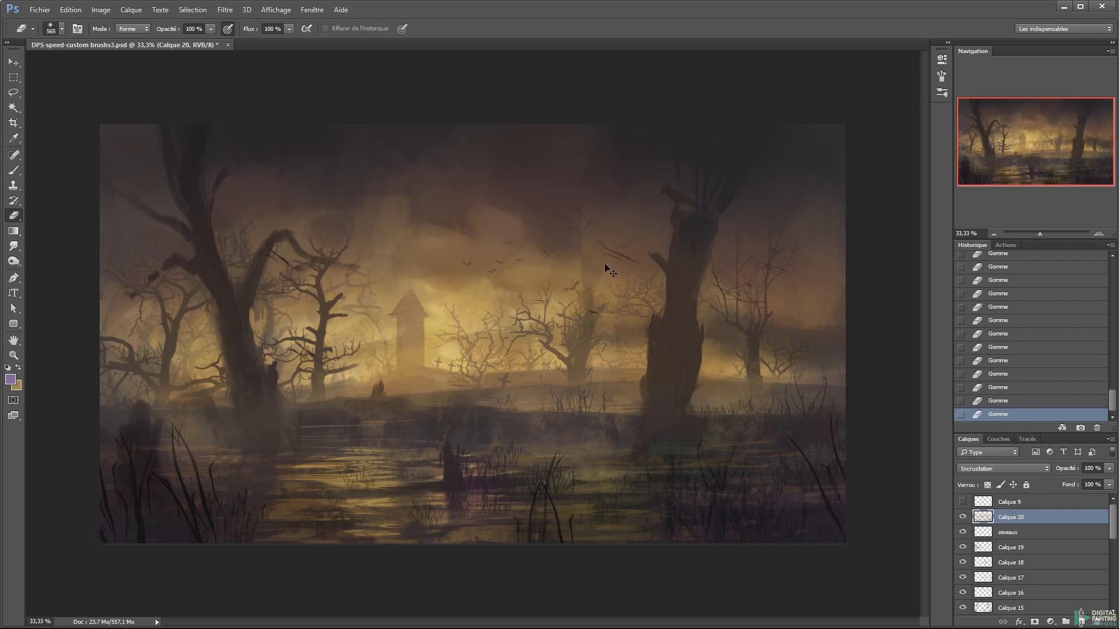
# Create a new layer above Calque 20 for the light effects around the tower
pyautogui.press('v')
pyautogui.hotkey('ctrl', 'shift', 'alt', 'n')
pyautogui.hotkey('ctrl', '+')
pyautogui.hotkey('ctrl', '+')
# Set the brush size to 25 px and Calque 21's blend mode to Densité linéaire - (Ajout)
pyautogui.press('b')
pyautogui.rightClick(409, 331)
pyautogui.write('25')
pyautogui.press('Return')
pyautogui.click(1003, 469)
pyautogui.click(1009, 332)
# Sample the warm yellow beside the tower as the foreground colour and try a light stroke there
pyautogui.click(11, 380)
pyautogui.click(399, 358)
pyautogui.press('Return')
pyautogui.moveTo(385, 367); pyautogui.dragTo(447, 376)
pyautogui.hotkey('ctrl', 'z')
# Try other brush presets with a test stroke of light across the tower
pyautogui.rightClick(426, 345)
pyautogui.moveTo(676, 526); pyautogui.dragTo(680, 528)
pyautogui.doubleClick(594, 472)
pyautogui.rightClick(426, 374)
pyautogui.doubleClick(587, 520)
pyautogui.moveTo(390, 344); pyautogui.dragTo(524, 408)
pyautogui.hotkey('ctrl', 'z')
# Select the Nuage brush preset and paint light strokes around both sides of the tower on Calque 21
pyautogui.rightClick(420, 349)
pyautogui.moveTo(671, 535); pyautogui.dragTo(672, 550)
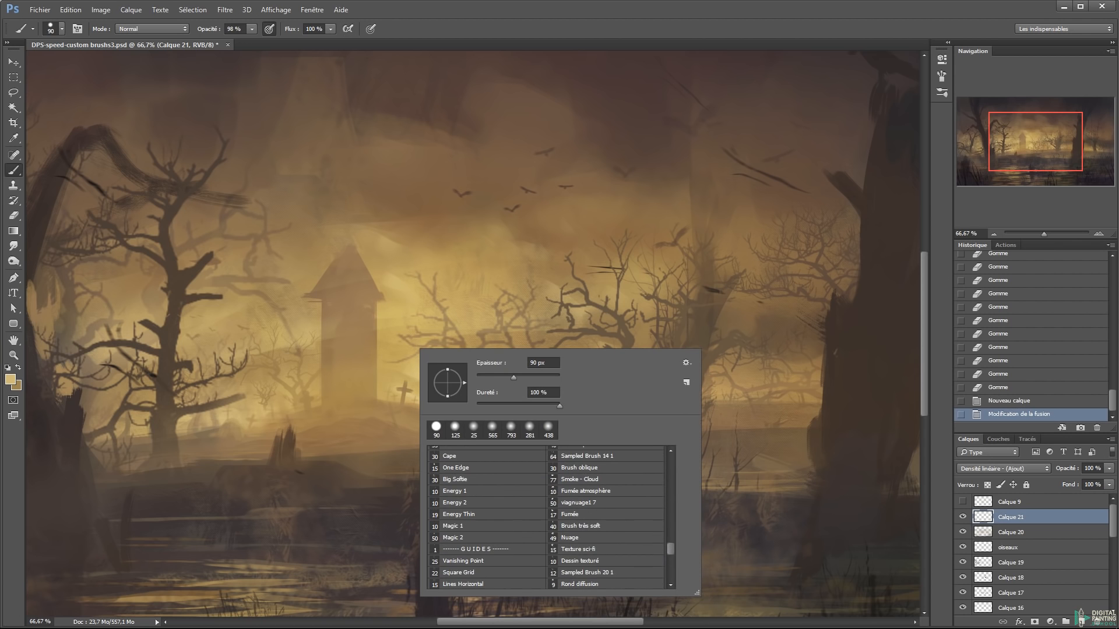
pyautogui.doubleClick(586, 538)
pyautogui.moveTo(418, 345)
pyautogui.mouseDown()
pyautogui.moveTo(366, 345)
pyautogui.moveTo(440, 370)
pyautogui.moveTo(415, 333)
pyautogui.mouseUp()
pyautogui.click(382, 368)
pyautogui.click(394, 367)
pyautogui.click(430, 365)
pyautogui.moveTo(232, 304); pyautogui.dragTo(242, 301)
# Paint a cloudy yellow glow in the sky from the tower's roof across the bare trees to its right
pyautogui.click(373, 266)
pyautogui.click(379, 273)
pyautogui.click(397, 283)
pyautogui.click(415, 290)
pyautogui.click(382, 315)
pyautogui.click(391, 318)
pyautogui.moveTo(400, 318); pyautogui.dragTo(426, 318)
pyautogui.moveTo(408, 290)
pyautogui.mouseDown()
pyautogui.moveTo(510, 289)
pyautogui.moveTo(507, 329)
pyautogui.mouseUp()
pyautogui.click(493, 263)
# Set the foreground colour to a darker golden yellow and try a dab beside the tower, undoing it
pyautogui.press('e')
pyautogui.press('b')
pyautogui.click(11, 379)
pyautogui.click(717, 296)
pyautogui.press('Return')
pyautogui.click(411, 332)
pyautogui.hotkey('ctrl', 'z')
# Build up golden light between the tower and the small bare trees, down to the crosses on the horizon
pyautogui.moveTo(388, 341); pyautogui.dragTo(423, 341)
pyautogui.moveTo(443, 326)
pyautogui.mouseDown()
pyautogui.moveTo(467, 268)
pyautogui.moveTo(381, 274)
pyautogui.mouseUp()
pyautogui.moveTo(458, 276); pyautogui.dragTo(500, 276)
pyautogui.click(455, 356)
pyautogui.click(408, 362)
pyautogui.click(415, 366)
pyautogui.click(451, 383)
# Try light strokes along the ground by the crosses and undo them
pyautogui.moveTo(387, 386); pyautogui.dragTo(422, 394)
pyautogui.moveTo(429, 393)
pyautogui.mouseDown()
pyautogui.moveTo(387, 387)
pyautogui.moveTo(457, 395)
pyautogui.moveTo(513, 379)
pyautogui.mouseUp()
pyautogui.hotkey('ctrl', 'alt', 'z')
pyautogui.hotkey('ctrl', 'alt', 'z')
pyautogui.click(392, 390)
pyautogui.hotkey('ctrl', 'alt', 'z')
# Resize the brush, paint golden light low behind the gnarled central tree, and erase the excess near its branches
pyautogui.keyDown('alt'); pyautogui.rightClick(463, 379); pyautogui.keyUp('alt')
pyautogui.moveTo(507, 373)
pyautogui.mouseDown()
pyautogui.moveTo(539, 367)
pyautogui.moveTo(560, 394)
pyautogui.mouseUp()
pyautogui.click(561, 324)
pyautogui.moveTo(563, 395); pyautogui.dragTo(609, 394)
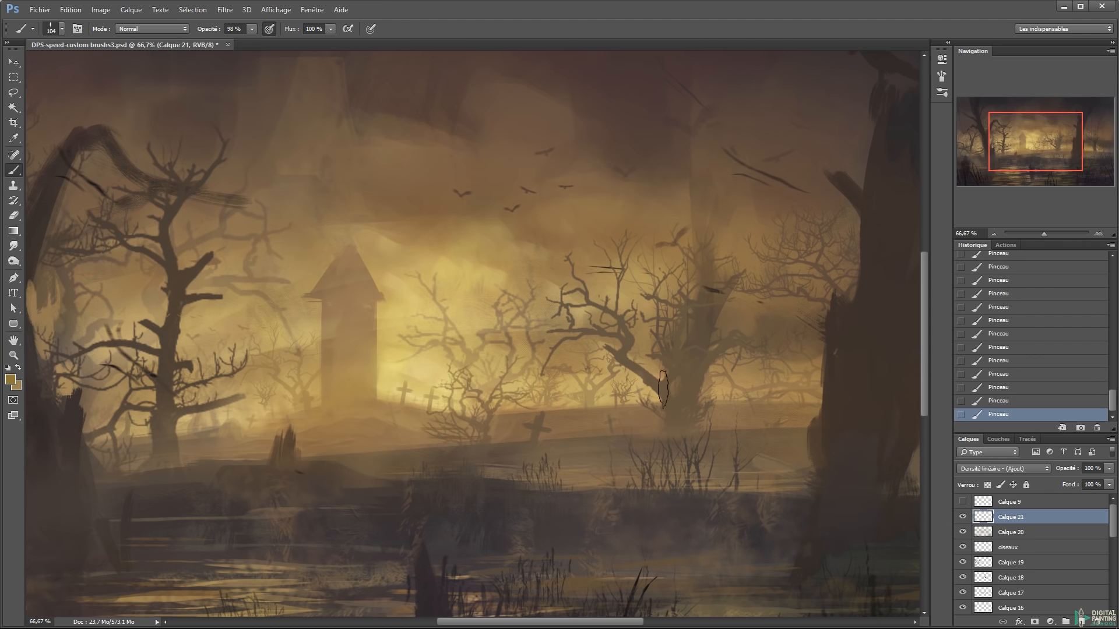
pyautogui.keyDown('alt'); pyautogui.rightClick(663, 390); pyautogui.keyUp('alt')
pyautogui.press('e')
pyautogui.click(551, 340)
pyautogui.click(547, 335)
# Add golden light between the central tree's branches and beside its trunk, with the brush at about 80 px
pyautogui.press('b')
pyautogui.click(574, 363)
pyautogui.keyDown('alt'); pyautogui.rightClick(589, 350); pyautogui.keyUp('alt')
pyautogui.moveTo(607, 353); pyautogui.dragTo(525, 346)
pyautogui.click(625, 366)
pyautogui.moveTo(624, 379); pyautogui.dragTo(541, 357)
pyautogui.keyDown('alt'); pyautogui.rightClick(627, 368); pyautogui.keyUp('alt')
pyautogui.click(593, 366)
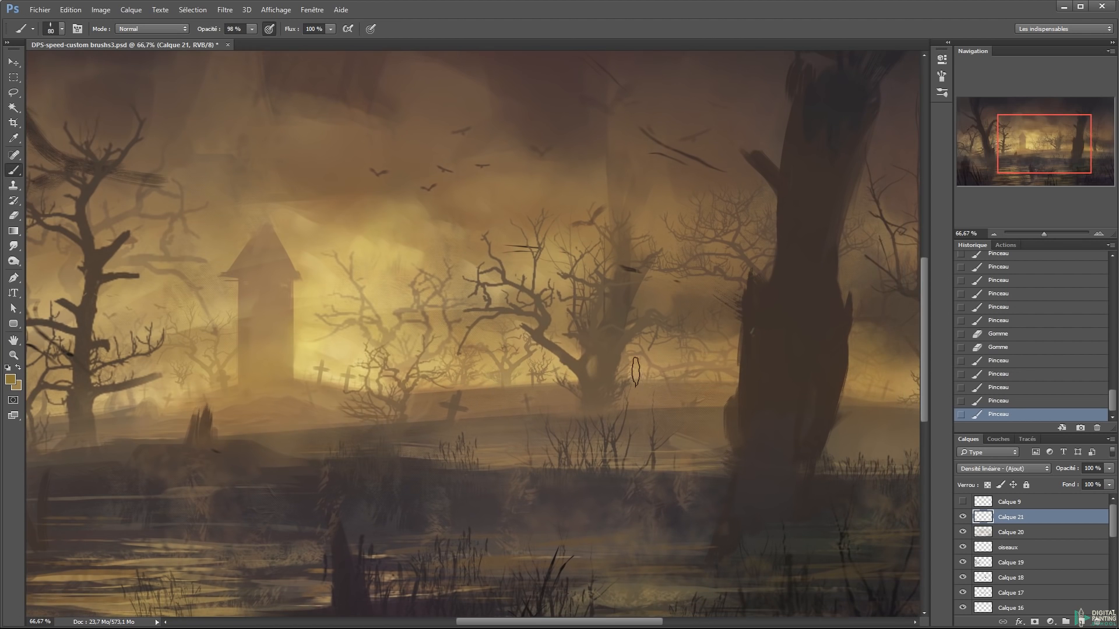
# Extend the glow along the horizon between the central tree and the thick right trunk, erasing the excess
pyautogui.moveTo(641, 364); pyautogui.dragTo(724, 354)
pyautogui.press('e')
pyautogui.click(676, 361)
pyautogui.click(664, 357)
pyautogui.press('b')
pyautogui.keyDown('alt'); pyautogui.rightClick(659, 351); pyautogui.keyUp('alt')
pyautogui.press('e')
pyautogui.click(685, 367)
pyautogui.click(676, 340)
# Enlarge the glow behind the central tree's branches and trunk with a brush of about 149 px
pyautogui.press('b')
pyautogui.click(556, 322)
pyautogui.click(500, 316)
pyautogui.click(478, 318)
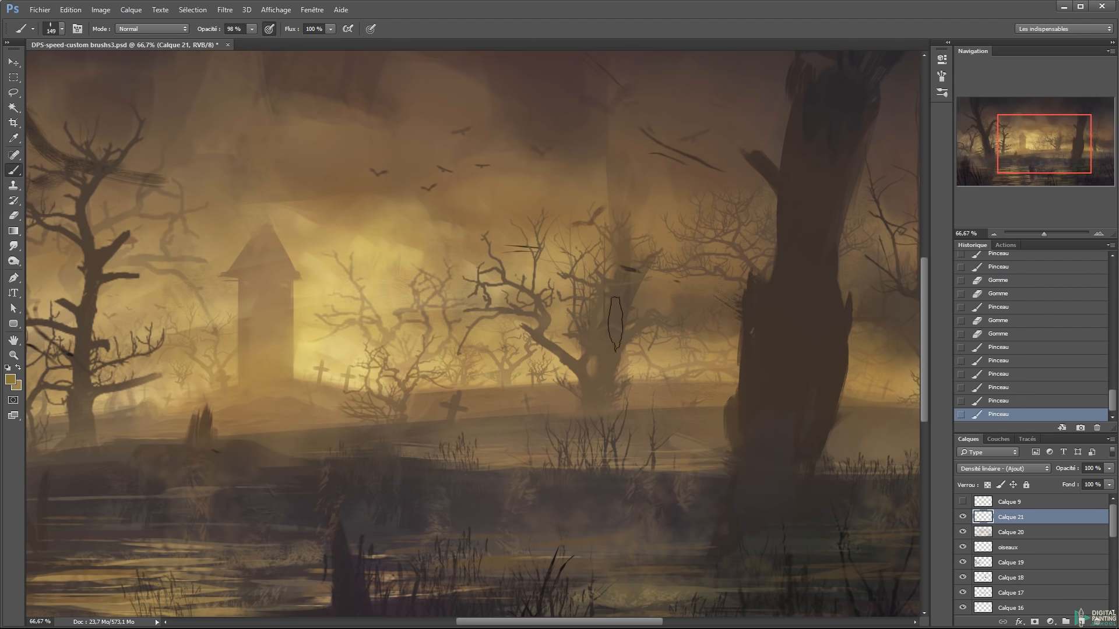
pyautogui.click(638, 305)
pyautogui.click(658, 311)
# Erase excess light over the central tree's trunk and touch up the glow beside it
pyautogui.press('e')
pyautogui.click(614, 299)
pyautogui.click(623, 324)
pyautogui.click(657, 318)
pyautogui.press('b')
pyautogui.moveTo(670, 315)
pyautogui.mouseDown()
pyautogui.moveTo(721, 317)
pyautogui.moveTo(602, 282)
pyautogui.mouseUp()
# Switch to another brush preset and test it with a stroke at the thick right trunk's base, undoing the stroke
pyautogui.rightClick(726, 377)
pyautogui.moveTo(978, 580); pyautogui.dragTo(980, 583)
pyautogui.doubleClick(790, 488)
pyautogui.rightClick(728, 381)
pyautogui.doubleClick(781, 512)
pyautogui.moveTo(719, 412); pyautogui.dragTo(846, 407)
pyautogui.hotkey('ctrl', 'z')
# Paint misty golden light along the ground near the left trees and the water's edge, and reduce the brush to 80 px
pyautogui.moveTo(551, 408); pyautogui.dragTo(512, 413)
pyautogui.moveTo(233, 407); pyautogui.dragTo(698, 386)
pyautogui.moveTo(440, 390); pyautogui.dragTo(475, 387)
pyautogui.moveTo(680, 384); pyautogui.dragTo(667, 385)
pyautogui.moveTo(434, 485); pyautogui.dragTo(490, 485)
pyautogui.moveTo(471, 373); pyautogui.dragTo(487, 373)
pyautogui.moveTo(489, 370); pyautogui.dragTo(465, 368)
pyautogui.press('[')
pyautogui.press('[')
pyautogui.press('[')
pyautogui.press('[')
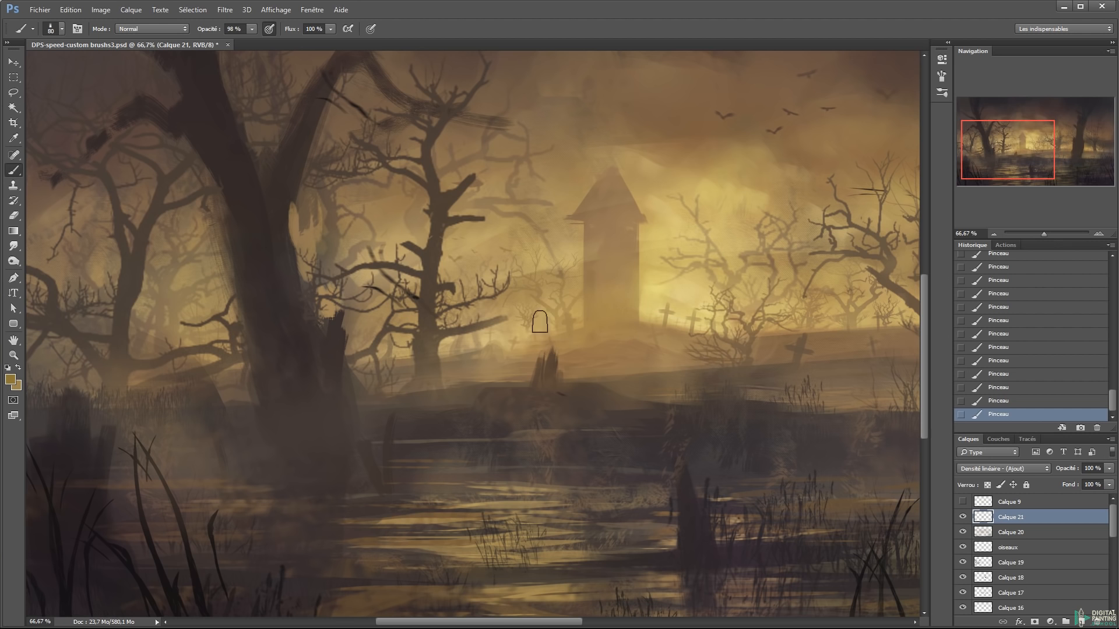
# Check the whole painting, return to the tower area and choose a scattered particle brush preset at 100 px
pyautogui.press('v')
pyautogui.hotkey('ctrl', '-')
pyautogui.hotkey('ctrl', '-')
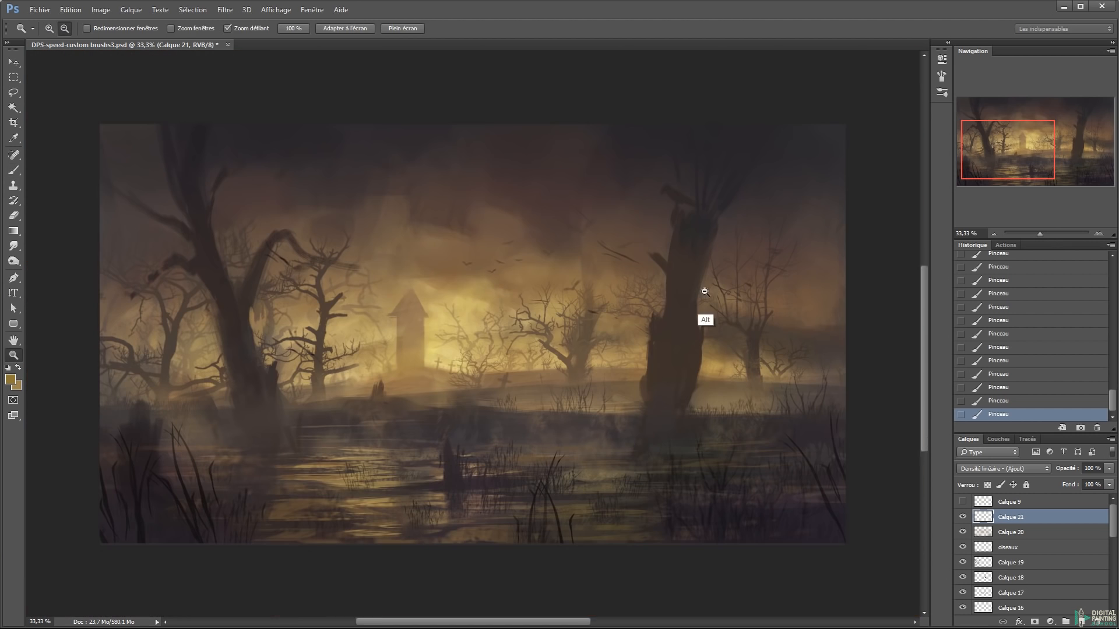
pyautogui.hotkey('ctrl', '+')
pyautogui.hotkey('ctrl', '+')
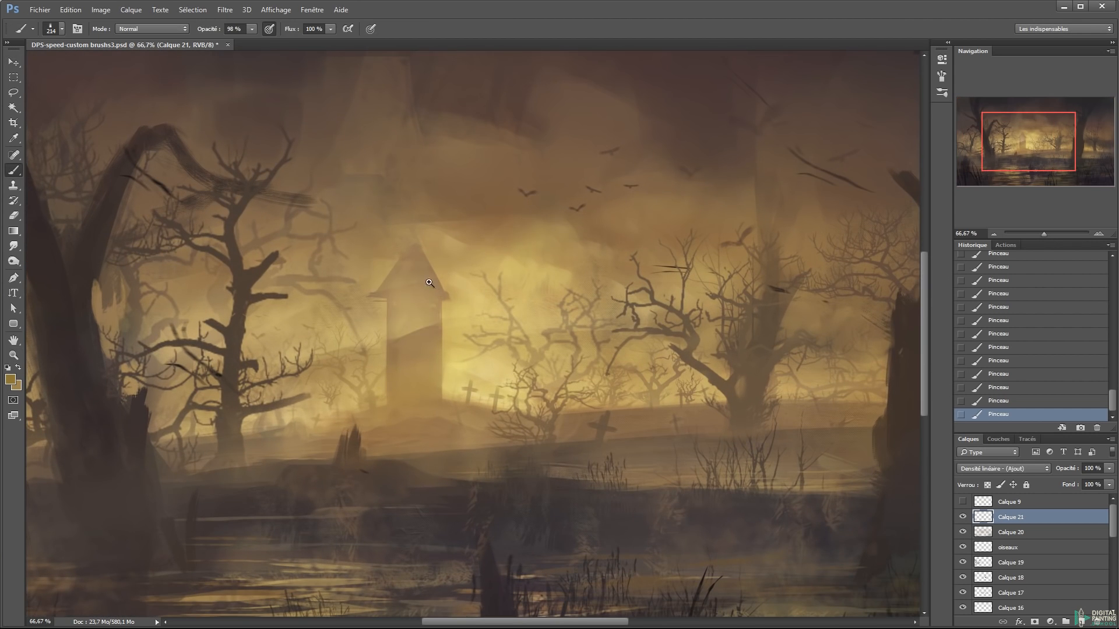
pyautogui.moveTo(512, 380); pyautogui.dragTo(460, 332)
pyautogui.rightClick(486, 342)
pyautogui.moveTo(739, 546); pyautogui.dragTo(736, 547)
pyautogui.doubleClick(549, 508)
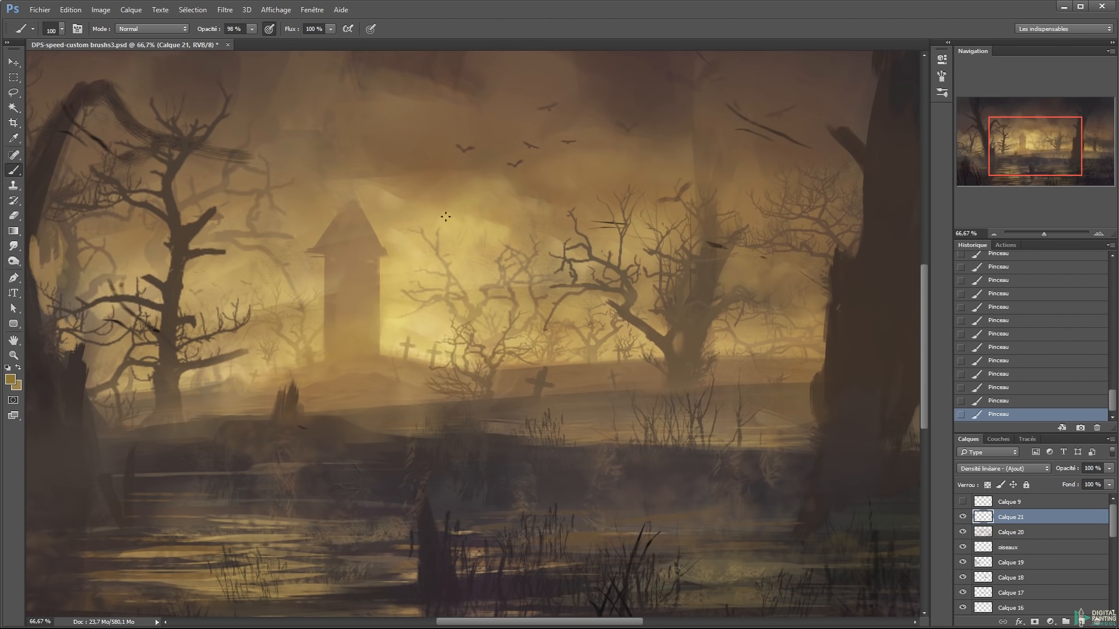
# Set the foreground colour to orange-brown and try the Magic 1 brush for glowing particles near the tower, enlarged to about 261 px
pyautogui.hotkey('ctrl', '-')
pyautogui.click(11, 380)
pyautogui.click(782, 369)
pyautogui.press('Return')
pyautogui.rightClick(454, 336)
pyautogui.moveTo(412, 362); pyautogui.dragTo(448, 278)
pyautogui.hotkey('ctrl', 'z')
pyautogui.rightClick(448, 335)
pyautogui.click(499, 503)
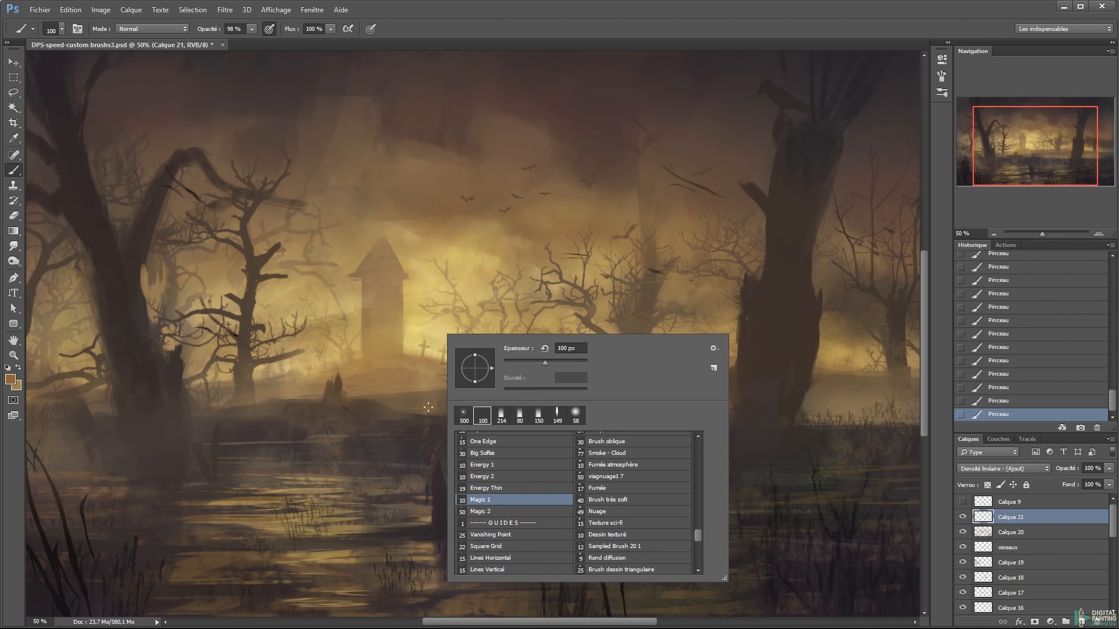
pyautogui.keyDown('alt'); pyautogui.moveTo(428, 406); pyautogui.dragTo(474, 340); pyautogui.keyUp('alt')
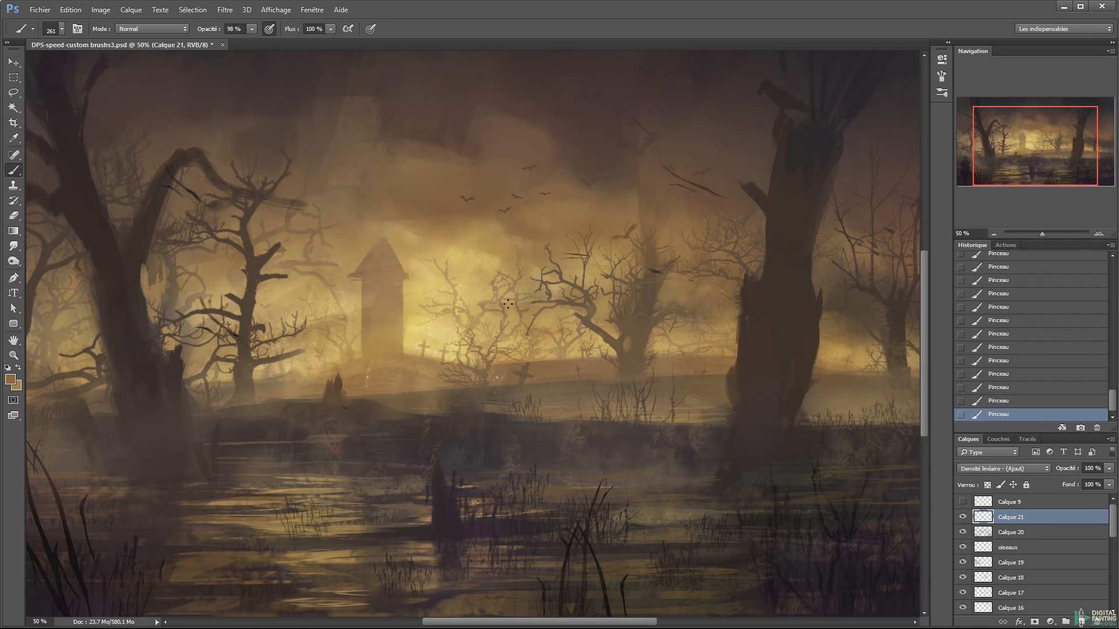
# Undo the last six brush strokes of particles on Calque 21
pyautogui.hotkey('ctrl', 'alt', 'z')
pyautogui.hotkey('ctrl', 'alt', 'z')
pyautogui.hotkey('ctrl', 'alt', 'z')
pyautogui.hotkey('ctrl', 'alt', 'z')
pyautogui.hotkey('ctrl', 'alt', 'z')
pyautogui.hotkey('ctrl', 'alt', 'z')
pyautogui.hotkey('ctrl', '-')
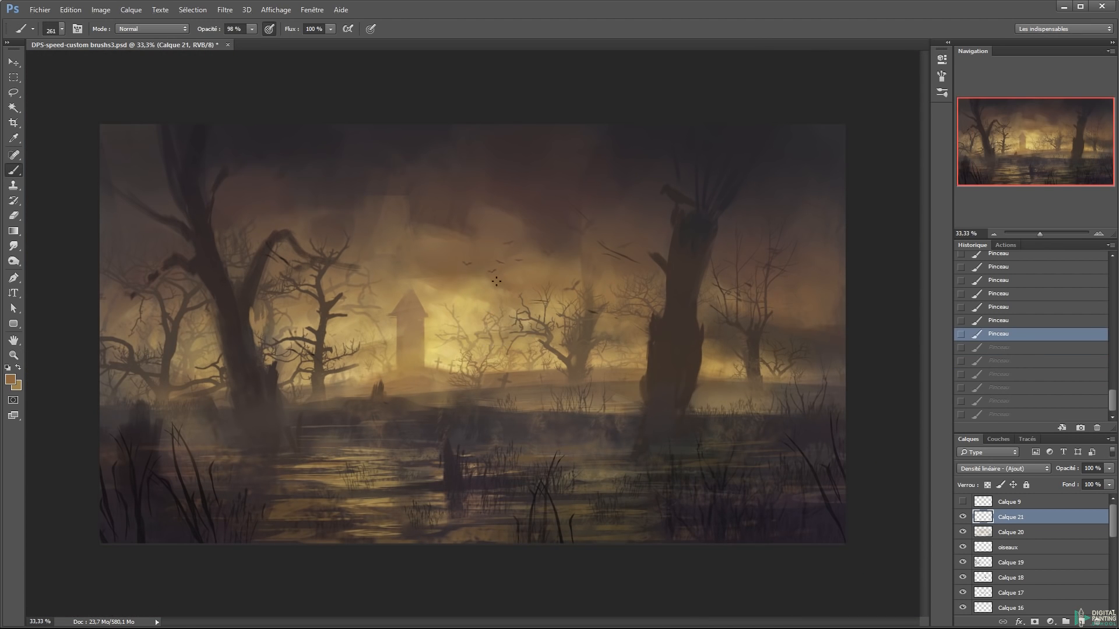
# Create a new layer above Calque 21 and select the Nuée d'oiseaux brush preset
pyautogui.hotkey('ctrl', 'shift', 'alt', 'n')
pyautogui.rightClick(457, 296)
pyautogui.moveTo(707, 495); pyautogui.dragTo(708, 454)
pyautogui.click(618, 438)
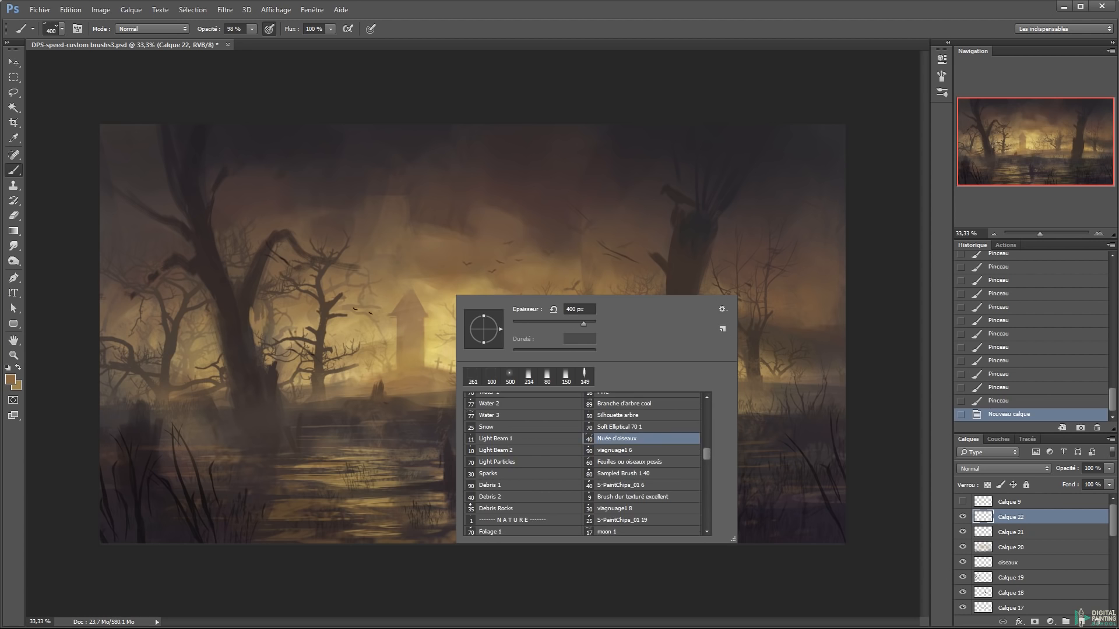
pyautogui.press('Return')
# Shrink the bird brush to about 173 px, sample a dark colour and stamp small flocks around the trees and sky
pyautogui.keyDown('alt'); pyautogui.moveTo(498, 251); pyautogui.dragTo(454, 288); pyautogui.keyUp('alt')
pyautogui.keyDown('alt'); pyautogui.click(547, 238); pyautogui.keyUp('alt')
pyautogui.moveTo(533, 258)
pyautogui.keyDown('alt'); pyautogui.mouseDown()
pyautogui.moveTo(542, 257)
pyautogui.moveTo(509, 274)
pyautogui.mouseUp(); pyautogui.keyUp('alt')
pyautogui.click(522, 271)
pyautogui.hotkey('ctrl', 'z')
pyautogui.click(648, 265)
pyautogui.click(299, 243)
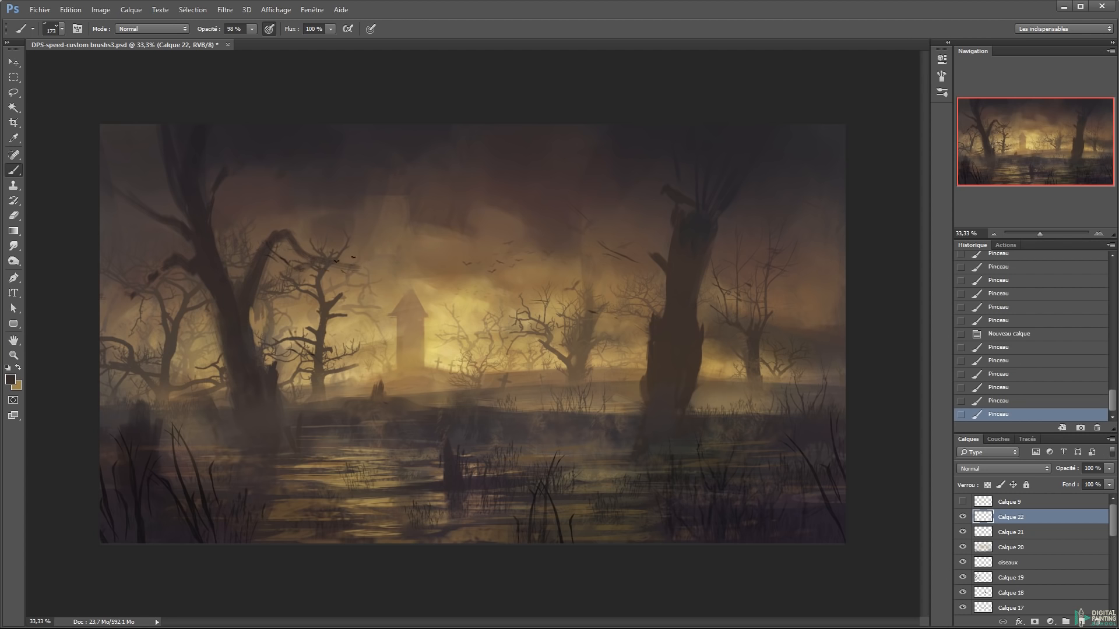
# Stamp more small bird flocks around the bare tree near the right edge and the tree right of the tower
pyautogui.click(800, 297)
pyautogui.click(812, 305)
pyautogui.click(794, 327)
pyautogui.click(597, 302)
# Sample darker colours, enlarge the bird brush up to about 1384 px and stamp large birds beside the big trees and in the upper sky
pyautogui.keyDown('alt'); pyautogui.click(214, 199); pyautogui.keyUp('alt')
pyautogui.keyDown('alt'); pyautogui.moveTo(215, 199); pyautogui.dragTo(254, 199); pyautogui.keyUp('alt')
pyautogui.click(146, 207)
pyautogui.keyDown('alt'); pyautogui.click(648, 131); pyautogui.keyUp('alt')
pyautogui.keyDown('alt'); pyautogui.moveTo(518, 228); pyautogui.dragTo(636, 227); pyautogui.keyUp('alt')
pyautogui.click(550, 207)
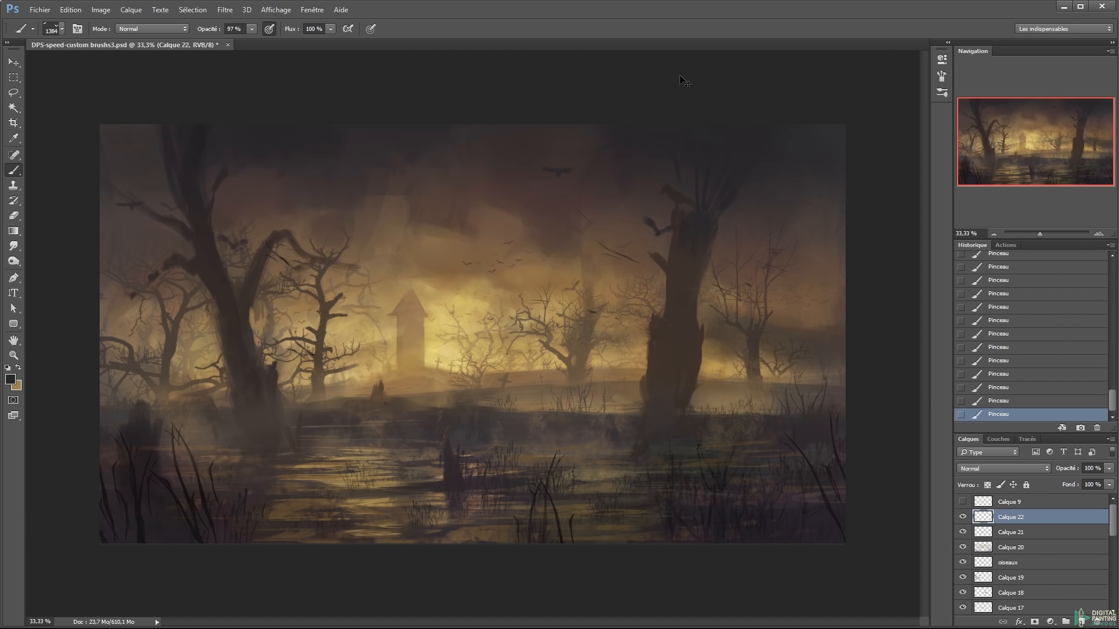
# Lasso the large birds beside the right-hand trunk, reposition them in the sky to its upper left and deselect
pyautogui.press('l')
pyautogui.moveTo(681, 146)
pyautogui.mouseDown()
pyautogui.moveTo(685, 249)
pyautogui.moveTo(628, 240)
pyautogui.moveTo(633, 231)
pyautogui.mouseUp()
pyautogui.moveTo(683, 208)
pyautogui.mouseDown()
pyautogui.moveTo(579, 172)
pyautogui.moveTo(706, 255)
pyautogui.mouseUp()
pyautogui.moveTo(614, 211)
pyautogui.mouseDown()
pyautogui.moveTo(621, 183)
pyautogui.moveTo(645, 198)
pyautogui.mouseUp()
pyautogui.moveTo(625, 220)
pyautogui.keyDown('ctrl'); pyautogui.mouseDown()
pyautogui.moveTo(638, 200)
pyautogui.moveTo(627, 186)
pyautogui.mouseUp(); pyautogui.keyUp('ctrl')
pyautogui.hotkey('ctrl', 'd')
# Undo a test bird stamp near the left tree and select the Nuage brush preset
pyautogui.press('b')
pyautogui.click(229, 196)
pyautogui.hotkey('ctrl', 'z')
pyautogui.click(444, 256)
pyautogui.rightClick(475, 262)
pyautogui.moveTo(715, 402)
pyautogui.mouseDown()
pyautogui.moveTo(712, 362)
pyautogui.moveTo(715, 432)
pyautogui.mouseUp()
pyautogui.click(641, 415)
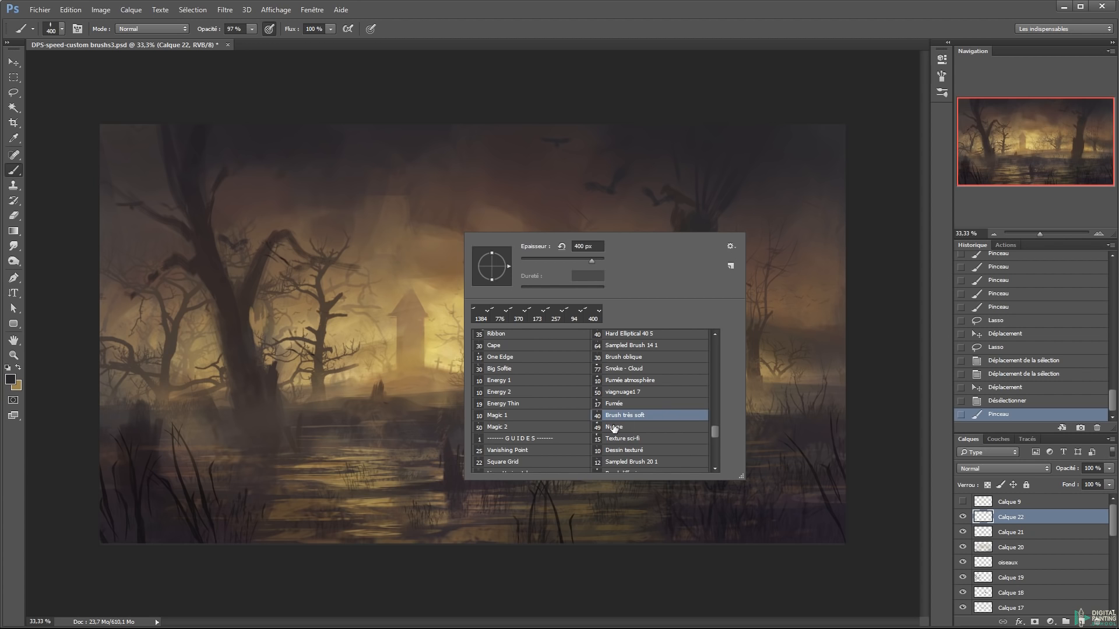
pyautogui.click(614, 427)
# Paint soft clouds in the sky above the tower on Calque 22, resampling nearby sky colours between strokes
pyautogui.moveTo(445, 202); pyautogui.dragTo(429, 213)
pyautogui.click(443, 215)
pyautogui.click(467, 263)
pyautogui.keyDown('alt'); pyautogui.click(470, 296); pyautogui.keyUp('alt')
pyautogui.click(464, 202)
pyautogui.click(448, 252)
pyautogui.click(499, 251)
pyautogui.click(517, 260)
pyautogui.click(386, 202)
pyautogui.click(381, 208)
pyautogui.keyDown('alt'); pyautogui.click(416, 203); pyautogui.keyUp('alt')
pyautogui.click(389, 208)
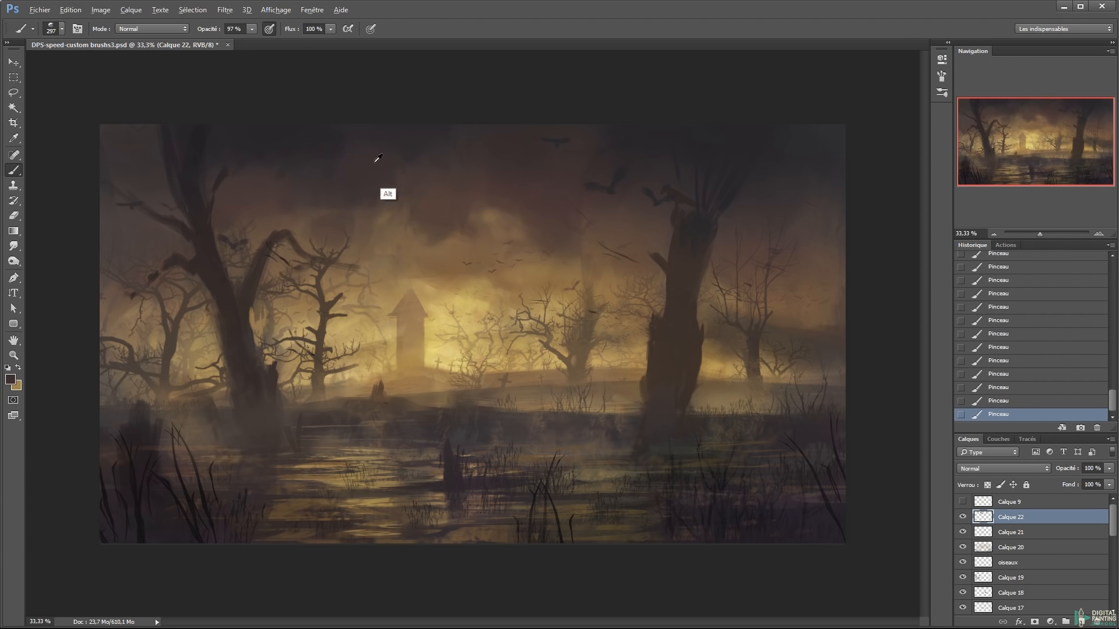
# Sample golden sky tones and paint smaller cloud touches above the tower with the brush reduced to about 74 px
pyautogui.keyDown('alt'); pyautogui.click(470, 279); pyautogui.keyUp('alt')
pyautogui.click(452, 296)
pyautogui.keyDown('alt'); pyautogui.rightClick(440, 279); pyautogui.keyUp('alt')
pyautogui.keyDown('alt'); pyautogui.click(457, 245); pyautogui.keyUp('alt')
pyautogui.hotkey('ctrl', '+')
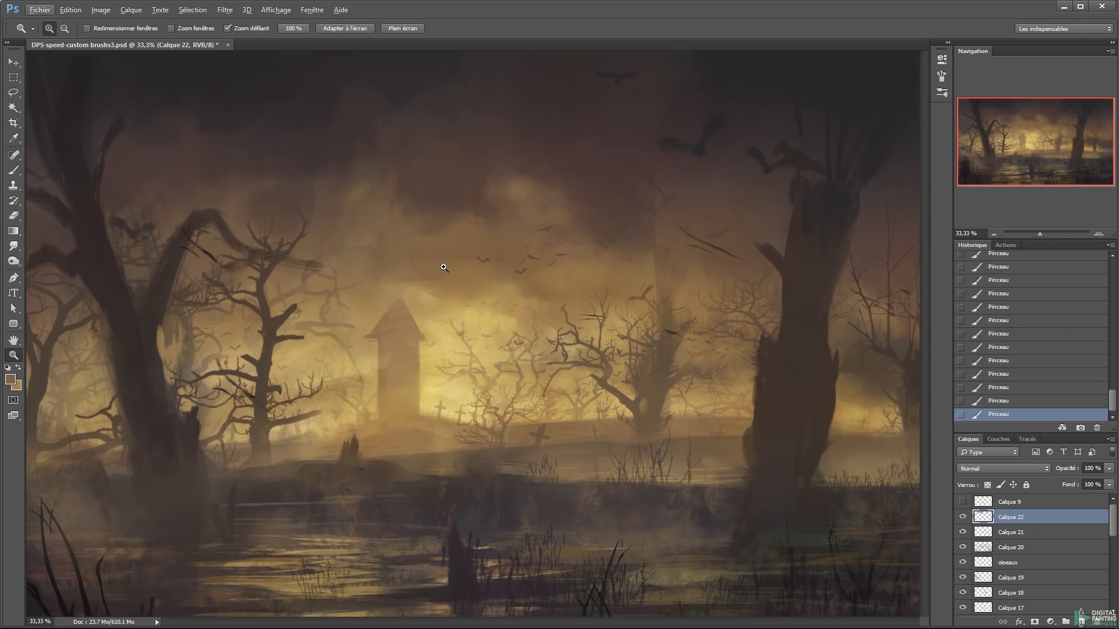
pyautogui.keyDown('alt'); pyautogui.rightClick(431, 315); pyautogui.keyUp('alt')
pyautogui.keyDown('alt'); pyautogui.click(420, 291); pyautogui.keyUp('alt')
pyautogui.keyDown('alt'); pyautogui.click(432, 285); pyautogui.keyUp('alt')
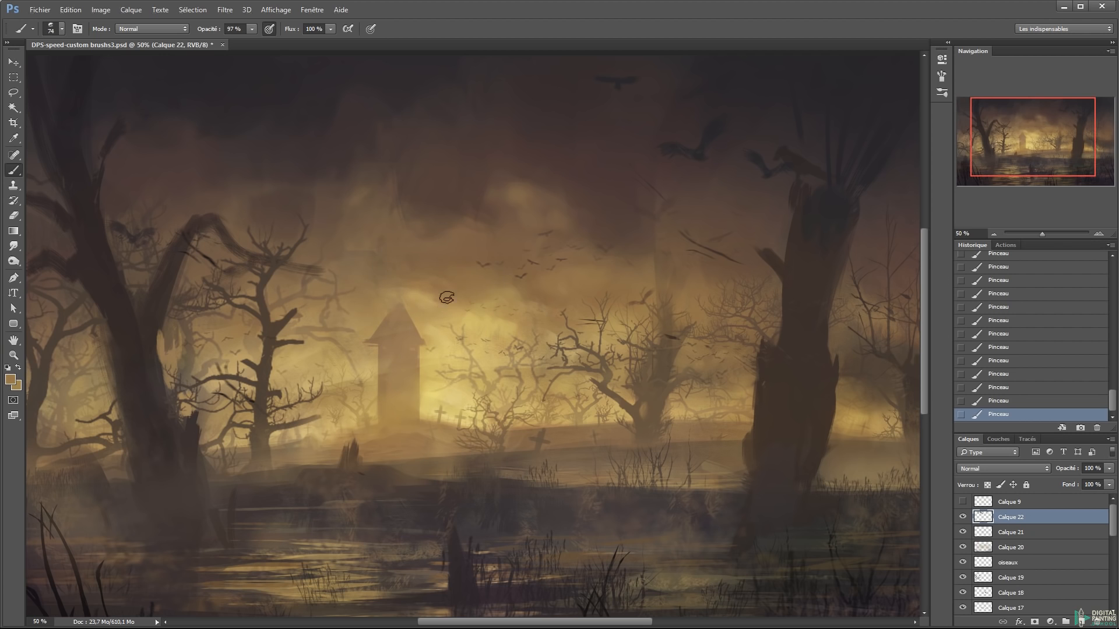
# Paint finer cloud strokes around the tower roof and the sky above it, using sampled colours and a brush of about 61 px
pyautogui.keyDown('alt'); pyautogui.rightClick(379, 301); pyautogui.keyUp('alt')
pyautogui.keyDown('alt'); pyautogui.click(350, 269); pyautogui.keyUp('alt')
pyautogui.keyDown('alt'); pyautogui.rightClick(348, 253); pyautogui.keyUp('alt')
pyautogui.scroll(1, 353, 274)
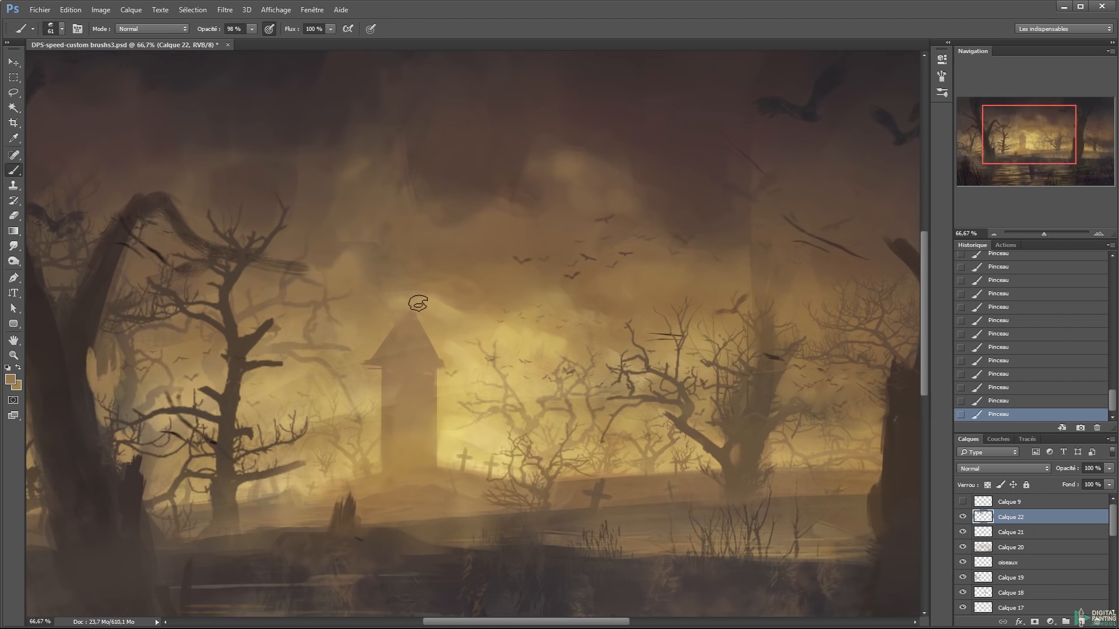
pyautogui.keyDown('alt'); pyautogui.click(343, 259); pyautogui.keyUp('alt')
pyautogui.keyDown('alt'); pyautogui.click(430, 296); pyautogui.keyUp('alt')
pyautogui.keyDown('alt'); pyautogui.click(485, 219); pyautogui.keyUp('alt')
# Undo the last few cloud strokes, sample a dark sky colour and repaint the cloud above the tower at about 113 px
pyautogui.hotkey('ctrl', 'alt', 'z')
pyautogui.hotkey('ctrl', 'alt', 'z')
pyautogui.hotkey('ctrl', 'alt', 'z')
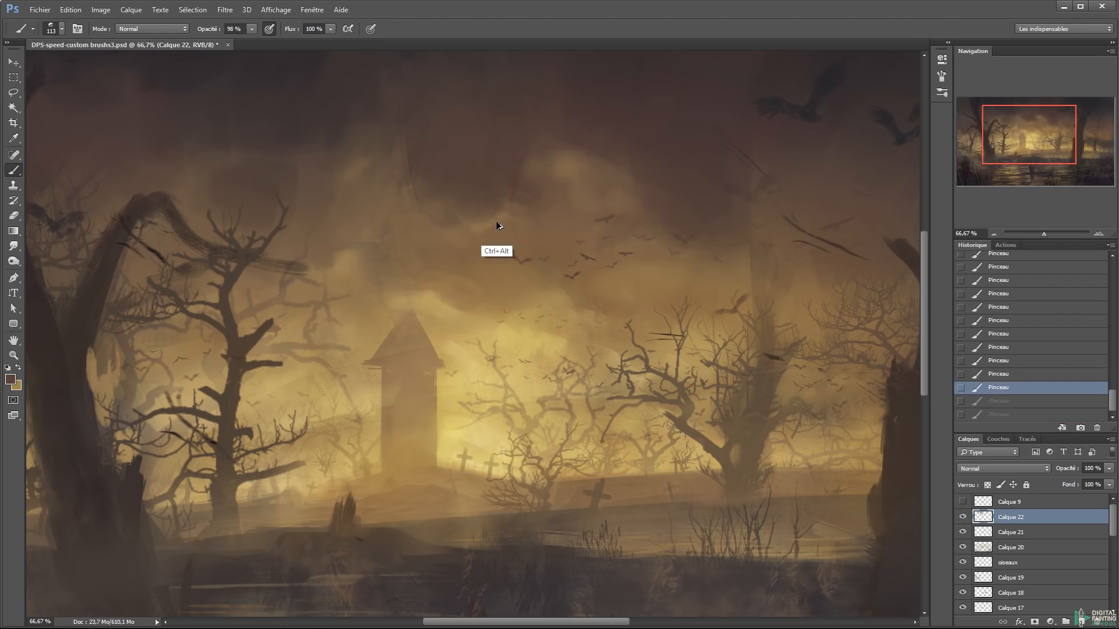
pyautogui.keyDown('alt'); pyautogui.click(504, 178); pyautogui.keyUp('alt')
pyautogui.moveTo(495, 207)
pyautogui.mouseDown()
pyautogui.moveTo(523, 158)
pyautogui.moveTo(503, 153)
pyautogui.mouseUp()
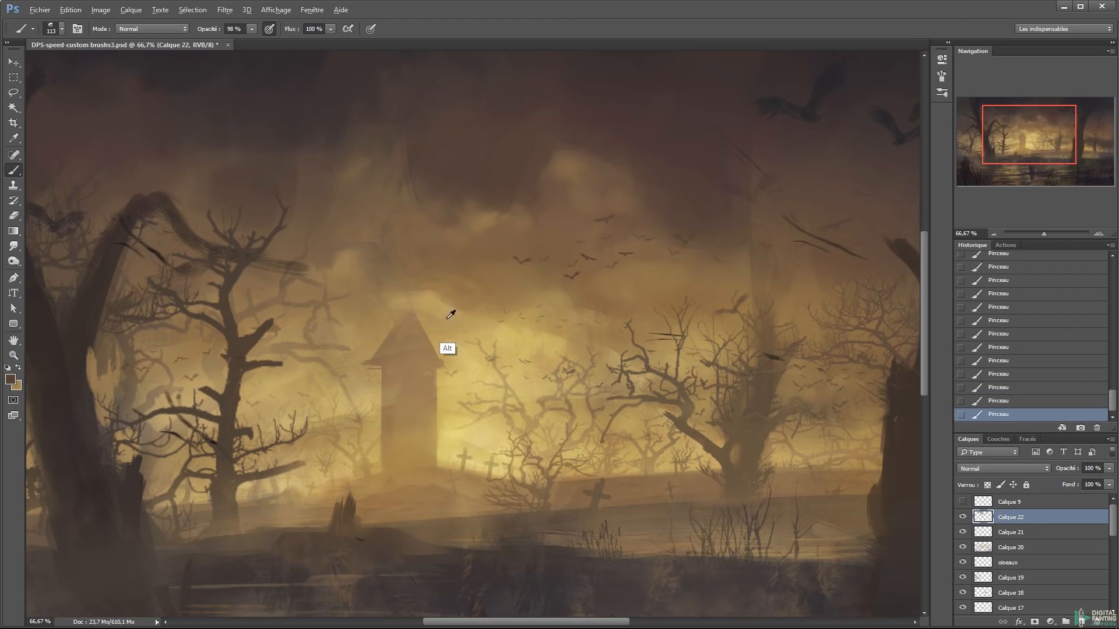
# Shrink the brush to about 26 px and paint thin cloud strokes in the golden sky right of the tower roof
pyautogui.press('[')
pyautogui.press('[')
pyautogui.press('[')
pyautogui.moveTo(491, 296)
pyautogui.mouseDown()
pyautogui.moveTo(519, 305)
pyautogui.moveTo(504, 298)
pyautogui.mouseUp()
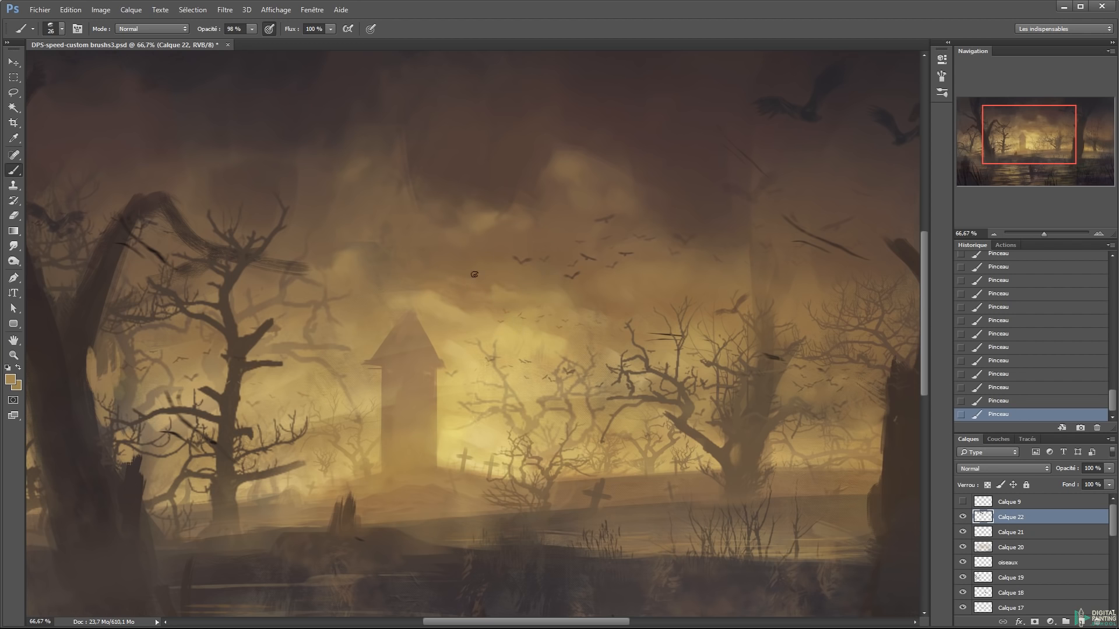
# On a new layer, soften the cloud streaks right of the tower with the Eraser, then merge the layer into Calque 22
pyautogui.hotkey('ctrl', 'shift', 'alt', 'n')
pyautogui.press('e')
pyautogui.click(467, 254)
pyautogui.moveTo(519, 274)
pyautogui.mouseDown()
pyautogui.moveTo(457, 258)
pyautogui.moveTo(513, 262)
pyautogui.moveTo(533, 300)
pyautogui.mouseUp()
pyautogui.click(469, 256)
pyautogui.click(484, 258)
pyautogui.click(501, 262)
pyautogui.click(523, 278)
pyautogui.click(495, 275)
pyautogui.click(494, 275)
pyautogui.click(489, 280)
pyautogui.click(486, 284)
pyautogui.hotkey('ctrl', 'e')
# Create a new layer and paint a lit golden cloud in the sky to the upper right of the tower
pyautogui.hotkey('ctrl', 'shift', 'alt', 'n')
pyautogui.press('b')
pyautogui.moveTo(606, 227)
pyautogui.mouseDown()
pyautogui.moveTo(577, 192)
pyautogui.moveTo(617, 163)
pyautogui.mouseUp()
pyautogui.click(612, 164)
# Choose another eraser preset and soften and shape the edges of the new golden cloud on Calque 23
pyautogui.press('e')
pyautogui.moveTo(589, 149); pyautogui.dragTo(622, 148)
pyautogui.rightClick(625, 169)
pyautogui.moveTo(709, 198); pyautogui.dragTo(701, 199)
pyautogui.click(709, 226)
pyautogui.moveTo(598, 143); pyautogui.dragTo(619, 164)
pyautogui.click(635, 146)
pyautogui.moveTo(644, 166)
pyautogui.mouseDown()
pyautogui.moveTo(659, 202)
pyautogui.moveTo(603, 201)
pyautogui.mouseUp()
pyautogui.moveTo(627, 175)
pyautogui.mouseDown()
pyautogui.moveTo(606, 204)
pyautogui.moveTo(665, 231)
pyautogui.mouseUp()
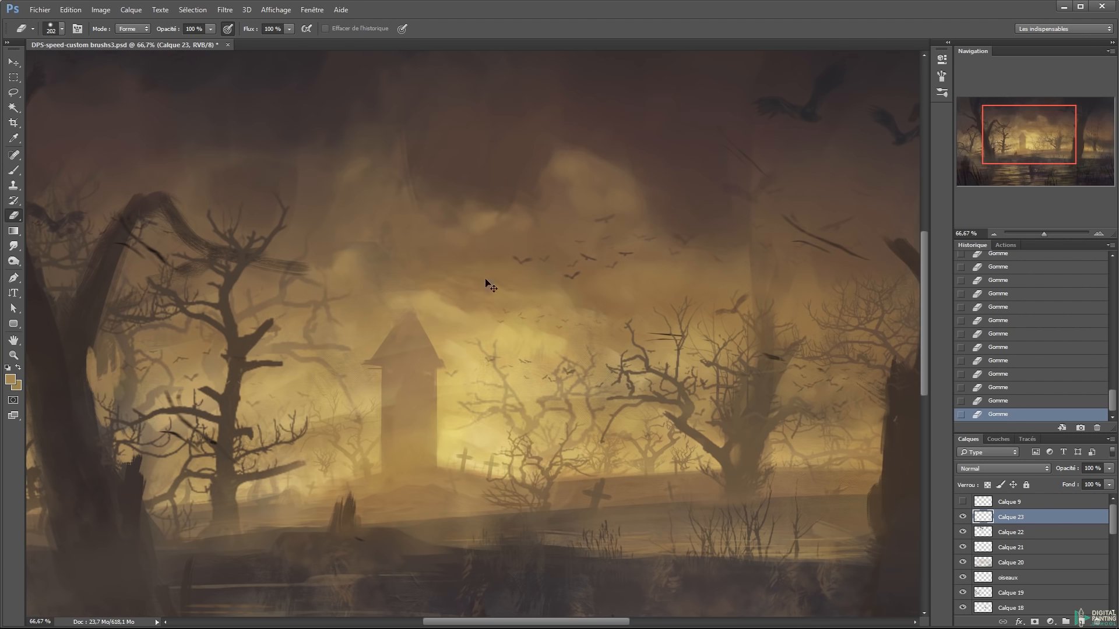
# Paint golden haze over the thin trees right of the tower and soften it with an eraser of about 48 px
pyautogui.press('b')
pyautogui.moveTo(449, 364); pyautogui.dragTo(493, 368)
pyautogui.moveTo(451, 354); pyautogui.dragTo(474, 392)
pyautogui.moveTo(478, 376)
pyautogui.mouseDown()
pyautogui.moveTo(446, 349)
pyautogui.moveTo(477, 345)
pyautogui.moveTo(515, 368)
pyautogui.mouseUp()
pyautogui.press('e')
pyautogui.keyDown('alt'); pyautogui.rightClick(477, 344); pyautogui.keyUp('alt')
pyautogui.moveTo(516, 367); pyautogui.dragTo(430, 352)
pyautogui.moveTo(431, 352)
pyautogui.mouseDown()
pyautogui.moveTo(539, 391)
pyautogui.moveTo(501, 393)
pyautogui.moveTo(527, 393)
pyautogui.mouseUp()
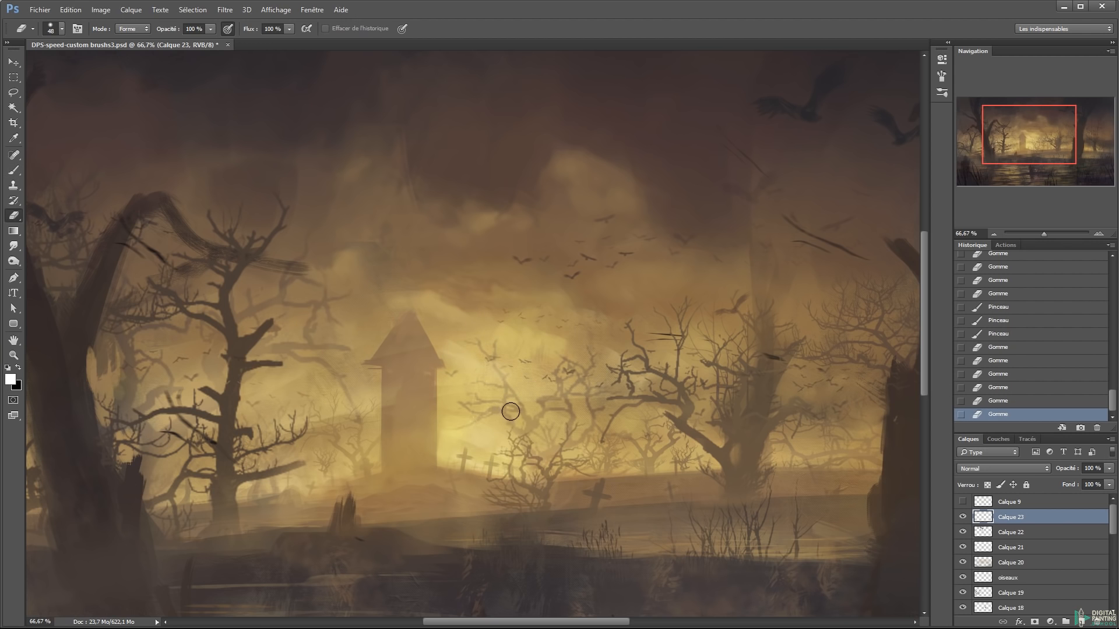
# Merge Calque 23 into Calque 22 and save the document
pyautogui.press('v')
pyautogui.hotkey('ctrl', 'e')
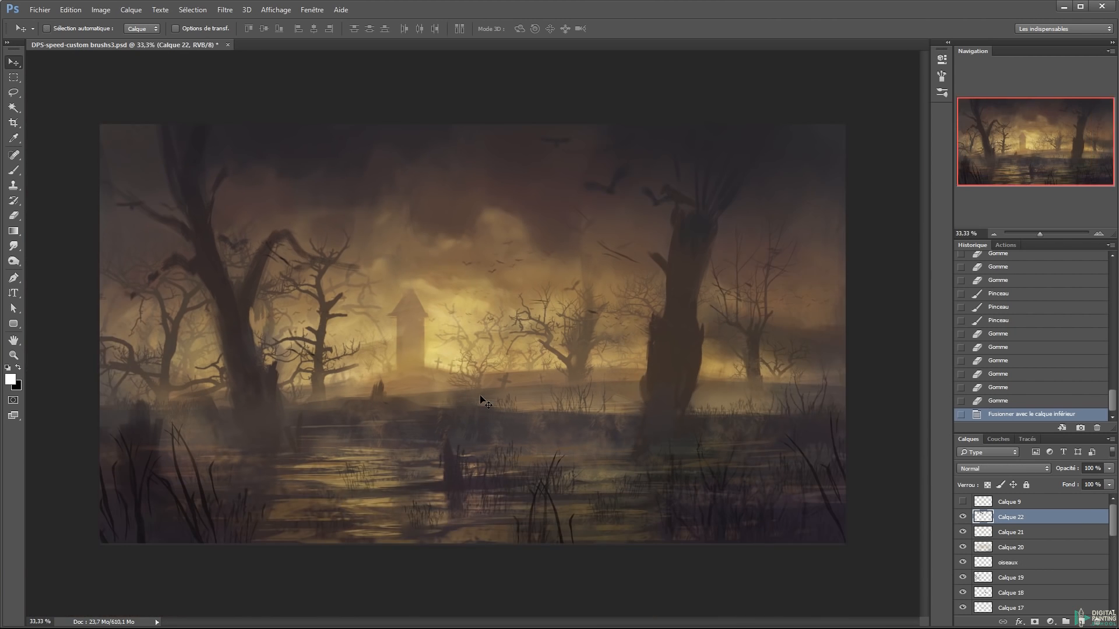
pyautogui.hotkey('ctrl', 's')
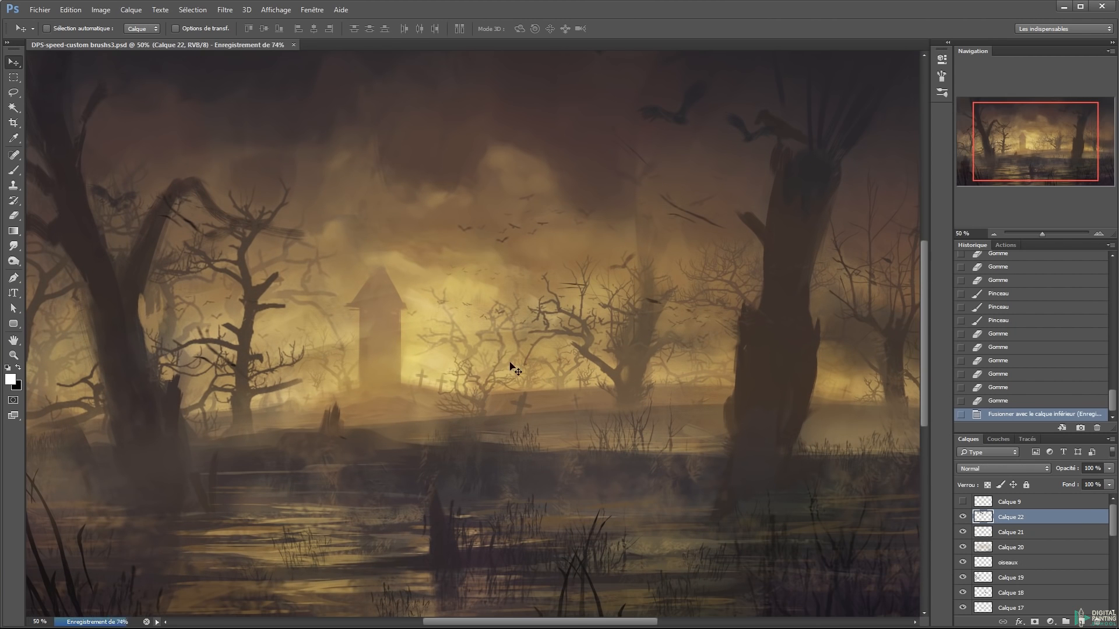
pyautogui.press('Tab')
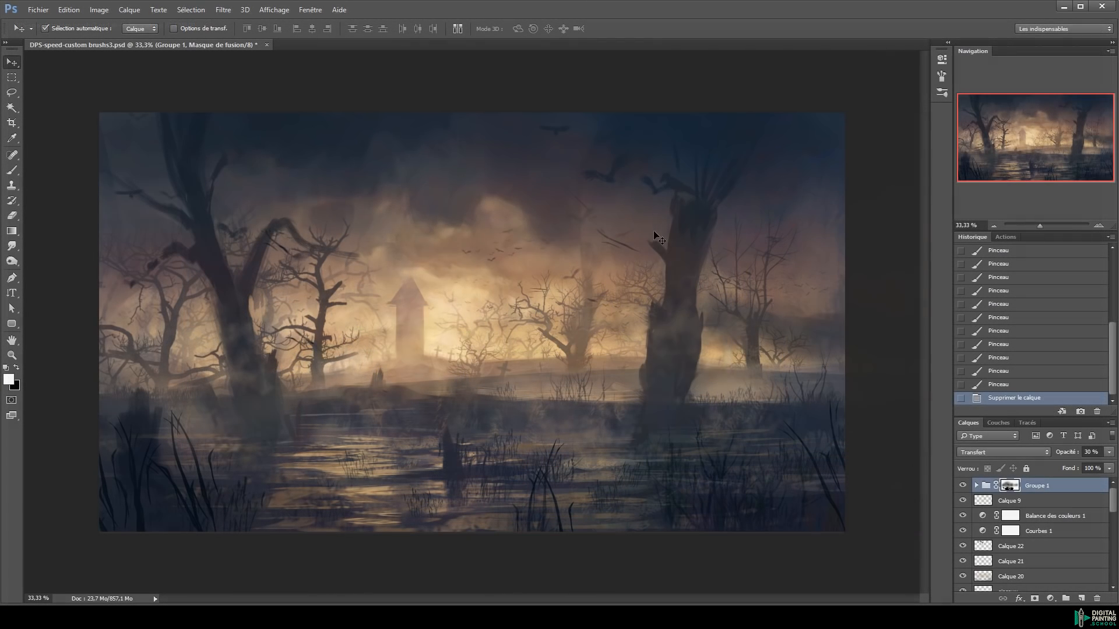
# Create a new layer above Groupe 1 and set its blend mode to Incrustation
pyautogui.hotkey('ctrl', 'shift', 'n')
pyautogui.press('Return')
pyautogui.press('b')
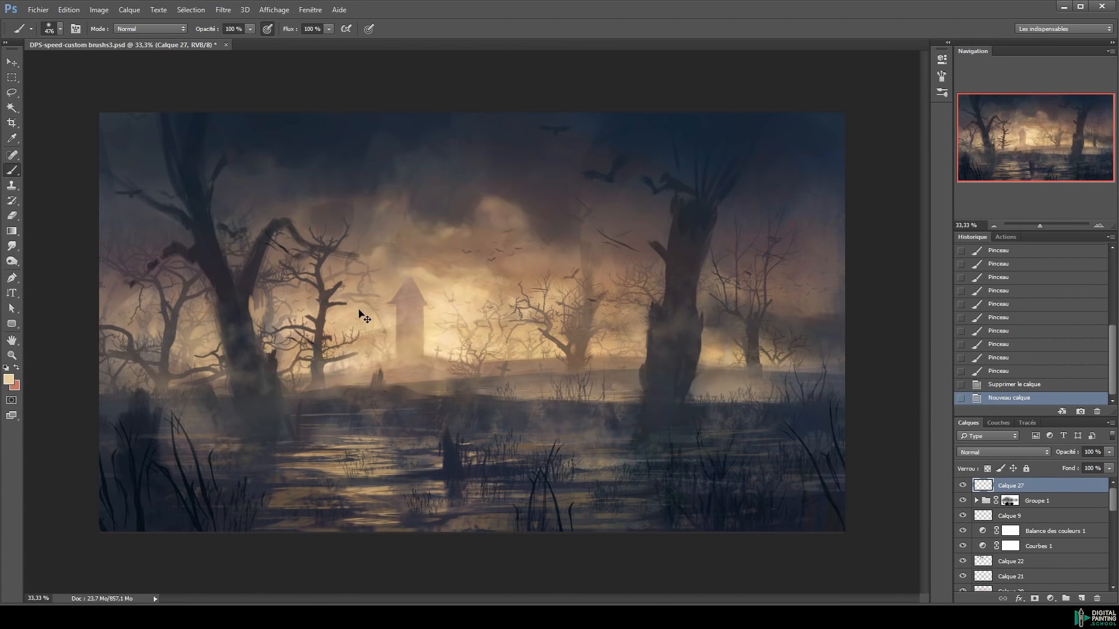
pyautogui.click(997, 455)
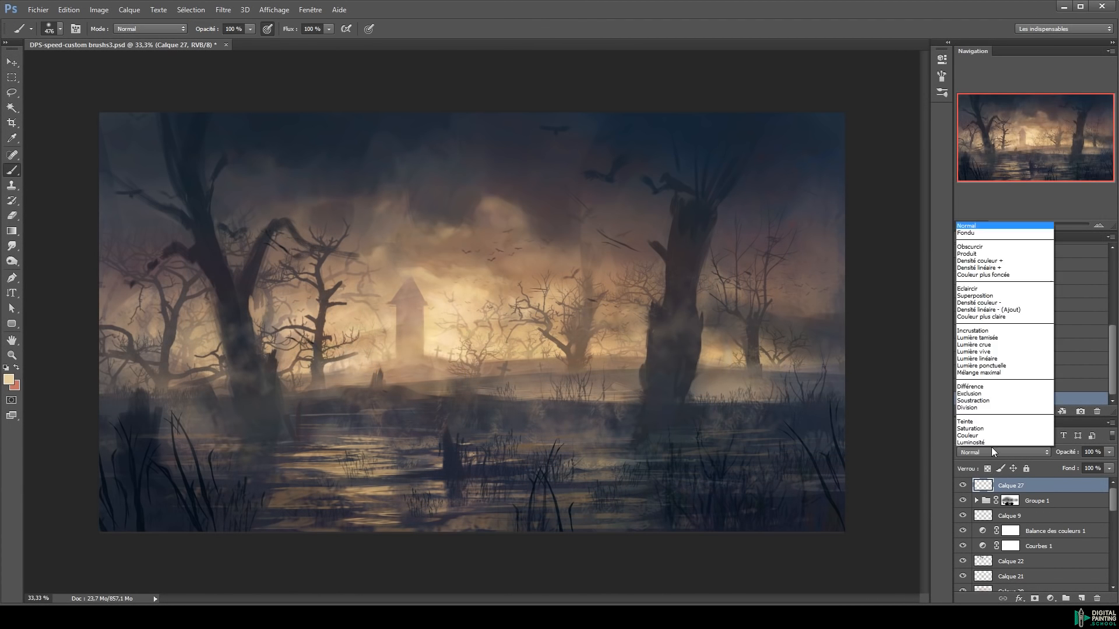
pyautogui.click(994, 331)
# Swap to the orange-pink colour and paint warm light across the sky and horizon on Calque 27 with a large soft brush
pyautogui.click(355, 305)
pyautogui.press('x')
pyautogui.moveTo(381, 332); pyautogui.dragTo(426, 332)
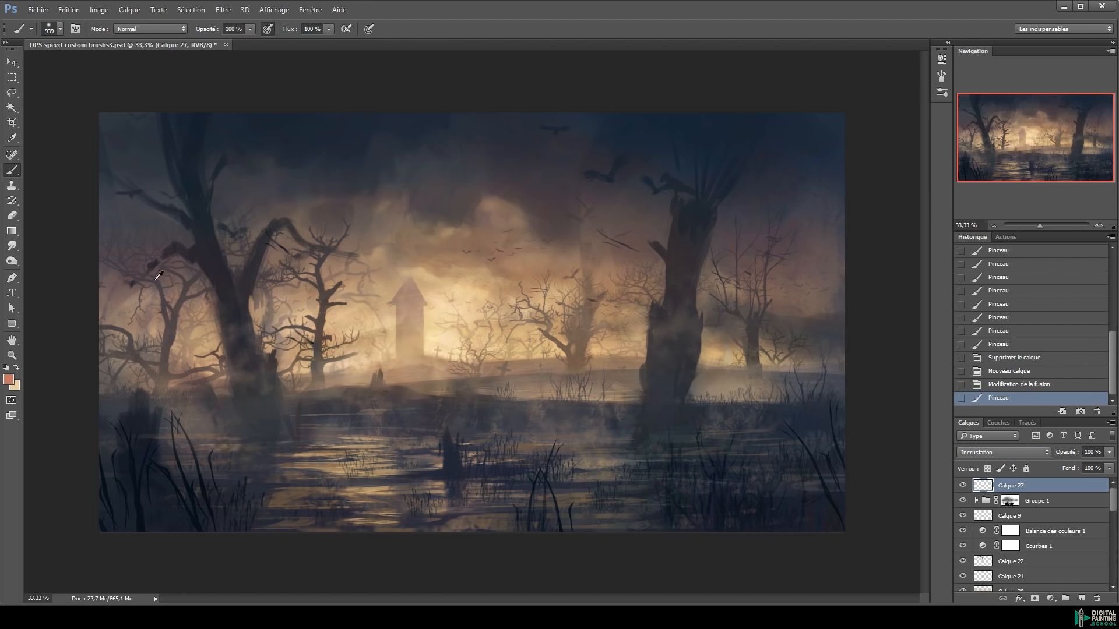
pyautogui.moveTo(205, 338)
pyautogui.mouseDown()
pyautogui.moveTo(128, 235)
pyautogui.moveTo(389, 147)
pyautogui.mouseUp()
pyautogui.moveTo(519, 222); pyautogui.dragTo(483, 222)
pyautogui.moveTo(397, 144); pyautogui.dragTo(525, 163)
pyautogui.moveTo(577, 183)
pyautogui.mouseDown()
pyautogui.moveTo(631, 206)
pyautogui.moveTo(648, 233)
pyautogui.moveTo(698, 262)
pyautogui.moveTo(724, 318)
pyautogui.moveTo(749, 330)
pyautogui.mouseUp()
pyautogui.moveTo(752, 331)
pyautogui.mouseDown()
pyautogui.moveTo(804, 326)
pyautogui.moveTo(794, 325)
pyautogui.mouseUp()
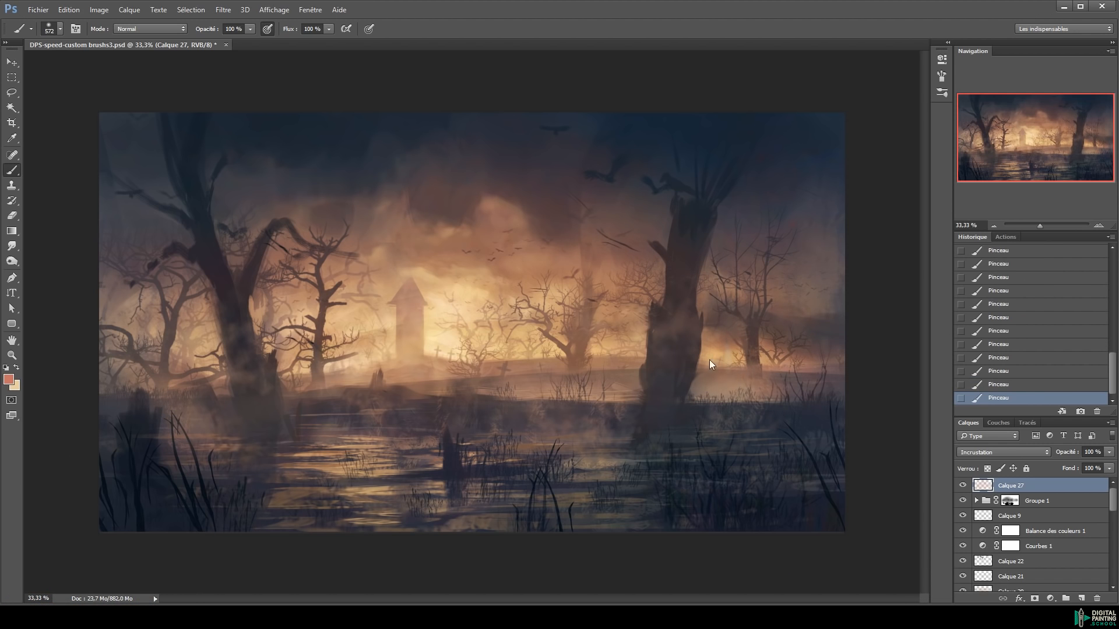
# Paint cream light beside the tower and erase some of the warm tint around the left tree with a 664 px eraser
pyautogui.press('x')
pyautogui.moveTo(436, 272); pyautogui.dragTo(478, 298)
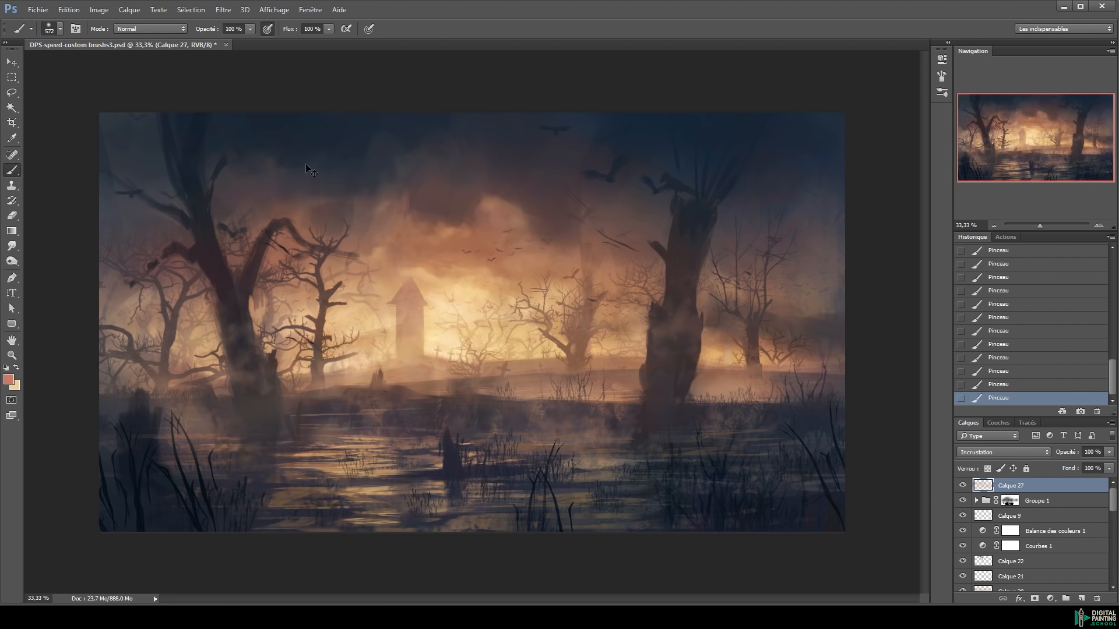
pyautogui.press('e')
pyautogui.moveTo(324, 229); pyautogui.dragTo(353, 230)
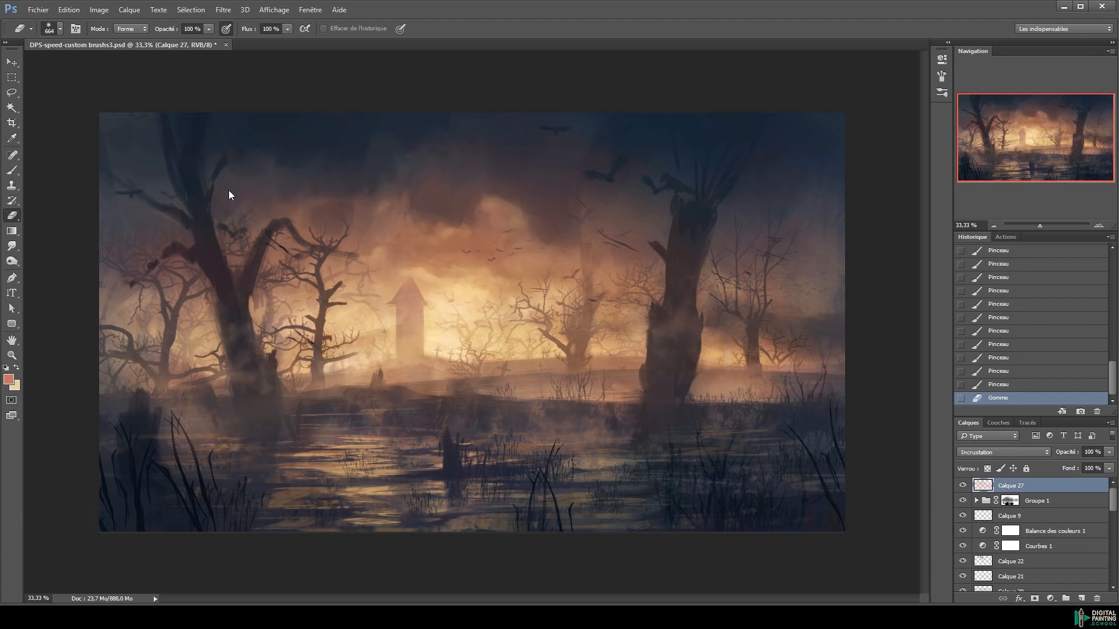
# Paint orange light over the left trees and the water below the tower, then erase the excess near the left bank
pyautogui.press('b')
pyautogui.moveTo(96, 298); pyautogui.dragTo(111, 309)
pyautogui.moveTo(111, 309); pyautogui.dragTo(125, 318)
pyautogui.moveTo(125, 318)
pyautogui.mouseDown()
pyautogui.moveTo(216, 292)
pyautogui.moveTo(356, 322)
pyautogui.moveTo(449, 289)
pyautogui.moveTo(520, 301)
pyautogui.moveTo(401, 336)
pyautogui.mouseUp()
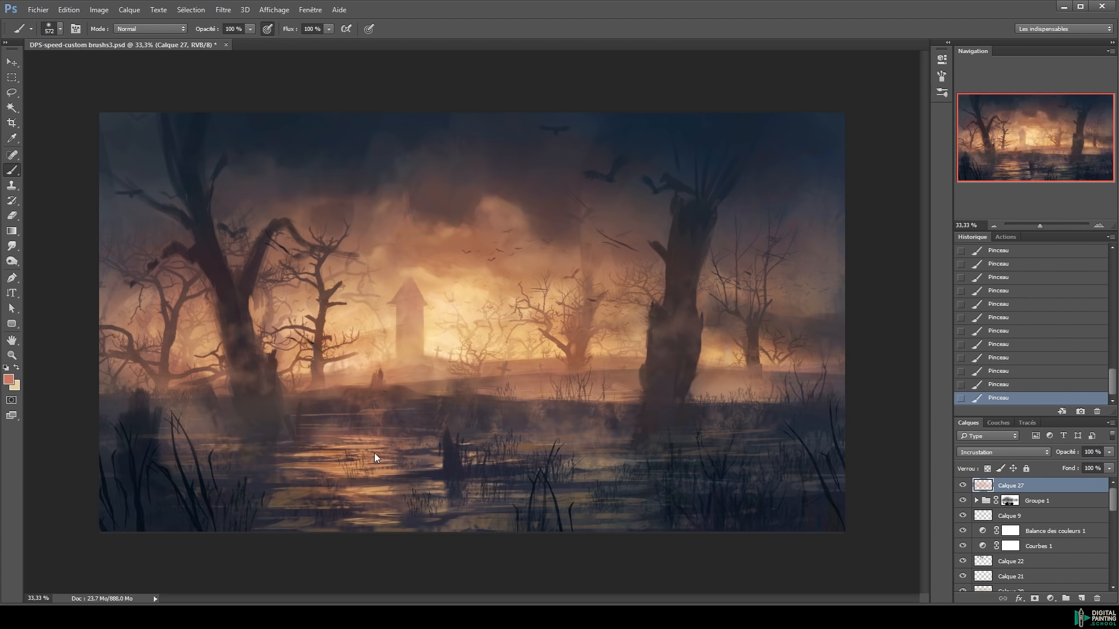
pyautogui.press('e')
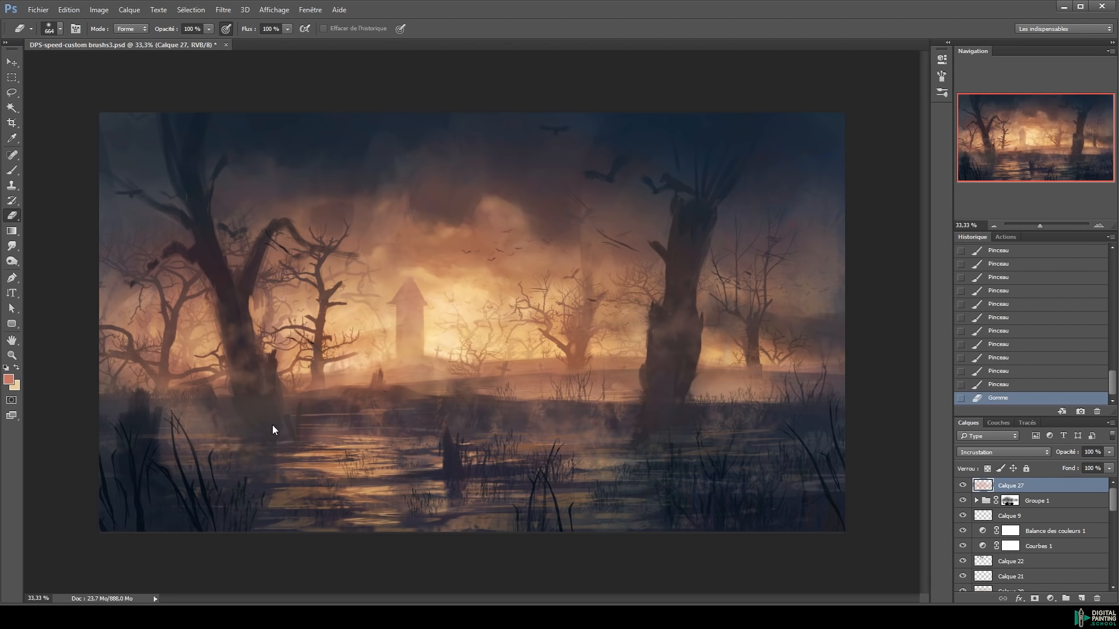
# Alternate cream and orange strokes over the swamp water to warm its reflections on Calque 27
pyautogui.press('b')
pyautogui.press('x')
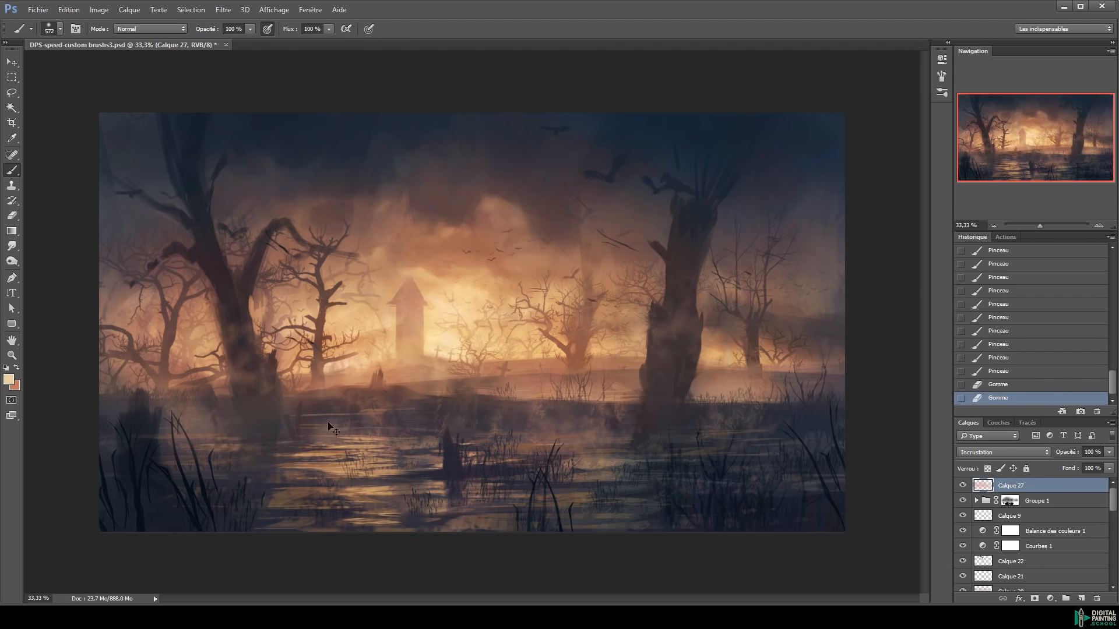
pyautogui.moveTo(529, 434); pyautogui.dragTo(577, 466)
pyautogui.press('x')
pyautogui.moveTo(504, 421); pyautogui.dragTo(525, 464)
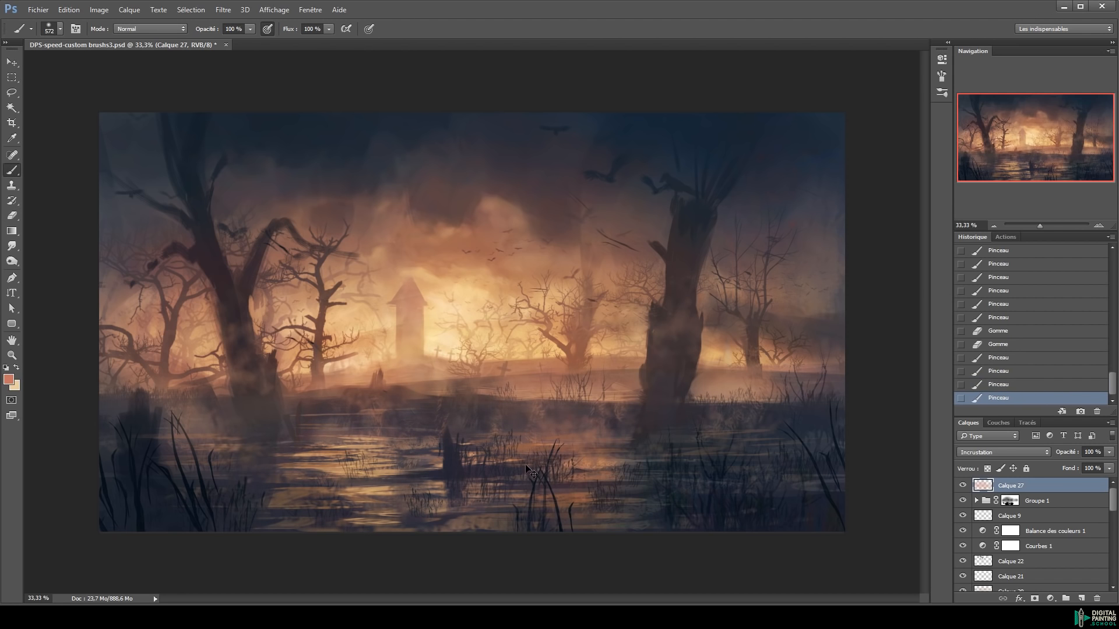
pyautogui.press('x')
pyautogui.moveTo(357, 423)
pyautogui.mouseDown()
pyautogui.moveTo(327, 425)
pyautogui.moveTo(377, 447)
pyautogui.mouseUp()
pyautogui.moveTo(378, 448); pyautogui.dragTo(424, 464)
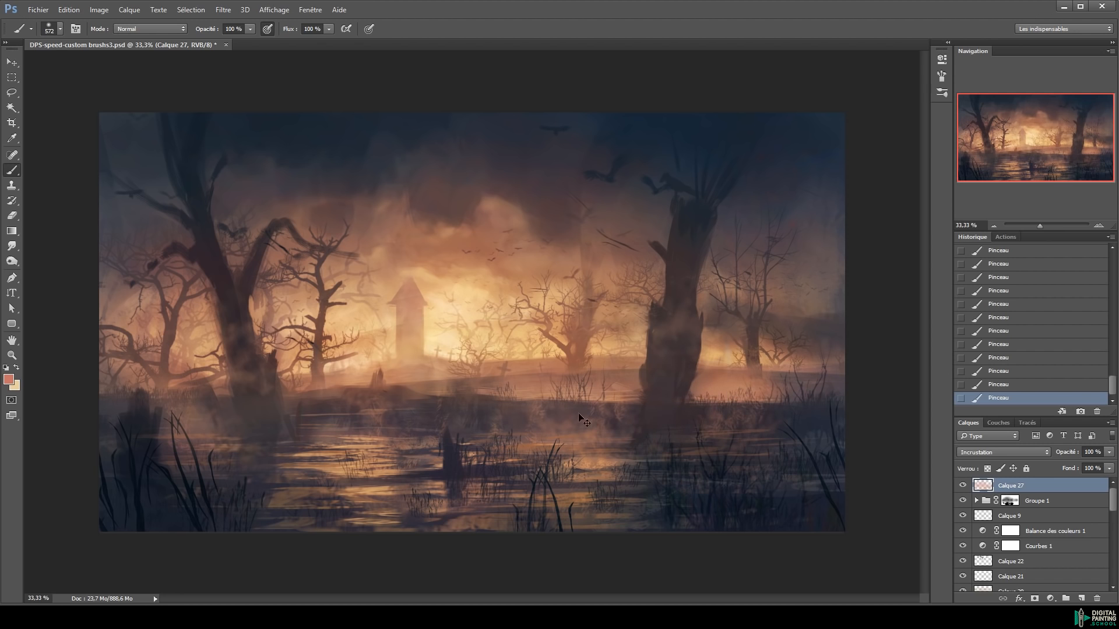
# Brush warm light along the far shore and among the trees on both sides of the tower, undoing one unwanted stroke
pyautogui.moveTo(392, 405); pyautogui.dragTo(342, 413)
pyautogui.moveTo(300, 357); pyautogui.dragTo(329, 356)
pyautogui.moveTo(254, 341); pyautogui.dragTo(533, 353)
pyautogui.hotkey('ctrl', 'z')
pyautogui.moveTo(278, 350); pyautogui.dragTo(320, 345)
pyautogui.click(620, 341)
pyautogui.moveTo(525, 351)
pyautogui.mouseDown()
pyautogui.moveTo(497, 351)
pyautogui.moveTo(572, 385)
pyautogui.mouseUp()
# Compare the painting with and without Calque 27, keep the layer visible and erase some of its light around the left trees
pyautogui.press('v')
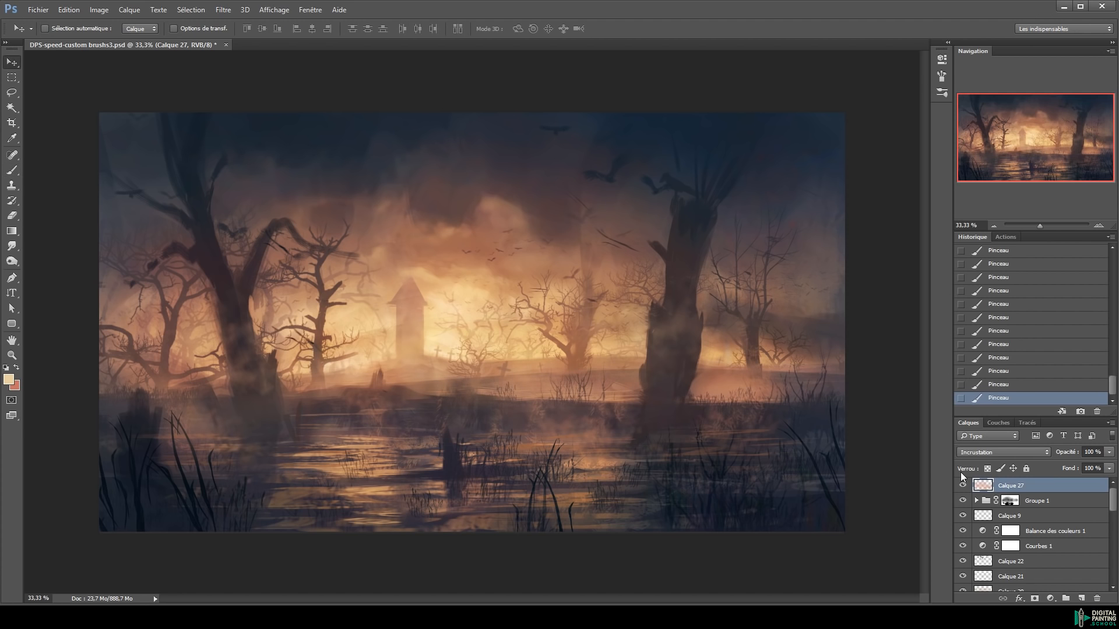
pyautogui.click(963, 486)
pyautogui.click(963, 486)
pyautogui.click(963, 486)
pyautogui.click(963, 488)
pyautogui.click(962, 489)
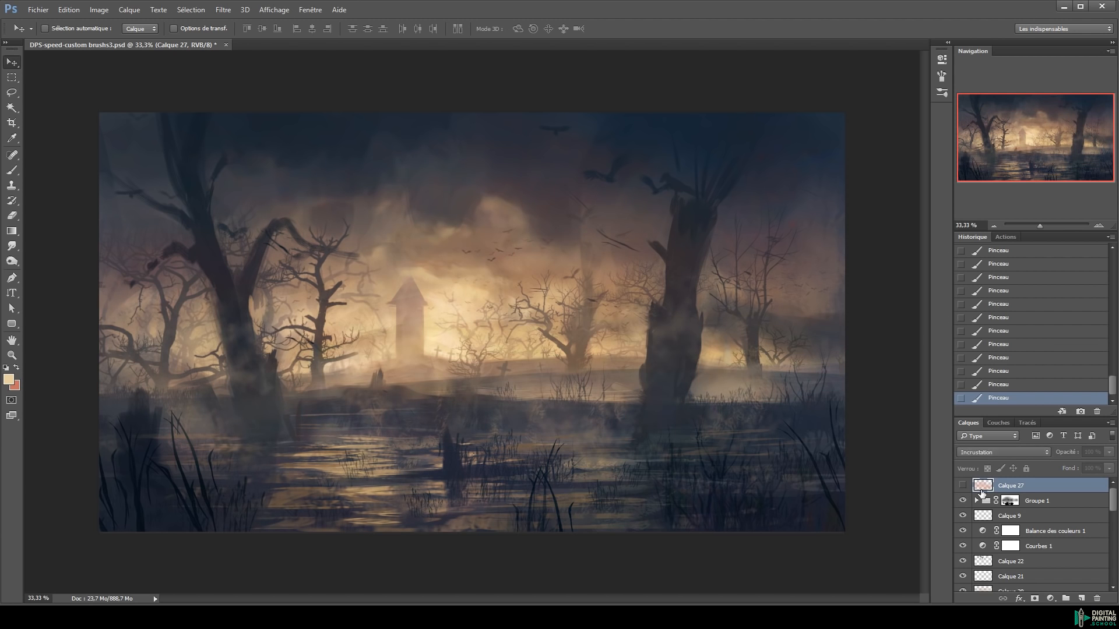
pyautogui.click(962, 488)
pyautogui.press('e')
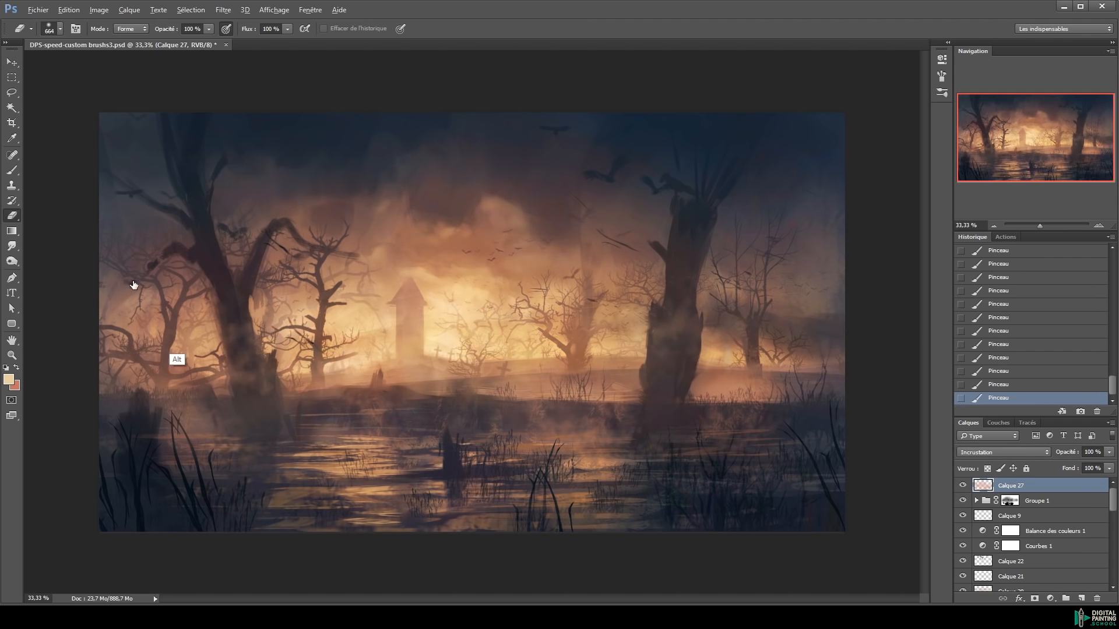
# Try Hue/Saturation hue shifts of up to +10 on Calque 27 and cancel the adjustment
pyautogui.hotkey('ctrl', 'u')
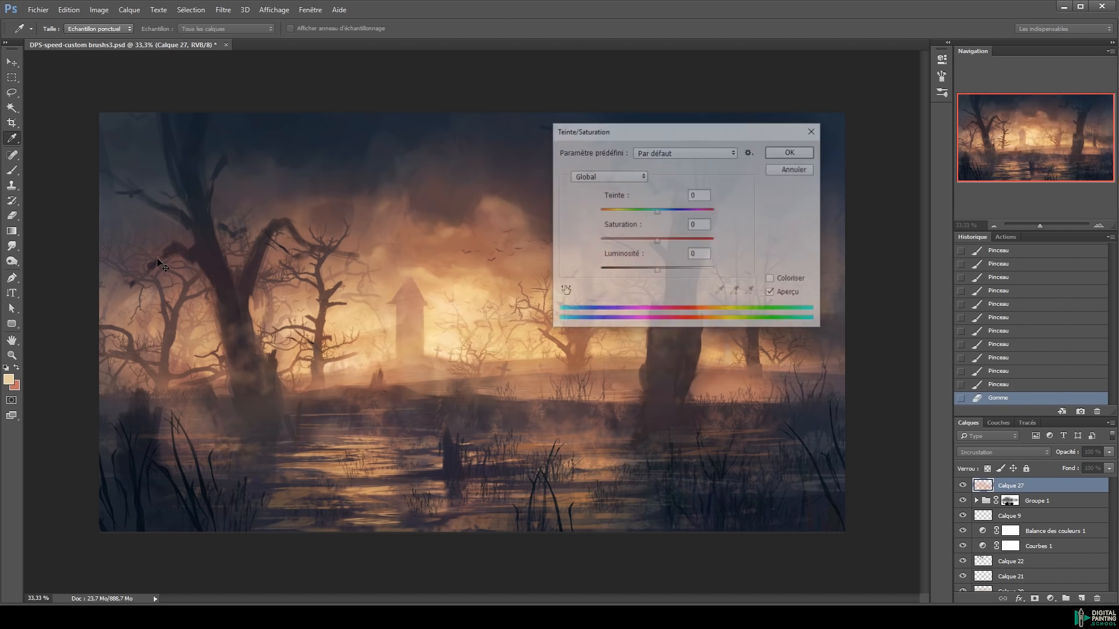
pyautogui.moveTo(711, 133); pyautogui.dragTo(895, 115)
pyautogui.hotkey('shift', 'Down')
pyautogui.hotkey('shift', 'Up')
pyautogui.hotkey('shift', 'Up')
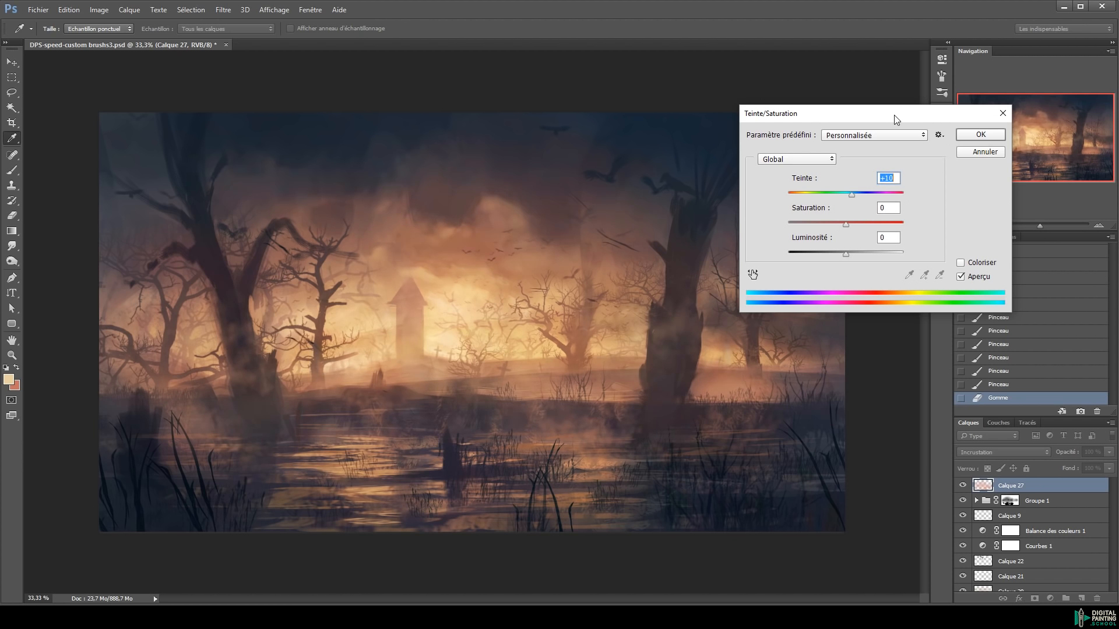
pyautogui.hotkey('shift', 'Down')
pyautogui.hotkey('shift', 'Up')
pyautogui.hotkey('shift', 'Down')
pyautogui.press('Escape')
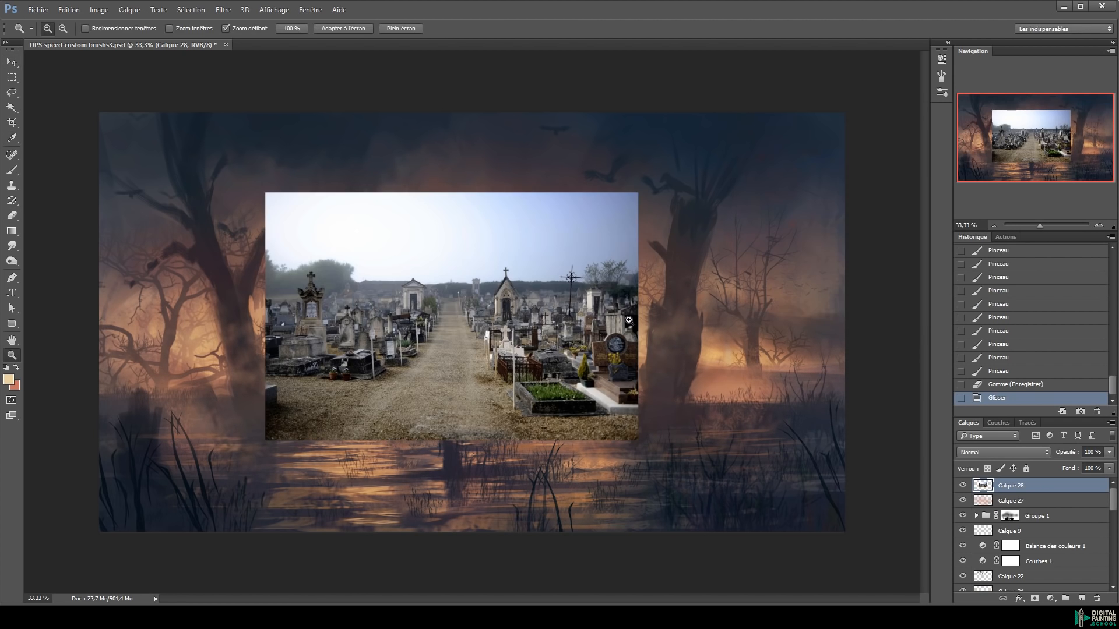
# Outline the small pedimented mausoleum in the cemetery photo with the Polygonal Lasso at 100% zoom and copy it to a new layer
pyautogui.hotkey('ctrl', '1')
pyautogui.hotkey('shift', 'l')
pyautogui.click(417, 333)
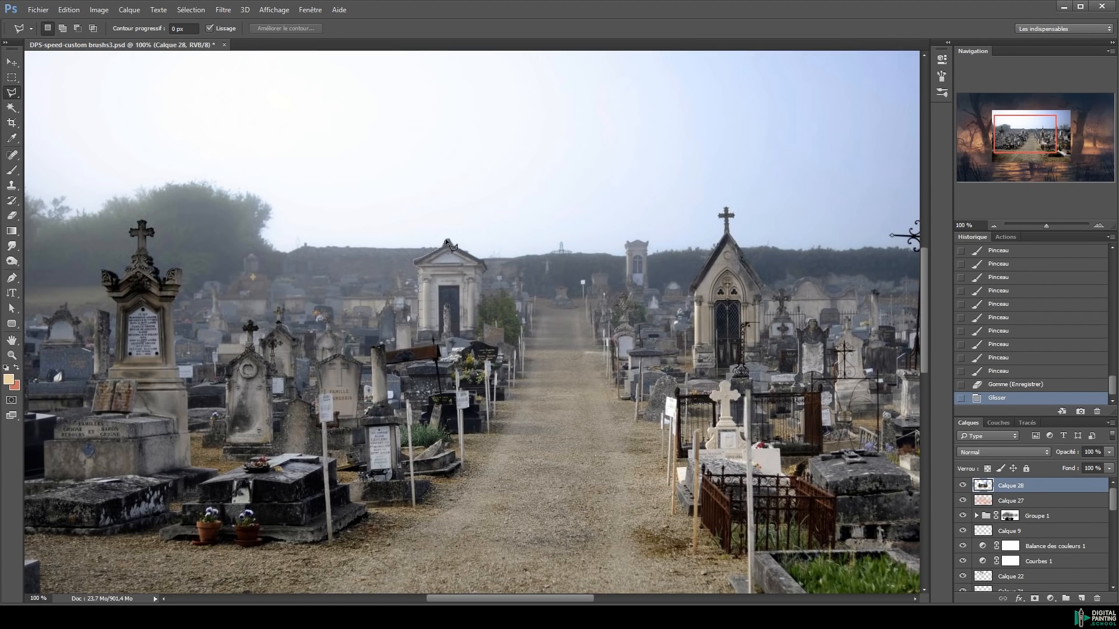
pyautogui.click(484, 271)
pyautogui.click(482, 336)
pyautogui.click(420, 337)
pyautogui.hotkey('ctrl', 'j')
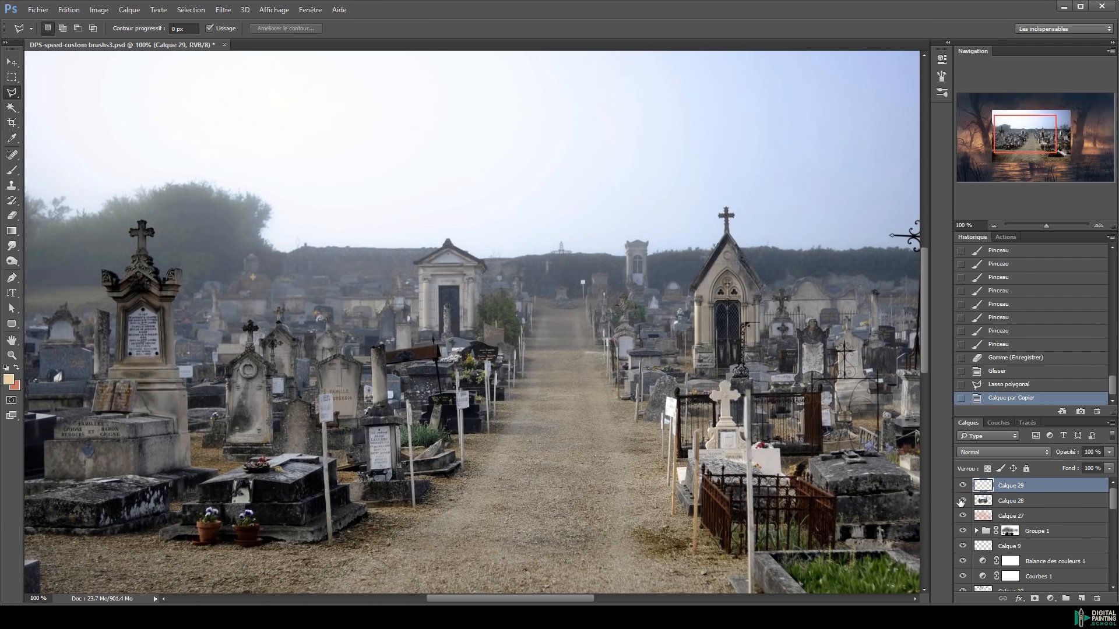
# Hide the photo layer Calque 28, flip the mausoleum cutout horizontally, enlarge it to about 140% and place it over the painted tower
pyautogui.click(962, 500)
pyautogui.hotkey('ctrl', 't')
pyautogui.rightClick(472, 307)
pyautogui.click(520, 482)
pyautogui.moveTo(487, 340); pyautogui.dragTo(503, 361)
pyautogui.moveTo(477, 318); pyautogui.dragTo(469, 373)
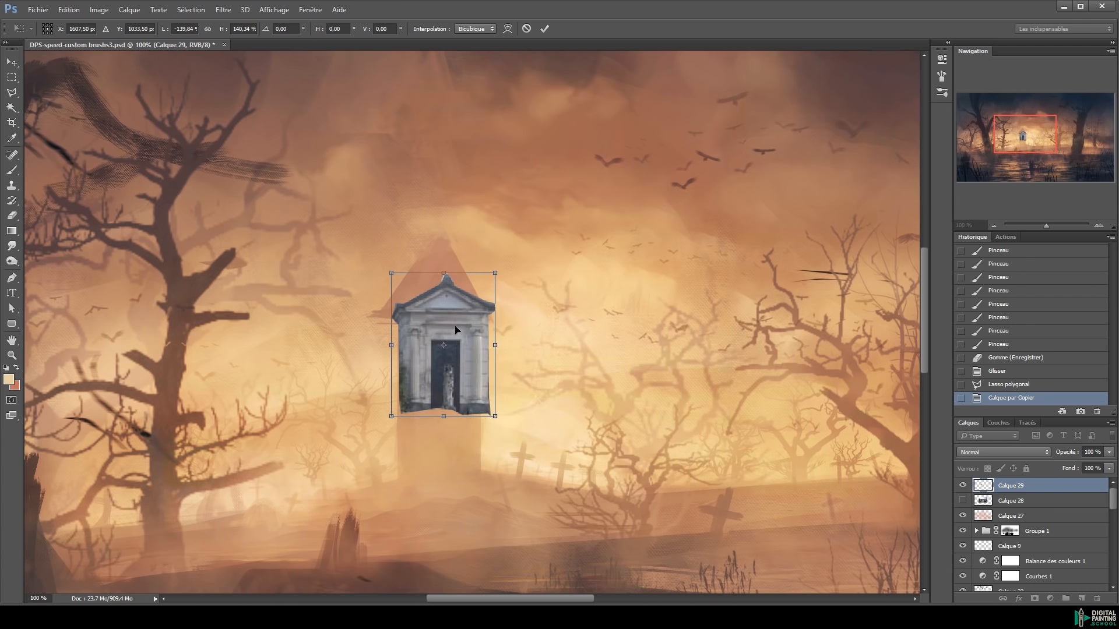
pyautogui.press('Return')
# Duplicate the mausoleum layer, hide the original beneath it and select the roof area with a rectangular marquee
pyautogui.press('m')
pyautogui.moveTo(505, 324)
pyautogui.mouseDown()
pyautogui.moveTo(370, 275)
pyautogui.moveTo(508, 325)
pyautogui.mouseUp()
pyautogui.hotkey('ctrl', 'd')
pyautogui.hotkey('ctrl', 'j')
pyautogui.click(962, 501)
pyautogui.hotkey('ctrl', 't')
pyautogui.moveTo(448, 256); pyautogui.dragTo(449, 183)
pyautogui.press('Escape')
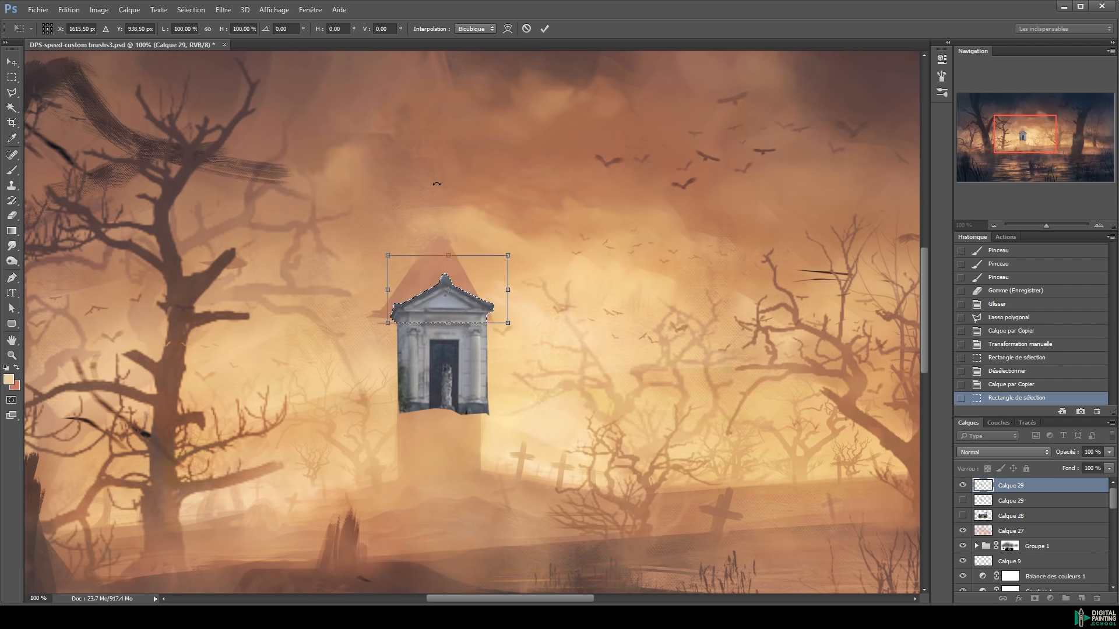
# Stretch the selected mausoleum roof upward into a taller, steeper pediment and clear the selection
pyautogui.moveTo(464, 316); pyautogui.dragTo(464, 305)
pyautogui.hotkey('ctrl', 't')
pyautogui.moveTo(447, 245); pyautogui.dragTo(458, 138)
pyautogui.press('Return')
pyautogui.moveTo(433, 194); pyautogui.dragTo(475, 239)
pyautogui.hotkey('ctrl', 't')
pyautogui.moveTo(454, 194); pyautogui.dragTo(454, 215)
pyautogui.press('Return')
pyautogui.hotkey('ctrl', 'd')
# Select the mausoleum's body below the roof and duplicate it straight down to lengthen the building into a tower
pyautogui.moveTo(513, 340); pyautogui.dragTo(327, 426)
pyautogui.press('v')
pyautogui.keyDown('alt'); pyautogui.keyDown('shift'); pyautogui.moveTo(452, 352); pyautogui.dragTo(452, 464); pyautogui.keyUp('shift'); pyautogui.keyUp('alt')
pyautogui.hotkey('ctrl', 'd')
# Fade the base of the lengthened mausoleum into the misty ground with a soft eraser
pyautogui.press('e')
pyautogui.keyDown('alt'); pyautogui.moveTo(304, 372); pyautogui.dragTo(183, 334); pyautogui.keyUp('alt')
pyautogui.keyDown('alt'); pyautogui.moveTo(426, 400); pyautogui.dragTo(308, 342); pyautogui.keyUp('alt')
pyautogui.moveTo(501, 531)
pyautogui.mouseDown()
pyautogui.moveTo(373, 528)
pyautogui.moveTo(467, 510)
pyautogui.mouseUp()
pyautogui.moveTo(408, 504); pyautogui.dragTo(474, 497)
pyautogui.click(474, 497)
# Try Overlay and Darken on the mausoleum layer, undo an eraser stroke and set the blend mode to Soft Light
pyautogui.click(967, 452)
pyautogui.click(989, 331)
pyautogui.click(986, 452)
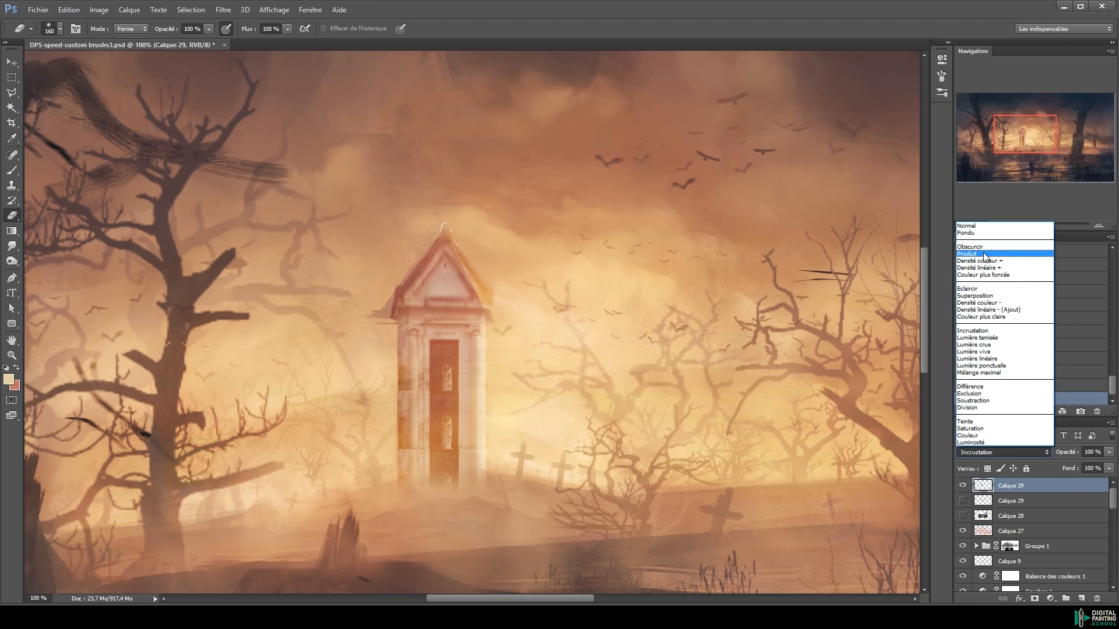
pyautogui.click(985, 244)
pyautogui.click(736, 358)
pyautogui.moveTo(443, 262)
pyautogui.mouseDown()
pyautogui.moveTo(383, 478)
pyautogui.moveTo(400, 502)
pyautogui.mouseUp()
pyautogui.hotkey('ctrl', 'z')
pyautogui.click(1005, 454)
pyautogui.click(991, 339)
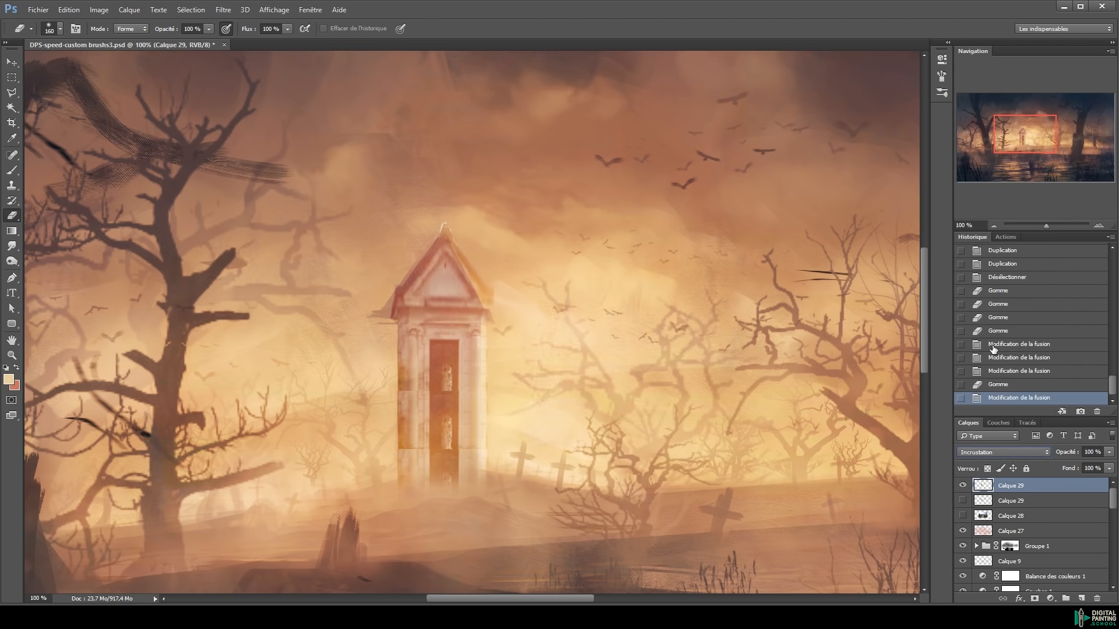
# Duplicate the Soft Light mausoleum layer and set the copy to Darken at 20% opacity
pyautogui.hotkey('ctrl', 'j')
pyautogui.click(968, 454)
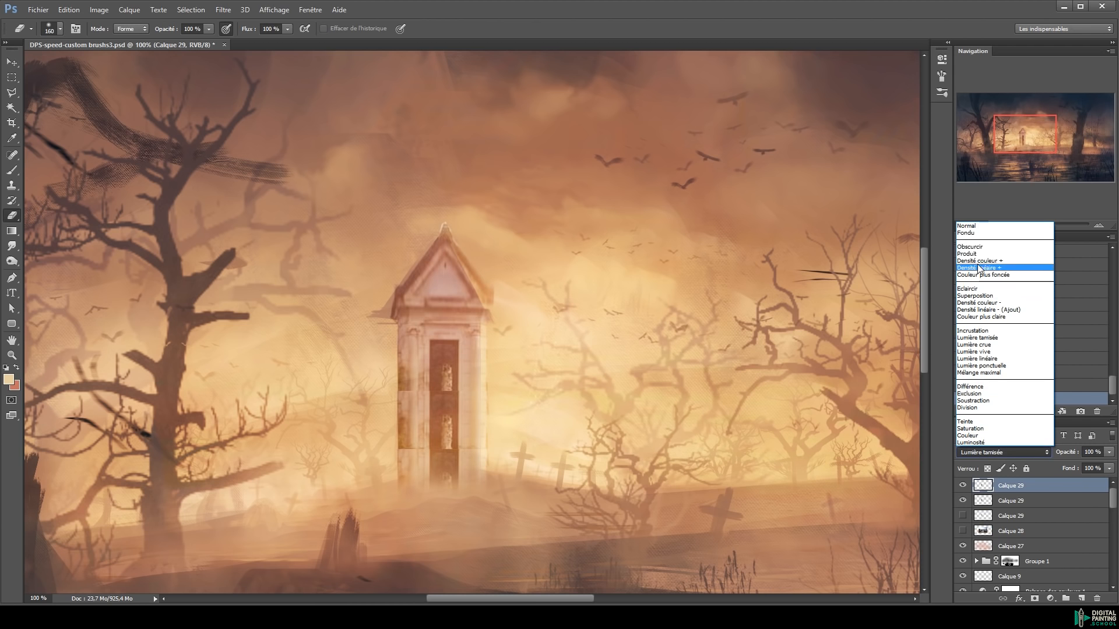
pyautogui.click(971, 247)
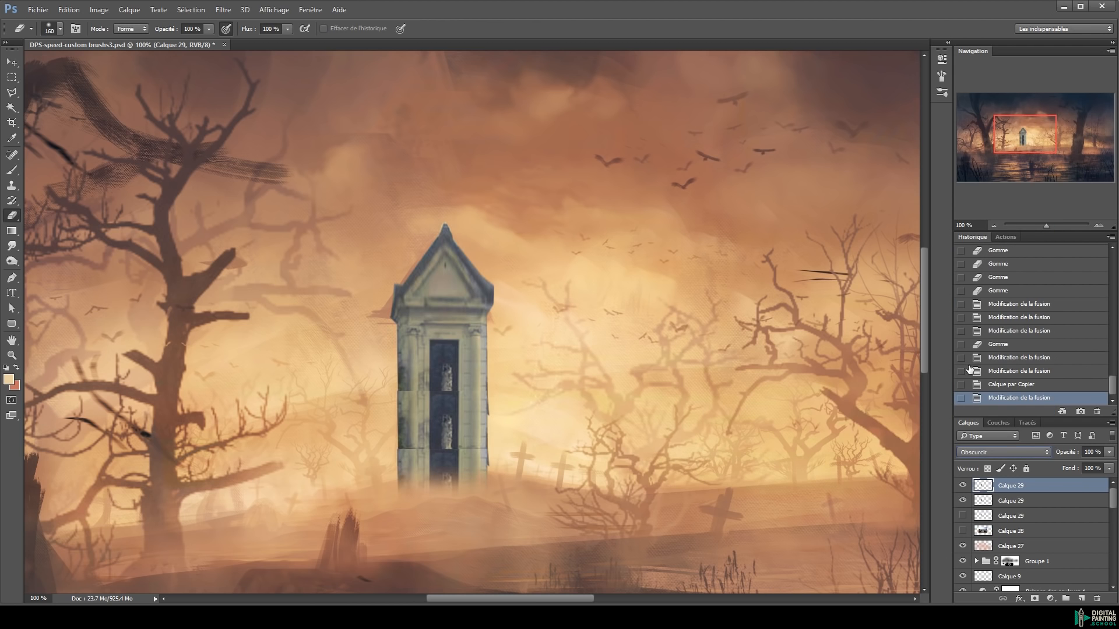
pyautogui.press('v')
pyautogui.press('2')
# Create a new top layer named PO and choose the Ink Big brush at 22 px for paintover close up on the tower
pyautogui.press('z')
pyautogui.moveTo(804, 398); pyautogui.dragTo(424, 336)
pyautogui.press('b')
pyautogui.hotkey('ctrl', 'shift', 'n')
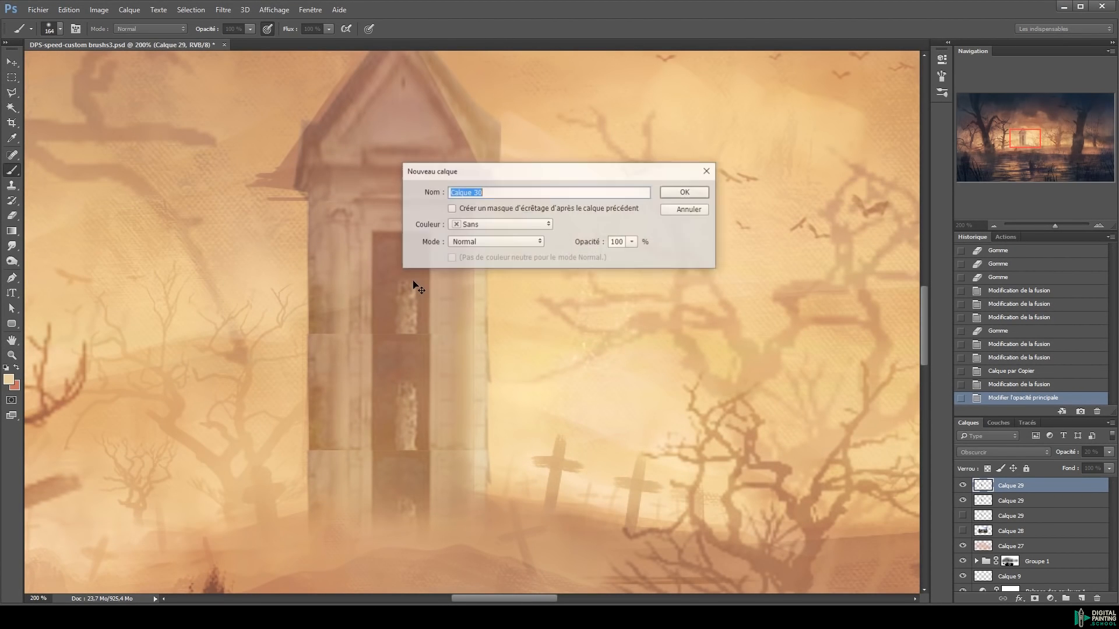
pyautogui.write('PO')
pyautogui.press('Return')
pyautogui.scroll(2, 733, 369)
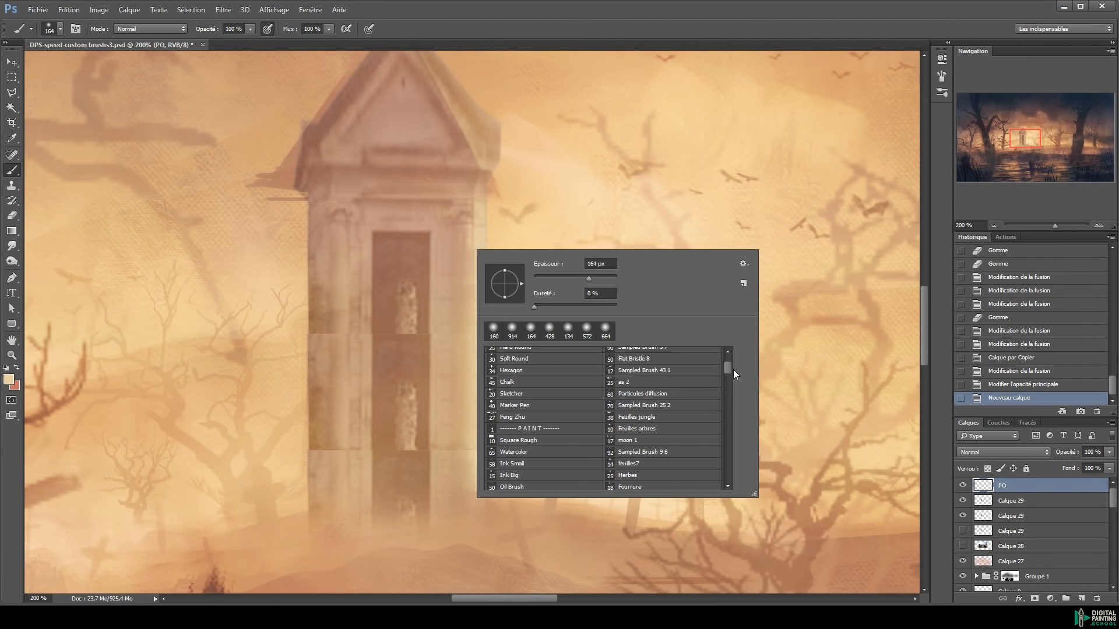
pyautogui.click(540, 421)
pyautogui.click(542, 441)
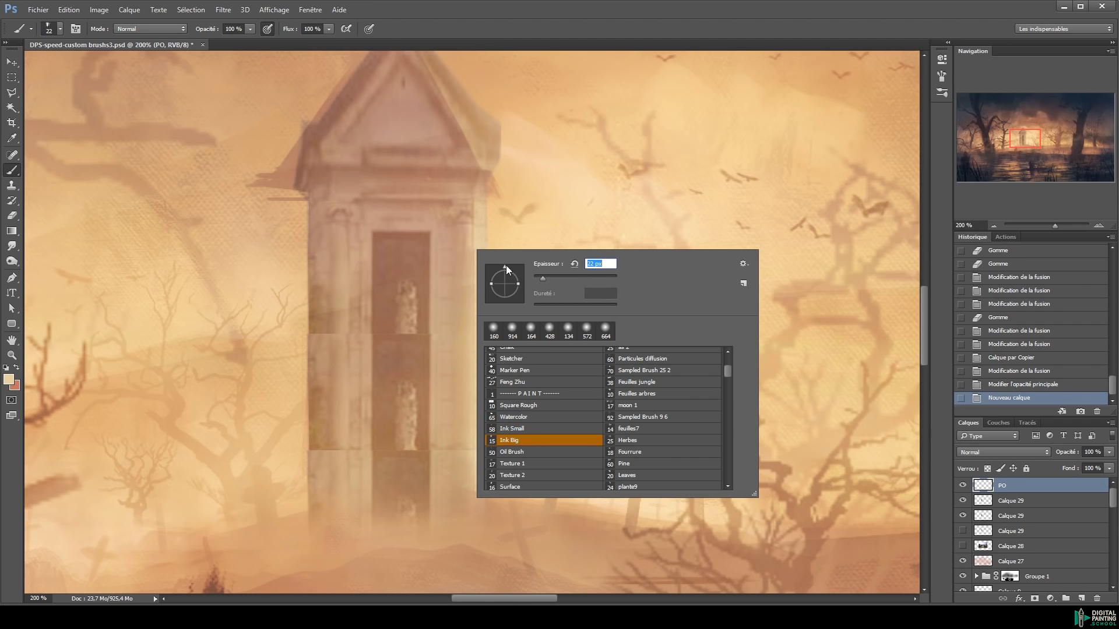
# Paint over the statue and the upper door opening on the tower's front with sampled wall colours
pyautogui.click(385, 230)
pyautogui.keyDown('alt'); pyautogui.click(383, 232); pyautogui.keyUp('alt')
pyautogui.moveTo(370, 252)
pyautogui.mouseDown()
pyautogui.moveTo(425, 254)
pyautogui.moveTo(406, 269)
pyautogui.mouseUp()
pyautogui.moveTo(371, 257); pyautogui.dragTo(364, 391)
pyautogui.moveTo(370, 304); pyautogui.dragTo(370, 365)
pyautogui.moveTo(391, 265)
pyautogui.mouseDown()
pyautogui.moveTo(397, 359)
pyautogui.moveTo(408, 356)
pyautogui.mouseUp()
pyautogui.moveTo(422, 265); pyautogui.dragTo(421, 356)
pyautogui.moveTo(427, 273); pyautogui.dragTo(427, 314)
pyautogui.moveTo(411, 274)
pyautogui.mouseDown()
pyautogui.moveTo(394, 350)
pyautogui.moveTo(415, 371)
pyautogui.moveTo(382, 323)
pyautogui.moveTo(356, 364)
pyautogui.mouseUp()
# Cover the photo seams along the tower's left wall with brush strokes in a sampled colour
pyautogui.keyDown('alt'); pyautogui.click(324, 316); pyautogui.keyUp('alt')
pyautogui.moveTo(317, 327)
pyautogui.mouseDown()
pyautogui.moveTo(306, 450)
pyautogui.moveTo(319, 199)
pyautogui.mouseUp()
pyautogui.moveTo(227, 247); pyautogui.dragTo(242, 257)
pyautogui.press('e')
pyautogui.press('b')
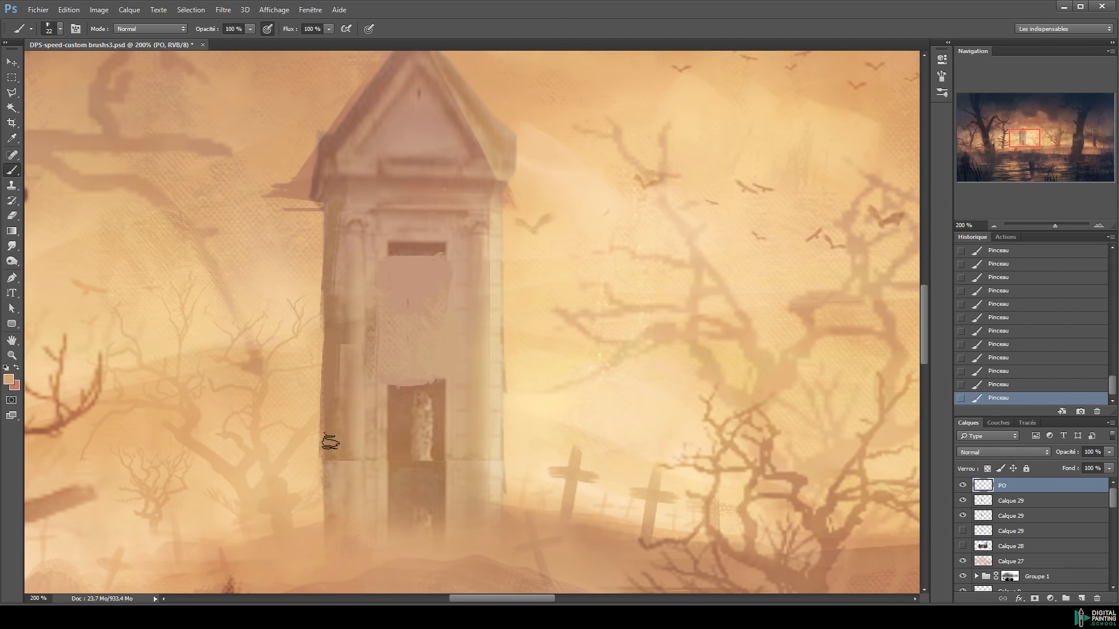
# Repaint the tower's right edge and the right side of its roof with colours sampled from the surroundings
pyautogui.keyDown('alt'); pyautogui.click(492, 470); pyautogui.keyUp('alt')
pyautogui.moveTo(492, 223); pyautogui.dragTo(542, 326)
pyautogui.moveTo(399, 256)
pyautogui.mouseDown()
pyautogui.moveTo(452, 188)
pyautogui.moveTo(406, 253)
pyautogui.moveTo(476, 239)
pyautogui.mouseUp()
pyautogui.keyDown('alt'); pyautogui.click(499, 140); pyautogui.keyUp('alt')
pyautogui.moveTo(481, 168); pyautogui.dragTo(511, 211)
pyautogui.moveTo(473, 126); pyautogui.dragTo(544, 227)
pyautogui.keyDown('alt'); pyautogui.click(502, 180); pyautogui.keyUp('alt')
pyautogui.moveTo(491, 165); pyautogui.dragTo(527, 207)
pyautogui.keyDown('alt'); pyautogui.click(455, 155); pyautogui.keyUp('alt')
pyautogui.keyDown('alt'); pyautogui.rightClick(494, 179); pyautogui.keyUp('alt')
pyautogui.moveTo(485, 165)
pyautogui.mouseDown()
pyautogui.moveTo(561, 263)
pyautogui.moveTo(558, 218)
pyautogui.mouseUp()
# Refine the tower's left side and build up small blocks at the roof's apex and corners with sampled colours
pyautogui.keyDown('alt'); pyautogui.click(382, 240); pyautogui.keyUp('alt')
pyautogui.keyDown('alt'); pyautogui.click(352, 277); pyautogui.keyUp('alt')
pyautogui.moveTo(376, 227)
pyautogui.mouseDown()
pyautogui.moveTo(374, 249)
pyautogui.moveTo(335, 290)
pyautogui.moveTo(368, 309)
pyautogui.mouseUp()
pyautogui.keyDown('alt'); pyautogui.click(499, 212); pyautogui.keyUp('alt')
pyautogui.moveTo(475, 174); pyautogui.dragTo(532, 256)
pyautogui.press('e')
pyautogui.press('b')
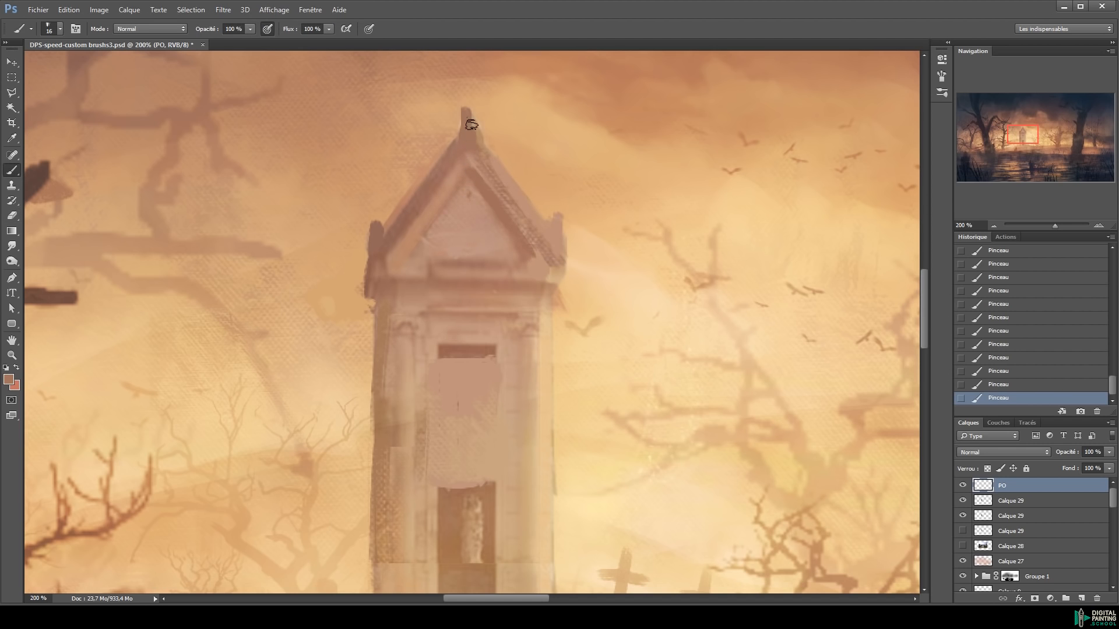
# Set the brush to 4 px and paint thin spires rising from the roof's apex and corner blocks
pyautogui.rightClick(524, 152)
pyautogui.write('4')
pyautogui.press('Return')
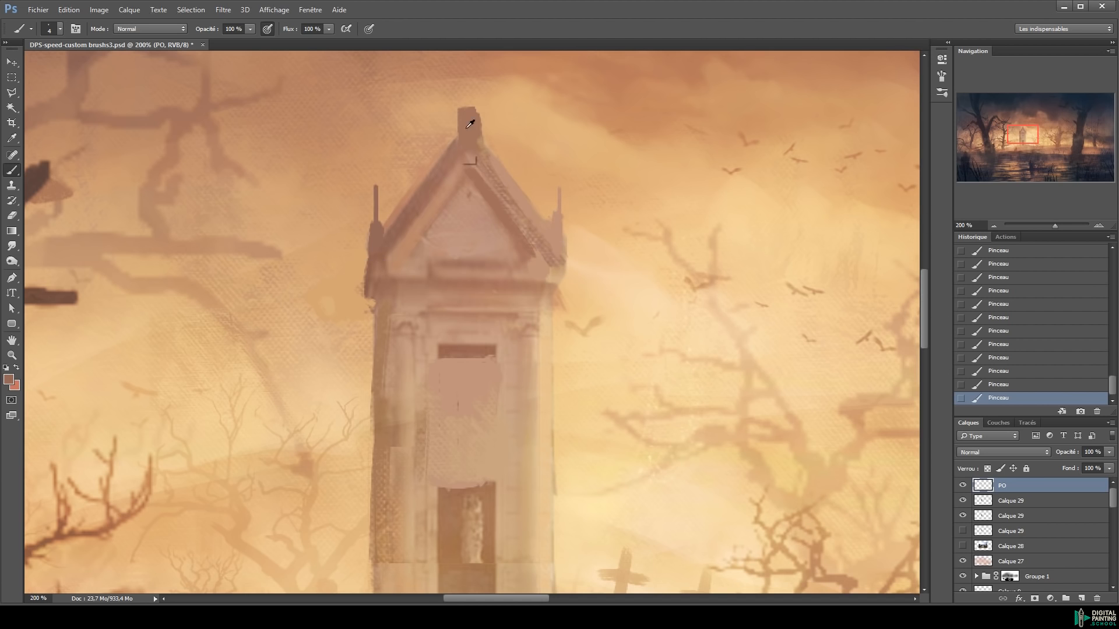
pyautogui.moveTo(471, 123); pyautogui.dragTo(467, 229)
pyautogui.moveTo(458, 162); pyautogui.dragTo(458, 221)
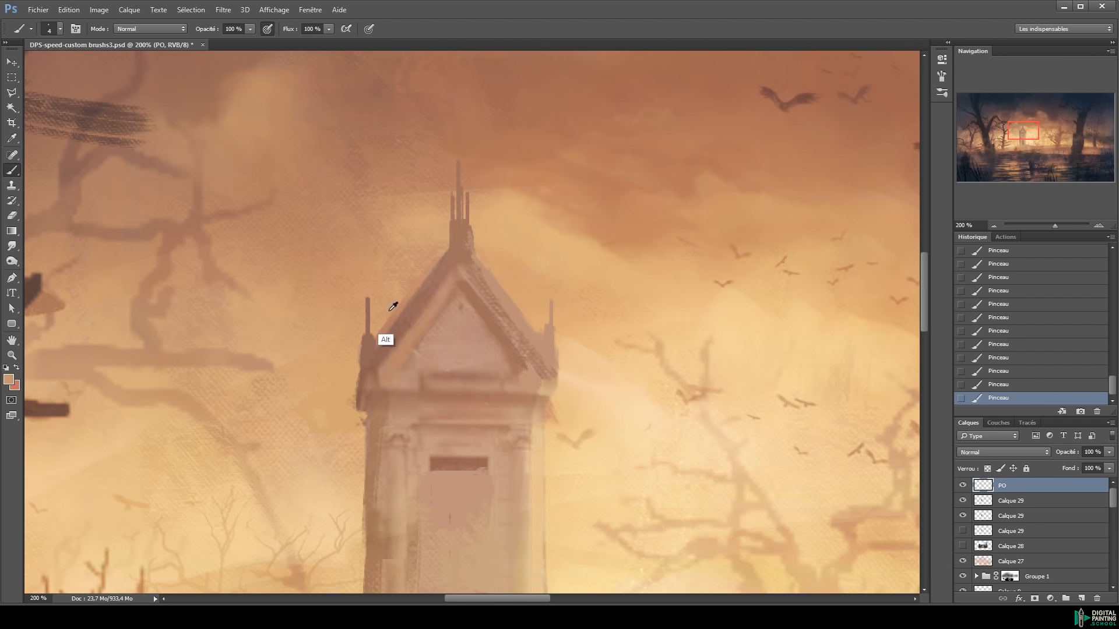
# Try deleting the upper Calque 29 layer with the whole tower in view, and undo the deletion
pyautogui.press('z')
pyautogui.keyDown('alt'); pyautogui.click(484, 335); pyautogui.keyUp('alt')
pyautogui.keyDown('alt'); pyautogui.click(520, 362); pyautogui.keyUp('alt')
pyautogui.keyDown('alt'); pyautogui.click(519, 362); pyautogui.keyUp('alt')
pyautogui.click(417, 291)
pyautogui.press('v')
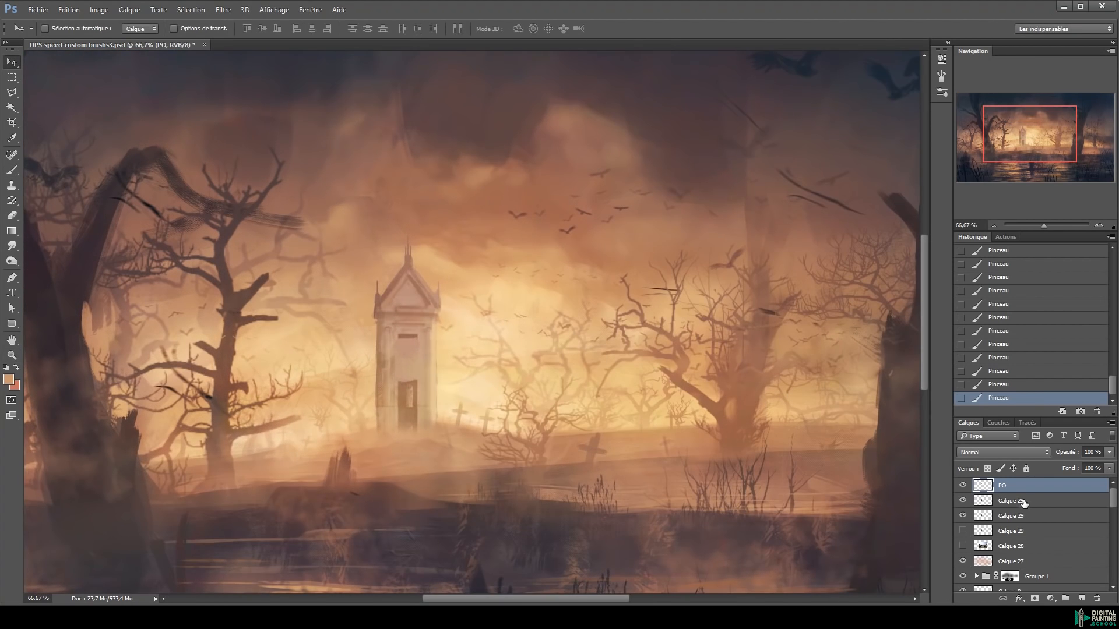
pyautogui.click(1024, 500)
pyautogui.press('Delete')
pyautogui.hotkey('ctrl', 'z')
# Colorize both visible Calque 29 mausoleum layers with Hue/Saturation to warm them
pyautogui.click(1025, 490)
pyautogui.click(1020, 514)
pyautogui.hotkey('ctrl', 'u')
pyautogui.click(961, 262)
pyautogui.click(972, 136)
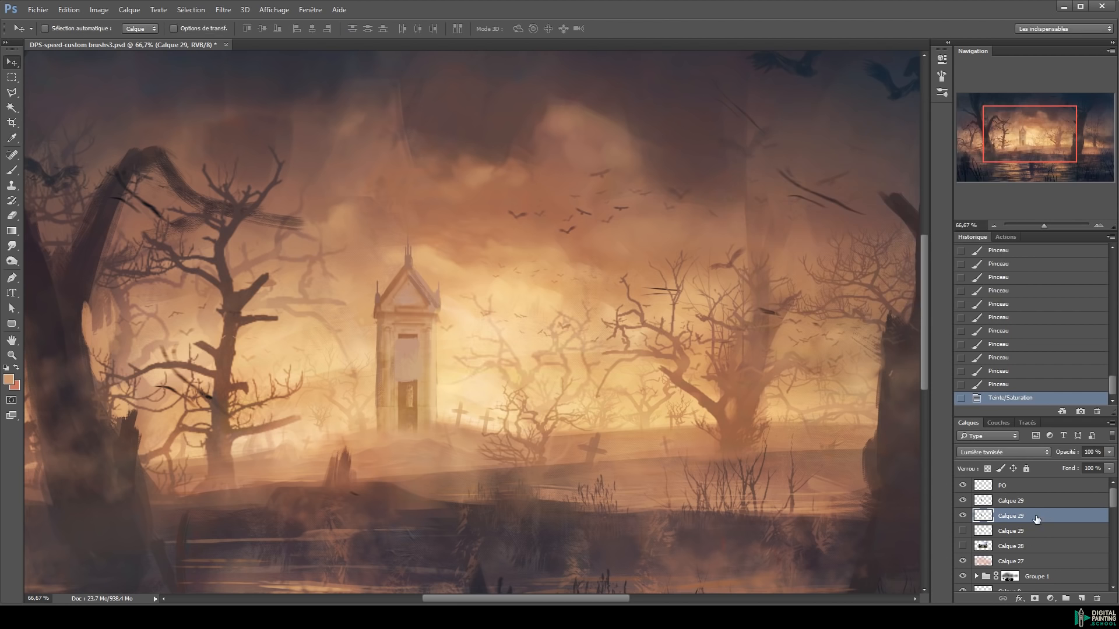
pyautogui.click(1028, 502)
pyautogui.hotkey('ctrl', 'u')
pyautogui.click(960, 262)
pyautogui.click(974, 136)
# Colorize the PO layer with Hue/Saturation at a hue of 26 and adjust its saturation to suit the sunset light
pyautogui.click(1018, 487)
pyautogui.hotkey('ctrl', 'u')
pyautogui.click(969, 264)
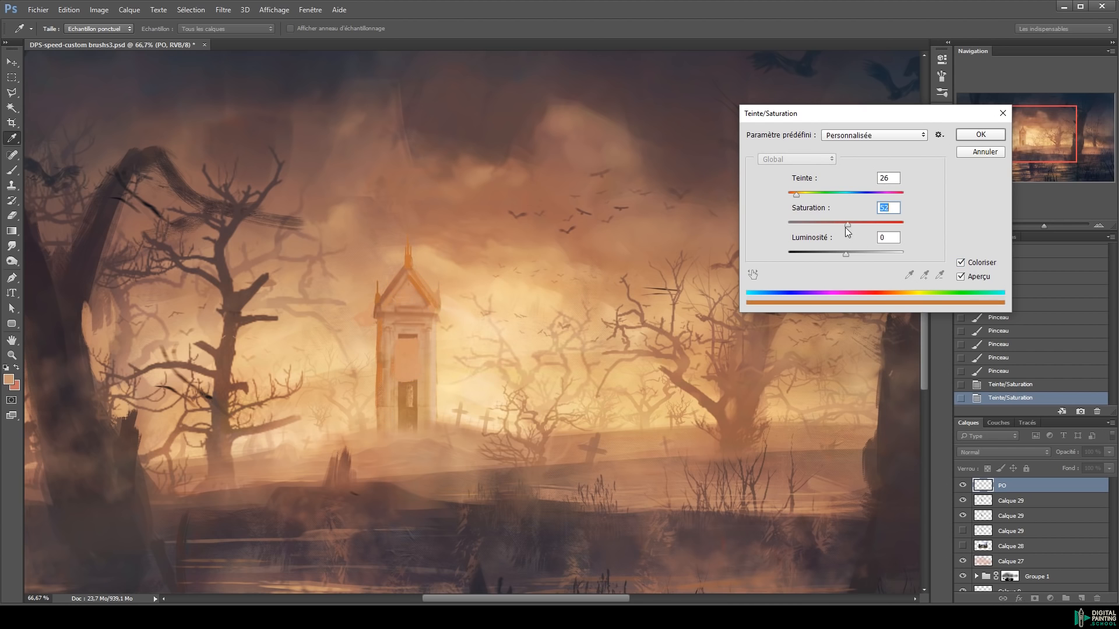
pyautogui.moveTo(841, 225); pyautogui.dragTo(830, 222)
pyautogui.press('Return')
# Paint over the remaining upper door opening and clean up the tower's front with sampled warm wall colours
pyautogui.press('b')
pyautogui.scroll(2, 400, 357)
pyautogui.moveTo(399, 314); pyautogui.dragTo(385, 326)
pyautogui.moveTo(432, 357); pyautogui.dragTo(408, 368)
pyautogui.keyDown('alt'); pyautogui.click(370, 370); pyautogui.keyUp('alt')
pyautogui.moveTo(376, 321)
pyautogui.mouseDown()
pyautogui.moveTo(380, 420)
pyautogui.moveTo(418, 339)
pyautogui.mouseUp()
pyautogui.keyDown('alt'); pyautogui.click(447, 429); pyautogui.keyUp('alt')
pyautogui.moveTo(447, 429); pyautogui.dragTo(376, 429)
pyautogui.moveTo(379, 432)
pyautogui.mouseDown()
pyautogui.moveTo(440, 418)
pyautogui.moveTo(437, 378)
pyautogui.mouseUp()
# Touch up the tower's lower doorway surround and the sky beside its left edge with sampled colours and a 13 px brush
pyautogui.keyDown('alt'); pyautogui.click(449, 310); pyautogui.keyUp('alt')
pyautogui.moveTo(437, 379)
pyautogui.mouseDown()
pyautogui.moveTo(443, 327)
pyautogui.moveTo(420, 309)
pyautogui.mouseUp()
pyautogui.keyDown('alt'); pyautogui.click(397, 447); pyautogui.keyUp('alt')
pyautogui.moveTo(390, 442); pyautogui.dragTo(432, 437)
pyautogui.keyDown('alt'); pyautogui.rightClick(451, 359); pyautogui.keyUp('alt')
pyautogui.keyDown('alt'); pyautogui.click(326, 388); pyautogui.keyUp('alt')
pyautogui.moveTo(342, 431)
pyautogui.mouseDown()
pyautogui.moveTo(363, 320)
pyautogui.moveTo(427, 374)
pyautogui.moveTo(366, 442)
pyautogui.mouseUp()
pyautogui.keyDown('alt'); pyautogui.click(373, 442); pyautogui.keyUp('alt')
pyautogui.moveTo(369, 400)
pyautogui.mouseDown()
pyautogui.moveTo(370, 244)
pyautogui.moveTo(427, 419)
pyautogui.mouseUp()
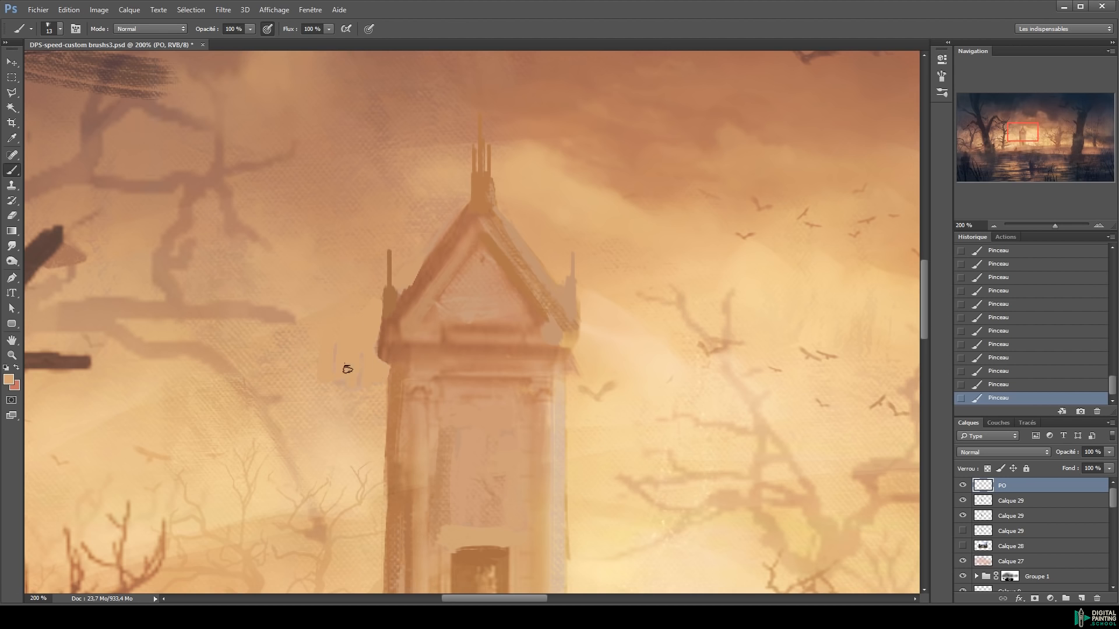
# Lasso the sky beside the roof's left slope, brush light textured colour inside the selection and deselect
pyautogui.press('alt')
pyautogui.press('l')
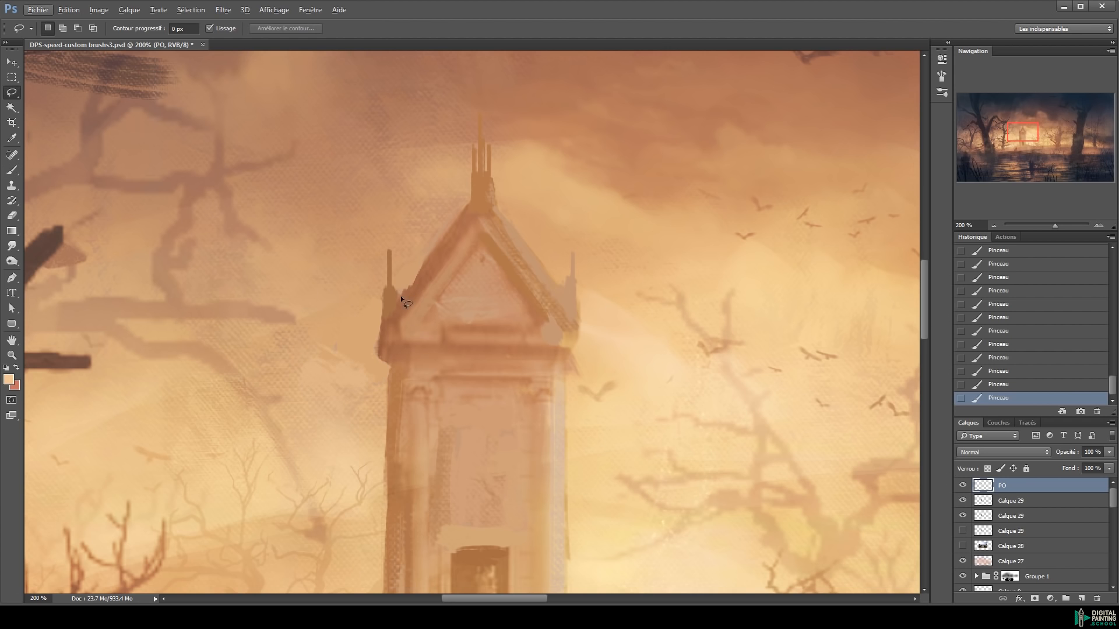
pyautogui.moveTo(401, 199); pyautogui.dragTo(379, 324)
pyautogui.press('b')
pyautogui.moveTo(379, 251); pyautogui.dragTo(373, 300)
pyautogui.moveTo(358, 256)
pyautogui.mouseDown()
pyautogui.moveTo(340, 222)
pyautogui.moveTo(327, 291)
pyautogui.mouseUp()
pyautogui.moveTo(274, 245); pyautogui.dragTo(402, 268)
pyautogui.hotkey('ctrl', 'd')
# Swap to the darker colour and repaint the pinnacle on the roof's left corner
pyautogui.press('x')
pyautogui.moveTo(427, 304)
pyautogui.mouseDown()
pyautogui.moveTo(378, 305)
pyautogui.moveTo(386, 286)
pyautogui.mouseUp()
pyautogui.moveTo(387, 289)
pyautogui.mouseDown()
pyautogui.moveTo(382, 321)
pyautogui.moveTo(387, 233)
pyautogui.mouseUp()
# Set the brush to 5 px and sharpen the apex, right slope and lower edge of the tower's pediment with sampled colours
pyautogui.rightClick(427, 267)
pyautogui.write('5')
pyautogui.press('Return')
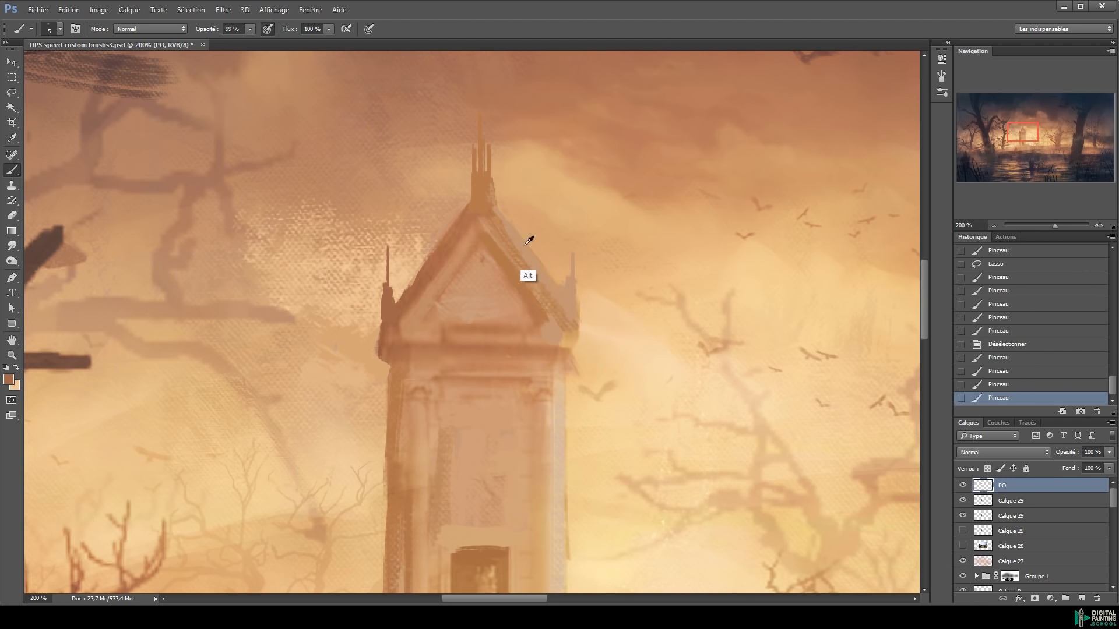
pyautogui.moveTo(477, 194); pyautogui.dragTo(479, 209)
pyautogui.moveTo(481, 197); pyautogui.dragTo(486, 216)
pyautogui.click(495, 228)
pyautogui.keyDown('alt'); pyautogui.click(456, 294); pyautogui.keyUp('alt')
pyautogui.moveTo(508, 232); pyautogui.dragTo(567, 300)
pyautogui.moveTo(553, 338); pyautogui.dragTo(513, 325)
pyautogui.keyDown('alt'); pyautogui.click(491, 339); pyautogui.keyUp('alt')
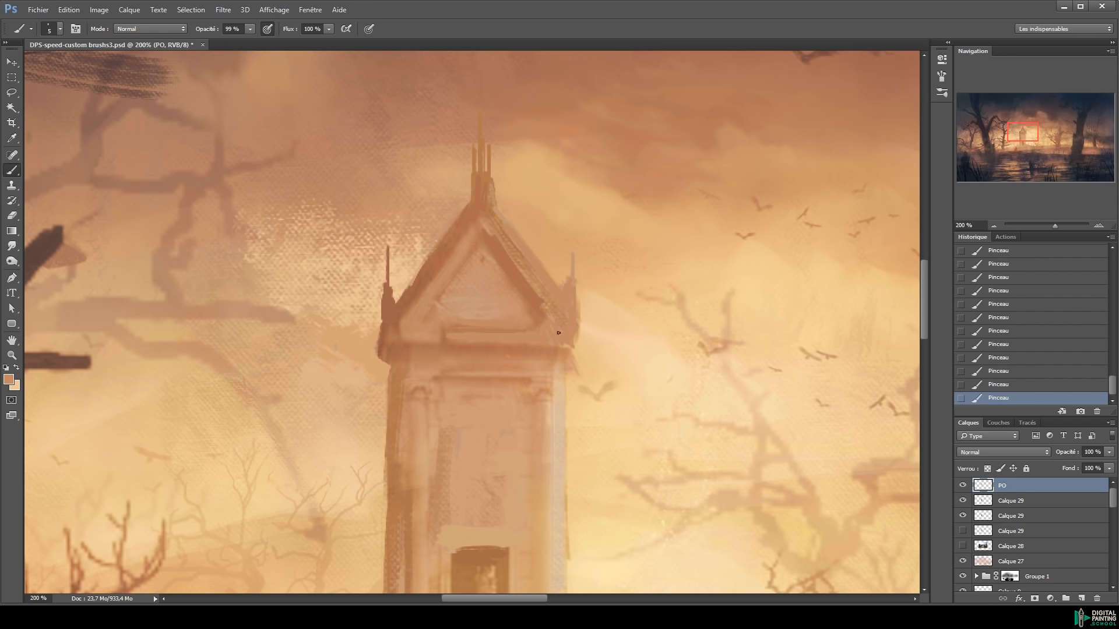
# Clean up the tower's right cornice corner and right wall edge with sampled light sky and stone colours
pyautogui.keyDown('alt'); pyautogui.click(582, 362); pyautogui.keyUp('alt')
pyautogui.moveTo(575, 375); pyautogui.dragTo(571, 358)
pyautogui.press('z')
pyautogui.click(594, 450)
pyautogui.moveTo(552, 412)
pyautogui.mouseDown()
pyautogui.moveTo(464, 301)
pyautogui.moveTo(468, 405)
pyautogui.mouseUp()
pyautogui.keyDown('alt'); pyautogui.click(466, 267); pyautogui.keyUp('alt')
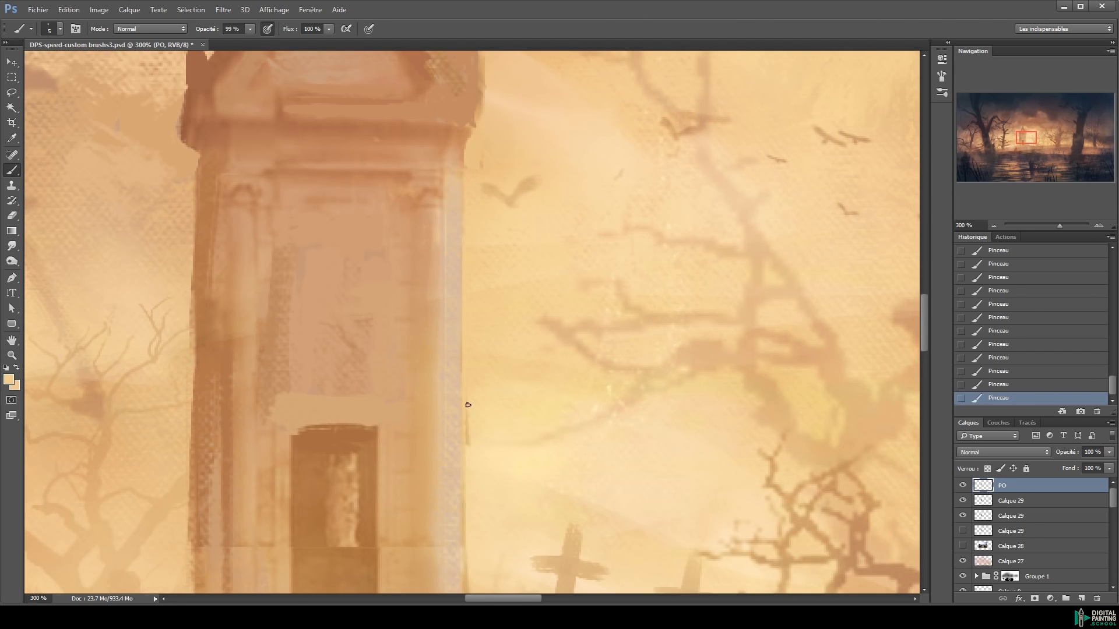
pyautogui.hotkey('ctrl', '-')
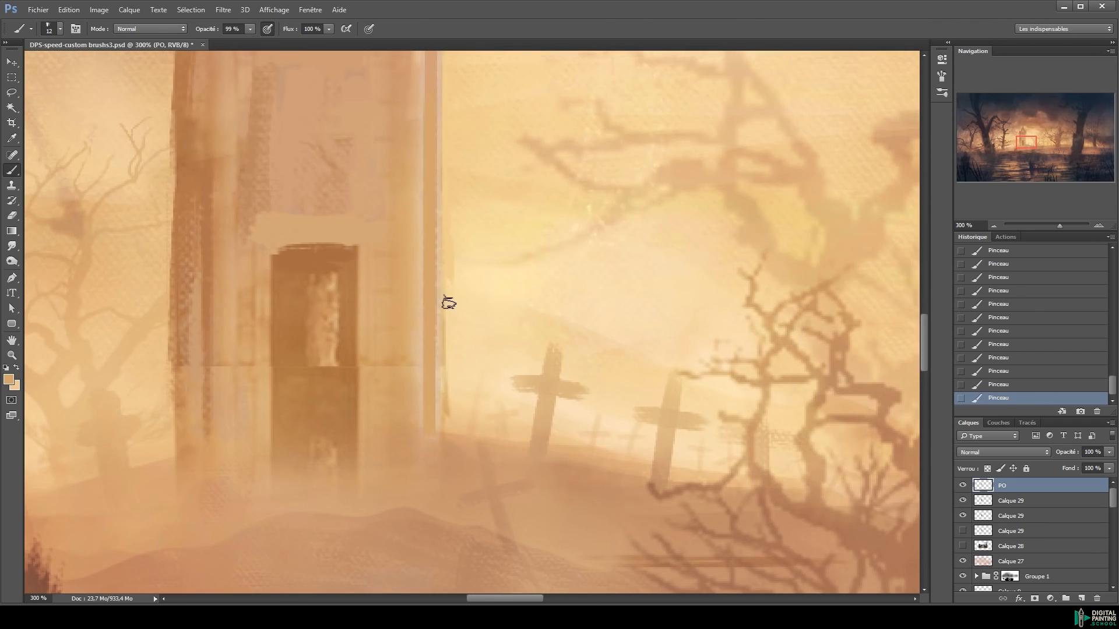
pyautogui.hotkey('ctrl', '-')
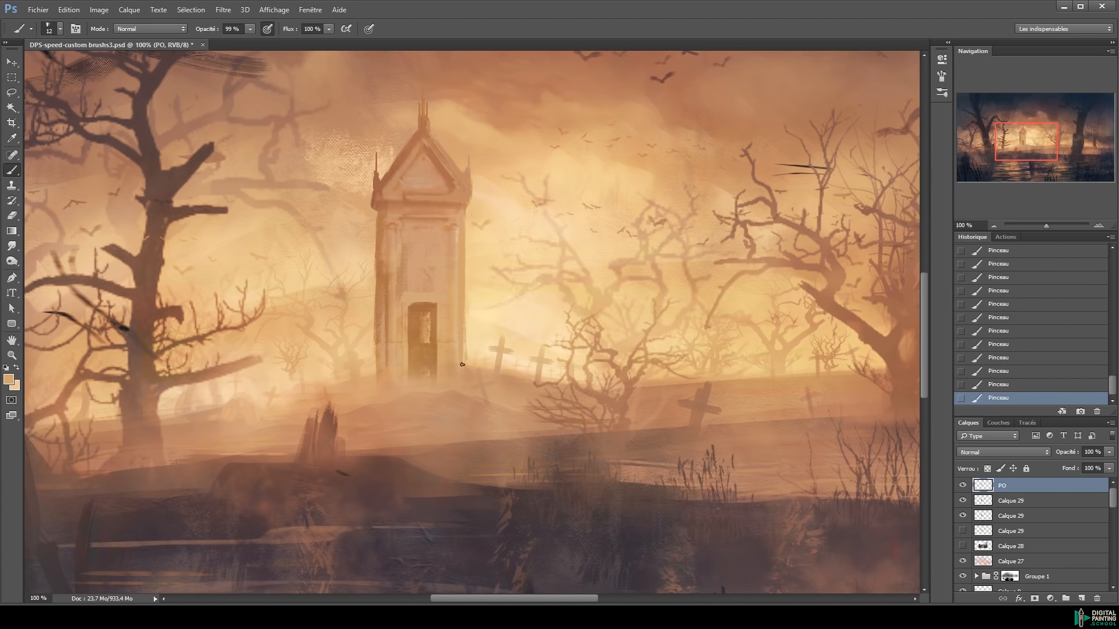
# Refine the right corner of the tower's roof and cornice with an 11 px brush and sampled colours, and save the file
pyautogui.press('z')
pyautogui.keyDown('alt'); pyautogui.moveTo(446, 338); pyautogui.dragTo(482, 335); pyautogui.keyUp('alt')
pyautogui.moveTo(424, 281); pyautogui.dragTo(438, 331)
pyautogui.click(439, 331)
pyautogui.press('b')
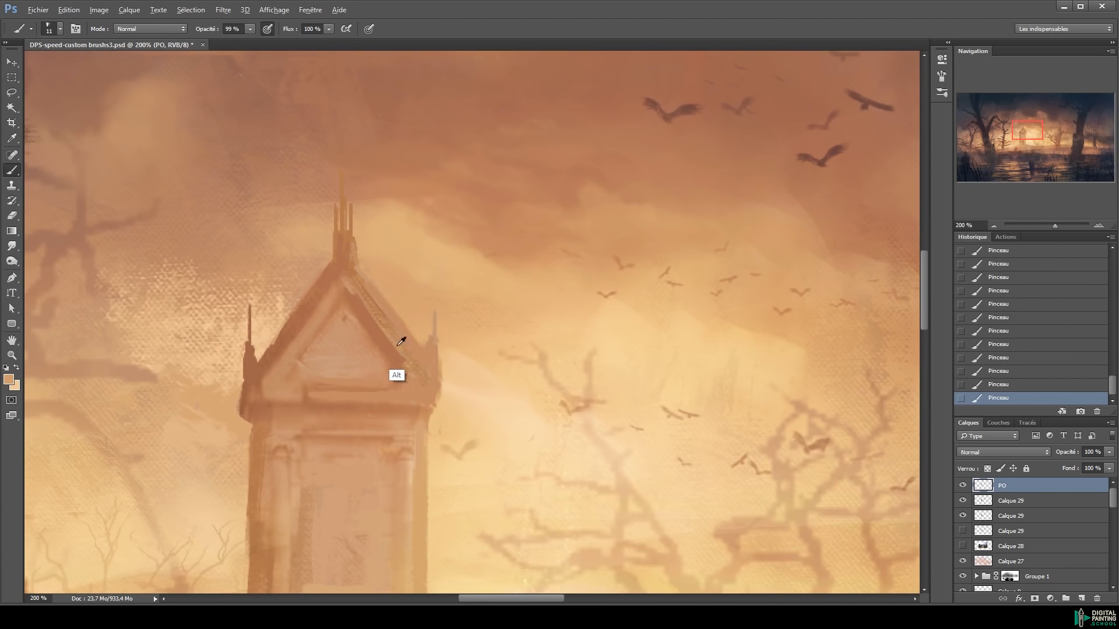
pyautogui.keyDown('alt'); pyautogui.click(450, 369); pyautogui.keyUp('alt')
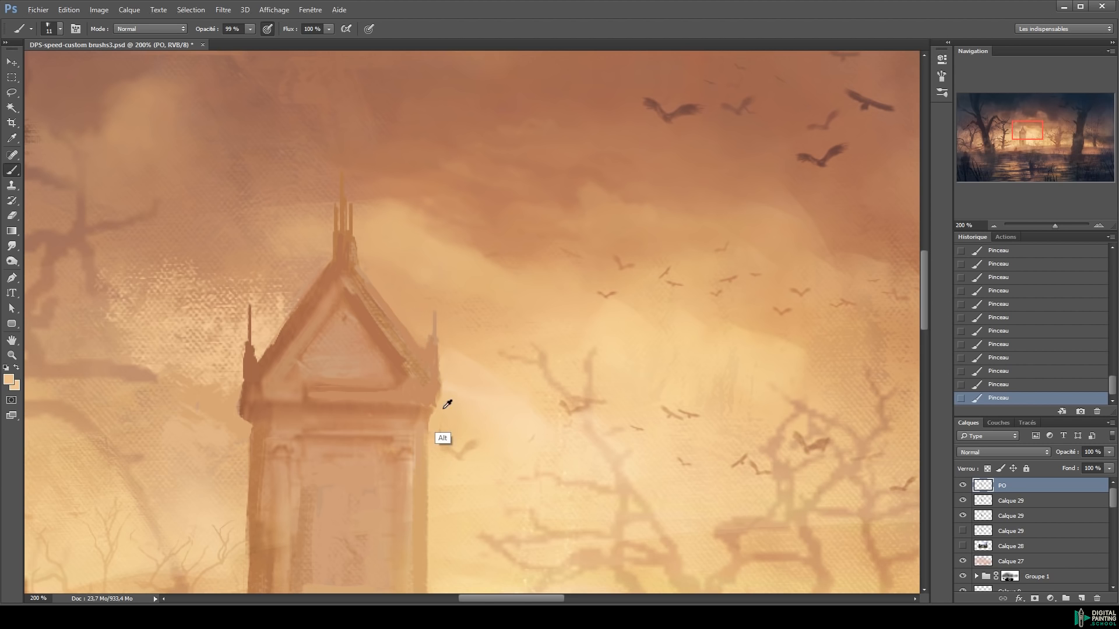
pyautogui.keyDown('alt'); pyautogui.click(337, 395); pyautogui.keyUp('alt')
pyautogui.moveTo(385, 400); pyautogui.dragTo(402, 397)
pyautogui.keyDown('alt'); pyautogui.click(402, 364); pyautogui.keyUp('alt')
pyautogui.moveTo(382, 399)
pyautogui.mouseDown()
pyautogui.moveTo(402, 389)
pyautogui.moveTo(439, 404)
pyautogui.moveTo(409, 339)
pyautogui.mouseUp()
pyautogui.press('z')
pyautogui.hotkey('ctrl', 's')
pyautogui.press('b')
pyautogui.keyDown('shift'); pyautogui.moveTo(409, 88); pyautogui.dragTo(398, 405); pyautogui.keyUp('shift')
pyautogui.hotkey('ctrl', 'z')
# Paint small dark grave posts in the mist beside the tower's base using sampled brown tones
pyautogui.moveTo(405, 338)
pyautogui.mouseDown()
pyautogui.moveTo(414, 379)
pyautogui.moveTo(560, 307)
pyautogui.mouseUp()
pyautogui.keyDown('alt'); pyautogui.click(361, 377); pyautogui.keyUp('alt')
pyautogui.keyDown('alt'); pyautogui.click(408, 417); pyautogui.keyUp('alt')
pyautogui.moveTo(411, 408); pyautogui.dragTo(433, 394)
pyautogui.moveTo(592, 401); pyautogui.dragTo(586, 360)
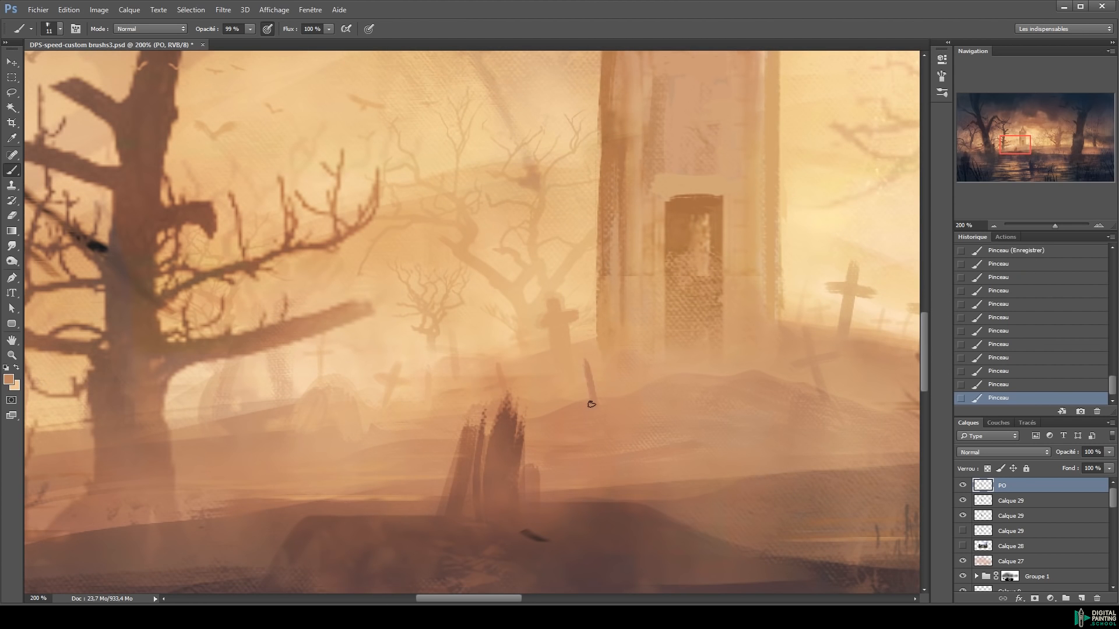
pyautogui.moveTo(879, 420); pyautogui.dragTo(570, 429)
pyautogui.keyDown('alt'); pyautogui.click(548, 417); pyautogui.keyUp('alt')
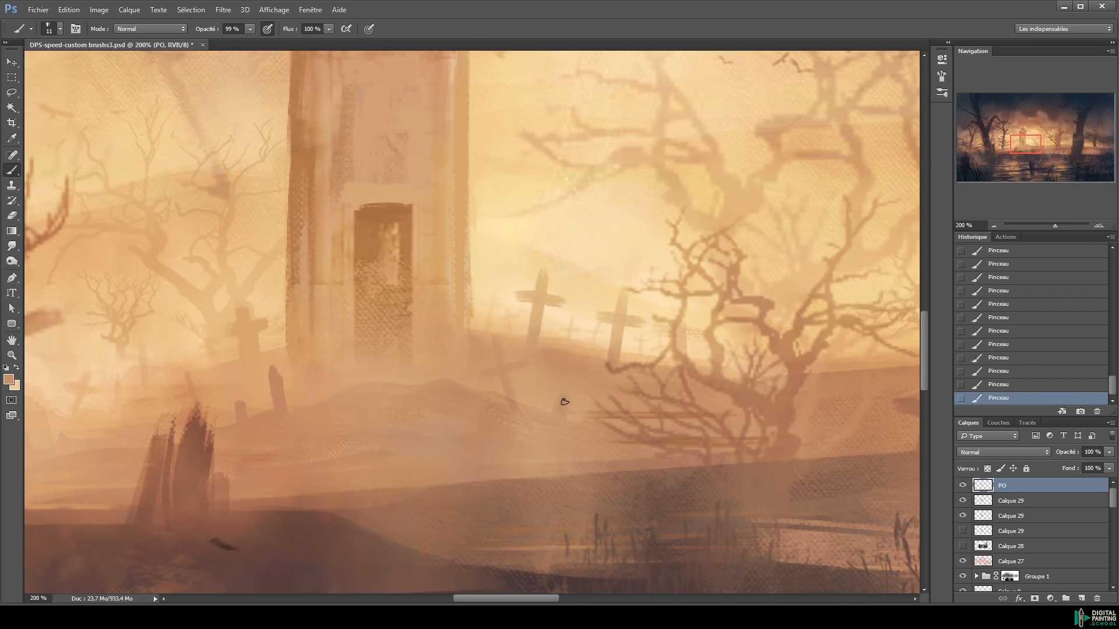
# Set the brush to 6 px, touch up the grave cross just right of the tower with sampled colours, and save
pyautogui.rightClick(443, 396)
pyautogui.write('6')
pyautogui.press('Return')
pyautogui.keyDown('alt'); pyautogui.click(532, 336); pyautogui.keyUp('alt')
pyautogui.moveTo(543, 275)
pyautogui.mouseDown()
pyautogui.moveTo(533, 329)
pyautogui.moveTo(543, 274)
pyautogui.mouseUp()
pyautogui.hotkey('ctrl', 'z')
pyautogui.keyDown('alt'); pyautogui.click(536, 315); pyautogui.keyUp('alt')
pyautogui.keyDown('alt'); pyautogui.click(542, 279); pyautogui.keyUp('alt')
pyautogui.scroll(-2, 547, 309)
pyautogui.hotkey('ctrl', 's')
# Repaint the tower's lower left edge and its misty base with sampled colours
pyautogui.keyDown('alt'); pyautogui.click(291, 291); pyautogui.keyUp('alt')
pyautogui.moveTo(290, 290); pyautogui.dragTo(294, 379)
pyautogui.moveTo(287, 315)
pyautogui.mouseDown()
pyautogui.moveTo(292, 362)
pyautogui.moveTo(271, 378)
pyautogui.mouseUp()
pyautogui.moveTo(307, 333); pyautogui.dragTo(443, 369)
pyautogui.keyDown('alt'); pyautogui.click(335, 355); pyautogui.keyUp('alt')
pyautogui.moveTo(335, 358); pyautogui.dragTo(344, 330)
pyautogui.moveTo(345, 332); pyautogui.dragTo(344, 349)
# Pick another brush and extend the large left tree's outer branches with thin dark strokes
pyautogui.moveTo(284, 178); pyautogui.dragTo(432, 347)
pyautogui.moveTo(322, 344); pyautogui.dragTo(308, 334)
pyautogui.rightClick(240, 344)
pyautogui.click(304, 373)
pyautogui.moveTo(198, 372); pyautogui.dragTo(150, 371)
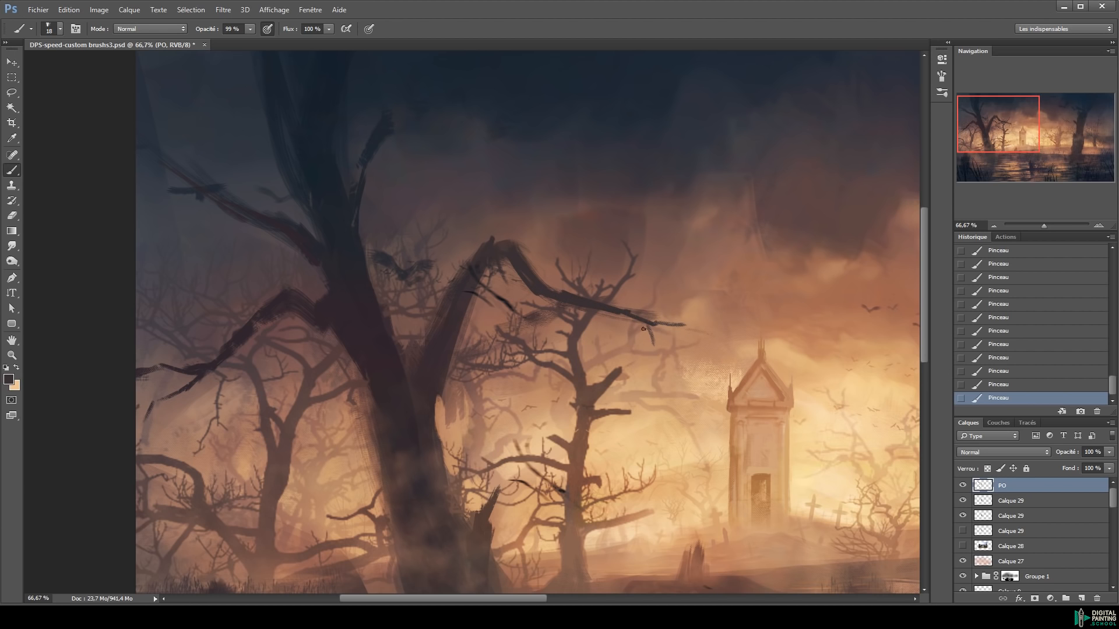
# Hang dark moss from the large left tree's long arching branch with a 90 px textured brush
pyautogui.keyDown('alt'); pyautogui.click(581, 378); pyautogui.keyUp('alt')
pyautogui.keyDown('alt'); pyautogui.click(569, 300); pyautogui.keyUp('alt')
pyautogui.moveTo(568, 301)
pyautogui.keyDown('alt'); pyautogui.mouseDown()
pyautogui.moveTo(585, 302)
pyautogui.moveTo(564, 350)
pyautogui.mouseUp(); pyautogui.keyUp('alt')
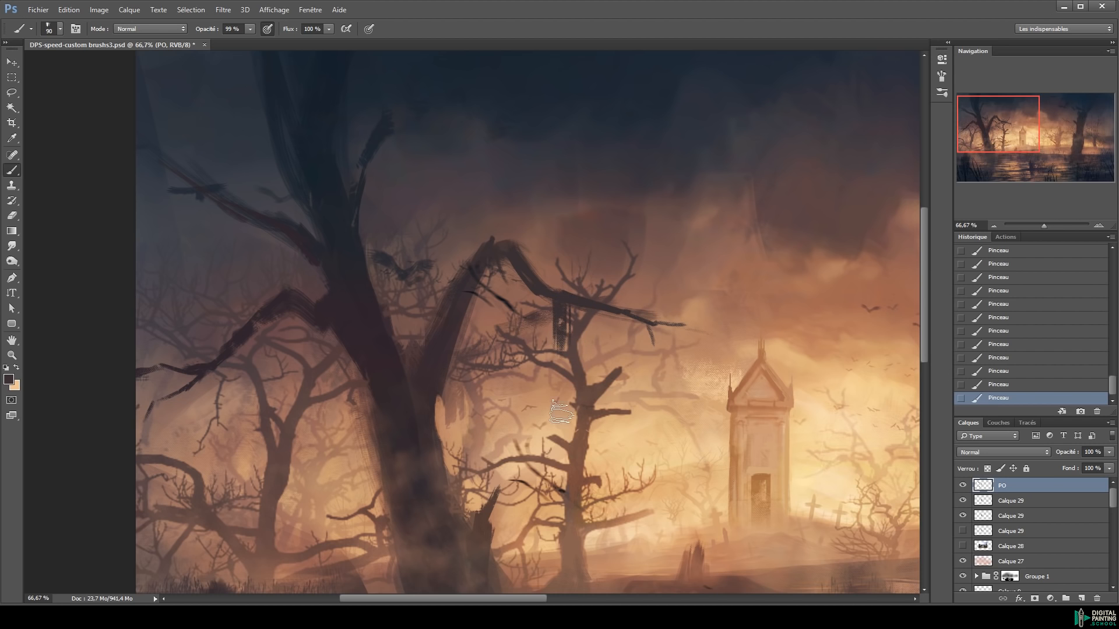
pyautogui.moveTo(489, 272); pyautogui.dragTo(489, 344)
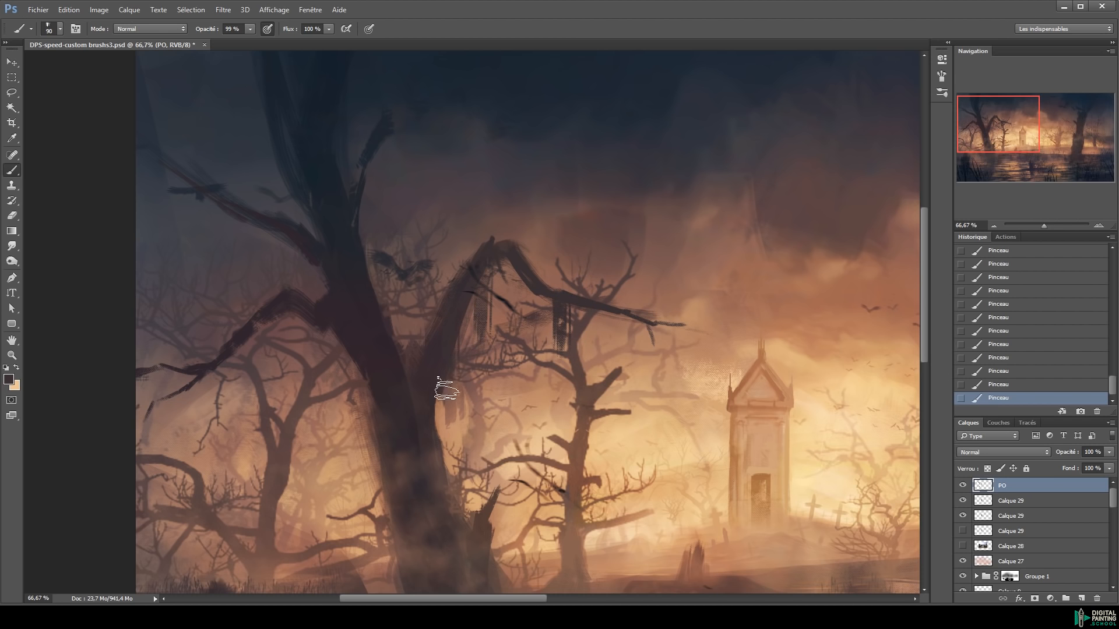
pyautogui.moveTo(592, 309)
pyautogui.mouseDown()
pyautogui.moveTo(610, 401)
pyautogui.moveTo(499, 310)
pyautogui.moveTo(514, 357)
pyautogui.moveTo(486, 347)
pyautogui.moveTo(507, 355)
pyautogui.mouseUp()
# Lasso the area under the smaller left tree's upper stub, brush hanging moss inside the selection and deselect
pyautogui.press('l')
pyautogui.press('b')
pyautogui.hotkey('ctrl', 'd')
# Lasso four combined areas beneath the left and right branches of the smaller left tree
pyautogui.press('l')
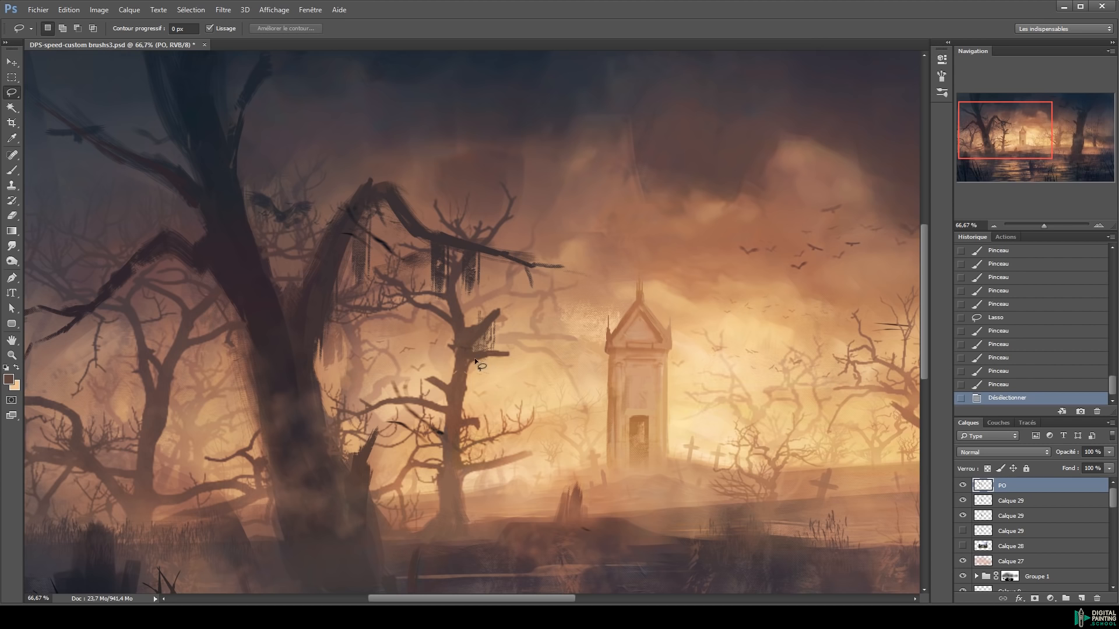
pyautogui.moveTo(465, 412); pyautogui.dragTo(462, 408)
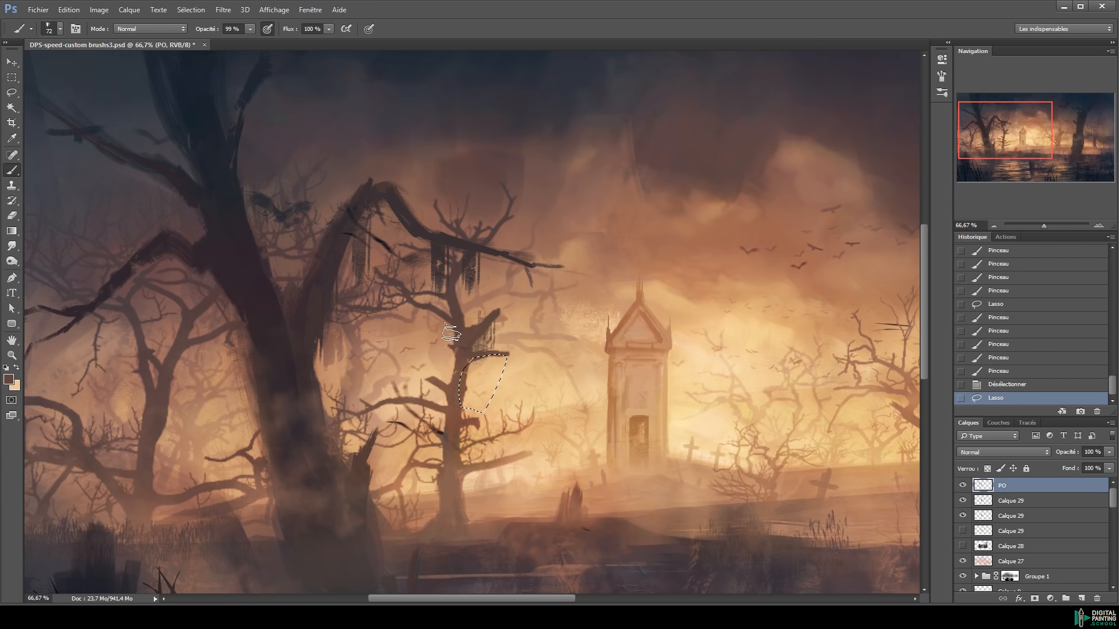
pyautogui.press('shift')
pyautogui.moveTo(441, 315); pyautogui.dragTo(460, 369)
pyautogui.moveTo(452, 431)
pyautogui.mouseDown()
pyautogui.moveTo(443, 411)
pyautogui.moveTo(383, 416)
pyautogui.moveTo(512, 464)
pyautogui.mouseUp()
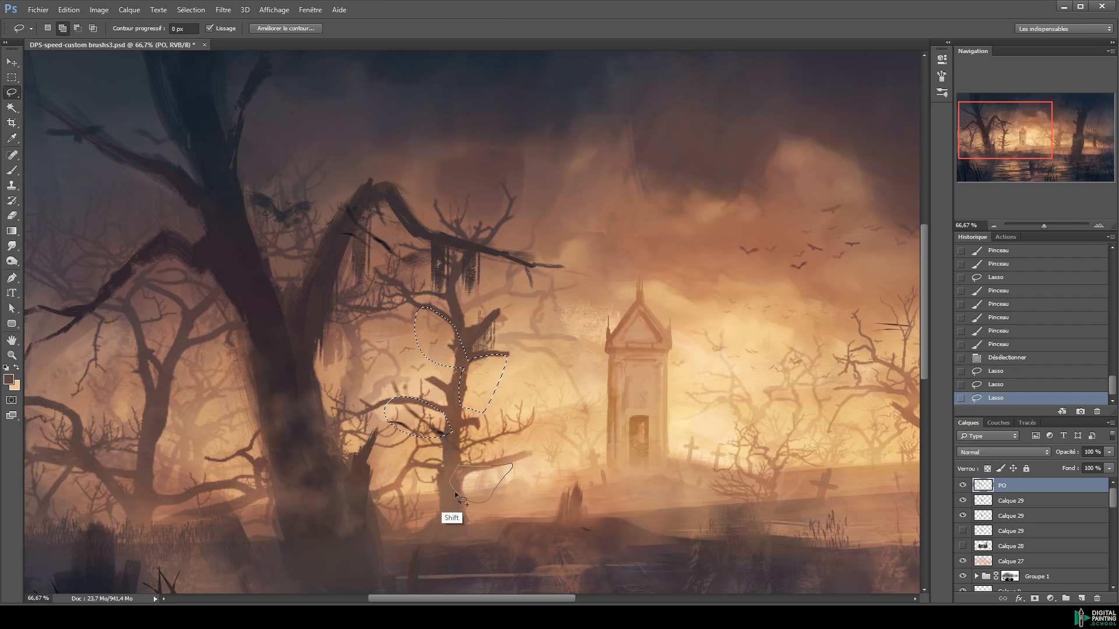
pyautogui.moveTo(454, 492); pyautogui.dragTo(459, 466)
# Brush hanging moss under the smaller tree's right branch inside the selection, undoing and erasing the excess
pyautogui.press('b')
pyautogui.moveTo(486, 349); pyautogui.dragTo(482, 415)
pyautogui.keyDown('alt'); pyautogui.click(477, 353); pyautogui.keyUp('alt')
pyautogui.moveTo(500, 349)
pyautogui.mouseDown()
pyautogui.moveTo(483, 446)
pyautogui.moveTo(491, 401)
pyautogui.mouseUp()
pyautogui.hotkey('ctrl', 'z')
pyautogui.press('e')
pyautogui.moveTo(475, 362); pyautogui.dragTo(484, 397)
pyautogui.press('b')
pyautogui.moveTo(469, 355); pyautogui.dragTo(463, 382)
# Paint fainter moss under the smaller tree's upper left branch with a 54 px brush at 50% opacity
pyautogui.keyDown('alt'); pyautogui.click(445, 317); pyautogui.keyUp('alt')
pyautogui.moveTo(437, 317)
pyautogui.mouseDown()
pyautogui.moveTo(433, 358)
pyautogui.moveTo(467, 397)
pyautogui.mouseUp()
pyautogui.hotkey('ctrl', 'z')
pyautogui.moveTo(478, 340)
pyautogui.mouseDown()
pyautogui.moveTo(469, 350)
pyautogui.moveTo(447, 339)
pyautogui.moveTo(437, 353)
pyautogui.mouseUp()
pyautogui.moveTo(430, 308); pyautogui.dragTo(435, 346)
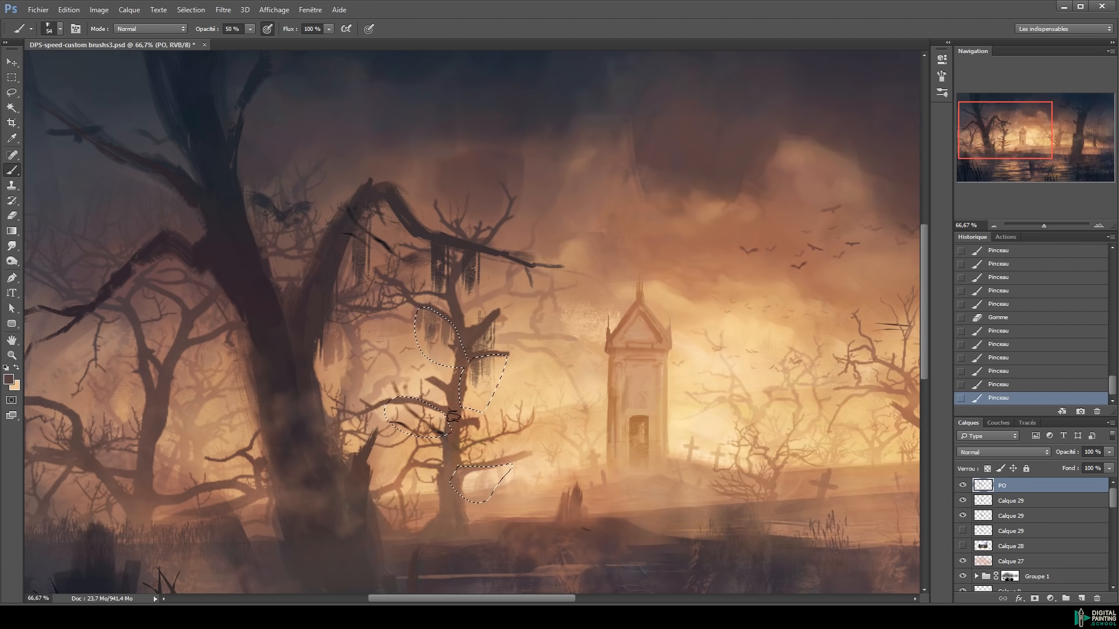
# Add moss under the smaller tree's two lower branches with sampled colours and deselect
pyautogui.keyDown('alt'); pyautogui.click(413, 431); pyautogui.keyUp('alt')
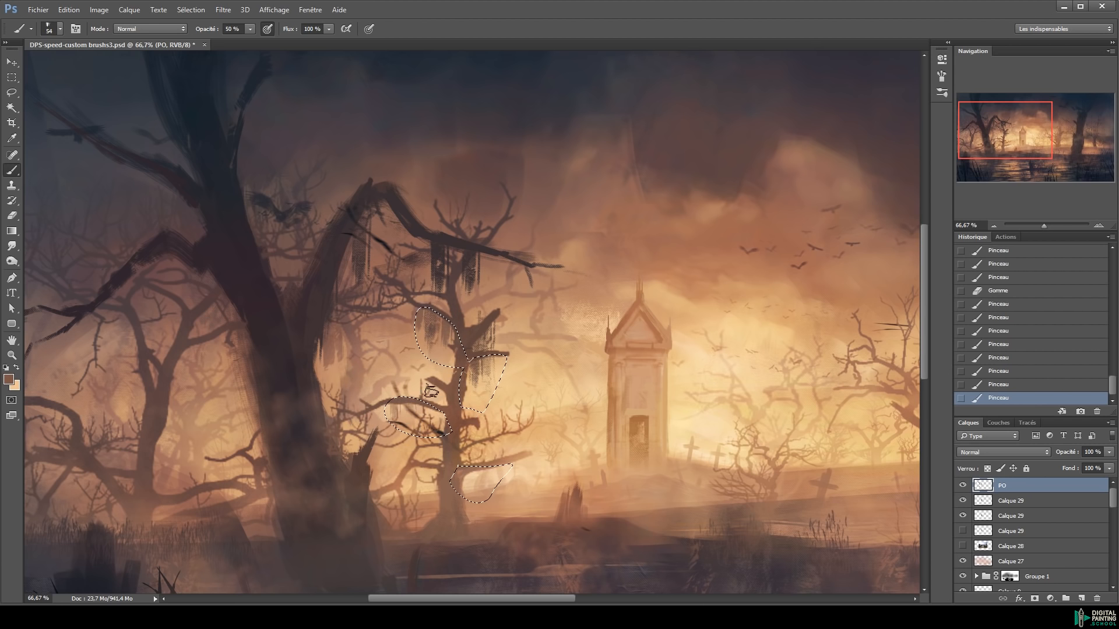
pyautogui.keyDown('alt'); pyautogui.click(478, 464); pyautogui.keyUp('alt')
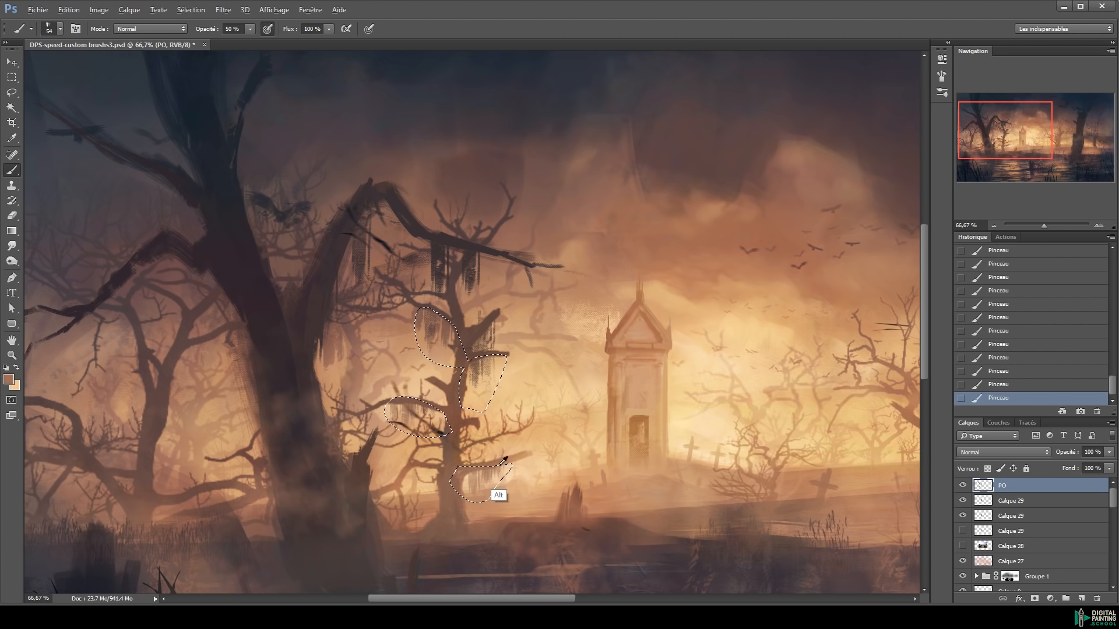
pyautogui.hotkey('ctrl', 'd')
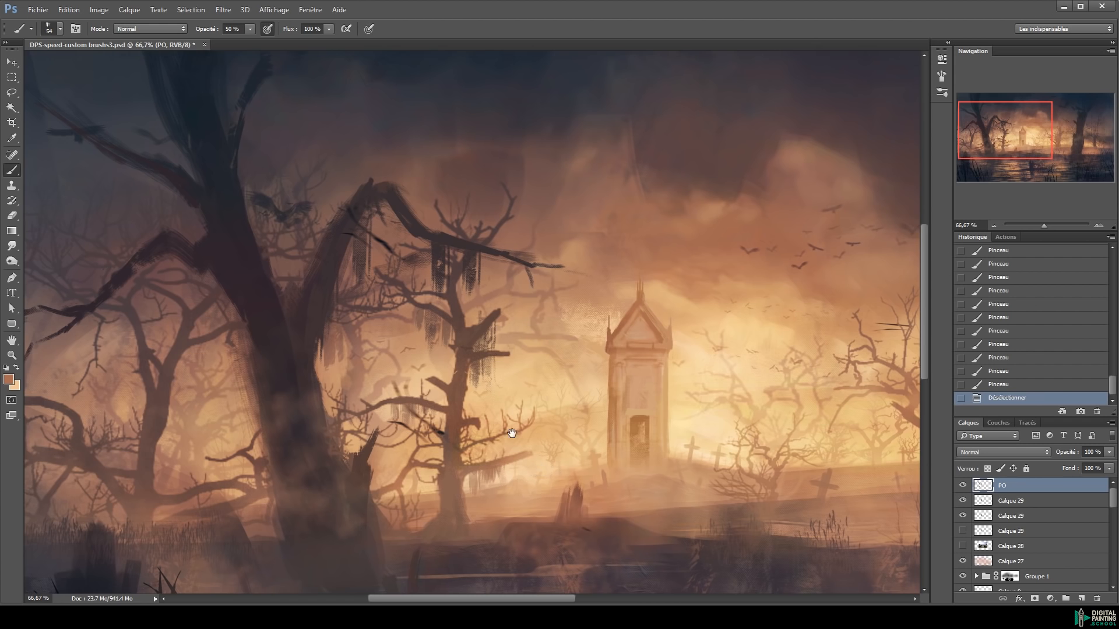
# Lasso the area under the thick left branch of the tree right of the tower, paint faint hanging moss inside and deselect
pyautogui.moveTo(792, 475); pyautogui.dragTo(515, 396)
pyautogui.press('l')
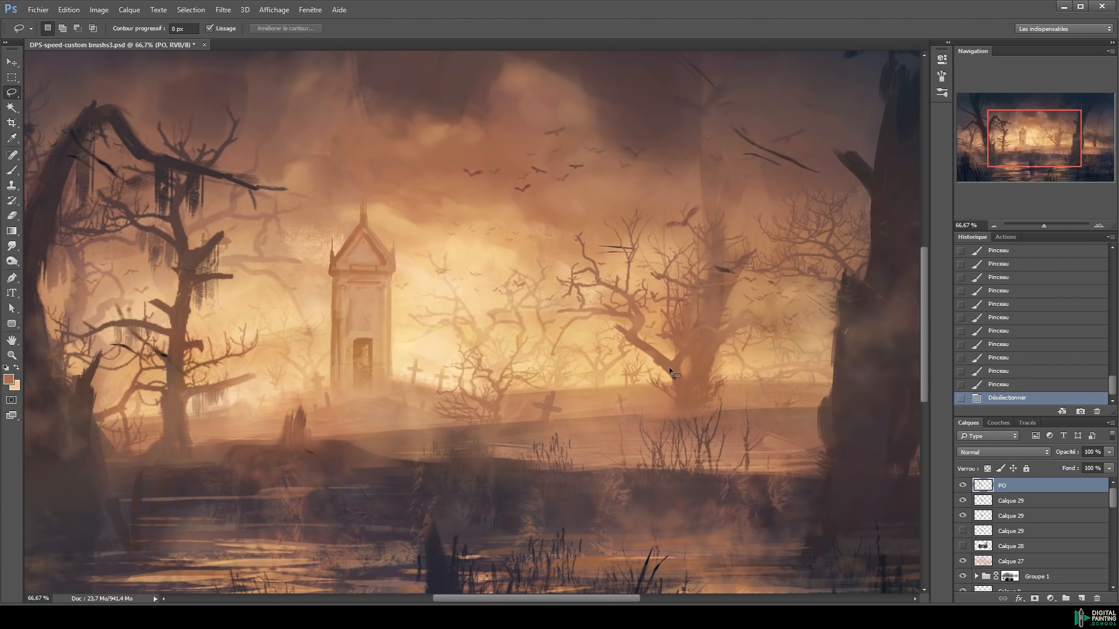
pyautogui.moveTo(641, 396)
pyautogui.mouseDown()
pyautogui.moveTo(662, 397)
pyautogui.moveTo(659, 379)
pyautogui.mouseUp()
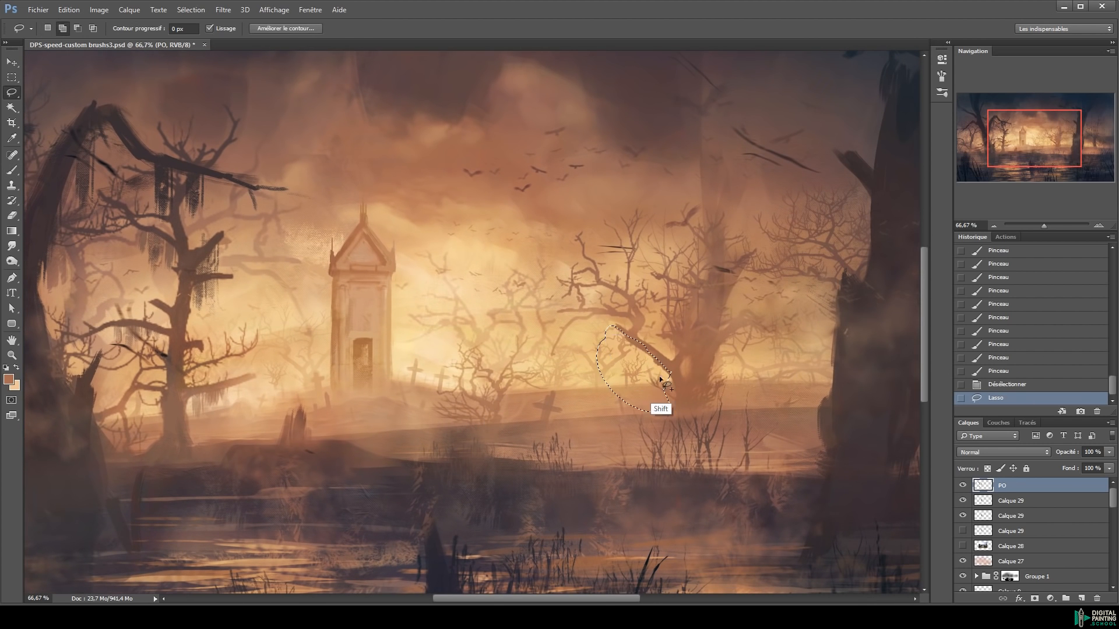
pyautogui.press('b')
pyautogui.keyDown('alt'); pyautogui.click(641, 339); pyautogui.keyUp('alt')
pyautogui.moveTo(635, 342)
pyautogui.mouseDown()
pyautogui.moveTo(624, 429)
pyautogui.moveTo(615, 354)
pyautogui.moveTo(615, 395)
pyautogui.mouseUp()
pyautogui.moveTo(631, 335); pyautogui.dragTo(641, 363)
pyautogui.moveTo(652, 351); pyautogui.dragTo(650, 379)
pyautogui.moveTo(649, 352); pyautogui.dragTo(651, 373)
pyautogui.moveTo(653, 373)
pyautogui.mouseDown()
pyautogui.moveTo(660, 401)
pyautogui.moveTo(667, 392)
pyautogui.mouseUp()
pyautogui.moveTo(668, 375); pyautogui.dragTo(675, 412)
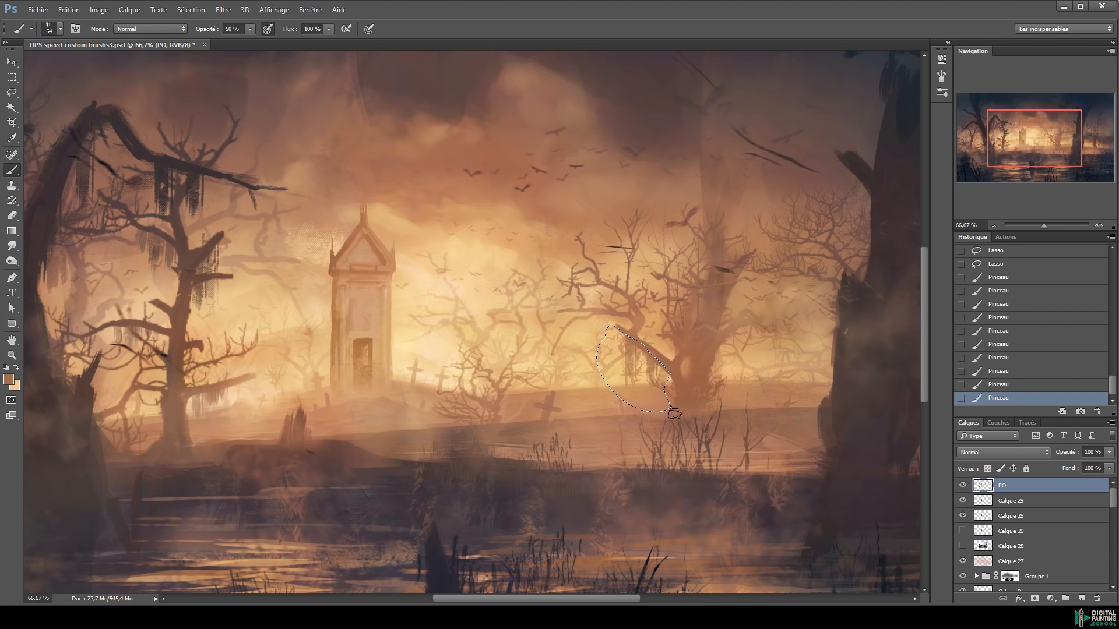
pyautogui.hotkey('ctrl', 'd')
# Lasso another area under that tree's upper left branches, paint hanging moss at 100% opacity and deselect
pyautogui.press('l')
pyautogui.moveTo(635, 304)
pyautogui.mouseDown()
pyautogui.moveTo(577, 289)
pyautogui.moveTo(639, 315)
pyautogui.moveTo(569, 315)
pyautogui.moveTo(638, 333)
pyautogui.mouseUp()
pyautogui.press('b')
pyautogui.keyDown('alt'); pyautogui.click(607, 285); pyautogui.keyUp('alt')
pyautogui.press('0')
pyautogui.moveTo(611, 283); pyautogui.dragTo(613, 293)
pyautogui.moveTo(583, 332); pyautogui.dragTo(606, 344)
pyautogui.moveTo(603, 329)
pyautogui.mouseDown()
pyautogui.moveTo(600, 352)
pyautogui.moveTo(609, 344)
pyautogui.mouseUp()
pyautogui.moveTo(615, 320)
pyautogui.mouseDown()
pyautogui.moveTo(614, 337)
pyautogui.moveTo(601, 327)
pyautogui.mouseUp()
pyautogui.moveTo(598, 309); pyautogui.dragTo(590, 344)
pyautogui.hotkey('ctrl', 'd')
# Paint out the faint tall trunk rising above the middle tree with sampled sky colours
pyautogui.moveTo(828, 280); pyautogui.dragTo(532, 312)
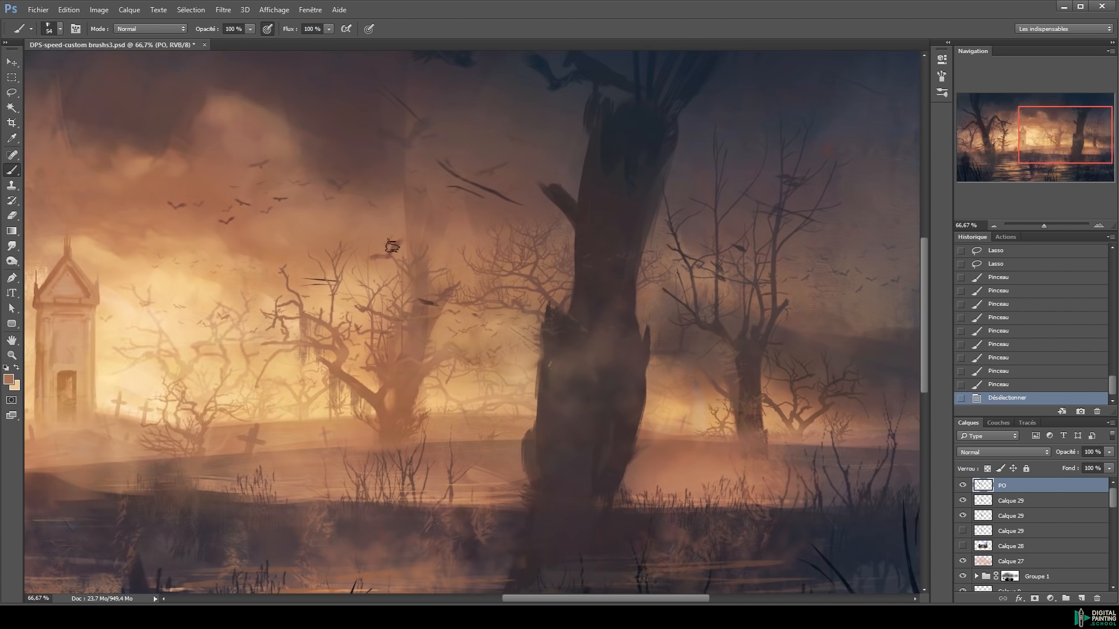
pyautogui.moveTo(402, 222); pyautogui.dragTo(440, 228)
pyautogui.moveTo(440, 228); pyautogui.dragTo(420, 222)
pyautogui.moveTo(414, 219)
pyautogui.mouseDown()
pyautogui.moveTo(400, 213)
pyautogui.moveTo(410, 194)
pyautogui.moveTo(434, 181)
pyautogui.moveTo(417, 165)
pyautogui.mouseUp()
pyautogui.keyDown('alt'); pyautogui.click(393, 163); pyautogui.keyUp('alt')
pyautogui.moveTo(431, 175); pyautogui.dragTo(447, 188)
pyautogui.moveTo(449, 175); pyautogui.dragTo(454, 144)
pyautogui.keyDown('alt'); pyautogui.click(390, 144); pyautogui.keyUp('alt')
pyautogui.moveTo(407, 180); pyautogui.dragTo(426, 187)
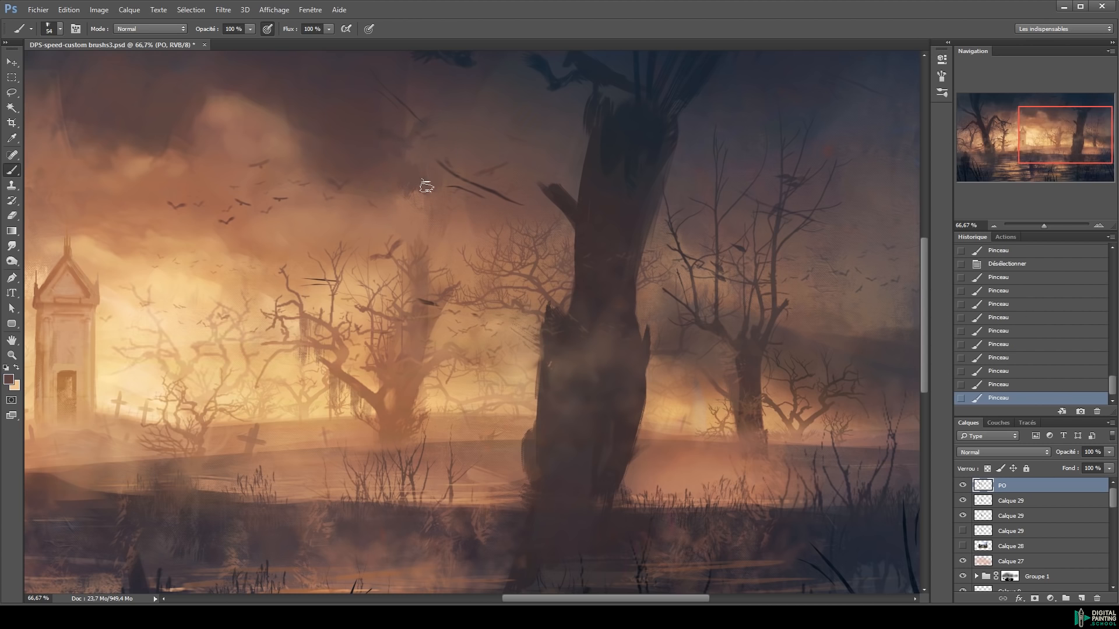
# Undo the last two strokes above the large dark trunk and hang moss from its broken side branch
pyautogui.moveTo(399, 122)
pyautogui.mouseDown()
pyautogui.moveTo(420, 116)
pyautogui.moveTo(512, 344)
pyautogui.mouseUp()
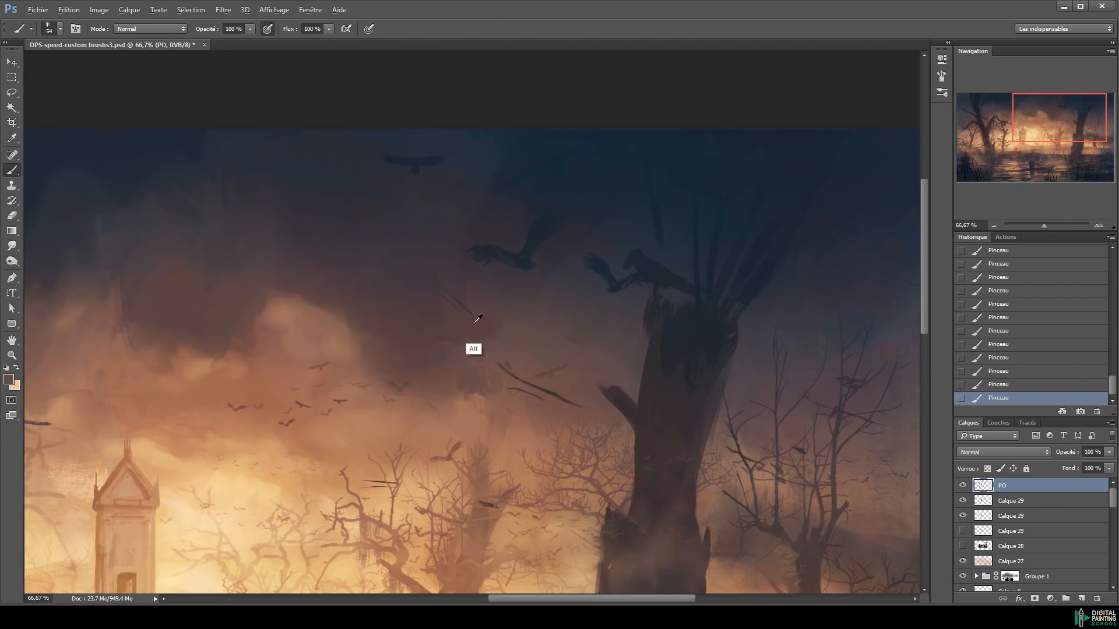
pyautogui.moveTo(548, 349); pyautogui.dragTo(530, 475)
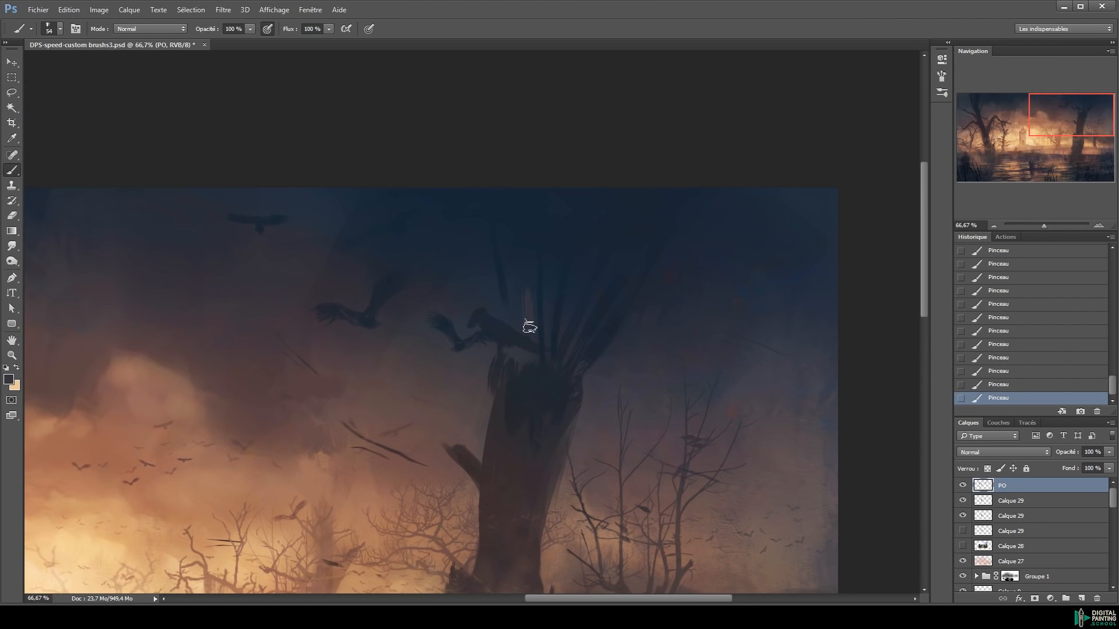
pyautogui.hotkey('ctrl', 'alt', 'z')
pyautogui.hotkey('ctrl', 'alt', 'z')
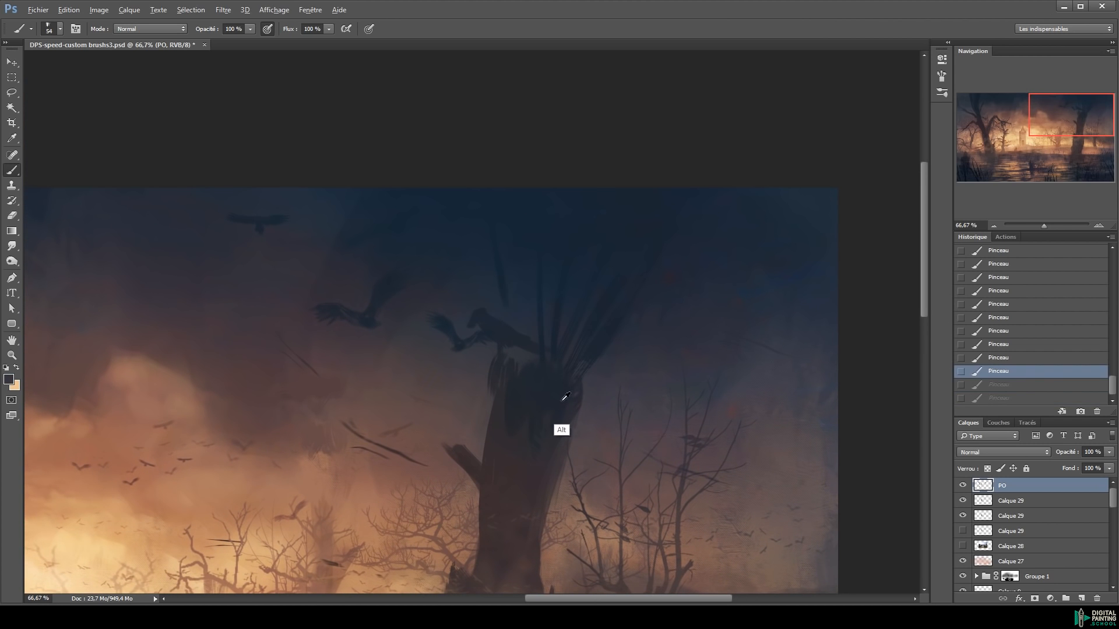
pyautogui.moveTo(581, 527); pyautogui.dragTo(540, 295)
pyautogui.hotkey('ctrl', 'shift', 'z')
pyautogui.hotkey('ctrl', 'shift', 'z')
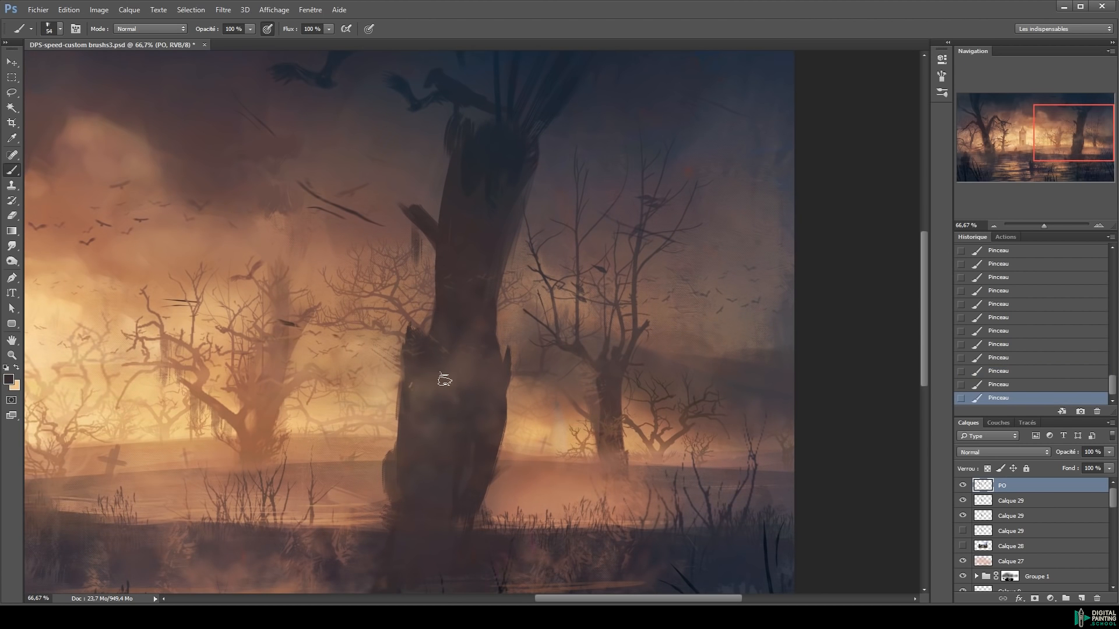
# Paint long bark streaks and dark cracks down the upper part of the large right trunk with sampled colours
pyautogui.moveTo(451, 203)
pyautogui.mouseDown()
pyautogui.moveTo(451, 231)
pyautogui.moveTo(462, 144)
pyautogui.mouseUp()
pyautogui.keyDown('alt'); pyautogui.click(481, 158); pyautogui.keyUp('alt')
pyautogui.moveTo(485, 178); pyautogui.dragTo(467, 182)
pyautogui.moveTo(477, 224); pyautogui.dragTo(446, 283)
pyautogui.moveTo(467, 327); pyautogui.dragTo(482, 258)
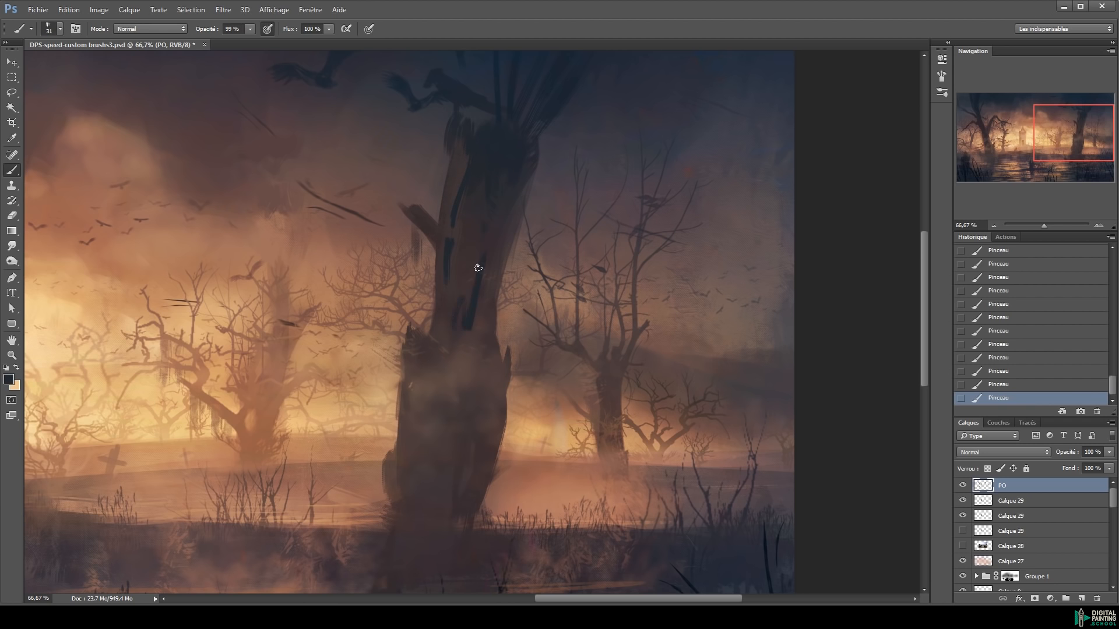
# Paint a dark splintered rim where the large right trunk's upper part meets its thicker base, and erase the excess
pyautogui.keyDown('alt'); pyautogui.click(472, 307); pyautogui.keyUp('alt')
pyautogui.moveTo(466, 335); pyautogui.dragTo(449, 353)
pyautogui.moveTo(434, 315); pyautogui.dragTo(437, 344)
pyautogui.moveTo(469, 330); pyautogui.dragTo(480, 354)
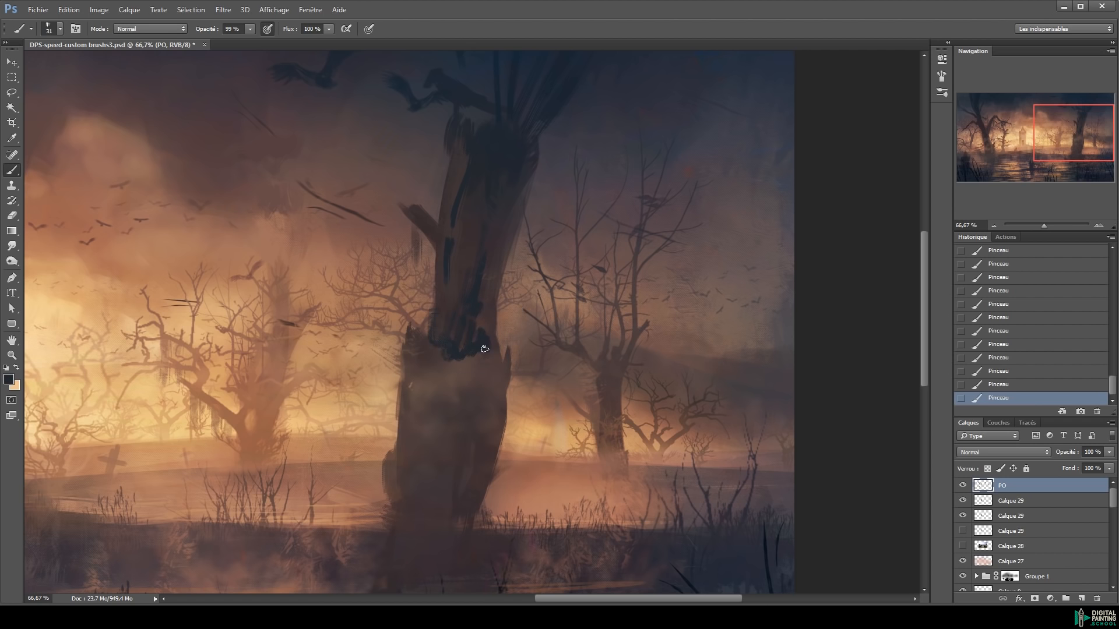
pyautogui.press('e')
pyautogui.click(435, 364)
# Rework the bark near the large right trunk's top and side stub with sampled colours, erasing stray paint
pyautogui.press('b')
pyautogui.keyDown('alt'); pyautogui.click(483, 156); pyautogui.keyUp('alt')
pyautogui.moveTo(487, 129); pyautogui.dragTo(494, 124)
pyautogui.moveTo(483, 130)
pyautogui.mouseDown()
pyautogui.moveTo(507, 128)
pyautogui.moveTo(508, 173)
pyautogui.mouseUp()
pyautogui.press('e')
pyautogui.click(502, 136)
pyautogui.press('b')
pyautogui.keyDown('alt'); pyautogui.click(504, 165); pyautogui.keyUp('alt')
pyautogui.moveTo(517, 169); pyautogui.dragTo(515, 190)
pyautogui.moveTo(496, 183); pyautogui.dragTo(495, 204)
pyautogui.keyDown('alt'); pyautogui.click(452, 231); pyautogui.keyUp('alt')
pyautogui.moveTo(448, 233)
pyautogui.mouseDown()
pyautogui.moveTo(426, 239)
pyautogui.moveTo(434, 245)
pyautogui.mouseUp()
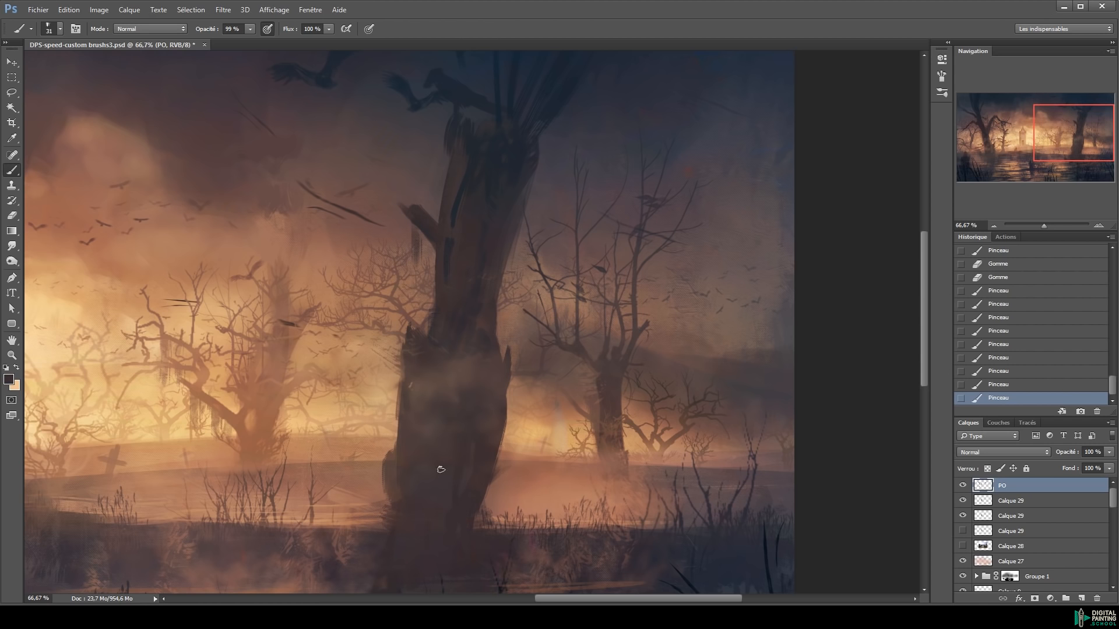
# Paint jagged roots and splinters around the base of the large right trunk
pyautogui.moveTo(419, 460); pyautogui.dragTo(386, 519)
pyautogui.moveTo(520, 481); pyautogui.dragTo(509, 525)
pyautogui.keyDown('alt'); pyautogui.click(549, 440); pyautogui.keyUp('alt')
# Add thin dark stakes beside the broken stump below the tower with a 13 px brush and sampled colours
pyautogui.moveTo(464, 457); pyautogui.dragTo(752, 405)
pyautogui.keyDown('alt'); pyautogui.click(483, 457); pyautogui.keyUp('alt')
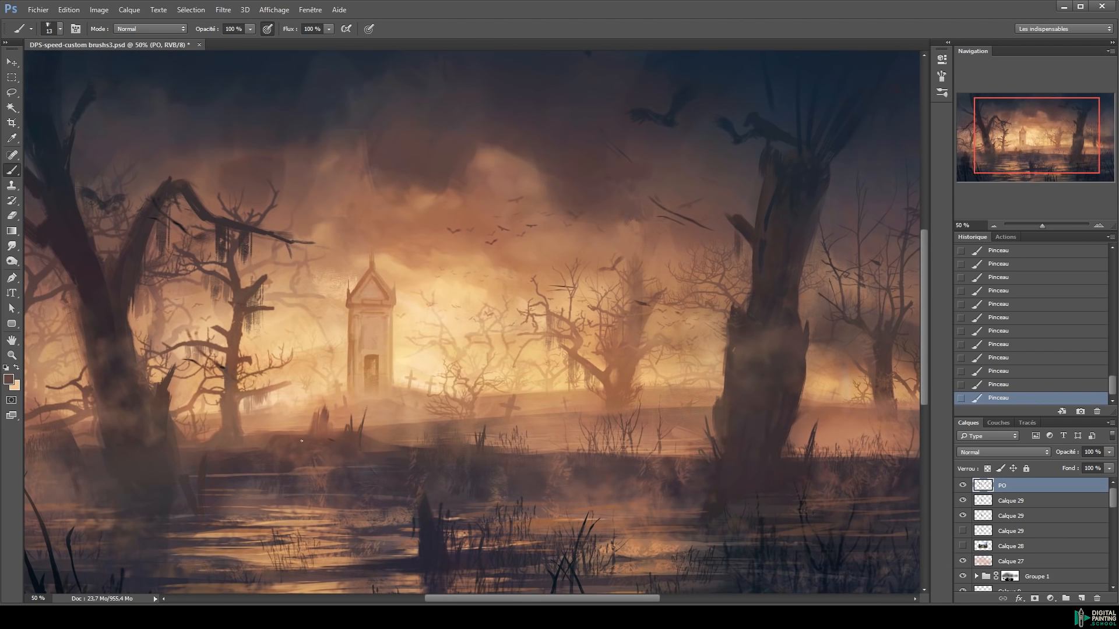
pyautogui.keyDown('alt'); pyautogui.click(177, 410); pyautogui.keyUp('alt')
# Hang dark moss along the large left tree's trunk and its left branch with sampled colours
pyautogui.moveTo(178, 410); pyautogui.dragTo(555, 367)
pyautogui.keyDown('alt'); pyautogui.click(471, 319); pyautogui.keyUp('alt')
pyautogui.moveTo(452, 204)
pyautogui.mouseDown()
pyautogui.moveTo(463, 204)
pyautogui.moveTo(435, 308)
pyautogui.mouseUp()
pyautogui.keyDown('alt'); pyautogui.click(425, 228); pyautogui.keyUp('alt')
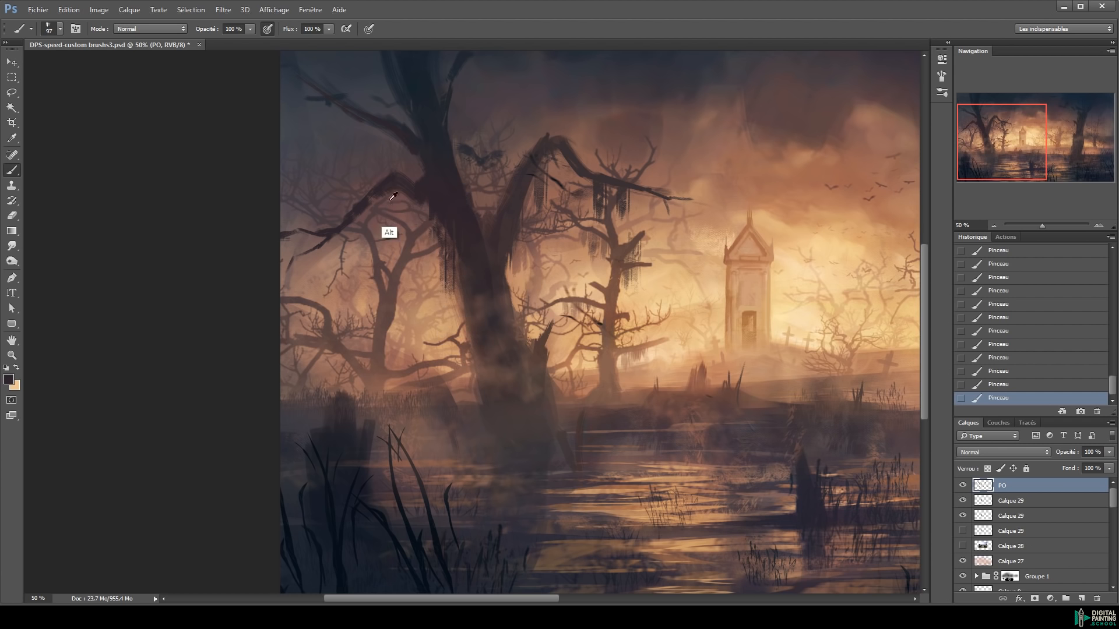
# Hang moss from the branches of the far right tree, fit the whole painting in view and save the file
pyautogui.moveTo(845, 406)
pyautogui.mouseDown()
pyautogui.moveTo(493, 395)
pyautogui.moveTo(432, 461)
pyautogui.mouseUp()
pyautogui.moveTo(683, 300); pyautogui.dragTo(683, 326)
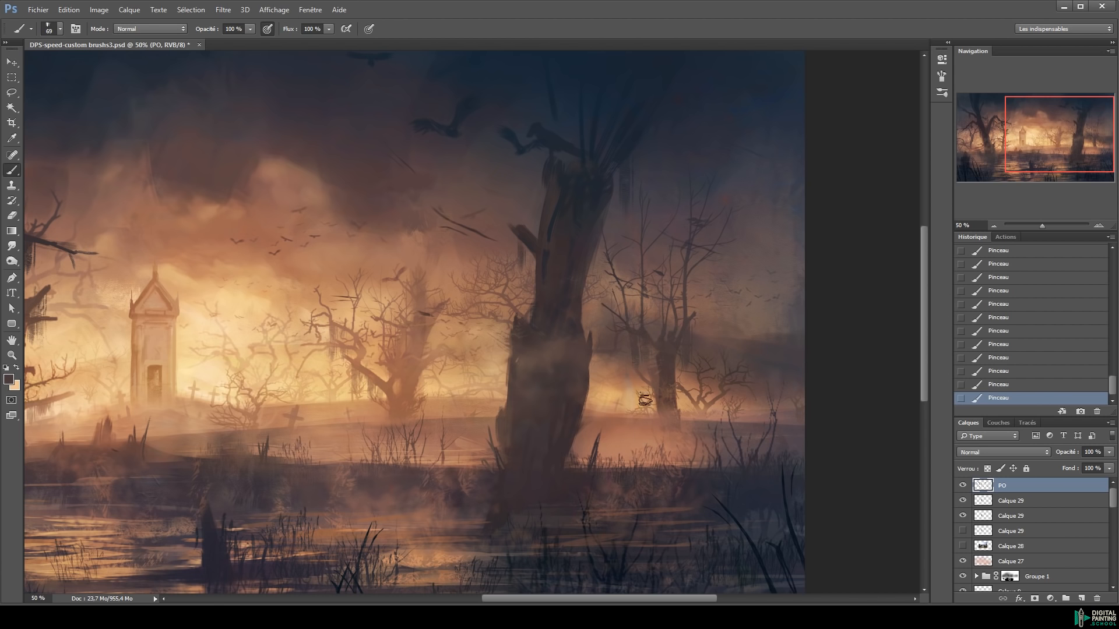
pyautogui.hotkey('ctrl', '-')
pyautogui.press('v')
pyautogui.hotkey('ctrl', 's')
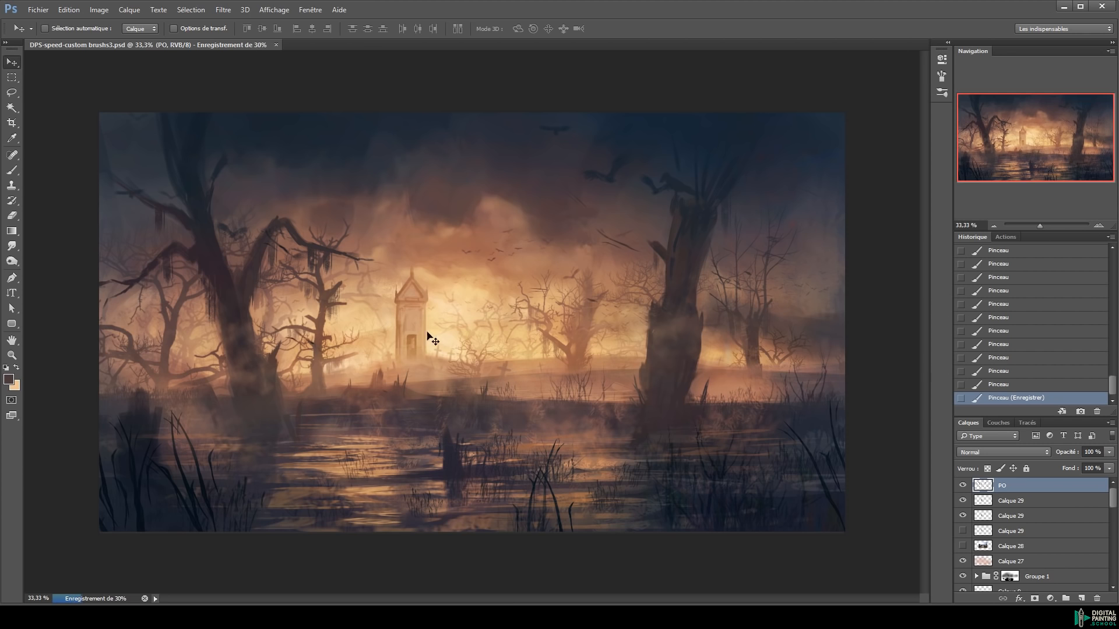
# Sample the pale glow right of the tower and choose a soft, irregular brush preset for painting mist
pyautogui.press('z')
pyautogui.click(428, 334)
pyautogui.click(427, 334)
pyautogui.press('b')
pyautogui.keyDown('alt'); pyautogui.click(493, 331); pyautogui.keyUp('alt')
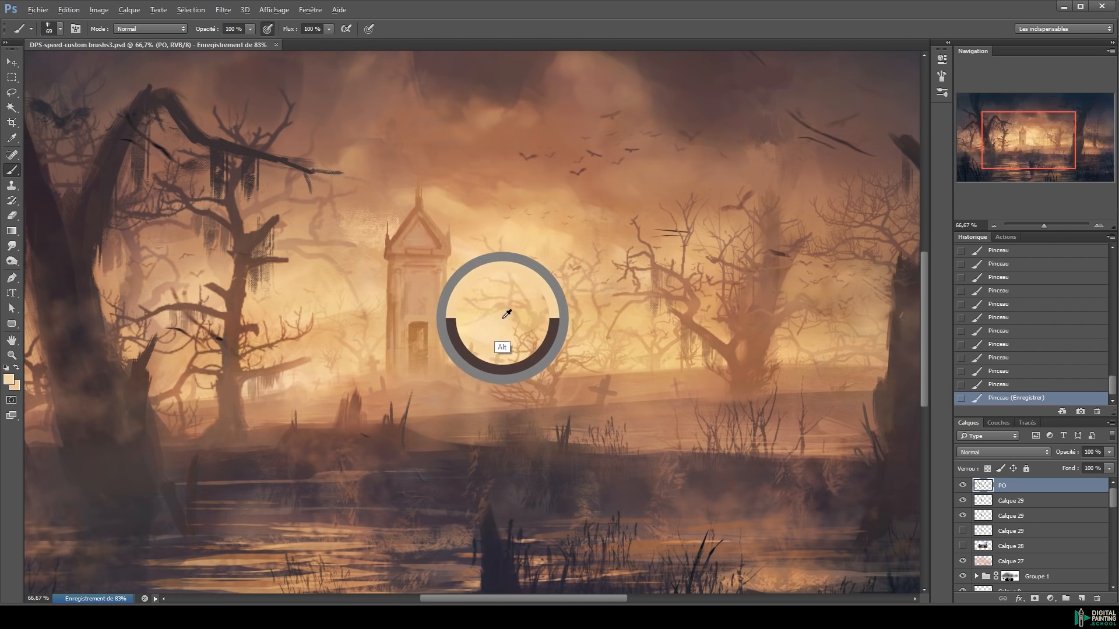
pyautogui.rightClick(483, 349)
pyautogui.scroll(-6, 729, 485)
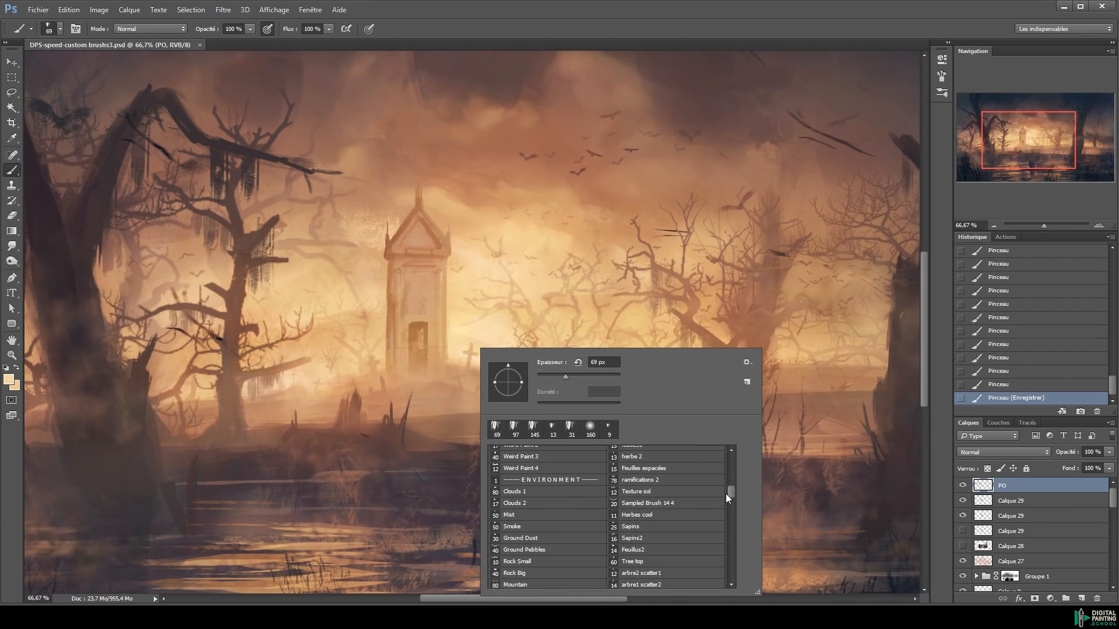
pyautogui.scroll(-10, 724, 507)
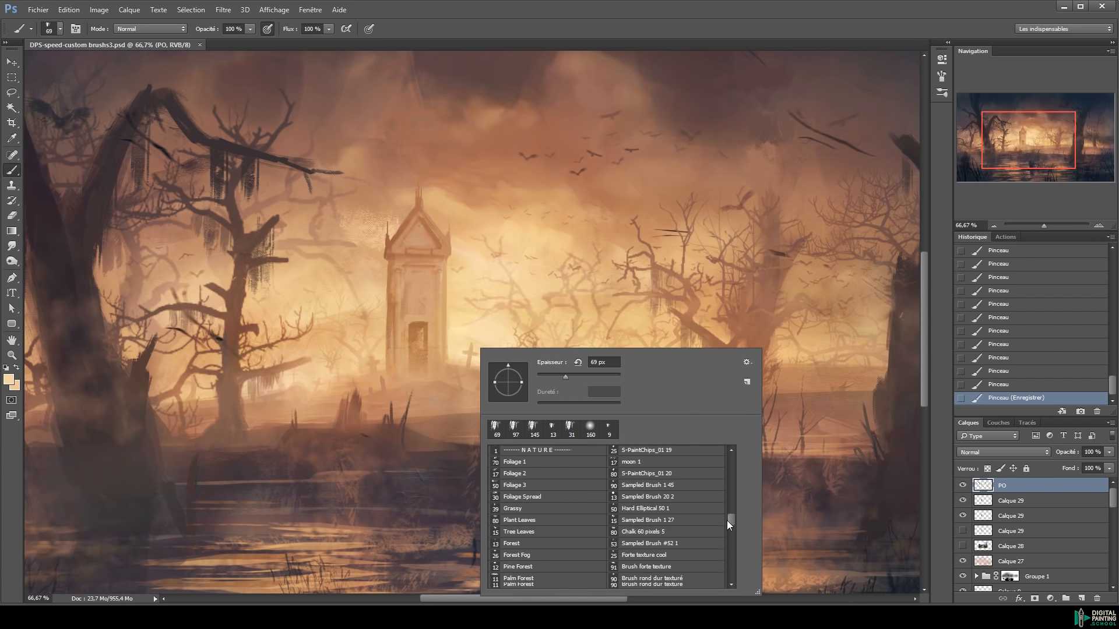
pyautogui.scroll(-6, 733, 542)
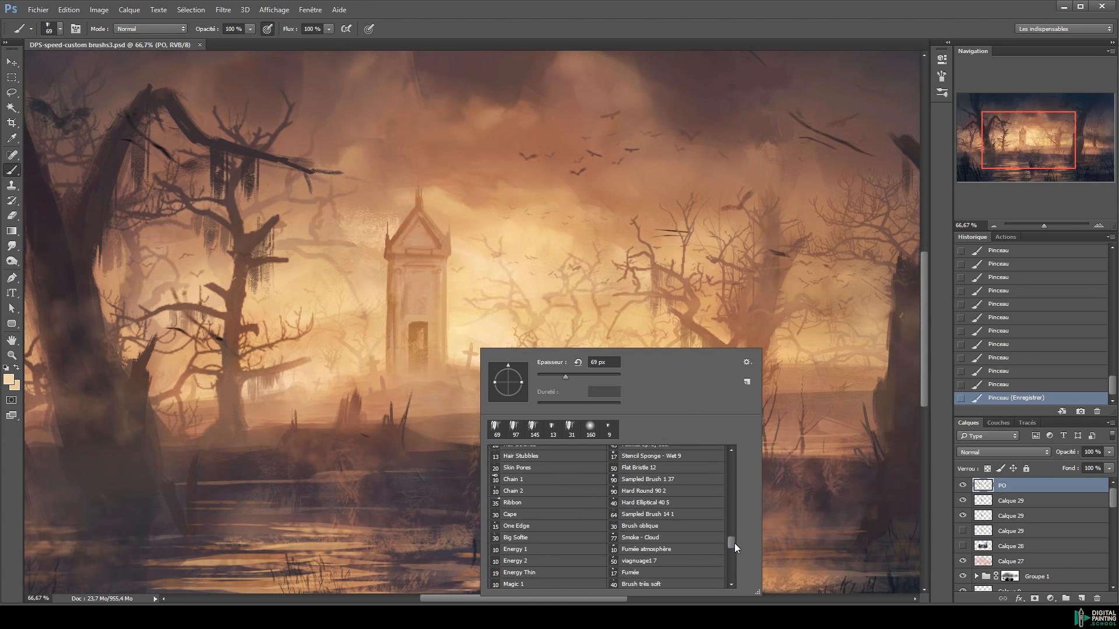
pyautogui.click(662, 508)
pyautogui.click(653, 497)
pyautogui.moveTo(515, 256)
pyautogui.mouseDown()
pyautogui.moveTo(824, 355)
pyautogui.moveTo(174, 408)
pyautogui.mouseUp()
pyautogui.hotkey('ctrl', 'z')
pyautogui.keyDown('alt'); pyautogui.rightClick(411, 330); pyautogui.keyUp('alt')
pyautogui.moveTo(245, 192)
pyautogui.mouseDown()
pyautogui.moveTo(943, 343)
pyautogui.moveTo(933, 335)
pyautogui.mouseUp()
pyautogui.hotkey('ctrl', 'z')
# Paint pale, warm mist around the tower's walls and doorway using colour sampled from the surrounding glow
pyautogui.keyDown('alt'); pyautogui.rightClick(378, 360); pyautogui.keyUp('alt')
pyautogui.moveTo(379, 362)
pyautogui.mouseDown()
pyautogui.moveTo(444, 366)
pyautogui.moveTo(385, 365)
pyautogui.moveTo(432, 360)
pyautogui.mouseUp()
pyautogui.keyDown('alt'); pyautogui.click(484, 336); pyautogui.keyUp('alt')
pyautogui.click(440, 309)
pyautogui.click(368, 310)
pyautogui.moveTo(437, 308); pyautogui.dragTo(459, 331)
pyautogui.click(371, 309)
pyautogui.click(458, 320)
pyautogui.click(436, 341)
# Extend the warm mist along the foot of the tower with a 50 px brush
pyautogui.keyDown('alt'); pyautogui.rightClick(447, 366); pyautogui.keyUp('alt')
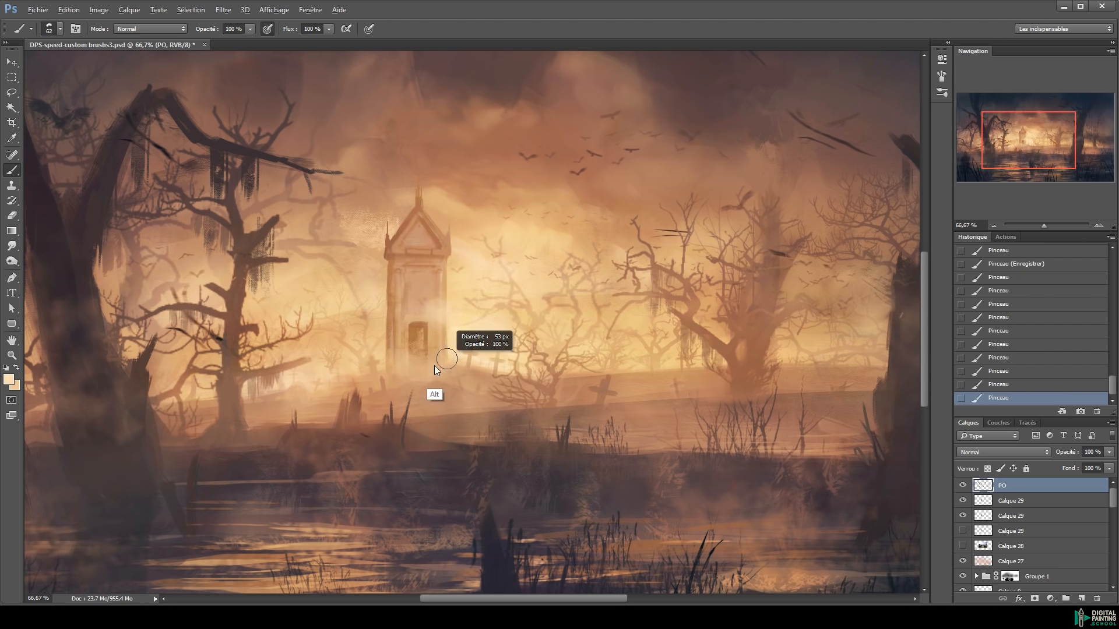
pyautogui.keyDown('alt'); pyautogui.click(502, 326); pyautogui.keyUp('alt')
pyautogui.click(454, 383)
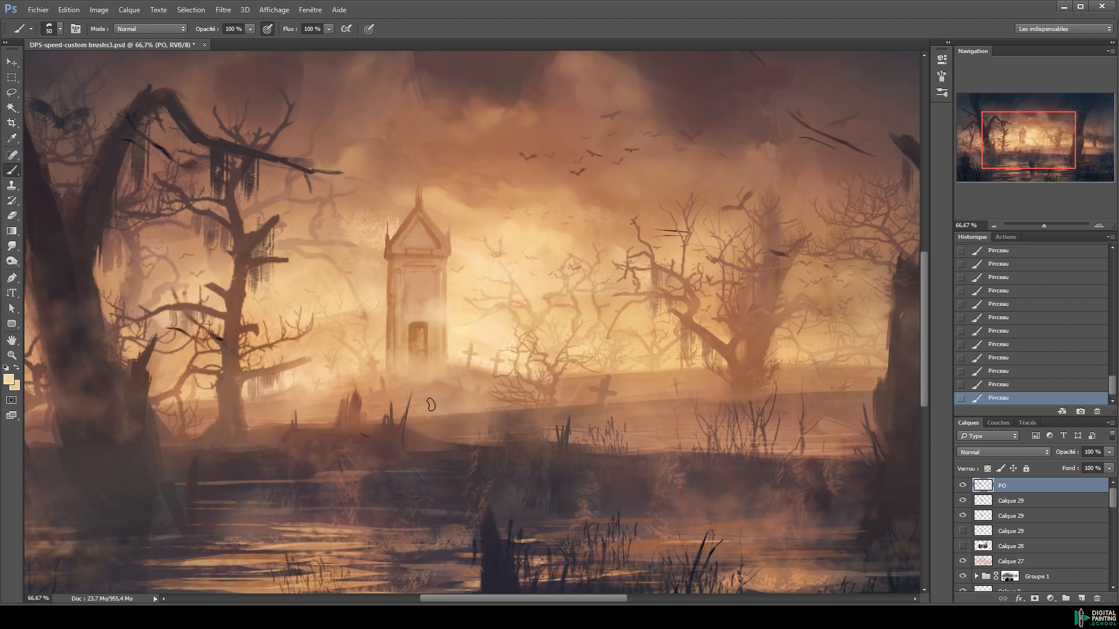
pyautogui.keyDown('alt'); pyautogui.click(525, 368); pyautogui.keyUp('alt')
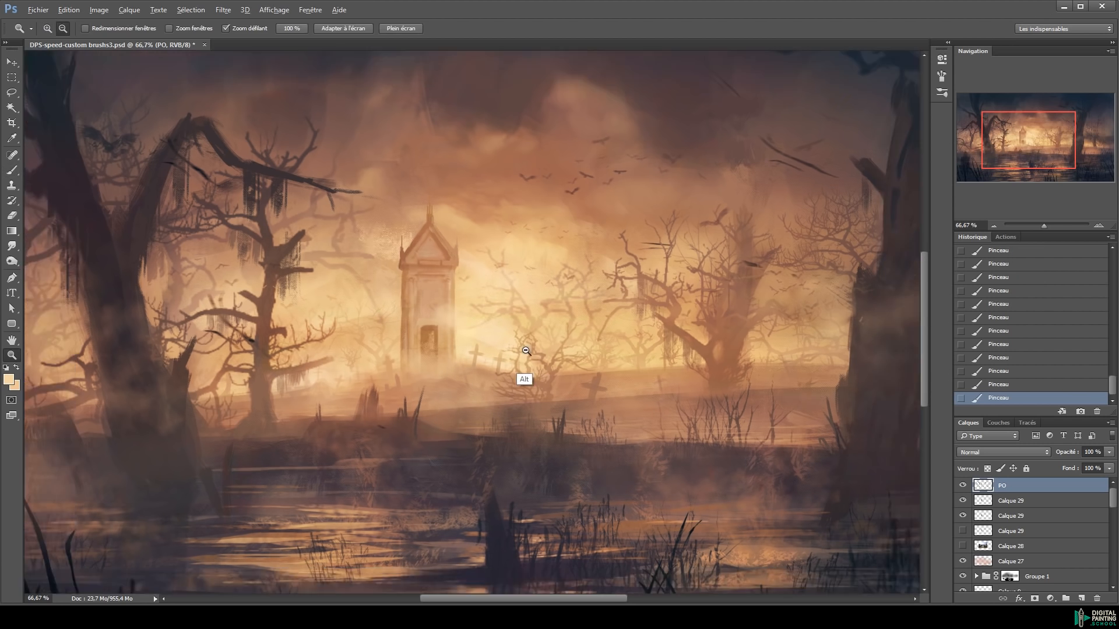
pyautogui.keyDown('alt'); pyautogui.click(524, 367); pyautogui.keyUp('alt')
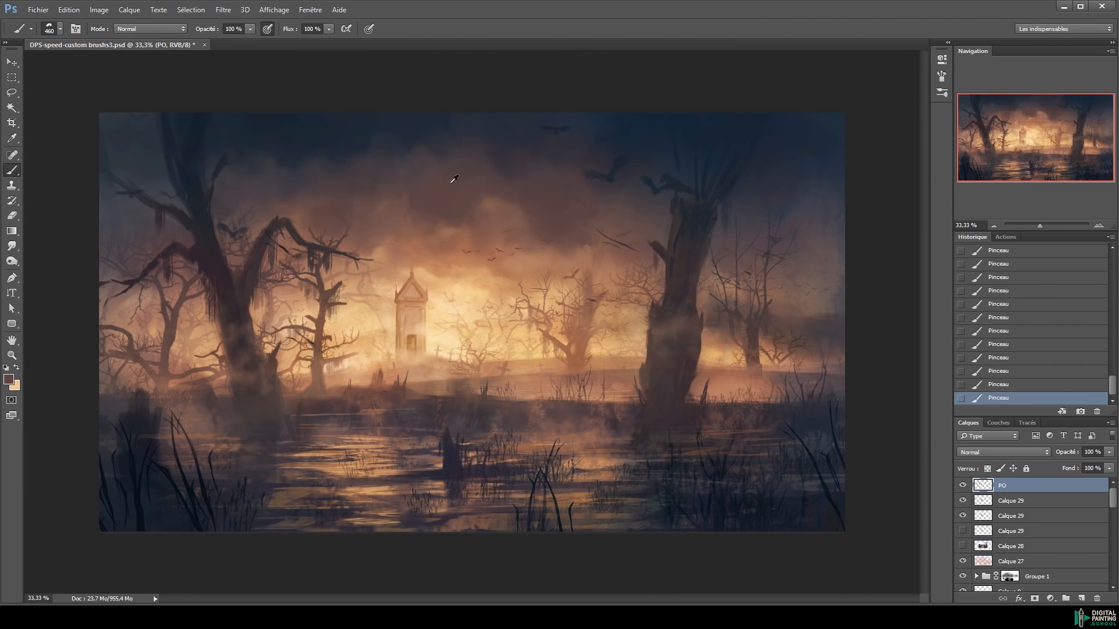
# Create a new layer and paint dark clouds over the upper middle of the sky with sampled sky colours
pyautogui.hotkey('ctrl', 'shift', 'alt', 'n')
pyautogui.moveTo(394, 209); pyautogui.dragTo(501, 219)
pyautogui.keyDown('alt'); pyautogui.click(429, 190); pyautogui.keyUp('alt')
pyautogui.moveTo(369, 168); pyautogui.dragTo(492, 165)
pyautogui.keyDown('alt'); pyautogui.click(412, 139); pyautogui.keyUp('alt')
pyautogui.moveTo(413, 146); pyautogui.dragTo(349, 153)
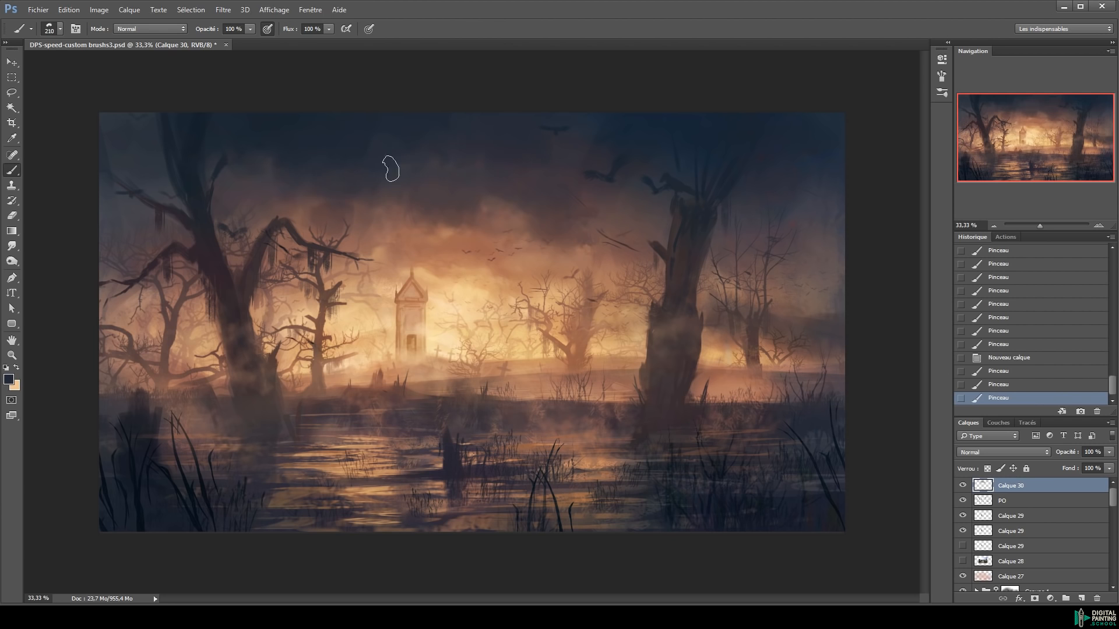
# Paint reddish-brown clouds across the middle of the sky between the two large trees
pyautogui.keyDown('alt'); pyautogui.click(441, 209); pyautogui.keyUp('alt')
pyautogui.moveTo(408, 232); pyautogui.dragTo(490, 242)
pyautogui.moveTo(590, 190); pyautogui.dragTo(507, 213)
pyautogui.keyDown('alt'); pyautogui.click(487, 223); pyautogui.keyUp('alt')
pyautogui.moveTo(427, 222)
pyautogui.mouseDown()
pyautogui.moveTo(508, 208)
pyautogui.moveTo(678, 212)
pyautogui.mouseUp()
# Darken the clouds across the upper sky with sampled blue tones and a 310 px brush
pyautogui.keyDown('alt'); pyautogui.click(704, 133); pyautogui.keyUp('alt')
pyautogui.moveTo(532, 137)
pyautogui.mouseDown()
pyautogui.moveTo(340, 158)
pyautogui.moveTo(270, 135)
pyautogui.mouseUp()
pyautogui.keyDown('alt'); pyautogui.click(638, 139); pyautogui.keyUp('alt')
pyautogui.keyDown('alt'); pyautogui.click(129, 156); pyautogui.keyUp('alt')
pyautogui.moveTo(379, 161); pyautogui.dragTo(458, 187)
pyautogui.keyDown('alt'); pyautogui.click(153, 164); pyautogui.keyUp('alt')
pyautogui.keyDown('alt'); pyautogui.click(232, 258); pyautogui.keyUp('alt')
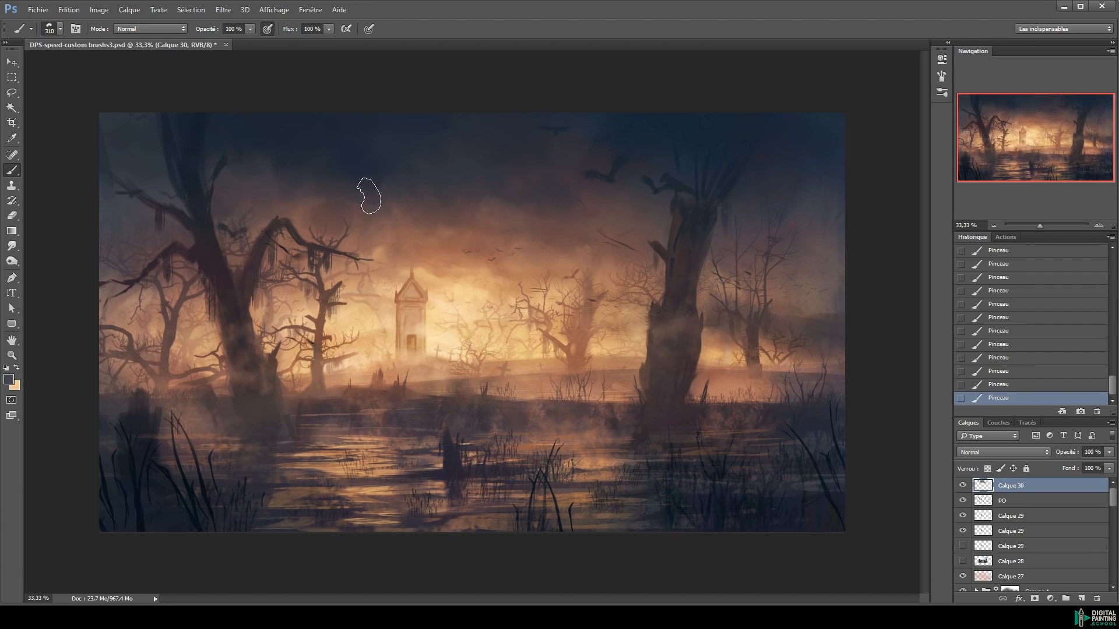
# Blend the upper sky between the two large trees with broad cloud strokes, using greyish and blue sampled tones
pyautogui.keyDown('alt'); pyautogui.click(813, 300); pyautogui.keyUp('alt')
pyautogui.moveTo(291, 162); pyautogui.dragTo(392, 172)
pyautogui.keyDown('alt'); pyautogui.click(376, 208); pyautogui.keyUp('alt')
pyautogui.moveTo(288, 159); pyautogui.dragTo(470, 178)
pyautogui.moveTo(410, 167)
pyautogui.mouseDown()
pyautogui.moveTo(449, 169)
pyautogui.moveTo(295, 141)
pyautogui.moveTo(275, 149)
pyautogui.mouseUp()
pyautogui.keyDown('alt'); pyautogui.click(582, 195); pyautogui.keyUp('alt')
pyautogui.keyDown('alt'); pyautogui.click(756, 224); pyautogui.keyUp('alt')
pyautogui.moveTo(285, 110)
pyautogui.mouseDown()
pyautogui.moveTo(309, 100)
pyautogui.moveTo(428, 107)
pyautogui.mouseUp()
pyautogui.keyDown('alt'); pyautogui.click(707, 133); pyautogui.keyUp('alt')
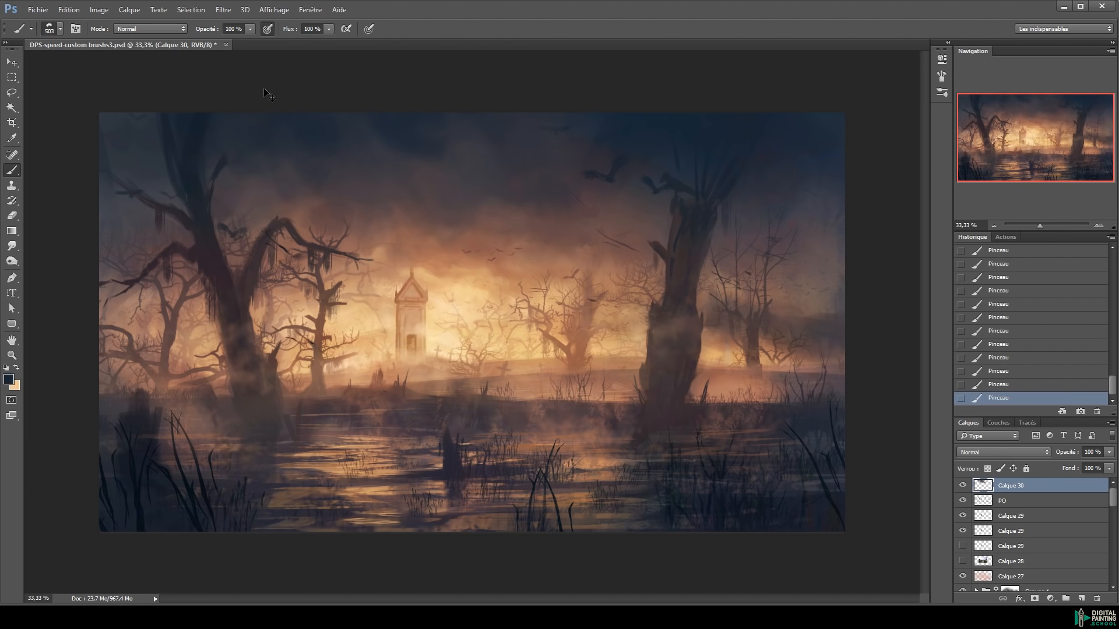
# Paint warm haze behind the far right trees with a 199 px brush and sampled horizon tones
pyautogui.press('e')
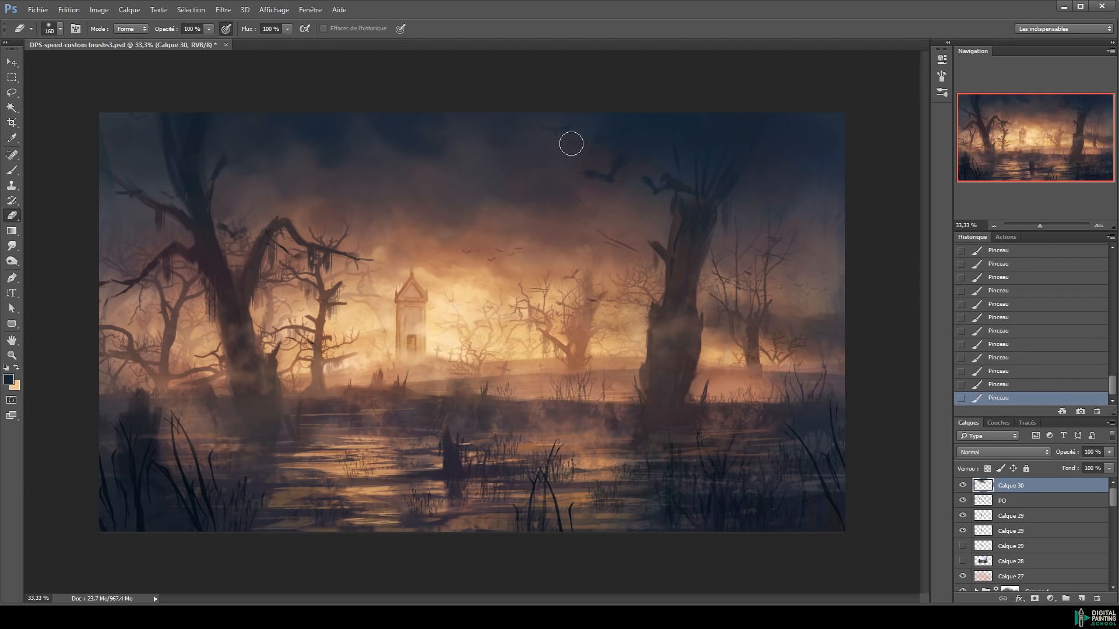
pyautogui.press('b')
pyautogui.keyDown('alt'); pyautogui.click(719, 362); pyautogui.keyUp('alt')
pyautogui.keyDown('alt'); pyautogui.click(719, 336); pyautogui.keyUp('alt')
pyautogui.moveTo(714, 332)
pyautogui.mouseDown()
pyautogui.moveTo(752, 322)
pyautogui.moveTo(797, 335)
pyautogui.mouseUp()
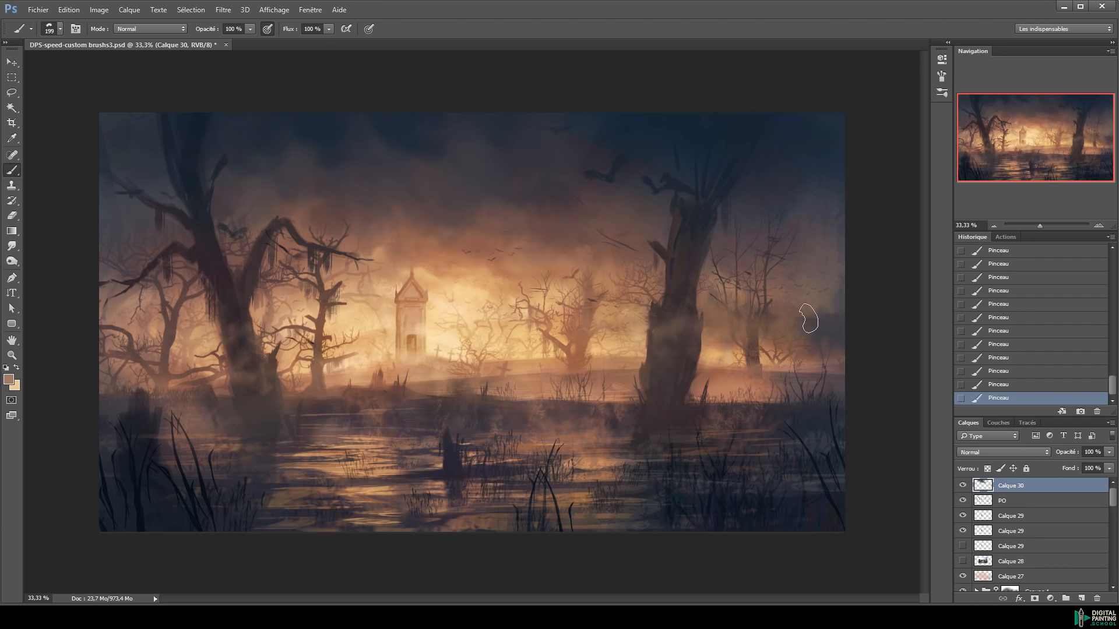
# Spread muted brown haze around the far right tree and its branches with sampled colours
pyautogui.keyDown('alt'); pyautogui.click(146, 287); pyautogui.keyUp('alt')
pyautogui.keyDown('alt'); pyautogui.click(143, 291); pyautogui.keyUp('alt')
pyautogui.moveTo(807, 285)
pyautogui.mouseDown()
pyautogui.moveTo(840, 280)
pyautogui.moveTo(793, 239)
pyautogui.mouseUp()
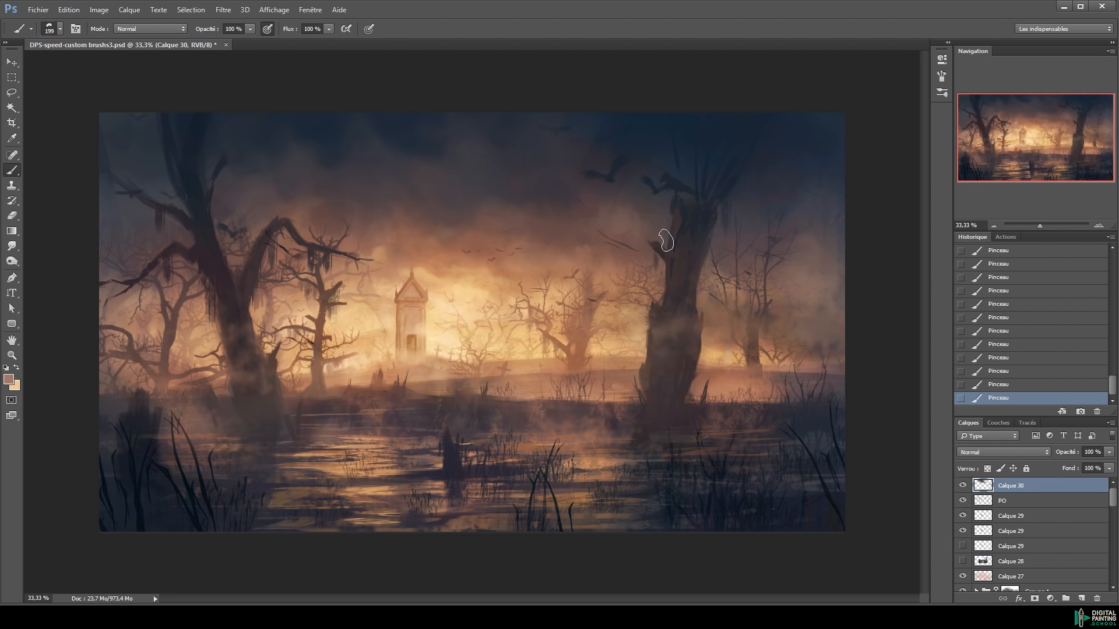
pyautogui.moveTo(737, 309)
pyautogui.mouseDown()
pyautogui.moveTo(779, 350)
pyautogui.moveTo(758, 370)
pyautogui.mouseUp()
pyautogui.keyDown('alt'); pyautogui.click(757, 350); pyautogui.keyUp('alt')
pyautogui.keyDown('ctrl'); pyautogui.click(757, 349); pyautogui.keyUp('ctrl')
pyautogui.keyDown('alt'); pyautogui.click(706, 360); pyautogui.keyUp('alt')
# Compare the painting with an earlier history state and return to the current version
pyautogui.press('v')
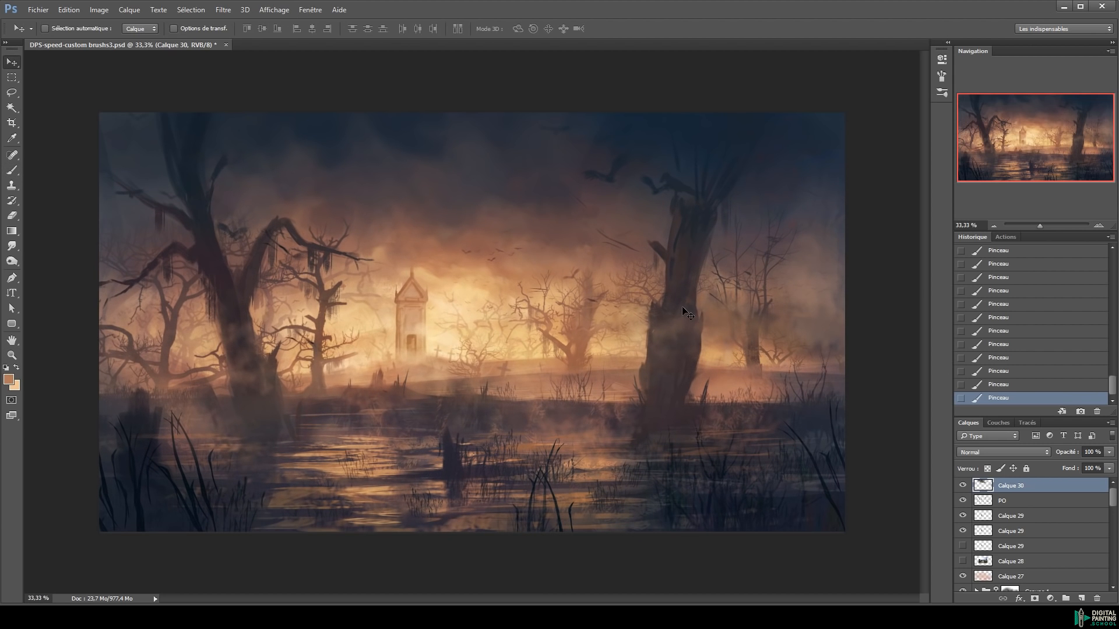
pyautogui.moveTo(1112, 390); pyautogui.dragTo(1110, 237)
pyautogui.click(1043, 252)
pyautogui.hotkey('ctrl', 'z')
# Paint dark blue sky tone within a lasso selection beside the upper trunk of the large left tree
pyautogui.press('b')
pyautogui.keyDown('alt'); pyautogui.click(146, 143); pyautogui.keyUp('alt')
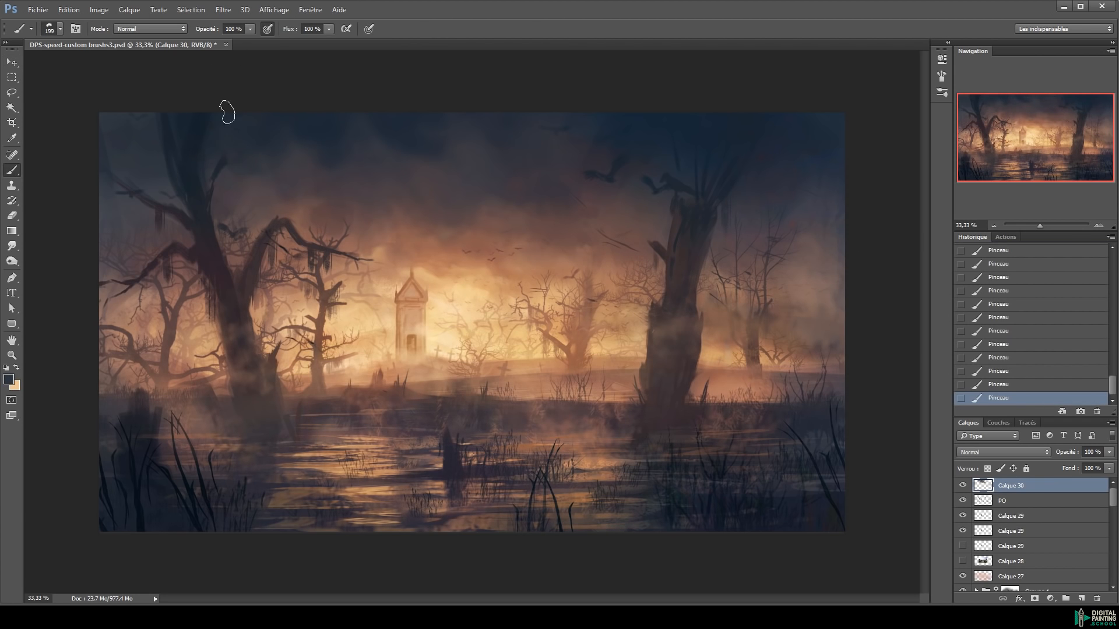
pyautogui.press('l')
pyautogui.moveTo(182, 103); pyautogui.dragTo(175, 106)
pyautogui.moveTo(178, 159)
pyautogui.mouseDown()
pyautogui.moveTo(192, 155)
pyautogui.moveTo(190, 141)
pyautogui.moveTo(174, 181)
pyautogui.moveTo(148, 143)
pyautogui.mouseUp()
pyautogui.press('b')
pyautogui.press('l')
pyautogui.press('b')
pyautogui.moveTo(157, 150); pyautogui.dragTo(165, 163)
pyautogui.hotkey('ctrl', 'd')
pyautogui.moveTo(96, 114)
pyautogui.mouseDown()
pyautogui.moveTo(136, 177)
pyautogui.moveTo(151, 163)
pyautogui.mouseUp()
# Lasso another area around the left tree's upper trunk, paint it with the dark sky colour and deselect
pyautogui.press('l')
pyautogui.moveTo(235, 155)
pyautogui.mouseDown()
pyautogui.moveTo(264, 110)
pyautogui.moveTo(208, 124)
pyautogui.mouseUp()
pyautogui.press('b')
pyautogui.moveTo(208, 124)
pyautogui.mouseDown()
pyautogui.moveTo(233, 157)
pyautogui.moveTo(161, 168)
pyautogui.moveTo(173, 175)
pyautogui.mouseUp()
pyautogui.hotkey('ctrl', 'd')
# Refine the left tree's upper branches and trunk edge with a 45 px brush and save the file
pyautogui.keyDown('alt'); pyautogui.rightClick(238, 165); pyautogui.keyUp('alt')
pyautogui.moveTo(163, 171); pyautogui.dragTo(176, 177)
pyautogui.moveTo(173, 175)
pyautogui.mouseDown()
pyautogui.moveTo(165, 183)
pyautogui.moveTo(174, 176)
pyautogui.mouseUp()
pyautogui.moveTo(175, 176); pyautogui.dragTo(186, 192)
pyautogui.moveTo(210, 204); pyautogui.dragTo(222, 221)
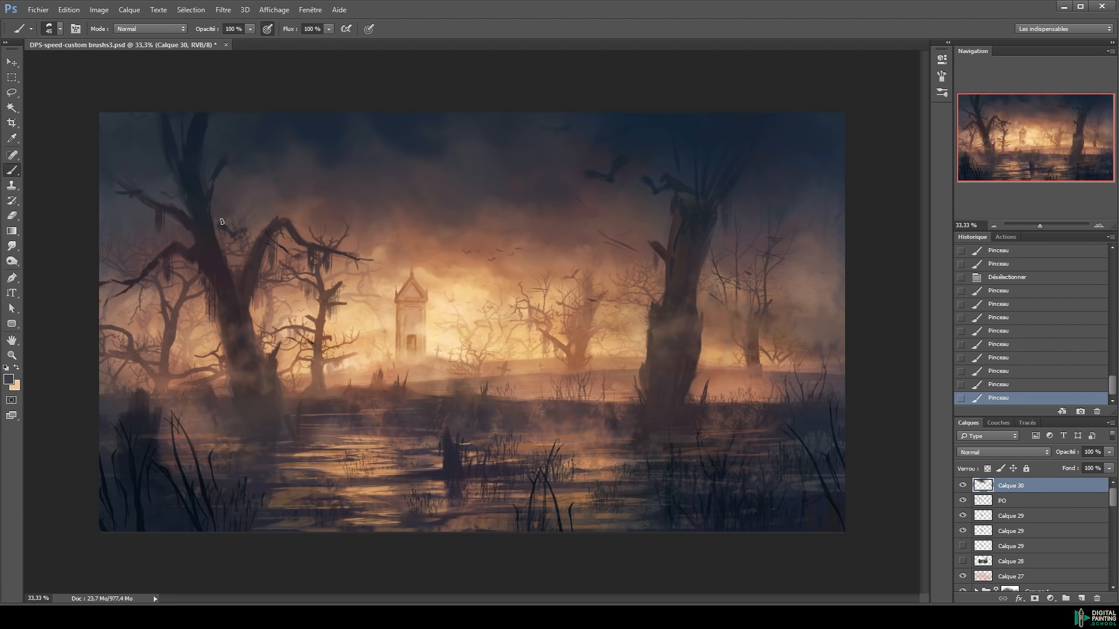
pyautogui.hotkey('ctrl', 's')
pyautogui.press('v')
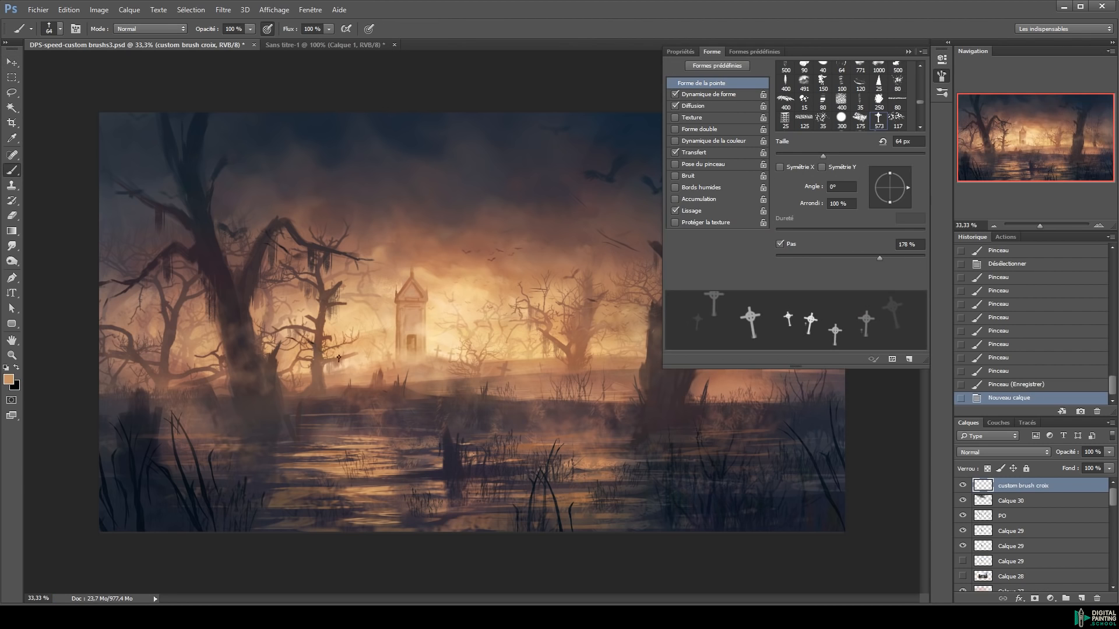
# Stamp sampled-colour crosses on the hill right of the tower with the custom cross brush at 117 px
pyautogui.keyDown('alt'); pyautogui.click(444, 345); pyautogui.keyUp('alt')
pyautogui.moveTo(703, 202); pyautogui.dragTo(707, 205)
pyautogui.hotkey('ctrl', 'z')
pyautogui.scroll(1, 517, 368)
pyautogui.keyDown('alt'); pyautogui.click(512, 396); pyautogui.keyUp('alt')
pyautogui.moveTo(501, 359); pyautogui.dragTo(599, 361)
pyautogui.keyDown('alt'); pyautogui.click(274, 370); pyautogui.keyUp('alt')
pyautogui.moveTo(294, 360); pyautogui.dragTo(478, 377)
pyautogui.keyDown('alt'); pyautogui.click(341, 375); pyautogui.keyUp('alt')
pyautogui.click(529, 381)
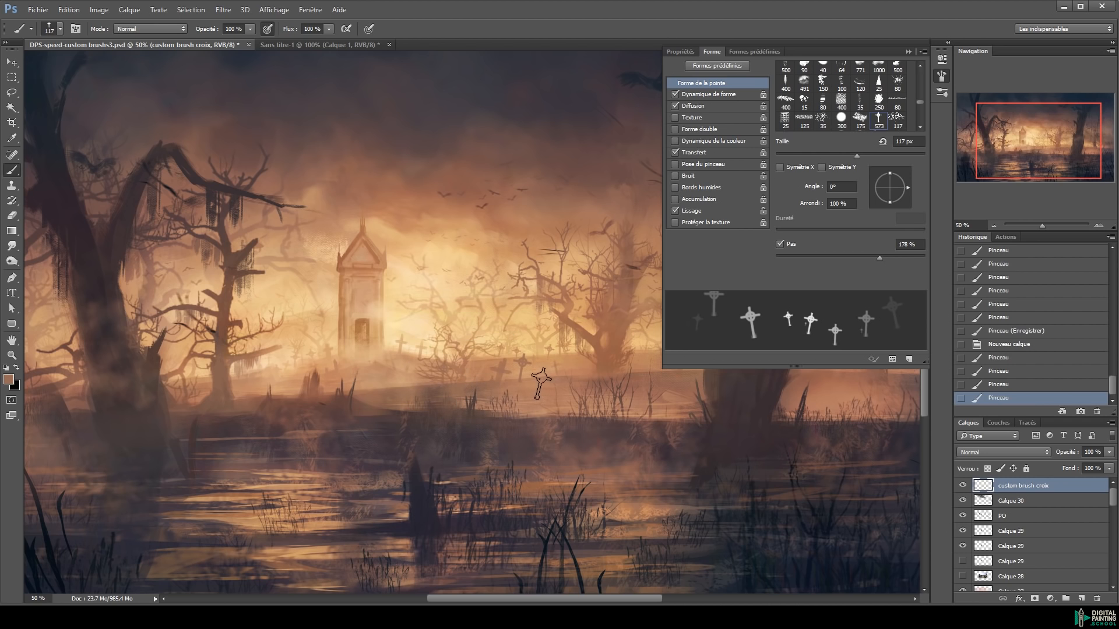
# Stamp dark brown crosses on the bank below and left of the tower
pyautogui.keyDown('alt'); pyautogui.click(333, 403); pyautogui.keyUp('alt')
pyautogui.moveTo(341, 396); pyautogui.dragTo(263, 406)
pyautogui.click(283, 390)
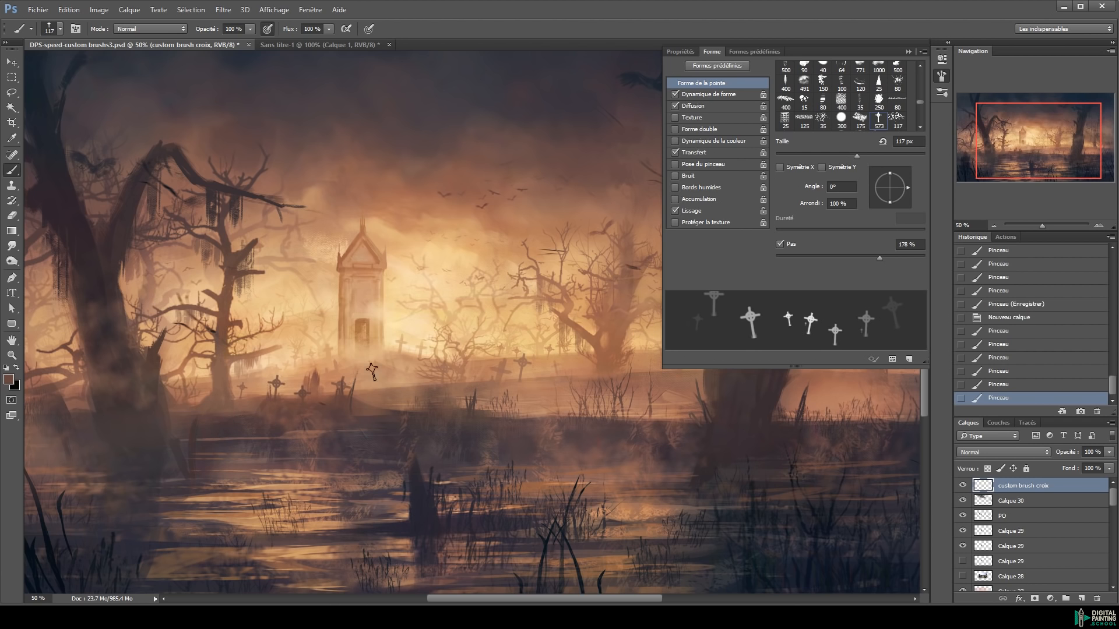
# Stamp crosses along the bank below the central bare tree, undoing one misplaced stamp and resampling the colour
pyautogui.moveTo(601, 399); pyautogui.dragTo(624, 399)
pyautogui.click(485, 390)
pyautogui.hotkey('ctrl', 'z')
pyautogui.moveTo(563, 400); pyautogui.dragTo(549, 400)
pyautogui.keyDown('alt'); pyautogui.click(560, 399); pyautogui.keyUp('alt')
pyautogui.click(523, 397)
pyautogui.click(565, 387)
# Stamp lighter crosses across the hillside behind the bank with sampled warm browns
pyautogui.keyDown('alt'); pyautogui.click(661, 377); pyautogui.keyUp('alt')
pyautogui.moveTo(655, 382)
pyautogui.mouseDown()
pyautogui.moveTo(412, 388)
pyautogui.moveTo(444, 370)
pyautogui.mouseUp()
pyautogui.click(637, 375)
pyautogui.keyDown('alt'); pyautogui.click(459, 375); pyautogui.keyUp('alt')
pyautogui.click(503, 375)
# Scatter tiny distant crosses on the hill around the tower with a 38 px brush and sampled warm colours
pyautogui.click(310, 377)
pyautogui.moveTo(272, 369); pyautogui.dragTo(582, 339)
pyautogui.keyDown('alt'); pyautogui.click(524, 348); pyautogui.keyUp('alt')
pyautogui.click(558, 356)
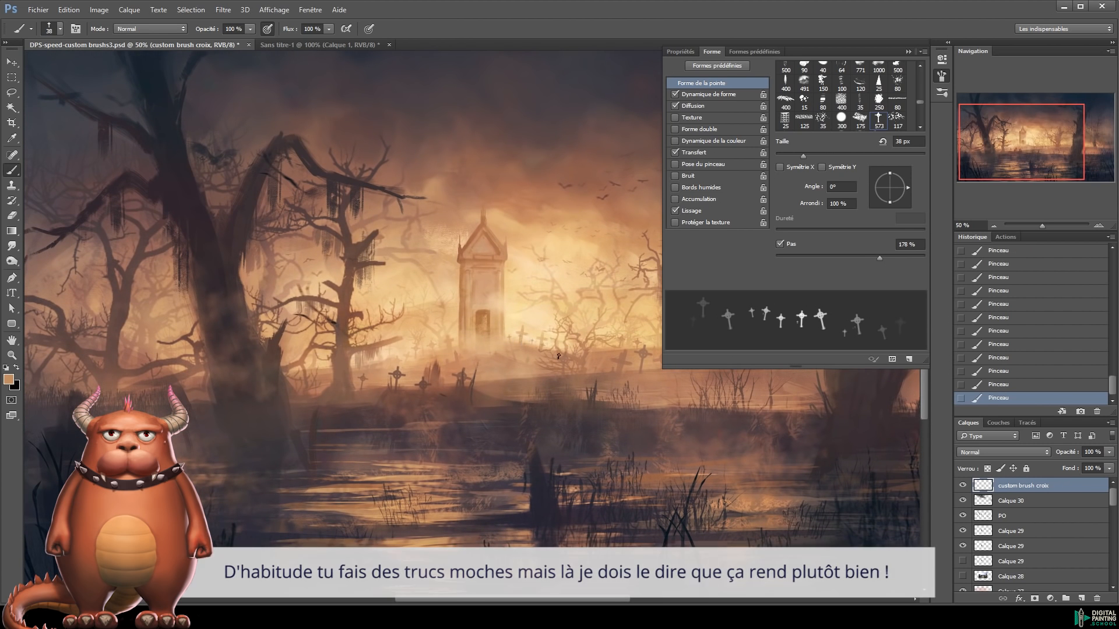
pyautogui.keyDown('alt'); pyautogui.click(433, 357); pyautogui.keyUp('alt')
pyautogui.keyDown('alt'); pyautogui.click(449, 355); pyautogui.keyUp('alt')
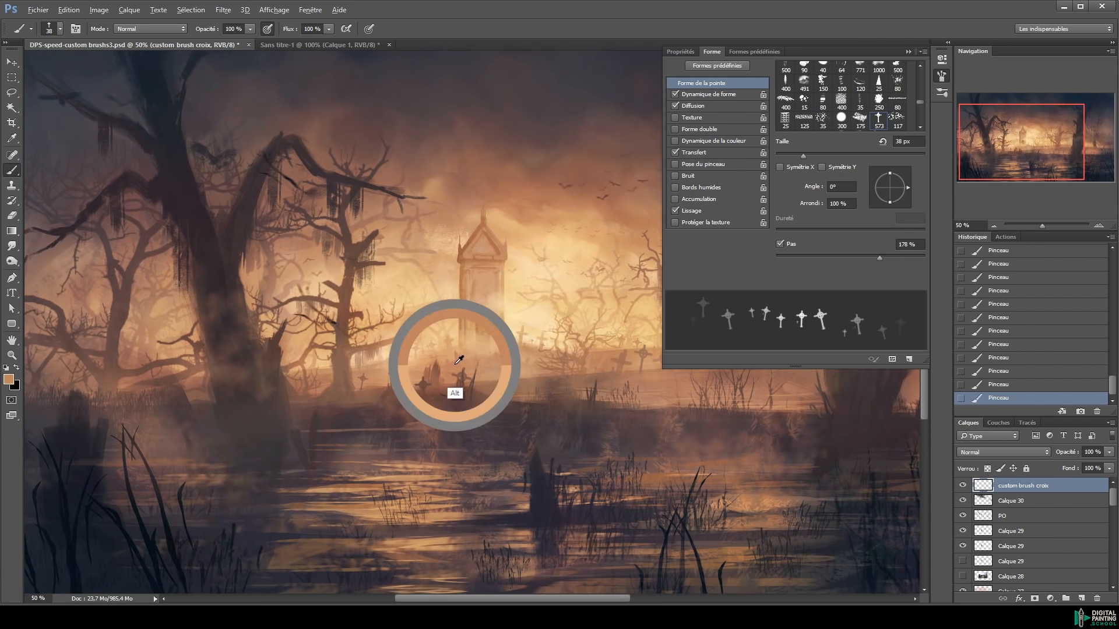
pyautogui.keyDown('alt'); pyautogui.click(369, 372); pyautogui.keyUp('alt')
pyautogui.keyDown('alt'); pyautogui.click(324, 362); pyautogui.keyUp('alt')
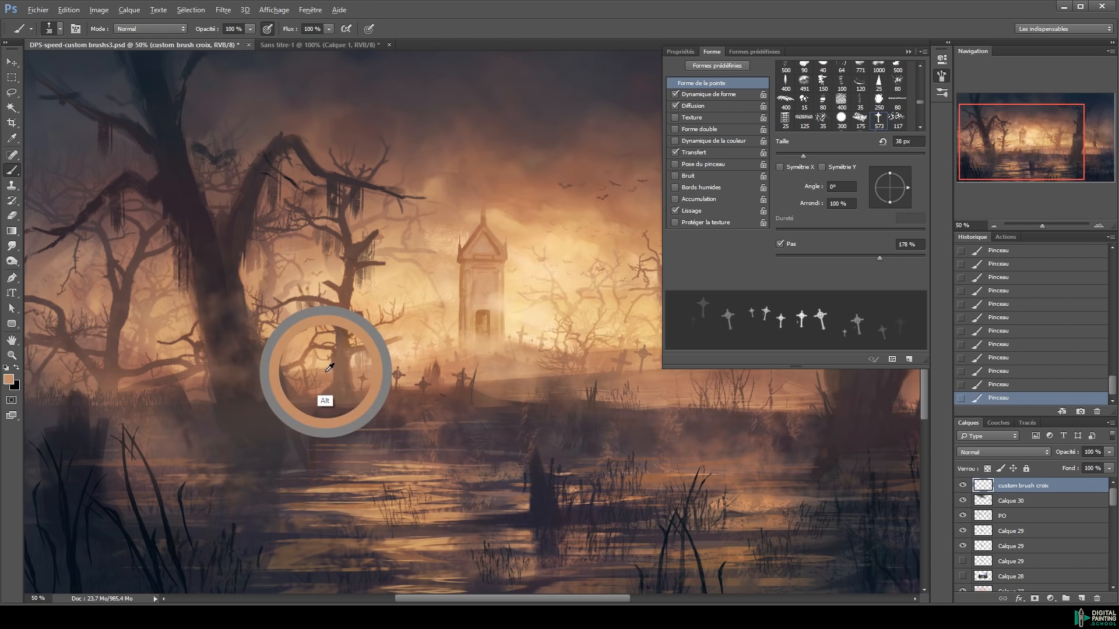
pyautogui.keyDown('alt'); pyautogui.click(324, 378); pyautogui.keyUp('alt')
pyautogui.keyDown('alt'); pyautogui.click(339, 399); pyautogui.keyUp('alt')
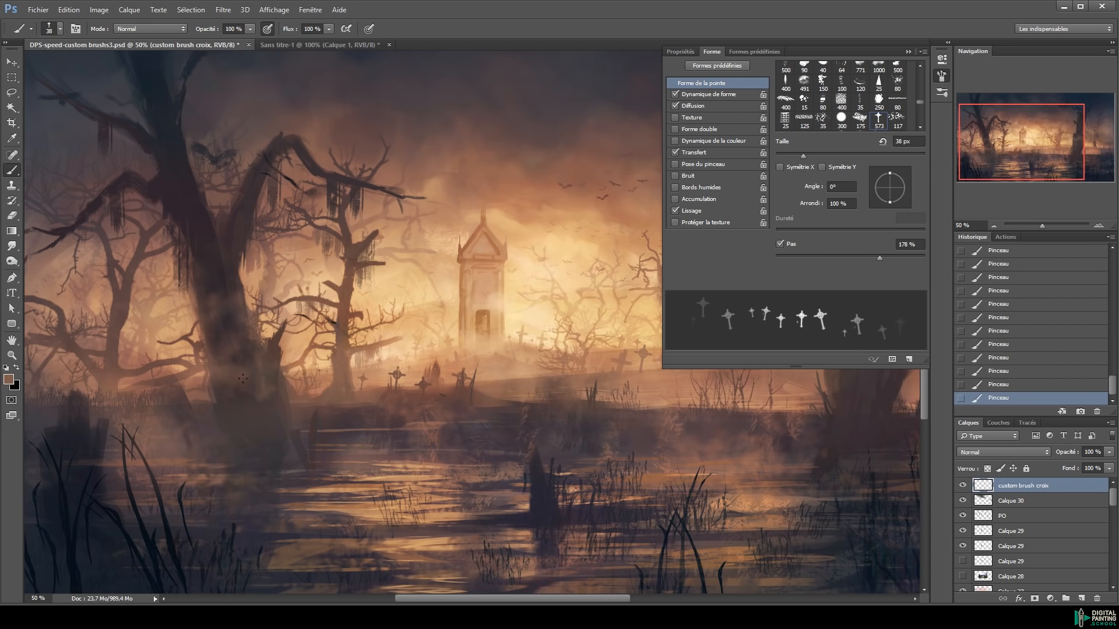
# Stamp dark crosses on the bank around the foot of the large left tree with a 104 px brush
pyautogui.keyDown('alt'); pyautogui.click(203, 403); pyautogui.keyUp('alt')
pyautogui.moveTo(197, 399); pyautogui.dragTo(236, 400)
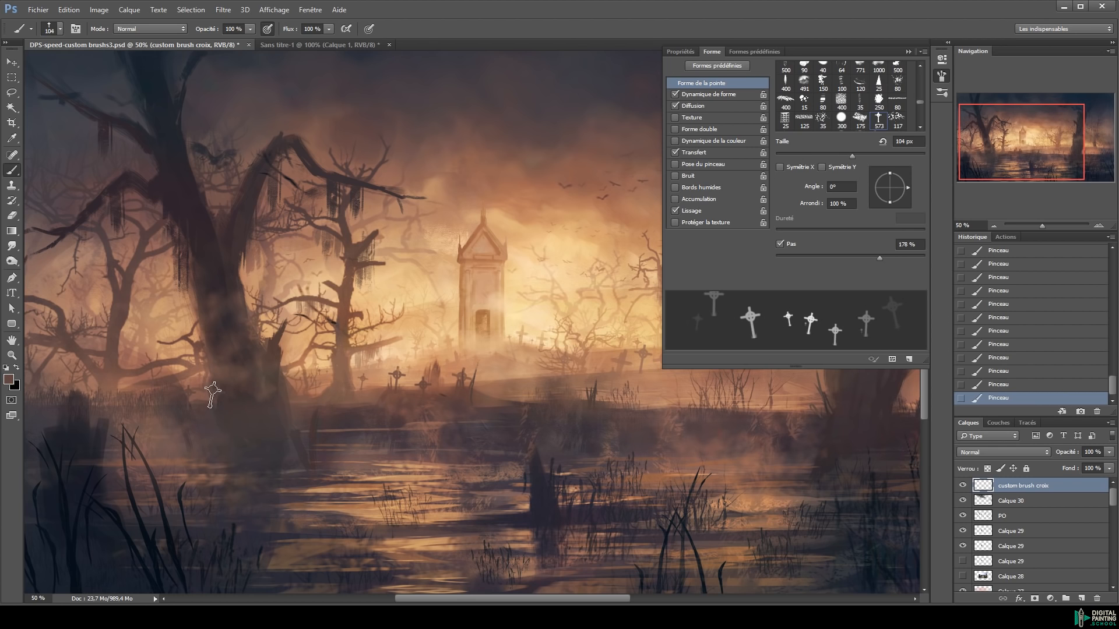
pyautogui.keyDown('alt'); pyautogui.click(189, 403); pyautogui.keyUp('alt')
pyautogui.click(190, 402)
pyautogui.click(195, 400)
pyautogui.moveTo(102, 400); pyautogui.dragTo(78, 401)
pyautogui.click(111, 390)
# Try larger crosses on the bank right of the tower at 251 px, hide the brush settings and undo the last stamp
pyautogui.keyDown('alt'); pyautogui.click(503, 408); pyautogui.keyUp('alt')
pyautogui.moveTo(493, 407); pyautogui.dragTo(529, 380)
pyautogui.moveTo(587, 393); pyautogui.dragTo(363, 372)
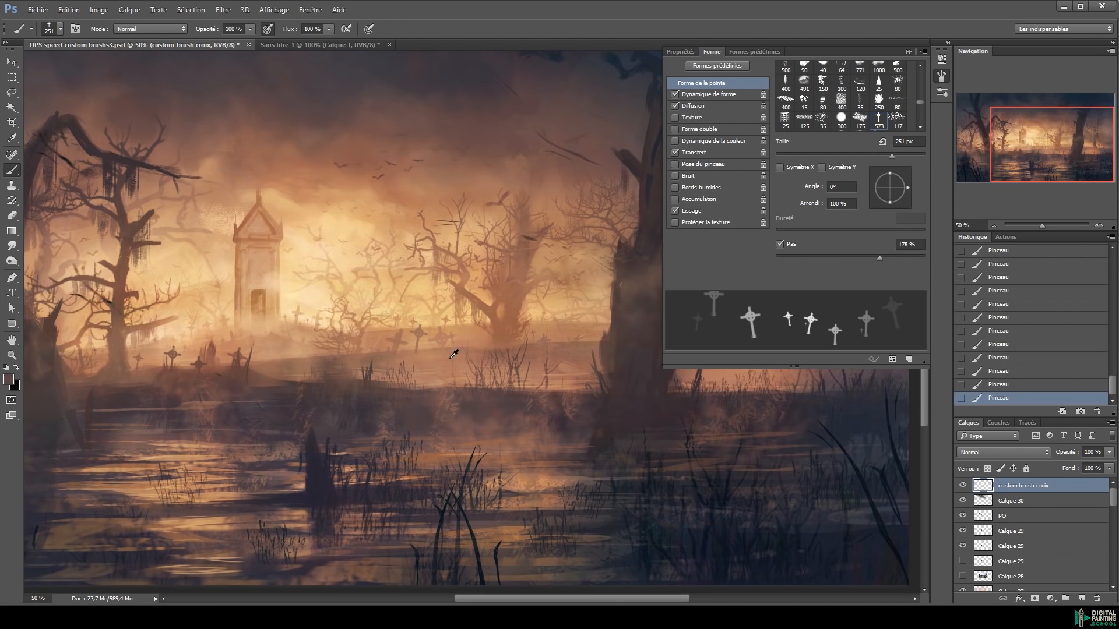
pyautogui.click(483, 352)
pyautogui.keyDown('ctrl'); pyautogui.keyDown('alt'); pyautogui.click(621, 371); pyautogui.keyUp('alt'); pyautogui.keyUp('ctrl')
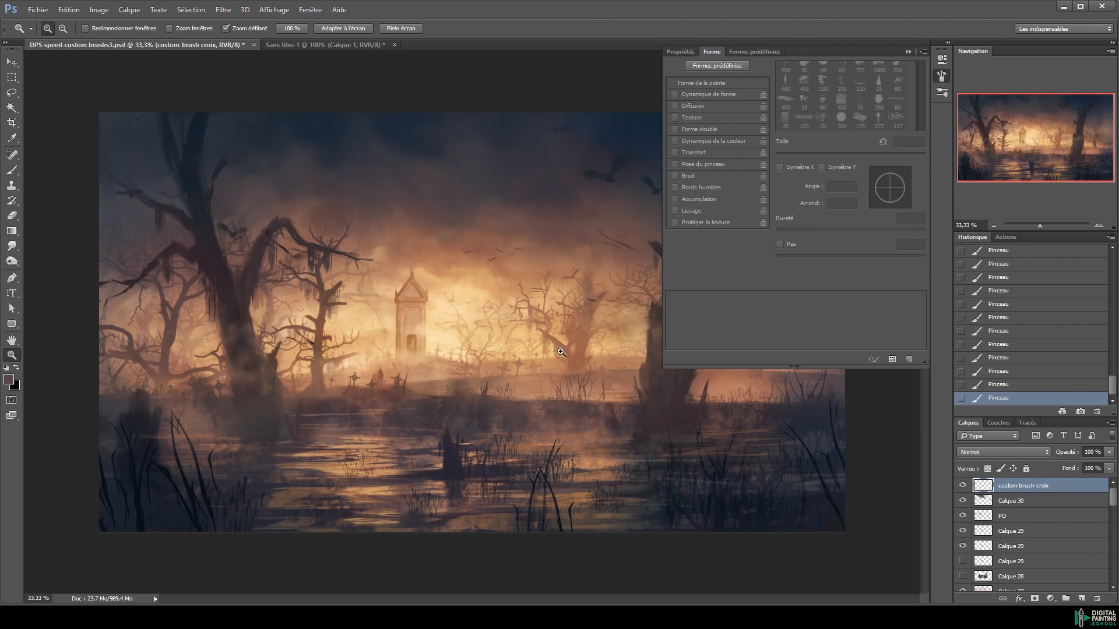
pyautogui.press('F5')
pyautogui.click(593, 359)
pyautogui.press('b')
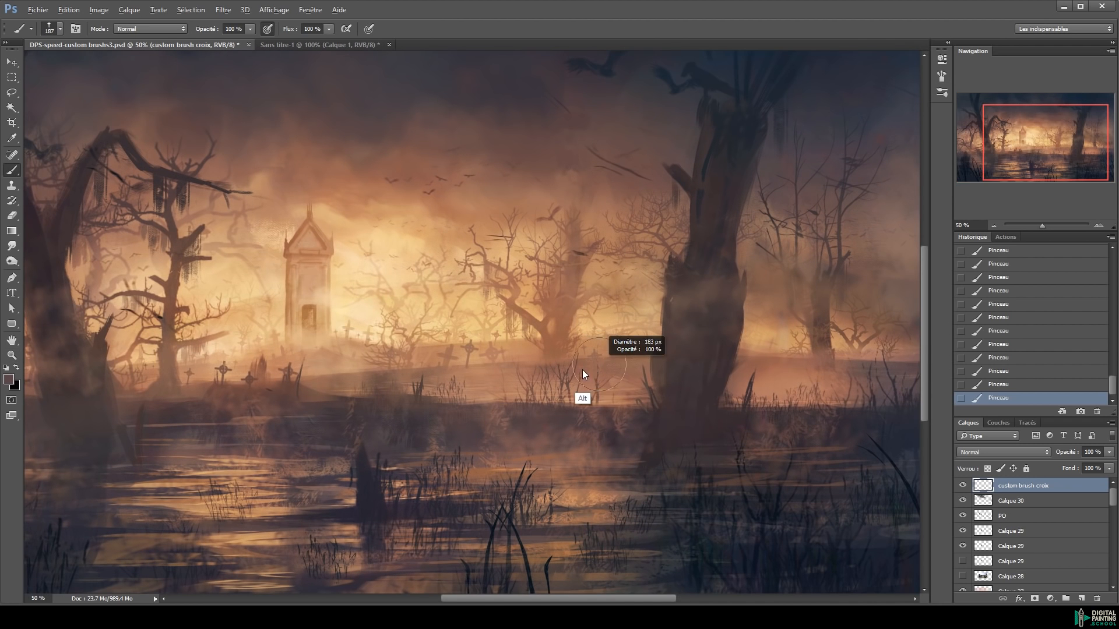
pyautogui.hotkey('ctrl', 'z')
# Stamp faint brown crosses on the hillside on both sides of the large right trunk with a 139 px brush
pyautogui.keyDown('alt'); pyautogui.click(563, 350); pyautogui.keyUp('alt')
pyautogui.click(517, 356)
pyautogui.click(576, 333)
pyautogui.click(594, 353)
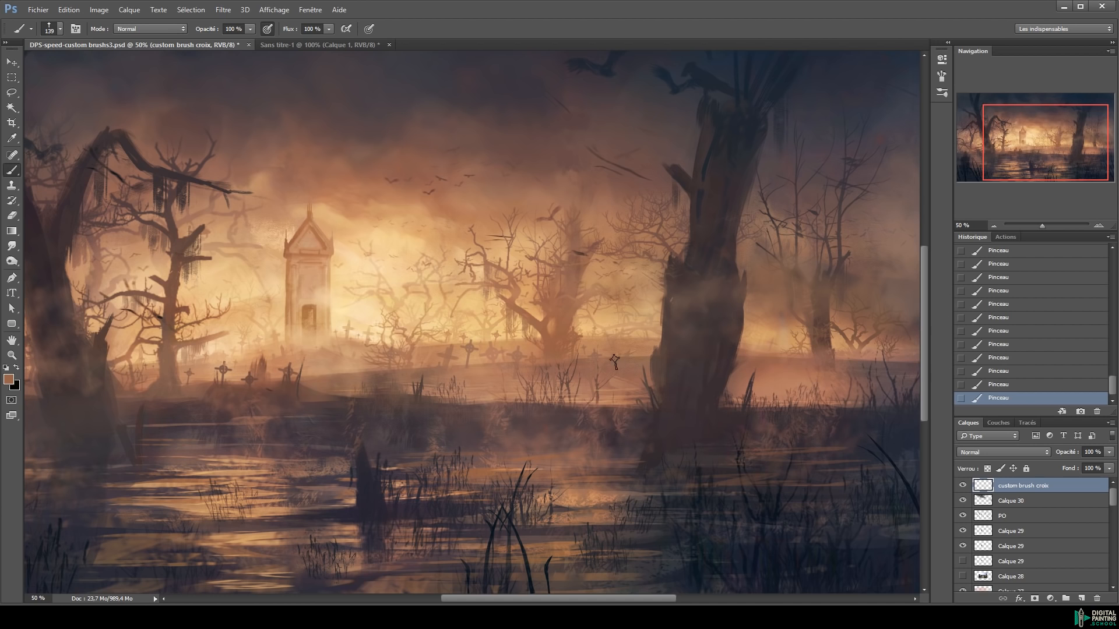
pyautogui.moveTo(774, 347)
pyautogui.mouseDown()
pyautogui.moveTo(743, 352)
pyautogui.moveTo(813, 361)
pyautogui.mouseUp()
# Add small crosses on the slope left of the central bare tree with a 65 px brush and sampled colours
pyautogui.keyDown('alt'); pyautogui.click(644, 344); pyautogui.keyUp('alt')
pyautogui.keyDown('alt'); pyautogui.click(622, 357); pyautogui.keyUp('alt')
pyautogui.keyDown('alt'); pyautogui.click(434, 367); pyautogui.keyUp('alt')
pyautogui.click(433, 350)
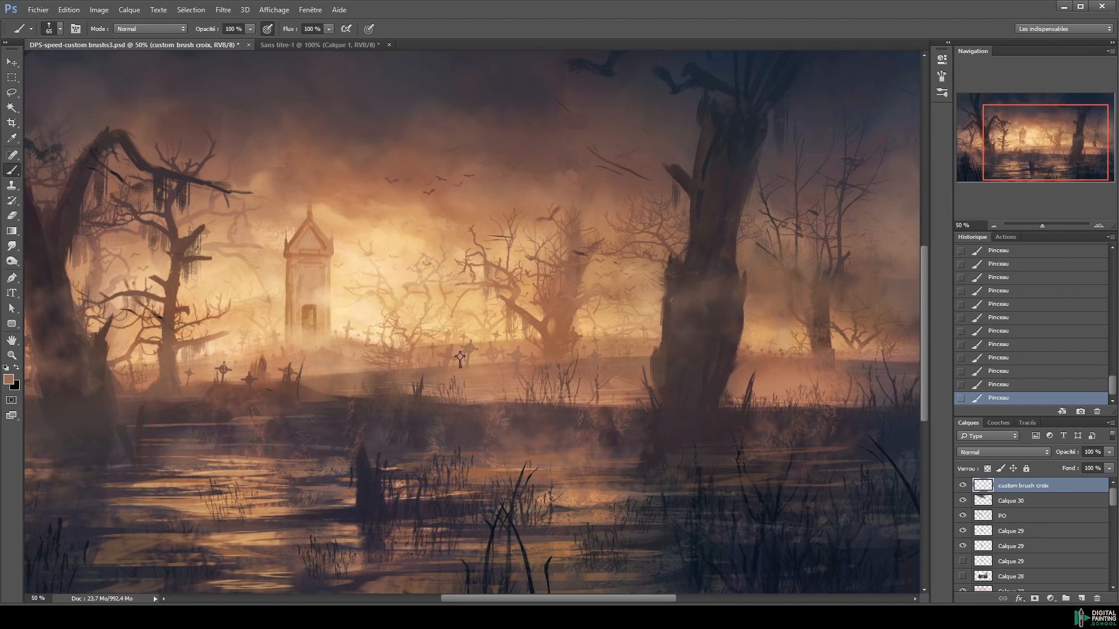
# Scale a lassoed cross just right of the tower's foot to about 81% and rotate it about -10.2°
pyautogui.moveTo(340, 367); pyautogui.dragTo(378, 371)
pyautogui.click(320, 364)
pyautogui.press('l')
pyautogui.moveTo(316, 376)
pyautogui.mouseDown()
pyautogui.moveTo(575, 354)
pyautogui.moveTo(581, 332)
pyautogui.mouseUp()
pyautogui.hotkey('ctrl', 't')
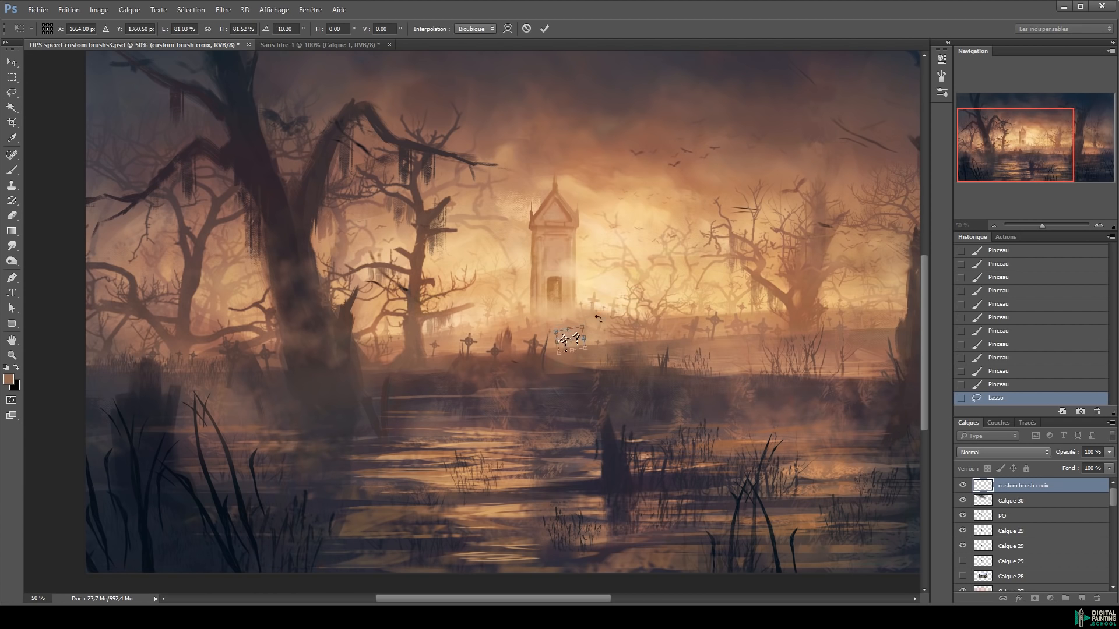
pyautogui.press('Return')
# Shrink the lassoed cross on the hillside left of the central bare tree to about 87% and deselect it
pyautogui.hotkey('ctrl', 't')
pyautogui.moveTo(730, 311)
pyautogui.mouseDown()
pyautogui.moveTo(726, 339)
pyautogui.moveTo(731, 320)
pyautogui.mouseUp()
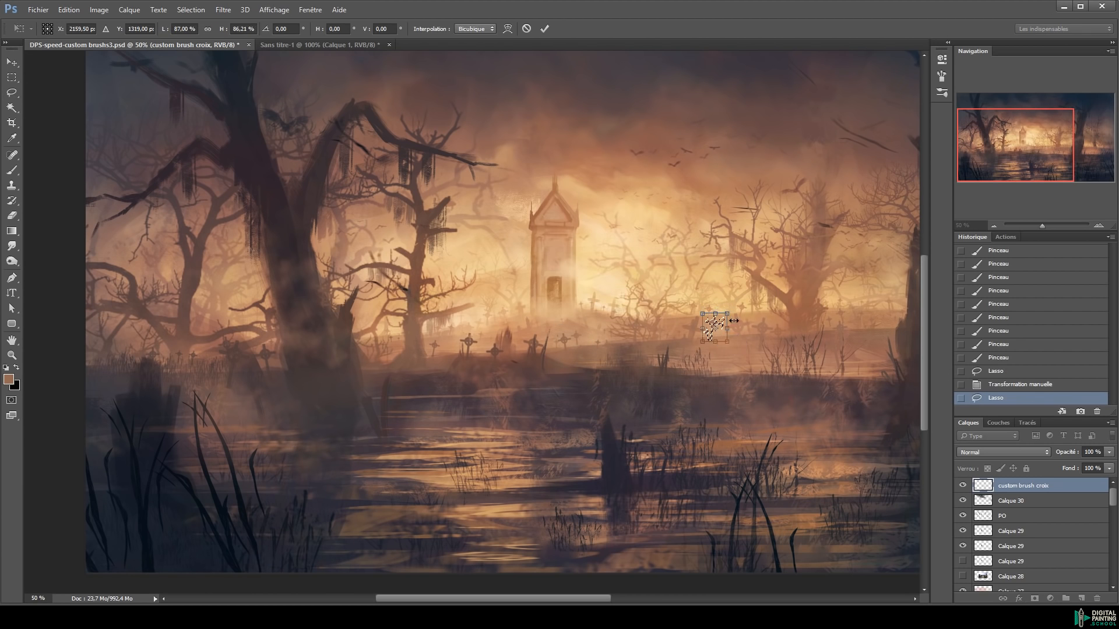
pyautogui.press('Return')
pyautogui.hotkey('ctrl', 'd')
# Tidy the crosses on the slope left of the central bare tree with the eraser and stamp two more there
pyautogui.press('e')
pyautogui.click(728, 312)
pyautogui.keyDown('alt'); pyautogui.rightClick(732, 335); pyautogui.keyUp('alt')
pyautogui.click(750, 357)
pyautogui.click(750, 357)
pyautogui.press('b')
pyautogui.click(714, 324)
pyautogui.click(741, 356)
pyautogui.press('e')
pyautogui.click(721, 357)
pyautogui.click(720, 357)
pyautogui.click(741, 356)
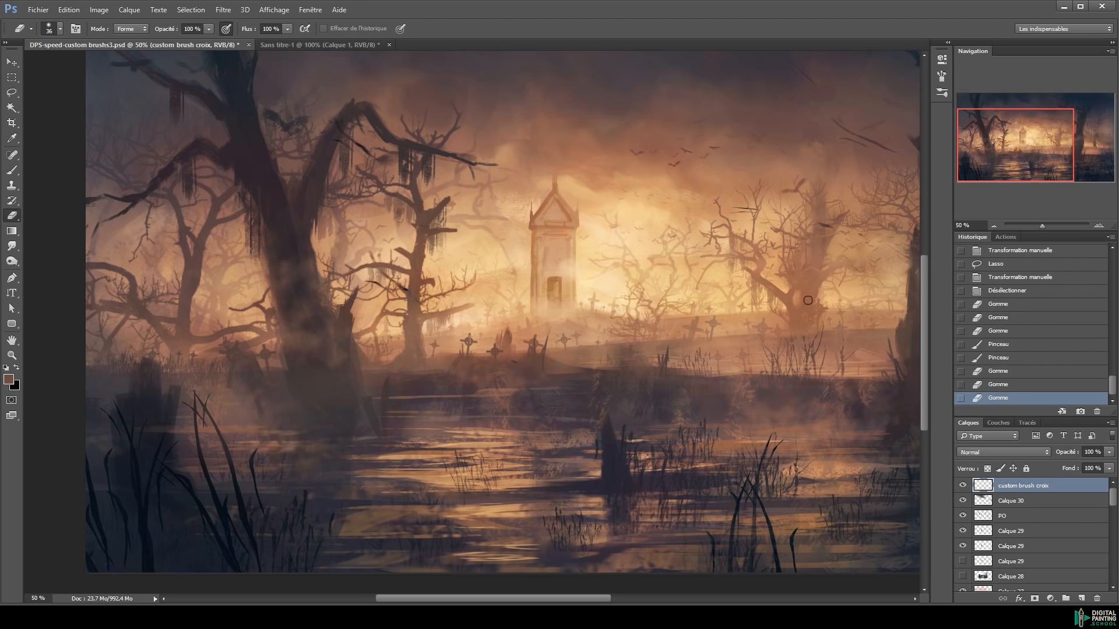
# Stamp faint crosses beside the tower's foot and on the hill to its right with a sampled tone and a 68 px brush
pyautogui.press('b')
pyautogui.moveTo(651, 303); pyautogui.dragTo(541, 299)
pyautogui.keyDown('alt'); pyautogui.click(471, 322); pyautogui.keyUp('alt')
pyautogui.click(462, 317)
pyautogui.keyDown('alt'); pyautogui.rightClick(489, 314); pyautogui.keyUp('alt')
pyautogui.click(598, 316)
pyautogui.click(616, 305)
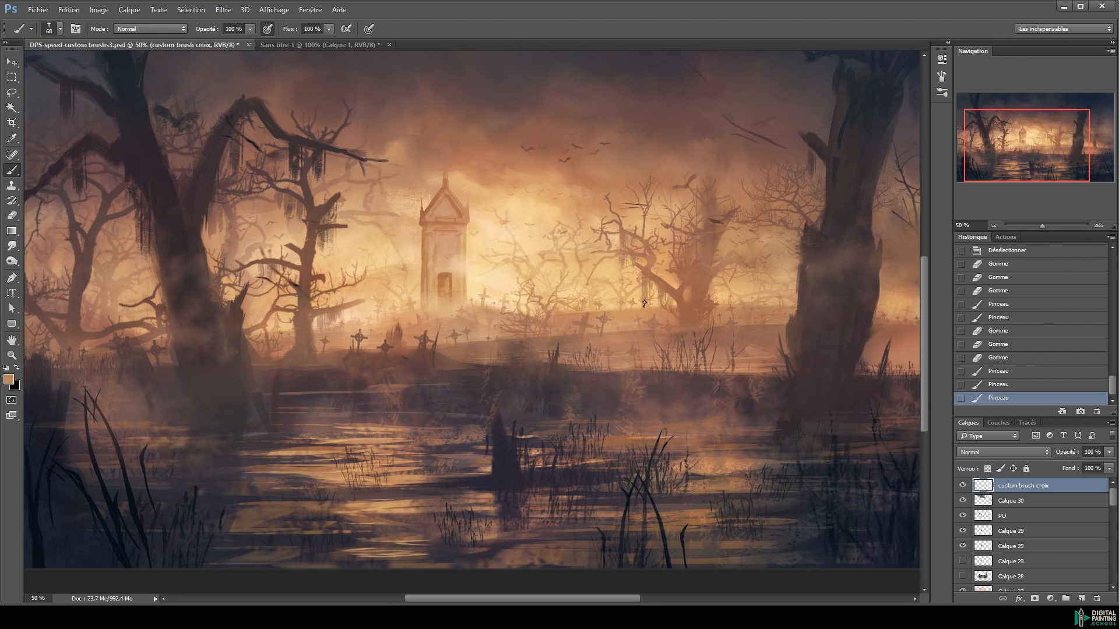
# Adjust the brush settings and stamp faint crosses in sampled colours on the hillside right of the large right trunk
pyautogui.press('F5')
pyautogui.click(747, 97)
pyautogui.press('F5')
pyautogui.moveTo(777, 321); pyautogui.dragTo(550, 317)
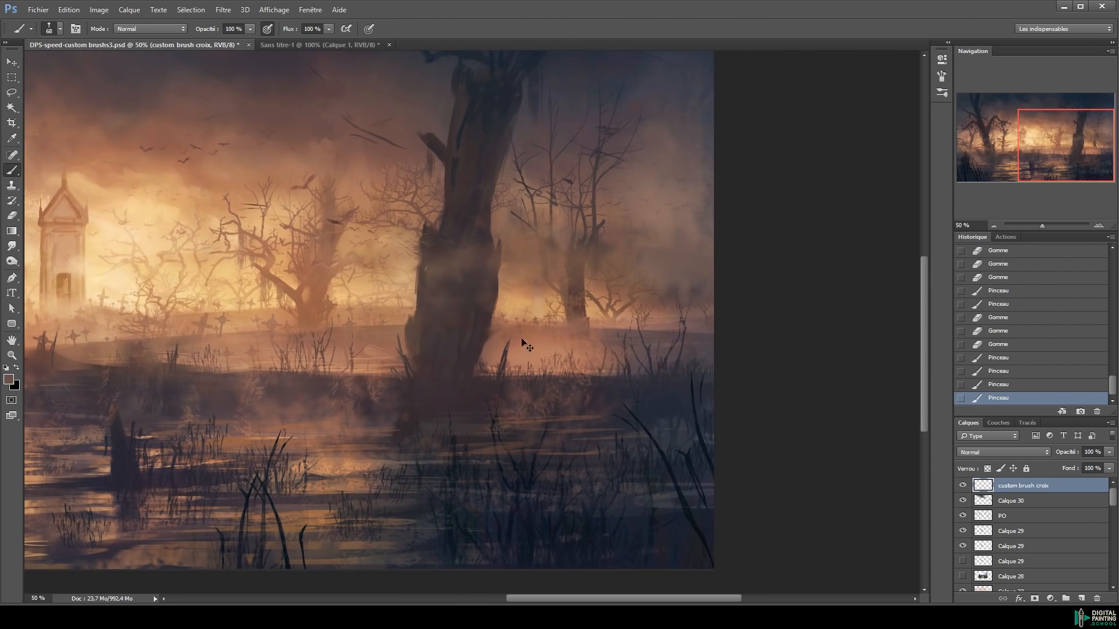
pyautogui.hotkey('ctrl', 'z')
pyautogui.click(548, 335)
pyautogui.keyDown('alt'); pyautogui.click(526, 337); pyautogui.keyUp('alt')
pyautogui.click(528, 337)
pyautogui.keyDown('alt'); pyautogui.click(616, 332); pyautogui.keyUp('alt')
pyautogui.click(627, 331)
pyautogui.click(711, 333)
# Add more crosses in sampled tones on the far hillside near the painting's right edge
pyautogui.keyDown('alt'); pyautogui.click(656, 324); pyautogui.keyUp('alt')
pyautogui.click(712, 316)
pyautogui.moveTo(681, 318); pyautogui.dragTo(660, 319)
pyautogui.hotkey('ctrl', 'z')
pyautogui.click(683, 320)
pyautogui.keyDown('alt'); pyautogui.click(627, 325); pyautogui.keyUp('alt')
pyautogui.click(667, 324)
pyautogui.click(669, 336)
pyautogui.keyDown('alt'); pyautogui.click(681, 366); pyautogui.keyUp('alt')
pyautogui.moveTo(657, 341); pyautogui.dragTo(697, 341)
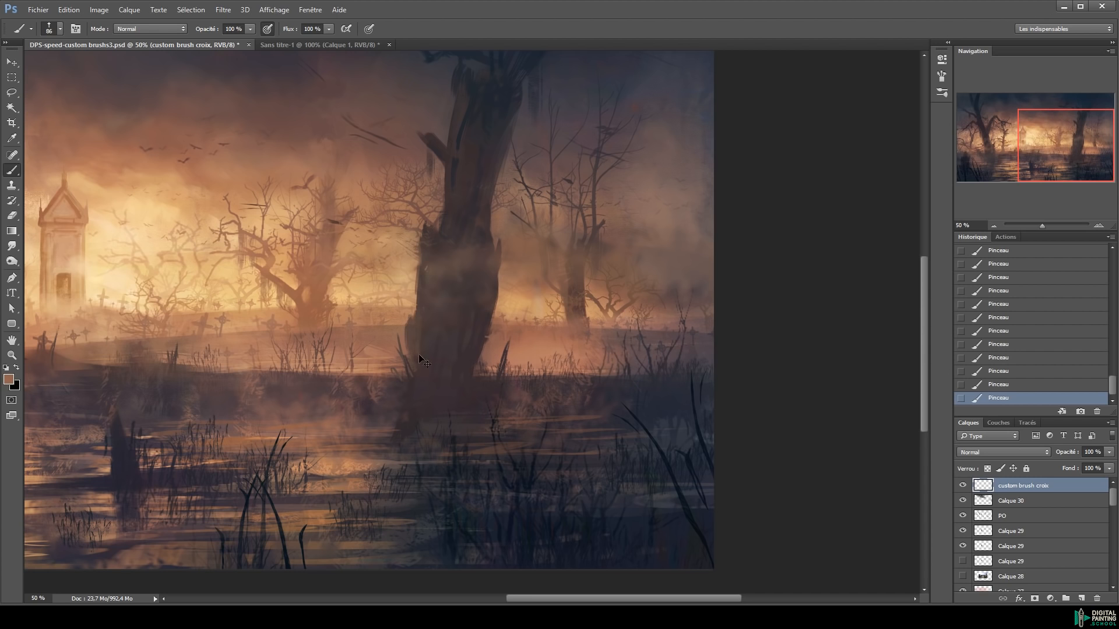
# Try a large cross in a sampled dark tone on the bank left of the large right trunk at 482 px, and undo it
pyautogui.keyDown('alt'); pyautogui.click(408, 341); pyautogui.keyUp('alt')
pyautogui.keyDown('alt'); pyautogui.click(309, 377); pyautogui.keyUp('alt')
pyautogui.moveTo(310, 378)
pyautogui.mouseDown()
pyautogui.moveTo(324, 356)
pyautogui.moveTo(517, 395)
pyautogui.mouseUp()
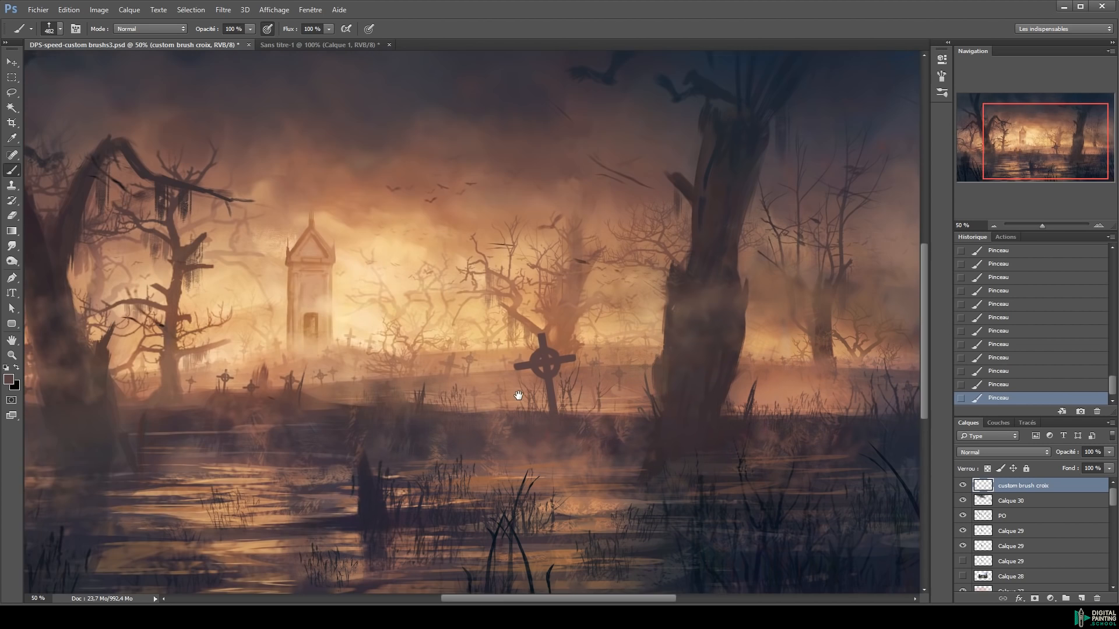
pyautogui.keyDown('alt'); pyautogui.click(519, 422); pyautogui.keyUp('alt')
pyautogui.hotkey('ctrl', 'z')
# Flip the canvas horizontally and stamp a large dark 482 px cross on the bank beside the big broken trunk
pyautogui.click(99, 10)
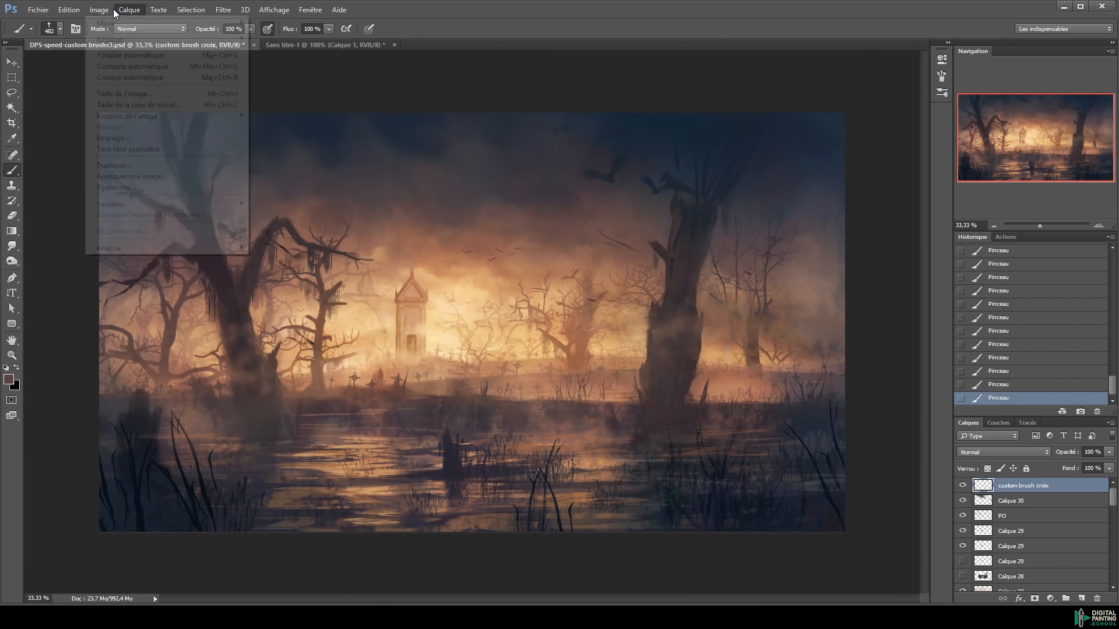
pyautogui.moveTo(116, 116)
pyautogui.click(25, 167)
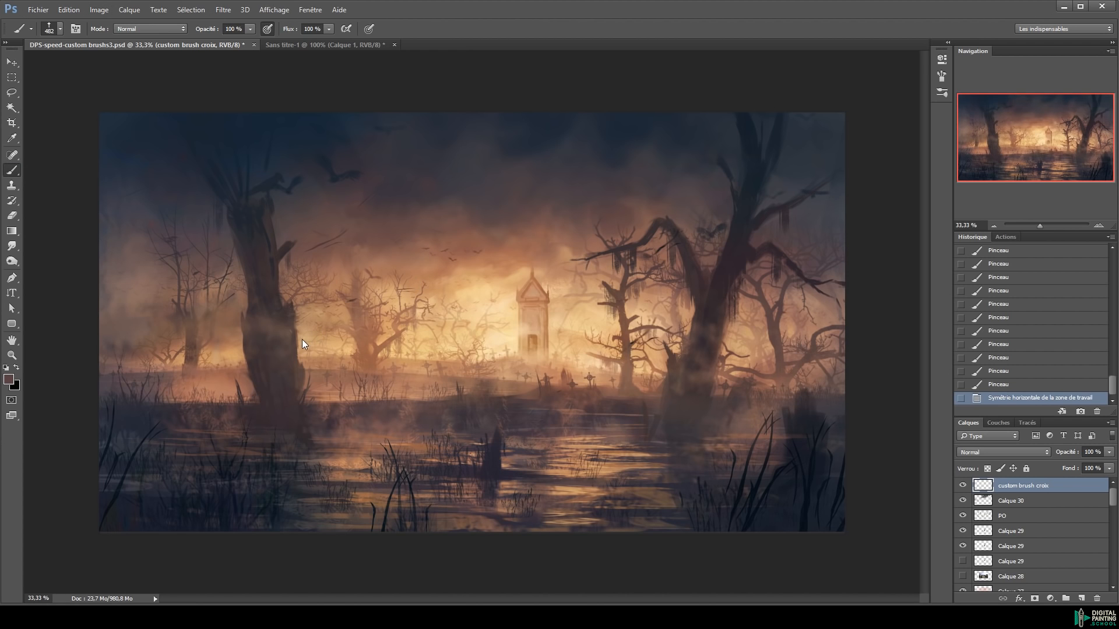
pyautogui.click(336, 378)
# Lock the transparent pixels of the custom brush croix layer and choose the Feng Zhu brush
pyautogui.keyDown('ctrl'); pyautogui.click(330, 350); pyautogui.keyUp('ctrl')
pyautogui.click(987, 469)
pyautogui.rightClick(283, 419)
pyautogui.moveTo(592, 583); pyautogui.dragTo(593, 465)
pyautogui.click(391, 473)
pyautogui.click(382, 567)
# Paint shading strokes on the ring and arms of the large cross with the 27 px brush
pyautogui.click(333, 368)
pyautogui.click(333, 369)
pyautogui.click(333, 369)
pyautogui.click(333, 367)
pyautogui.click(334, 362)
pyautogui.click(335, 357)
pyautogui.keyDown('ctrl'); pyautogui.click(344, 344); pyautogui.keyUp('ctrl')
pyautogui.keyDown('ctrl'); pyautogui.click(344, 343); pyautogui.keyUp('ctrl')
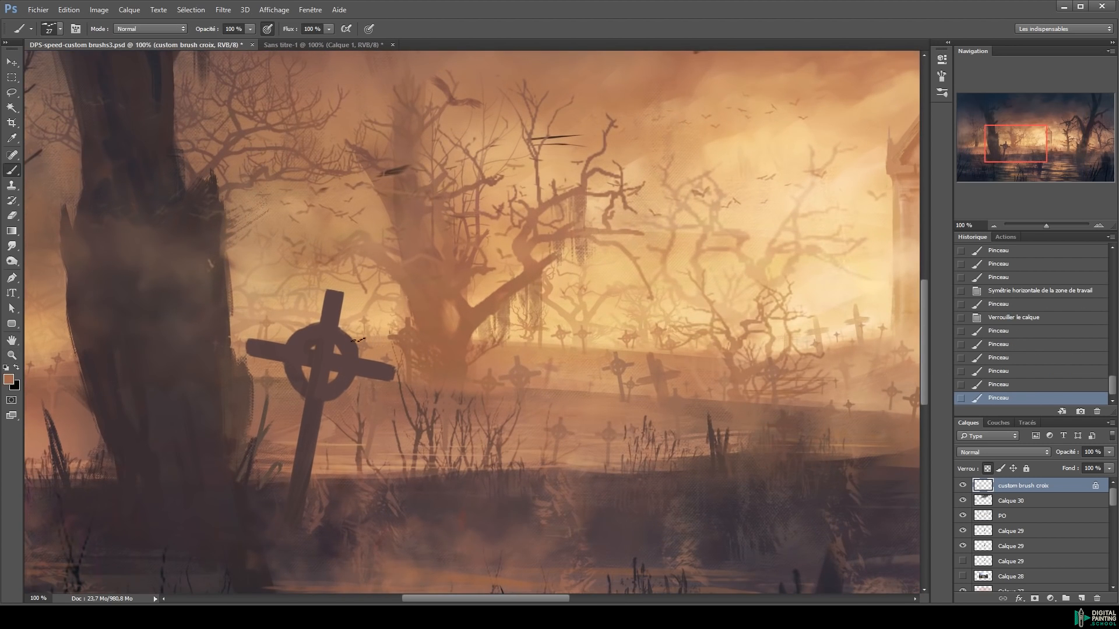
pyautogui.click(353, 334)
pyautogui.click(362, 346)
pyautogui.click(363, 345)
pyautogui.click(363, 345)
# Set the foreground colour to #78625b and refine the large cross's light and dark edges with a 15 px brush
pyautogui.click(10, 381)
pyautogui.click(819, 304)
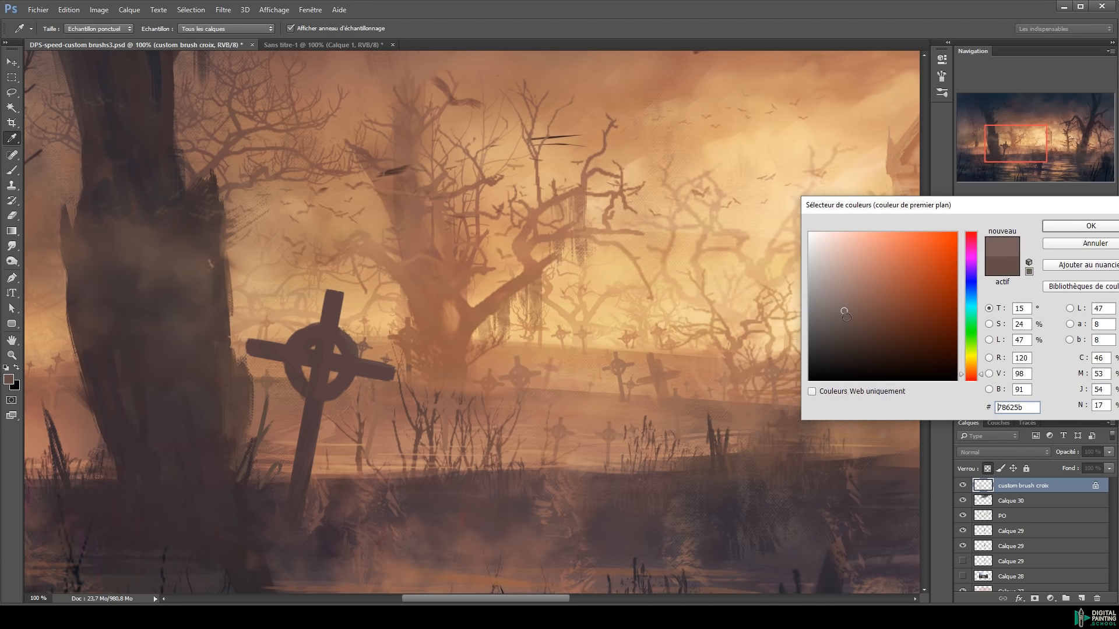
pyautogui.press('Return')
pyautogui.press('[')
pyautogui.press('[')
pyautogui.press('[')
pyautogui.press('x')
pyautogui.keyDown('alt'); pyautogui.click(297, 523); pyautogui.keyUp('alt')
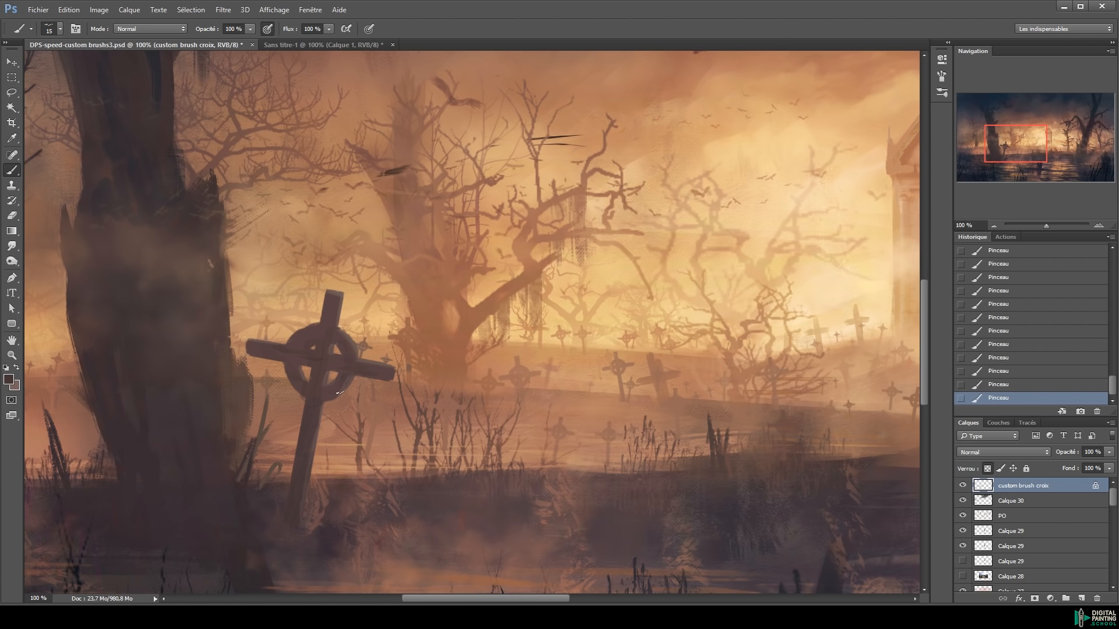
# Save the painting
pyautogui.hotkey('ctrl', '-')
pyautogui.hotkey('ctrl', '-')
pyautogui.hotkey('ctrl', '-')
pyautogui.hotkey('ctrl', 's')
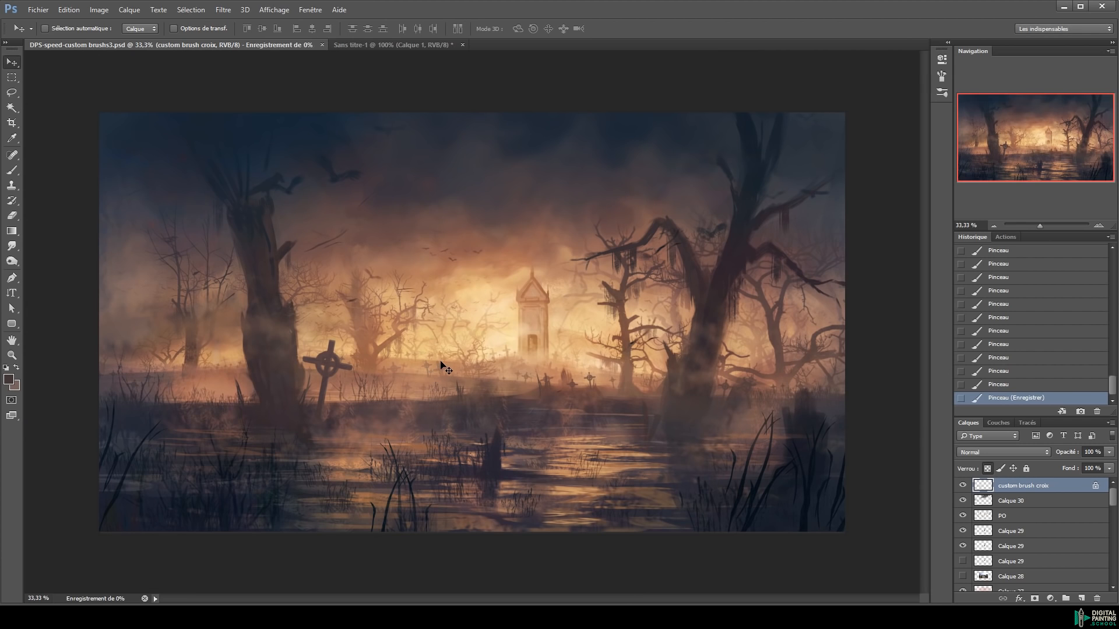
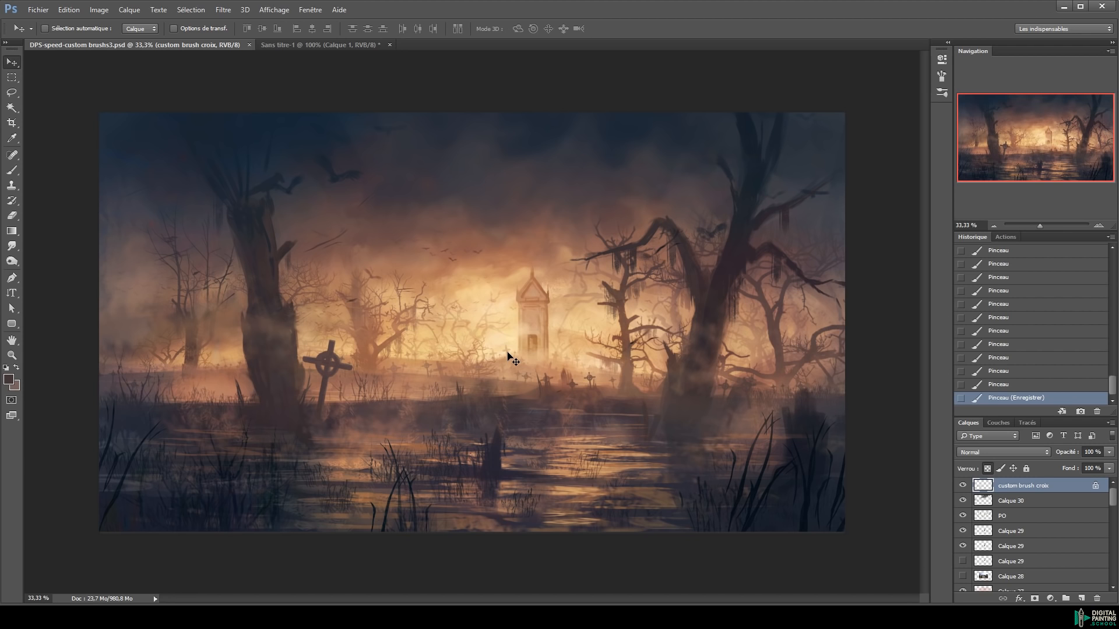
pyautogui.click(1045, 517)
pyautogui.press('b')
pyautogui.rightClick(861, 543)
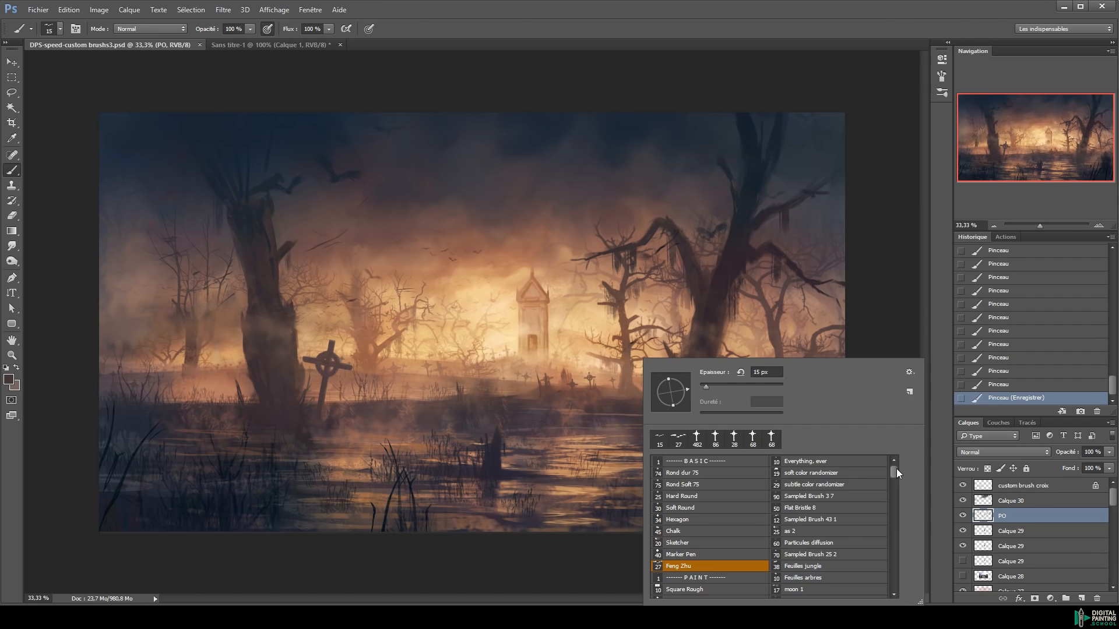
pyautogui.press('Escape')
pyautogui.press('v')
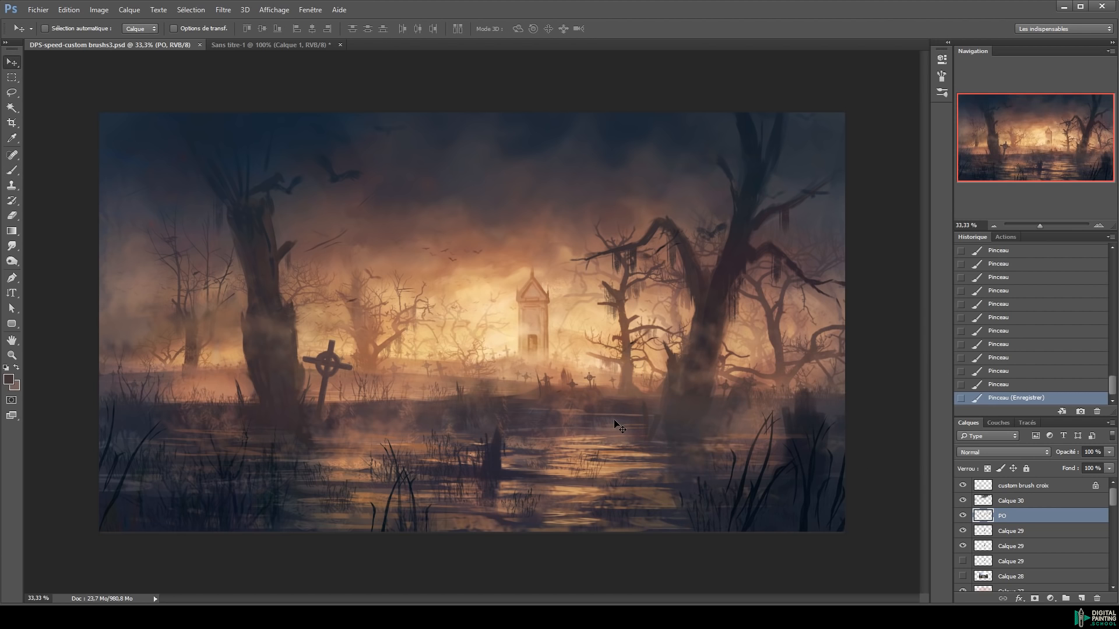
# Add a new layer above the custom brush croix layer and set its blend mode to Lumière tamisée
pyautogui.click(1069, 488)
pyautogui.hotkey('ctrl', 'shift', 'alt', 'n')
pyautogui.click(991, 452)
pyautogui.click(984, 343)
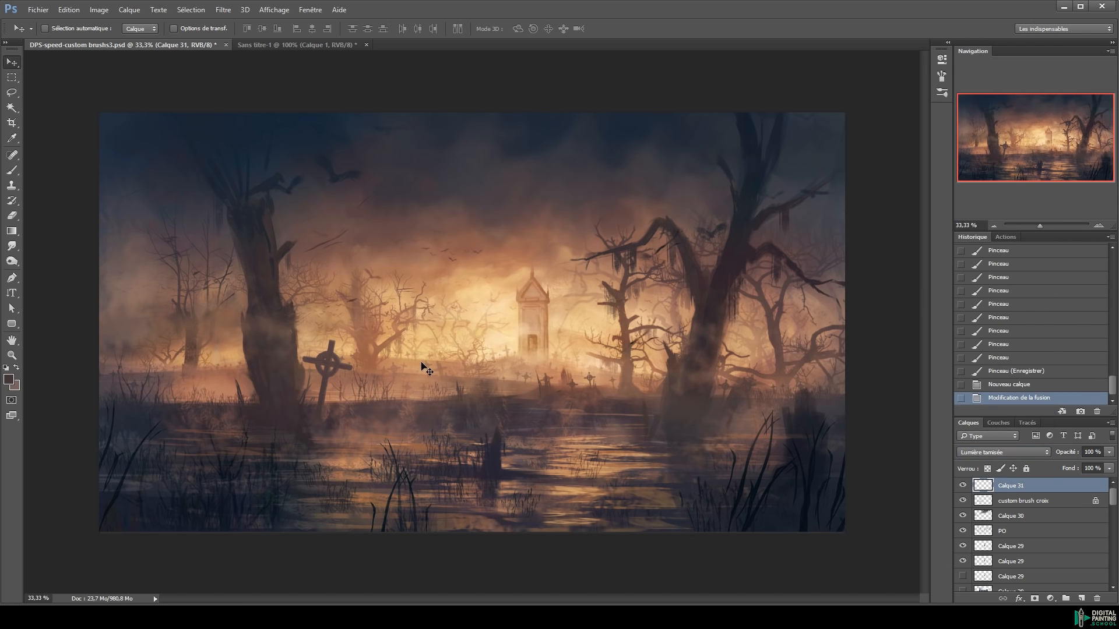
# Choose the Rond Soft 75 brush, set the foreground colour to white and undo the trial stroke
pyautogui.press('b')
pyautogui.keyDown('alt'); pyautogui.click(473, 298); pyautogui.keyUp('alt')
pyautogui.rightClick(269, 233)
pyautogui.press('Return')
pyautogui.keyDown('alt'); pyautogui.rightClick(289, 239); pyautogui.keyUp('alt')
pyautogui.hotkey('ctrl', 'z')
pyautogui.moveTo(187, 147)
pyautogui.mouseDown()
pyautogui.moveTo(199, 196)
pyautogui.moveTo(300, 176)
pyautogui.moveTo(294, 183)
pyautogui.mouseUp()
pyautogui.click(9, 380)
pyautogui.click(810, 232)
pyautogui.press('Return')
pyautogui.hotkey('ctrl', 'alt', 'z')
# Brush soft white light over the sky around the top of the broken trunk with a 739 px brush
pyautogui.keyDown('alt'); pyautogui.rightClick(287, 207); pyautogui.keyUp('alt')
pyautogui.moveTo(198, 221); pyautogui.dragTo(707, 248)
pyautogui.keyDown('alt'); pyautogui.rightClick(349, 198); pyautogui.keyUp('alt')
pyautogui.hotkey('ctrl', 'z')
pyautogui.moveTo(349, 198); pyautogui.dragTo(344, 159)
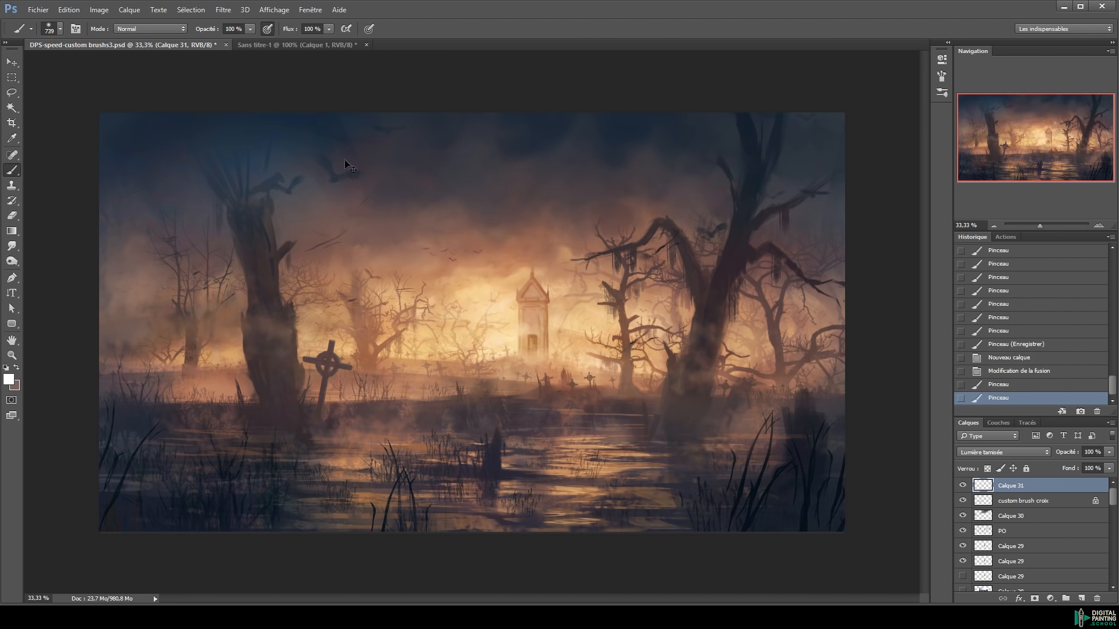
# Extend the soft white glow over the misty trees on both sides of the tower and down to its foot
pyautogui.click(637, 245)
pyautogui.moveTo(647, 245); pyautogui.dragTo(614, 278)
pyautogui.moveTo(257, 276); pyautogui.dragTo(350, 315)
pyautogui.moveTo(329, 270); pyautogui.dragTo(556, 366)
# Undo the last glow stroke and dab soft white light on the water and bank below the tower at 336 px
pyautogui.keyDown('alt'); pyautogui.rightClick(512, 310); pyautogui.keyUp('alt')
pyautogui.moveTo(490, 315); pyautogui.dragTo(777, 394)
pyautogui.hotkey('ctrl', 'z')
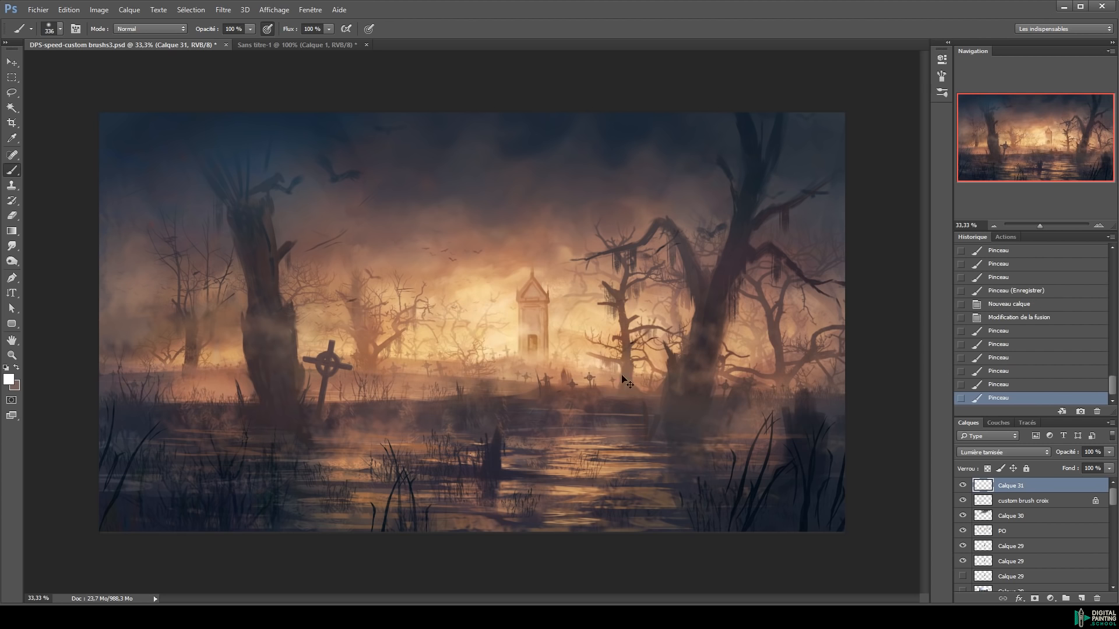
pyautogui.click(443, 396)
pyautogui.click(501, 425)
pyautogui.click(554, 448)
pyautogui.click(437, 434)
pyautogui.click(495, 411)
pyautogui.click(545, 367)
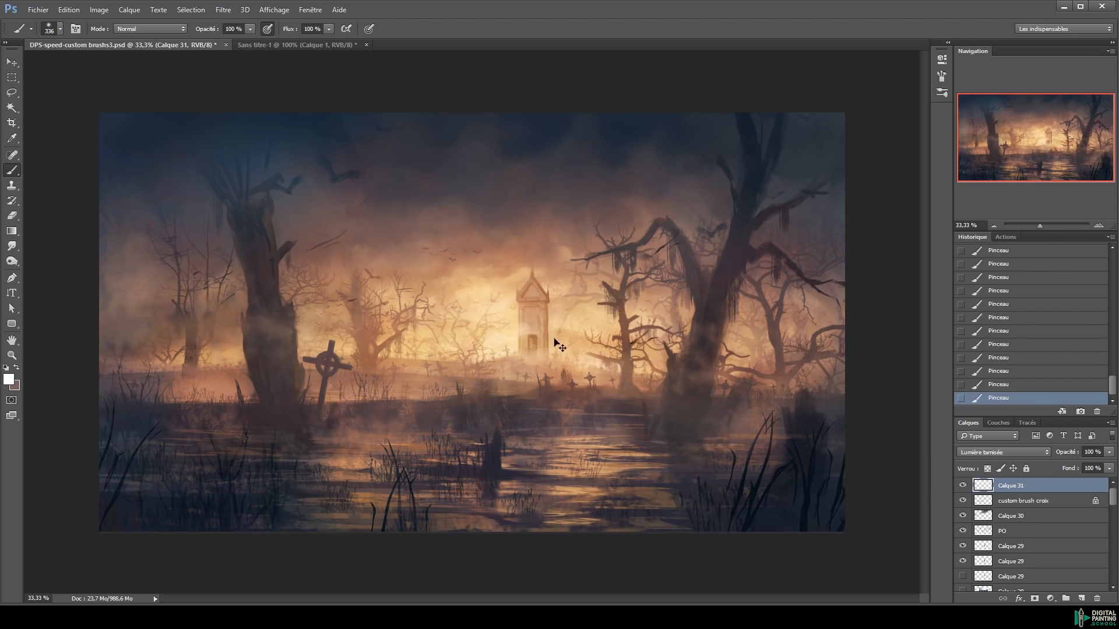
# Erase the glow from the upper branches and top of the broken trunk with a fine 21 px eraser
pyautogui.press('e')
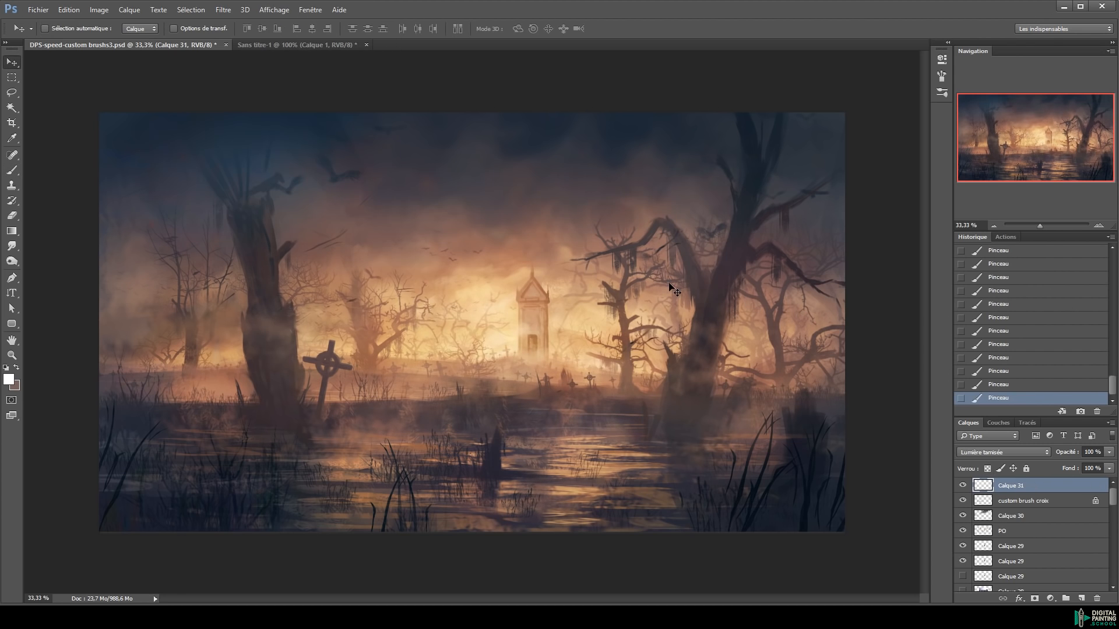
pyautogui.moveTo(208, 172); pyautogui.dragTo(232, 209)
pyautogui.rightClick(281, 199)
pyautogui.click(323, 220)
pyautogui.click(345, 248)
pyautogui.click(228, 174)
pyautogui.click(224, 178)
pyautogui.click(227, 166)
pyautogui.click(279, 179)
pyautogui.click(251, 172)
pyautogui.click(251, 189)
pyautogui.click(252, 204)
pyautogui.click(253, 217)
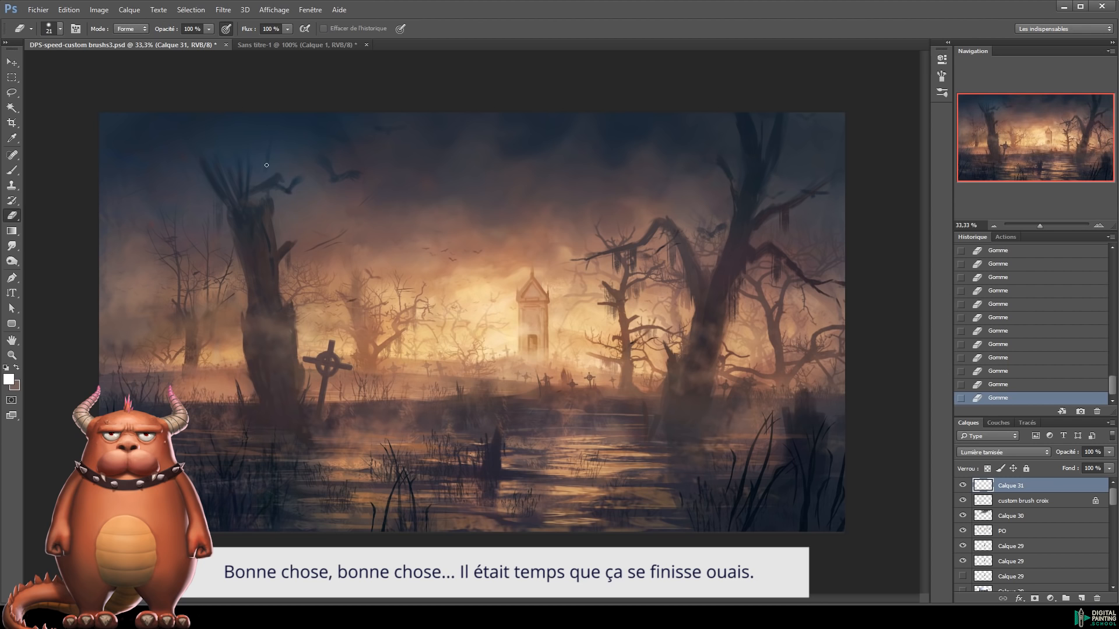
pyautogui.moveTo(298, 210); pyautogui.dragTo(498, 383)
# Save the painting and flip the canvas horizontally
pyautogui.hotkey('ctrl', 's')
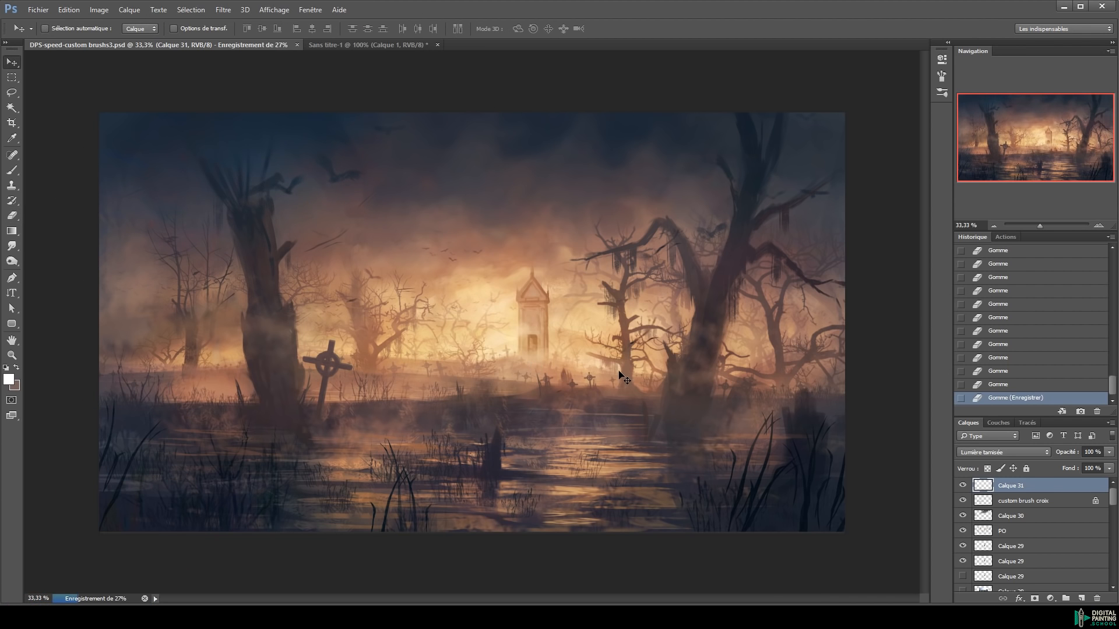
pyautogui.click(99, 10)
pyautogui.press('Escape')
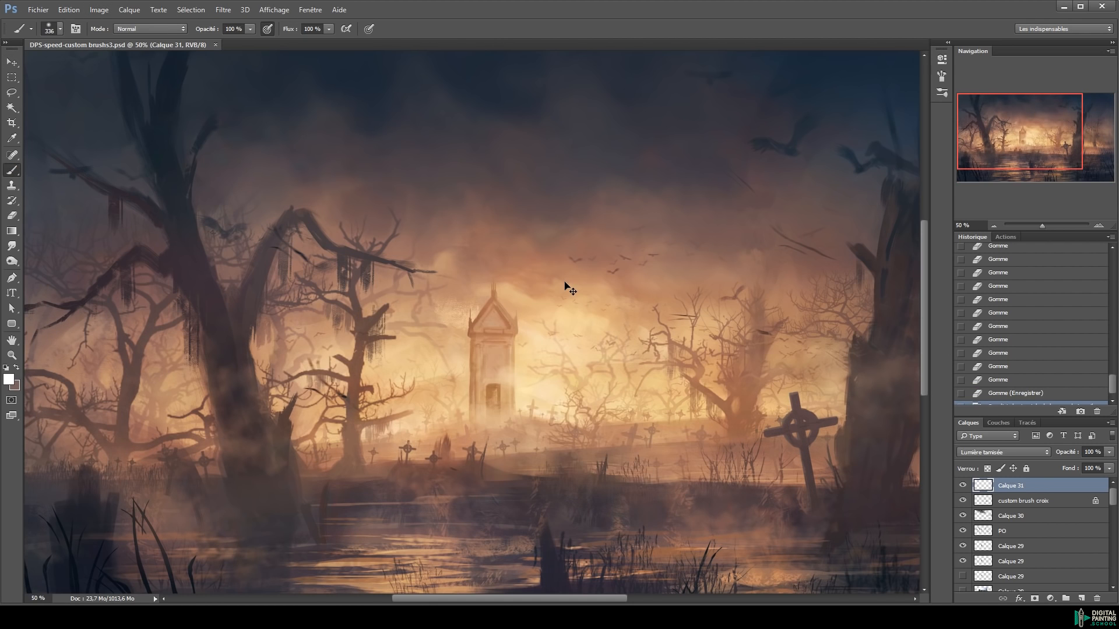
# Compare the light effect brush presets and choose Light Beam 1
pyautogui.rightClick(528, 287)
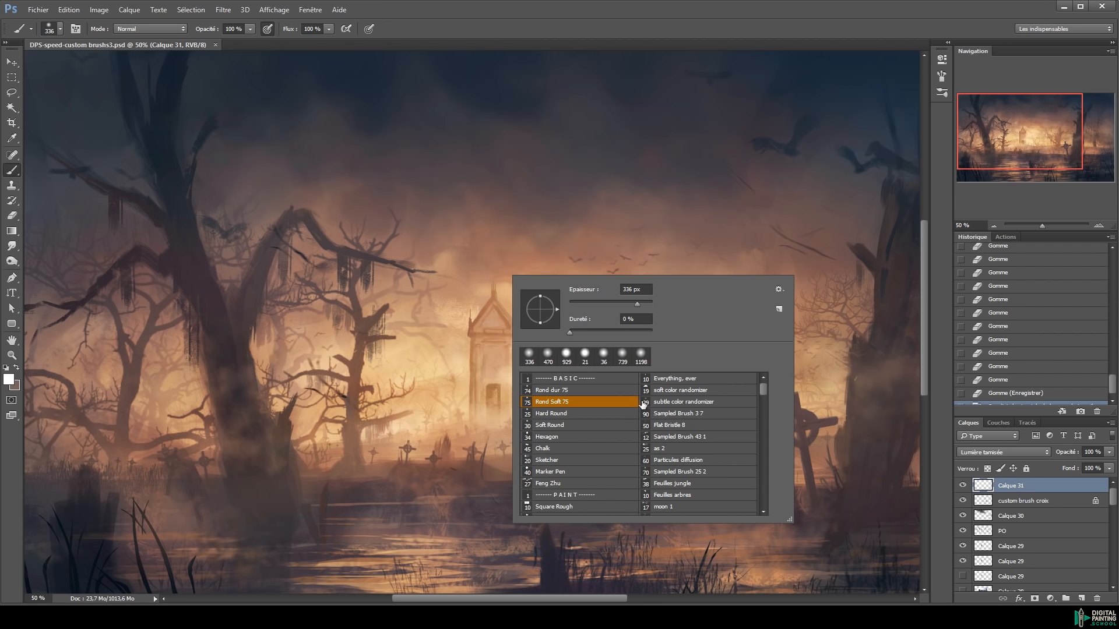
pyautogui.moveTo(761, 394); pyautogui.dragTo(760, 437)
pyautogui.click(584, 428)
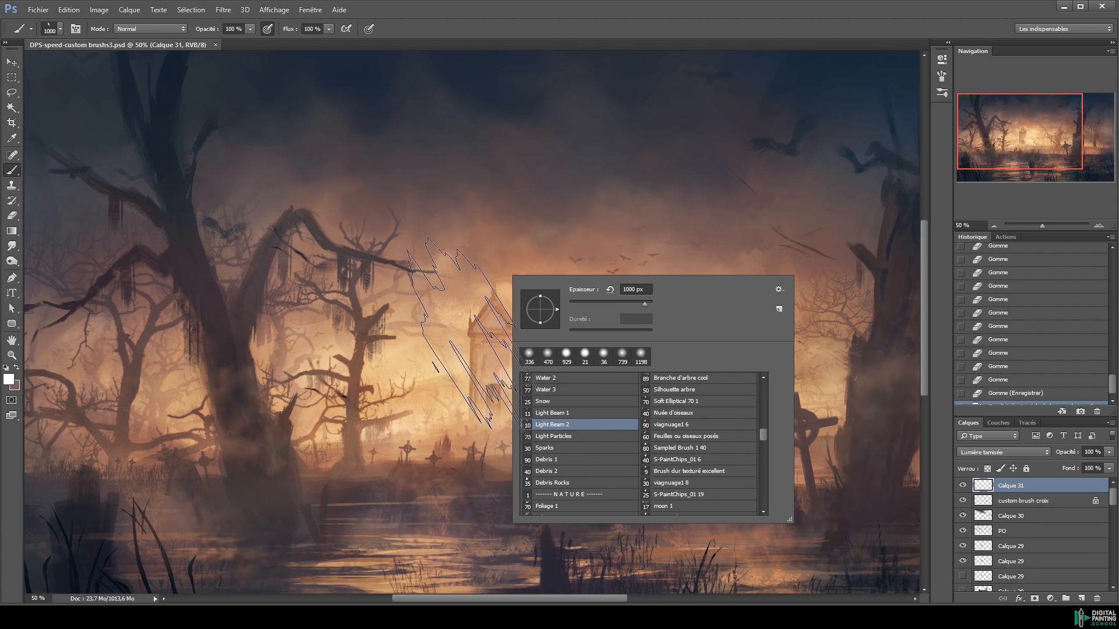
pyautogui.click(574, 414)
pyautogui.click(565, 437)
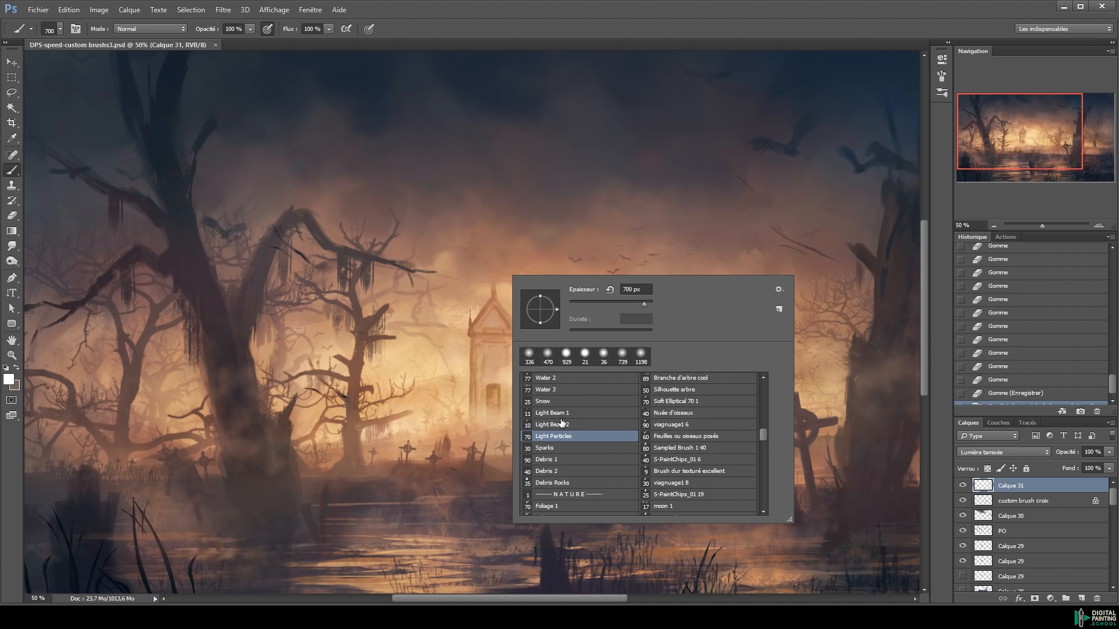
pyautogui.click(561, 422)
pyautogui.click(557, 415)
# Try a white light beam over the tower on the soft-light layer with a 1480 px brush, and undo it
pyautogui.click(484, 384)
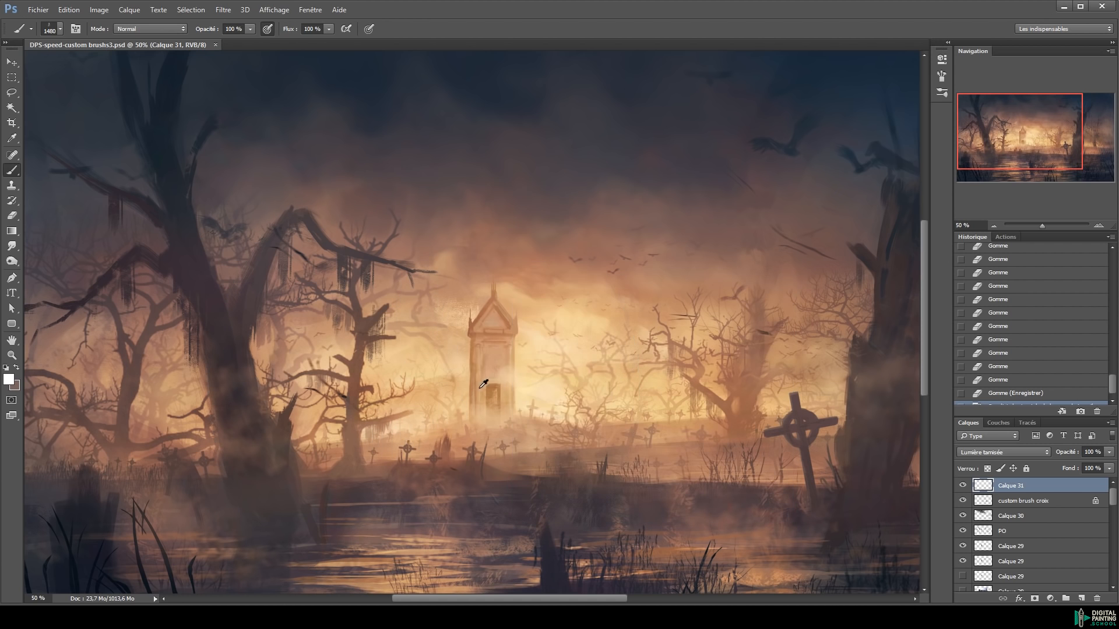
pyautogui.click(502, 361)
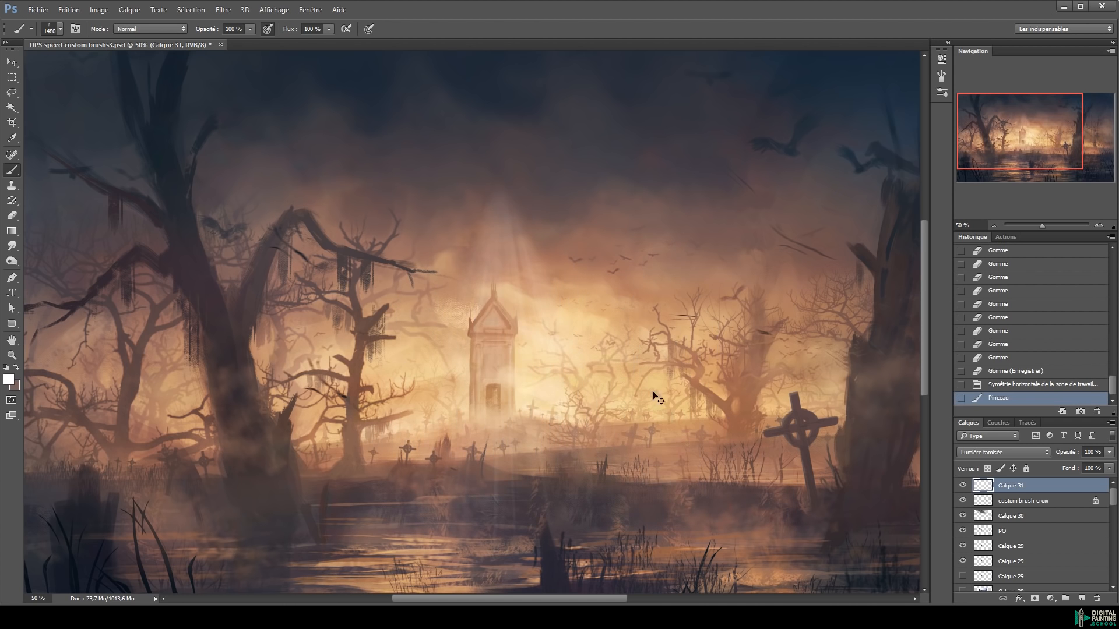
pyautogui.hotkey('ctrl', 't')
pyautogui.press('Escape')
pyautogui.hotkey('ctrl', 'z')
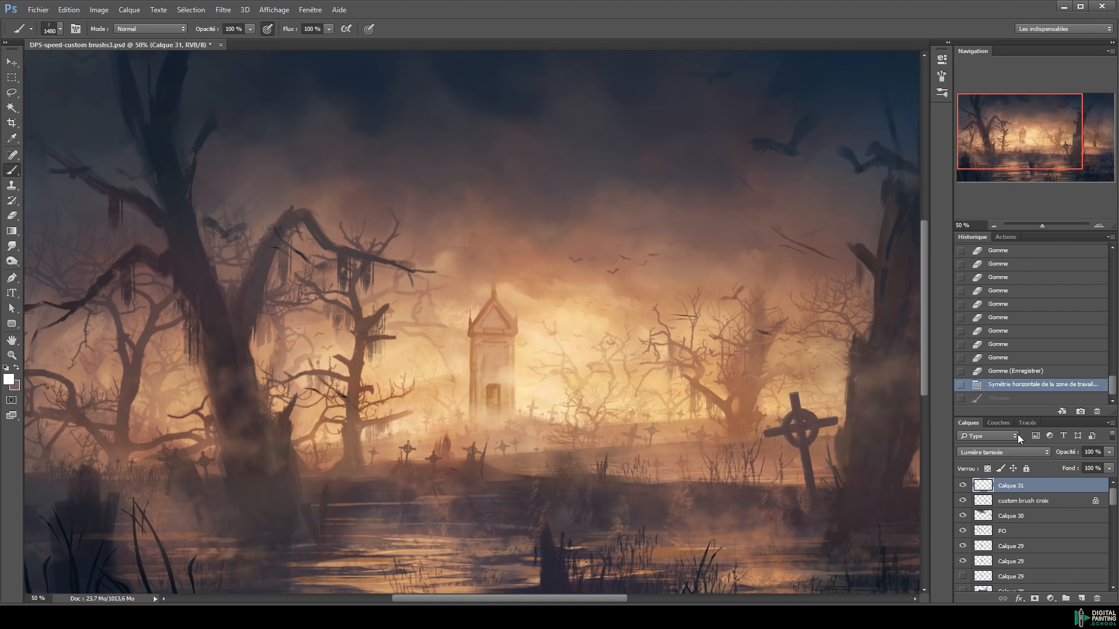
# Create a new layer named light above the soft-light layer
pyautogui.hotkey('ctrl', 'shift', 'n')
pyautogui.write('light')
pyautogui.press('Return')
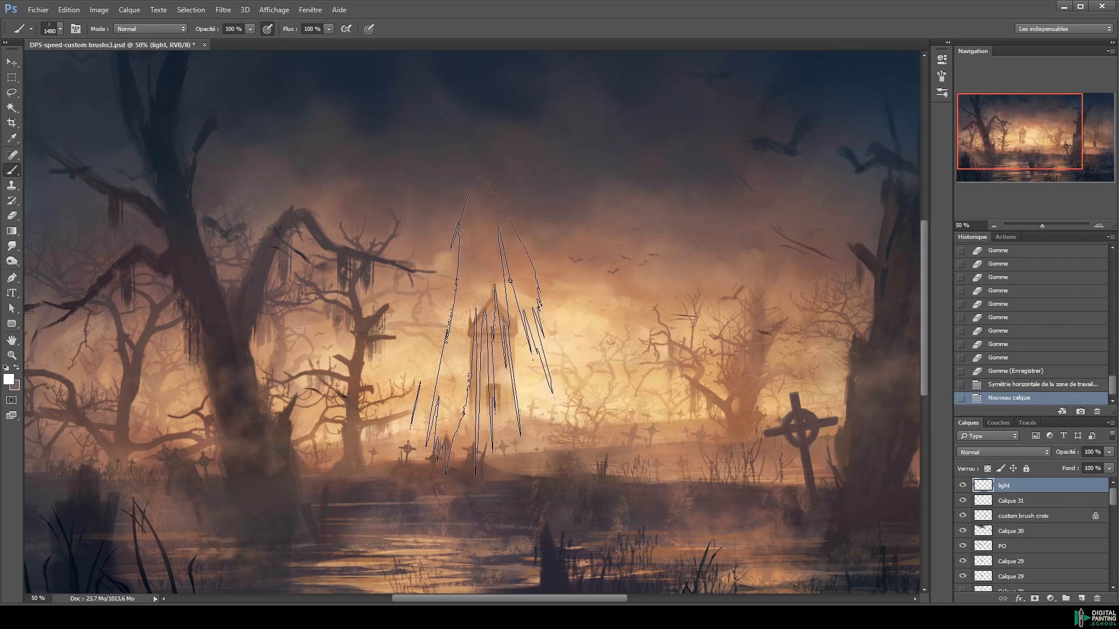
# Stamp a white light beam over the mausoleum tower on the light layer and flip it vertically
pyautogui.click(481, 326)
pyautogui.hotkey('ctrl', 't')
pyautogui.rightClick(579, 298)
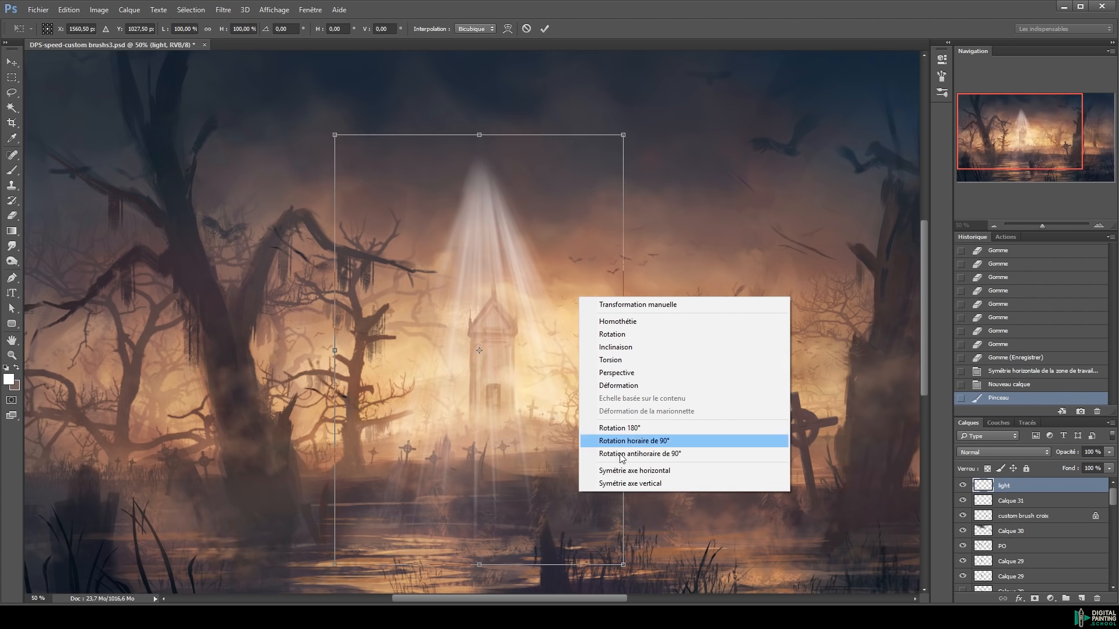
pyautogui.click(614, 483)
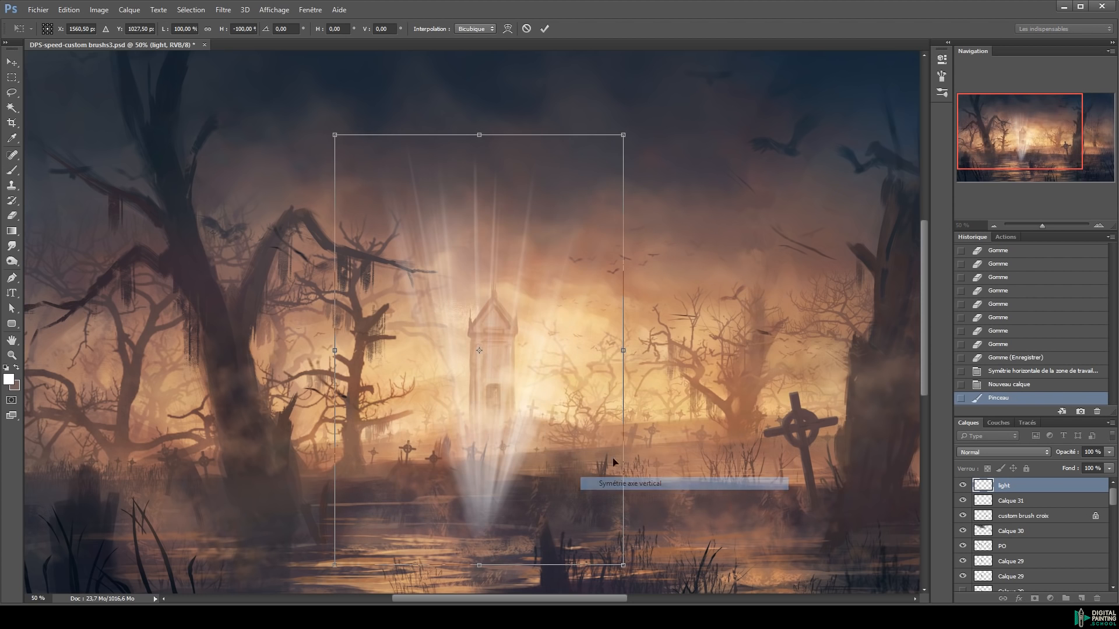
# Spread the beam's upper end into a wide fan with a Perspective transform and lower its origin to the tower's base
pyautogui.rightClick(623, 136)
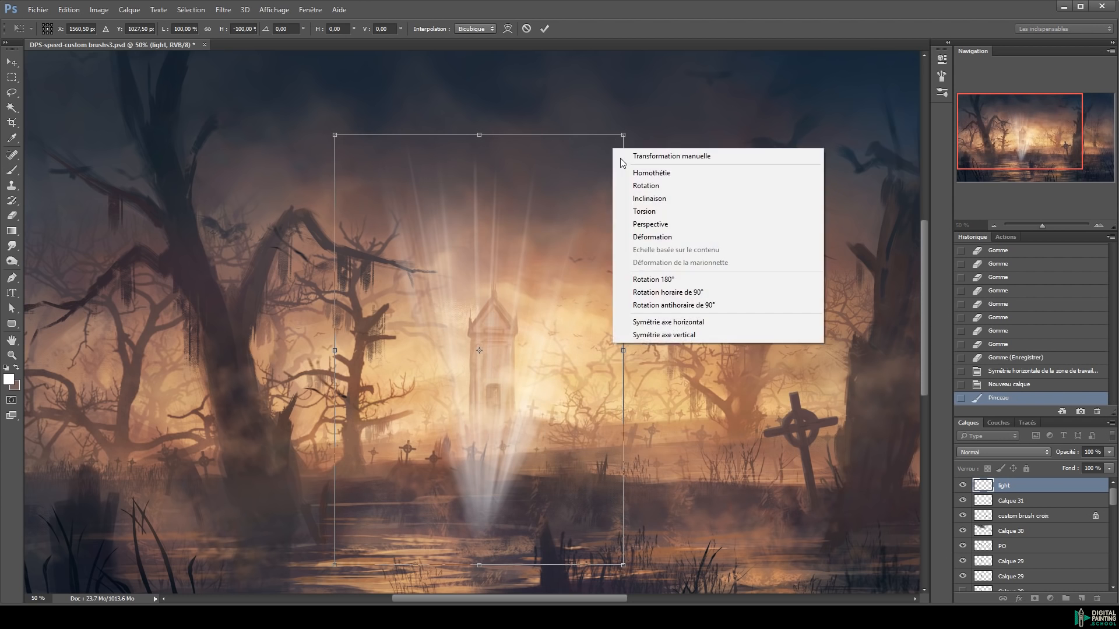
pyautogui.click(657, 224)
pyautogui.moveTo(624, 136); pyautogui.dragTo(880, 135)
pyautogui.moveTo(422, 338); pyautogui.dragTo(645, 230)
pyautogui.moveTo(453, 297); pyautogui.dragTo(471, 161)
pyautogui.moveTo(475, 211); pyautogui.dragTo(542, 324)
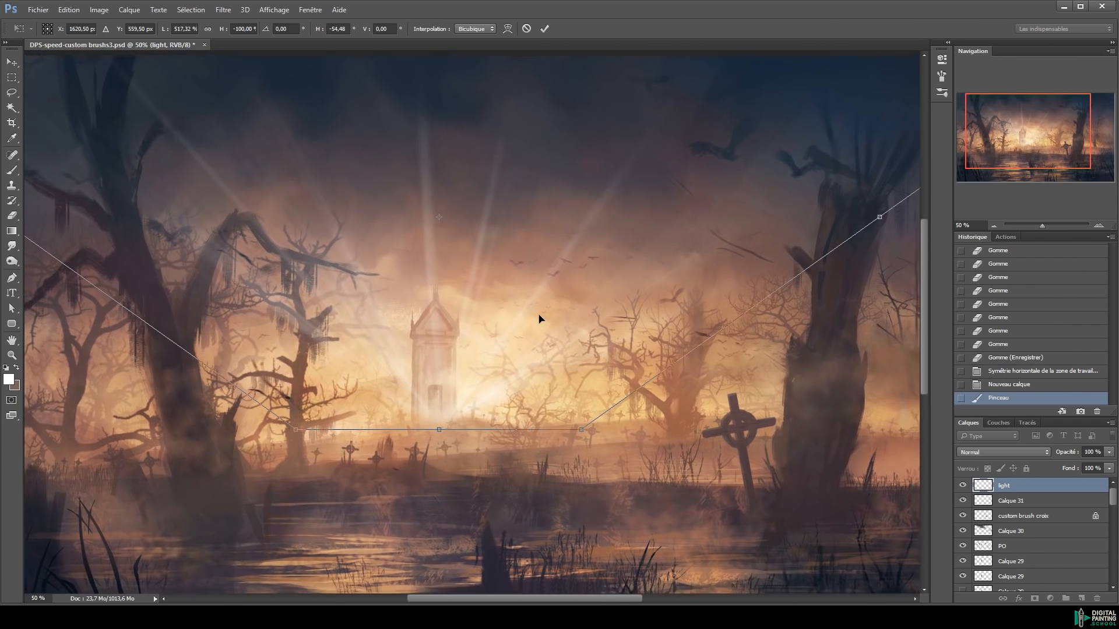
pyautogui.hotkey('ctrl', '-')
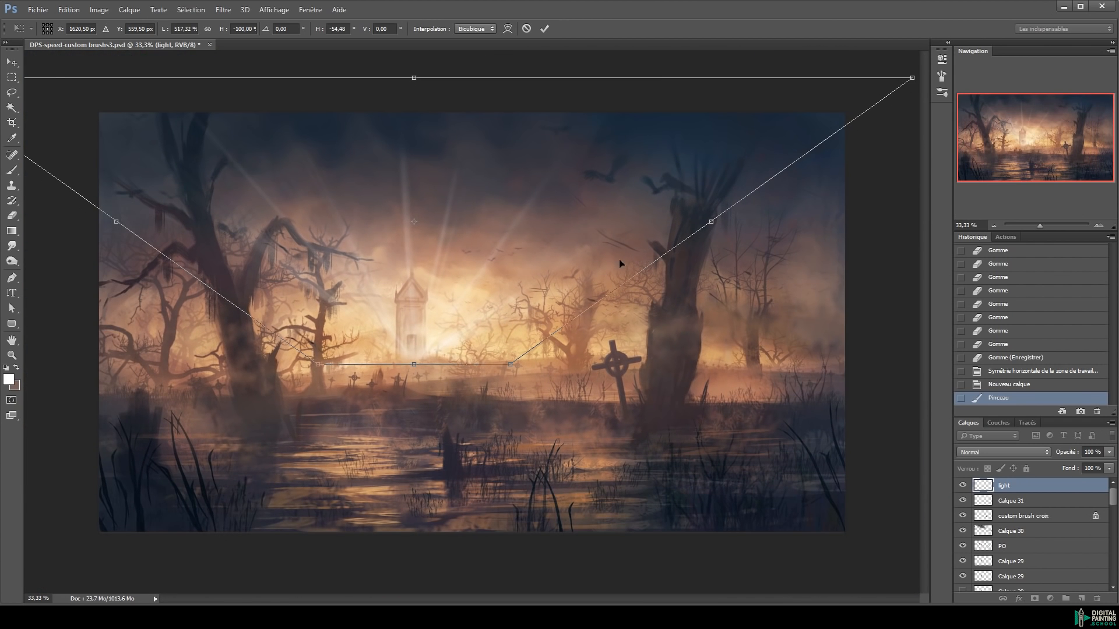
# Scale the fan of rays down around the tower, flatten its height to about 62 percent, and apply the transform
pyautogui.moveTo(559, 255); pyautogui.dragTo(551, 258)
pyautogui.moveTo(903, 83); pyautogui.dragTo(830, 112)
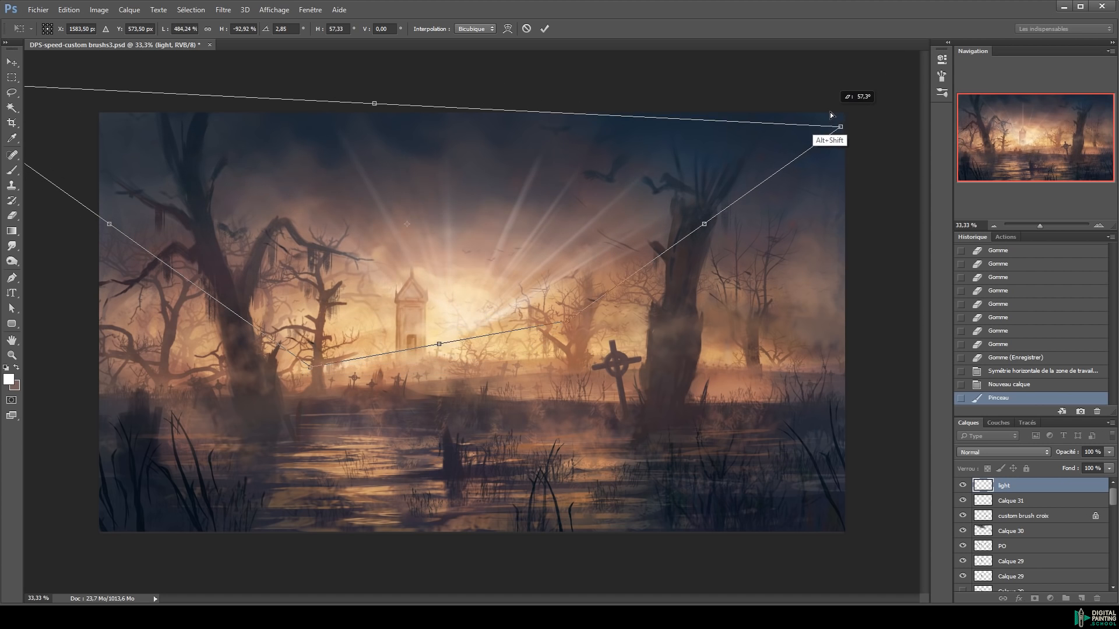
pyautogui.hotkey('ctrl', 'z')
pyautogui.rightClick(661, 197)
pyautogui.click(703, 205)
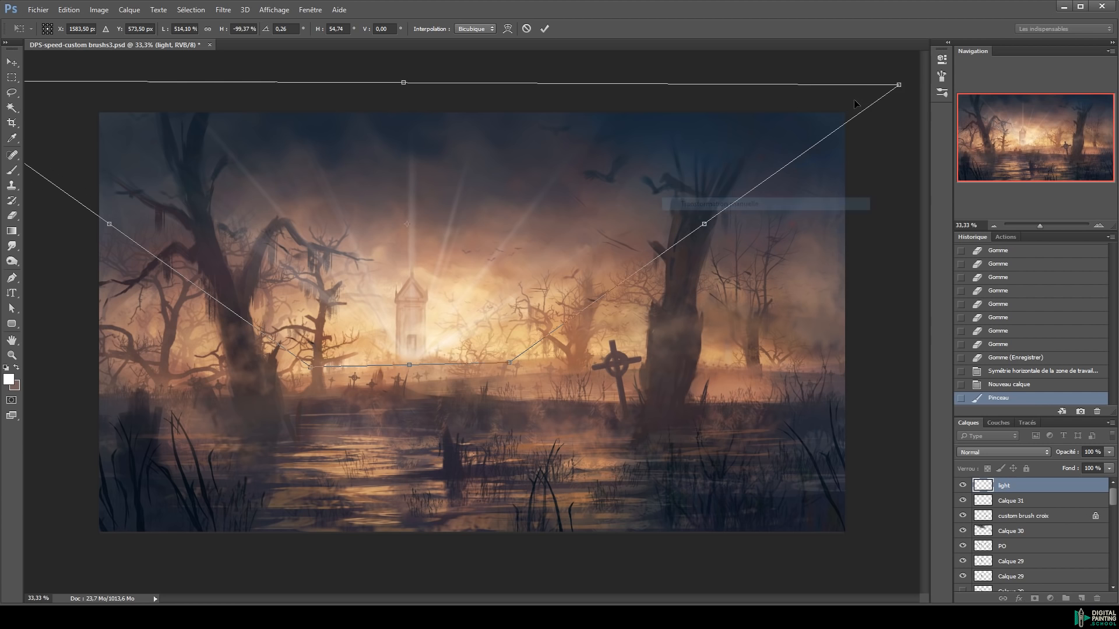
pyautogui.moveTo(899, 85); pyautogui.dragTo(767, 123)
pyautogui.moveTo(567, 187); pyautogui.dragTo(569, 229)
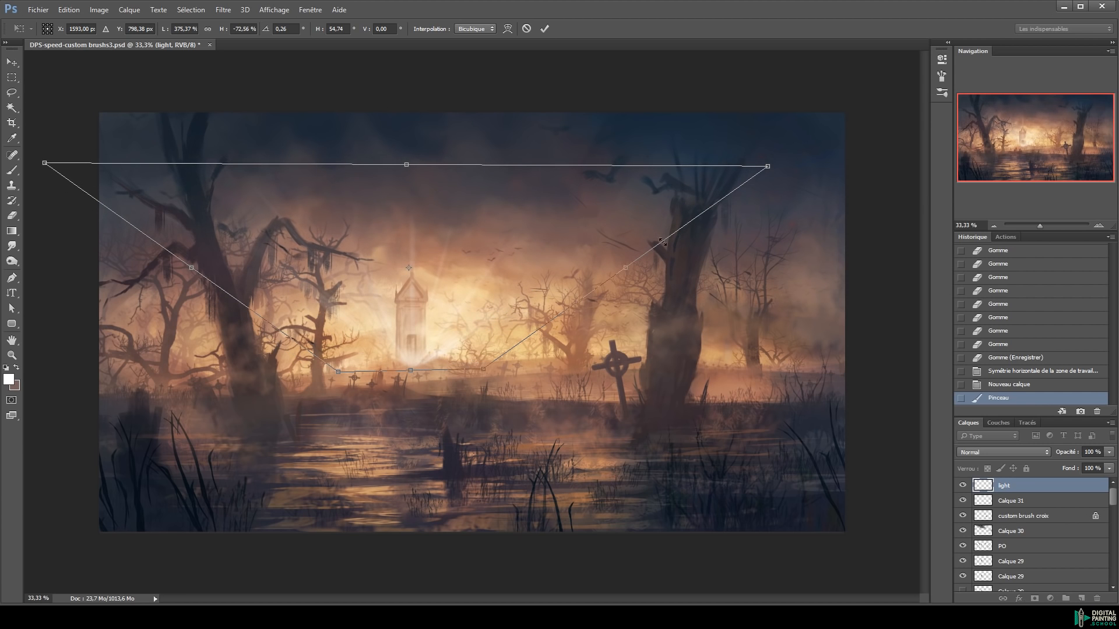
pyautogui.rightClick(662, 211)
pyautogui.click(703, 215)
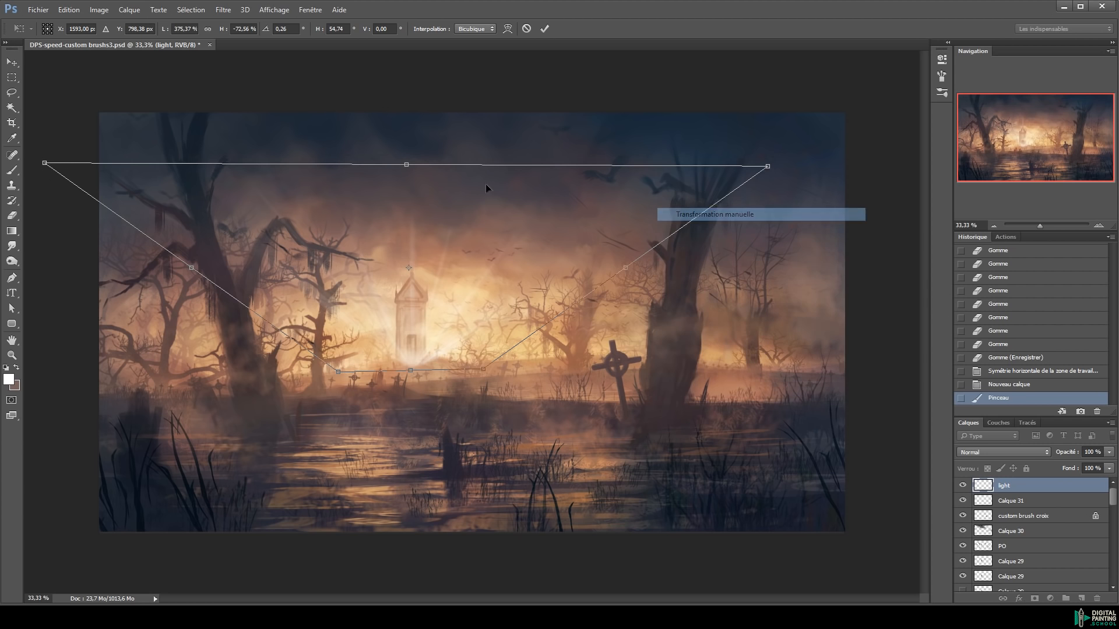
pyautogui.moveTo(407, 167); pyautogui.dragTo(402, 200)
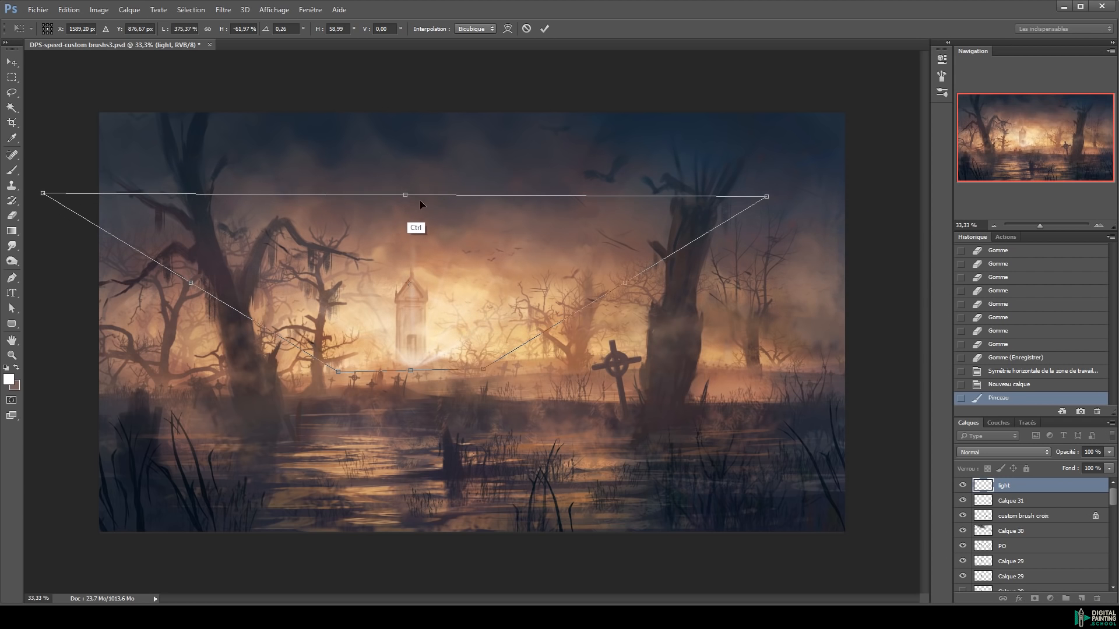
pyautogui.press('Return')
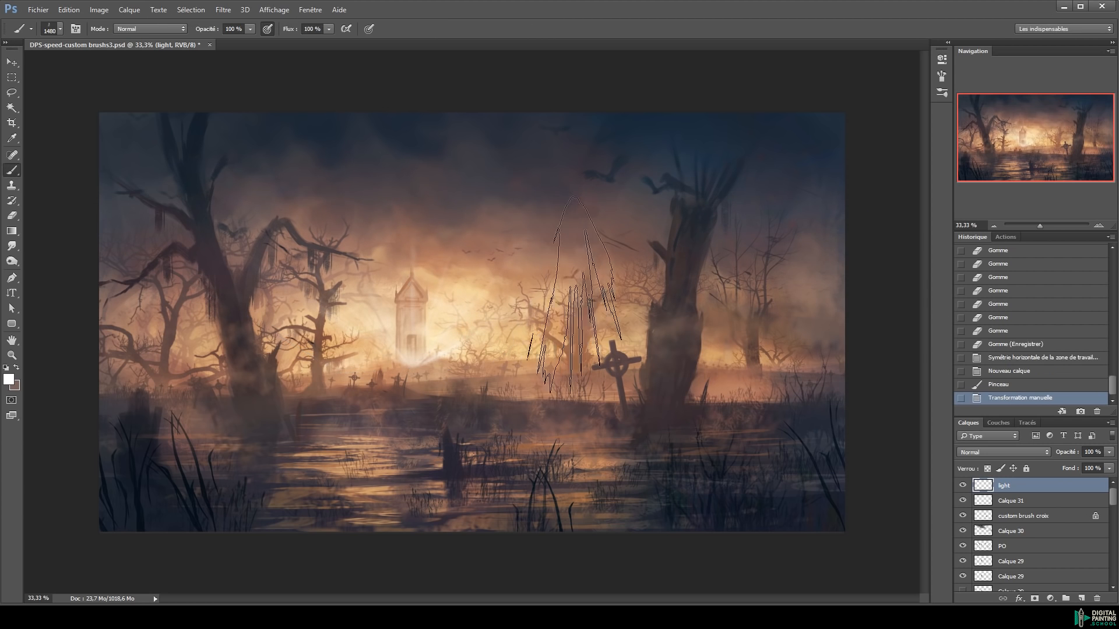
# Duplicate the light layer, flip the copy horizontally, and shift it to the right around the tower
pyautogui.hotkey('ctrl', 'j')
pyautogui.hotkey('ctrl', 't')
pyautogui.rightClick(578, 357)
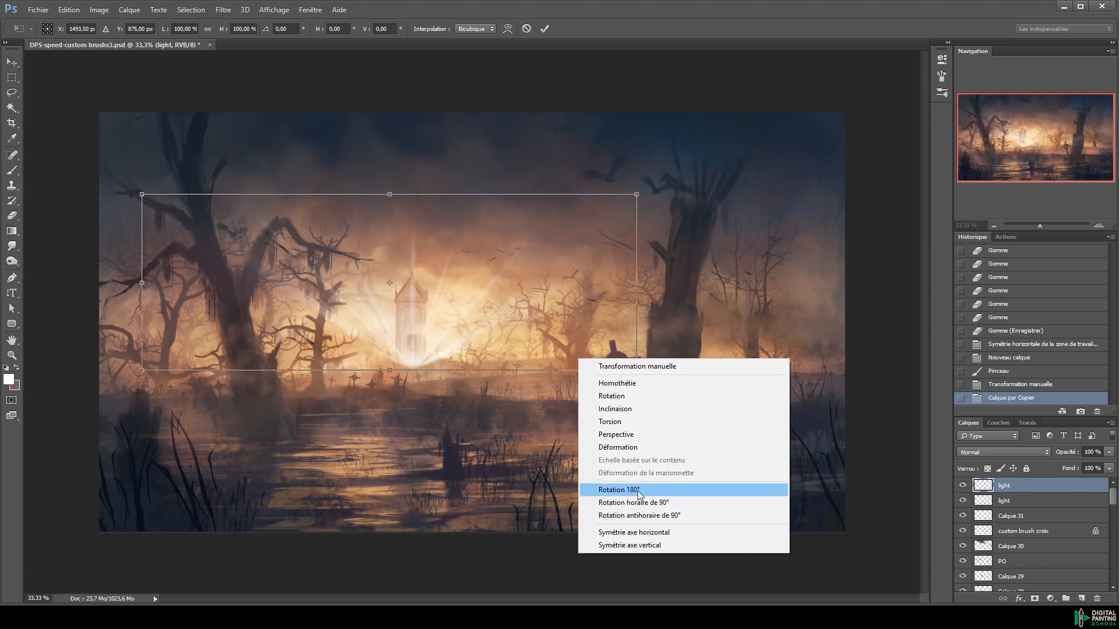
pyautogui.click(647, 532)
pyautogui.press('Return')
pyautogui.moveTo(415, 312); pyautogui.dragTo(460, 312)
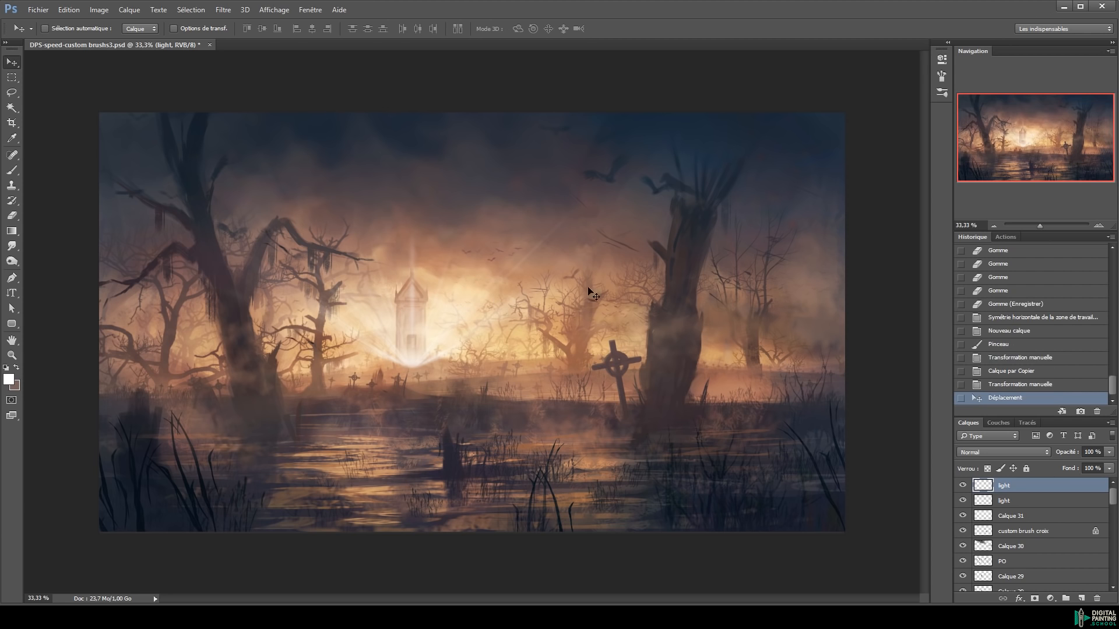
# Rotate the copied rays about 5° and merge them with the original light layer
pyautogui.hotkey('ctrl', 't')
pyautogui.moveTo(830, 265); pyautogui.dragTo(820, 319)
pyautogui.moveTo(595, 288)
pyautogui.mouseDown()
pyautogui.moveTo(602, 295)
pyautogui.moveTo(590, 292)
pyautogui.mouseUp()
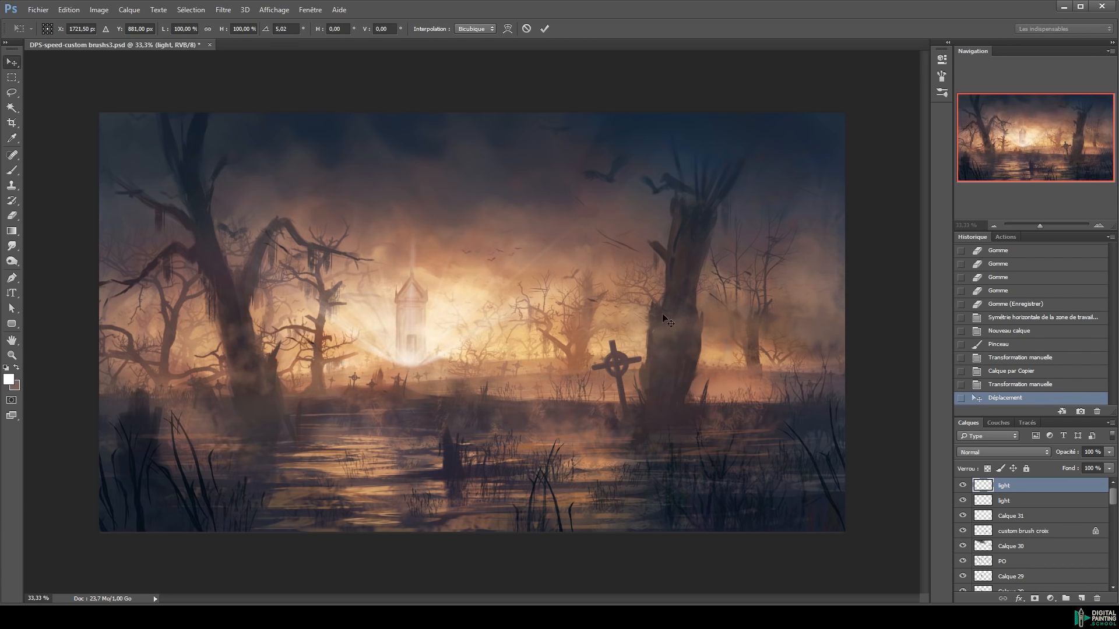
pyautogui.press('Return')
pyautogui.hotkey('ctrl', 'e')
# Try the Incrustation blend mode on the light layer, and set it to Densité linéaire - (Ajout)
pyautogui.click(991, 449)
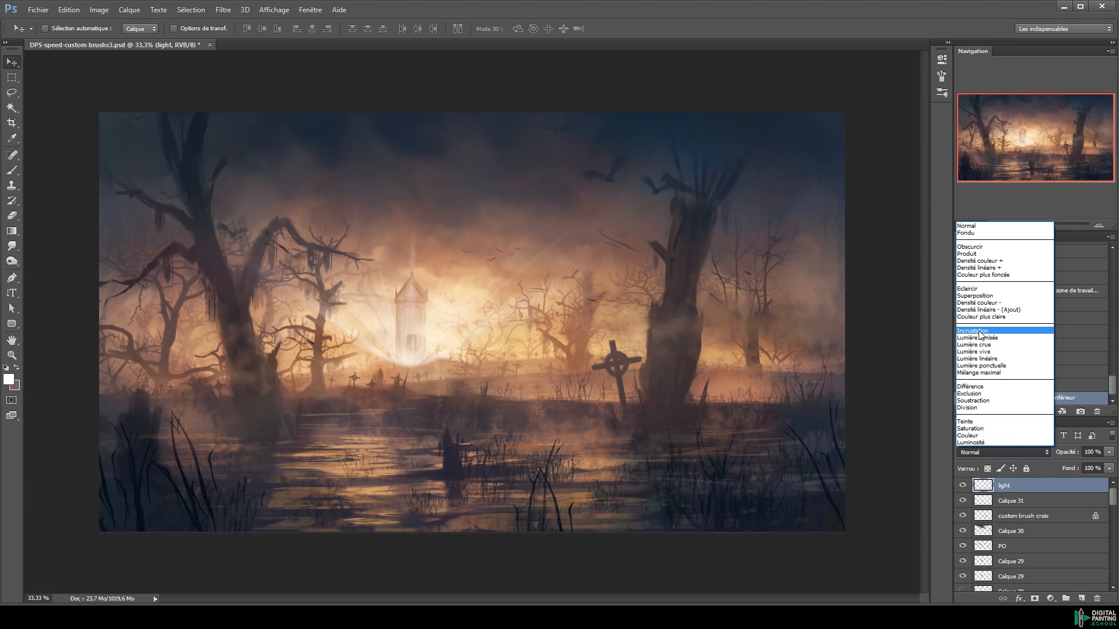
pyautogui.click(981, 331)
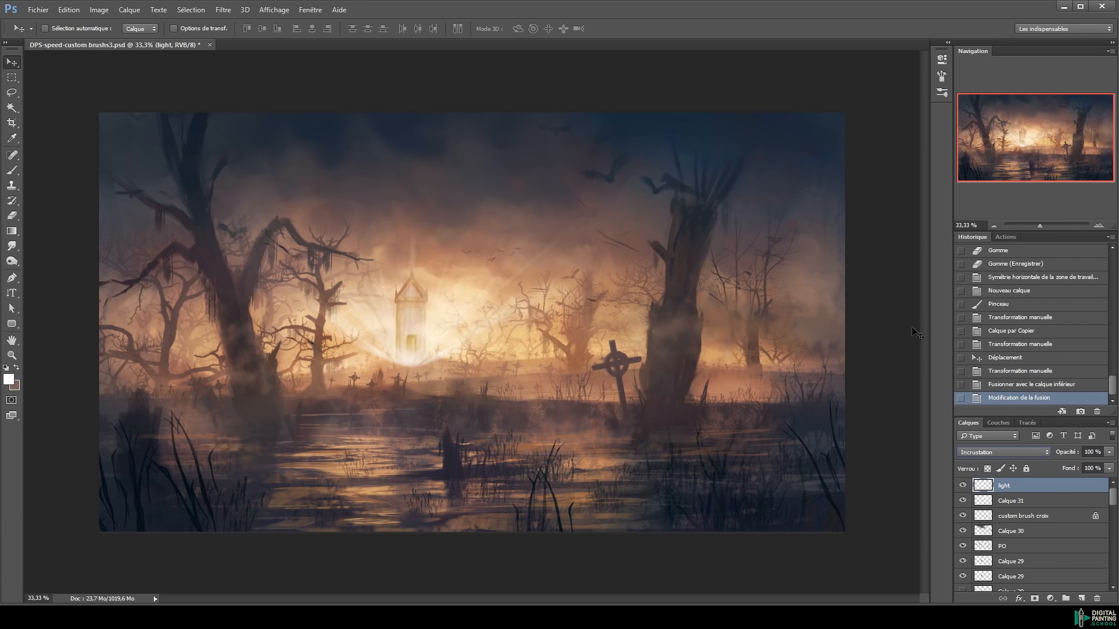
pyautogui.click(1006, 450)
pyautogui.click(992, 313)
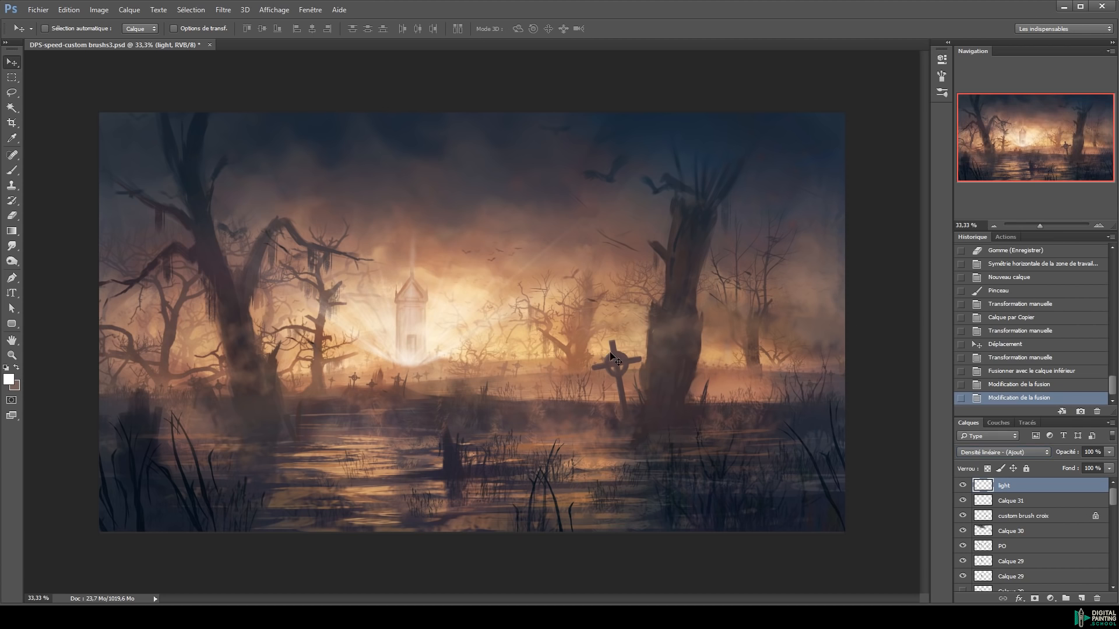
# Try erasing the light over the tower with a soft eraser of about 292 px, and undo it
pyautogui.press('e')
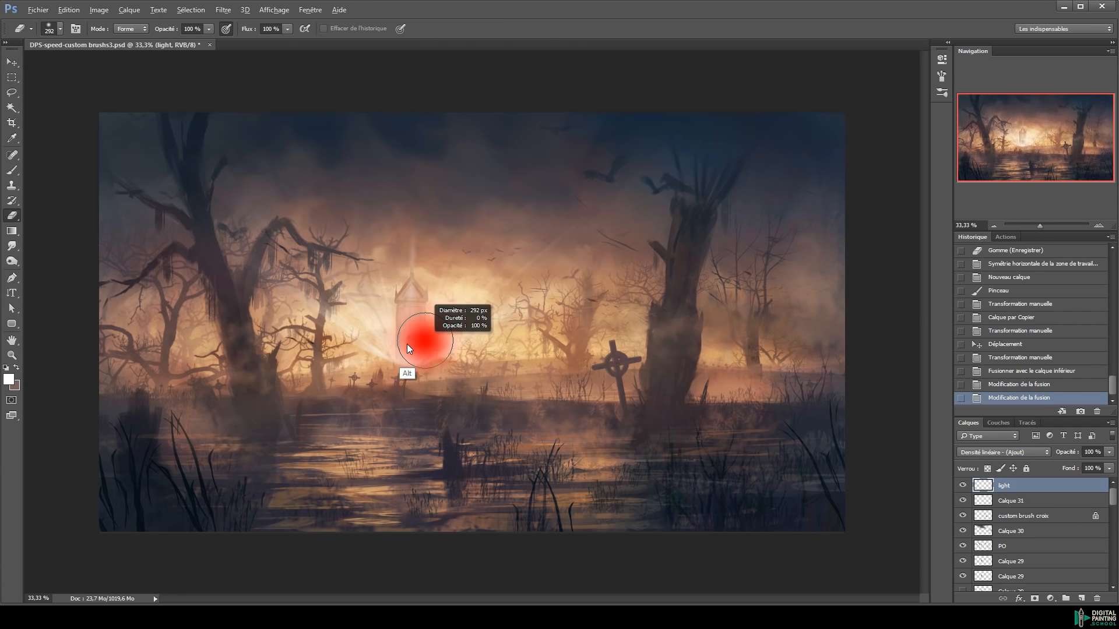
pyautogui.moveTo(395, 303)
pyautogui.mouseDown()
pyautogui.moveTo(403, 391)
pyautogui.moveTo(416, 356)
pyautogui.mouseUp()
pyautogui.hotkey('ctrl', 'z')
pyautogui.press('z')
pyautogui.hotkey('ctrl', 'z')
# Erase the rays and glow covering the tower and its base with a soft round eraser
pyautogui.click(423, 301)
pyautogui.press('e')
pyautogui.rightClick(402, 315)
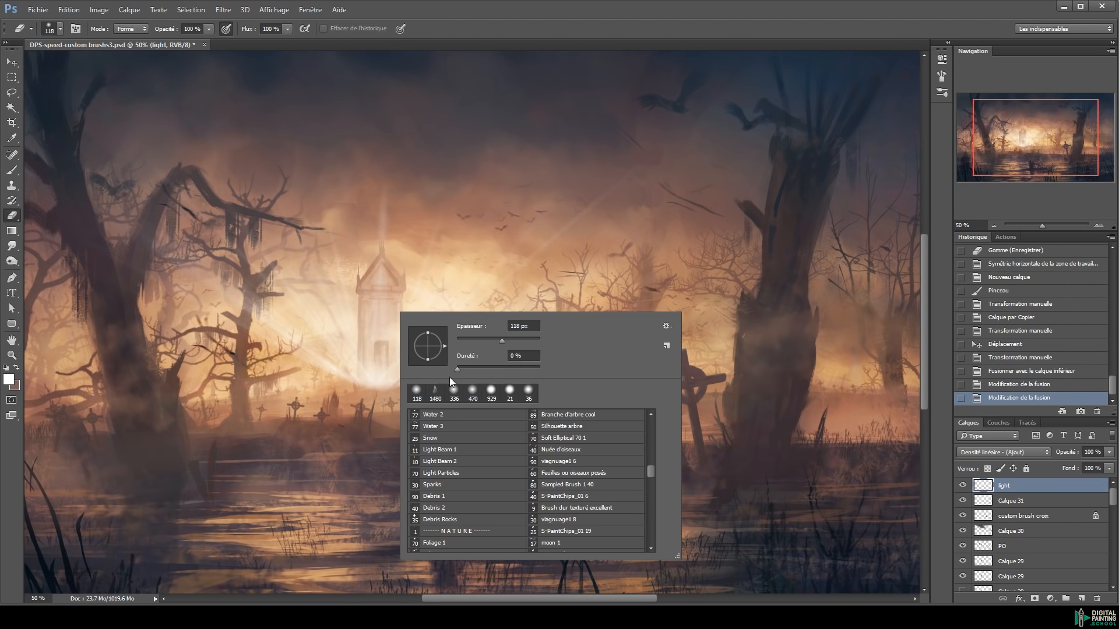
pyautogui.moveTo(376, 294); pyautogui.dragTo(369, 418)
pyautogui.moveTo(390, 376); pyautogui.dragTo(336, 413)
pyautogui.moveTo(373, 421); pyautogui.dragTo(416, 383)
pyautogui.hotkey('ctrl', 'z')
pyautogui.moveTo(417, 383)
pyautogui.mouseDown()
pyautogui.moveTo(428, 387)
pyautogui.moveTo(411, 377)
pyautogui.mouseUp()
pyautogui.moveTo(377, 330); pyautogui.dragTo(356, 330)
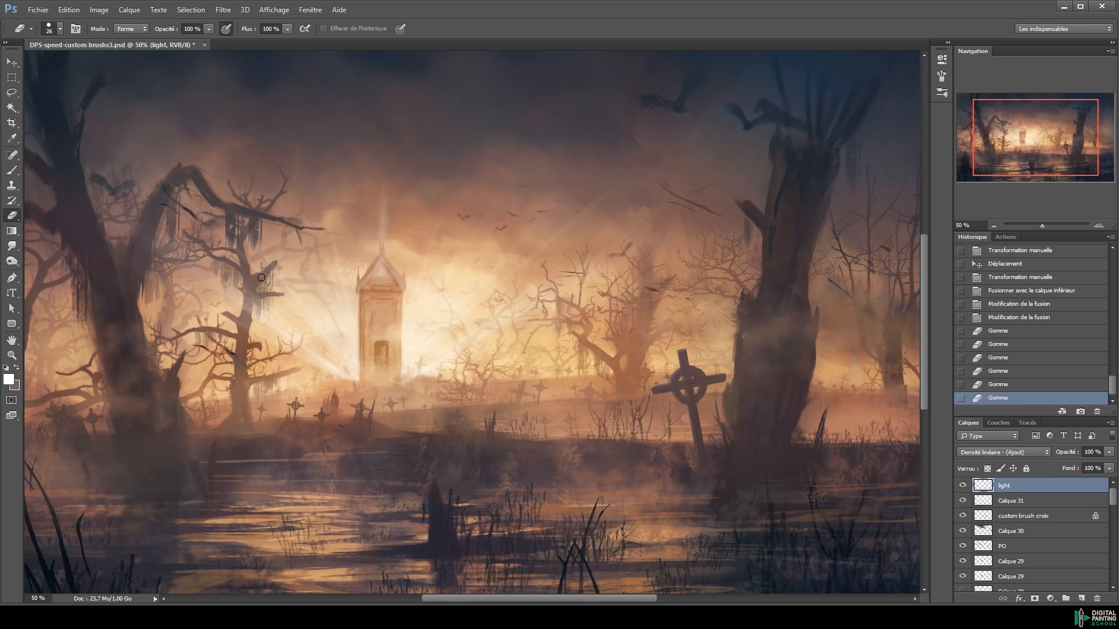
# Set the eraser to 16 px and erase the rays over the thin tree branches left of the tower
pyautogui.rightClick(300, 281)
pyautogui.write('16')
pyautogui.press('Return')
pyautogui.moveTo(270, 285)
pyautogui.mouseDown()
pyautogui.moveTo(328, 281)
pyautogui.moveTo(288, 286)
pyautogui.moveTo(294, 260)
pyautogui.mouseUp()
pyautogui.moveTo(286, 257)
pyautogui.mouseDown()
pyautogui.moveTo(274, 250)
pyautogui.moveTo(293, 223)
pyautogui.mouseUp()
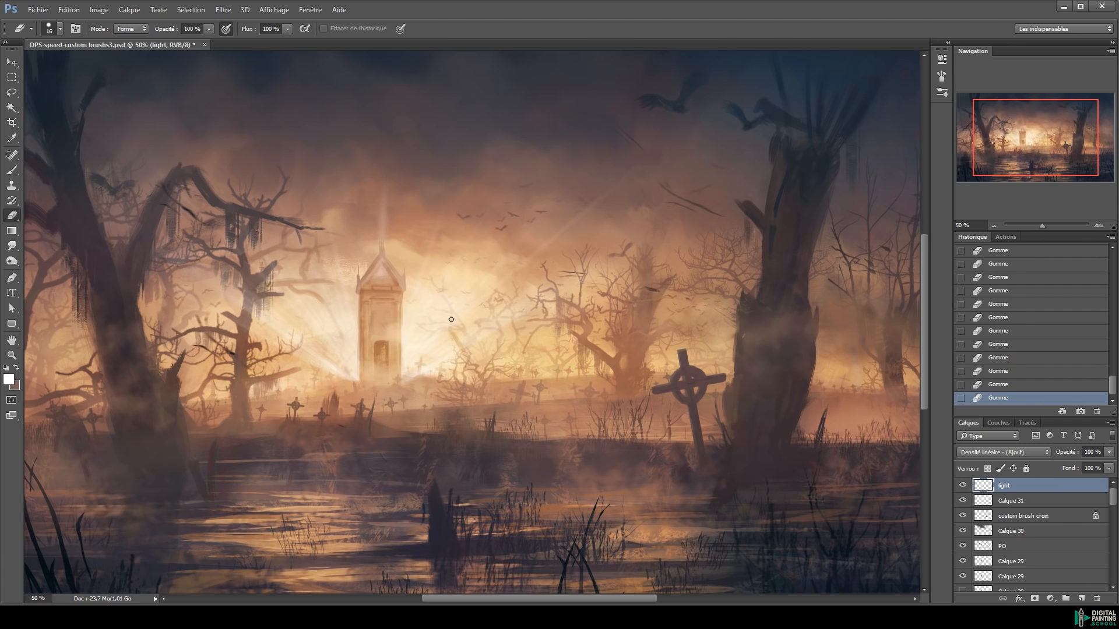
# Enlarge the soft eraser to 280 px and fade the rays above and on both sides of the tower
pyautogui.moveTo(385, 358); pyautogui.dragTo(402, 350)
pyautogui.moveTo(387, 410); pyautogui.dragTo(375, 164)
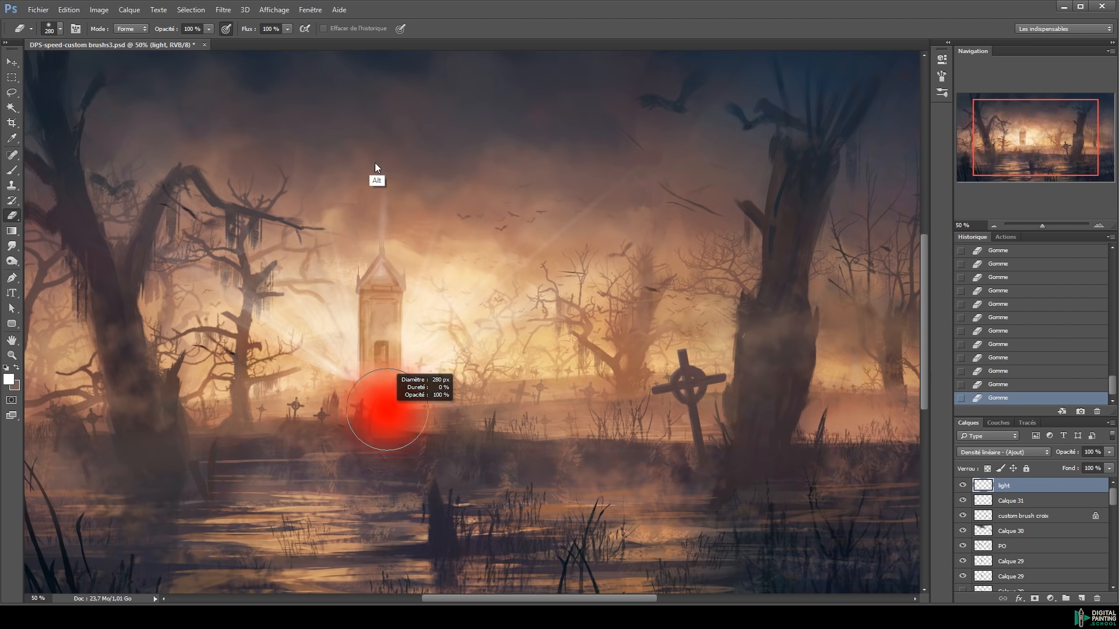
pyautogui.moveTo(233, 261); pyautogui.dragTo(478, 192)
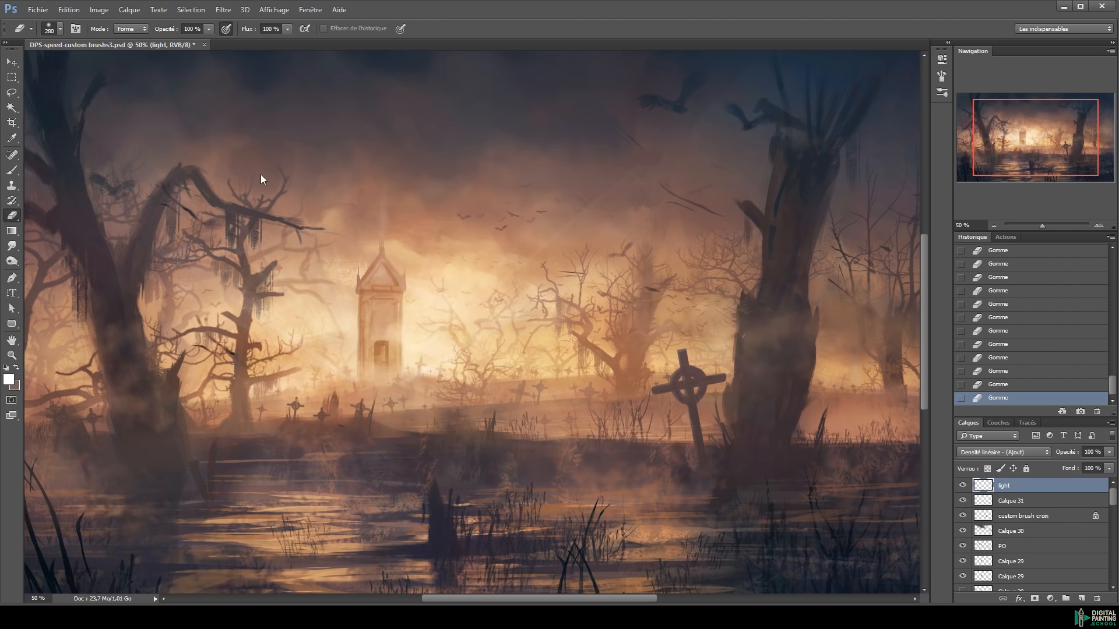
pyautogui.moveTo(358, 314)
pyautogui.mouseDown()
pyautogui.moveTo(365, 341)
pyautogui.moveTo(349, 344)
pyautogui.mouseUp()
pyautogui.rightClick(377, 326)
pyautogui.moveTo(443, 353); pyautogui.dragTo(439, 355)
pyautogui.click(460, 379)
pyautogui.click(332, 366)
# Delete the light layer to compare the whole painting without it, and undo the deletion
pyautogui.hotkey('alt', 'space')
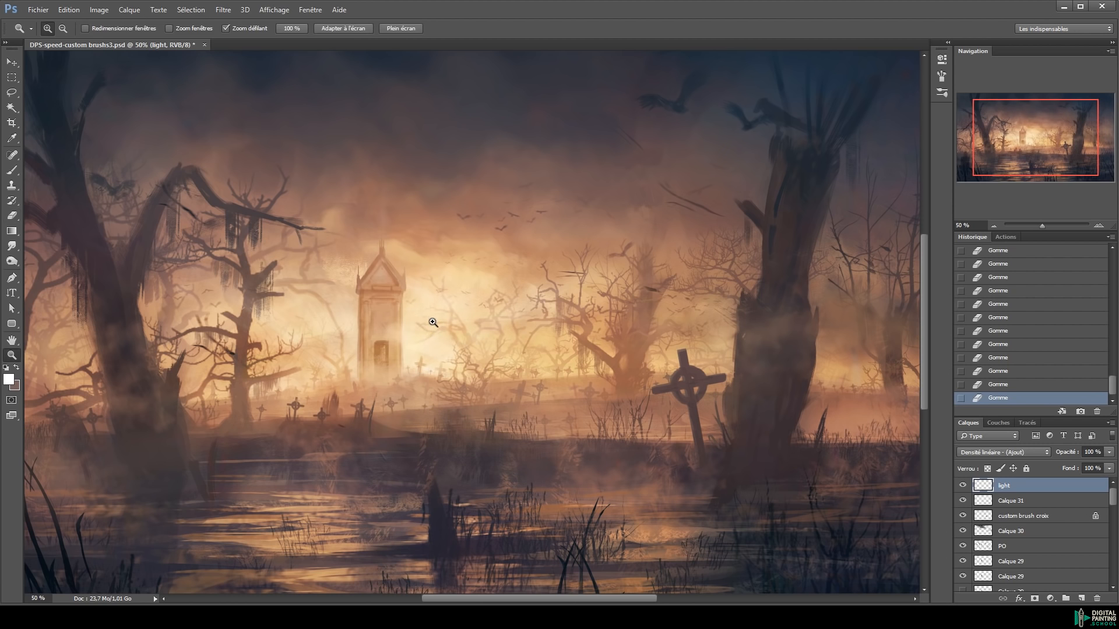
pyautogui.keyDown('alt'); pyautogui.click(433, 323); pyautogui.keyUp('alt')
pyautogui.keyDown('alt'); pyautogui.click(468, 368); pyautogui.keyUp('alt')
pyautogui.press('v')
pyautogui.press('Delete')
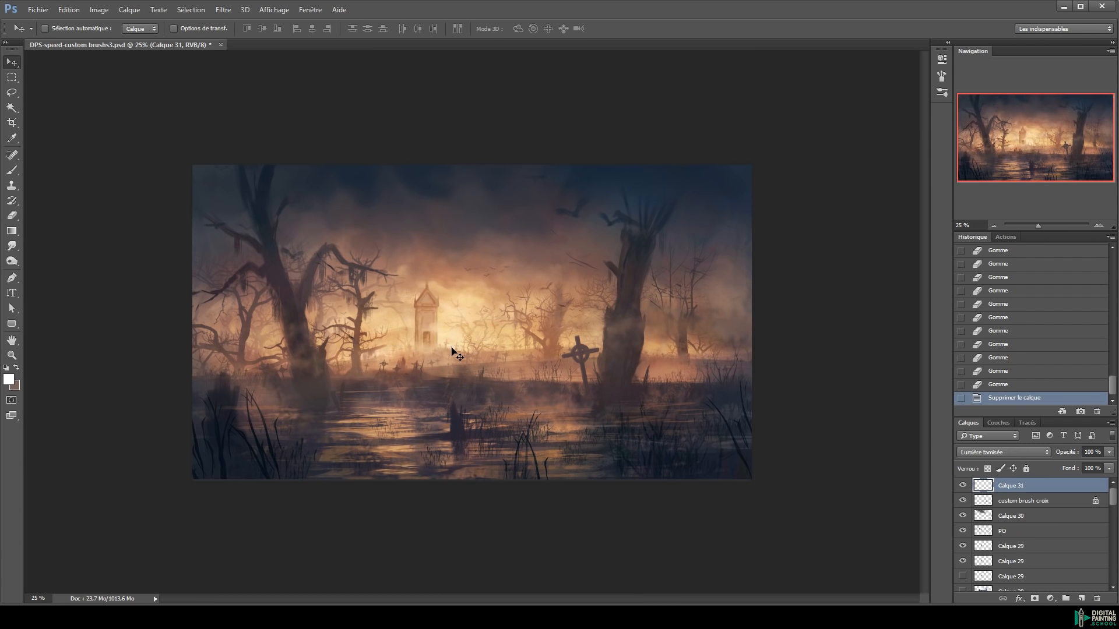
pyautogui.hotkey('ctrl', 'z')
# Choose the Light Beam 2 brush and create a new layer above the light layer
pyautogui.press('b')
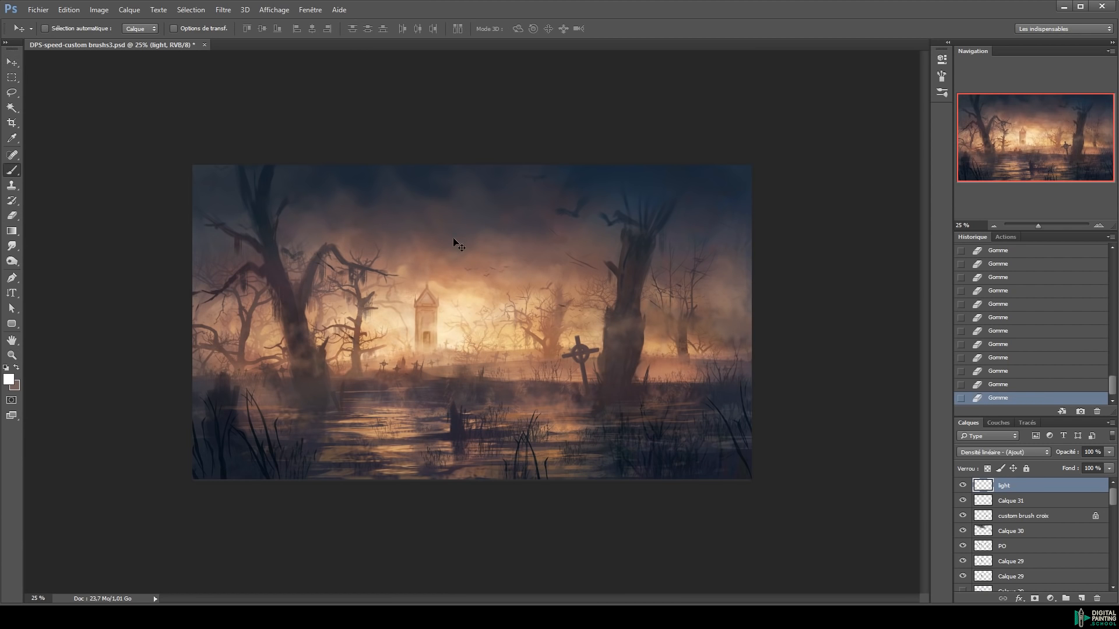
pyautogui.rightClick(535, 322)
pyautogui.click(560, 469)
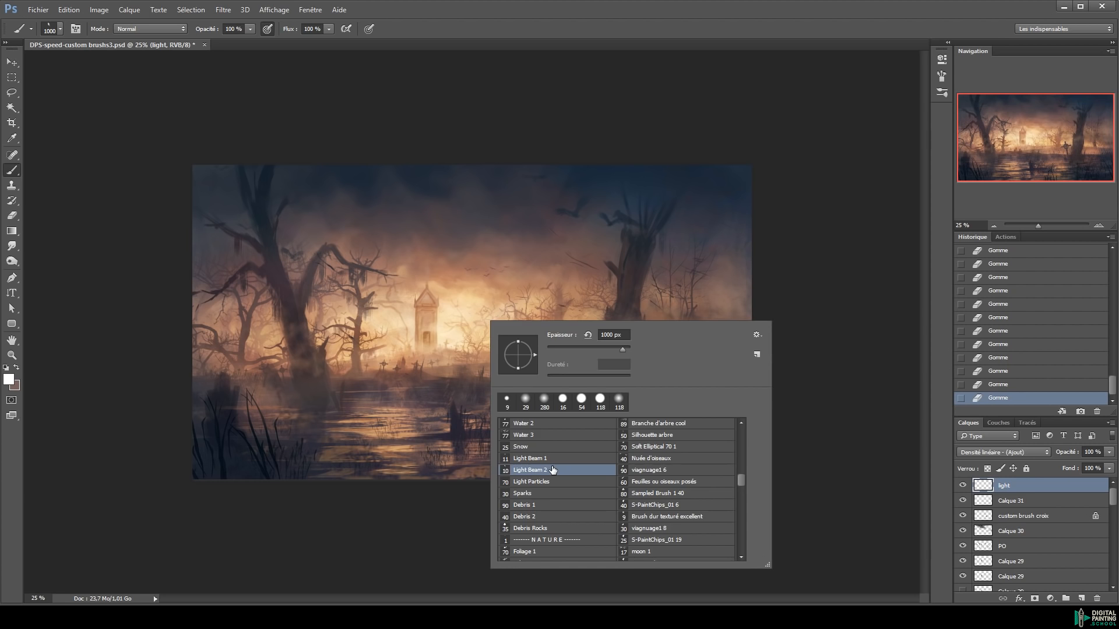
pyautogui.press('Return')
pyautogui.hotkey('ctrl', 'shift', 'n')
pyautogui.press('Return')
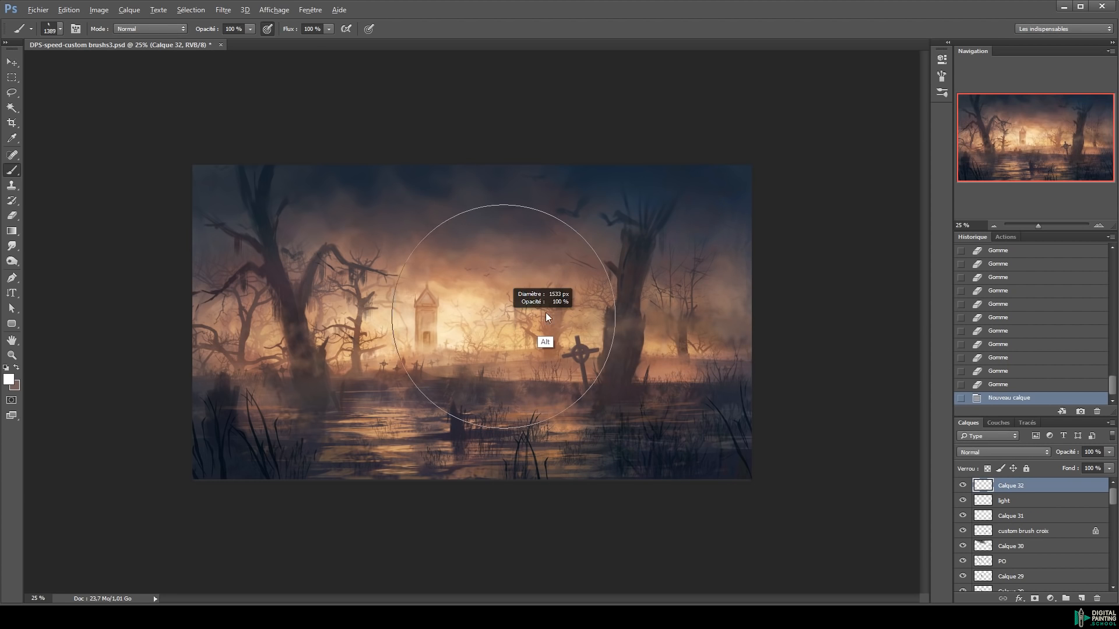
# Stamp a large white light beam right of the tower on the new layer and rotate it about -98°
pyautogui.click(525, 311)
pyautogui.hotkey('ctrl', 't')
pyautogui.moveTo(690, 276)
pyautogui.mouseDown()
pyautogui.moveTo(520, 123)
pyautogui.moveTo(492, 212)
pyautogui.mouseUp()
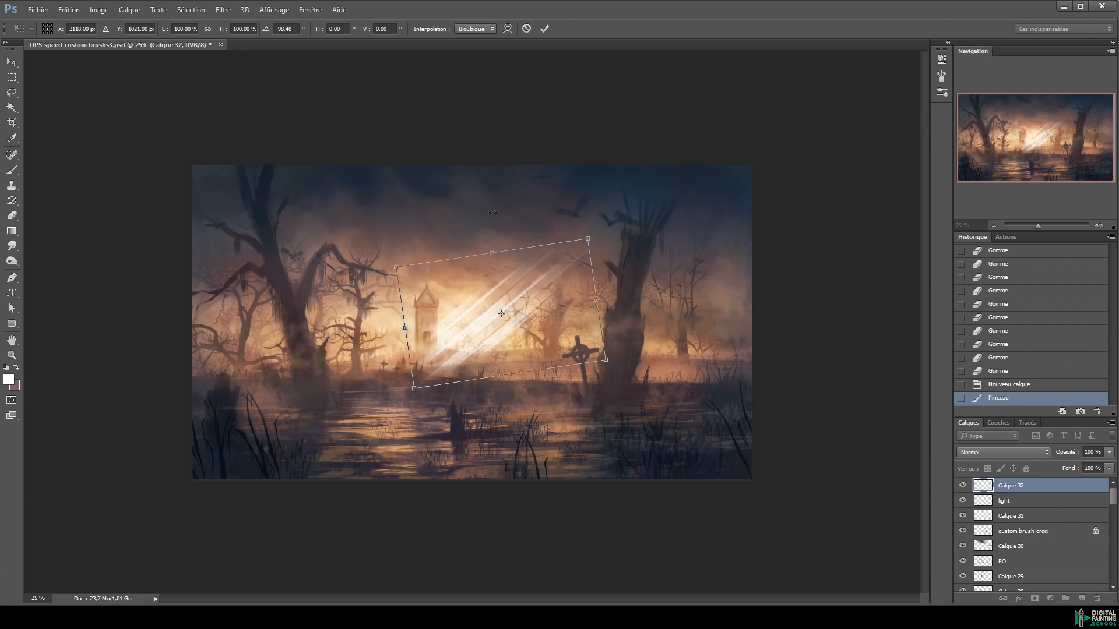
# Distort the beam so it fans out from the tower's base toward the upper right sky, and apply the transform
pyautogui.moveTo(581, 244); pyautogui.dragTo(565, 156)
pyautogui.moveTo(623, 367); pyautogui.dragTo(726, 460)
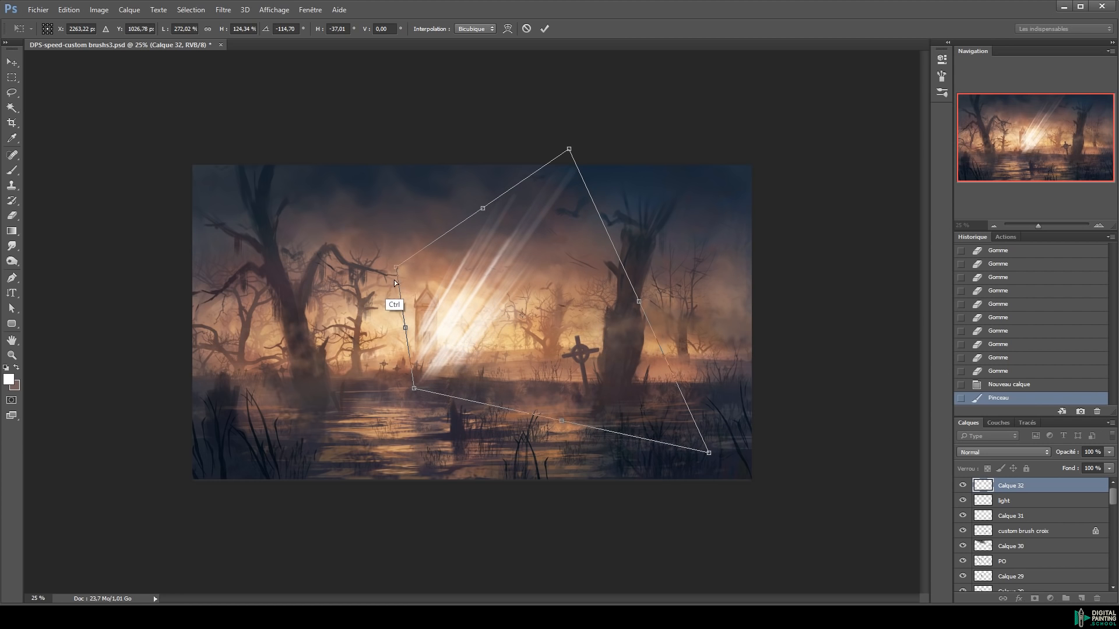
pyautogui.moveTo(396, 268); pyautogui.dragTo(387, 308)
pyautogui.moveTo(414, 388); pyautogui.dragTo(398, 362)
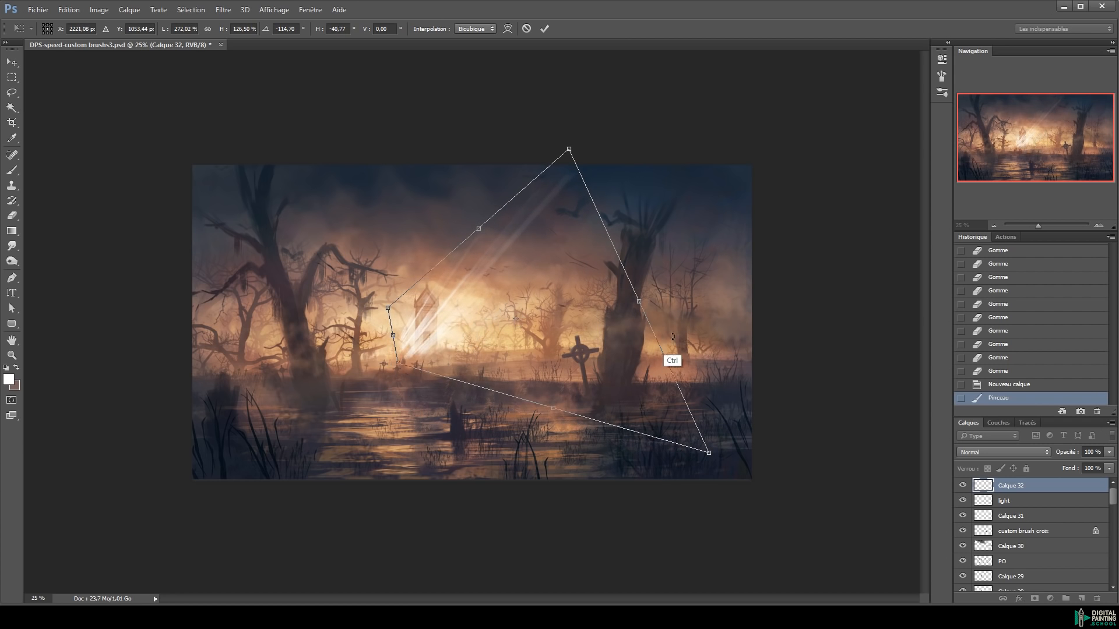
pyautogui.moveTo(639, 302); pyautogui.dragTo(679, 364)
pyautogui.moveTo(606, 212); pyautogui.dragTo(563, 118)
pyautogui.hotkey('ctrl', 'z')
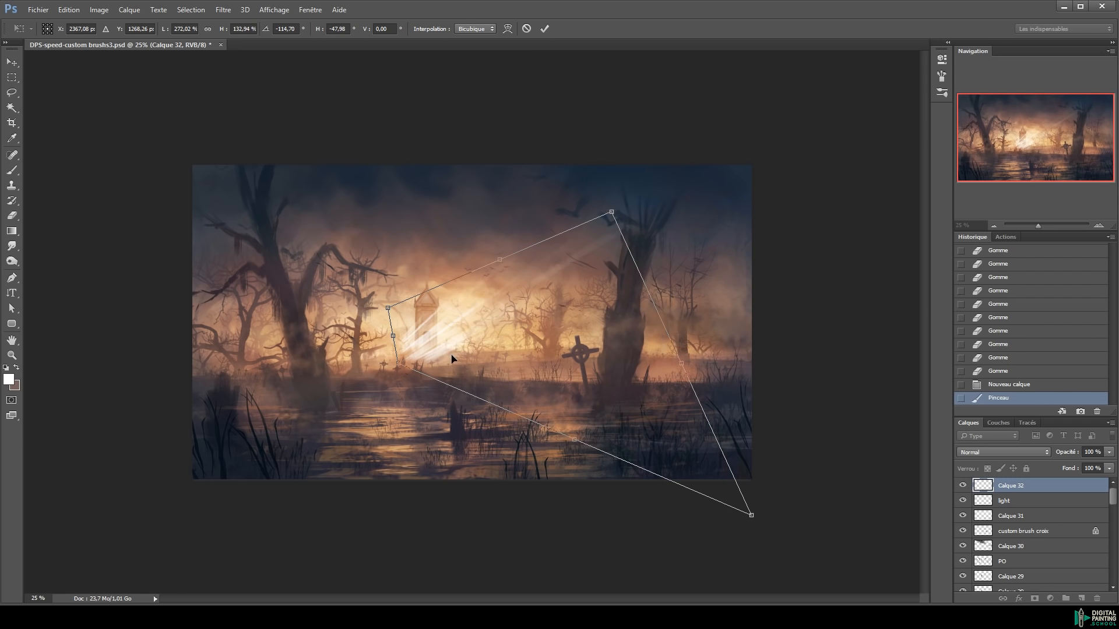
pyautogui.moveTo(501, 255); pyautogui.dragTo(490, 234)
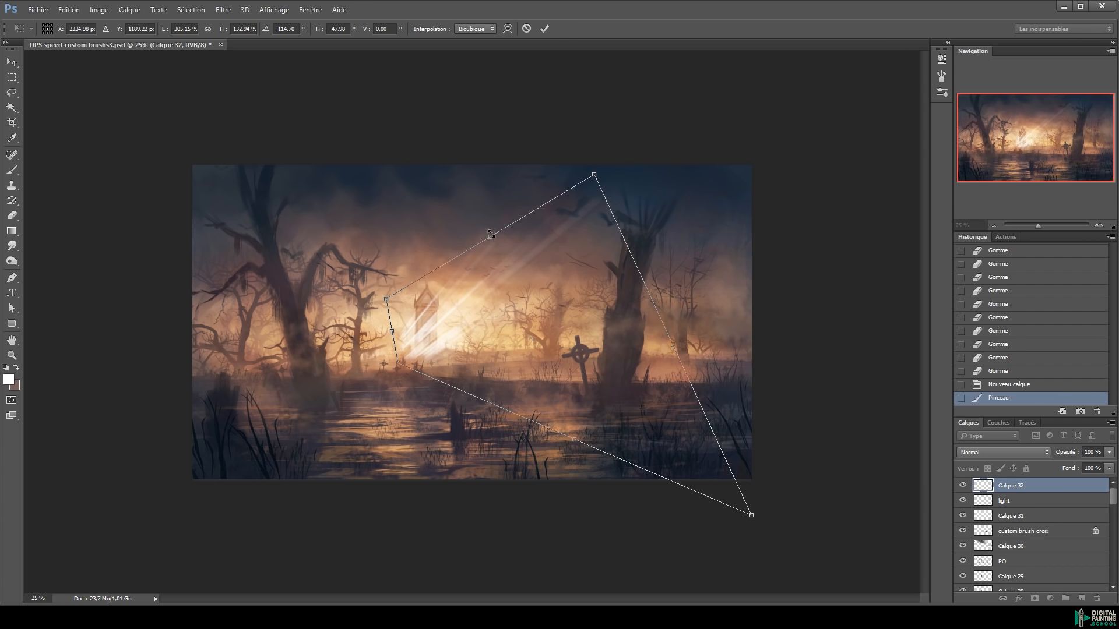
pyautogui.press('Return')
# Move the light beam so it starts just right of the tower and set its blend mode to Densité linéaire - (Ajout)
pyautogui.press('v')
pyautogui.moveTo(511, 309); pyautogui.dragTo(545, 303)
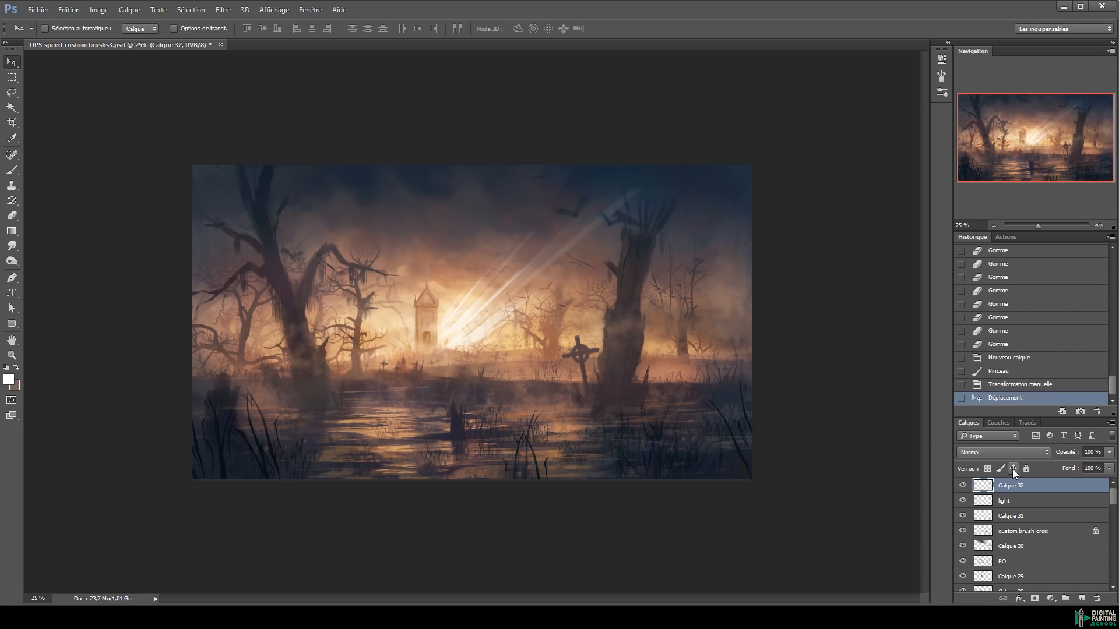
pyautogui.click(999, 452)
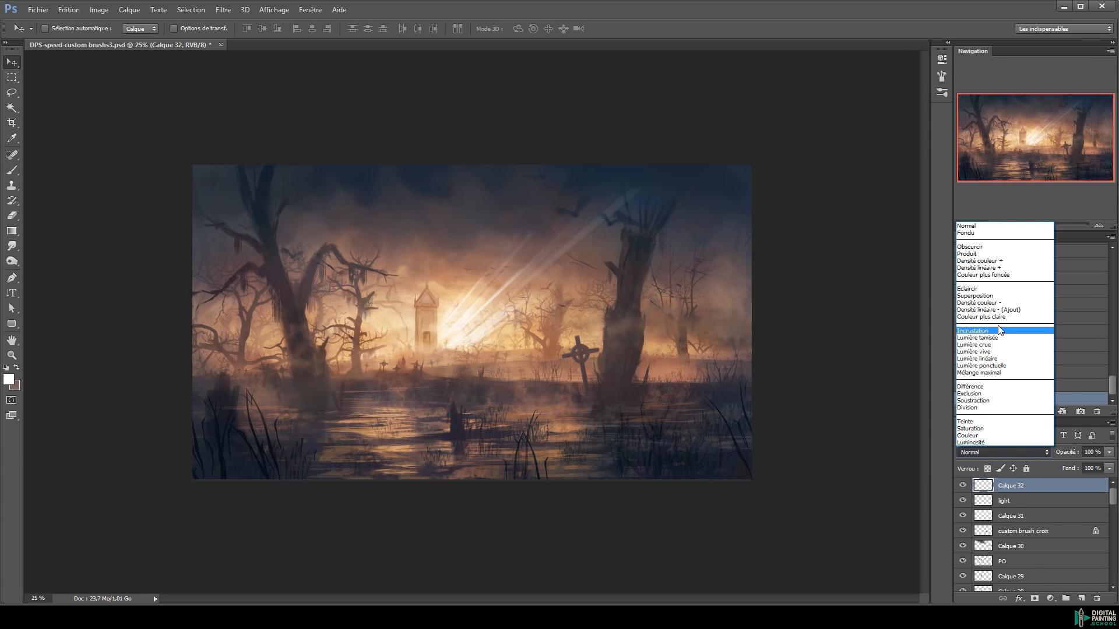
pyautogui.click(991, 342)
# Erase the bright base and the outer ends of the beam so it fades softly into the glow and the sky
pyautogui.press('z')
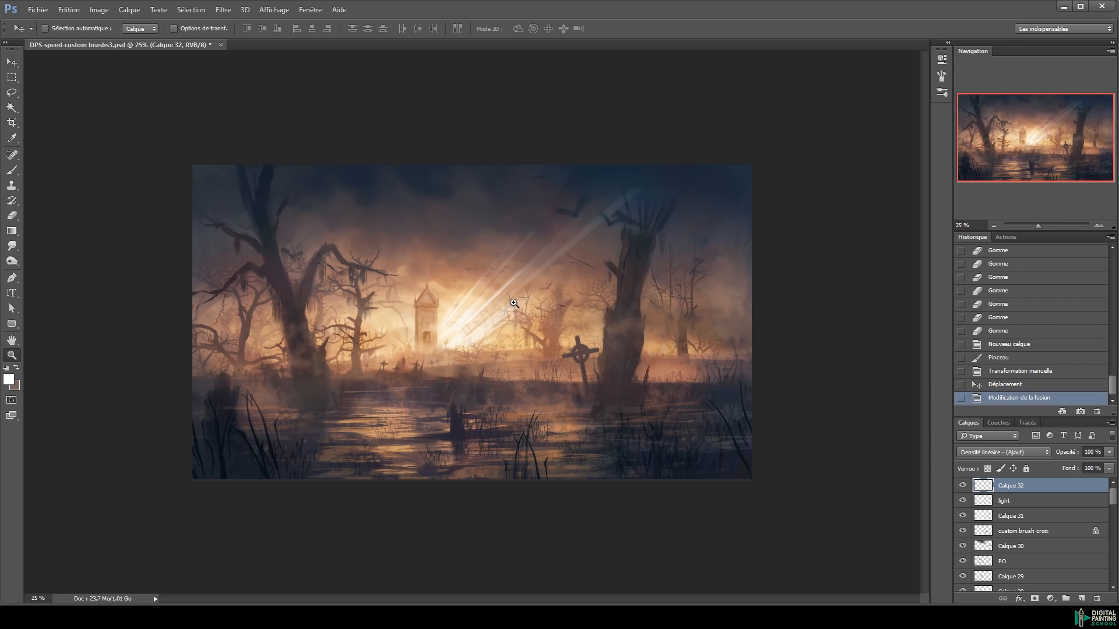
pyautogui.click(525, 308)
pyautogui.press('e')
pyautogui.moveTo(525, 308)
pyautogui.mouseDown()
pyautogui.moveTo(596, 299)
pyautogui.moveTo(594, 152)
pyautogui.moveTo(537, 229)
pyautogui.mouseUp()
pyautogui.moveTo(432, 269); pyautogui.dragTo(401, 292)
pyautogui.click(440, 246)
pyautogui.moveTo(480, 201)
pyautogui.mouseDown()
pyautogui.moveTo(656, 82)
pyautogui.moveTo(419, 276)
pyautogui.mouseUp()
pyautogui.click(656, 82)
pyautogui.click(604, 87)
# Place a copy of the softened beam above the tower and transform it to point almost straight up into the sky
pyautogui.press('v')
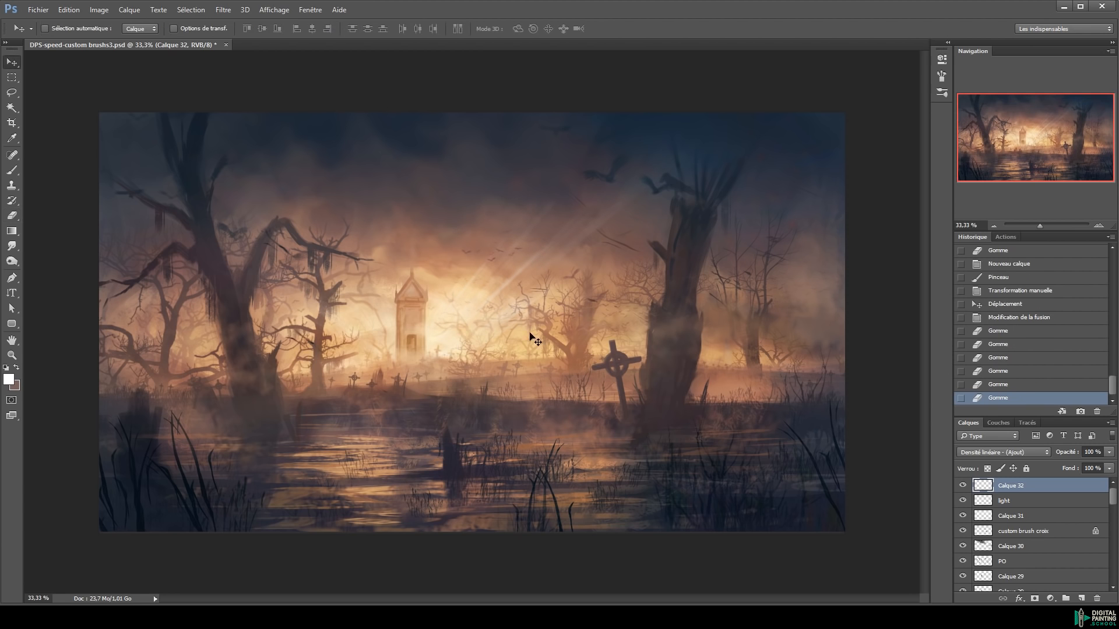
pyautogui.moveTo(462, 317); pyautogui.dragTo(499, 282)
pyautogui.hotkey('ctrl', 't')
pyautogui.moveTo(660, 232); pyautogui.dragTo(676, 137)
pyautogui.moveTo(703, 201); pyautogui.dragTo(724, 152)
pyautogui.moveTo(545, 229); pyautogui.dragTo(505, 236)
pyautogui.press('Return')
# Fade the lower and upper ends of the upward beam copy with the soft eraser
pyautogui.press('e')
pyautogui.moveTo(412, 253); pyautogui.dragTo(347, 288)
pyautogui.moveTo(418, 58); pyautogui.dragTo(489, 111)
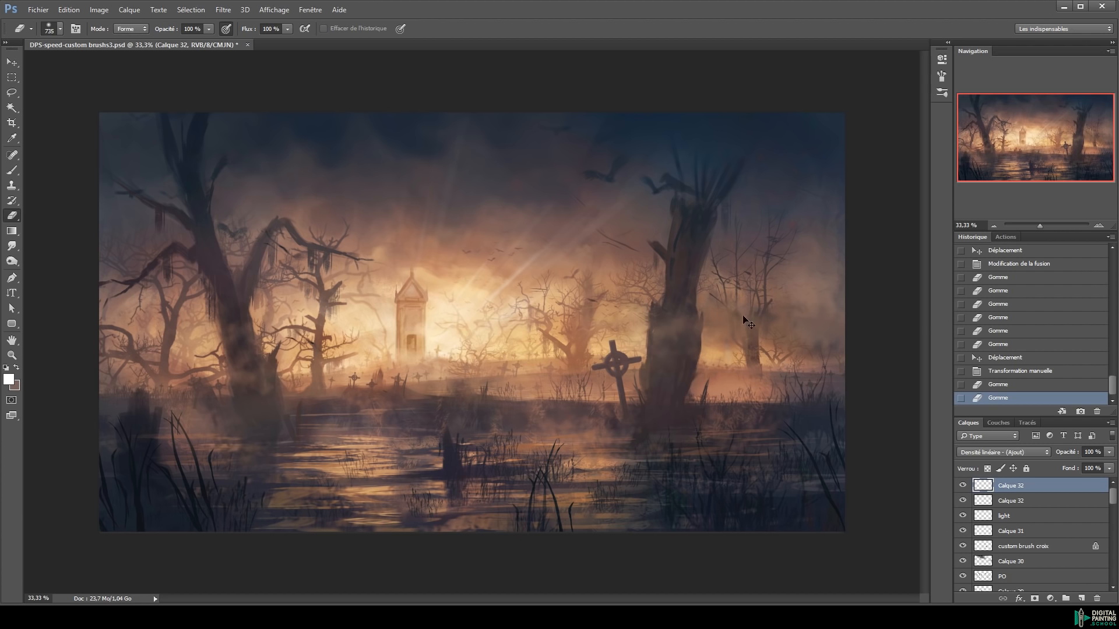
# Duplicate the upward beam, flip it horizontally and transform it to slant from the tower toward the top of the left tree
pyautogui.press('v')
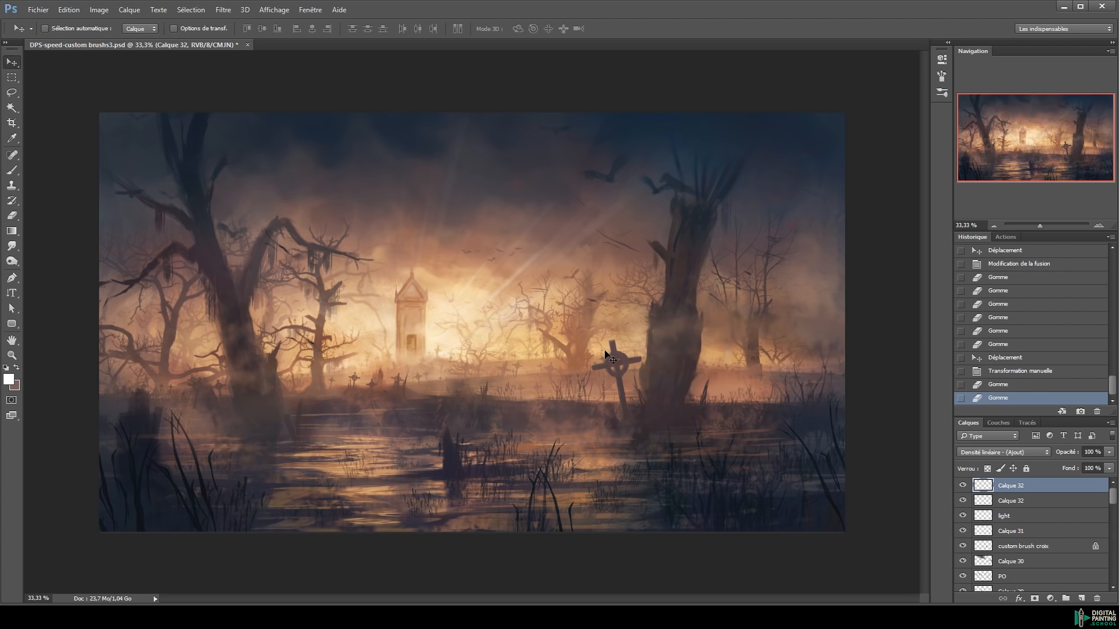
pyautogui.hotkey('ctrl', 'j')
pyautogui.hotkey('ctrl', 't')
pyautogui.rightClick(516, 318)
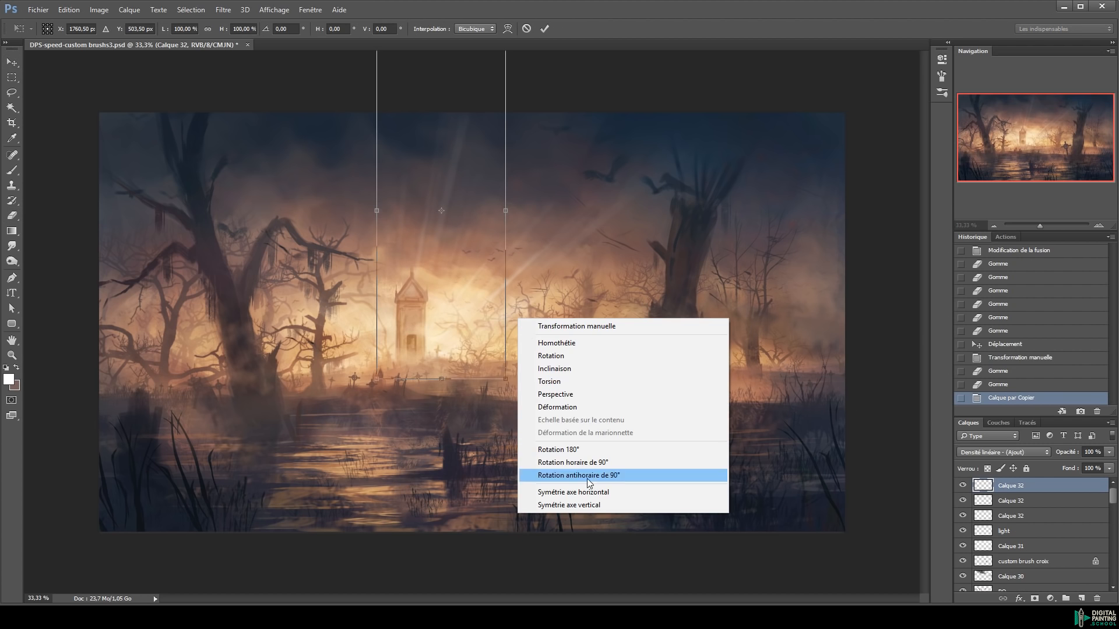
pyautogui.click(574, 492)
pyautogui.moveTo(416, 262); pyautogui.dragTo(335, 326)
pyautogui.moveTo(354, 107); pyautogui.dragTo(283, 169)
pyautogui.moveTo(517, 405); pyautogui.dragTo(520, 347)
pyautogui.moveTo(357, 348); pyautogui.dragTo(378, 268)
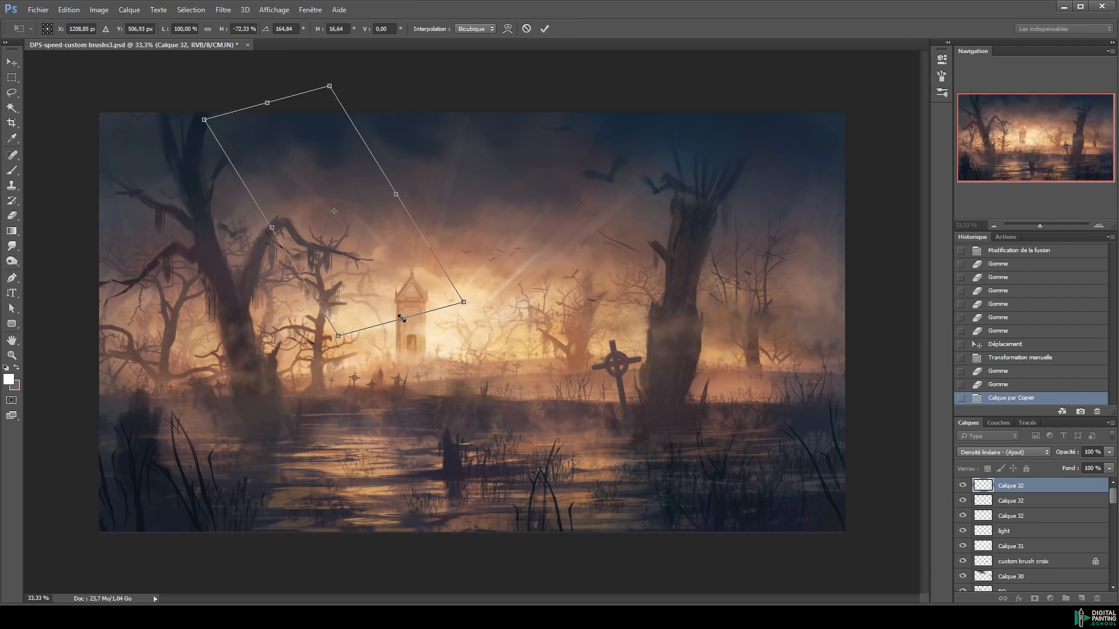
pyautogui.press('Return')
# Intensify the left beam by duplicating it and merging the copy down, and reposition it between the left tree and the tower
pyautogui.hotkey('ctrl', 'j')
pyautogui.hotkey('ctrl', 'e')
pyautogui.moveTo(456, 231); pyautogui.dragTo(452, 254)
pyautogui.press('e')
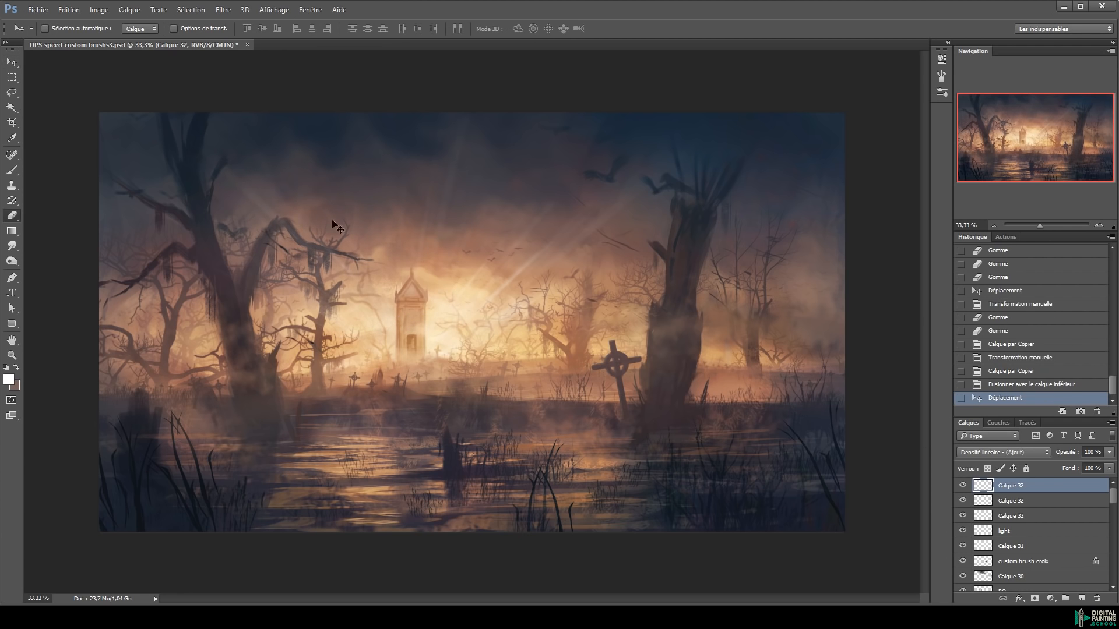
pyautogui.moveTo(313, 243); pyautogui.dragTo(250, 237)
pyautogui.press('v')
pyautogui.moveTo(327, 223); pyautogui.dragTo(352, 262)
pyautogui.press('e')
pyautogui.press('v')
pyautogui.moveTo(390, 296); pyautogui.dragTo(355, 261)
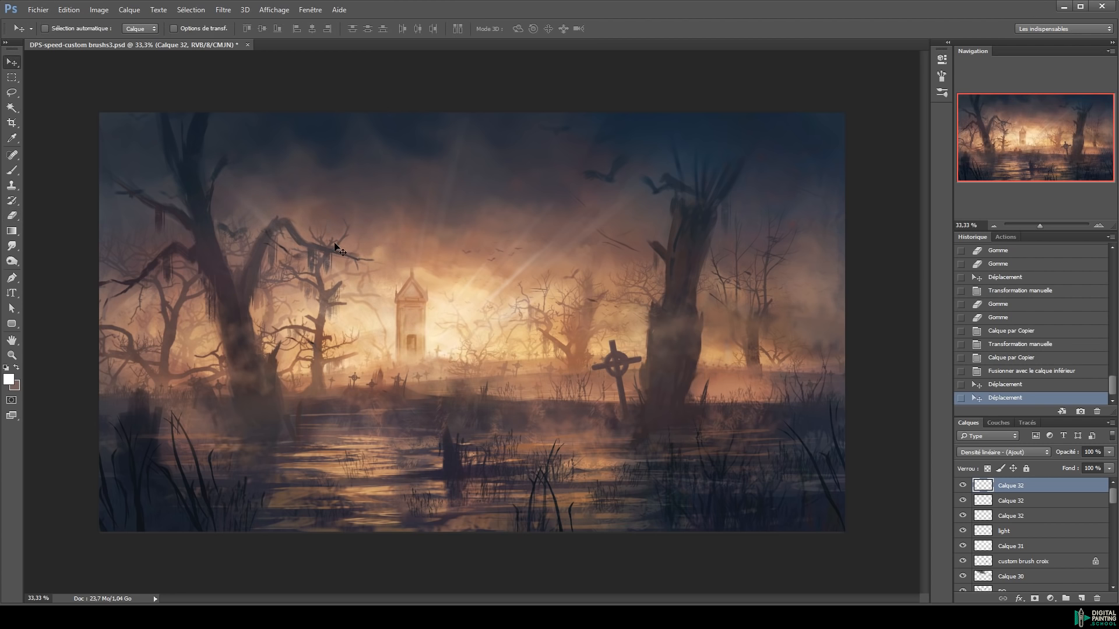
# Erase the left beam where it crosses the left tree's trunk and branches, using a small soft eraser for the details
pyautogui.press('e')
pyautogui.moveTo(258, 195); pyautogui.dragTo(261, 204)
pyautogui.click(138, 205)
pyautogui.click(160, 222)
pyautogui.click(313, 324)
pyautogui.click(313, 324)
pyautogui.moveTo(348, 318); pyautogui.dragTo(291, 318)
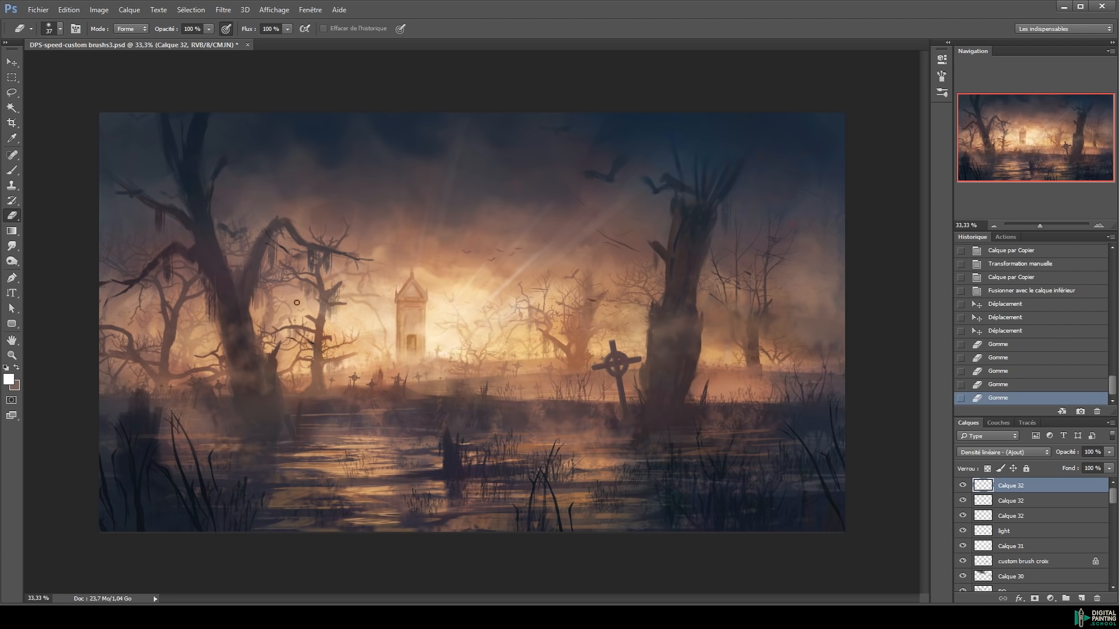
pyautogui.click(297, 302)
pyautogui.click(298, 303)
pyautogui.click(297, 303)
# Merge the three beam layers into one and set the merged layer's blend mode to Incrustation
pyautogui.hotkey('ctrl', 'e')
pyautogui.hotkey('ctrl', 'e')
pyautogui.click(1004, 453)
pyautogui.click(997, 299)
pyautogui.press('Down')
pyautogui.press('Down')
pyautogui.click(978, 453)
pyautogui.click(991, 334)
pyautogui.hotkey('ctrl', 'j')
pyautogui.hotkey('ctrl', 'z')
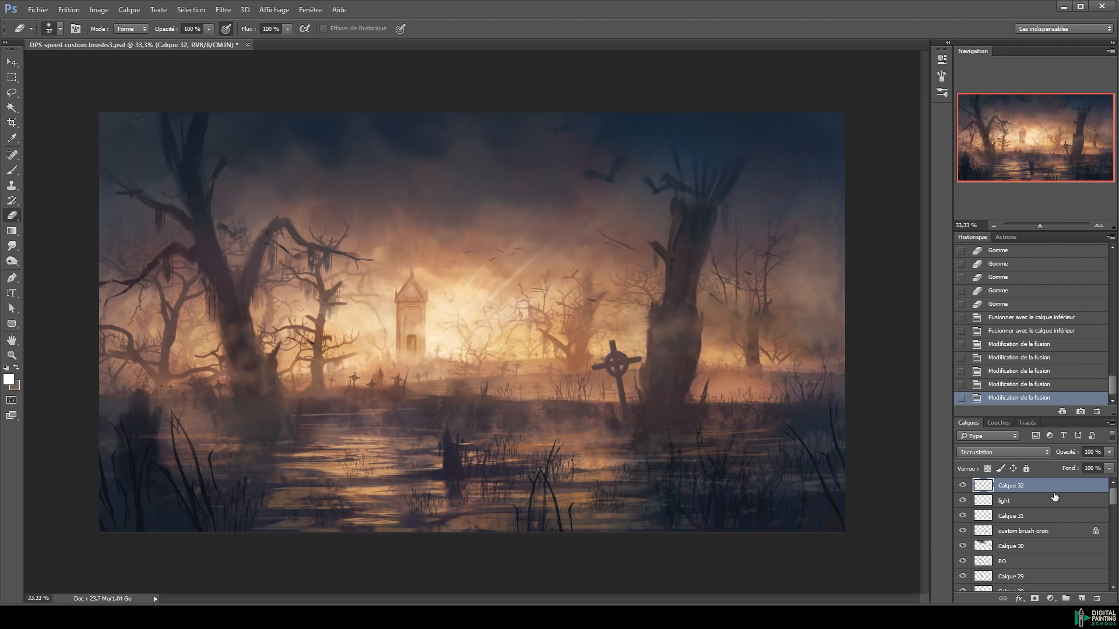
# Rename Calque 32 to "light 2", Calque 31 to "Eclaircissement" and Calque 30 to "PO ciel"
pyautogui.doubleClick(1013, 485)
pyautogui.write('light 2')
pyautogui.press('Return')
pyautogui.click(1011, 516)
pyautogui.doubleClick(1012, 517)
pyautogui.write('Eclaircissement')
pyautogui.press('Return')
pyautogui.click(961, 546)
pyautogui.doubleClick(1013, 547)
pyautogui.write('PO ciel')
pyautogui.press('Return')
# Create a layer named "particules" above light 2 and choose the Light Particles brush with the pale orange sampled beside the tower
pyautogui.click(1016, 490)
pyautogui.hotkey('ctrl', 'shift', 'n')
pyautogui.write('particules')
pyautogui.press('Return')
pyautogui.press('b')
pyautogui.rightClick(450, 289)
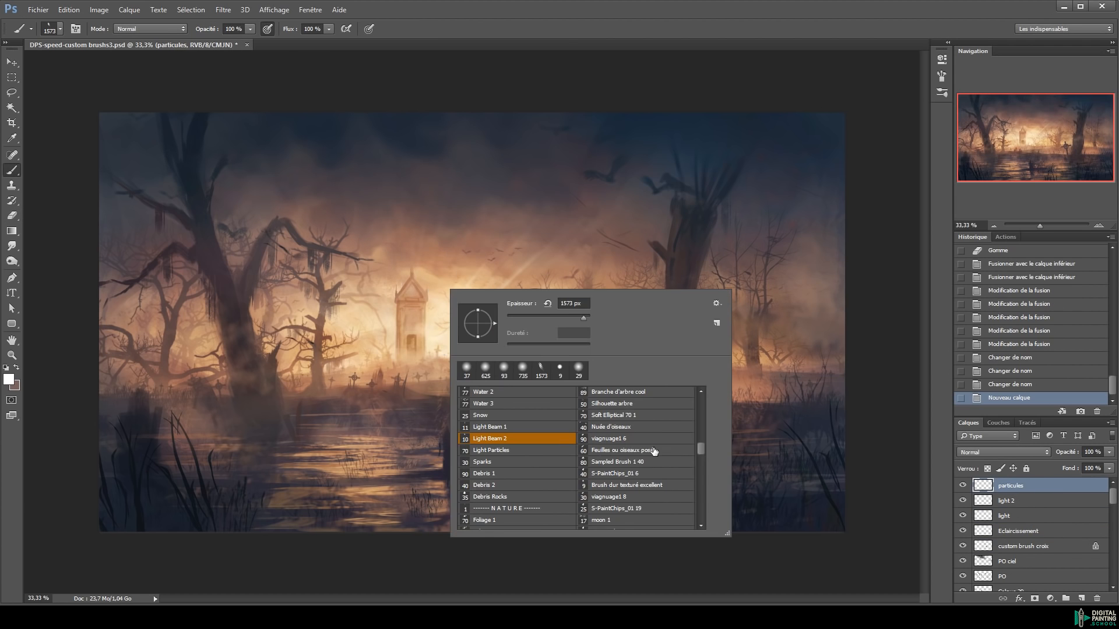
pyautogui.doubleClick(517, 450)
pyautogui.keyDown('alt'); pyautogui.click(475, 297); pyautogui.keyUp('alt')
# Try particle strokes without and with the brush's Diffusion option, undo them and turn Diffusion off again
pyautogui.moveTo(475, 297); pyautogui.dragTo(842, 233)
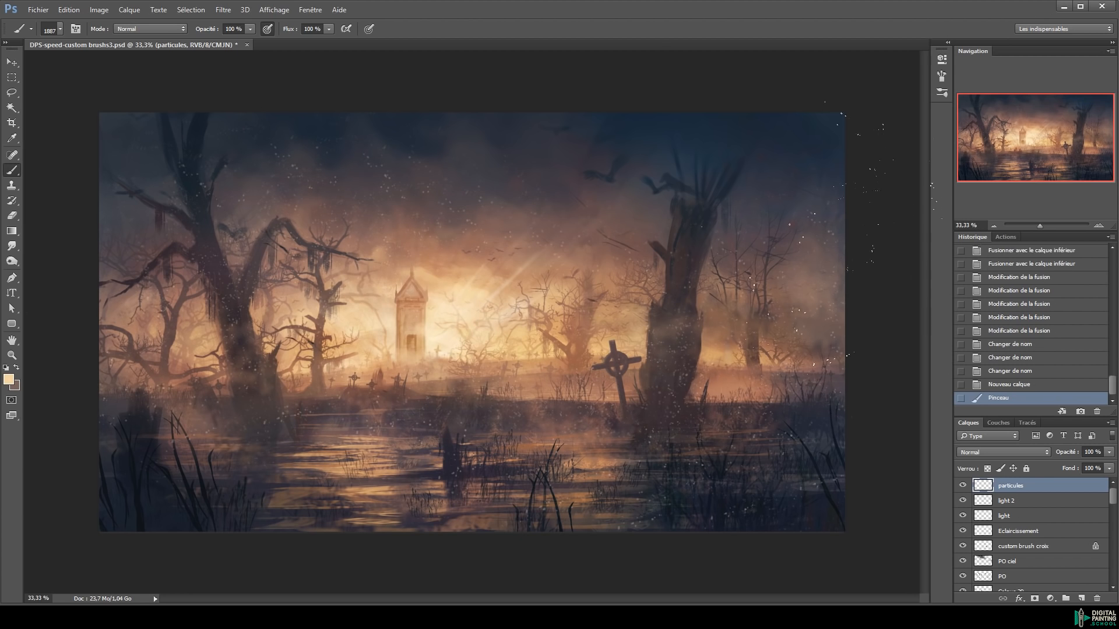
pyautogui.hotkey('ctrl', 'z')
pyautogui.press('F5')
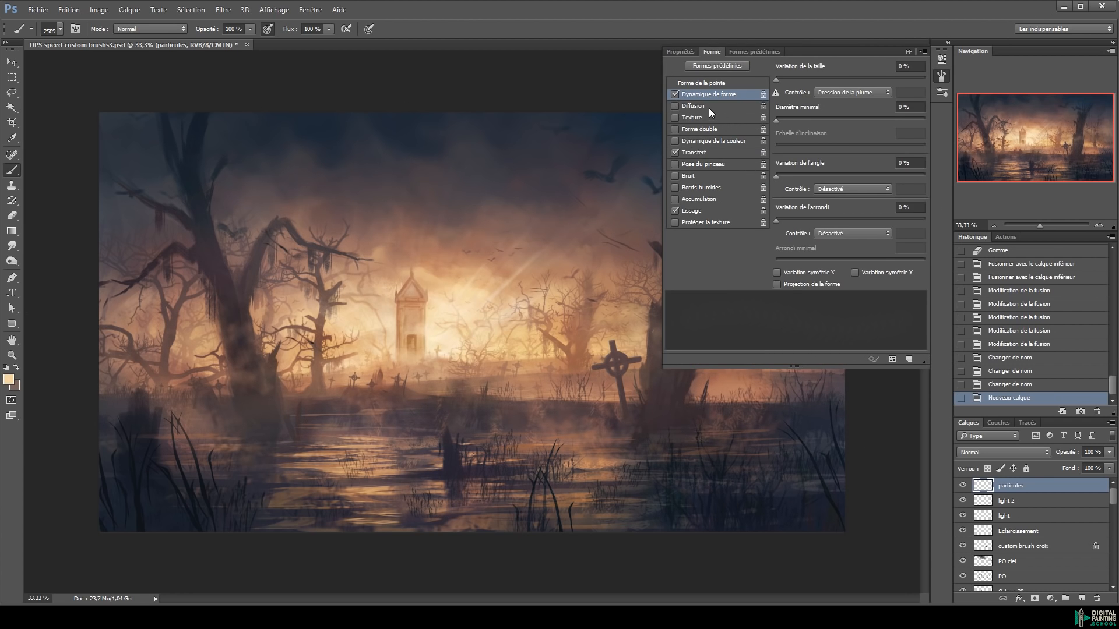
pyautogui.click(708, 108)
pyautogui.click(675, 105)
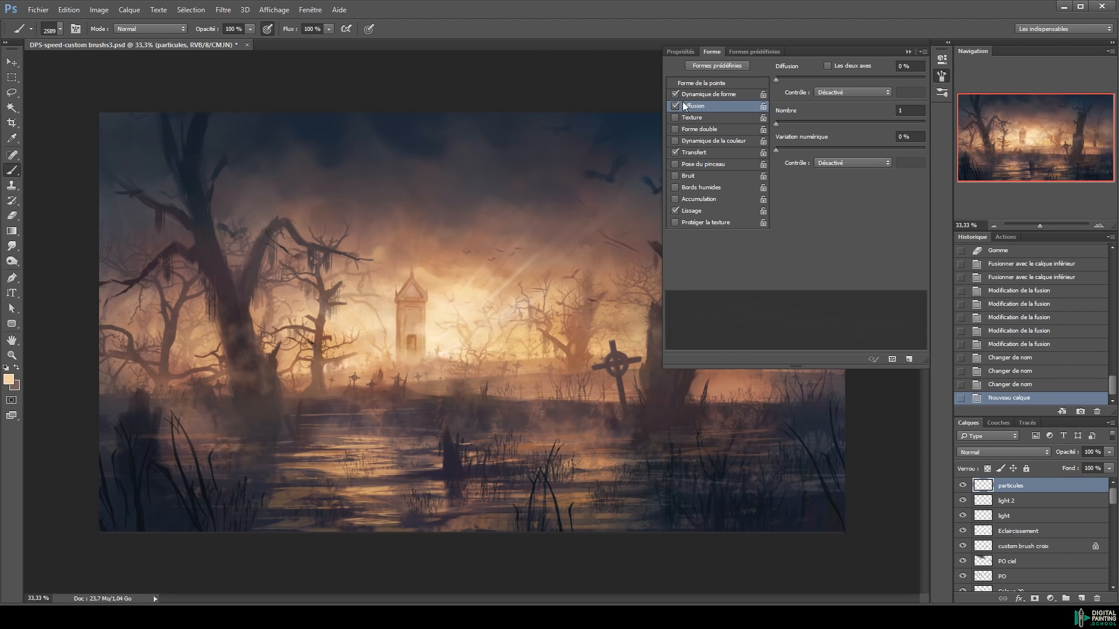
pyautogui.press('F5')
pyautogui.click(771, 317)
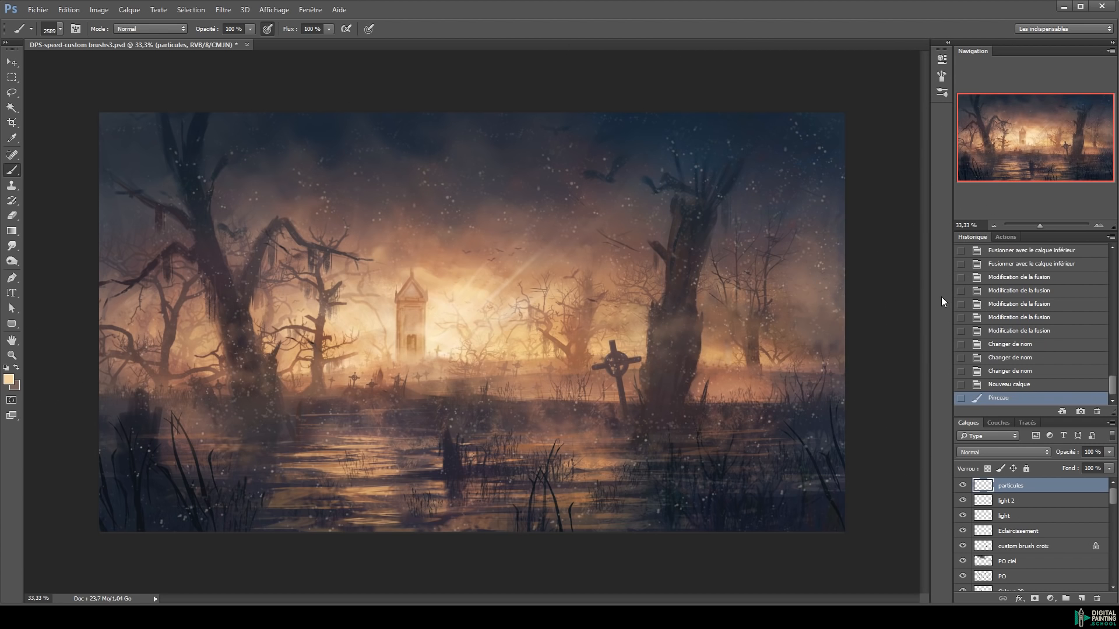
pyautogui.hotkey('ctrl', 'z')
pyautogui.press('F5')
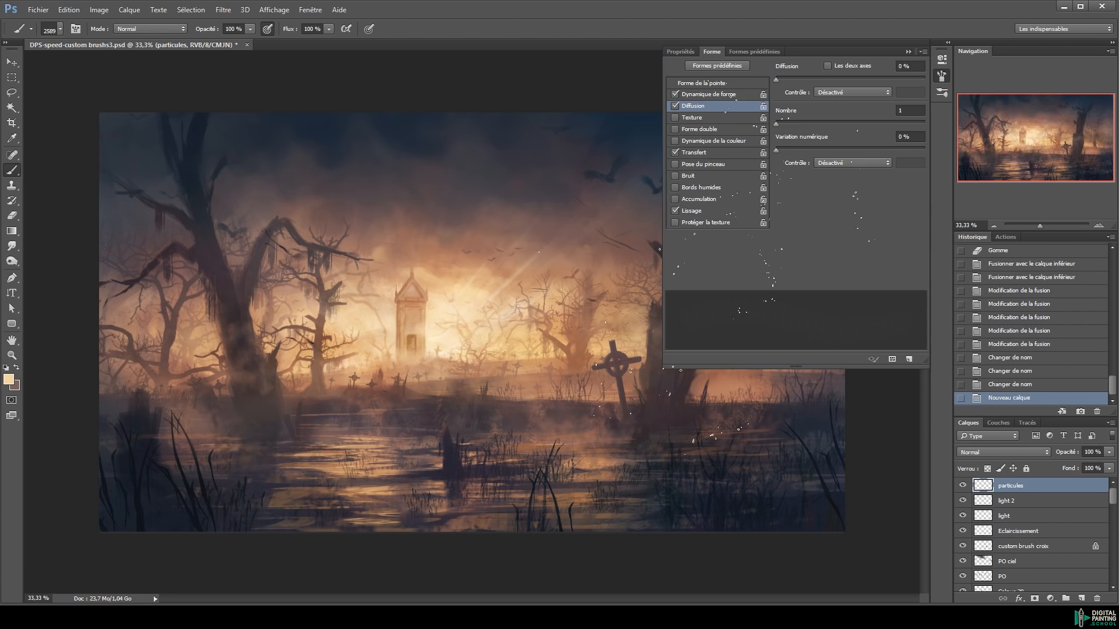
pyautogui.click(676, 106)
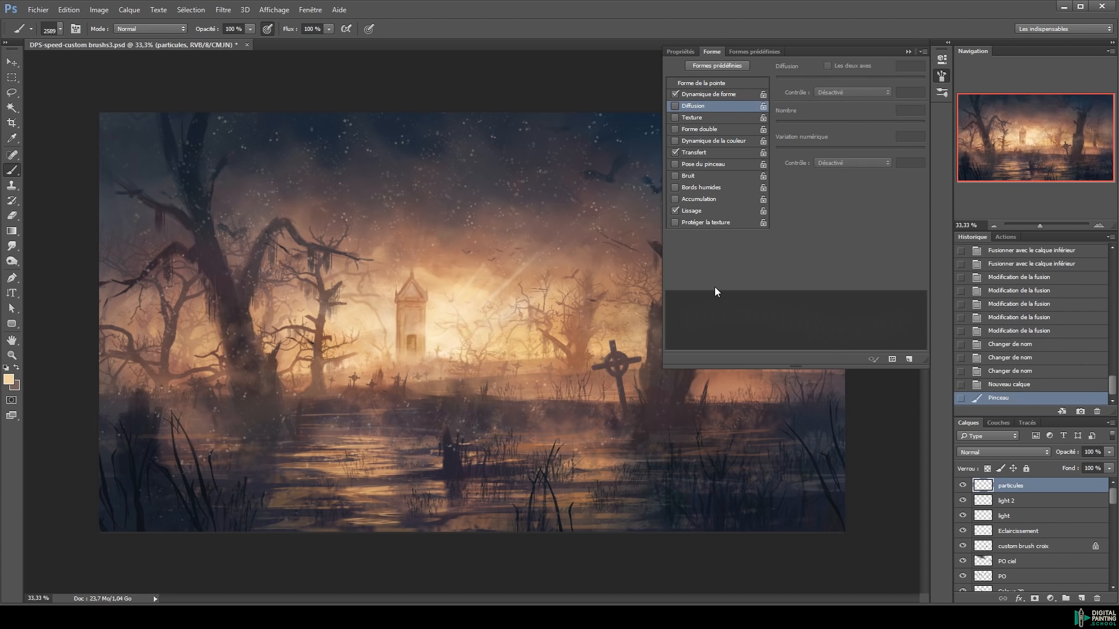
# Set the particle brush spacing to 72% and paint scattered light particles across the sky, trees and water
pyautogui.click(715, 83)
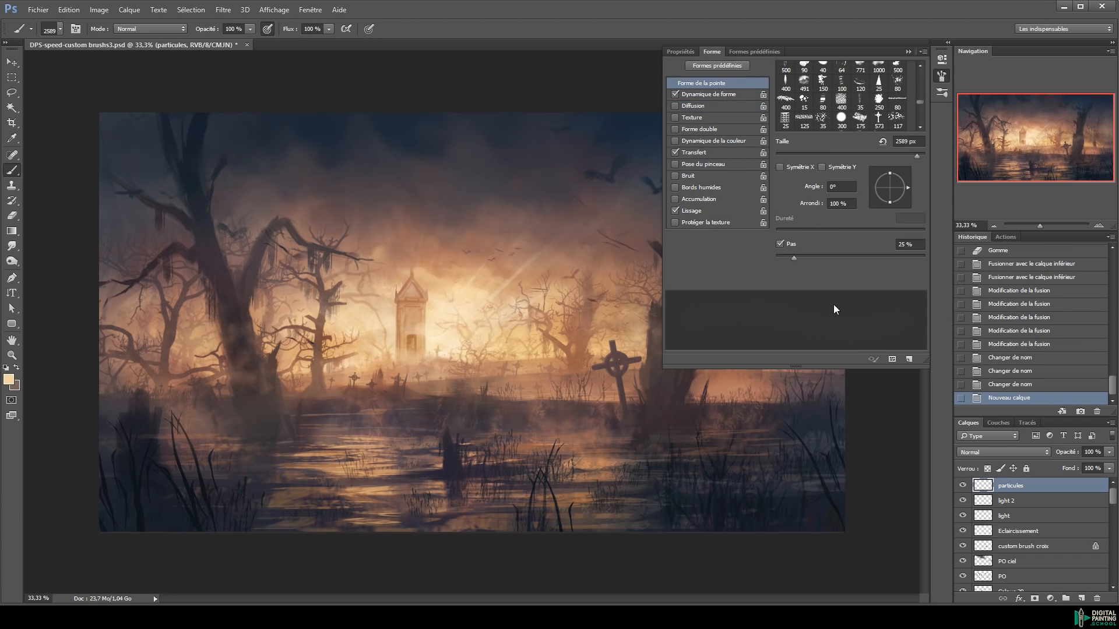
pyautogui.moveTo(149, 244); pyautogui.dragTo(408, 257)
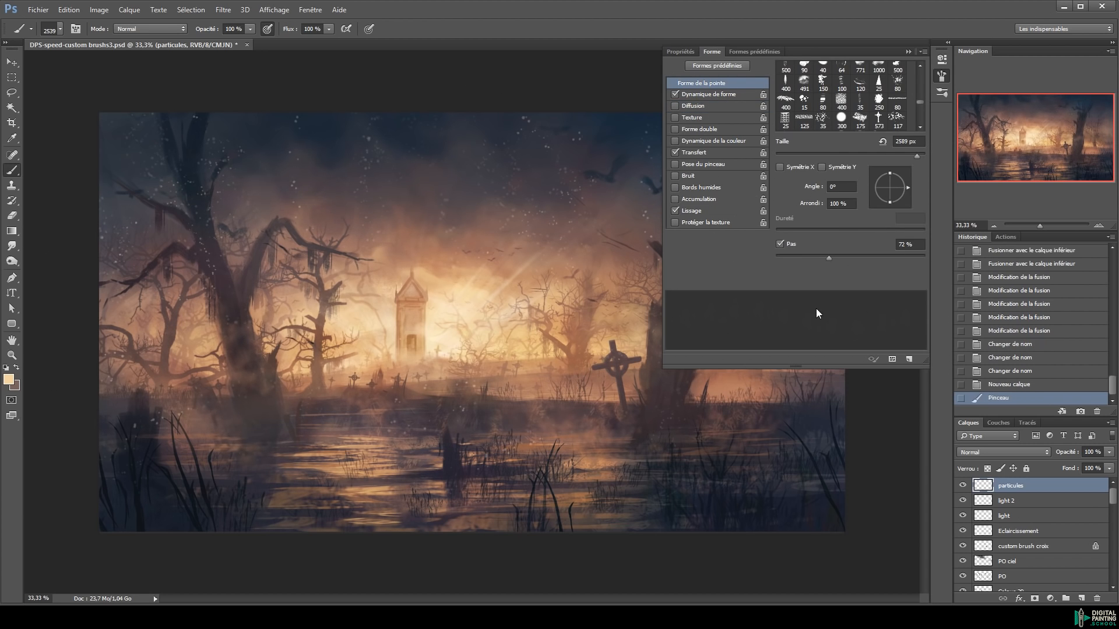
pyautogui.press('F5')
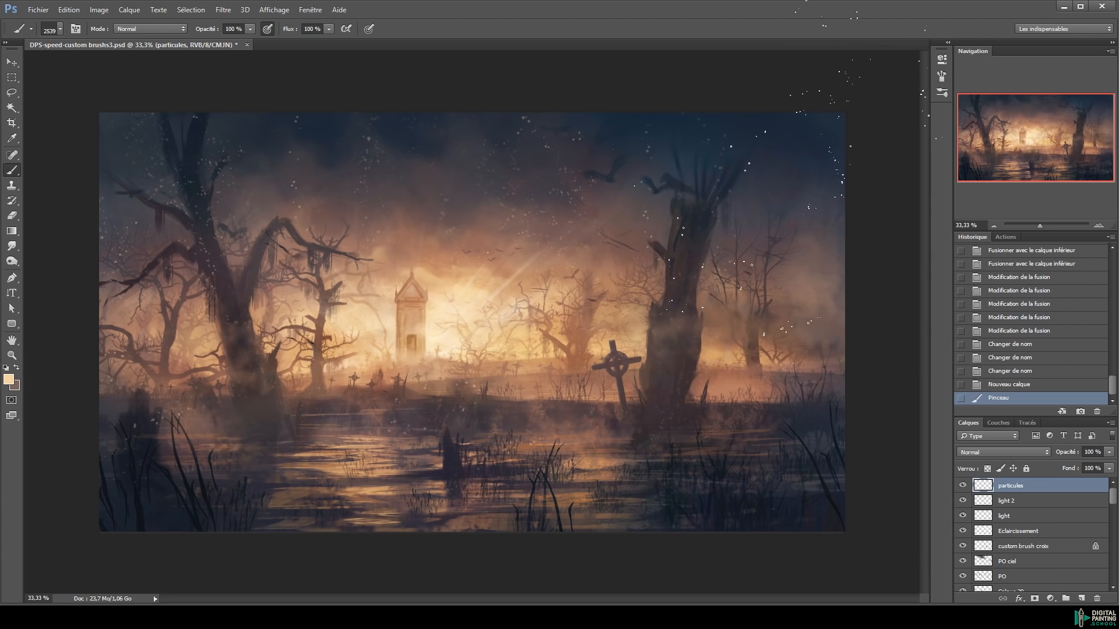
pyautogui.click(763, 320)
pyautogui.hotkey('ctrl', 'z')
# Apply a Gaussian blur with a radius of 3.0 pixels to the particules layer
pyautogui.press('v')
pyautogui.click(217, 9)
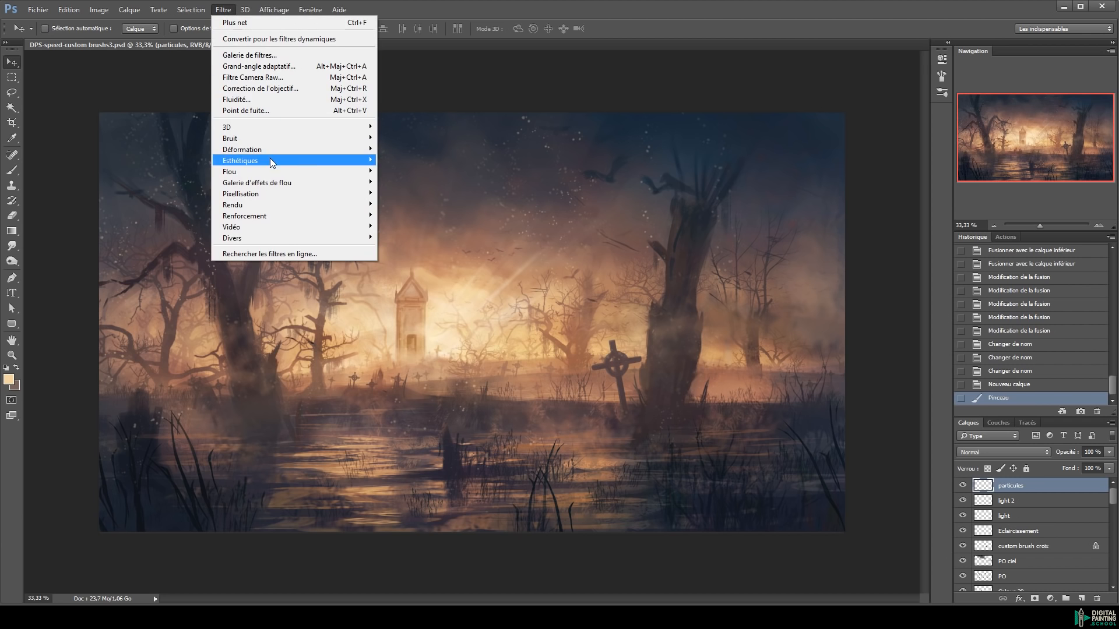
pyautogui.moveTo(261, 171)
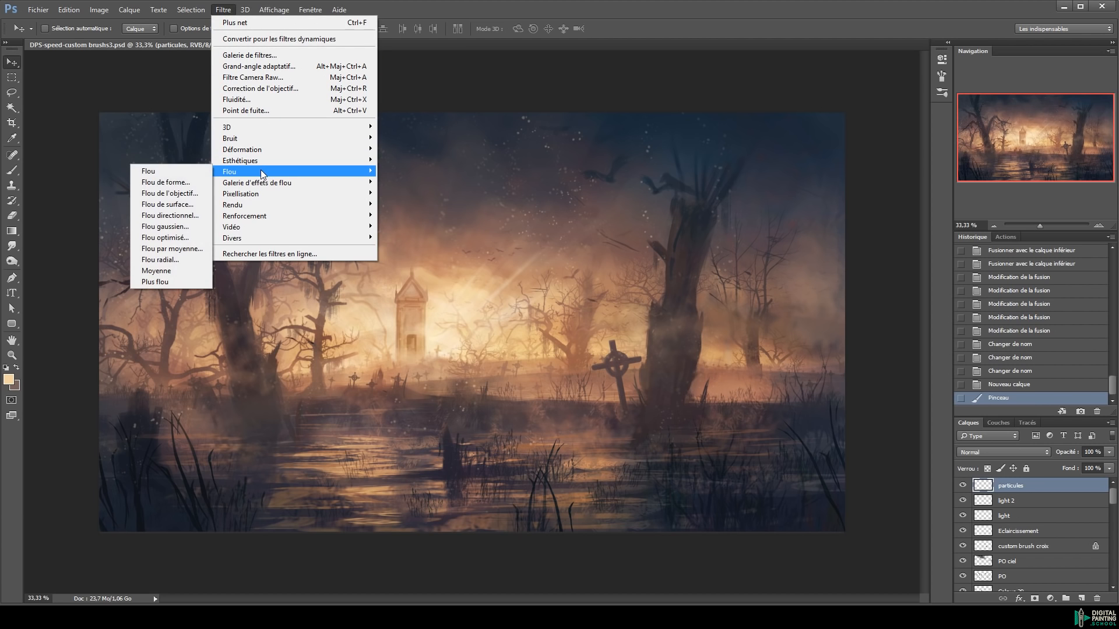
pyautogui.click(166, 226)
pyautogui.write('5')
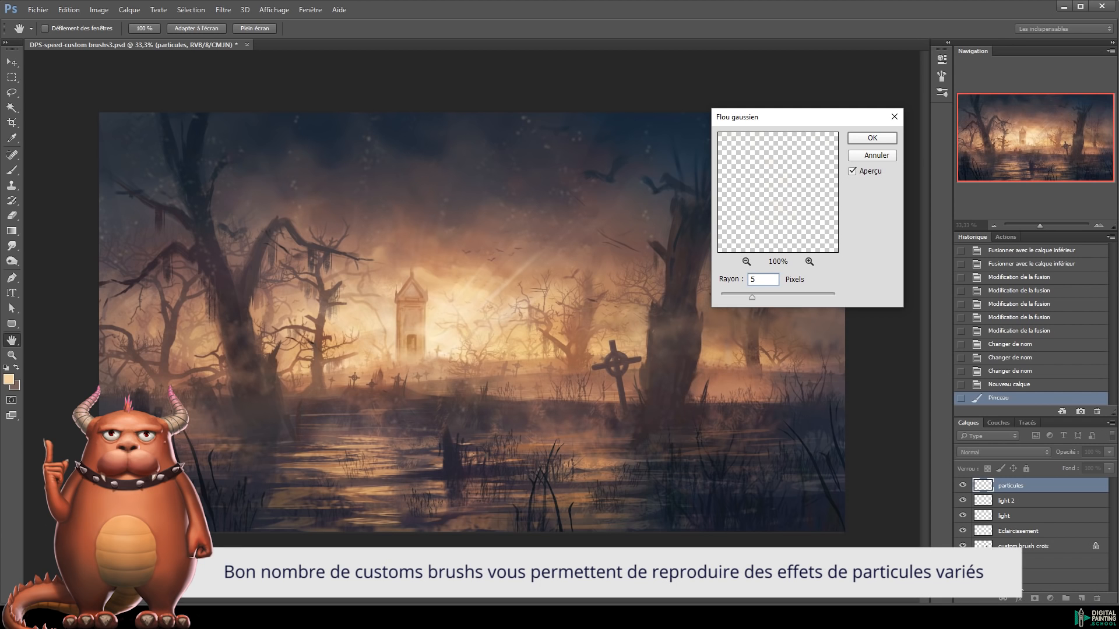
pyautogui.hotkey('shift', 'Down')
pyautogui.hotkey('shift', 'Down')
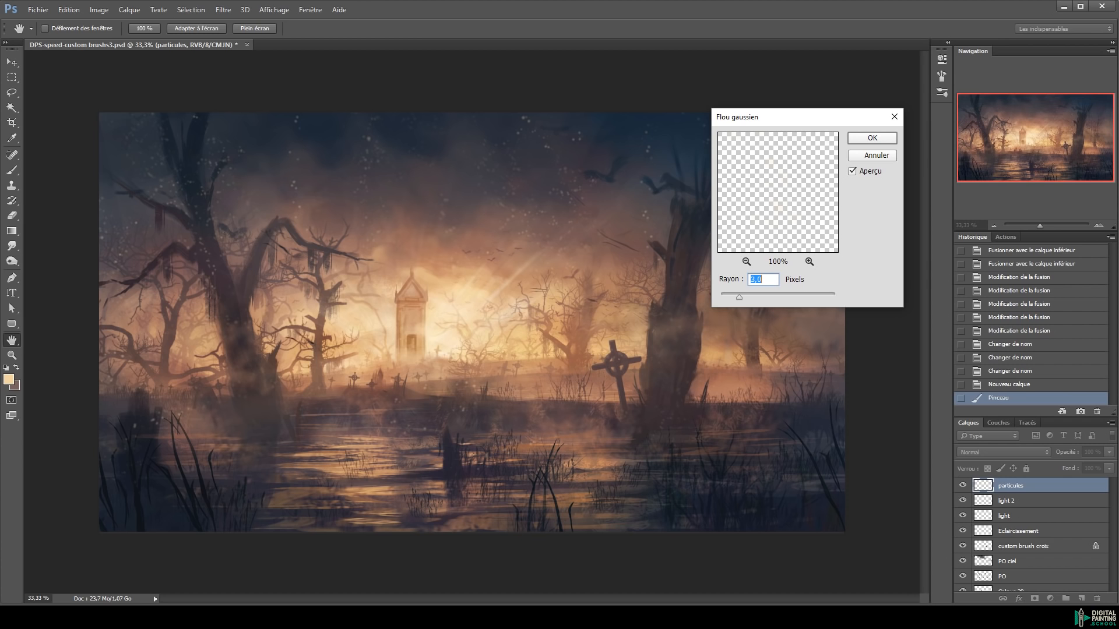
pyautogui.press('Return')
# Erase most of the blurred particles over the trees, sky and water, leaving only a few scattered specks
pyautogui.press('e')
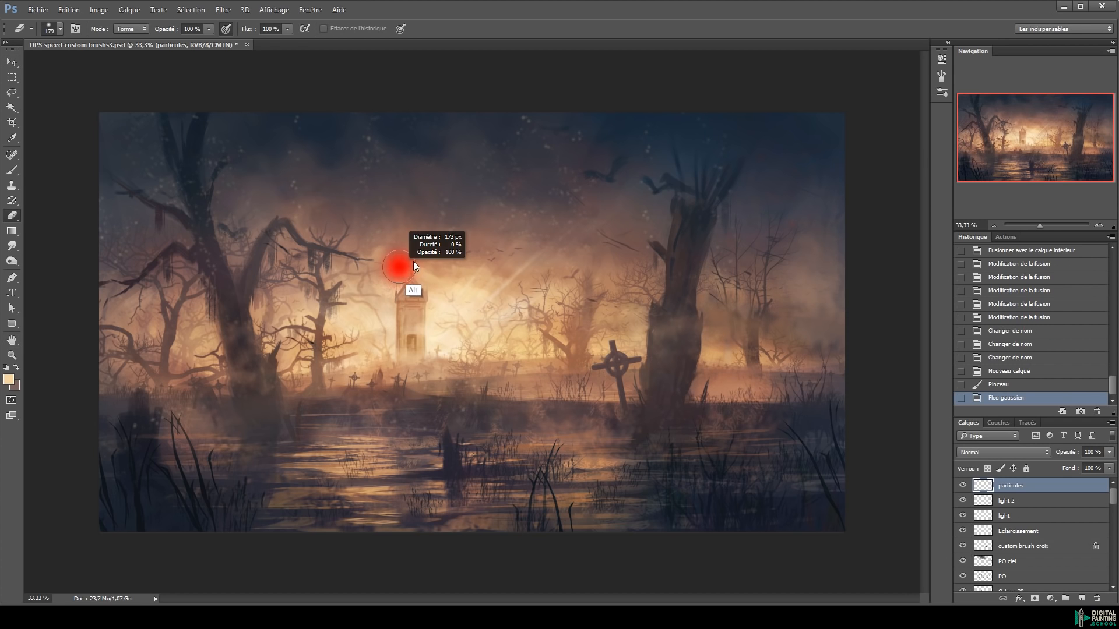
pyautogui.moveTo(189, 223)
pyautogui.mouseDown()
pyautogui.moveTo(278, 88)
pyautogui.moveTo(292, 116)
pyautogui.mouseUp()
pyautogui.moveTo(310, 184); pyautogui.dragTo(303, 186)
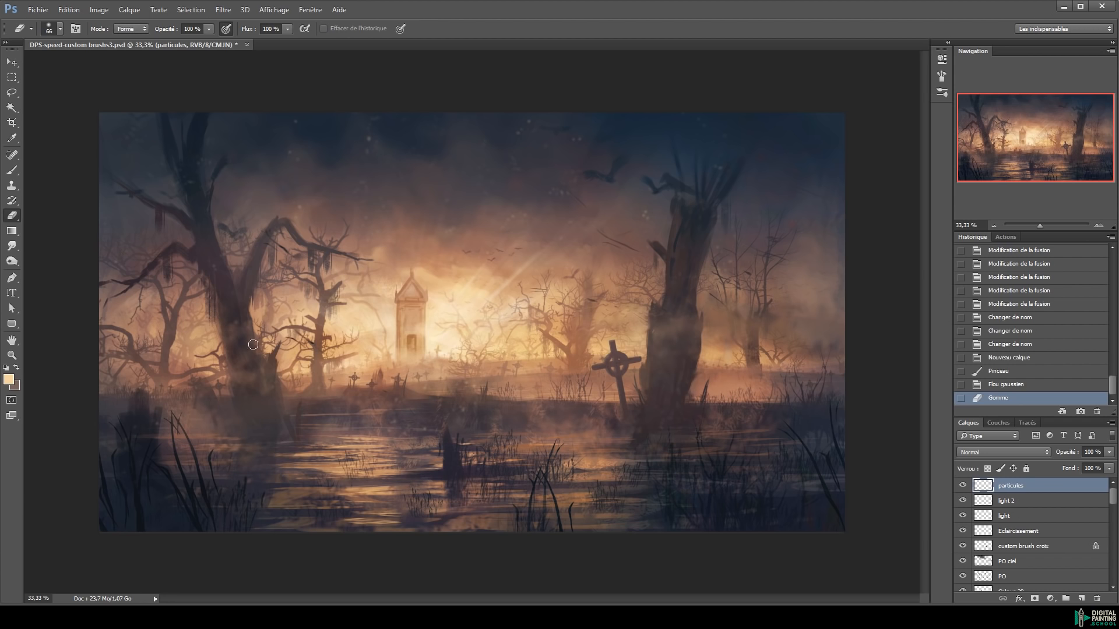
pyautogui.moveTo(452, 177); pyautogui.dragTo(449, 177)
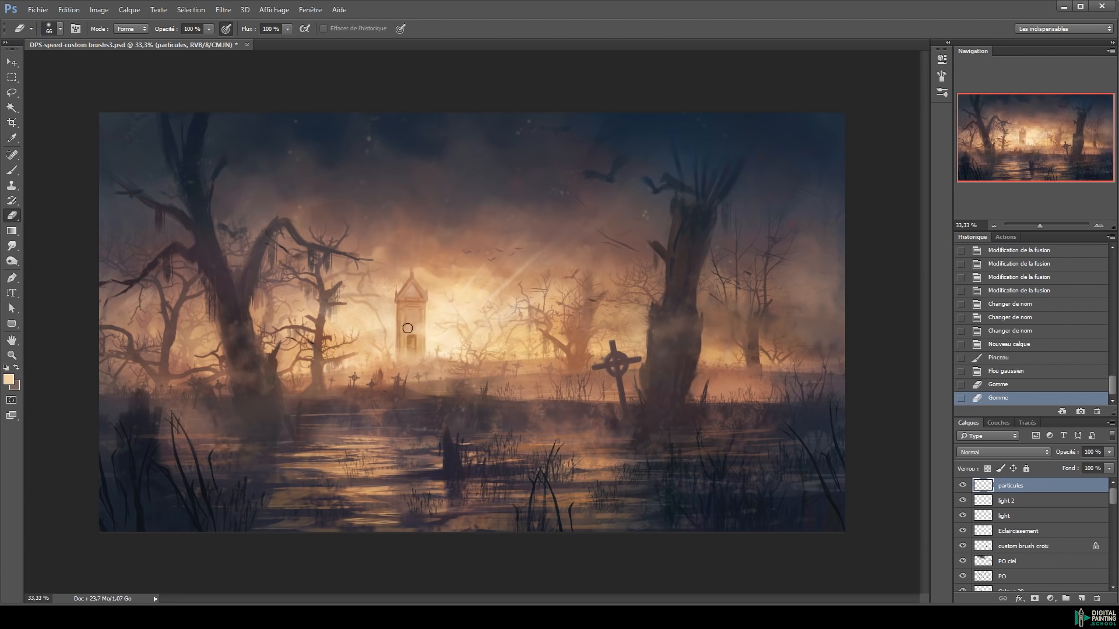
pyautogui.click(720, 465)
pyautogui.click(714, 431)
# Stamp more particles around the tower and across the swamp on a new layer, and set that layer to Superposition
pyautogui.hotkey('ctrl', 'shift', 'n')
pyautogui.press('Return')
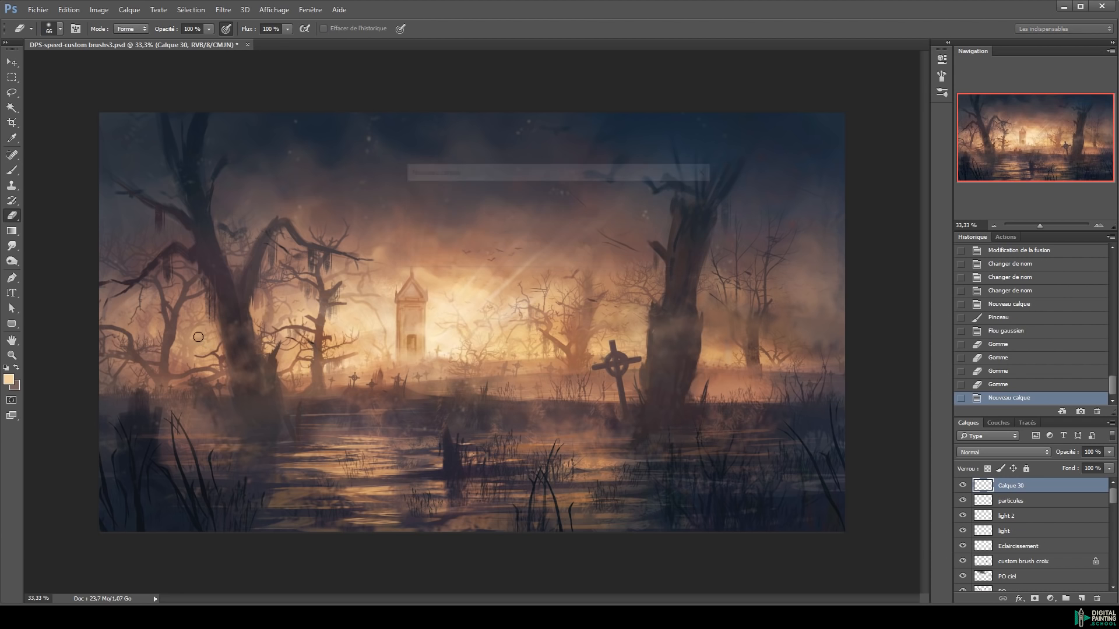
pyautogui.press('b')
pyautogui.moveTo(470, 317); pyautogui.dragTo(334, 323)
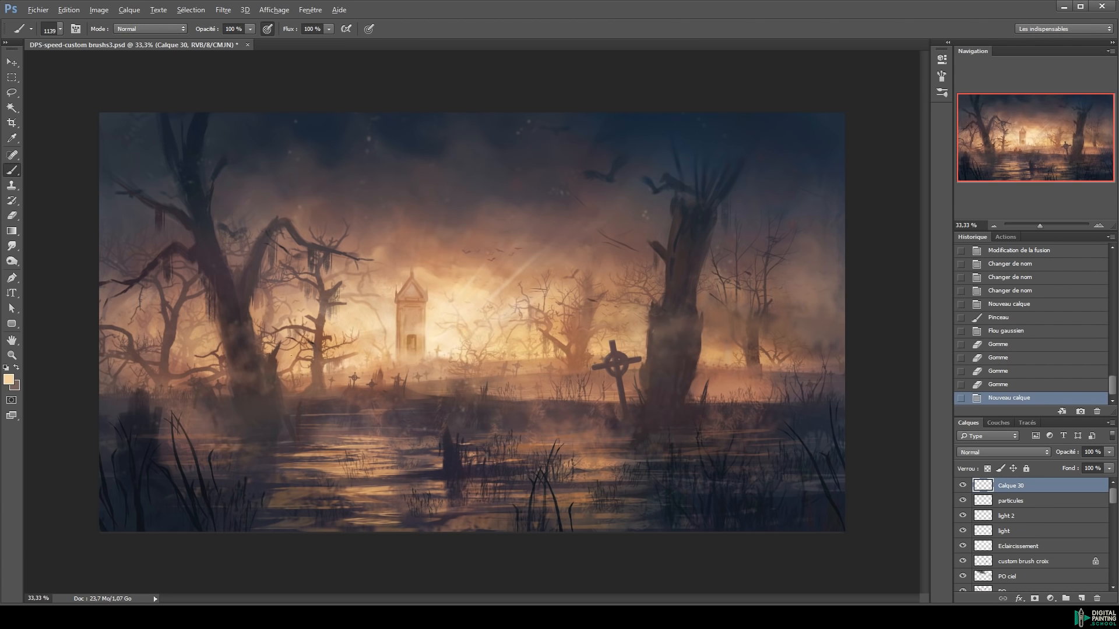
pyautogui.click(548, 349)
pyautogui.moveTo(568, 326); pyautogui.dragTo(520, 332)
pyautogui.click(448, 342)
pyautogui.click(223, 318)
pyautogui.click(995, 451)
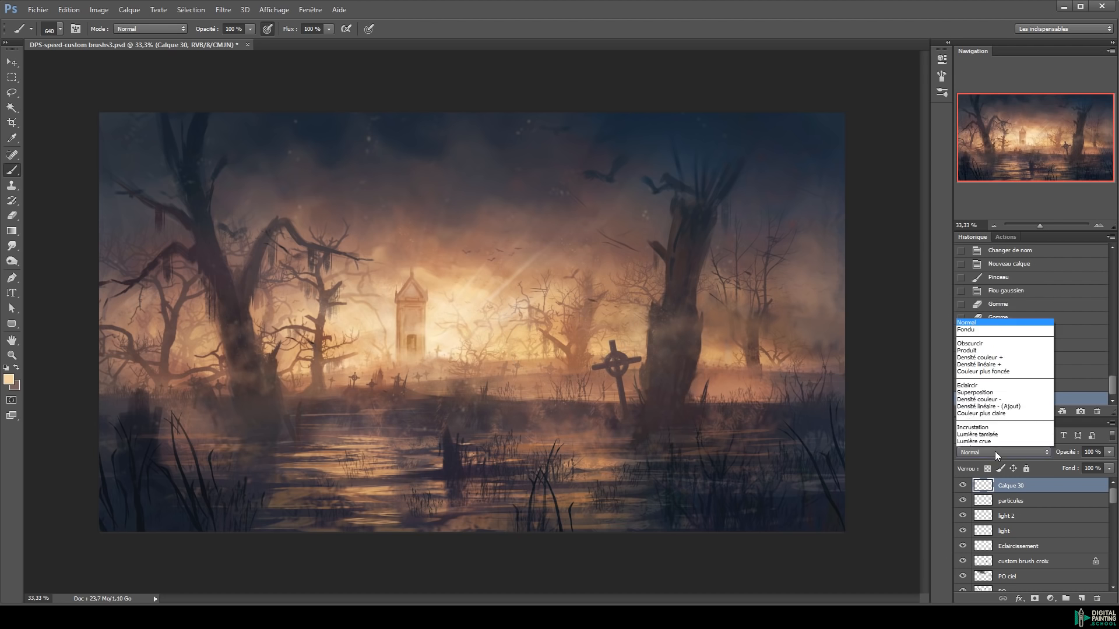
pyautogui.click(990, 315)
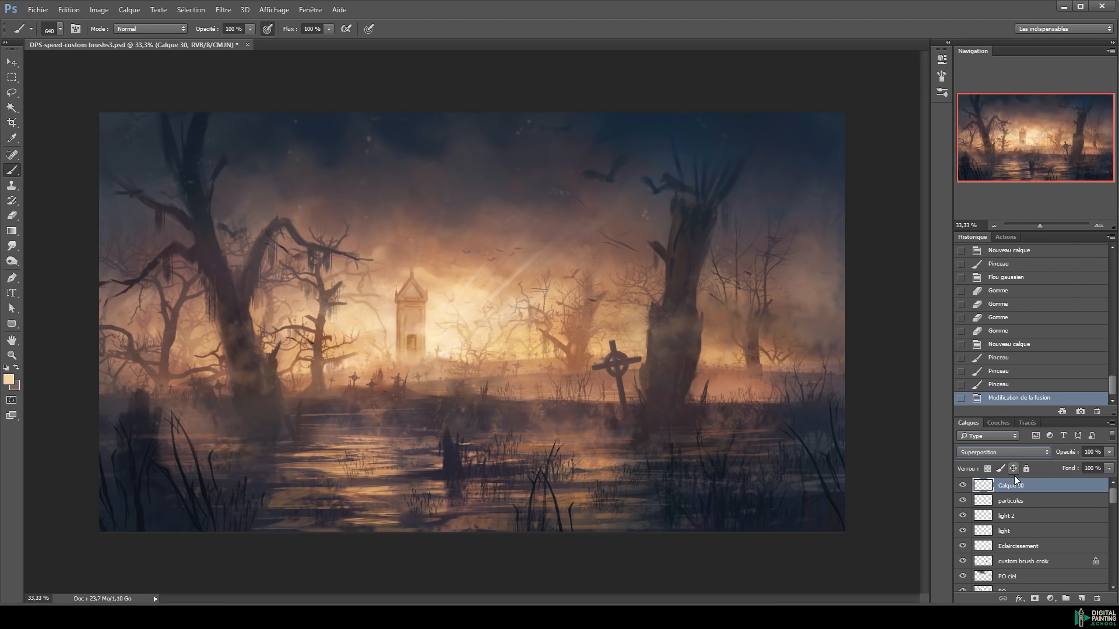
# Try another blend mode on the particules layer and undo the change
pyautogui.click(1016, 498)
pyautogui.click(994, 453)
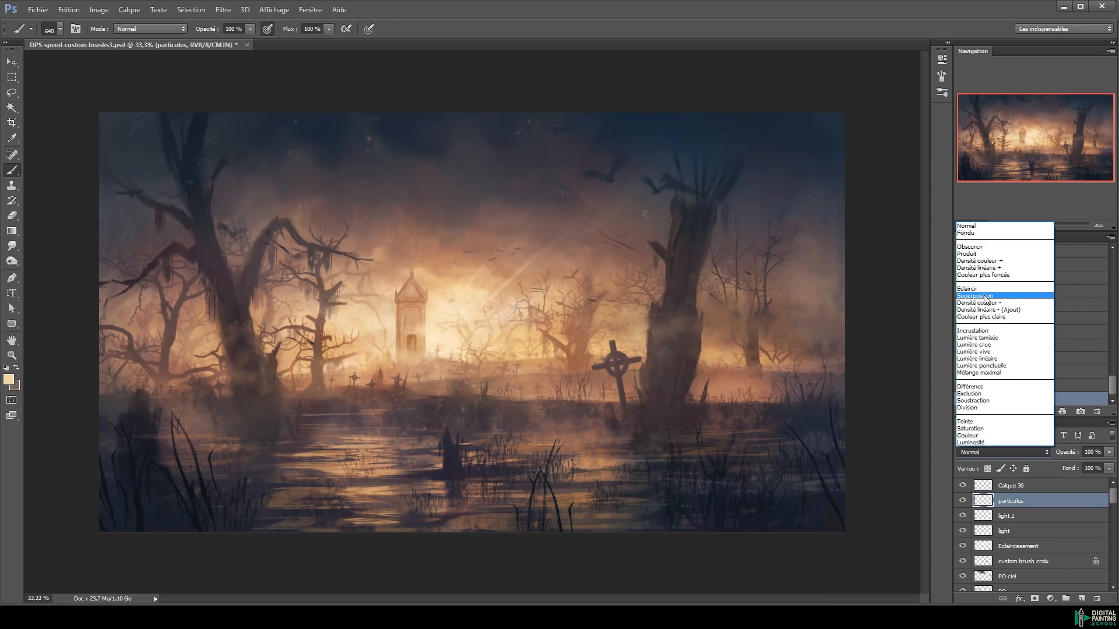
pyautogui.click(986, 315)
pyautogui.hotkey('ctrl', 'z')
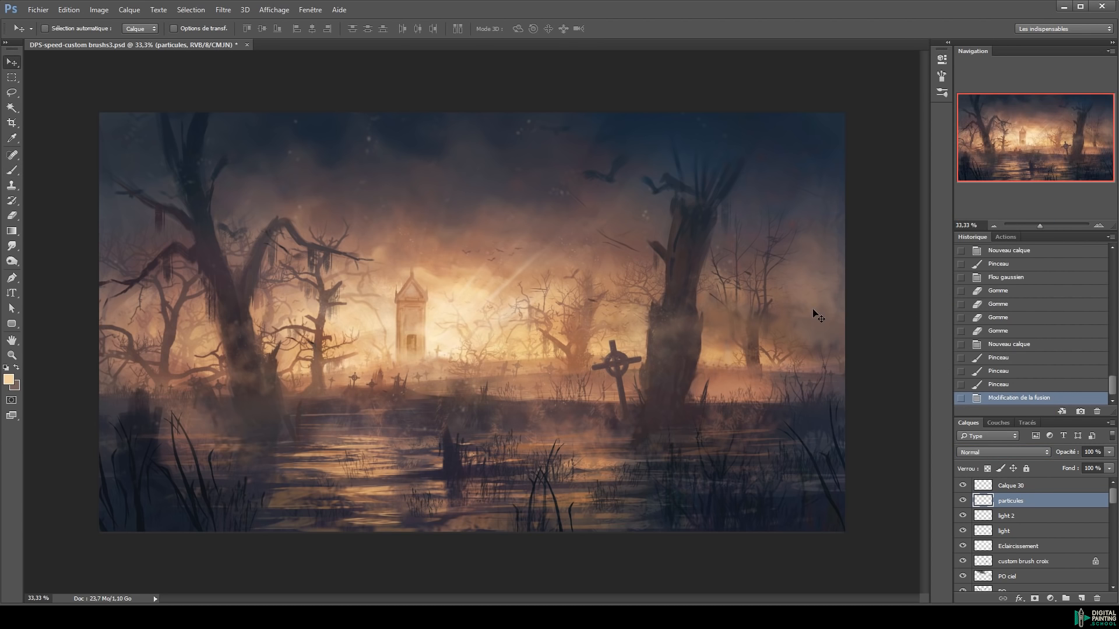
# Erase scattered particles from the sky, the left tree and the area near the right tree on the particules layer
pyautogui.press('e')
pyautogui.moveTo(368, 138); pyautogui.dragTo(385, 173)
pyautogui.click(301, 187)
pyautogui.click(182, 157)
pyautogui.click(549, 272)
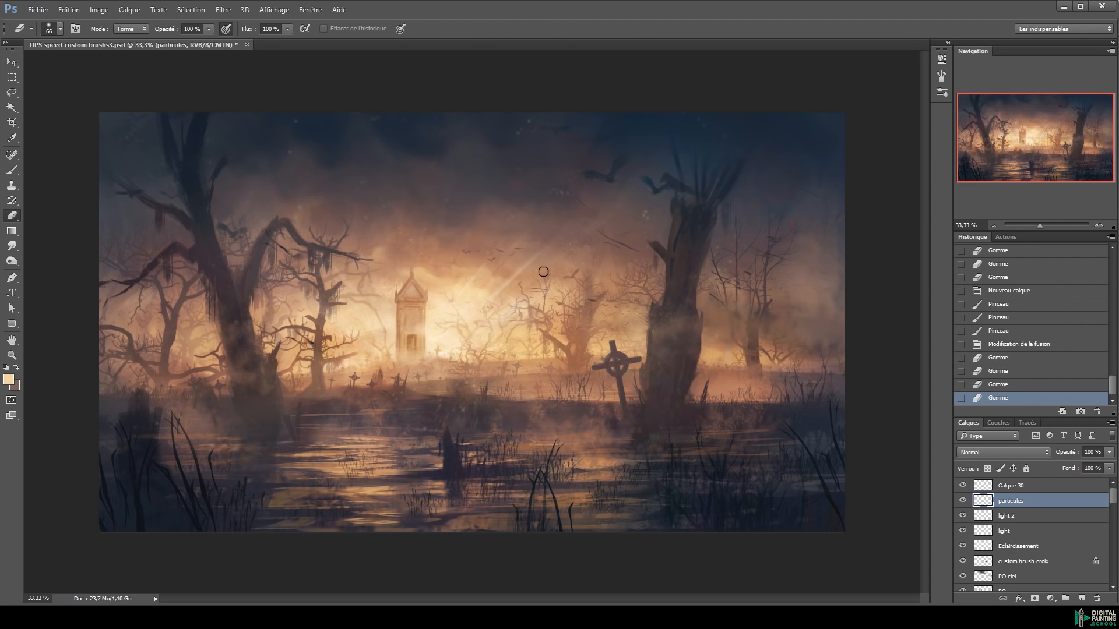
pyautogui.keyDown('ctrl'); pyautogui.click(529, 254); pyautogui.keyUp('ctrl')
pyautogui.click(702, 229)
pyautogui.click(617, 250)
# Transform the Calque 30 particles and shift them within the swamp scene
pyautogui.hotkey('alt', ']')
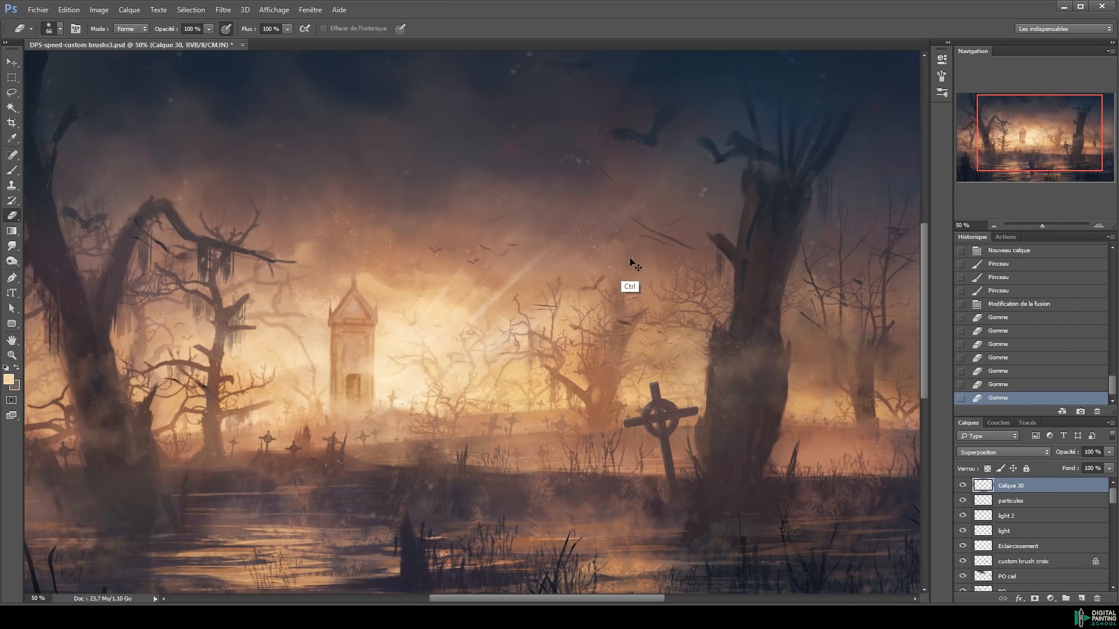
pyautogui.hotkey('ctrl', 't')
pyautogui.moveTo(796, 172); pyautogui.dragTo(687, 211)
pyautogui.press('Return')
pyautogui.keyDown('ctrl'); pyautogui.moveTo(530, 308); pyautogui.dragTo(484, 285); pyautogui.keyUp('ctrl')
# Erase excess Calque 30 particles around the tower and merge the layer down into particules
pyautogui.click(548, 275)
pyautogui.keyDown('alt'); pyautogui.rightClick(536, 269); pyautogui.keyUp('alt')
pyautogui.click(536, 258)
pyautogui.click(355, 226)
pyautogui.click(388, 274)
pyautogui.press('v')
pyautogui.moveTo(462, 299); pyautogui.dragTo(738, 245)
pyautogui.press('Tab')
pyautogui.press('Tab')
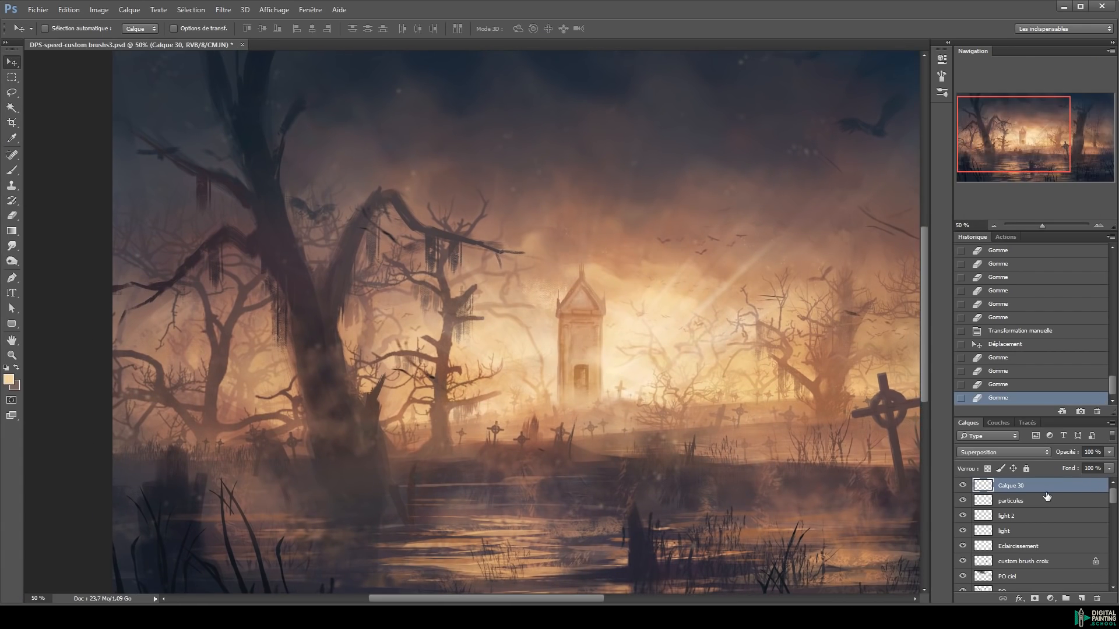
pyautogui.hotkey('ctrl', 'e')
# Stamp a soft light spot just beside the right tree with a soft round brush on the particules layer
pyautogui.press('b')
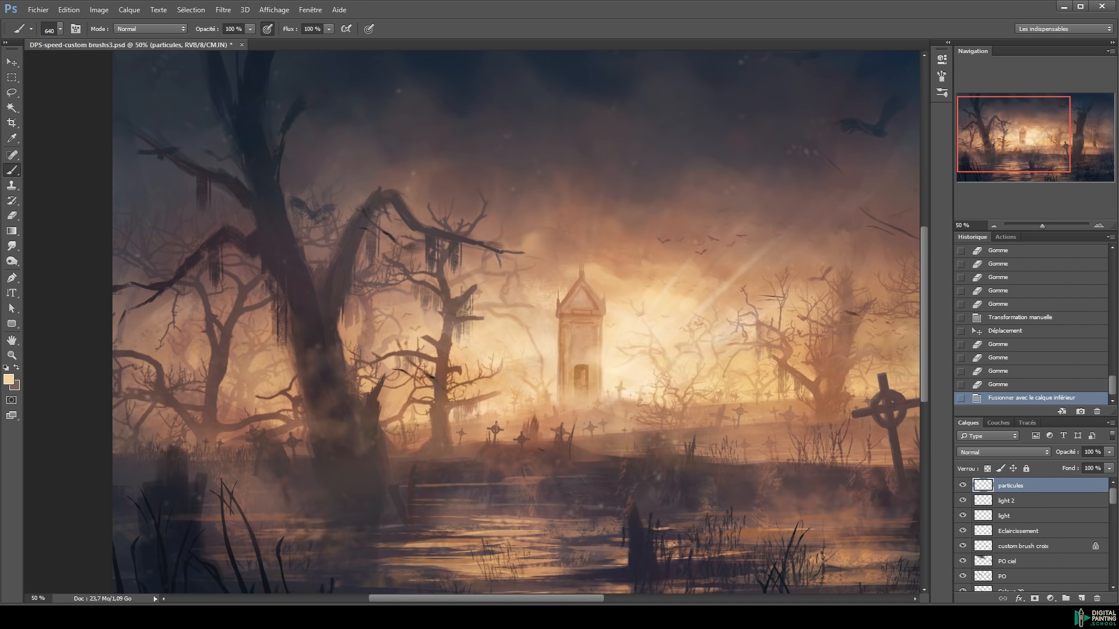
pyautogui.moveTo(649, 243); pyautogui.dragTo(522, 255)
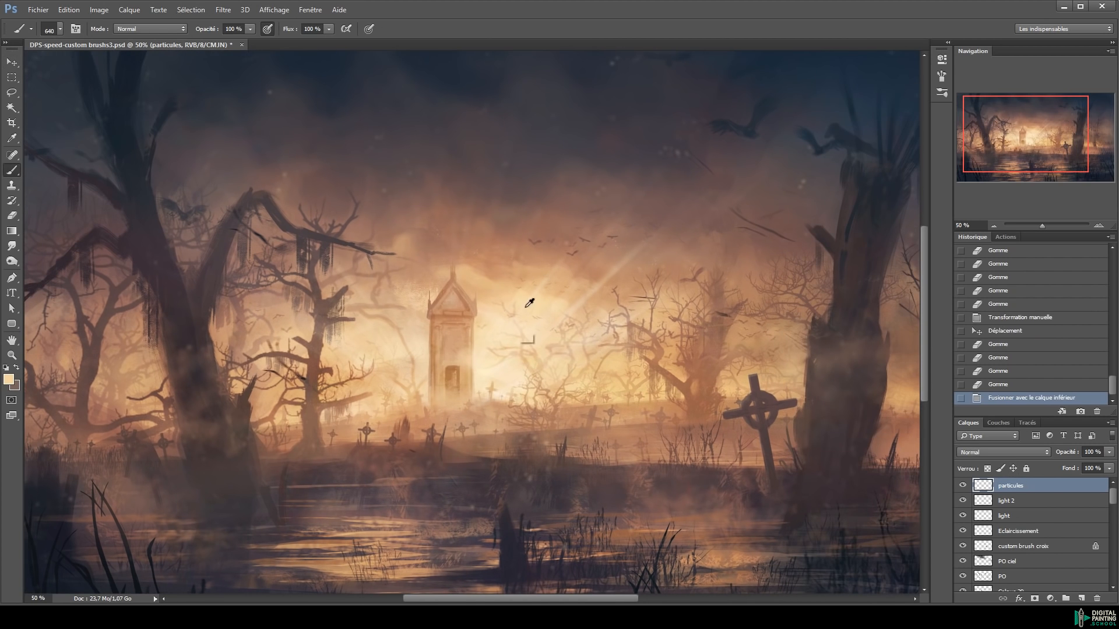
pyautogui.rightClick(527, 306)
pyautogui.click(625, 371)
pyautogui.click(778, 232)
pyautogui.keyDown('alt'); pyautogui.rightClick(784, 305); pyautogui.keyUp('alt')
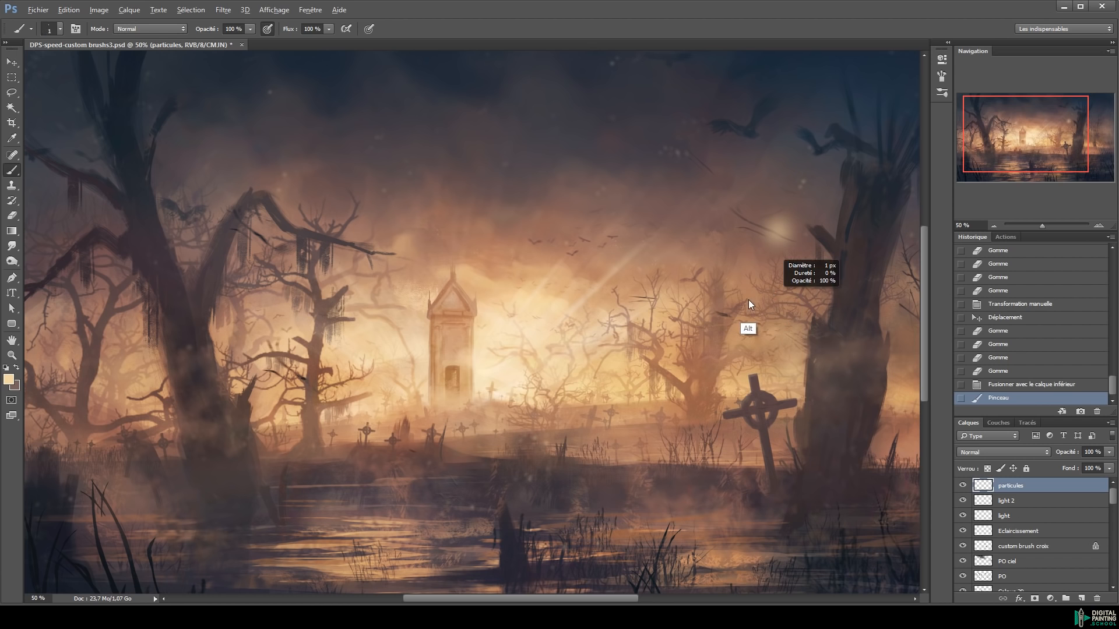
pyautogui.click(779, 231)
pyautogui.click(780, 233)
# Isolate the light spot near the right tree, scale it to about 63 % and erase around it with a small eraser
pyautogui.press('l')
pyautogui.moveTo(807, 236); pyautogui.dragTo(782, 288)
pyautogui.press('v')
pyautogui.hotkey('ctrl', 't')
pyautogui.moveTo(806, 246); pyautogui.dragTo(781, 264)
pyautogui.press('Return')
pyautogui.hotkey('ctrl', 'd')
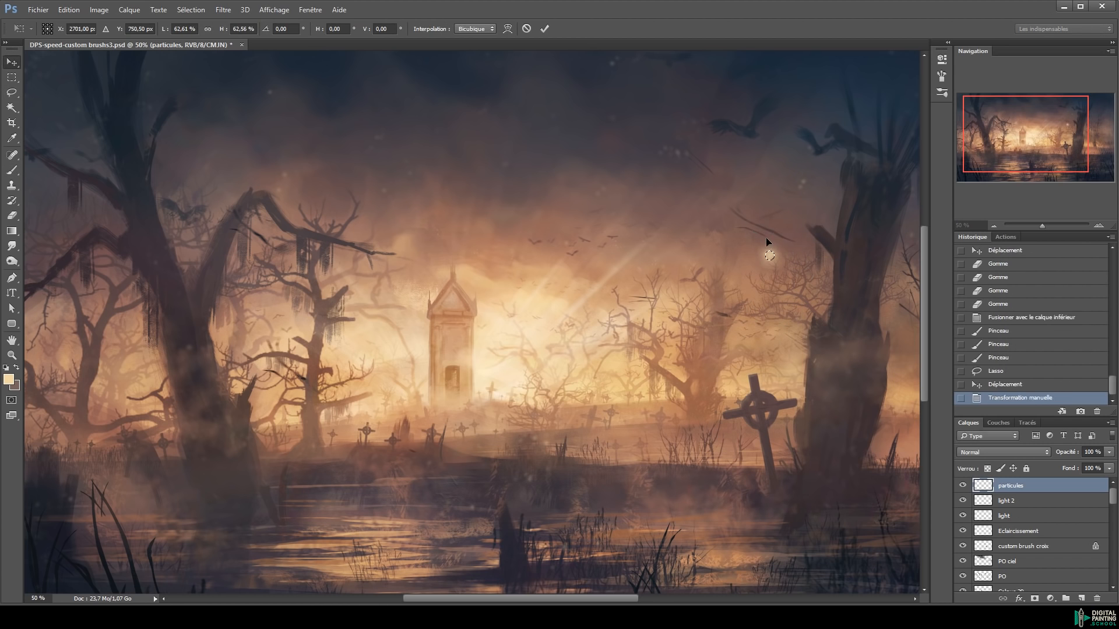
pyautogui.press('e')
pyautogui.hotkey('ctrl', '-')
pyautogui.click(619, 261)
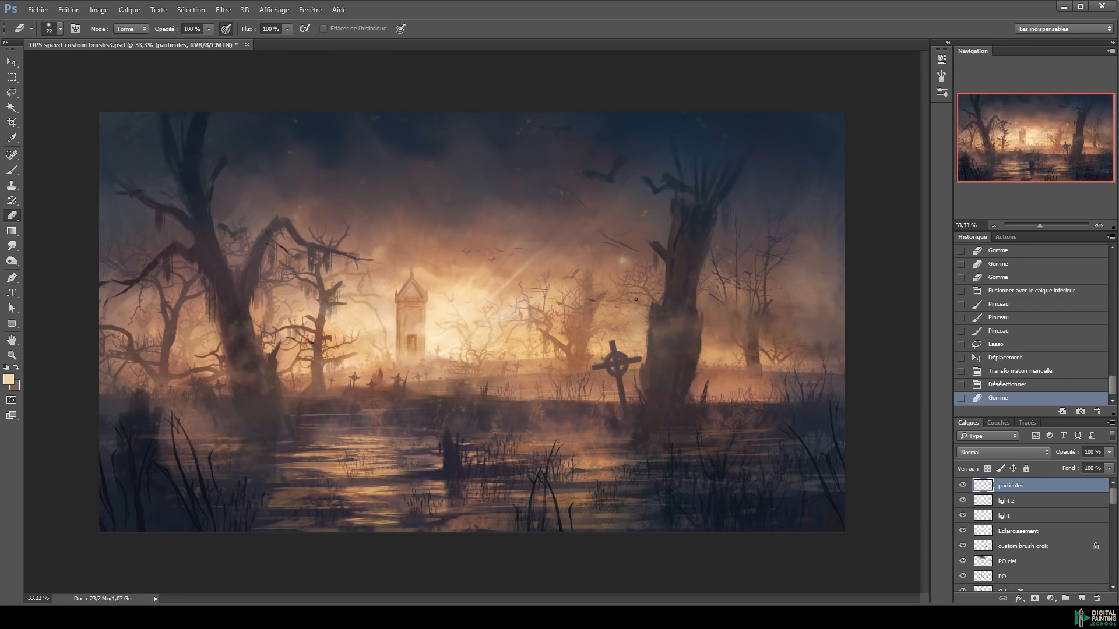
# Stamp dark specks sampled from the trunk beside the left trees and in the upper right sky, erasing the light spot
pyautogui.press('b')
pyautogui.keyDown('alt'); pyautogui.click(673, 340); pyautogui.keyUp('alt')
pyautogui.click(186, 337)
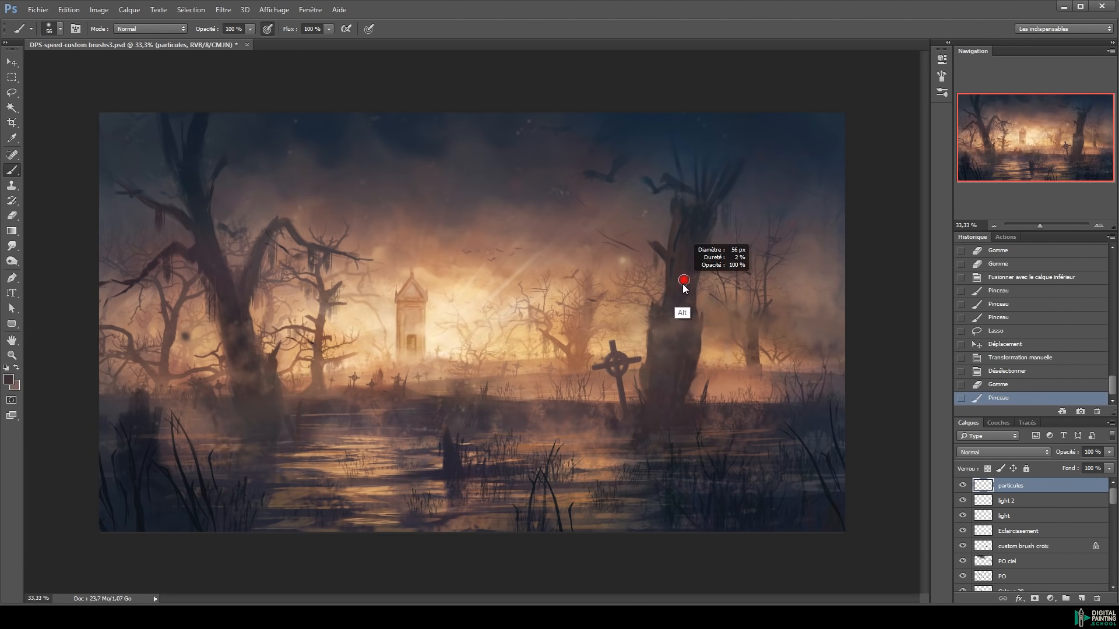
pyautogui.press('e')
pyautogui.click(632, 266)
pyautogui.press('b')
pyautogui.click(770, 202)
# Add smaller specks in sampled colours around the right tree and erase particles in the sky near the bird
pyautogui.keyDown('alt'); pyautogui.click(699, 219); pyautogui.keyUp('alt')
pyautogui.keyDown('alt'); pyautogui.rightClick(431, 238); pyautogui.keyUp('alt')
pyautogui.scroll(1, 494, 236)
pyautogui.keyDown('alt'); pyautogui.rightClick(503, 234); pyautogui.keyUp('alt')
pyautogui.click(671, 213)
pyautogui.keyDown('alt'); pyautogui.rightClick(668, 214); pyautogui.keyUp('alt')
pyautogui.keyDown('alt'); pyautogui.click(764, 252); pyautogui.keyUp('alt')
pyautogui.click(668, 207)
pyautogui.click(668, 207)
pyautogui.moveTo(605, 349); pyautogui.dragTo(561, 275)
pyautogui.press('e')
pyautogui.click(623, 135)
pyautogui.press('b')
pyautogui.keyDown('alt'); pyautogui.click(715, 437); pyautogui.keyUp('alt')
pyautogui.click(582, 392)
pyautogui.hotkey('ctrl', 'z')
pyautogui.press('z')
pyautogui.keyDown('alt'); pyautogui.click(580, 402); pyautogui.keyUp('alt')
pyautogui.press('b')
pyautogui.keyDown('alt'); pyautogui.click(402, 342); pyautogui.keyUp('alt')
# Activate the Eclaircissement layer and try a soft light stroke on the water below the tower
pyautogui.hotkey('alt', '[')
pyautogui.hotkey('alt', '[')
pyautogui.hotkey('alt', '[')
pyautogui.keyDown('alt'); pyautogui.rightClick(386, 417); pyautogui.keyUp('alt')
pyautogui.moveTo(372, 490)
pyautogui.mouseDown()
pyautogui.moveTo(365, 444)
pyautogui.moveTo(376, 507)
pyautogui.mouseUp()
pyautogui.hotkey('ctrl', 'z')
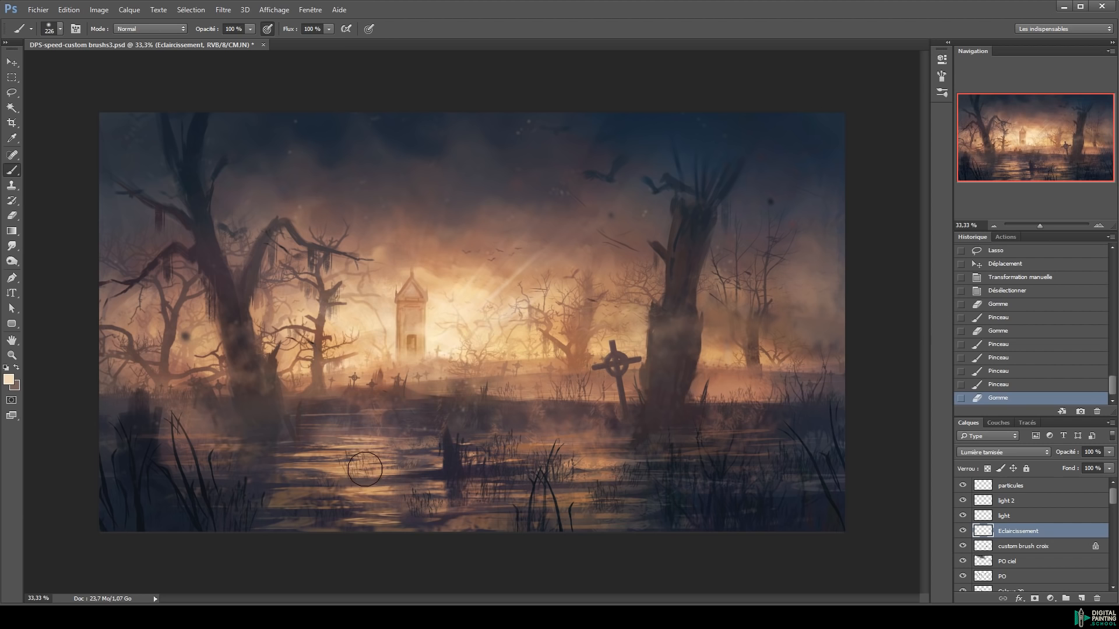
# Brighten the water between the left tree and the central stump with flat horizontal streaks in a colour sampled near the tower
pyautogui.keyDown('alt'); pyautogui.click(430, 345); pyautogui.keyUp('alt')
pyautogui.rightClick(396, 394)
pyautogui.moveTo(416, 388); pyautogui.dragTo(416, 391)
pyautogui.moveTo(335, 449); pyautogui.dragTo(418, 439)
pyautogui.moveTo(344, 456); pyautogui.dragTo(408, 455)
pyautogui.moveTo(308, 469); pyautogui.dragTo(418, 469)
pyautogui.click(463, 473)
pyautogui.click(373, 489)
pyautogui.click(439, 466)
pyautogui.click(438, 484)
# Paint bright reflection streaks around the central stump and on the water to its right
pyautogui.click(439, 483)
pyautogui.click(441, 497)
pyautogui.click(554, 481)
pyautogui.moveTo(567, 478); pyautogui.dragTo(581, 476)
pyautogui.moveTo(462, 455); pyautogui.dragTo(479, 455)
pyautogui.moveTo(461, 443); pyautogui.dragTo(482, 441)
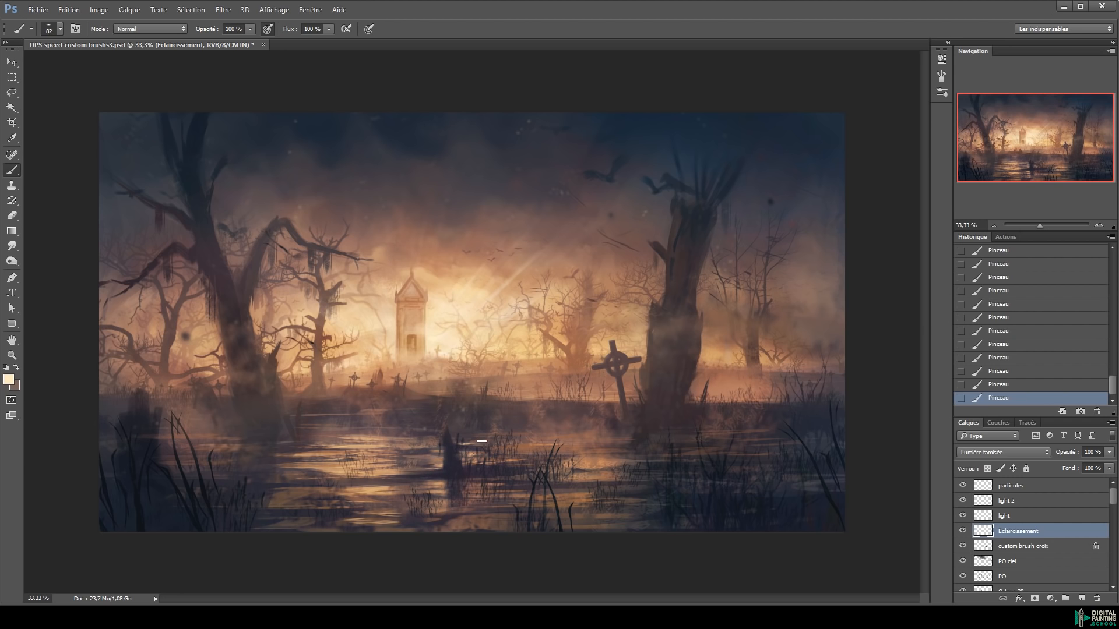
# Extend the bright horizontal reflections across the lower water toward the foreground reeds
pyautogui.moveTo(352, 493); pyautogui.dragTo(300, 493)
pyautogui.moveTo(306, 489)
pyautogui.mouseDown()
pyautogui.moveTo(350, 488)
pyautogui.moveTo(388, 523)
pyautogui.moveTo(446, 495)
pyautogui.mouseUp()
pyautogui.moveTo(427, 512); pyautogui.dragTo(449, 511)
pyautogui.moveTo(461, 525); pyautogui.dragTo(508, 516)
pyautogui.moveTo(542, 498); pyautogui.dragTo(574, 497)
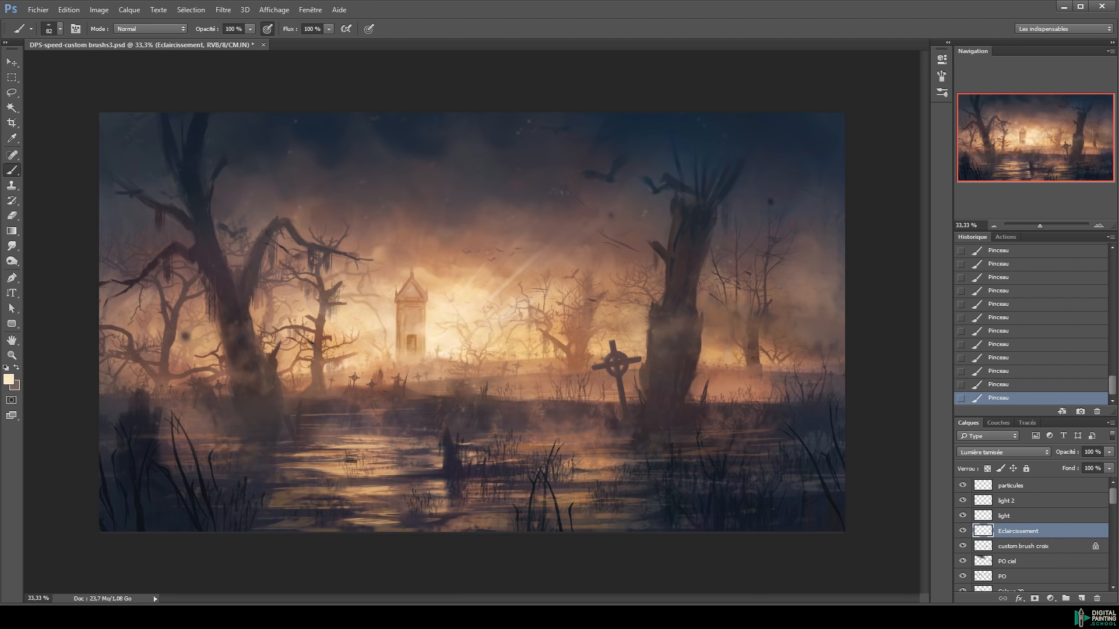
pyautogui.moveTo(351, 461); pyautogui.dragTo(368, 463)
# Reduce the flat brush to 38 px and add finer glints on the water on both sides of the stump
pyautogui.rightClick(474, 343)
pyautogui.moveTo(539, 370); pyautogui.dragTo(533, 369)
pyautogui.click(324, 463)
pyautogui.hotkey('ctrl', 'alt', 'z')
pyautogui.hotkey('ctrl', 'alt', 'z')
pyautogui.hotkey('ctrl', 'shift', 'z')
pyautogui.hotkey('ctrl', 'shift', 'z')
pyautogui.moveTo(501, 457); pyautogui.dragTo(475, 463)
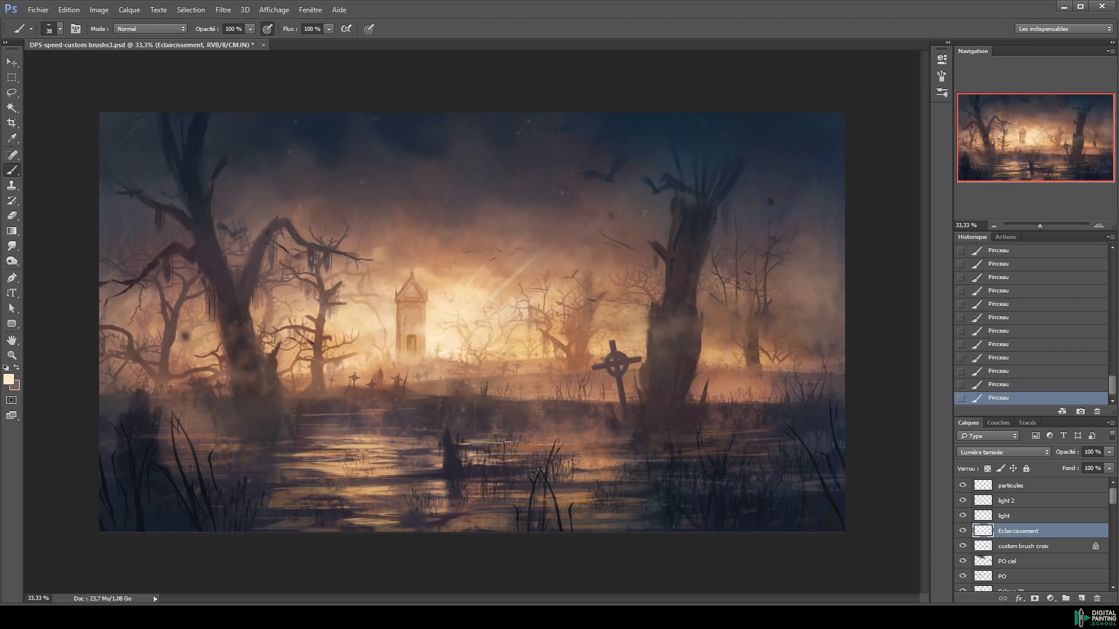
# Erase excess highlights around the central stump and on the water just to its right
pyautogui.press('e')
pyautogui.scroll(1, 505, 455)
pyautogui.rightClick(584, 383)
pyautogui.moveTo(463, 473)
pyautogui.mouseDown()
pyautogui.moveTo(476, 457)
pyautogui.moveTo(485, 474)
pyautogui.moveTo(462, 460)
pyautogui.moveTo(513, 438)
pyautogui.mouseUp()
pyautogui.moveTo(508, 461); pyautogui.dragTo(520, 459)
# Activate the PO layer and set the flat brush size to 7 px
pyautogui.click(1046, 559)
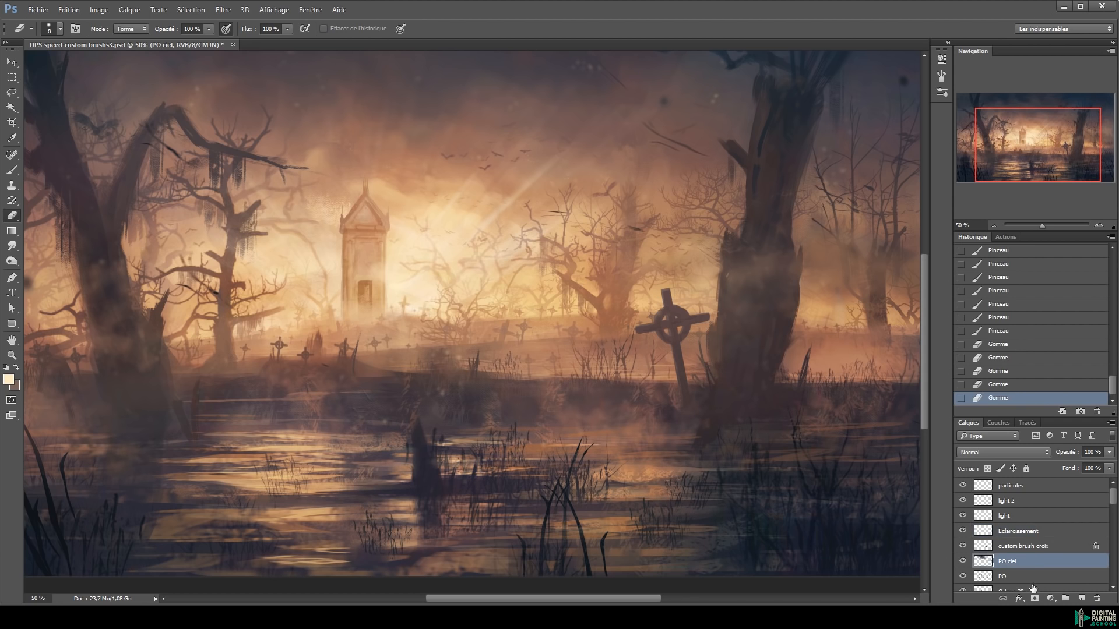
pyautogui.click(1033, 581)
pyautogui.press('b')
pyautogui.rightClick(397, 373)
pyautogui.click(461, 384)
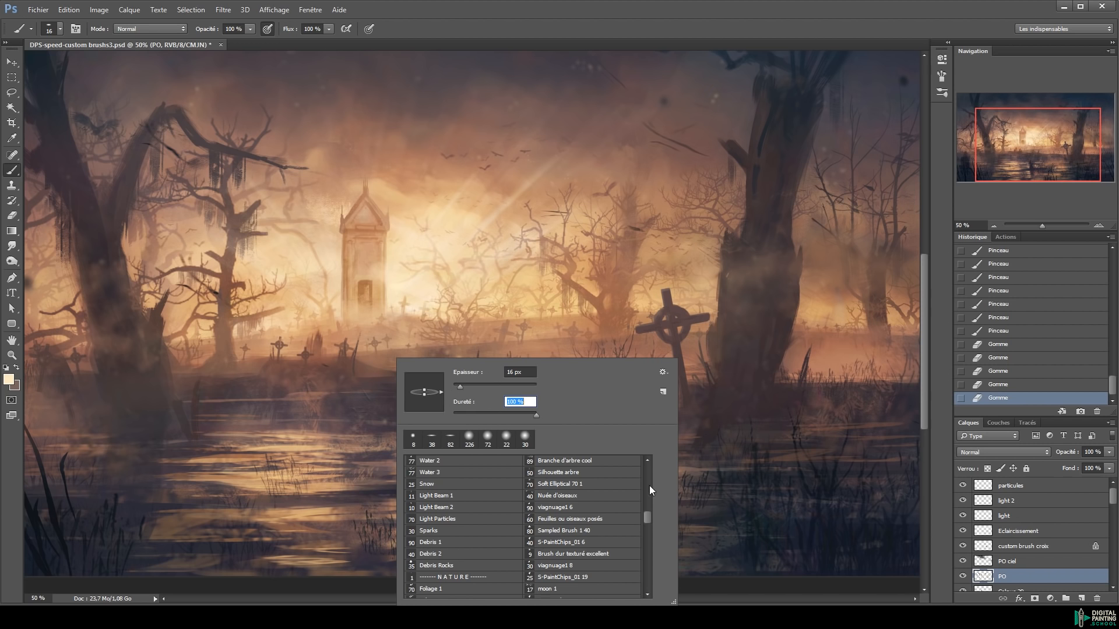
pyautogui.hotkey('shift', 'Tab')
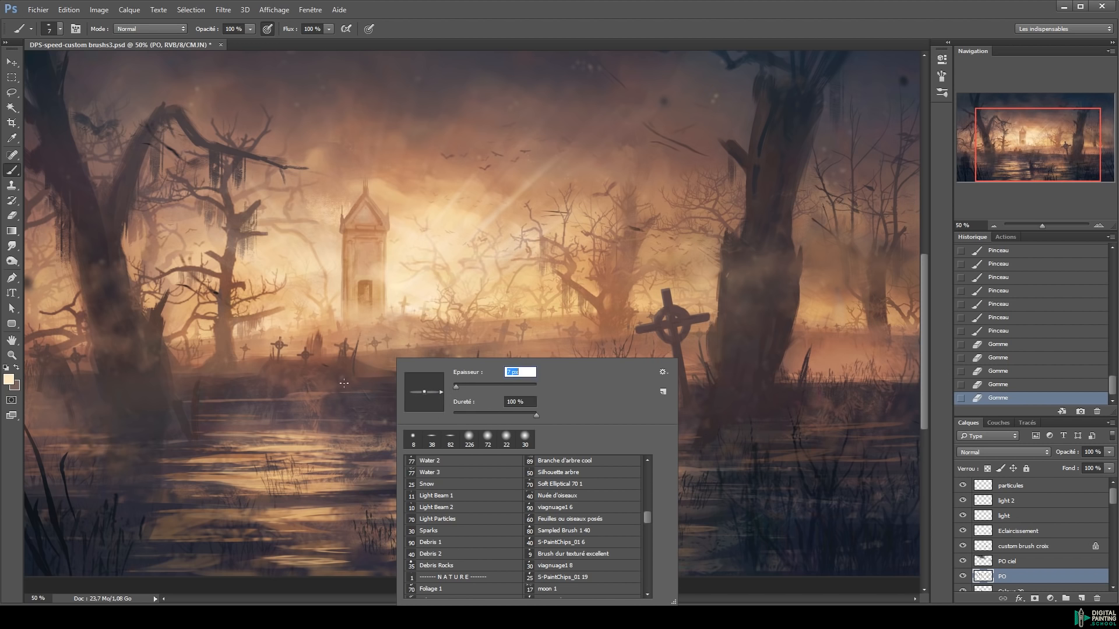
pyautogui.write('7')
pyautogui.press('Return')
# Paint thin light strokes along the shoreline below the tower with colours sampled from the glow
pyautogui.keyDown('alt'); pyautogui.click(397, 336); pyautogui.keyUp('alt')
pyautogui.keyDown('alt'); pyautogui.click(395, 336); pyautogui.keyUp('alt')
pyautogui.moveTo(408, 377)
pyautogui.mouseDown()
pyautogui.moveTo(416, 408)
pyautogui.moveTo(434, 382)
pyautogui.mouseUp()
pyautogui.keyDown('ctrl'); pyautogui.click(386, 363); pyautogui.keyUp('ctrl')
pyautogui.moveTo(417, 381); pyautogui.dragTo(438, 383)
pyautogui.moveTo(425, 387); pyautogui.dragTo(440, 388)
pyautogui.moveTo(432, 393); pyautogui.dragTo(446, 395)
# Paint a fine shoreline glint with a 5 px brush in a sampled orange, and erase part of the strokes below the tower
pyautogui.keyDown('alt'); pyautogui.click(258, 361); pyautogui.keyUp('alt')
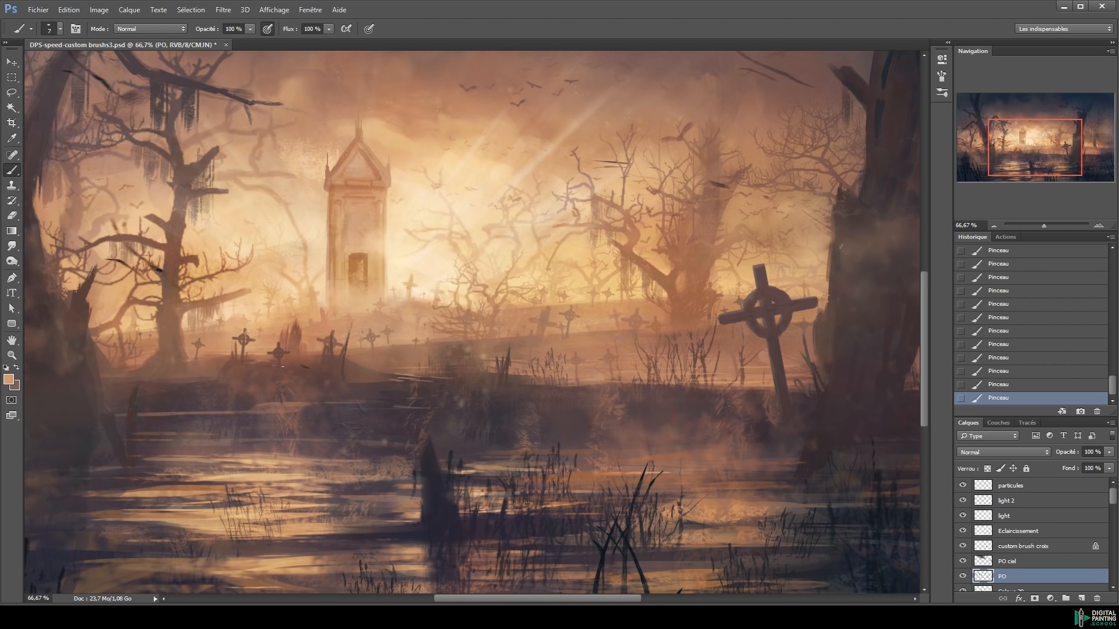
pyautogui.keyDown('alt'); pyautogui.click(318, 347); pyautogui.keyUp('alt')
pyautogui.rightClick(338, 325)
pyautogui.write('5')
pyautogui.press('Return')
pyautogui.moveTo(295, 396); pyautogui.dragTo(332, 392)
pyautogui.press('e')
pyautogui.moveTo(408, 377); pyautogui.dragTo(391, 378)
pyautogui.moveTo(407, 379)
pyautogui.mouseDown()
pyautogui.moveTo(394, 378)
pyautogui.moveTo(417, 397)
pyautogui.mouseUp()
# Paint fine light ripples on the water to the left of the central stump
pyautogui.press('b')
pyautogui.moveTo(274, 440); pyautogui.dragTo(300, 441)
pyautogui.moveTo(299, 440)
pyautogui.mouseDown()
pyautogui.moveTo(326, 441)
pyautogui.moveTo(324, 450)
pyautogui.mouseUp()
pyautogui.moveTo(292, 461); pyautogui.dragTo(321, 465)
pyautogui.moveTo(300, 460); pyautogui.dragTo(336, 464)
pyautogui.moveTo(309, 469); pyautogui.dragTo(333, 475)
pyautogui.moveTo(310, 482); pyautogui.dragTo(330, 482)
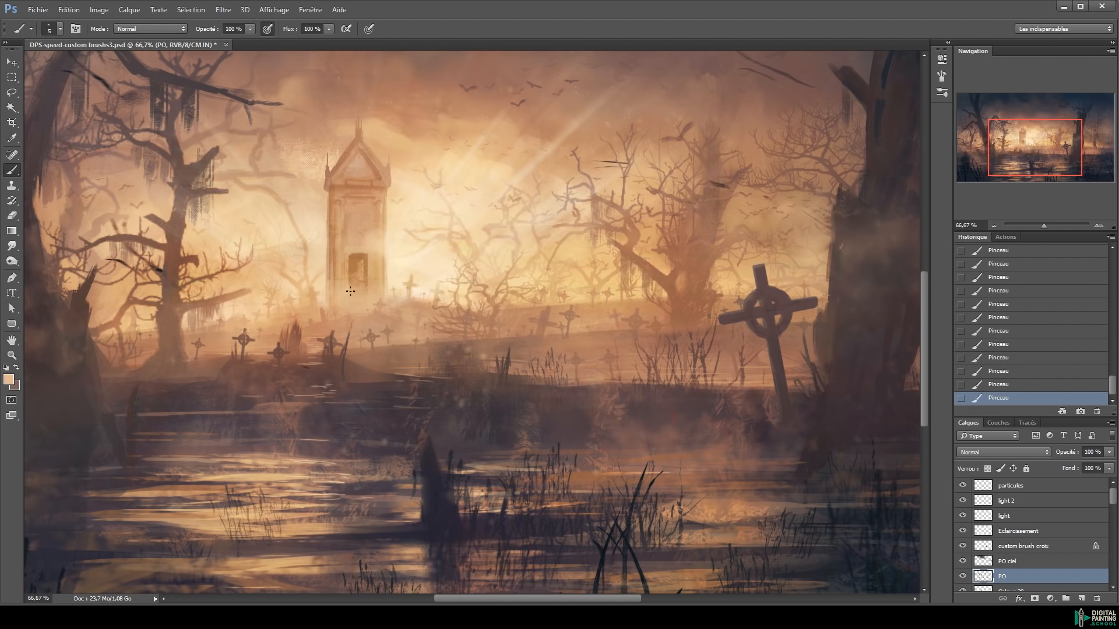
# Trim one ripple with the eraser and extend the fine light ripples across the water toward the left tree and foreground
pyautogui.press('e')
pyautogui.moveTo(341, 464); pyautogui.dragTo(315, 465)
pyautogui.press('b')
pyautogui.moveTo(338, 481); pyautogui.dragTo(290, 484)
pyautogui.moveTo(260, 486)
pyautogui.mouseDown()
pyautogui.moveTo(283, 487)
pyautogui.moveTo(257, 476)
pyautogui.mouseUp()
pyautogui.moveTo(238, 477); pyautogui.dragTo(251, 476)
pyautogui.moveTo(239, 478); pyautogui.dragTo(273, 479)
pyautogui.moveTo(200, 487); pyautogui.dragTo(234, 488)
pyautogui.moveTo(188, 489); pyautogui.dragTo(233, 491)
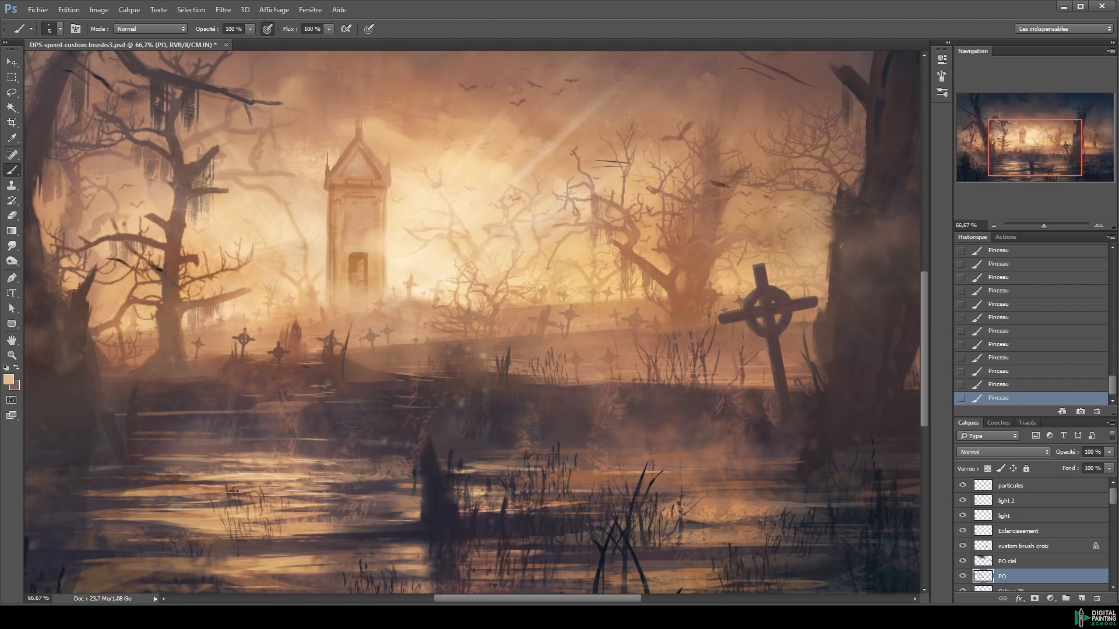
pyautogui.moveTo(303, 525); pyautogui.dragTo(342, 528)
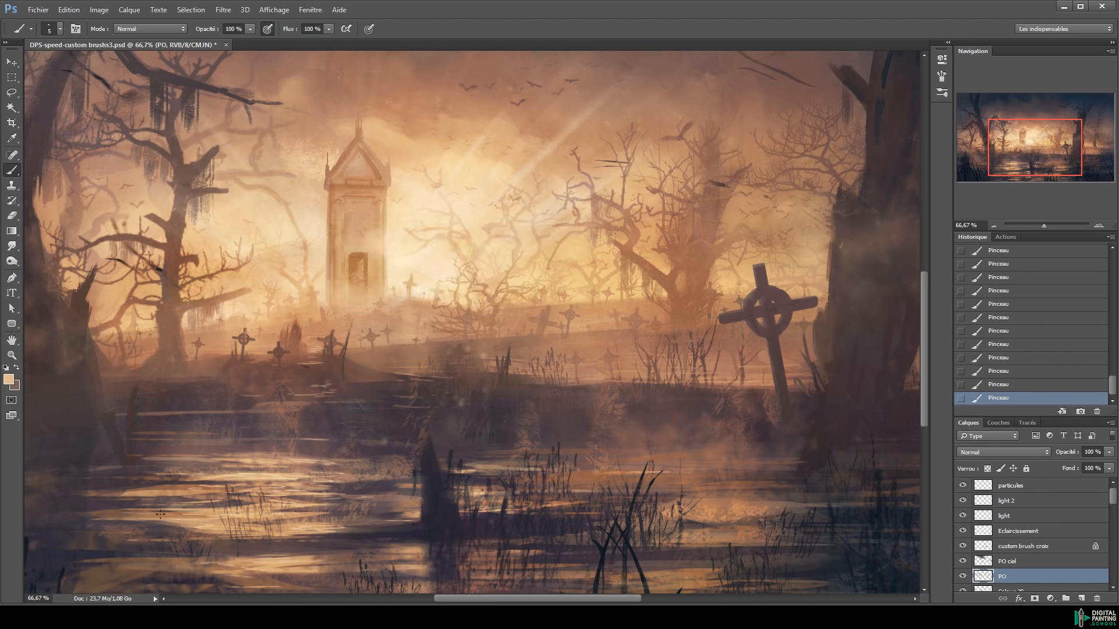
pyautogui.press('x')
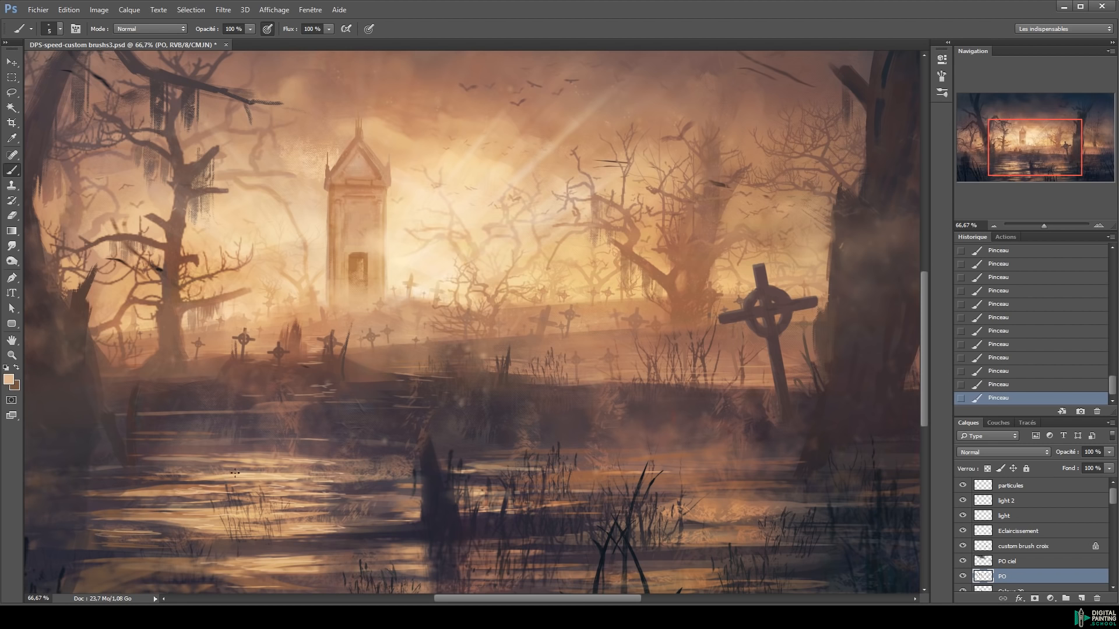
# Add a short stroke along the dark bank below the tower and soften the surrounding shoreline strokes with the eraser
pyautogui.press('x')
pyautogui.moveTo(311, 421); pyautogui.dragTo(333, 421)
pyautogui.press('e')
pyautogui.hotkey('ctrl', '-')
pyautogui.moveTo(402, 426)
pyautogui.mouseDown()
pyautogui.moveTo(402, 405)
pyautogui.moveTo(382, 409)
pyautogui.mouseUp()
pyautogui.moveTo(373, 410); pyautogui.dragTo(350, 414)
pyautogui.moveTo(481, 433); pyautogui.dragTo(472, 436)
pyautogui.moveTo(469, 437); pyautogui.dragTo(457, 443)
# Paint thin dark reeds in the water left of the central stump with the Carré craie texturé brush at 7 px
pyautogui.press('v')
pyautogui.press('b')
pyautogui.keyDown('alt'); pyautogui.click(382, 511); pyautogui.keyUp('alt')
pyautogui.rightClick(436, 478)
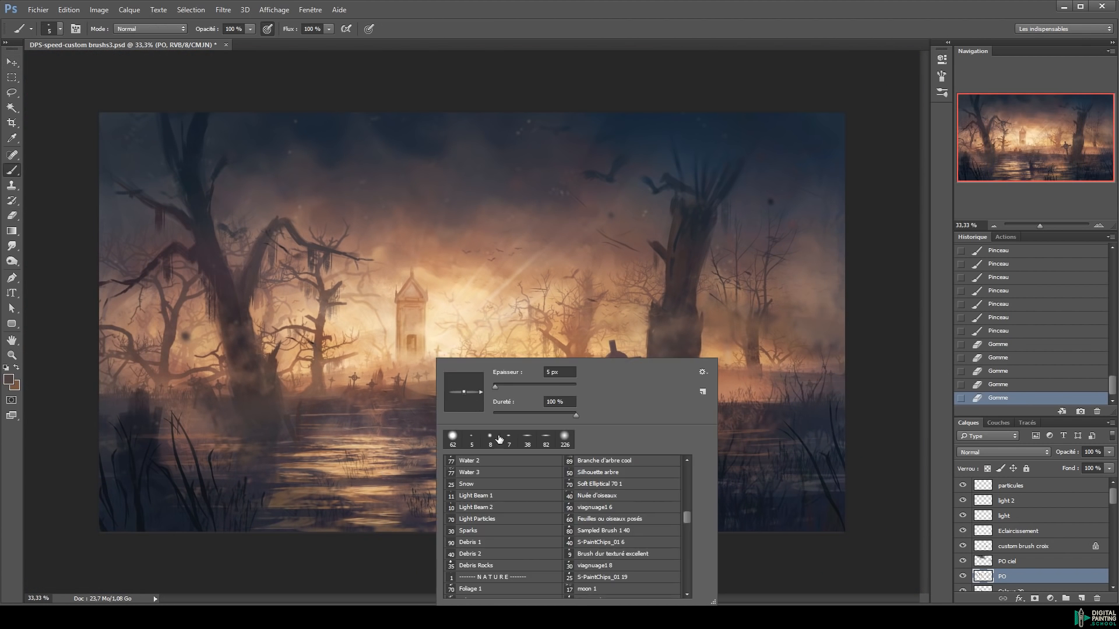
pyautogui.click(685, 568)
pyautogui.click(493, 592)
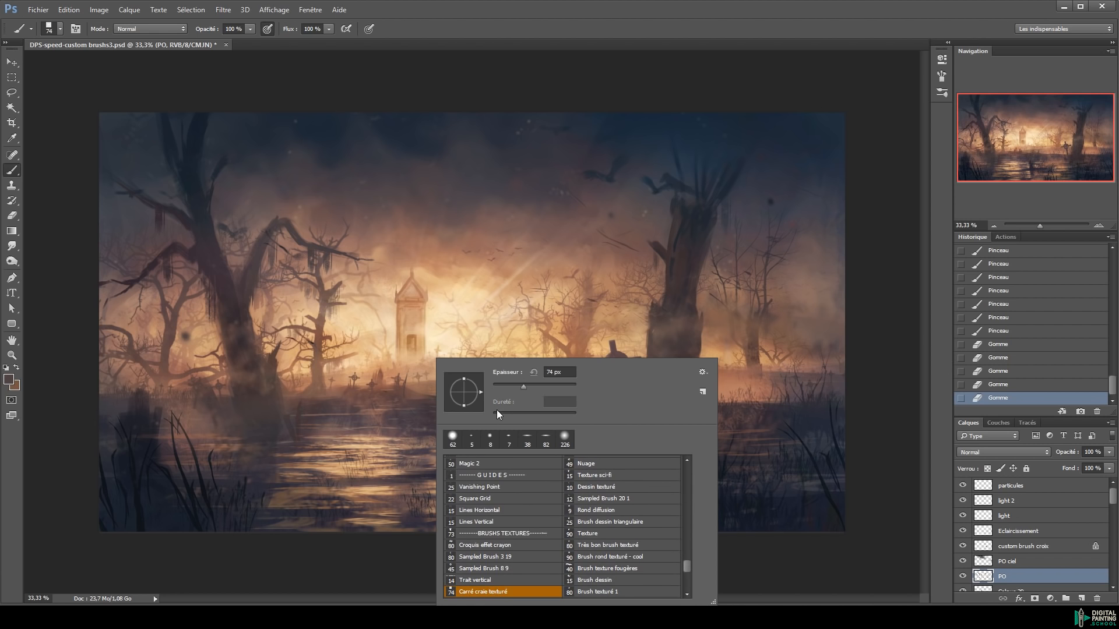
pyautogui.hotkey('ctrl', 'z')
pyautogui.moveTo(376, 473)
pyautogui.mouseDown()
pyautogui.moveTo(369, 449)
pyautogui.moveTo(364, 462)
pyautogui.moveTo(410, 460)
pyautogui.mouseUp()
pyautogui.click(1037, 532)
pyautogui.keyDown('ctrl'); pyautogui.click(366, 482); pyautogui.keyUp('ctrl')
pyautogui.moveTo(382, 469)
pyautogui.mouseDown()
pyautogui.moveTo(379, 455)
pyautogui.moveTo(313, 461)
pyautogui.moveTo(322, 465)
pyautogui.mouseUp()
pyautogui.moveTo(318, 471); pyautogui.dragTo(320, 455)
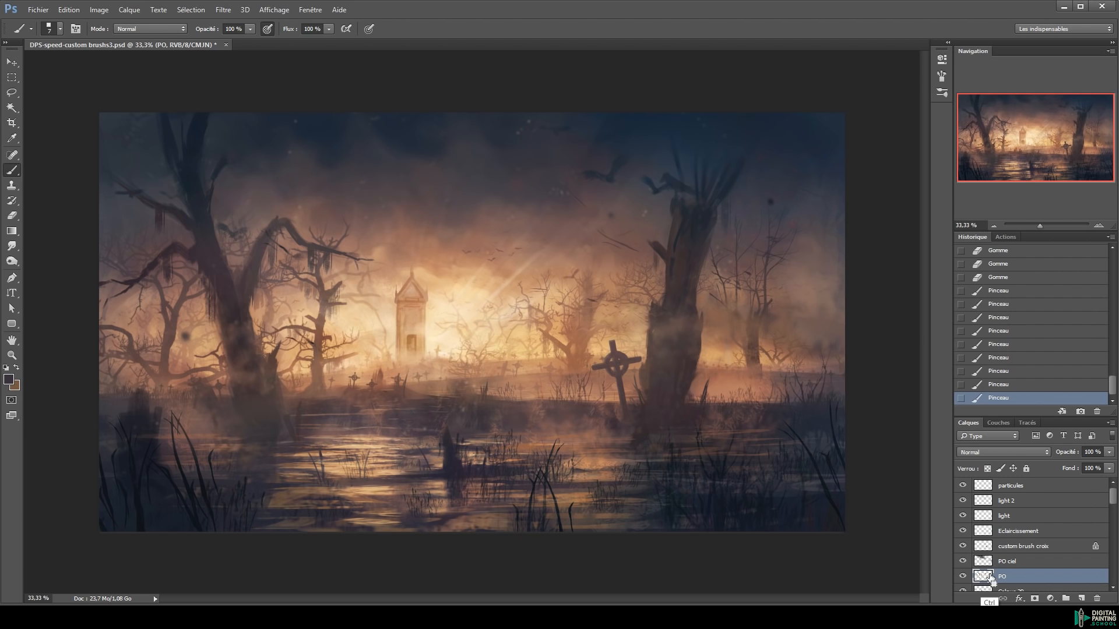
# Load the PO layer as a selection, erase the Eclaircissement layer over the new reeds, and deselect
pyautogui.keyDown('ctrl'); pyautogui.click(987, 576); pyautogui.keyUp('ctrl')
pyautogui.click(1032, 531)
pyautogui.press('e')
pyautogui.moveTo(326, 467)
pyautogui.mouseDown()
pyautogui.moveTo(361, 461)
pyautogui.moveTo(401, 480)
pyautogui.mouseUp()
pyautogui.hotkey('ctrl', 'd')
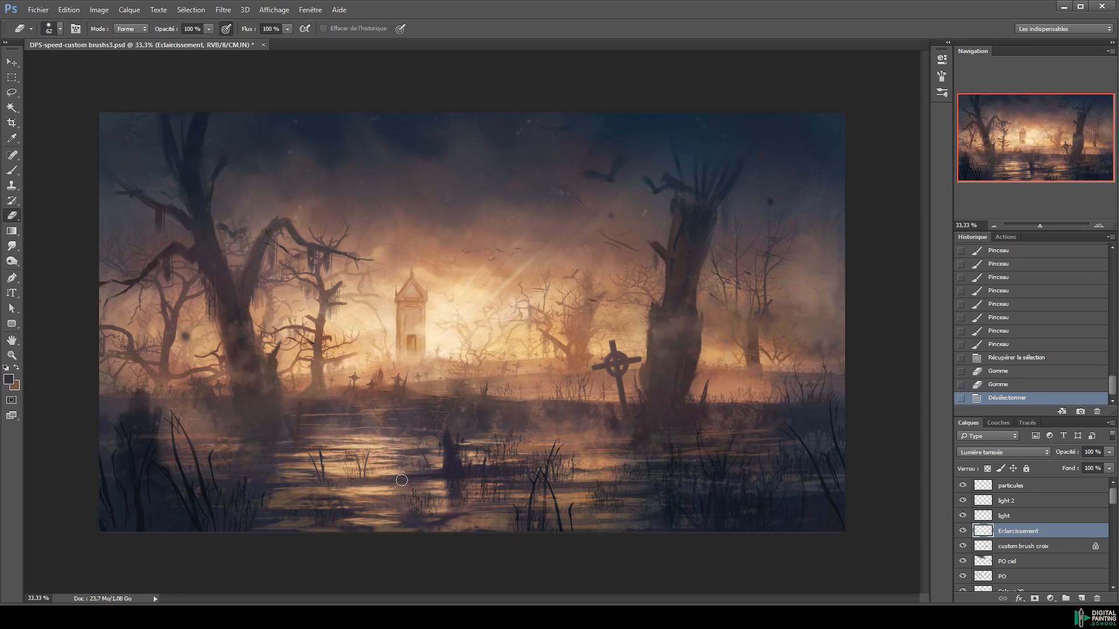
# Paint more dark reeds on the PO layer in the water right of the central stump using sampled colours, and save the file
pyautogui.press('v')
pyautogui.press('b')
pyautogui.click(993, 562)
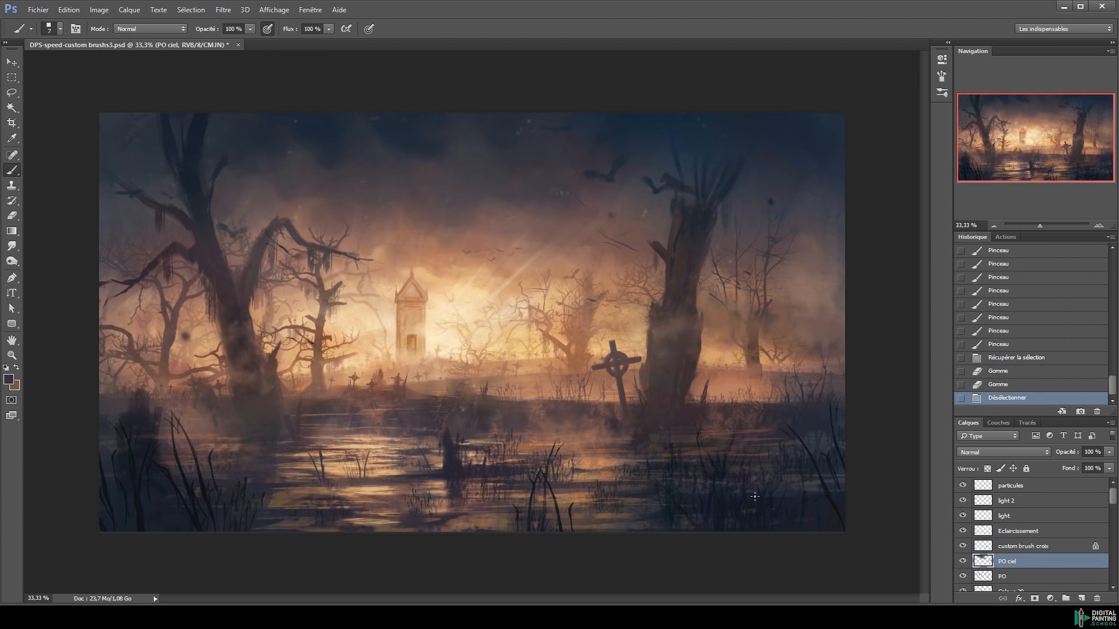
pyautogui.click(994, 580)
pyautogui.moveTo(619, 489)
pyautogui.mouseDown()
pyautogui.moveTo(622, 470)
pyautogui.moveTo(594, 464)
pyautogui.mouseUp()
pyautogui.keyDown('alt'); pyautogui.click(562, 484); pyautogui.keyUp('alt')
pyautogui.keyDown('alt'); pyautogui.click(643, 434); pyautogui.keyUp('alt')
pyautogui.moveTo(597, 479); pyautogui.dragTo(598, 457)
pyautogui.moveTo(598, 476)
pyautogui.mouseDown()
pyautogui.moveTo(599, 460)
pyautogui.moveTo(640, 441)
pyautogui.mouseUp()
pyautogui.moveTo(641, 452); pyautogui.dragTo(640, 441)
pyautogui.moveTo(539, 466); pyautogui.dragTo(571, 435)
pyautogui.moveTo(572, 444); pyautogui.dragTo(571, 433)
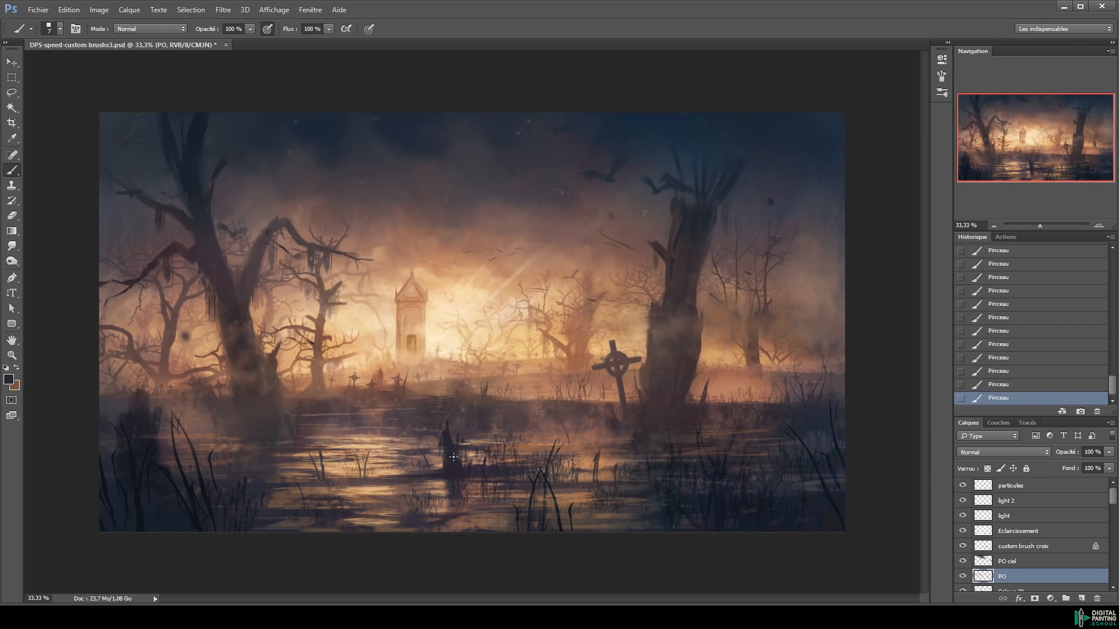
pyautogui.hotkey('ctrl', 's')
# Compare the image with and without the light and light 2 layers, and set both layers to 50% opacity
pyautogui.click(963, 500)
pyautogui.click(963, 516)
pyautogui.click(962, 516)
pyautogui.click(962, 501)
pyautogui.click(1018, 503)
pyautogui.keyDown('shift'); pyautogui.click(1032, 516); pyautogui.keyUp('shift')
pyautogui.press('5')
# Unlock the custom brush croix layer and paint an edge stroke on the upper arm of the large cross
pyautogui.hotkey('ctrl', '+')
pyautogui.hotkey('ctrl', '+')
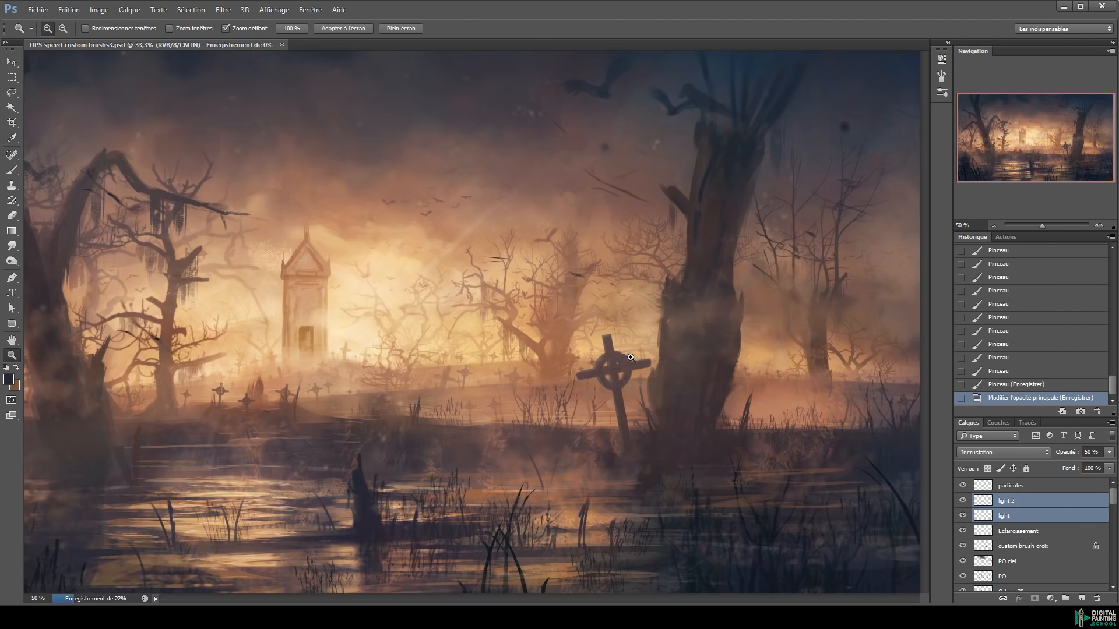
pyautogui.click(1017, 562)
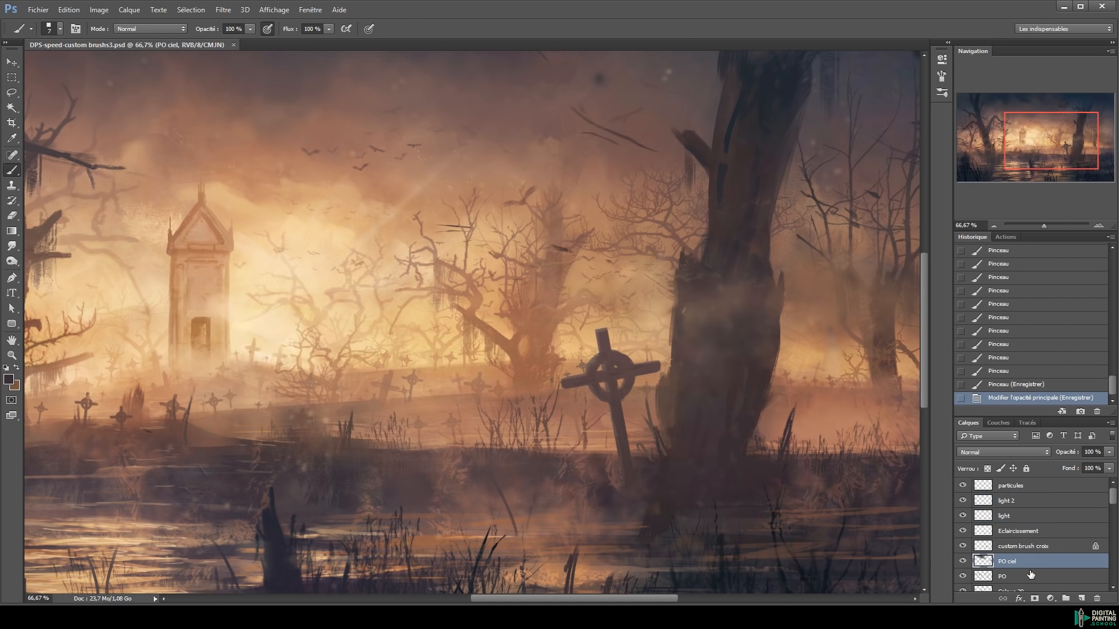
pyautogui.click(1026, 546)
pyautogui.hotkey('ctrl', '+')
pyautogui.click(988, 468)
pyautogui.moveTo(565, 305); pyautogui.dragTo(566, 341)
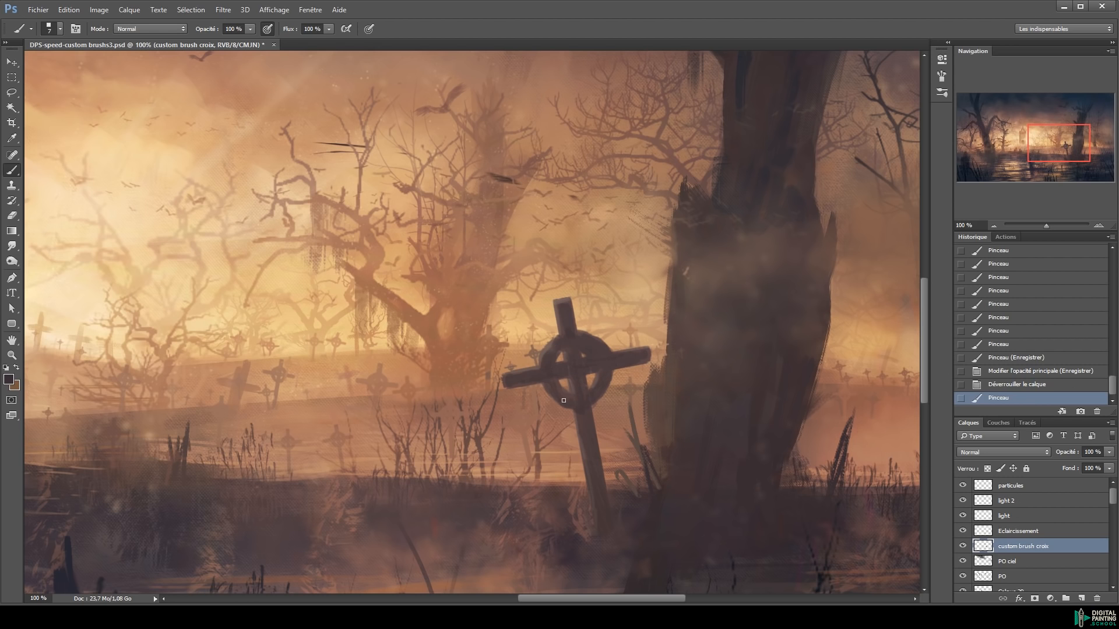
# Paint short strokes around the outer edge of the large cross's ring to refine it
pyautogui.moveTo(582, 413); pyautogui.dragTo(577, 408)
pyautogui.moveTo(574, 407); pyautogui.dragTo(567, 404)
pyautogui.moveTo(564, 402); pyautogui.dragTo(548, 388)
pyautogui.moveTo(547, 385); pyautogui.dragTo(545, 378)
pyautogui.moveTo(544, 374); pyautogui.dragTo(548, 357)
pyautogui.moveTo(550, 355); pyautogui.dragTo(555, 348)
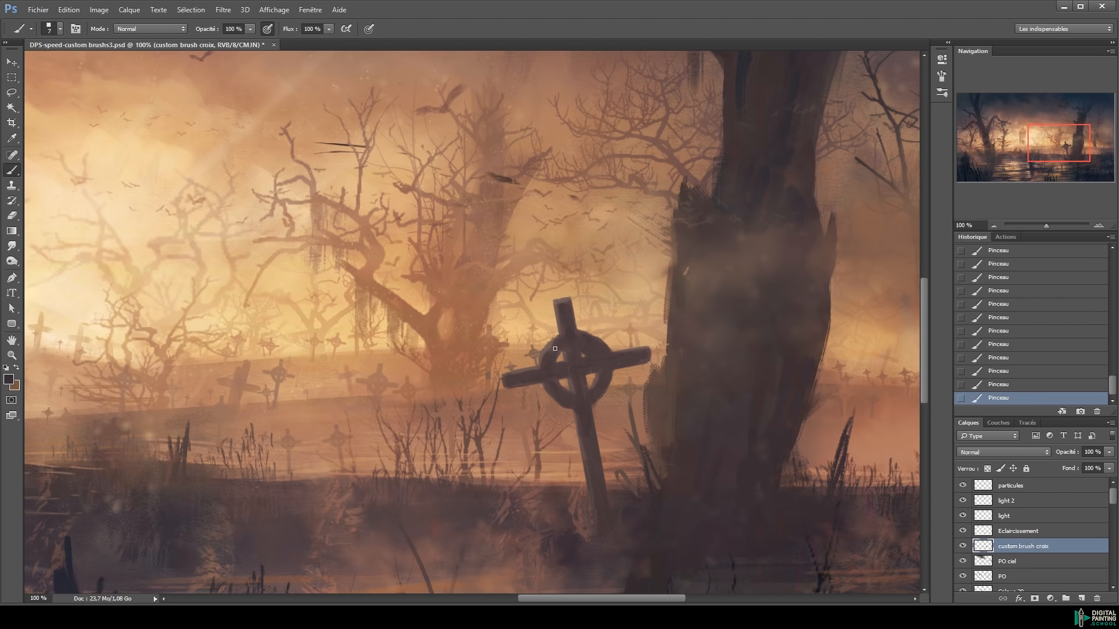
# Redefine the upper edge of the tower's doorway on the PO layer with a sampled brown
pyautogui.press('z')
pyautogui.keyDown('alt'); pyautogui.click(575, 380); pyautogui.keyUp('alt')
pyautogui.keyDown('alt'); pyautogui.click(554, 381); pyautogui.keyUp('alt')
pyautogui.click(262, 321)
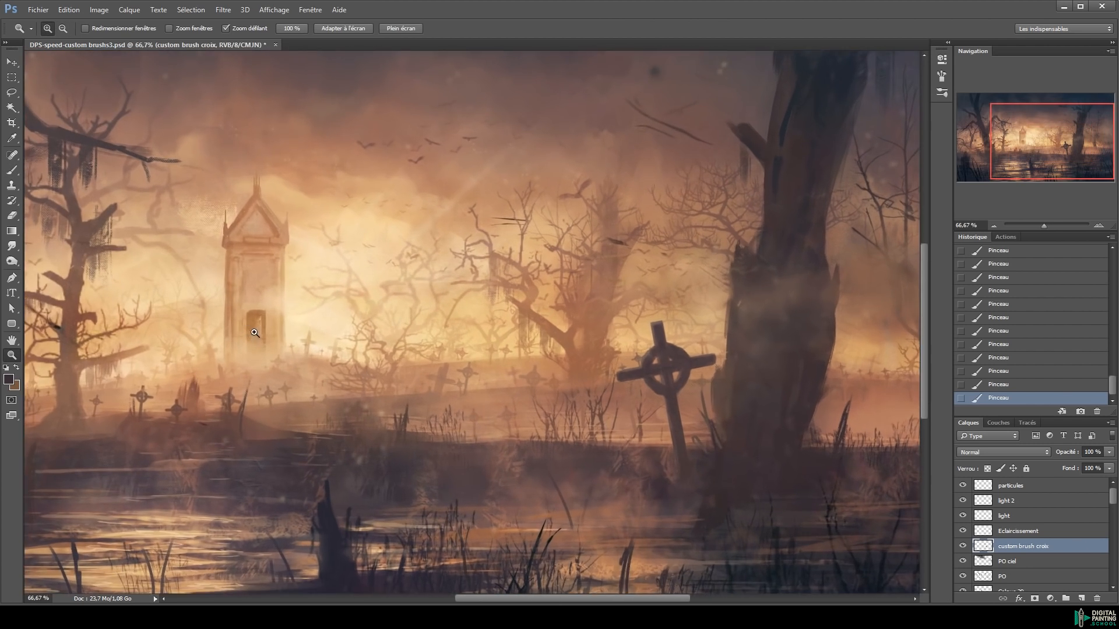
pyautogui.click(263, 322)
pyautogui.moveTo(299, 368); pyautogui.dragTo(488, 358)
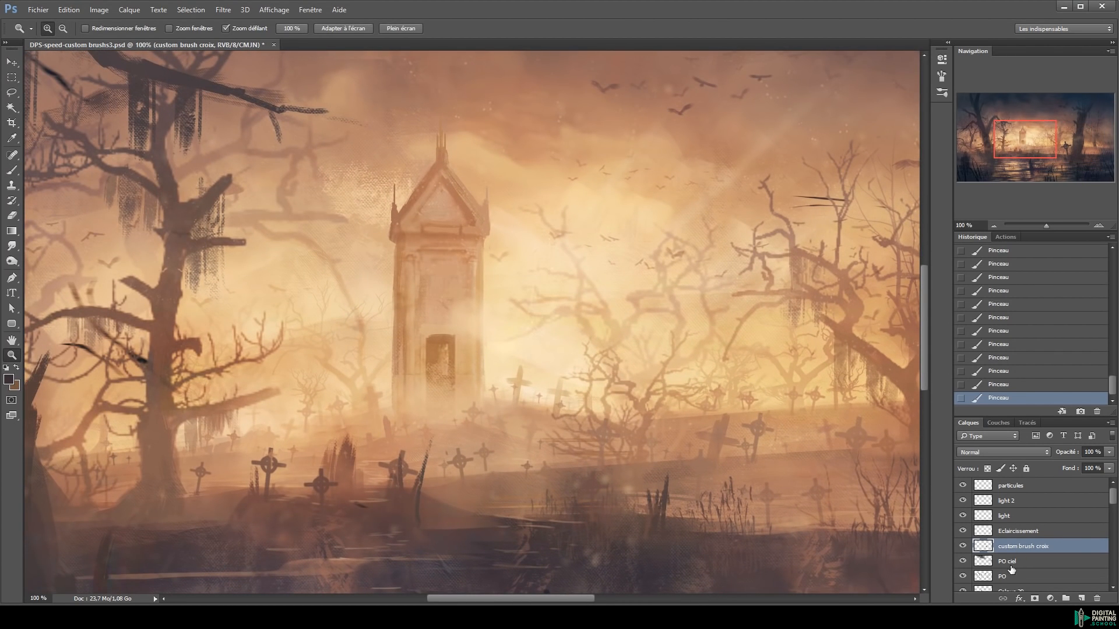
pyautogui.click(1009, 575)
pyautogui.click(420, 313)
pyautogui.press('b')
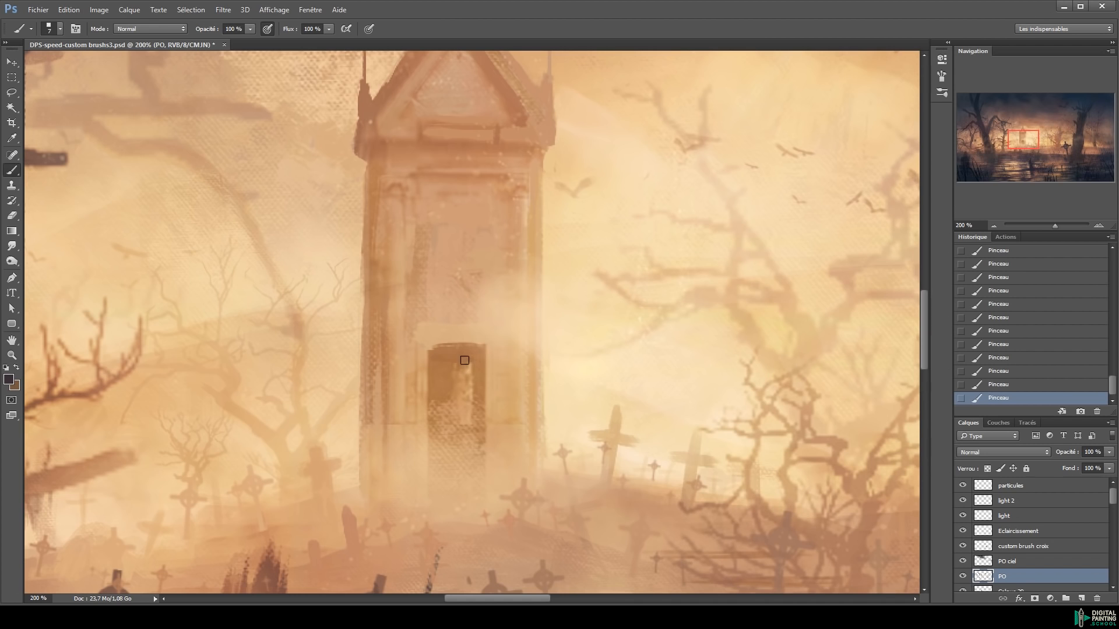
pyautogui.keyDown('alt'); pyautogui.click(440, 380); pyautogui.keyUp('alt')
pyautogui.moveTo(488, 348)
pyautogui.mouseDown()
pyautogui.moveTo(449, 337)
pyautogui.moveTo(479, 339)
pyautogui.mouseUp()
pyautogui.keyDown('alt'); pyautogui.click(449, 337); pyautogui.keyUp('alt')
# Set the foreground colour to light blue 7bb8cf, try a stroke on the tower above the doorway, and undo it
pyautogui.click(8, 380)
pyautogui.click(457, 275)
pyautogui.moveTo(970, 316); pyautogui.dragTo(970, 300)
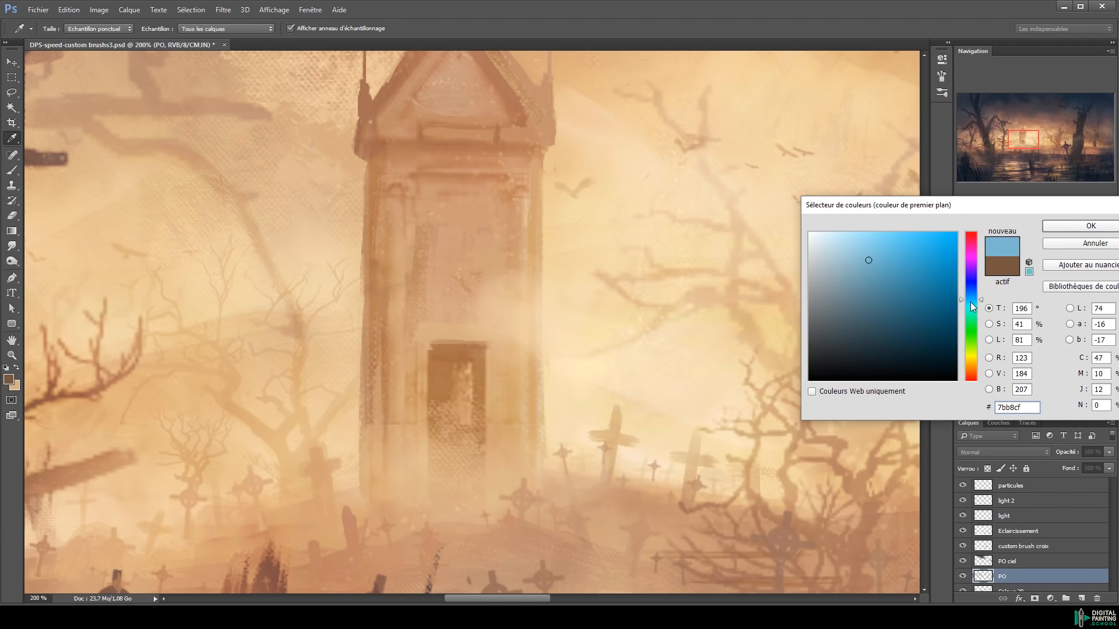
pyautogui.press('Return')
pyautogui.moveTo(453, 247); pyautogui.dragTo(447, 265)
pyautogui.hotkey('ctrl', 'z')
# Repaint the inside of the tower's doorway with a sampled brown and a 15 px brush
pyautogui.press('z')
pyautogui.keyDown('alt'); pyautogui.click(457, 280); pyautogui.keyUp('alt')
pyautogui.click(471, 309)
pyautogui.press('b')
pyautogui.keyDown('ctrl'); pyautogui.click(455, 370); pyautogui.keyUp('ctrl')
pyautogui.press('x')
pyautogui.keyDown('alt'); pyautogui.click(444, 382); pyautogui.keyUp('alt')
pyautogui.press(']')
pyautogui.press(']')
pyautogui.press(']')
pyautogui.press(']')
pyautogui.press(']')
pyautogui.press(']')
pyautogui.press(']')
pyautogui.moveTo(463, 379); pyautogui.dragTo(462, 490)
# Paint light blue inside the tower's doorway and undo the last two strokes
pyautogui.press('x')
pyautogui.keyDown('alt'); pyautogui.rightClick(453, 397); pyautogui.keyUp('alt')
pyautogui.moveTo(437, 378); pyautogui.dragTo(445, 460)
pyautogui.moveTo(459, 398)
pyautogui.mouseDown()
pyautogui.moveTo(475, 451)
pyautogui.moveTo(446, 373)
pyautogui.moveTo(472, 492)
pyautogui.moveTo(471, 454)
pyautogui.moveTo(435, 385)
pyautogui.moveTo(476, 434)
pyautogui.moveTo(478, 497)
pyautogui.moveTo(441, 449)
pyautogui.moveTo(438, 370)
pyautogui.moveTo(440, 404)
pyautogui.mouseUp()
pyautogui.hotkey('ctrl', 'alt', 'z')
pyautogui.hotkey('ctrl', 'alt', 'z')
# Build up the blue in the lower part of the doorway on the Eclaircissement layer with a 9 px brush
pyautogui.click(1015, 535)
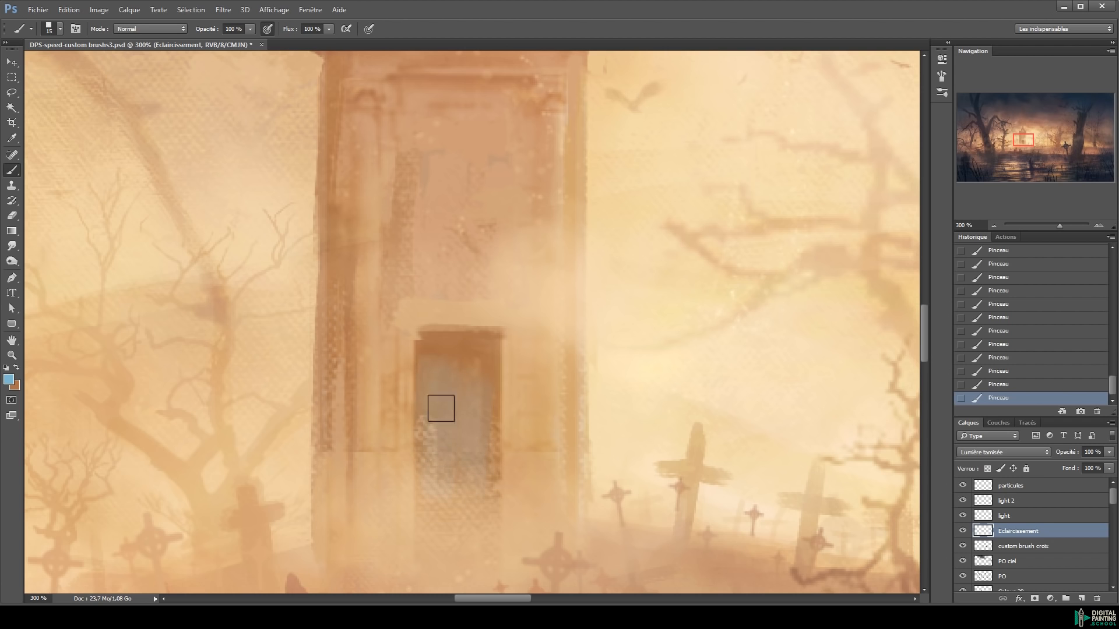
pyautogui.keyDown('alt'); pyautogui.click(462, 426); pyautogui.keyUp('alt')
pyautogui.press('[')
pyautogui.press('[')
# Intensify the doorway's blue glow by painting over it on the light and light 2 layers
pyautogui.click(1017, 516)
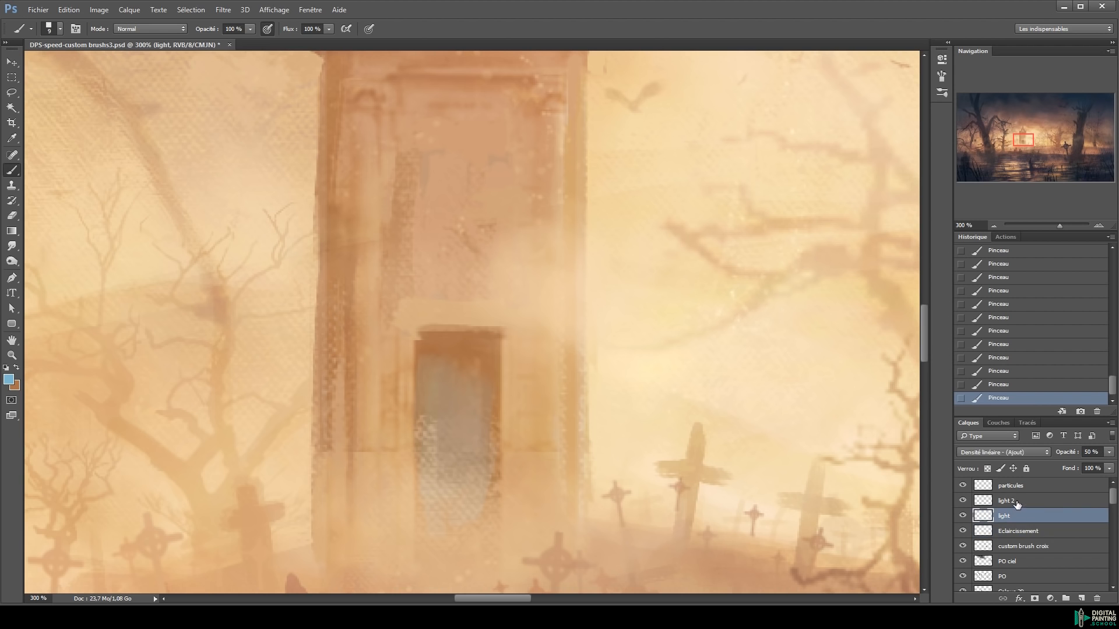
pyautogui.click(1017, 501)
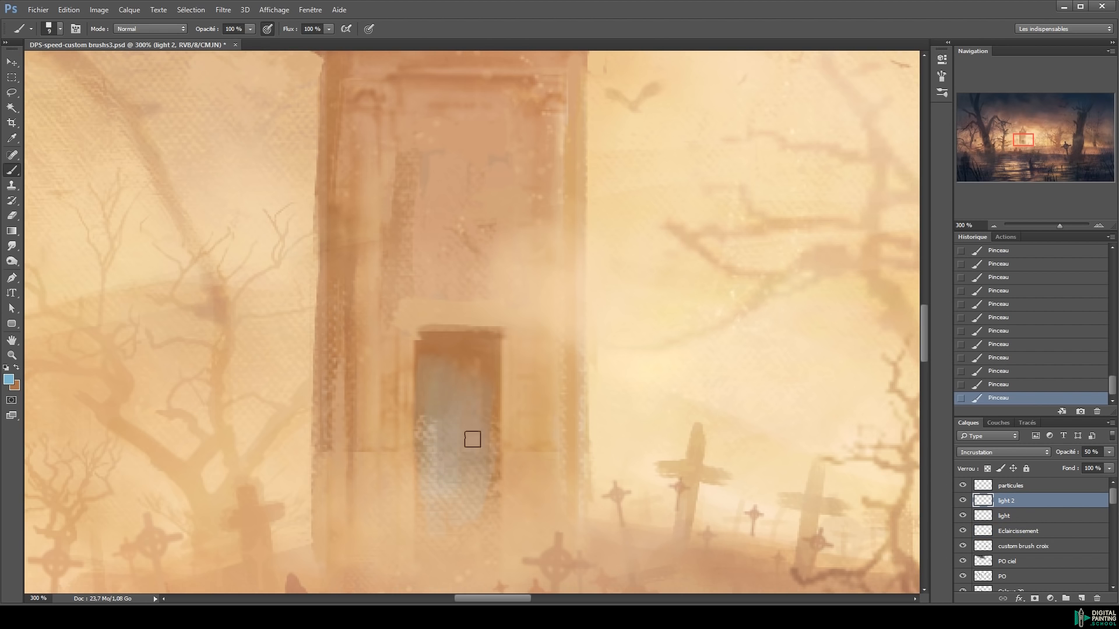
pyautogui.press('z')
pyautogui.keyDown('alt'); pyautogui.click(493, 402); pyautogui.keyUp('alt')
pyautogui.keyDown('alt'); pyautogui.click(495, 405); pyautogui.keyUp('alt')
pyautogui.keyDown('alt'); pyautogui.click(497, 408); pyautogui.keyUp('alt')
pyautogui.keyDown('alt'); pyautogui.click(499, 411); pyautogui.keyUp('alt')
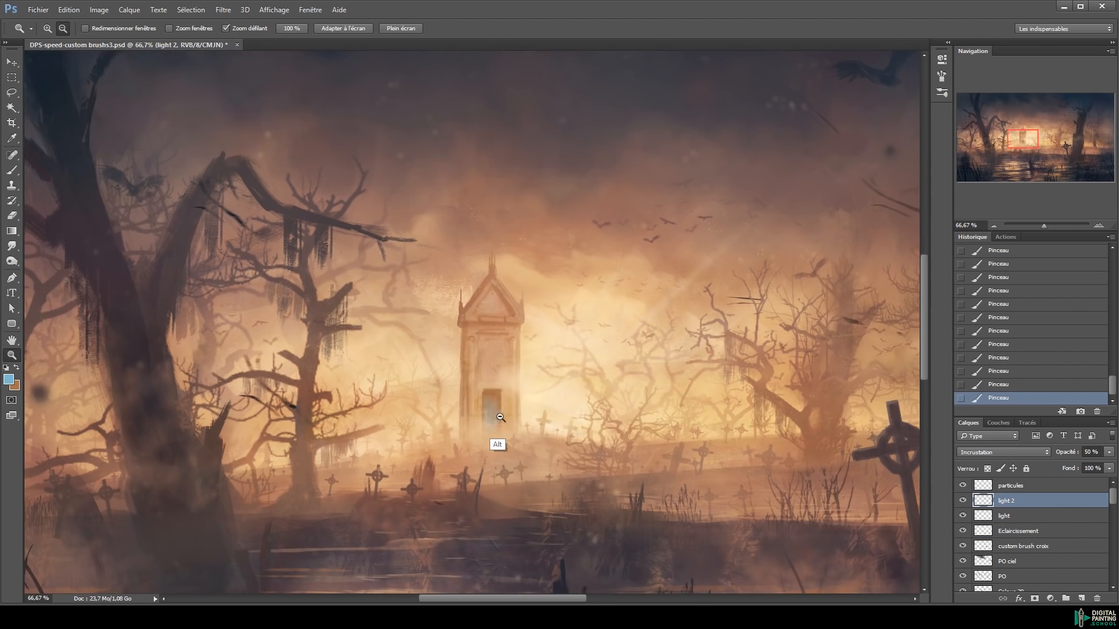
pyautogui.click(498, 412)
pyautogui.click(498, 412)
pyautogui.press('b')
pyautogui.moveTo(494, 371)
pyautogui.mouseDown()
pyautogui.moveTo(480, 360)
pyautogui.moveTo(462, 431)
pyautogui.mouseUp()
pyautogui.moveTo(464, 359)
pyautogui.mouseDown()
pyautogui.moveTo(495, 432)
pyautogui.moveTo(497, 407)
pyautogui.moveTo(498, 425)
pyautogui.moveTo(481, 428)
pyautogui.moveTo(484, 393)
pyautogui.mouseUp()
# Select a rectangle around the doorway on the light 2 layer, darken it with Curves from input 135 to output 101, and deselect
pyautogui.press('z')
pyautogui.keyDown('alt'); pyautogui.click(512, 366); pyautogui.keyUp('alt')
pyautogui.keyDown('alt'); pyautogui.click(518, 372); pyautogui.keyUp('alt')
pyautogui.keyDown('alt'); pyautogui.click(533, 383); pyautogui.keyUp('alt')
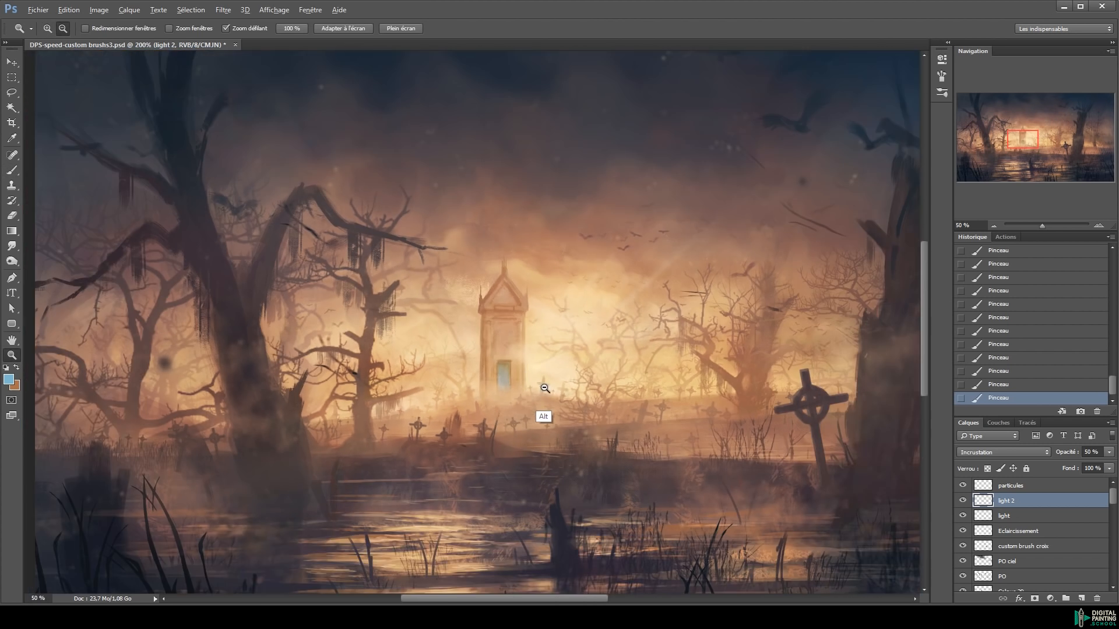
pyautogui.keyDown('alt'); pyautogui.click(544, 391); pyautogui.keyUp('alt')
pyautogui.click(407, 349)
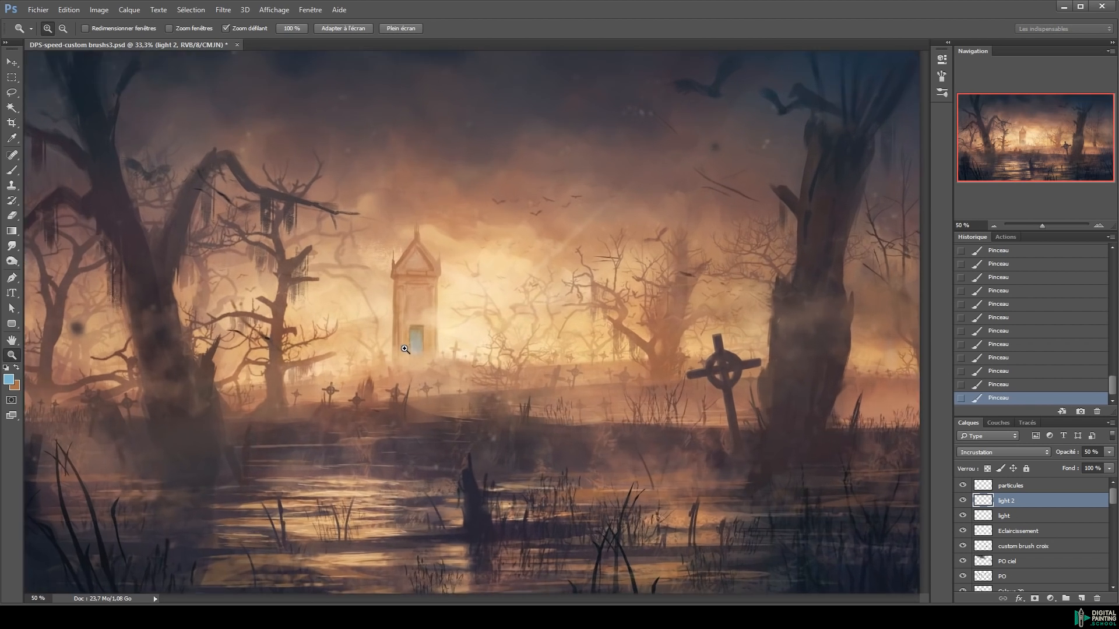
pyautogui.click(407, 349)
pyautogui.press('m')
pyautogui.moveTo(397, 280); pyautogui.dragTo(486, 384)
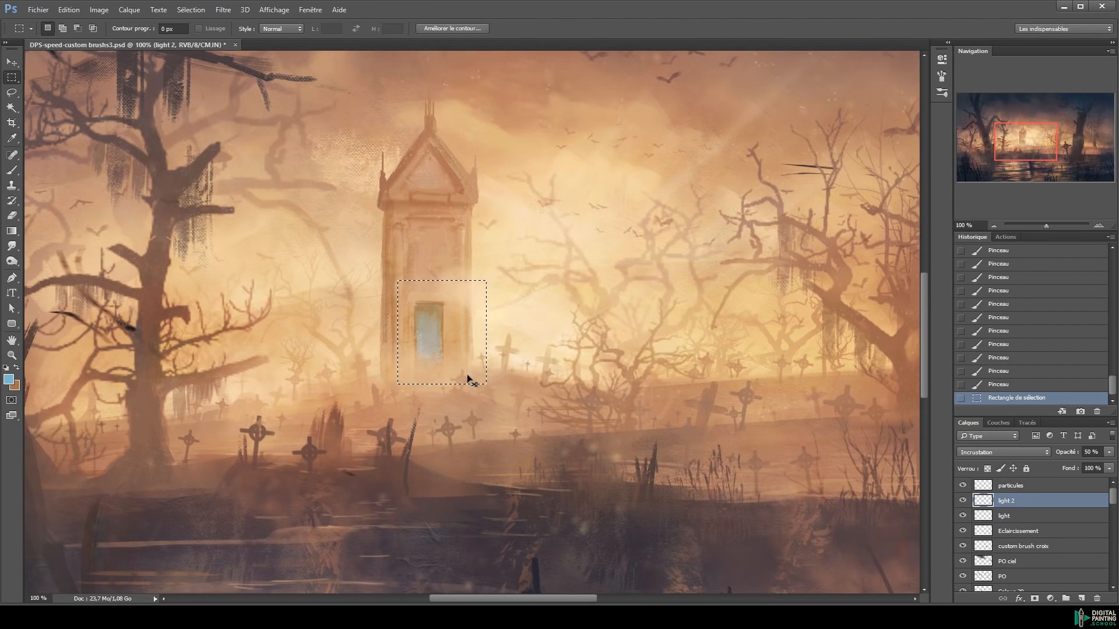
pyautogui.hotkey('ctrl', 'm')
pyautogui.moveTo(920, 278); pyautogui.dragTo(935, 288)
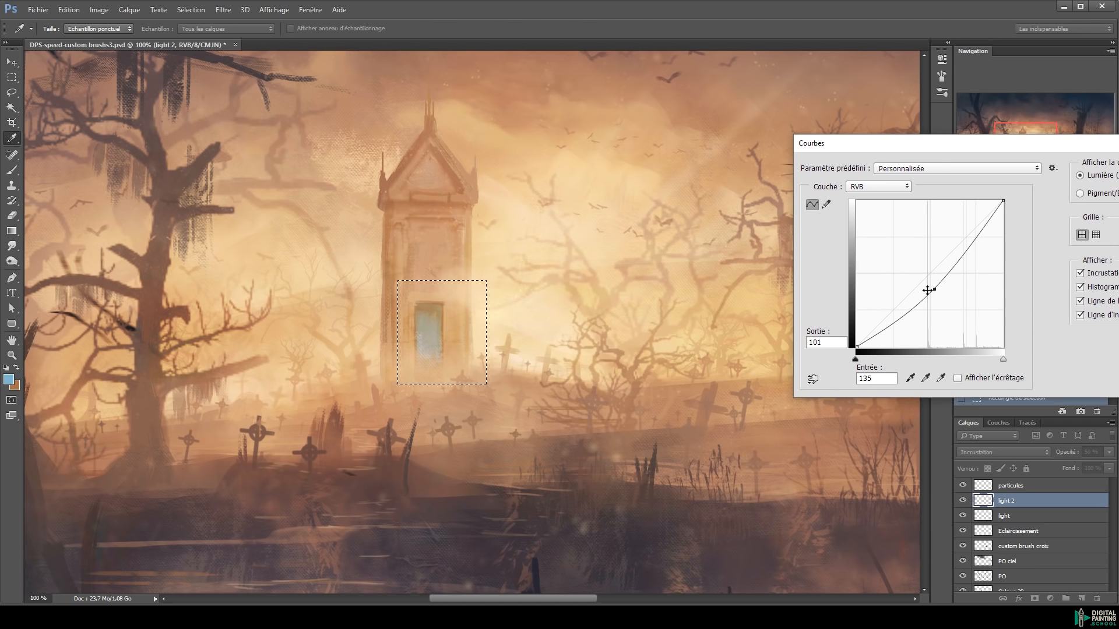
pyautogui.press('Return')
pyautogui.hotkey('ctrl', 'd')
# Erase the excess glow around and over the doorway on the light 2 layer with a 62 px eraser
pyautogui.press('z')
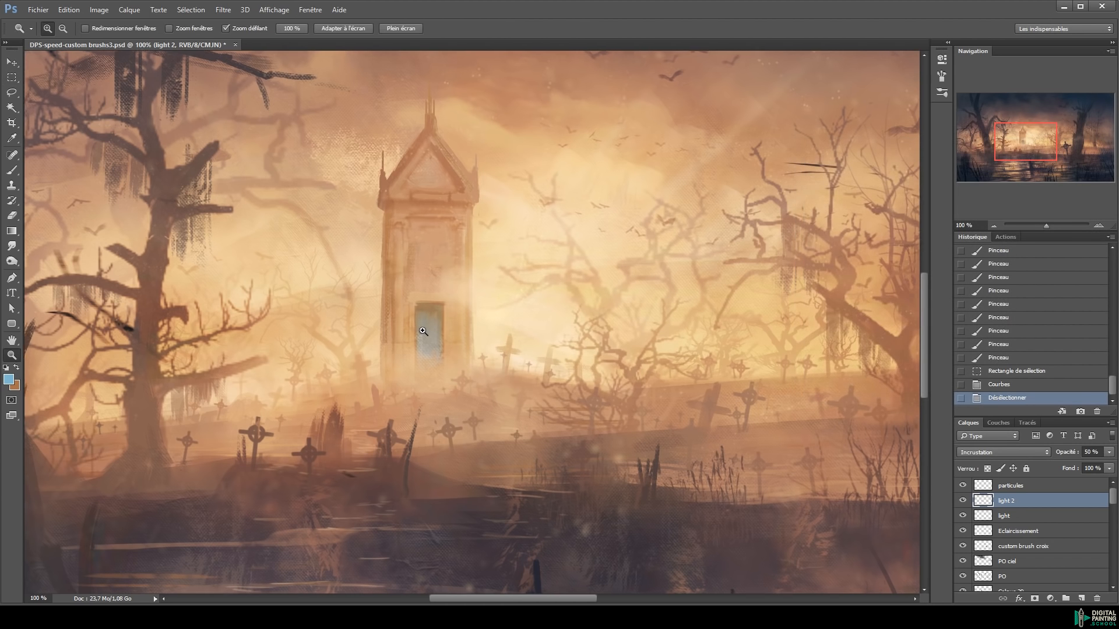
pyautogui.click(420, 327)
pyautogui.press('e')
pyautogui.moveTo(362, 289); pyautogui.dragTo(476, 241)
pyautogui.moveTo(371, 249)
pyautogui.mouseDown()
pyautogui.moveTo(457, 313)
pyautogui.moveTo(458, 326)
pyautogui.mouseUp()
pyautogui.moveTo(469, 389)
pyautogui.mouseDown()
pyautogui.moveTo(436, 245)
pyautogui.moveTo(400, 283)
pyautogui.mouseUp()
pyautogui.moveTo(359, 345); pyautogui.dragTo(364, 382)
pyautogui.moveTo(451, 246); pyautogui.dragTo(438, 240)
pyautogui.moveTo(406, 317); pyautogui.dragTo(443, 418)
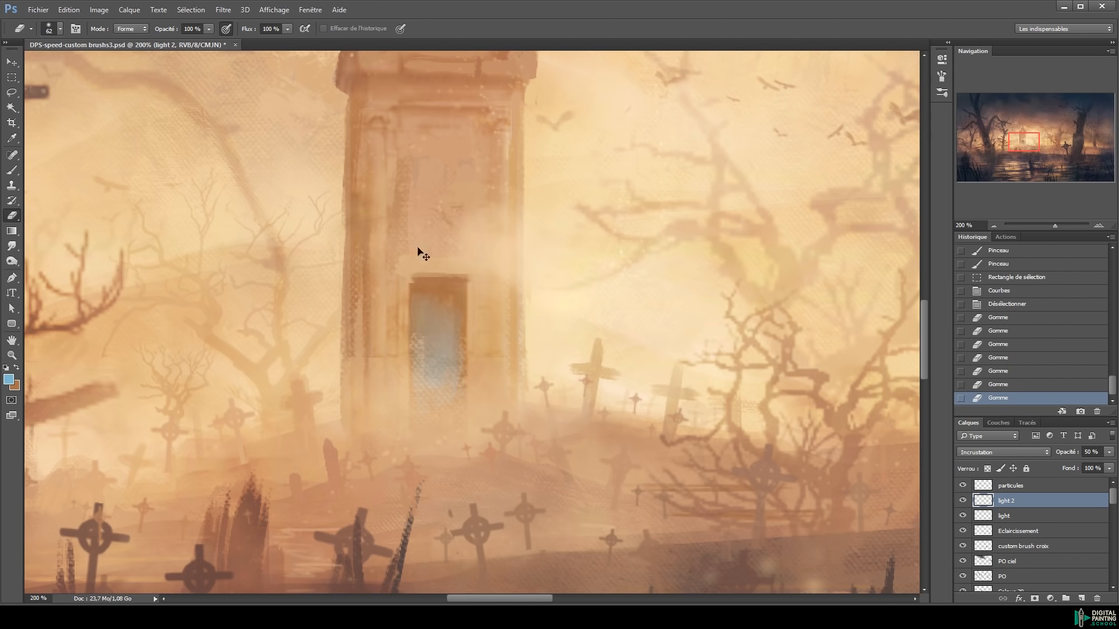
# Paint a small narrow window above the doorway on the PO layer with a brown sampled from the door
pyautogui.press('b')
pyautogui.press('x')
pyautogui.keyDown('alt'); pyautogui.click(429, 318); pyautogui.keyUp('alt')
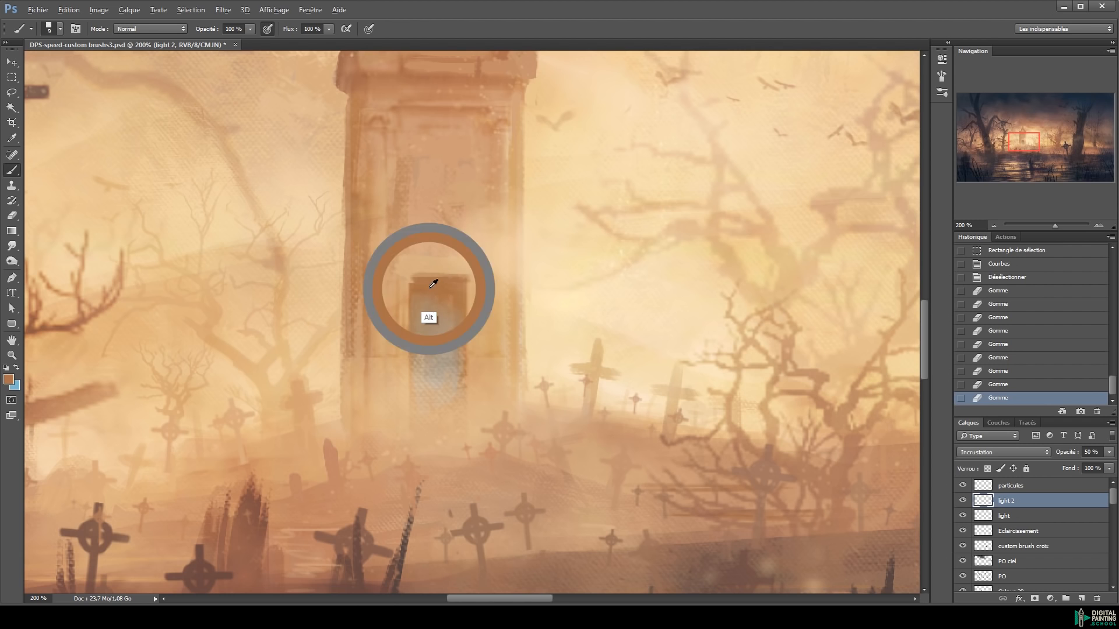
pyautogui.click(1009, 566)
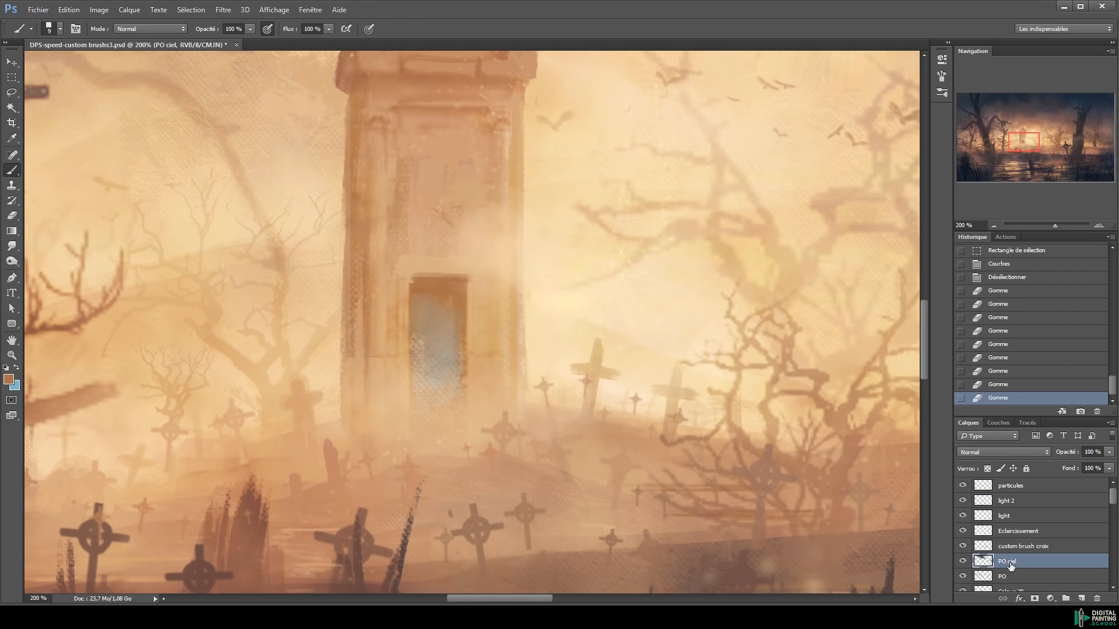
pyautogui.click(998, 576)
pyautogui.moveTo(435, 171); pyautogui.dragTo(435, 188)
pyautogui.moveTo(437, 172); pyautogui.dragTo(437, 187)
pyautogui.moveTo(438, 171); pyautogui.dragTo(437, 193)
pyautogui.hotkey('ctrl', 'z')
pyautogui.moveTo(436, 172)
pyautogui.mouseDown()
pyautogui.moveTo(438, 191)
pyautogui.moveTo(440, 174)
pyautogui.mouseUp()
pyautogui.moveTo(439, 175); pyautogui.dragTo(437, 188)
# Fill the inside of the tower's small window with light blue
pyautogui.press('x')
pyautogui.click(438, 174)
pyautogui.moveTo(437, 182); pyautogui.dragTo(437, 176)
pyautogui.press('x')
pyautogui.press('z')
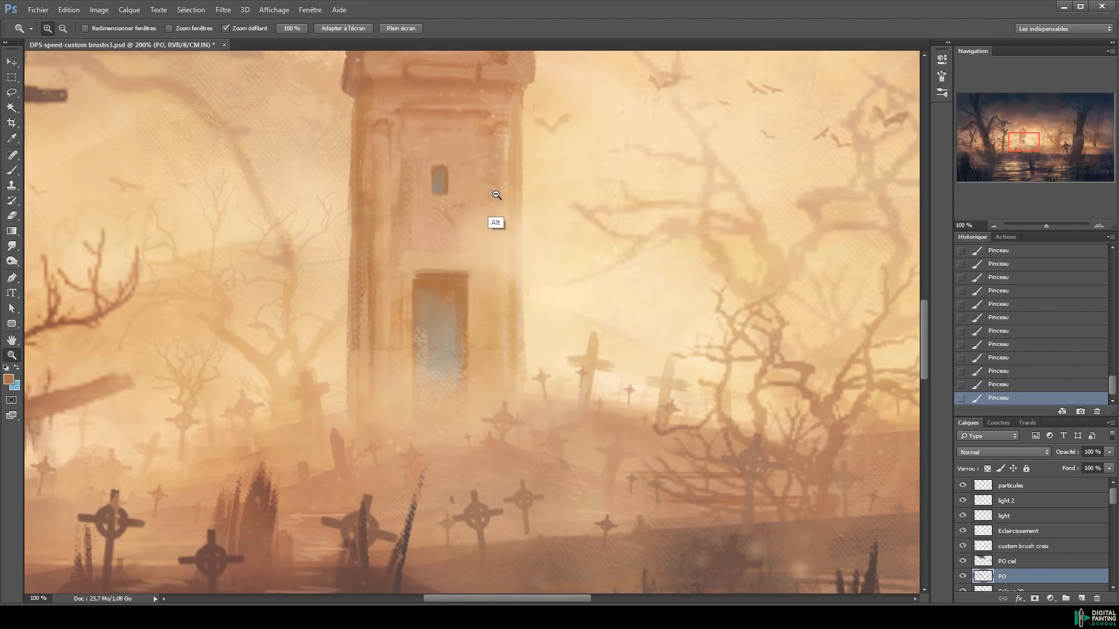
# Erase part of the glow over the doorway on the Eclaircissement layer with a 62 px eraser
pyautogui.keyDown('alt'); pyautogui.click(495, 196); pyautogui.keyUp('alt')
pyautogui.keyDown('alt'); pyautogui.click(505, 206); pyautogui.keyUp('alt')
pyautogui.click(482, 210)
pyautogui.click(482, 210)
pyautogui.click(482, 210)
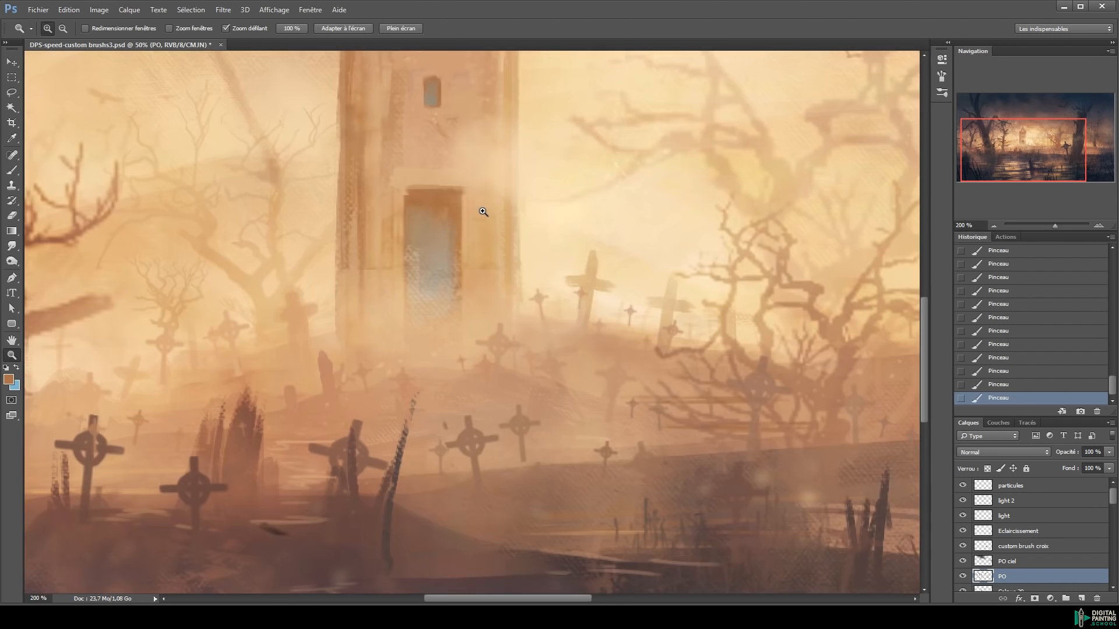
pyautogui.click(482, 210)
pyautogui.press('b')
pyautogui.press('v')
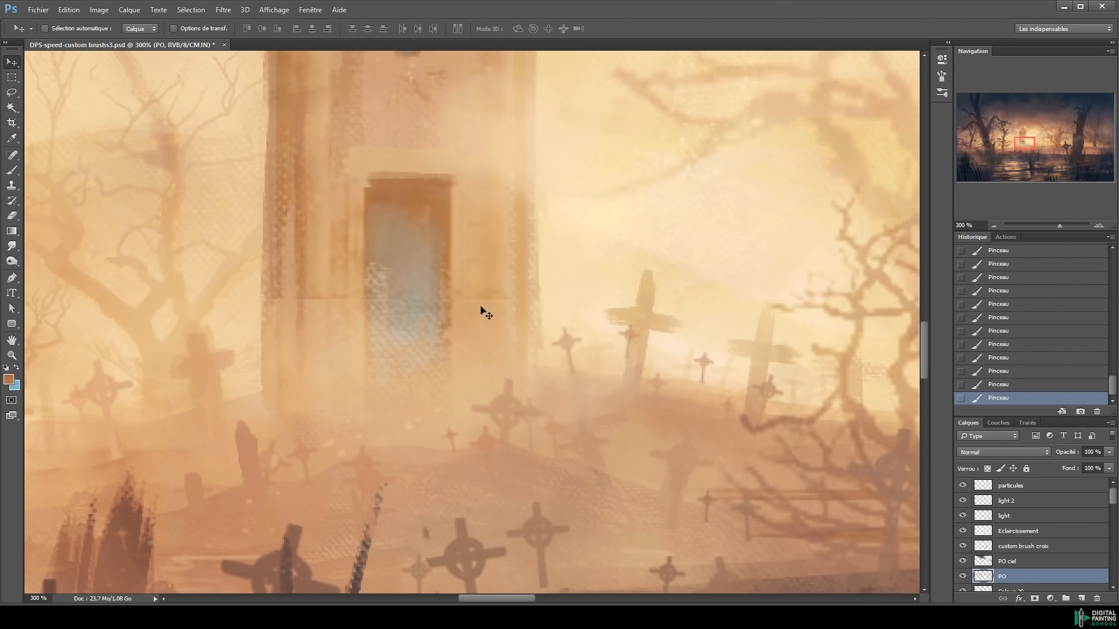
pyautogui.click(419, 273)
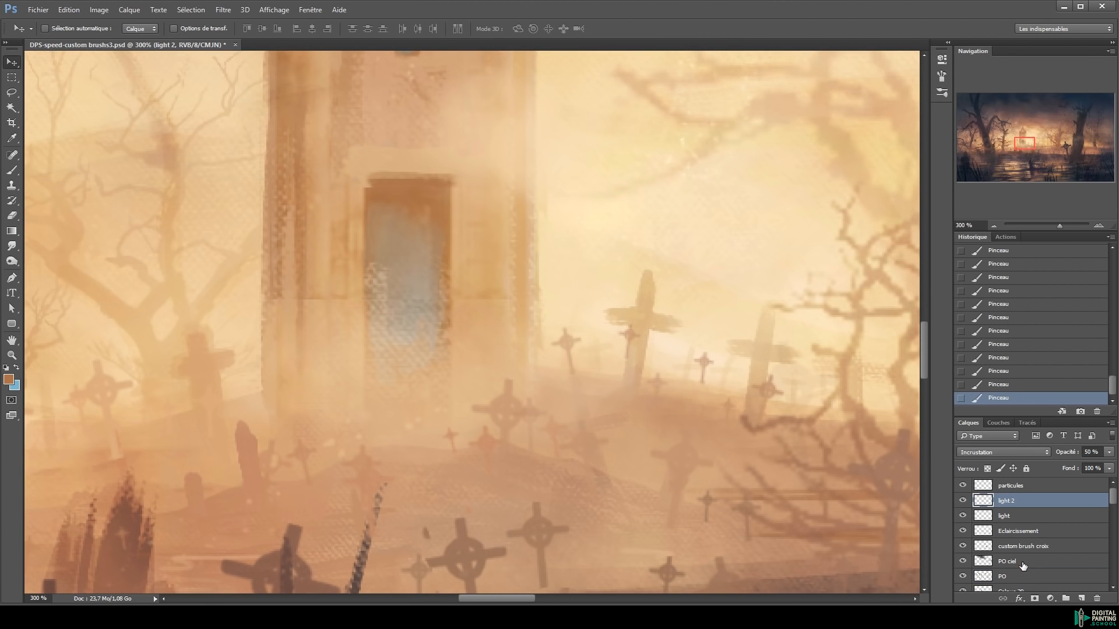
pyautogui.click(1018, 531)
pyautogui.press('e')
pyautogui.moveTo(379, 221); pyautogui.dragTo(408, 242)
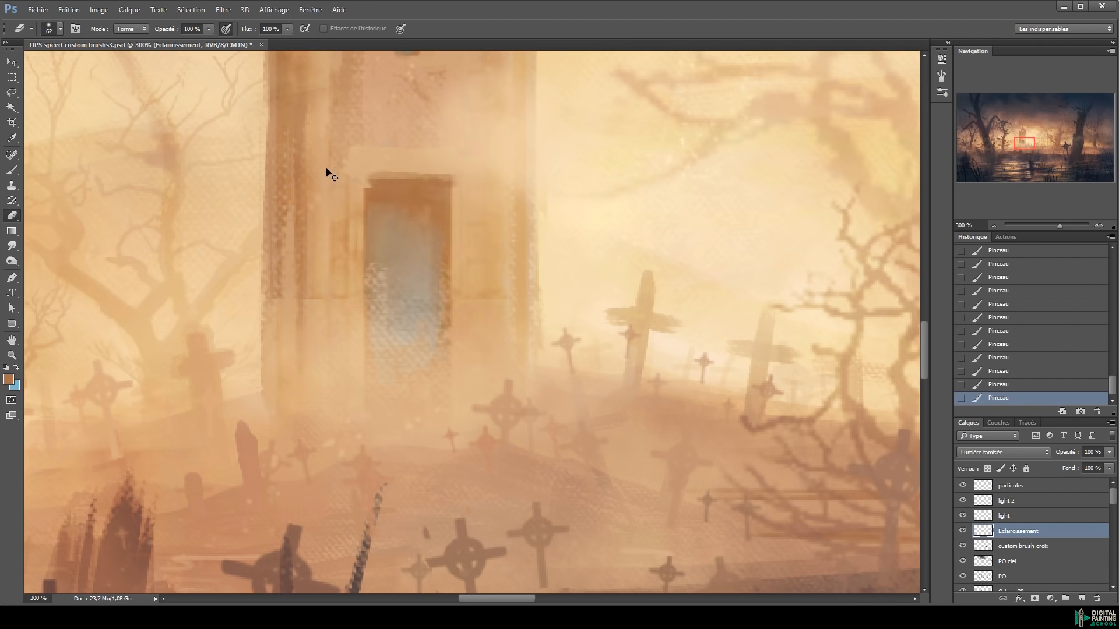
pyautogui.moveTo(443, 203); pyautogui.dragTo(450, 297)
pyautogui.click(417, 383)
# Brush light blue over the lower part of the doorway on the Eclaircissement layer with the 9 px brush
pyautogui.press('b')
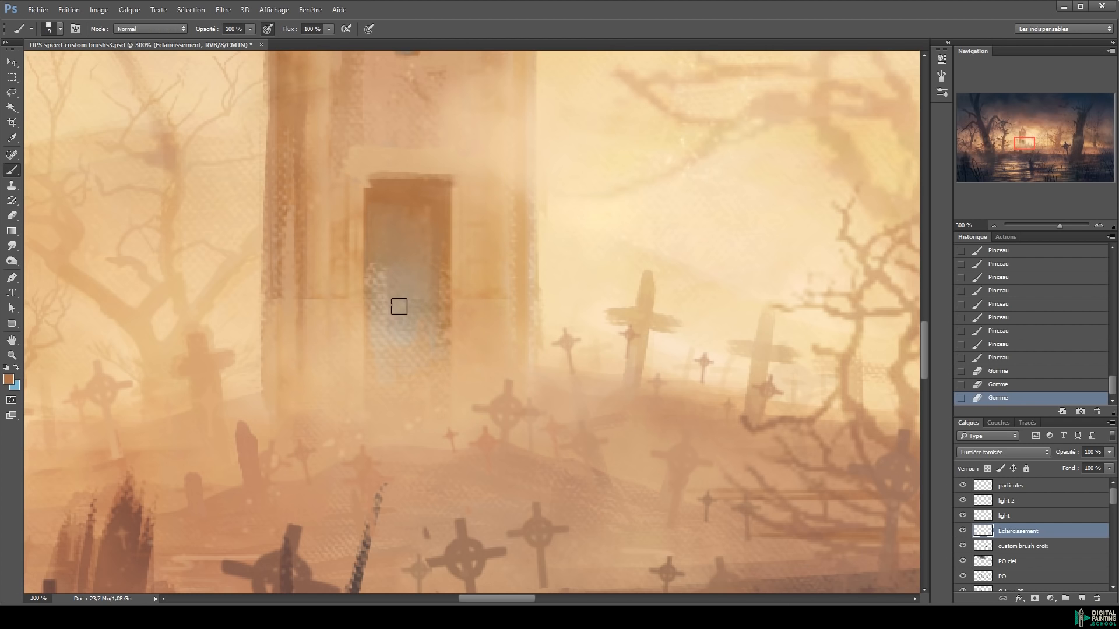
pyautogui.press('x')
pyautogui.moveTo(378, 269)
pyautogui.mouseDown()
pyautogui.moveTo(384, 331)
pyautogui.moveTo(373, 319)
pyautogui.moveTo(397, 372)
pyautogui.mouseUp()
pyautogui.moveTo(398, 372)
pyautogui.mouseDown()
pyautogui.moveTo(379, 357)
pyautogui.moveTo(447, 388)
pyautogui.mouseUp()
pyautogui.moveTo(446, 387); pyautogui.dragTo(380, 350)
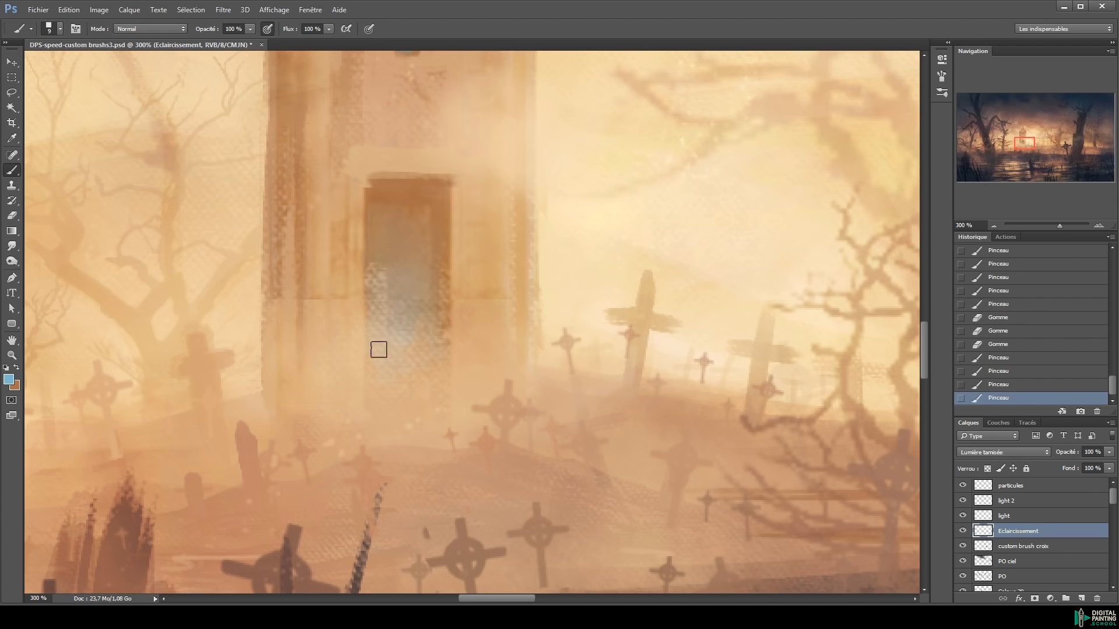
# Retouch the doorway and tone down the small window's blue on the PO layer with muted colours sampled from the doorway
pyautogui.press('z')
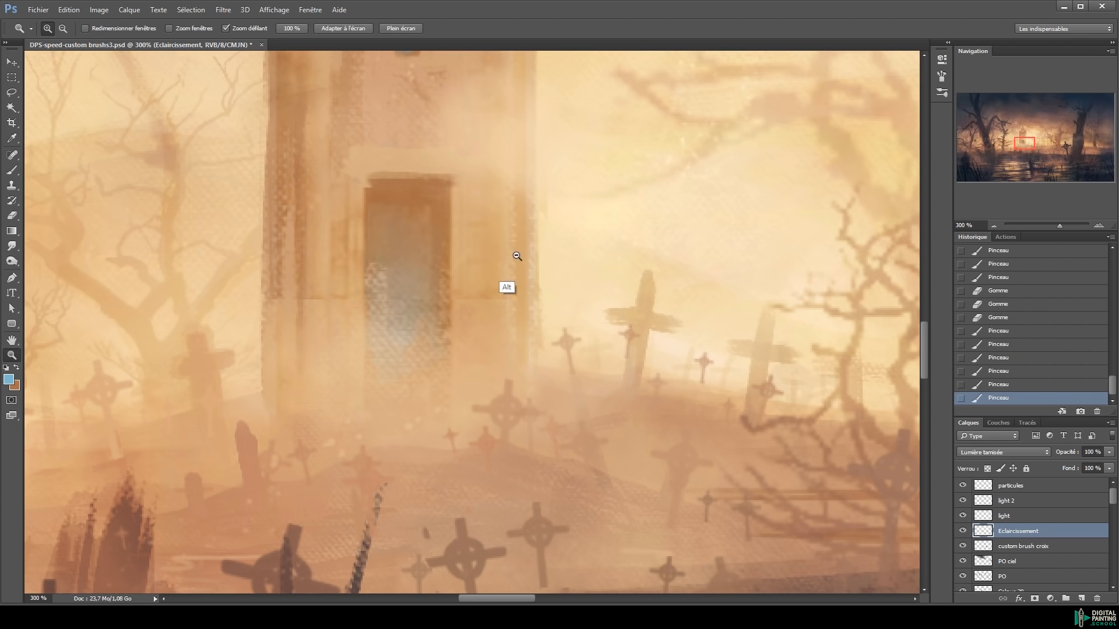
pyautogui.keyDown('alt'); pyautogui.click(500, 213); pyautogui.keyUp('alt')
pyautogui.keyDown('alt'); pyautogui.click(495, 192); pyautogui.keyUp('alt')
pyautogui.keyDown('alt'); pyautogui.click(489, 176); pyautogui.keyUp('alt')
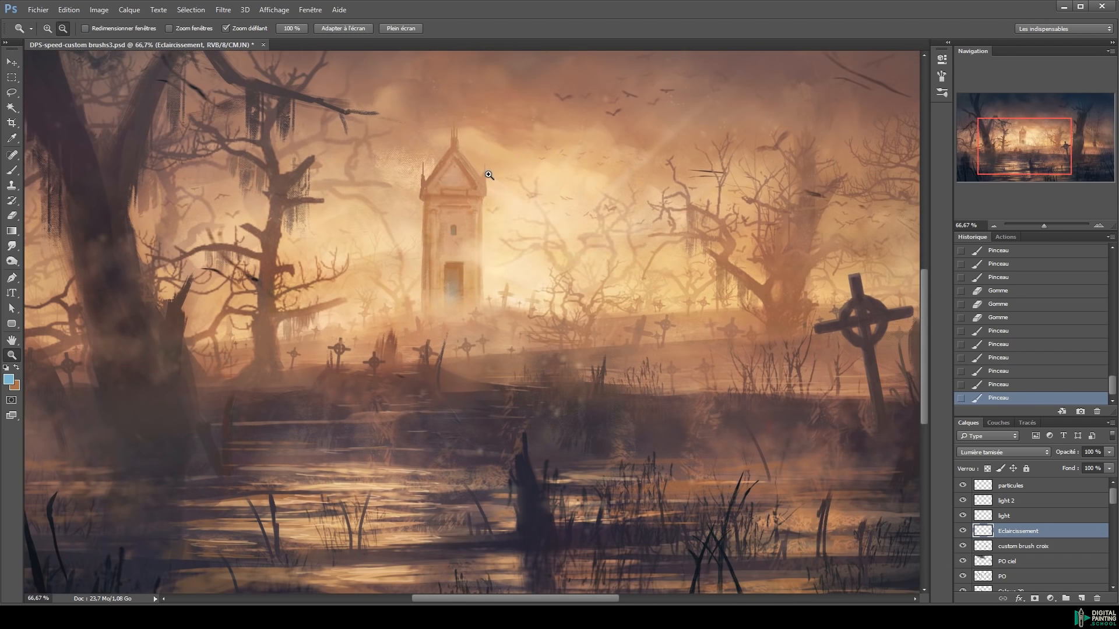
pyautogui.click(1017, 518)
pyautogui.press('e')
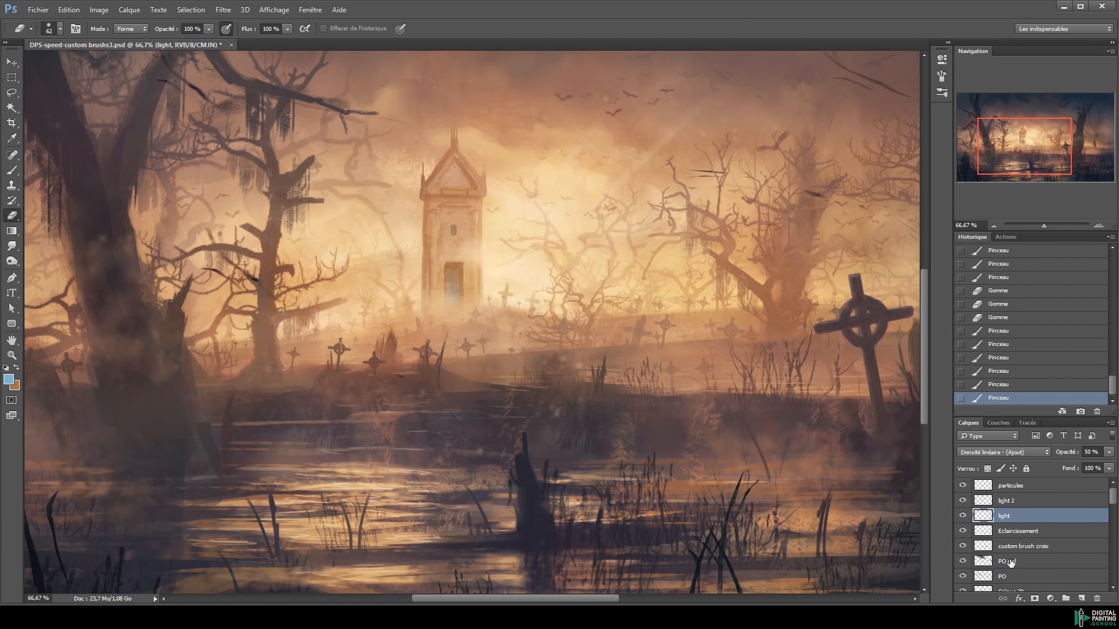
pyautogui.click(1014, 576)
pyautogui.press('z')
pyautogui.click(438, 211)
pyautogui.click(440, 212)
pyautogui.click(451, 220)
pyautogui.press('b')
pyautogui.moveTo(478, 448)
pyautogui.mouseDown()
pyautogui.moveTo(427, 318)
pyautogui.moveTo(428, 333)
pyautogui.mouseUp()
pyautogui.keyDown('alt'); pyautogui.click(420, 514); pyautogui.keyUp('alt')
pyautogui.moveTo(460, 192)
pyautogui.mouseDown()
pyautogui.moveTo(456, 183)
pyautogui.moveTo(453, 200)
pyautogui.moveTo(452, 180)
pyautogui.moveTo(464, 193)
pyautogui.moveTo(452, 182)
pyautogui.moveTo(471, 175)
pyautogui.moveTo(452, 196)
pyautogui.mouseUp()
pyautogui.keyDown('alt'); pyautogui.click(464, 170); pyautogui.keyUp('alt')
pyautogui.keyDown('alt'); pyautogui.click(437, 469); pyautogui.keyUp('alt')
# Toggle the visibility of the light 2 and light layers to compare their effect on the whole painting
pyautogui.press('z')
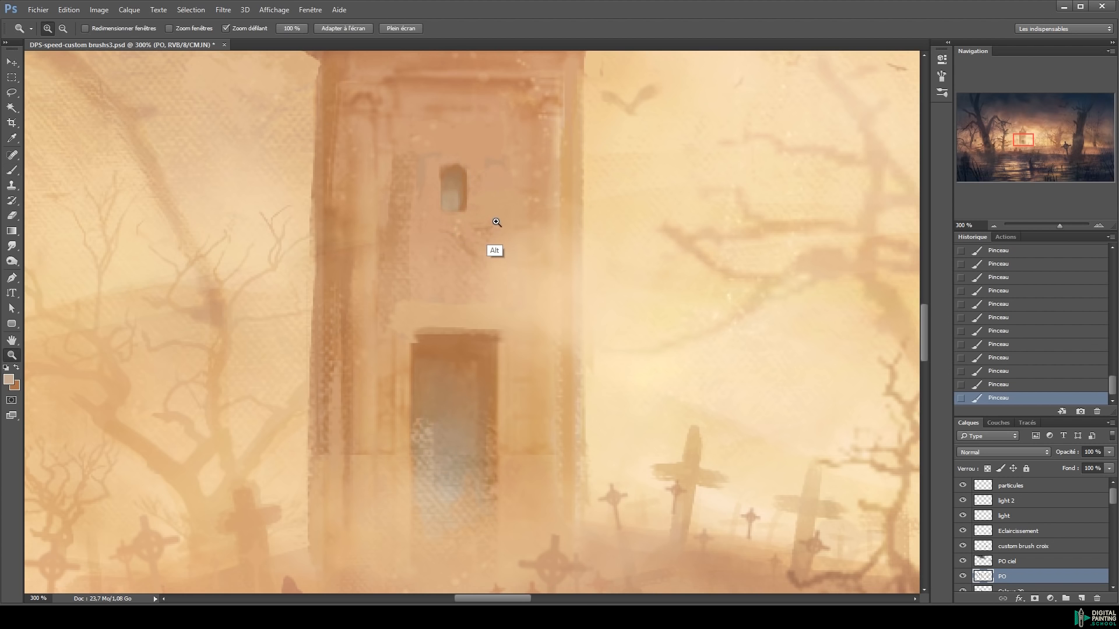
pyautogui.keyDown('alt'); pyautogui.click(496, 222); pyautogui.keyUp('alt')
pyautogui.keyDown('alt'); pyautogui.click(548, 216); pyautogui.keyUp('alt')
pyautogui.keyDown('alt'); pyautogui.click(552, 220); pyautogui.keyUp('alt')
pyautogui.press('b')
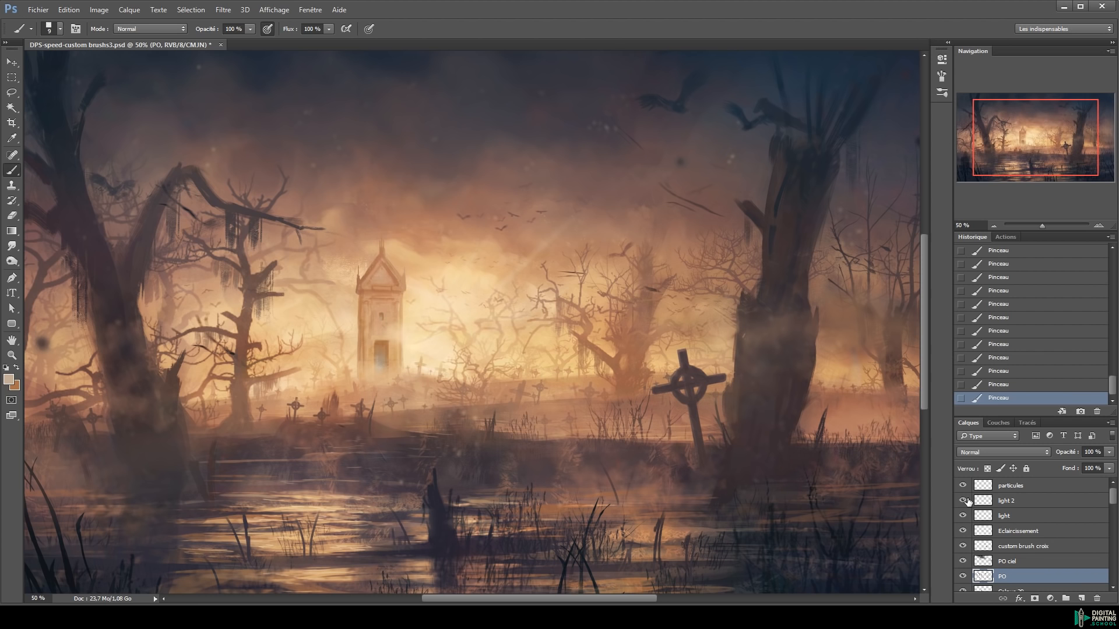
pyautogui.click(964, 500)
pyautogui.click(964, 514)
pyautogui.click(964, 514)
pyautogui.click(1006, 501)
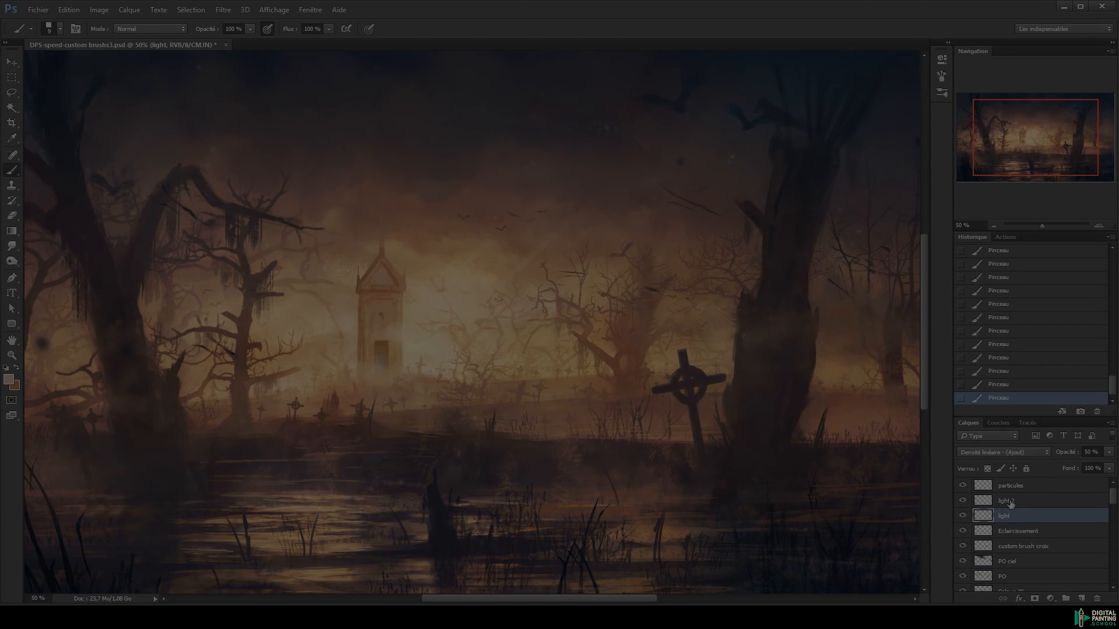